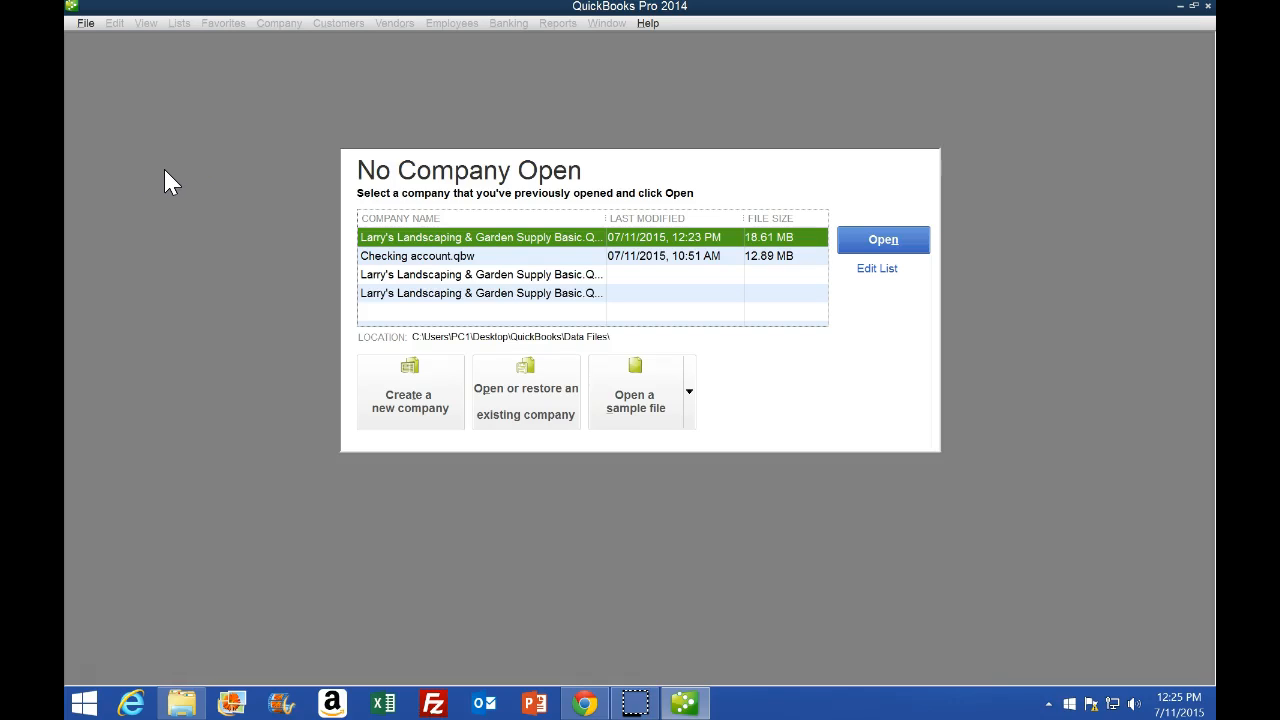
Open the Larry's Landscaping & Garden Supply company file from the Data Files folder inside the desktop's QuickBooks folder.
left_click(86, 23)
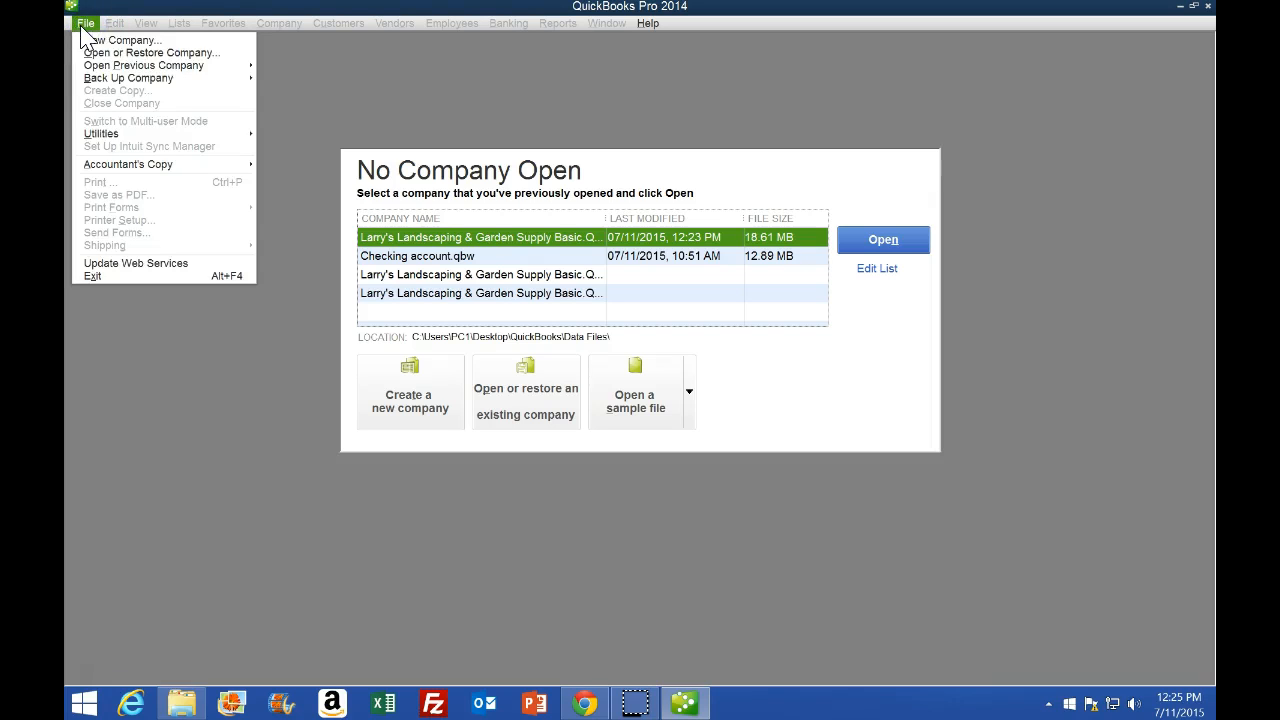
left_click(96, 53)
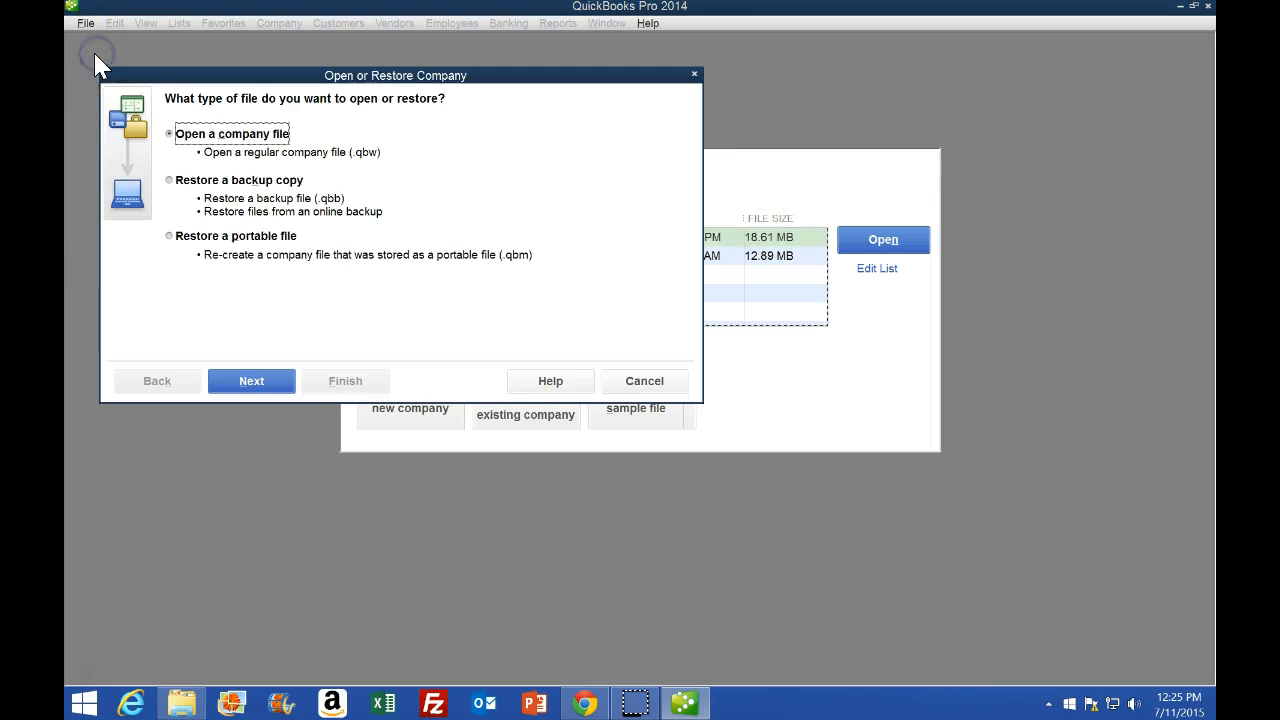
left_click(254, 389)
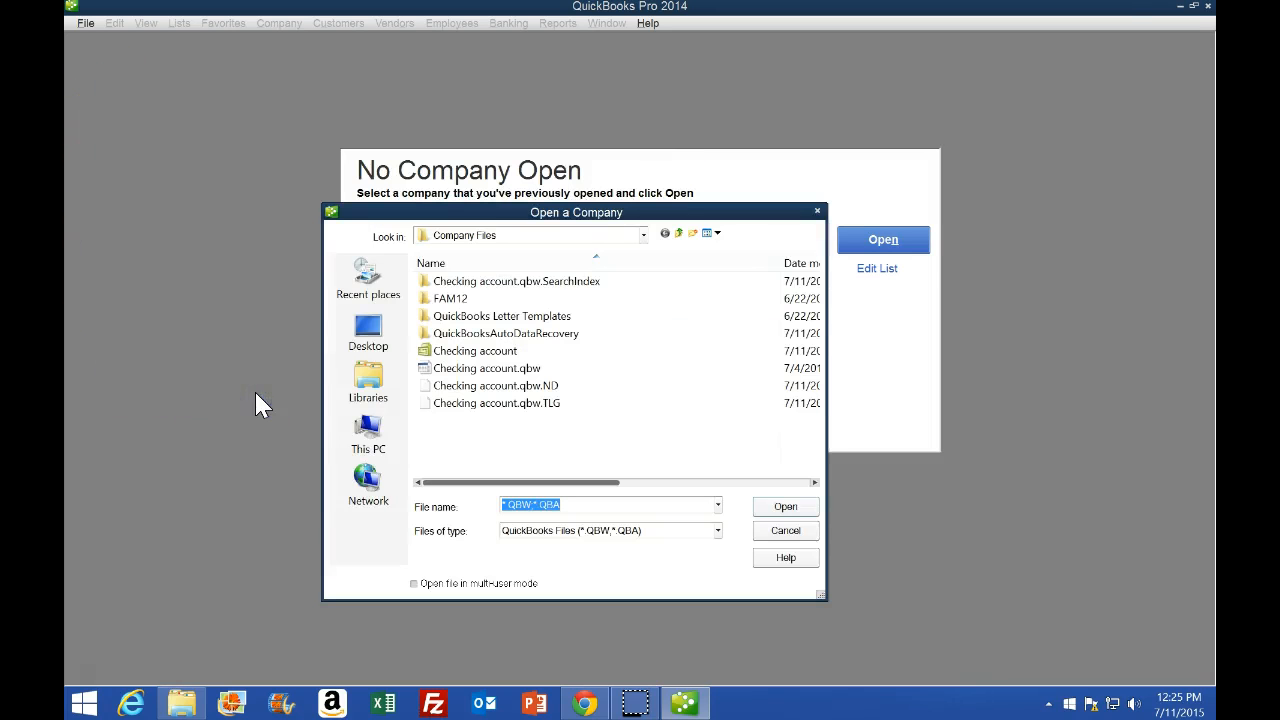
left_click(367, 340)
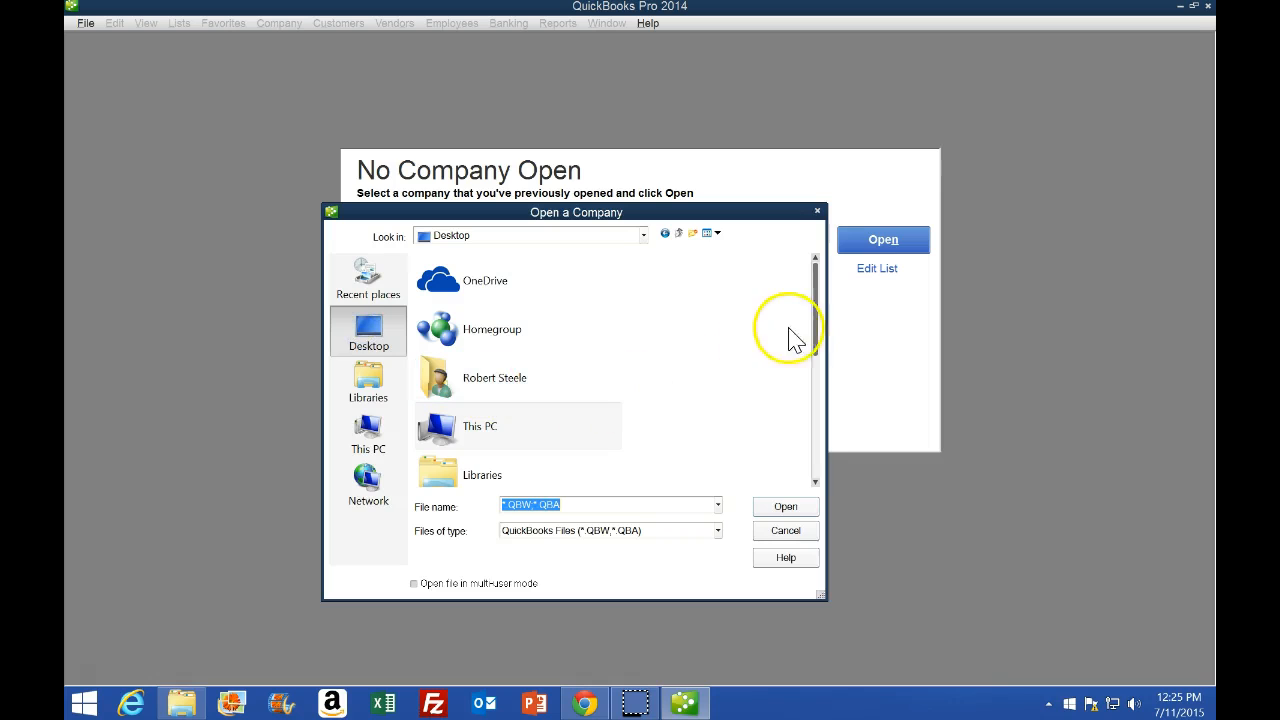
left_click_drag(820, 286, 817, 414)
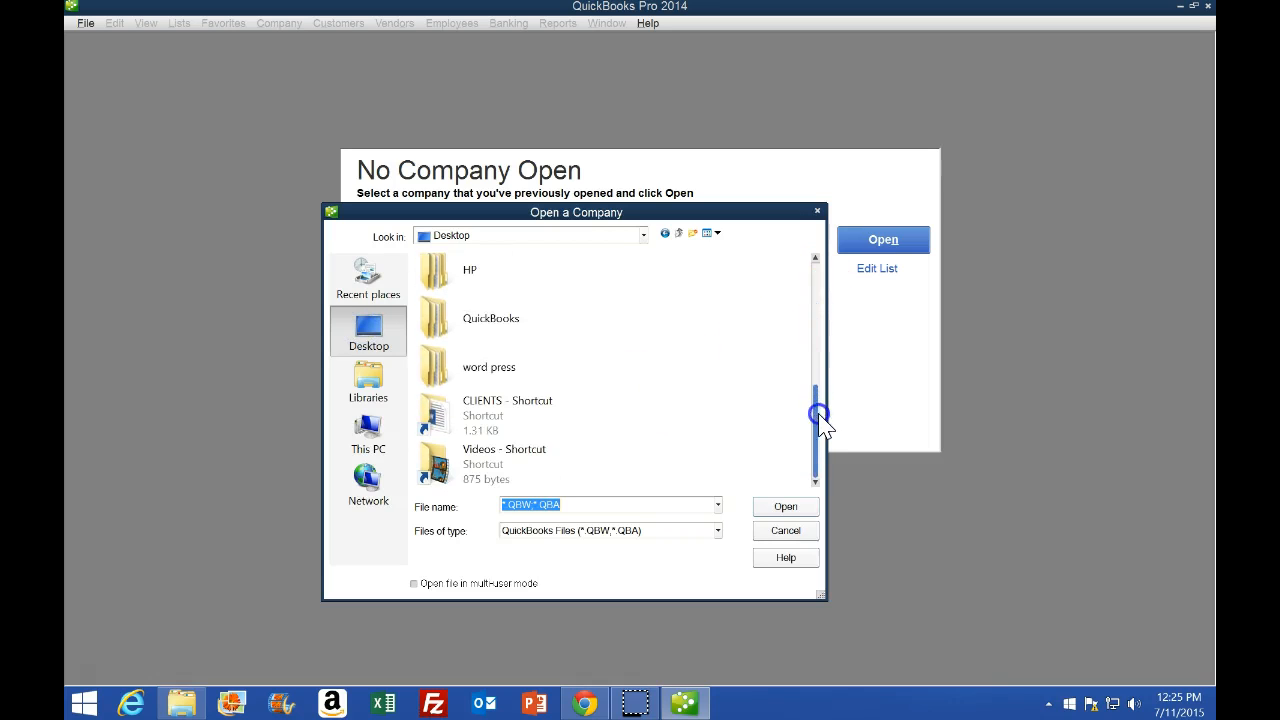
left_click(455, 327)
double_click(455, 327)
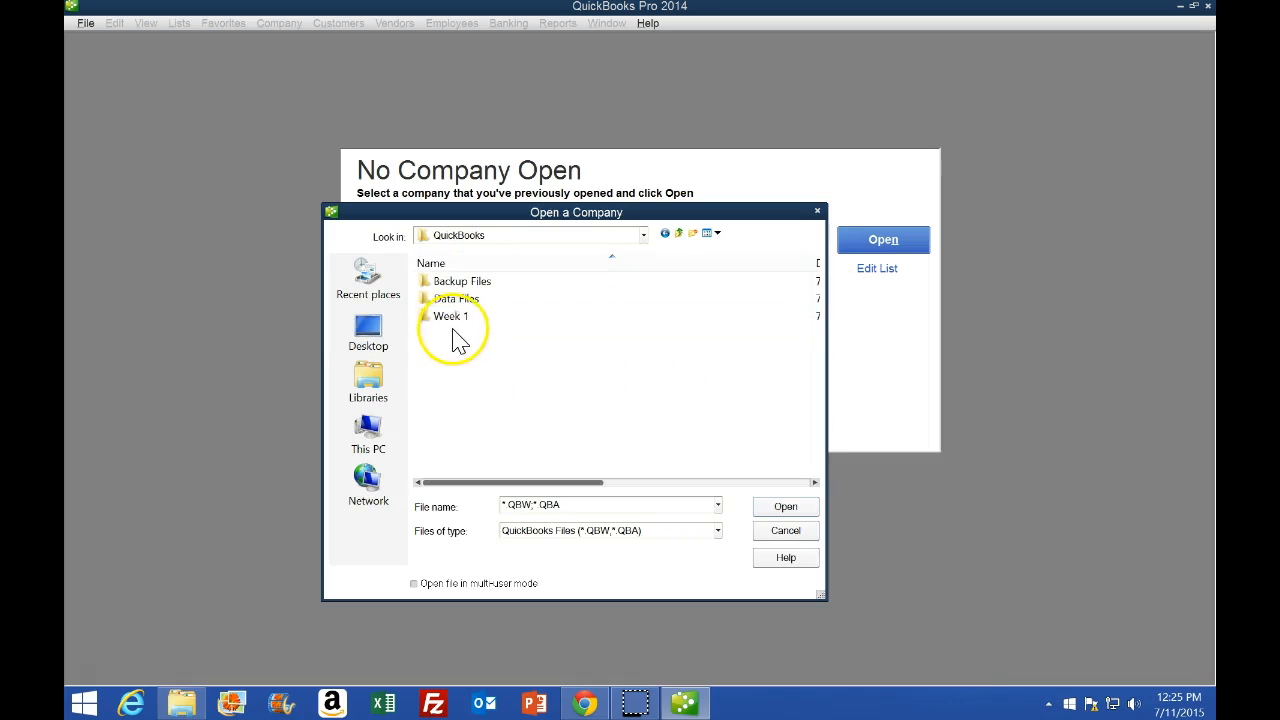
double_click(442, 300)
double_click(449, 331)
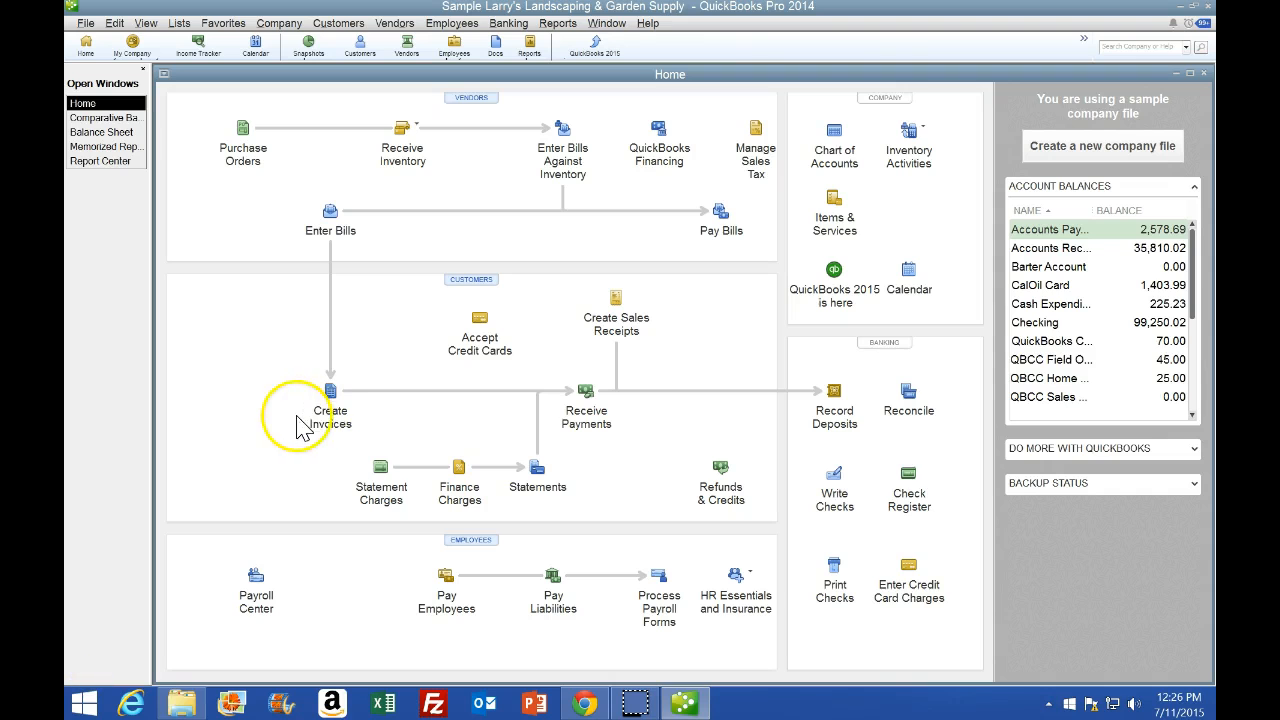
View the open Comparative Balance Sheet, Balance Sheet, Memorized Report List and Report Center windows one after another.
left_click(110, 118)
left_click(104, 132)
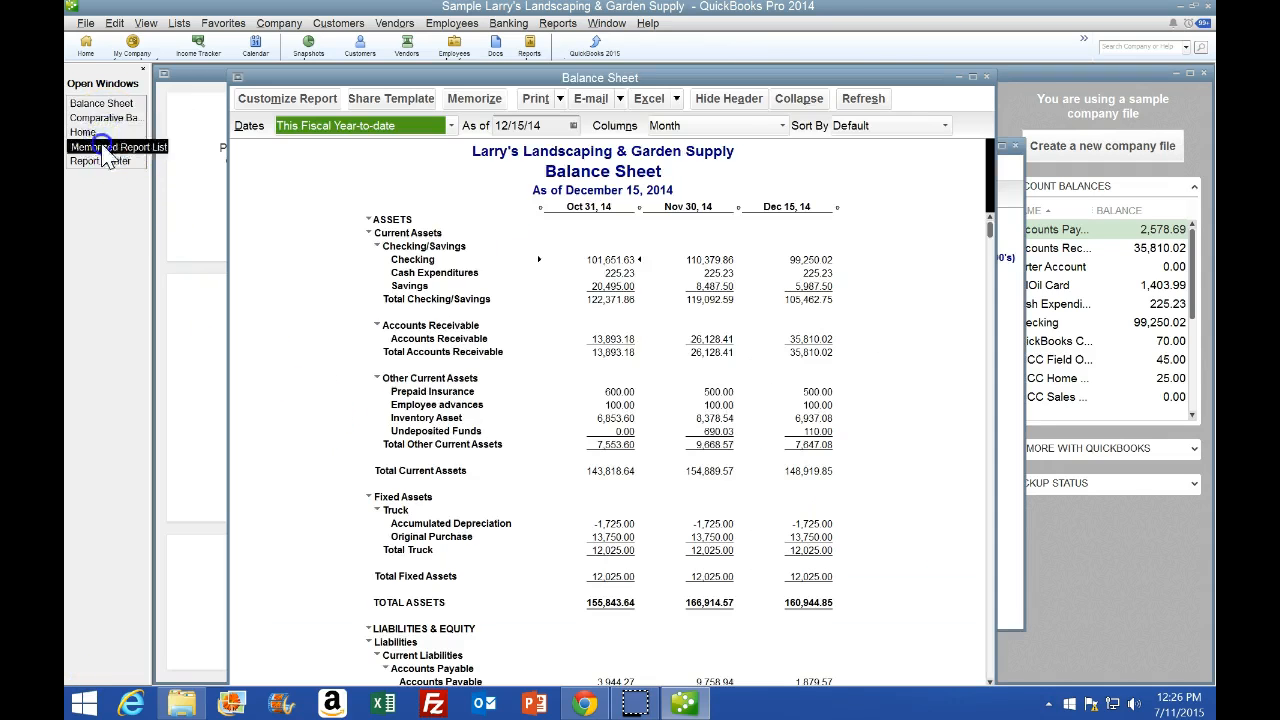
left_click(104, 148)
left_click(100, 162)
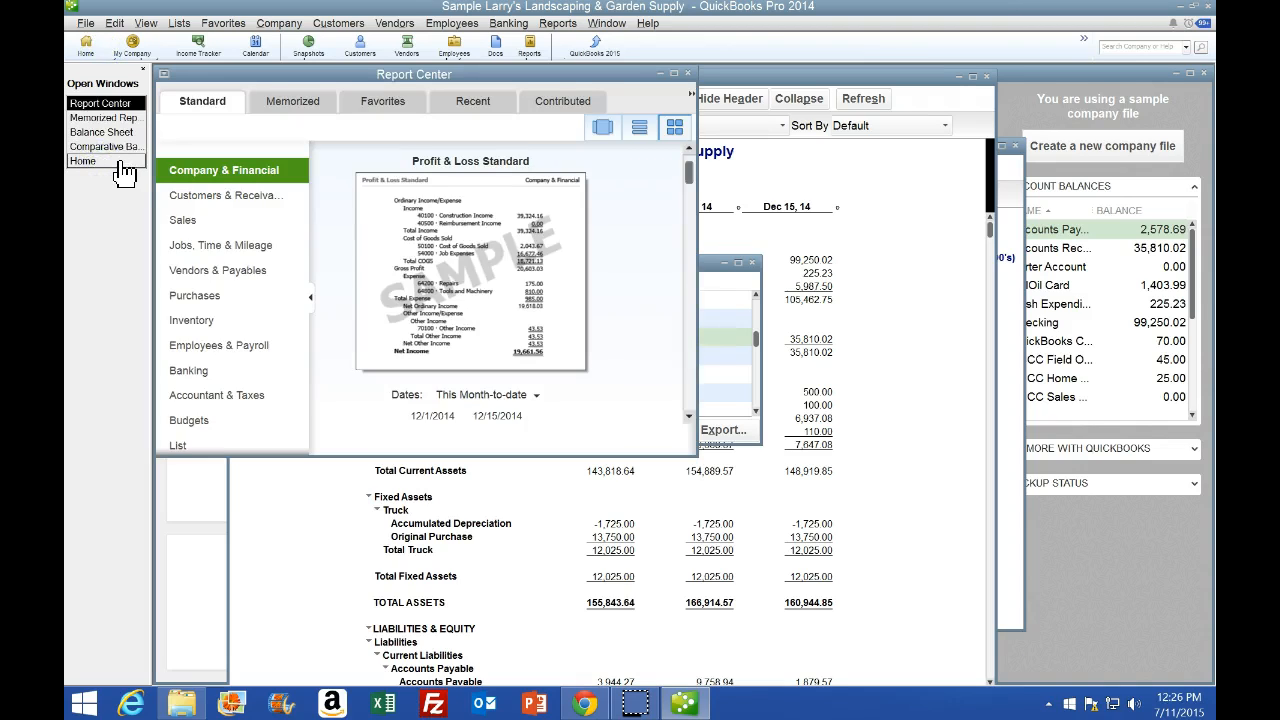
Close the Report Center and all other open windows, and reopen only the Home page.
left_click(687, 75)
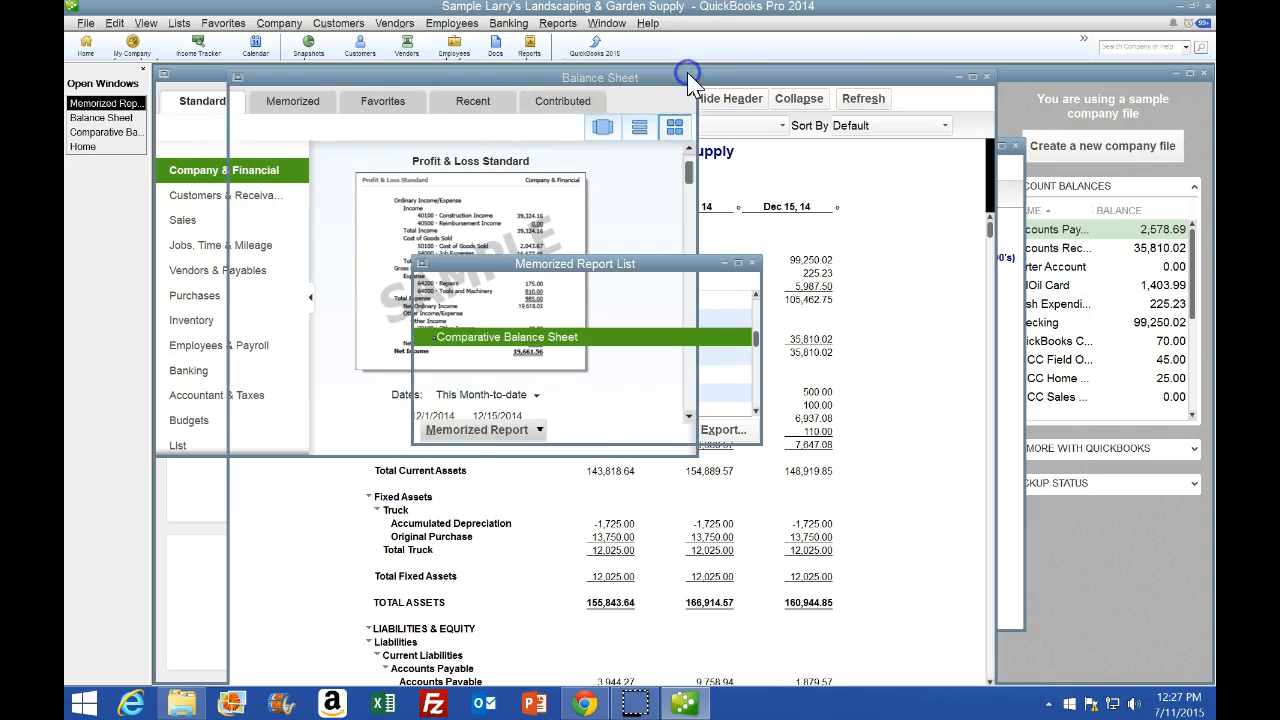
left_click(606, 23)
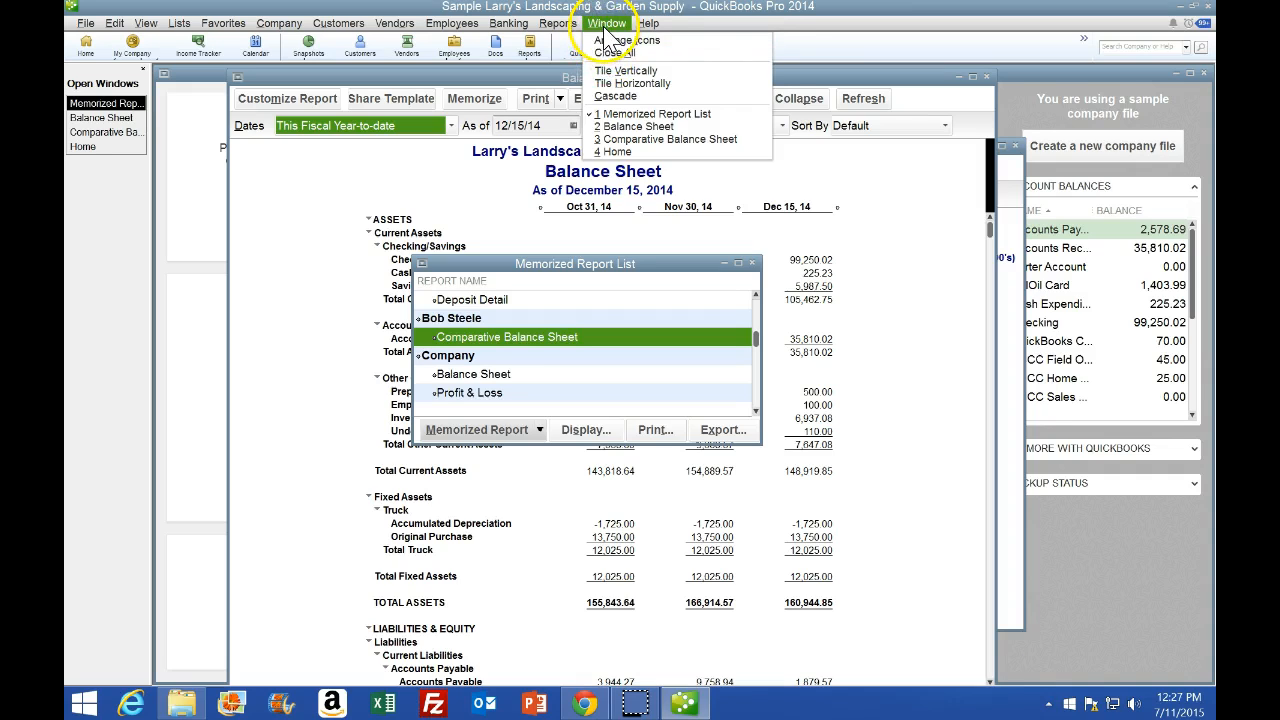
left_click(610, 51)
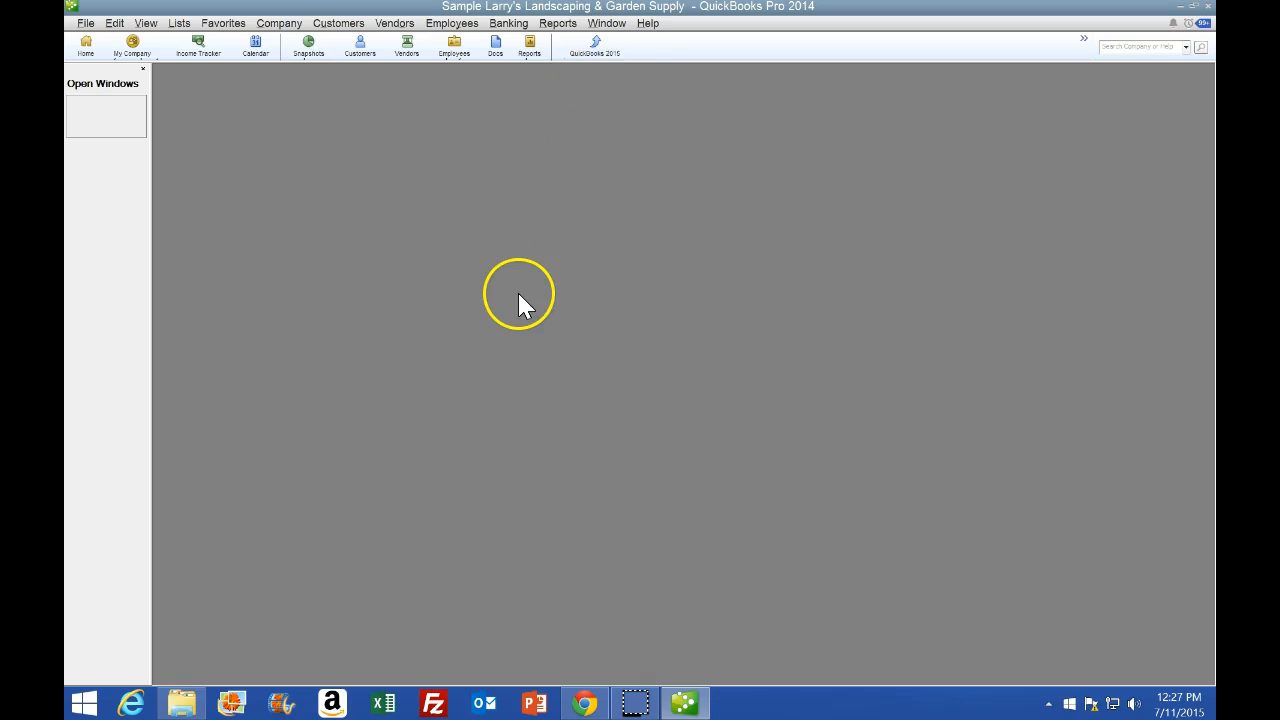
left_click(88, 48)
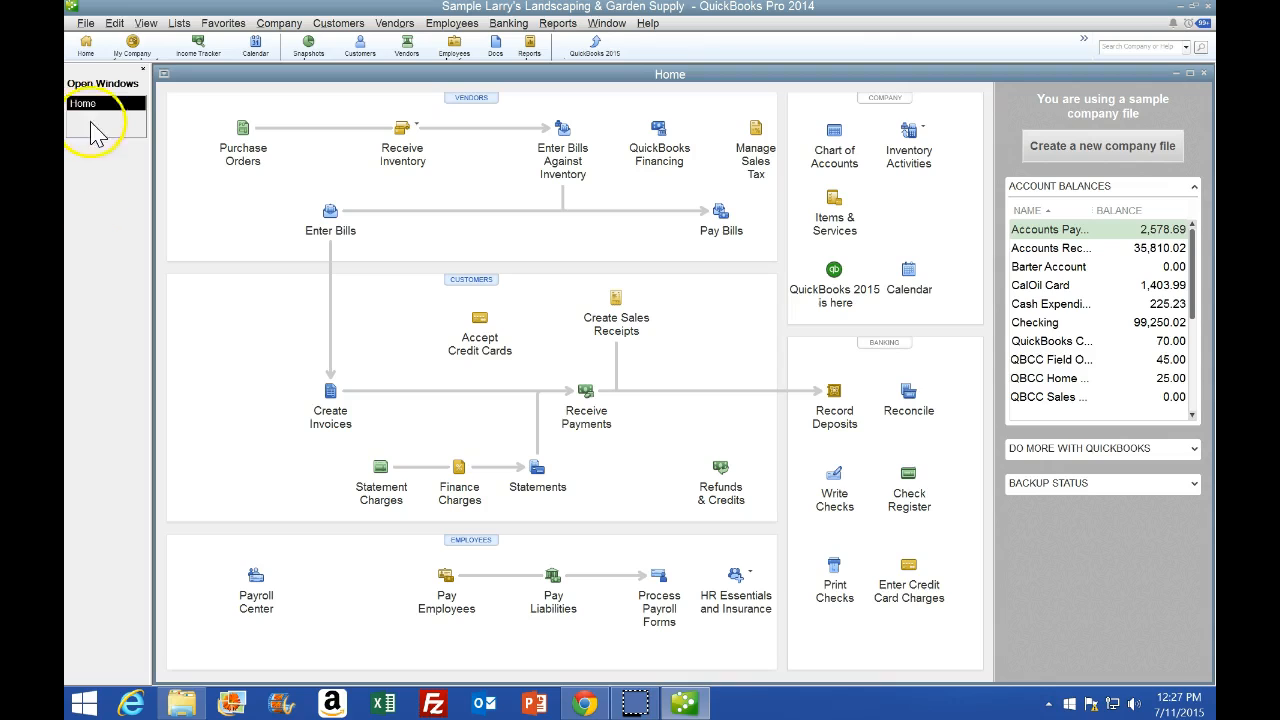
left_click(145, 23)
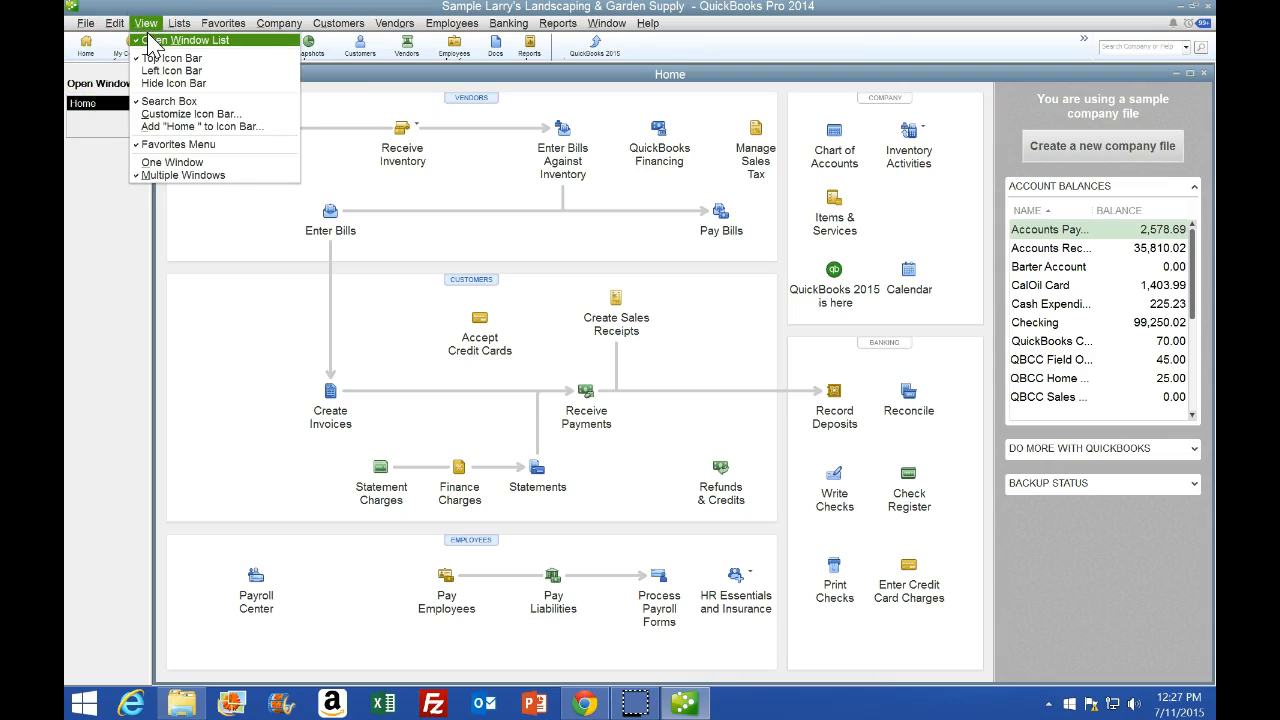
left_click(92, 218)
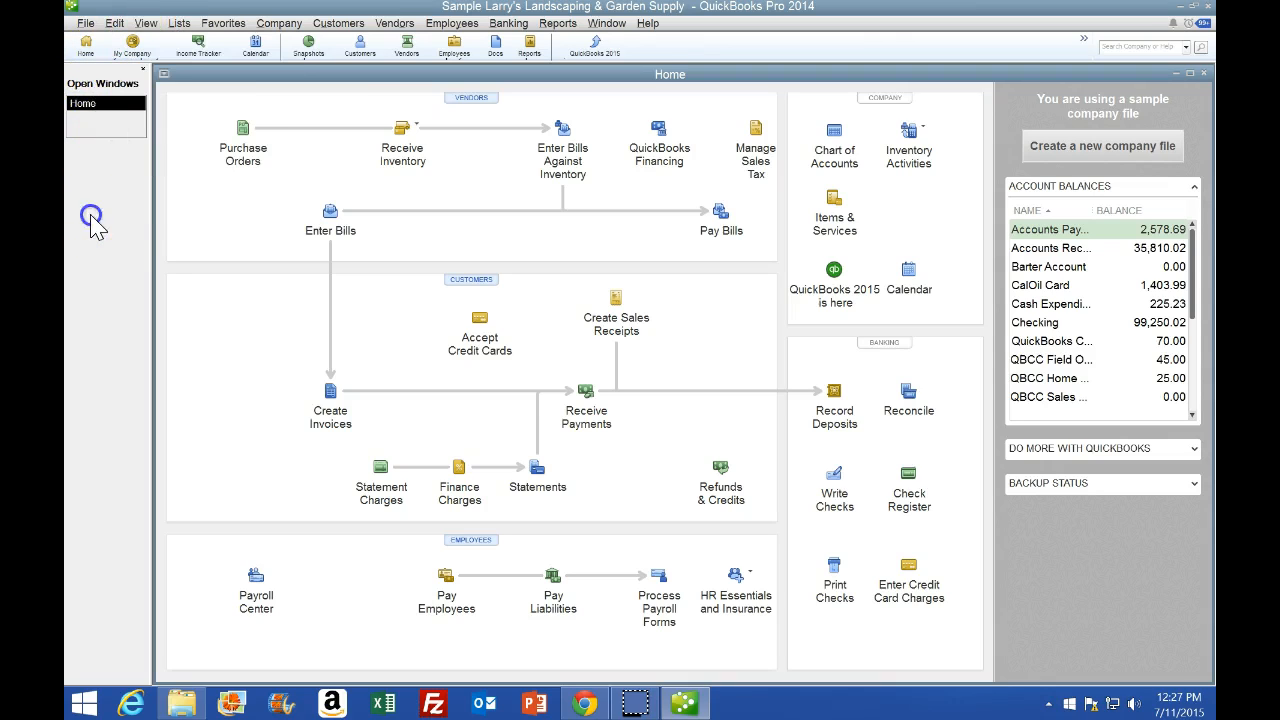
Switch to the Chrome textbook and read the Chapter 3 instructions for creating a standard income statement.
left_click(585, 703)
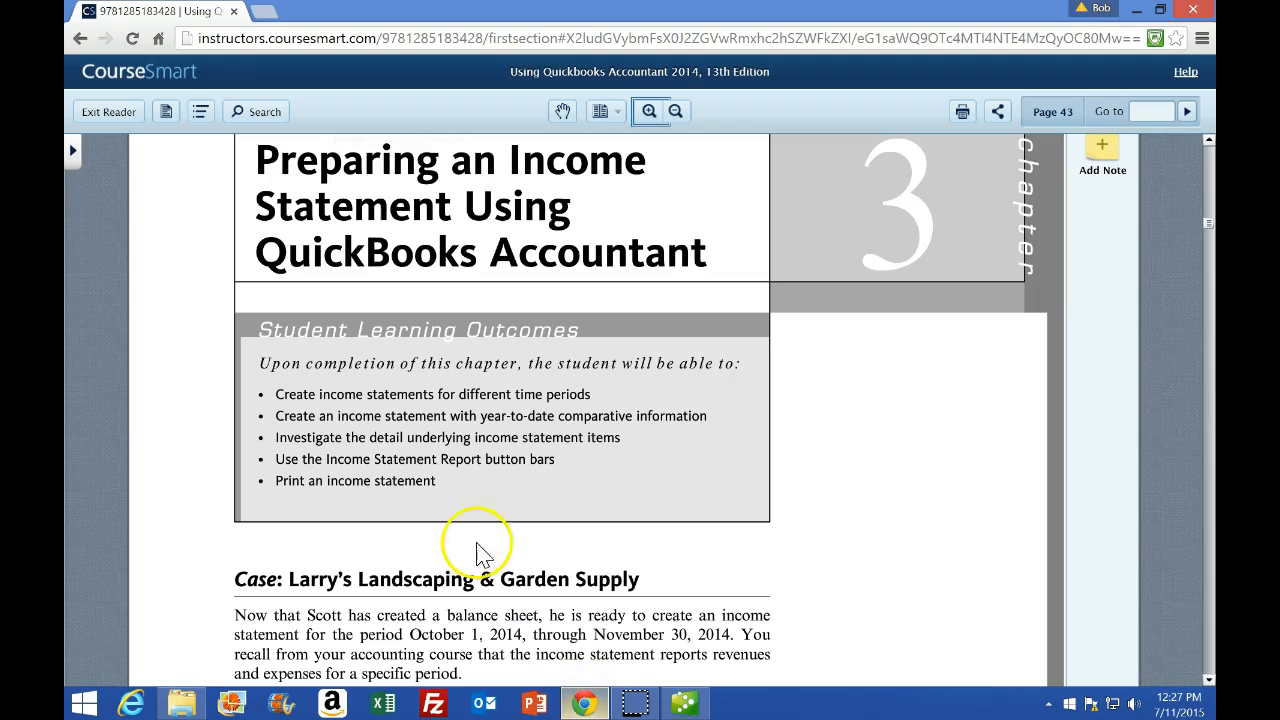
scroll(435, 520, "down", 1)
scroll(435, 520, "down", 5)
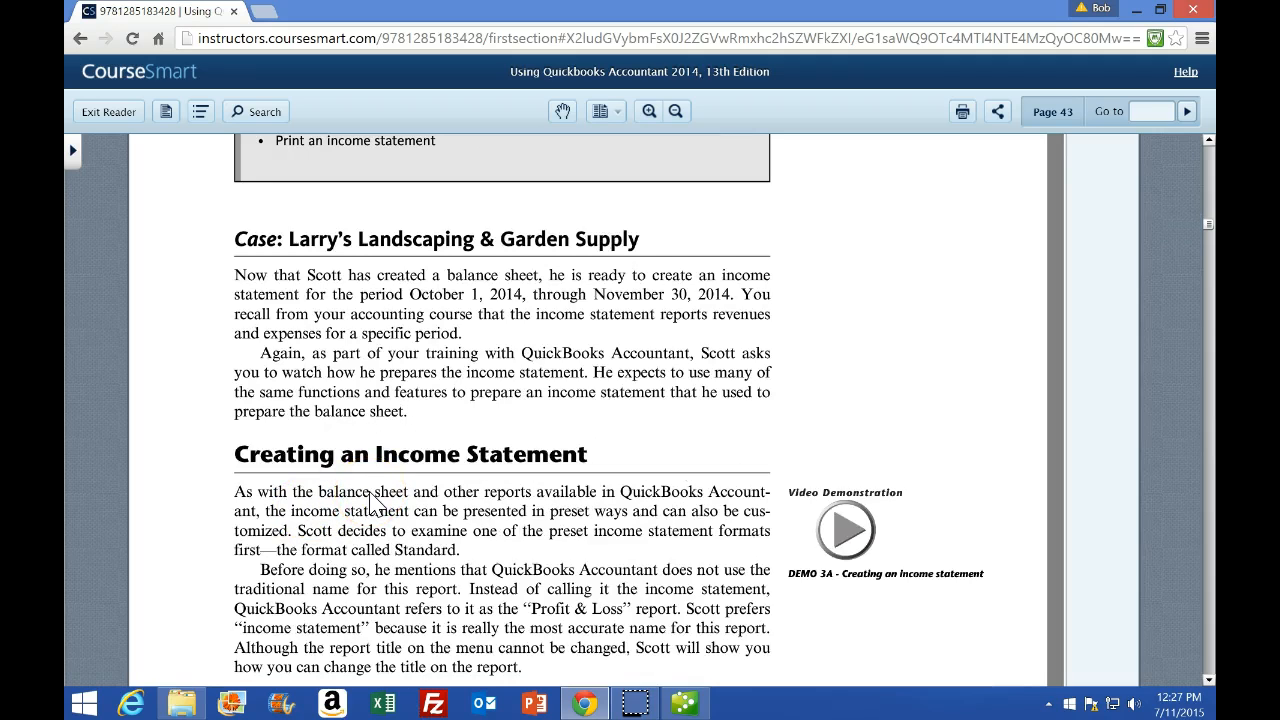
scroll(372, 500, "down", 11)
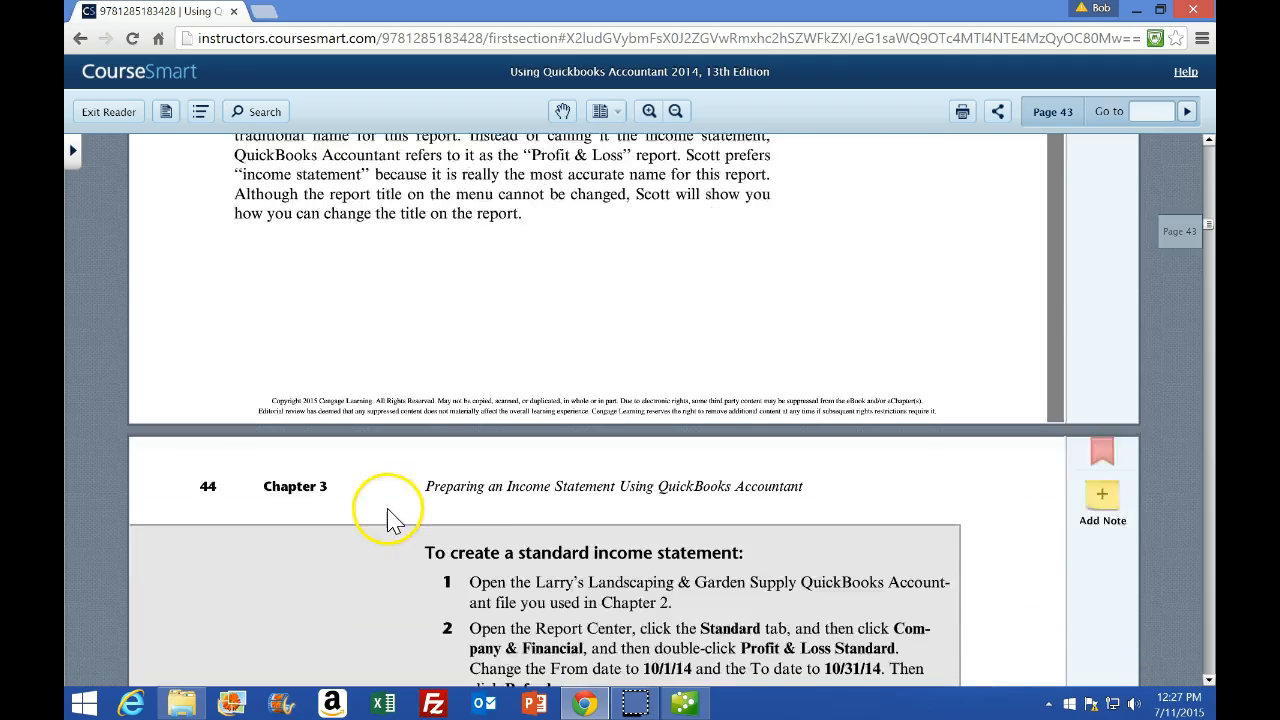
scroll(340, 516, "down", 2)
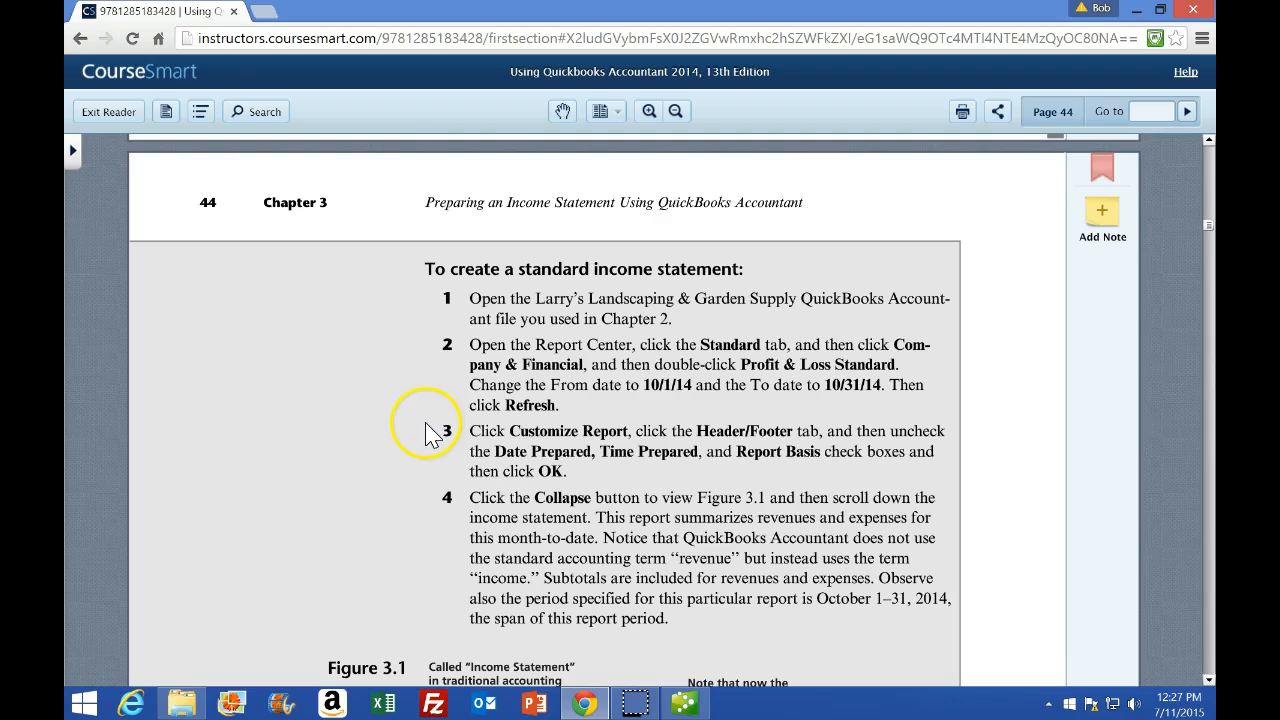
scroll(430, 430, "down", 1)
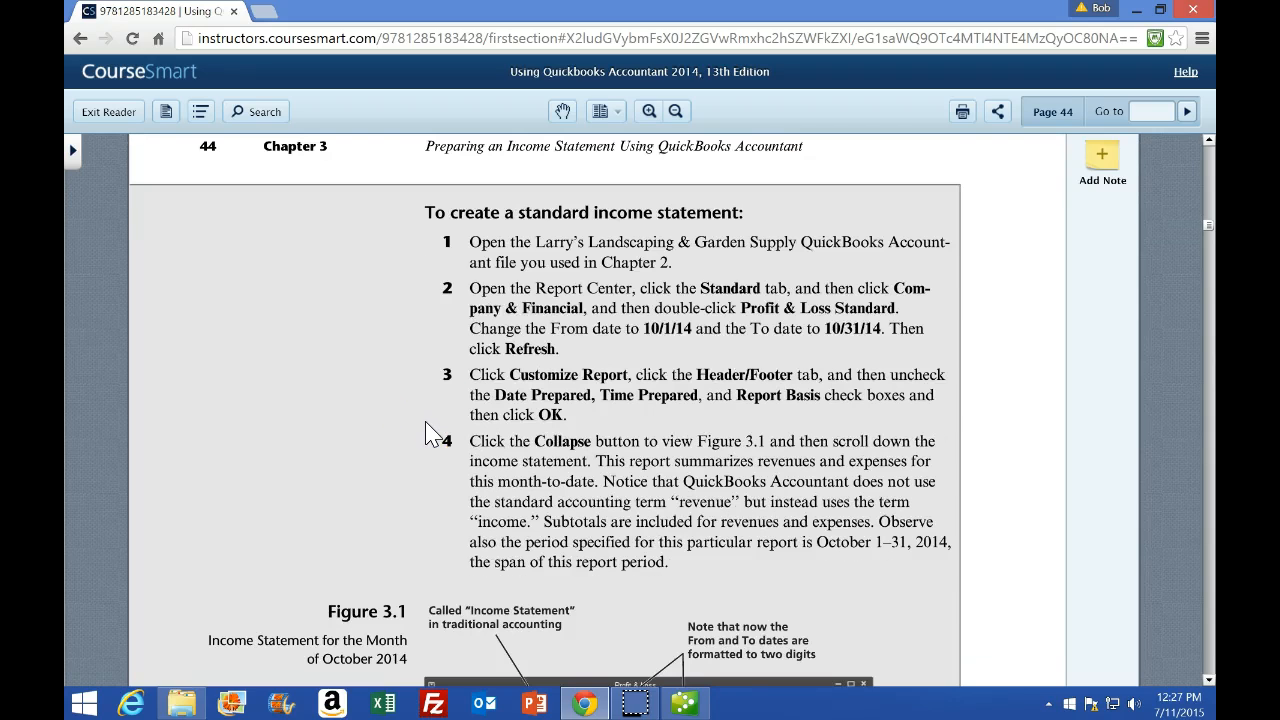
Switch back to QuickBooks, open the Report Center maximized and show its reports in list view.
left_click(684, 703)
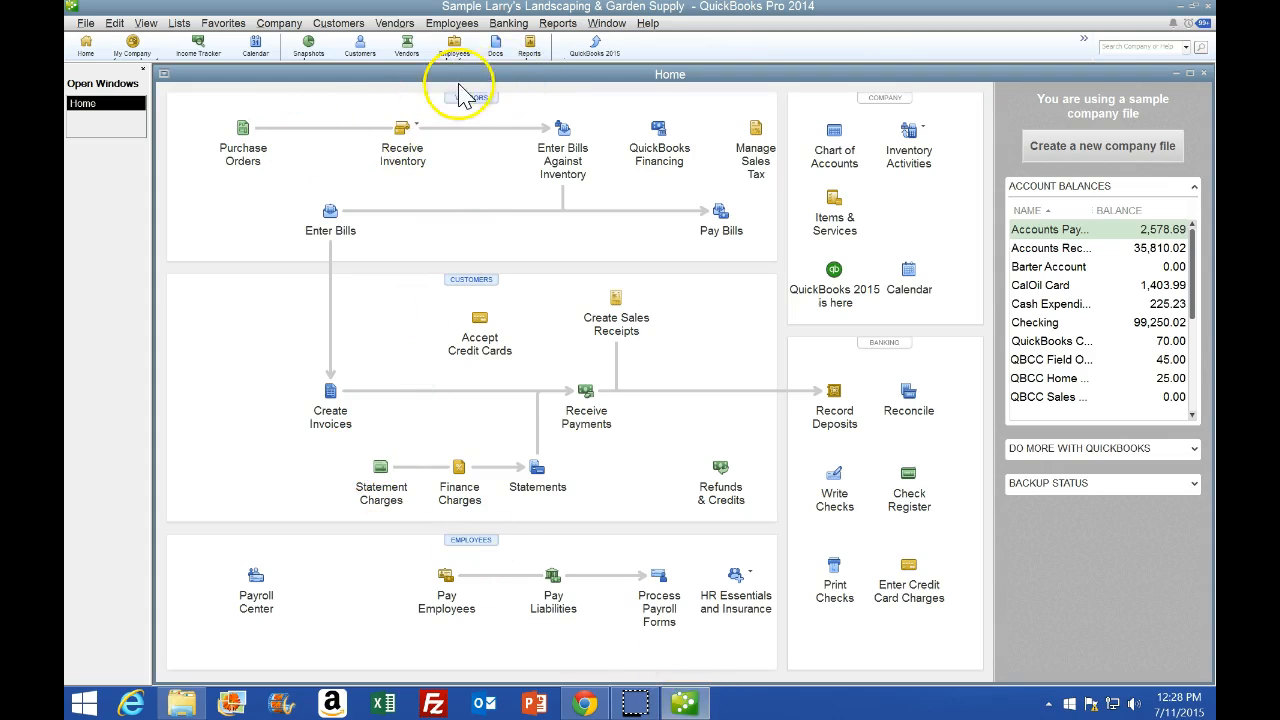
left_click(540, 58)
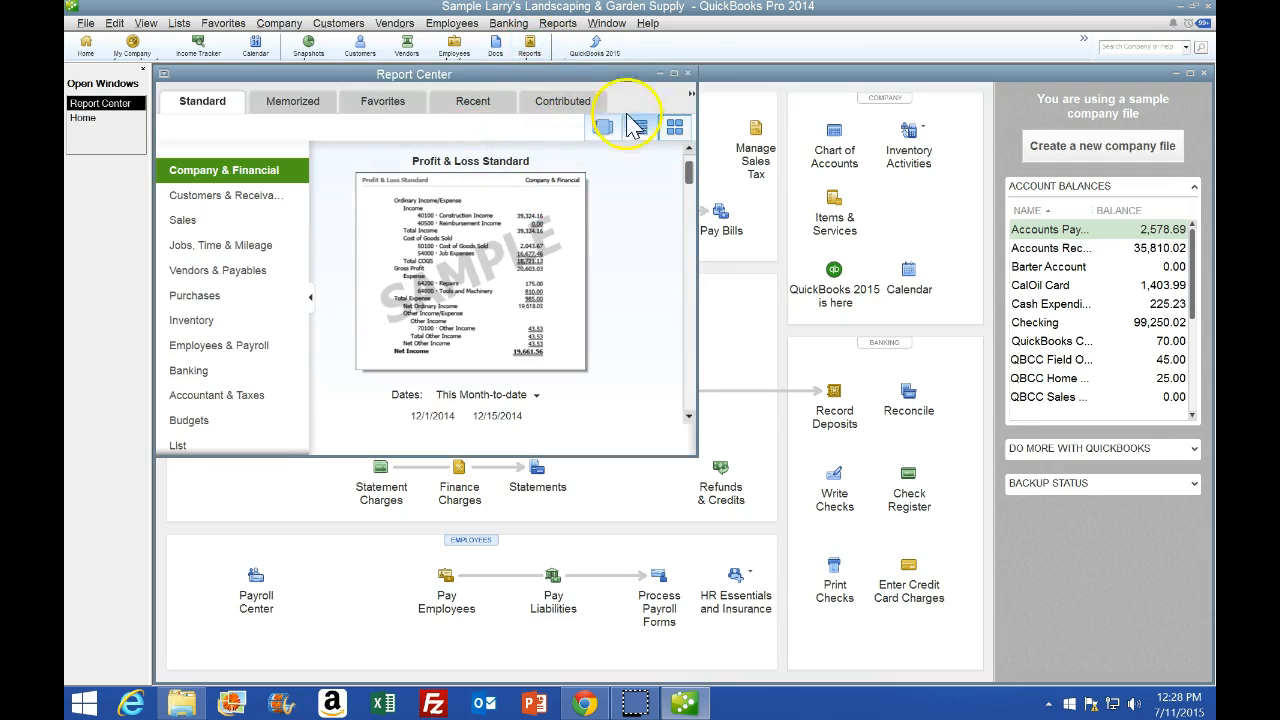
left_click(673, 75)
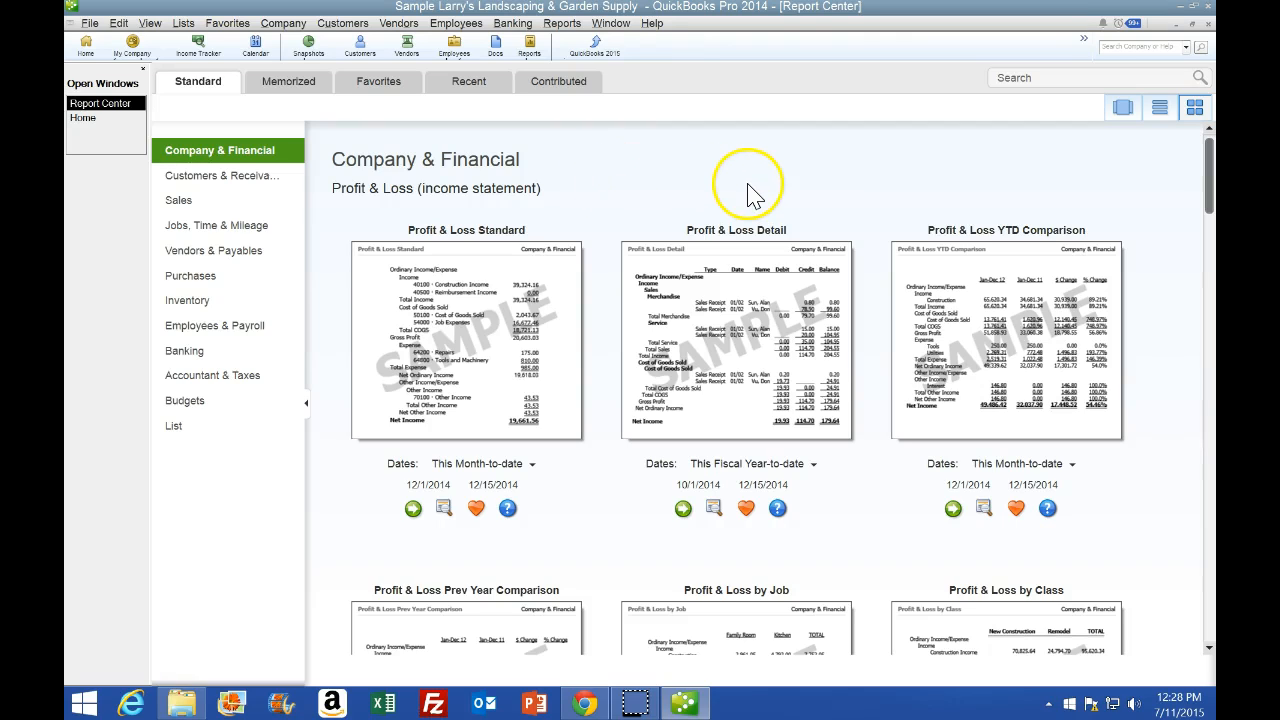
left_click(1160, 110)
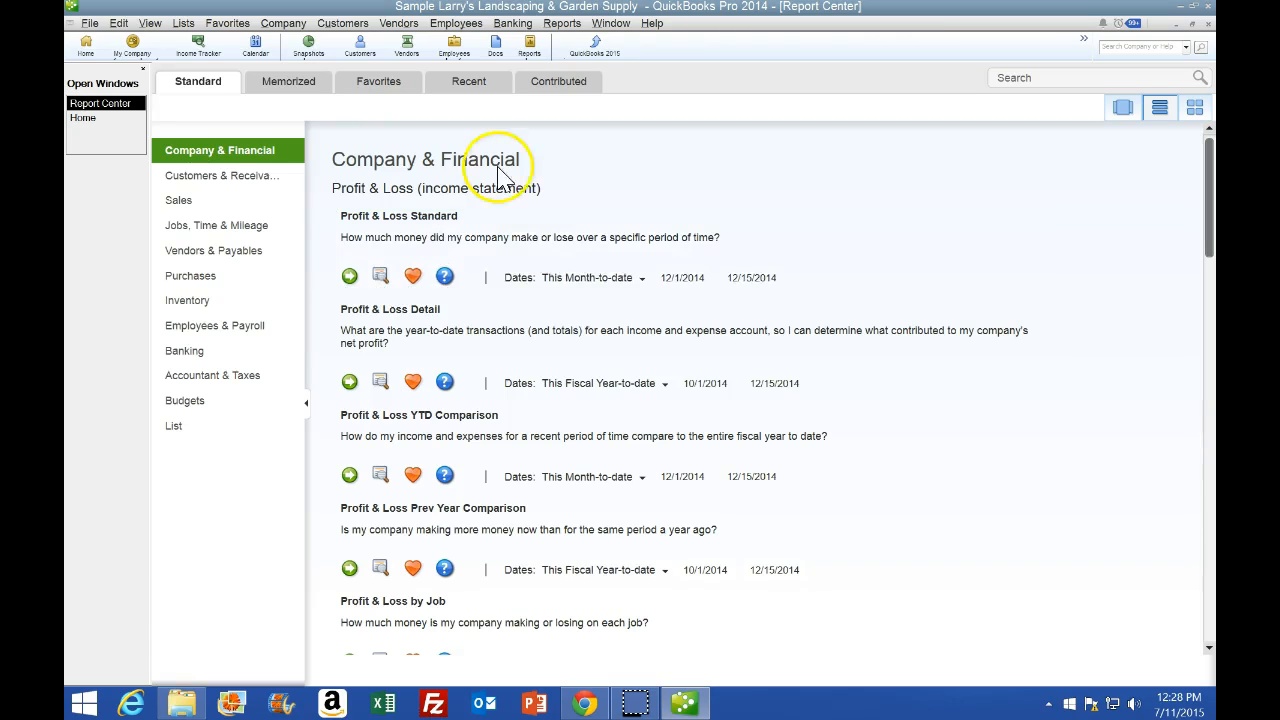
Check the textbook instructions in Chrome, return to QuickBooks and run the Profit & Loss Standard report.
left_click(694, 706)
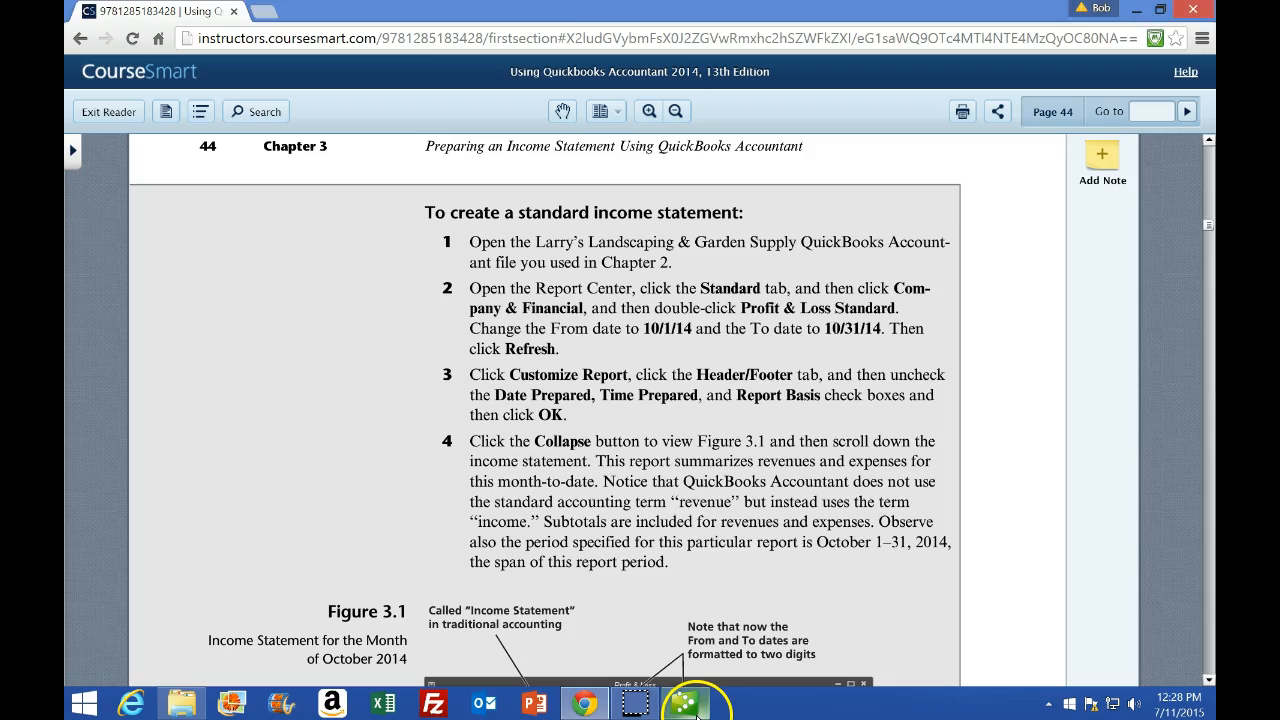
left_click(690, 705)
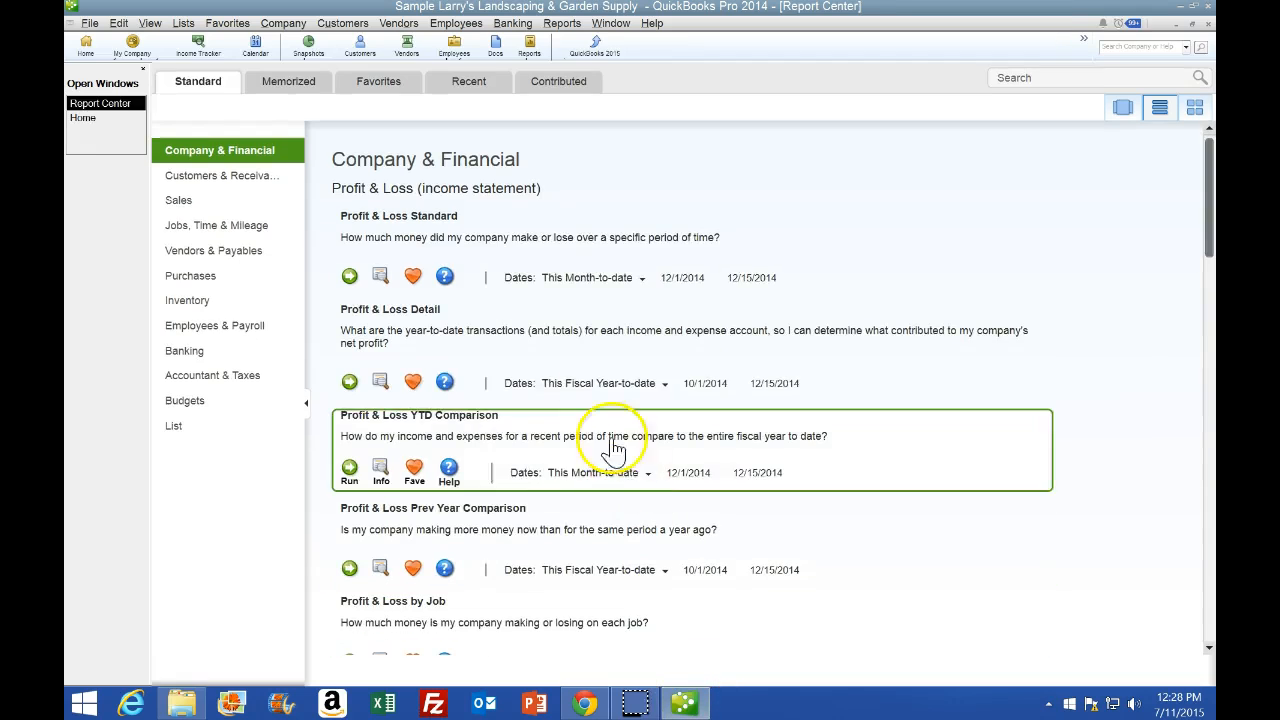
left_click(349, 268)
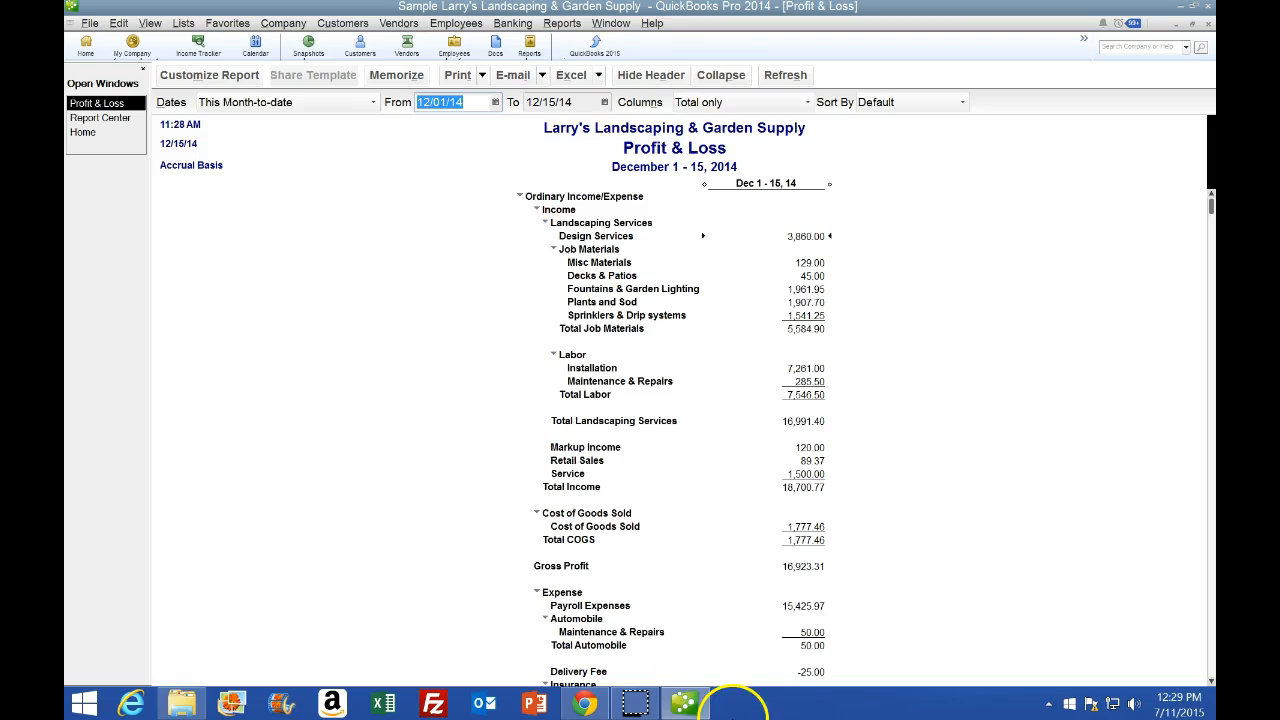
Set the Profit & Loss report's period from 10/01/14 to 10/31/14 and refresh the report.
left_click(683, 704)
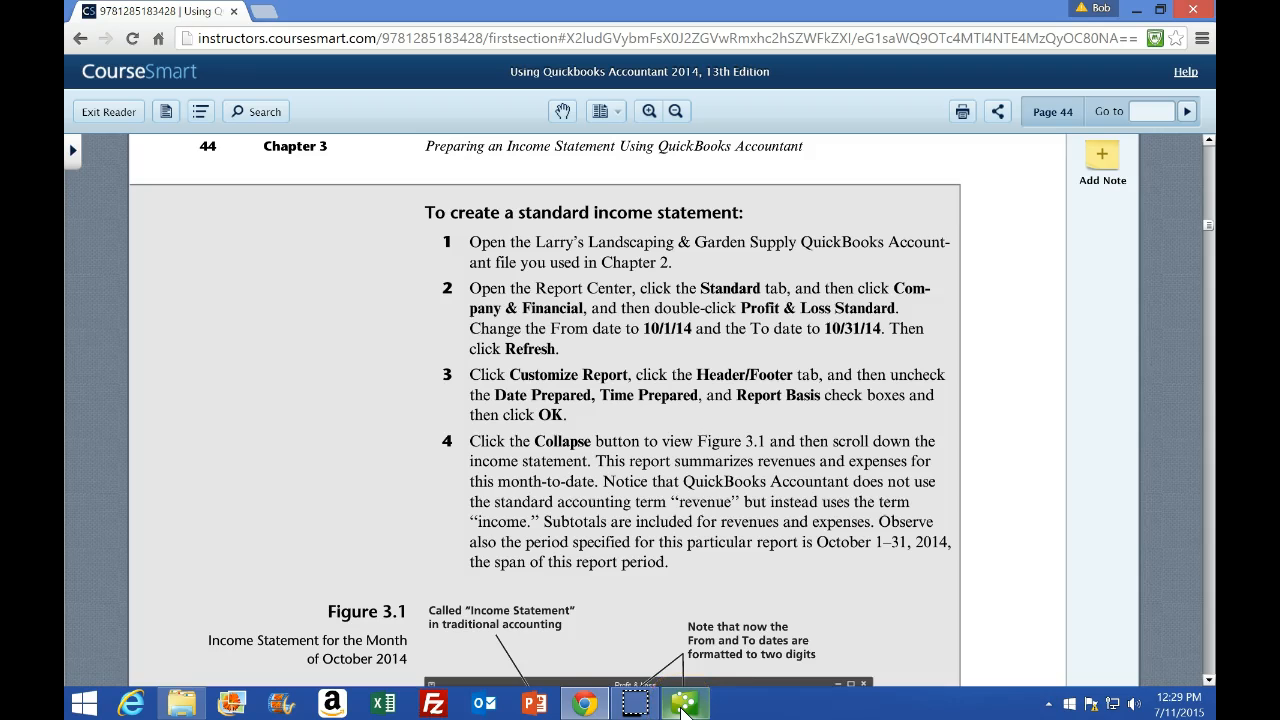
left_click(683, 704)
type("10")
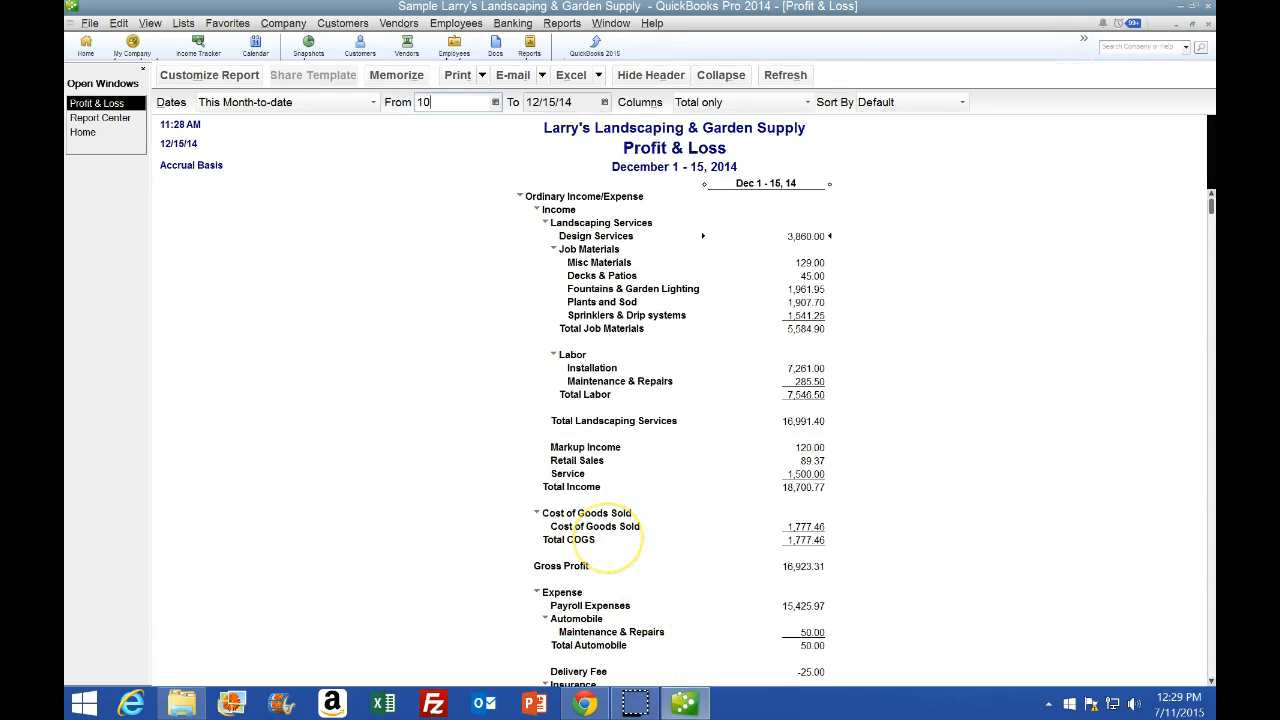
type("/01/14")
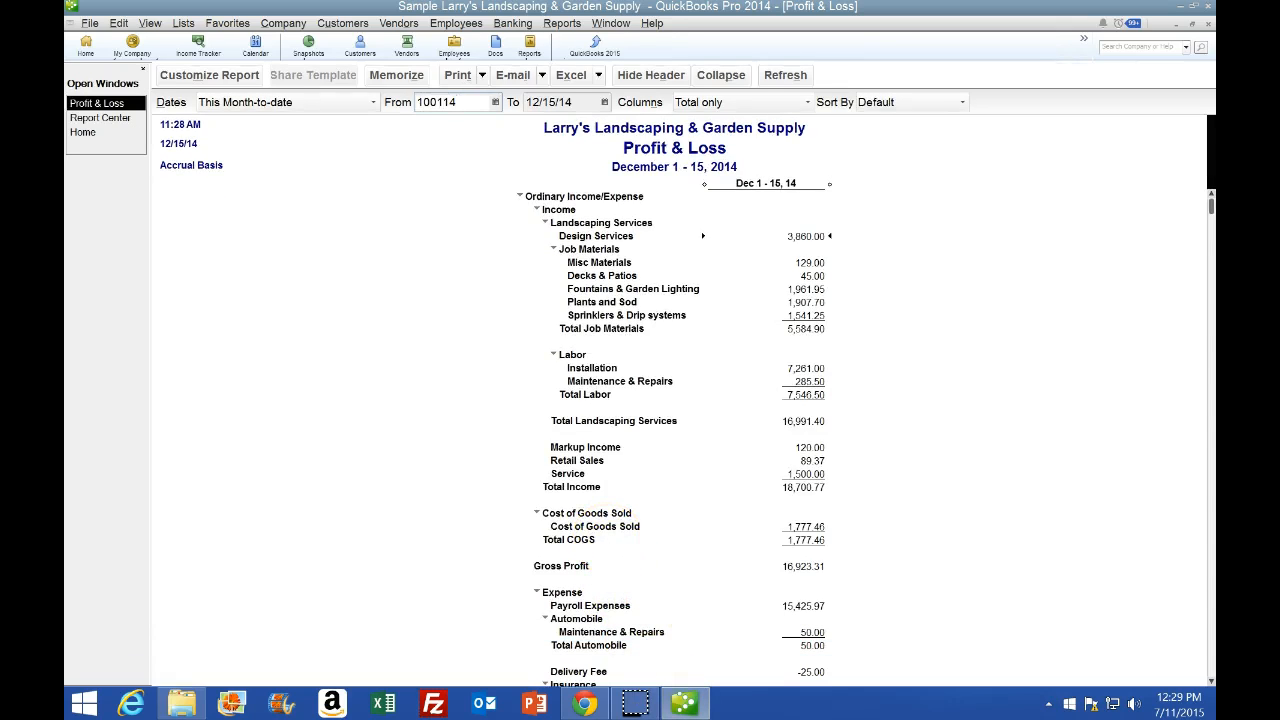
key("Tab")
type("1")
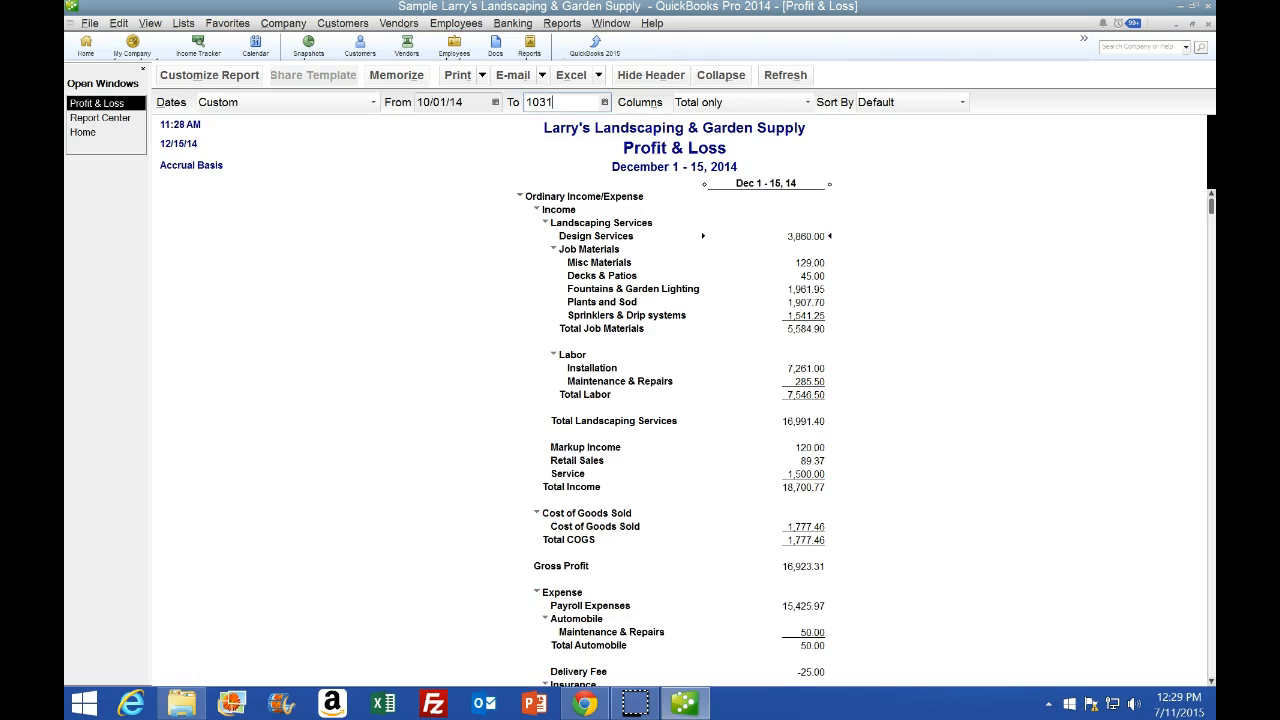
type("0/31/14")
key("Tab")
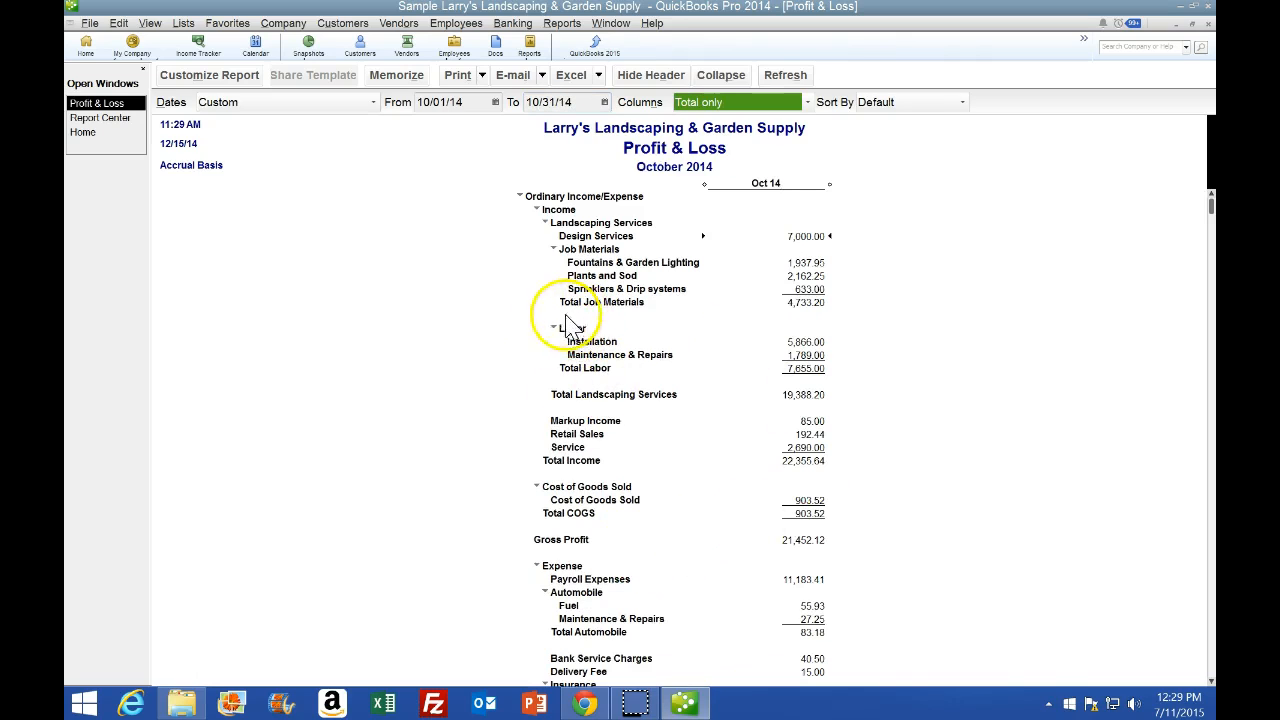
left_click(452, 348)
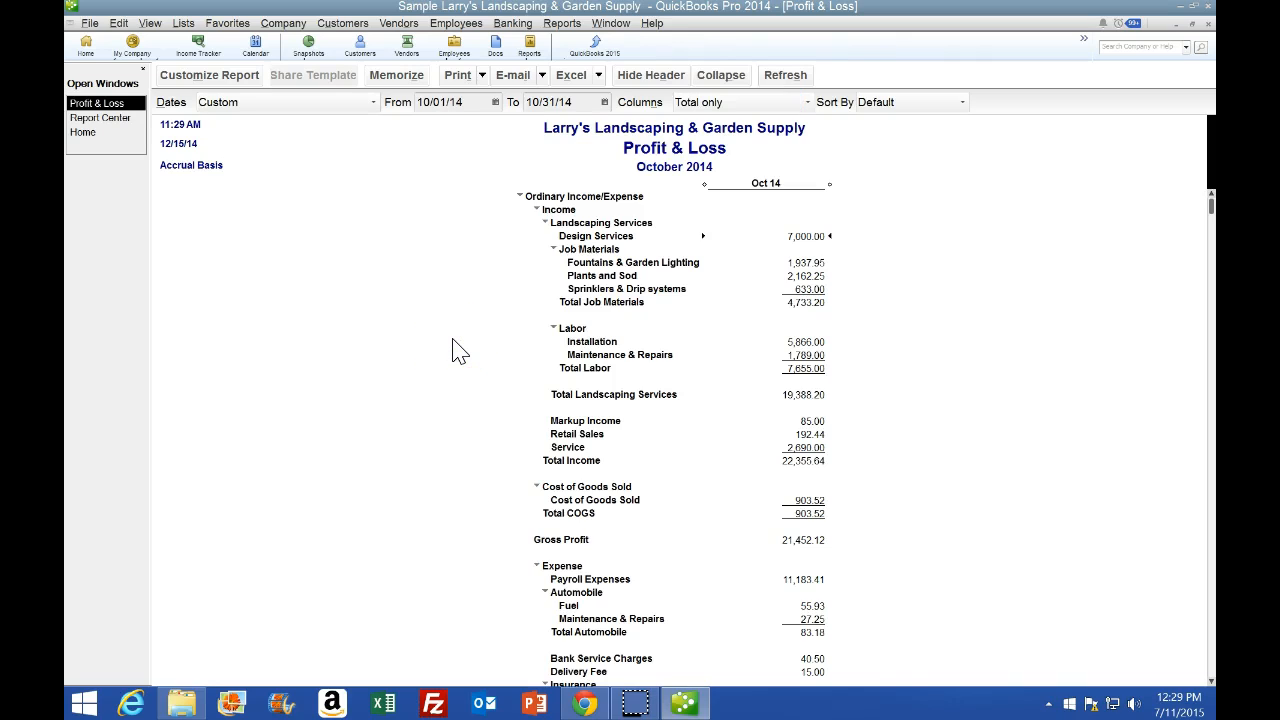
left_click(770, 81)
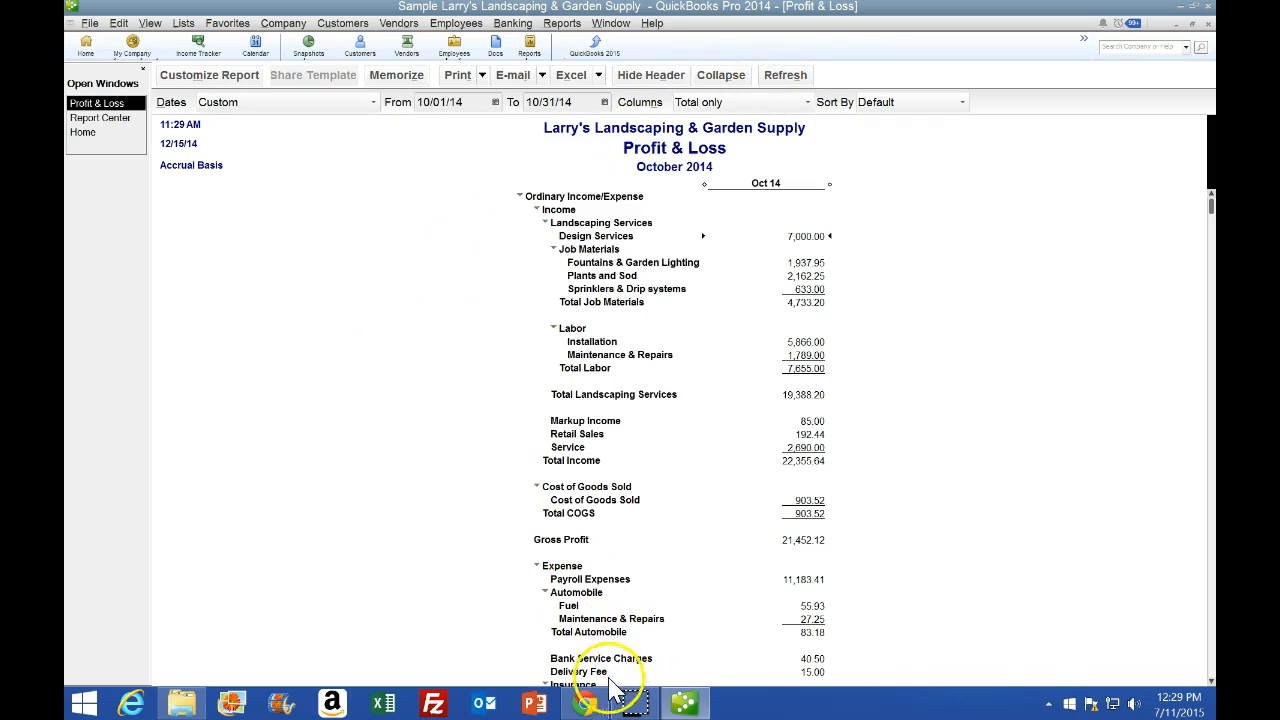
Check the textbook instructions in Chrome, return to QuickBooks and remove Date Prepared, Time Prepared and Report Basis from the Profit & Loss report's header.
left_click(584, 703)
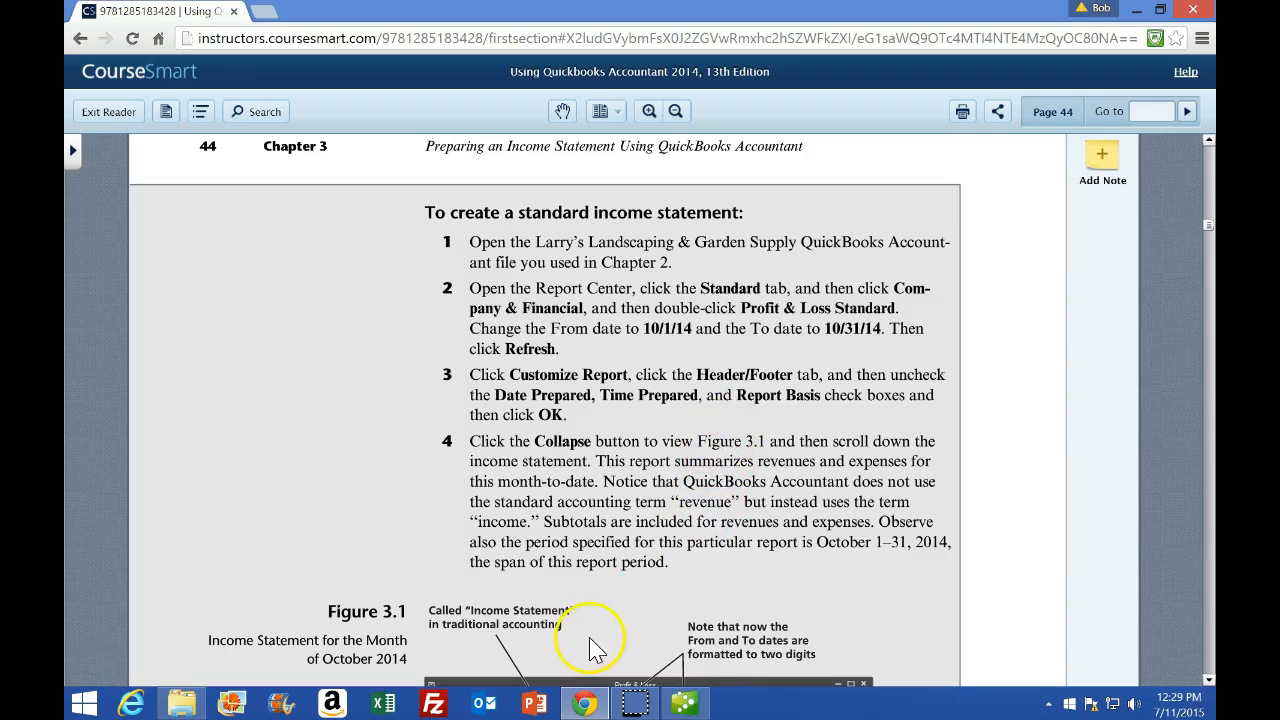
left_click(684, 703)
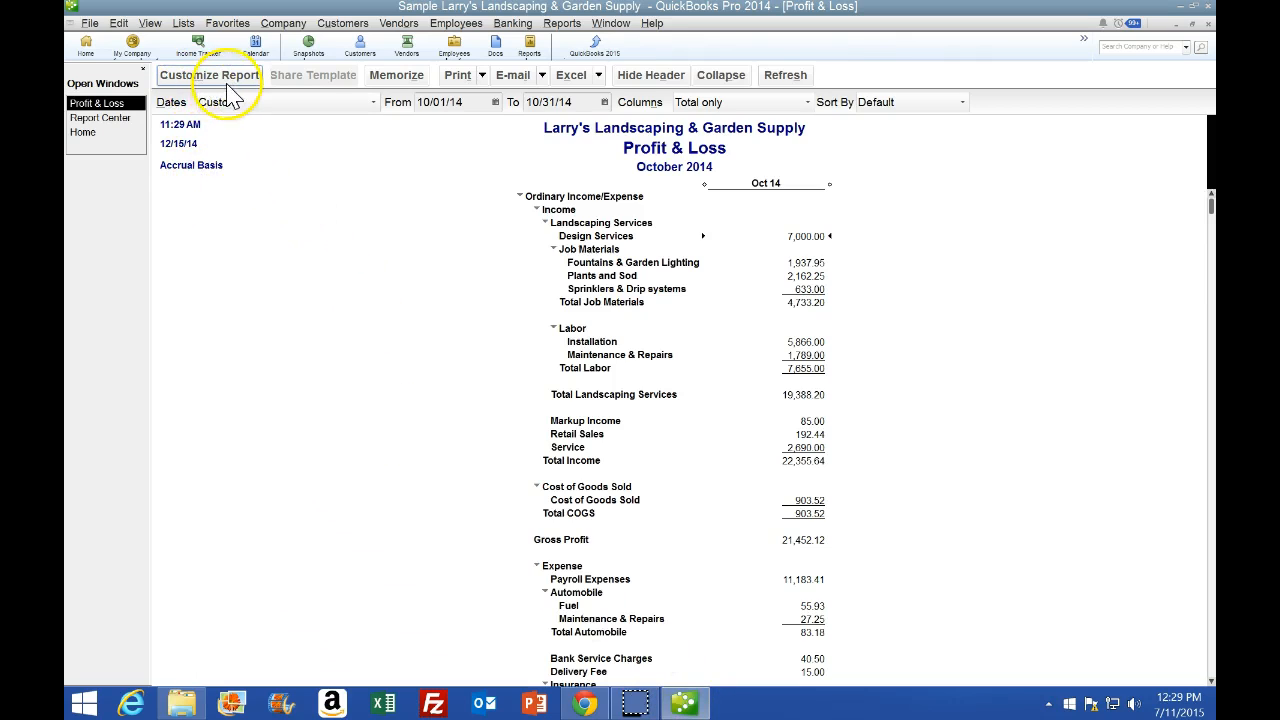
left_click(228, 83)
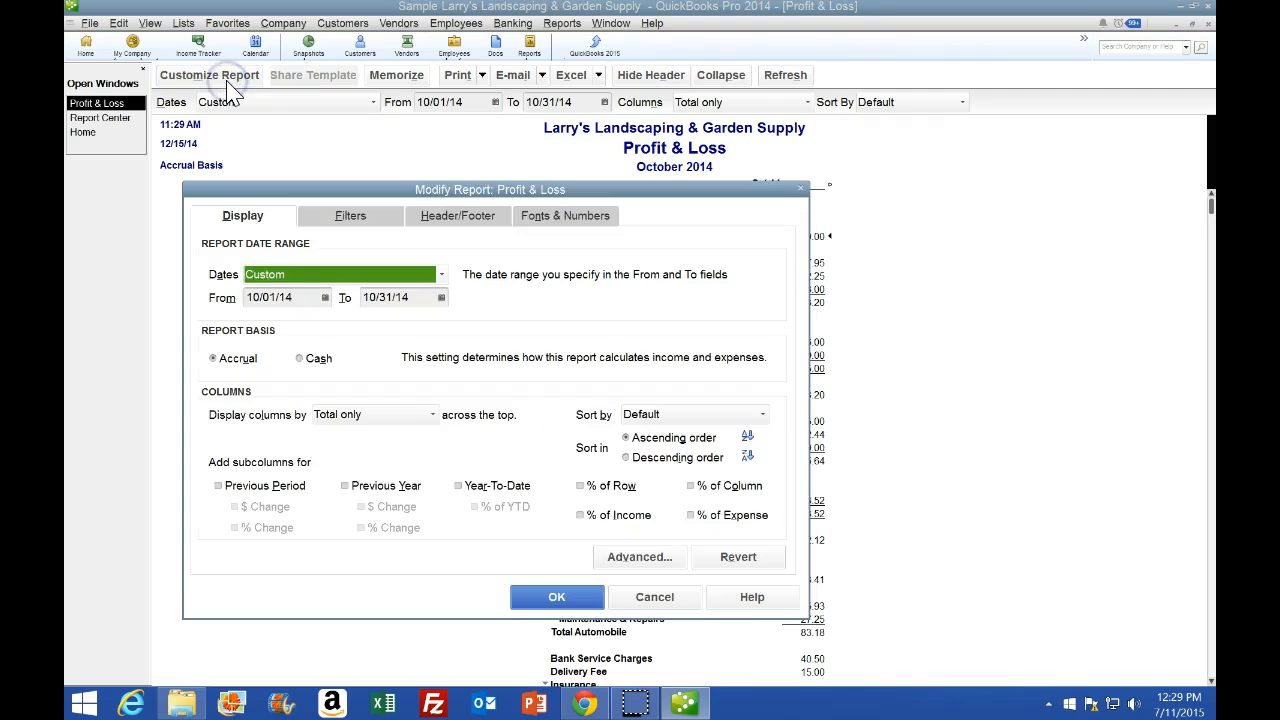
left_click_drag(465, 200, 474, 194)
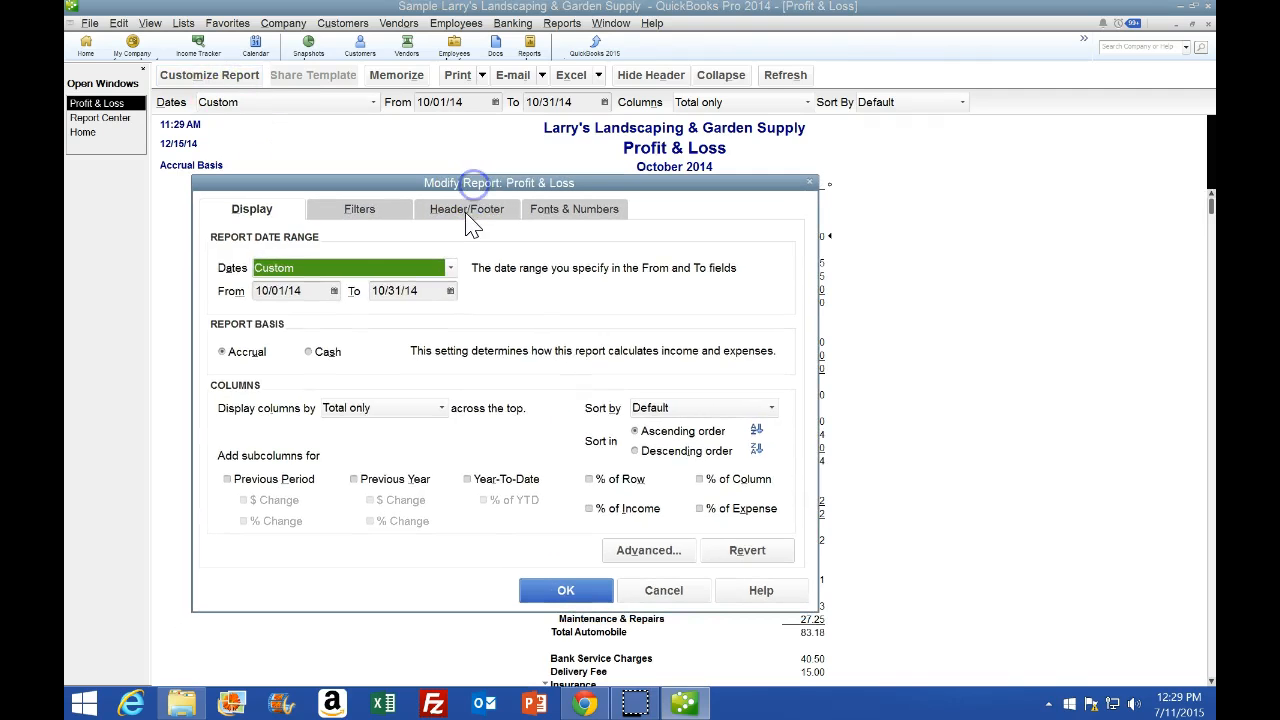
left_click(470, 211)
left_click(221, 347)
left_click(221, 373)
left_click(221, 400)
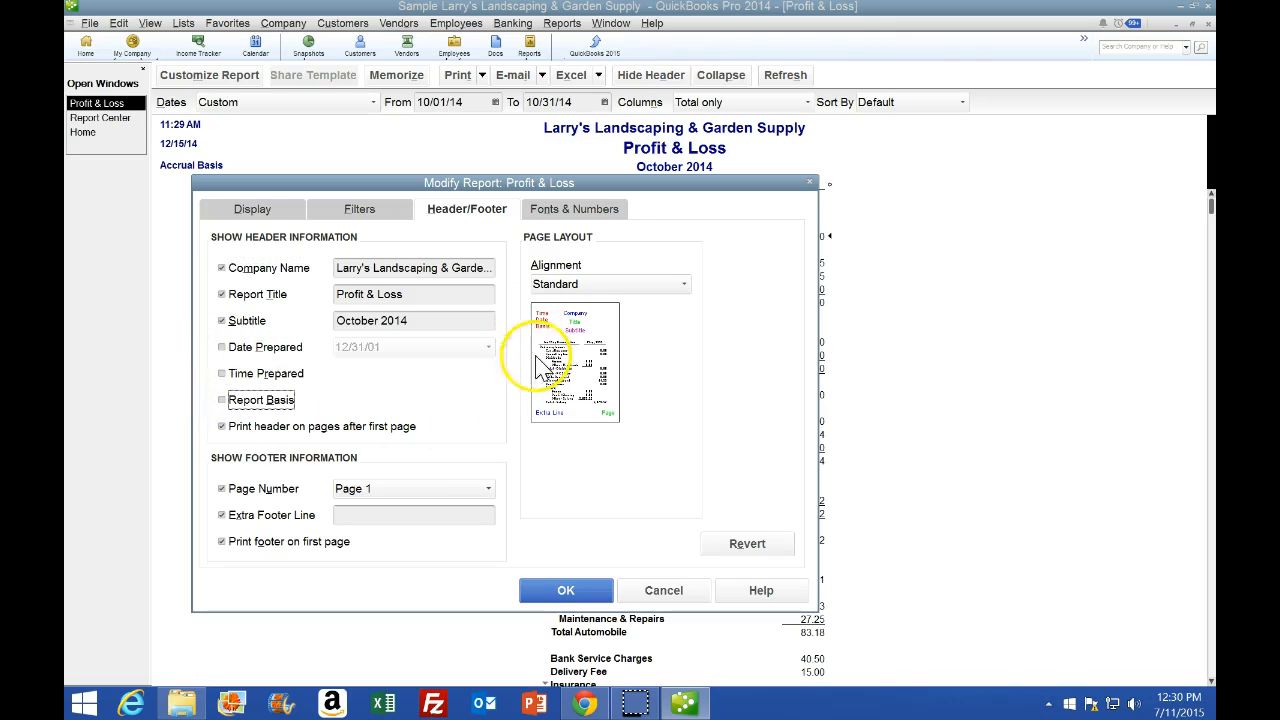
left_click(585, 703)
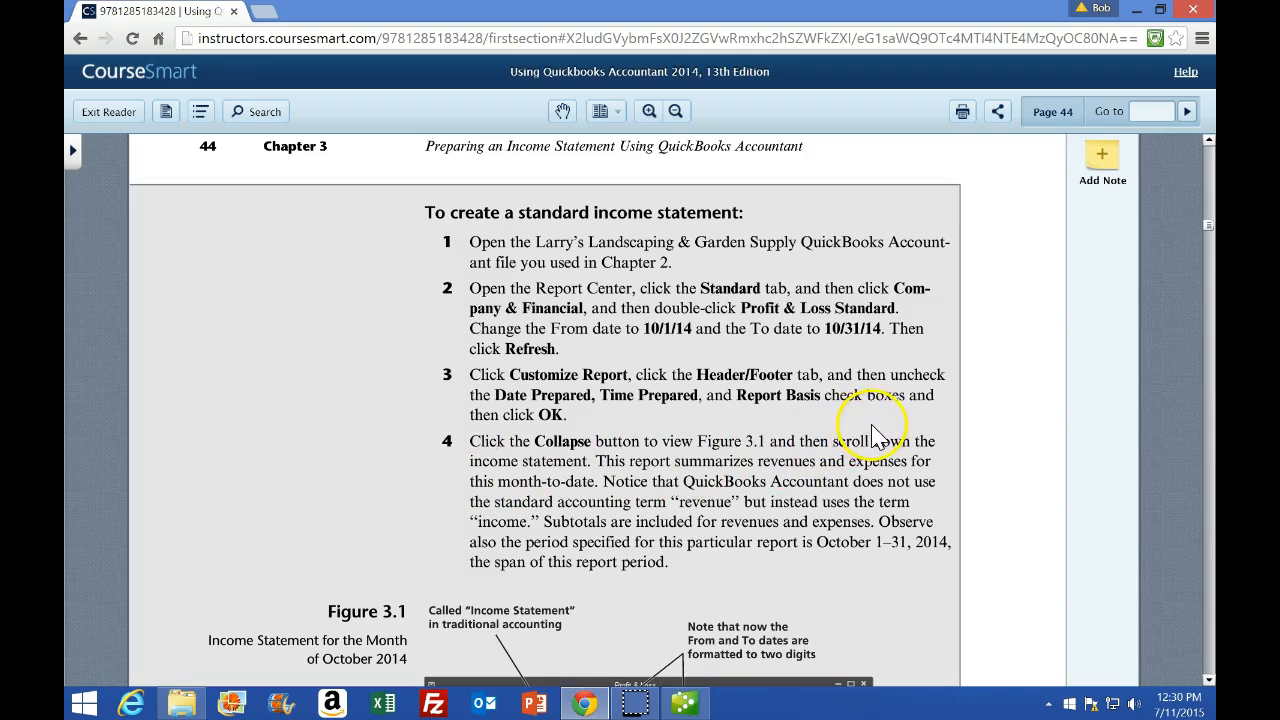
left_click(690, 700)
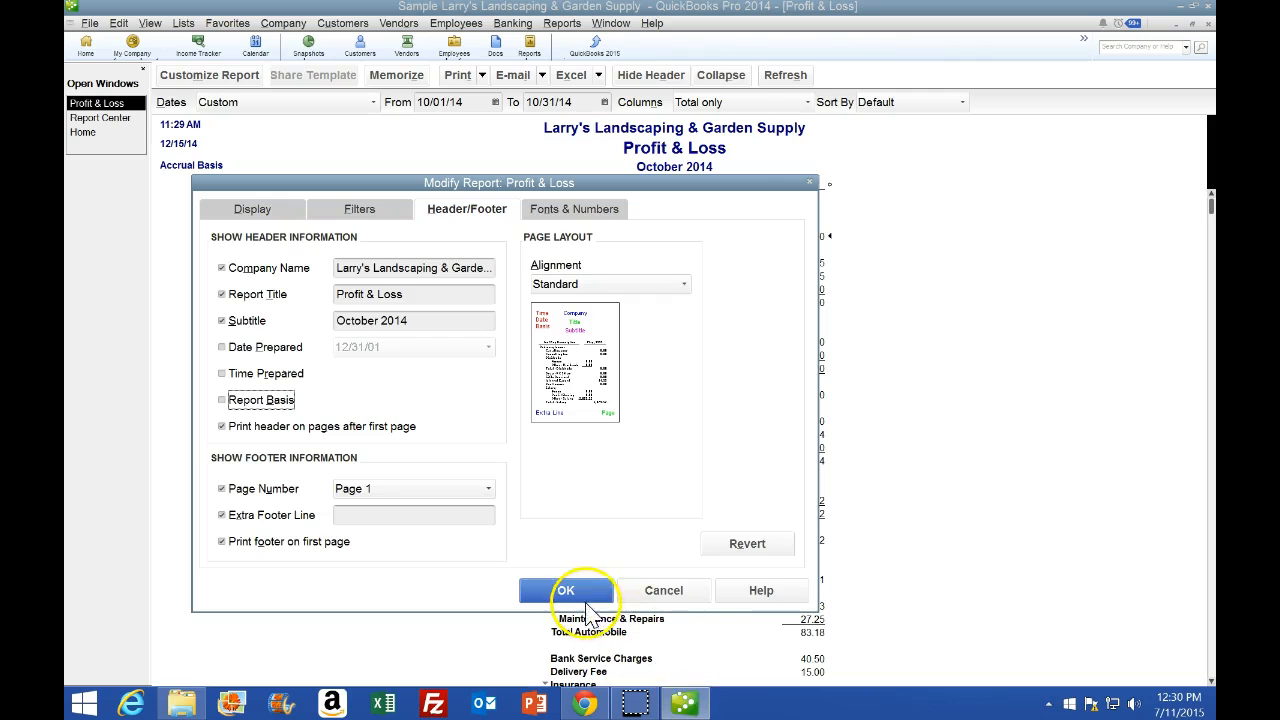
left_click(563, 508)
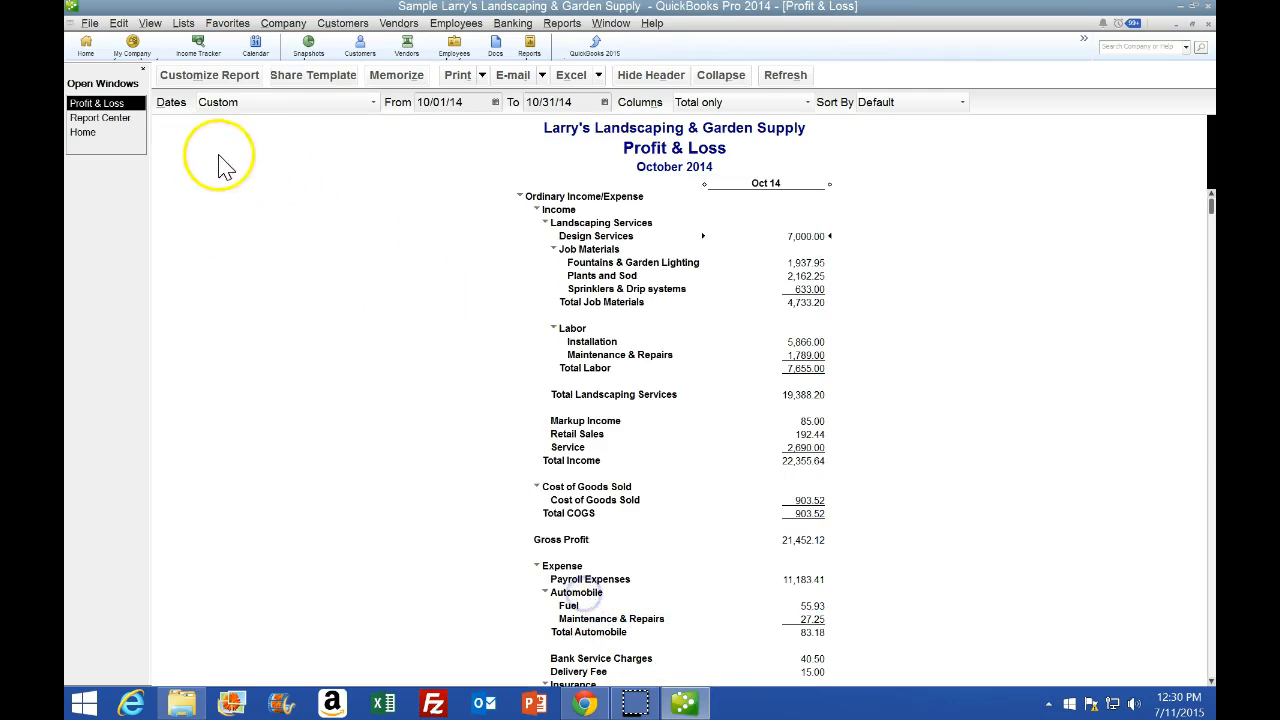
Read step 4 and Figure 3.1 in the Chrome textbook, return to QuickBooks and collapse the Profit & Loss report.
left_click(686, 700)
scroll(355, 510, "down", 2)
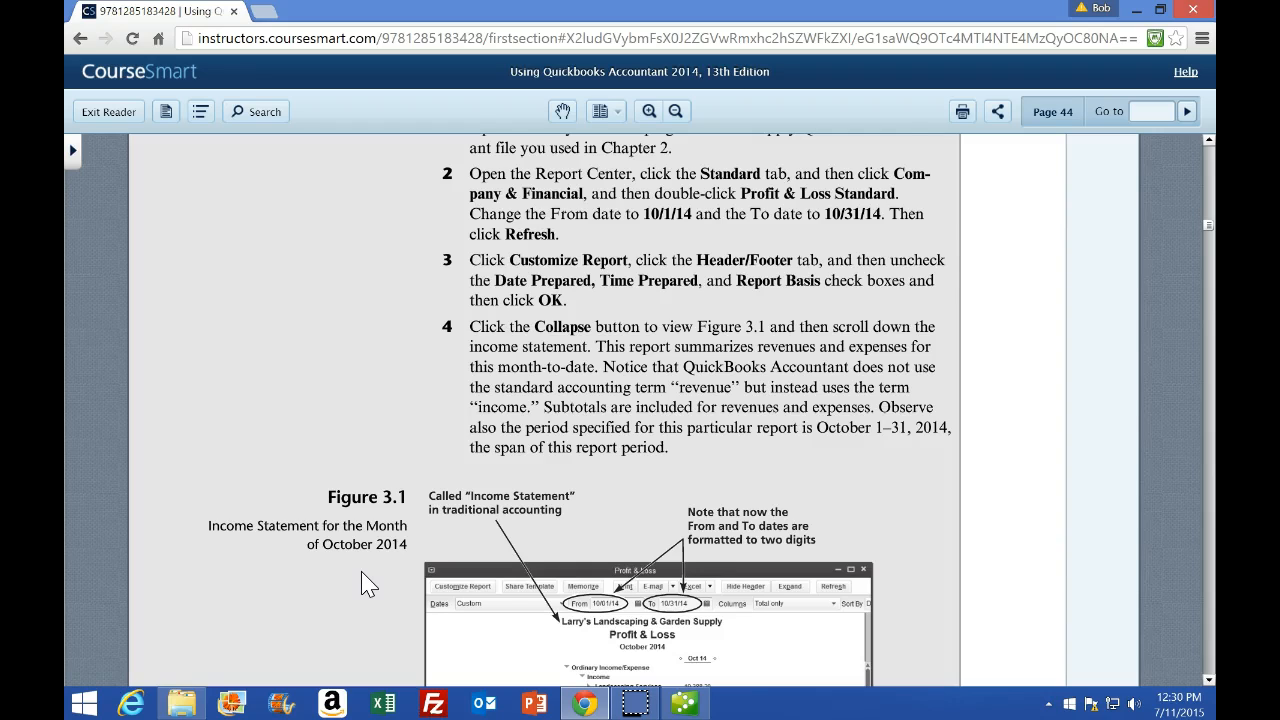
scroll(362, 585, "down", 1)
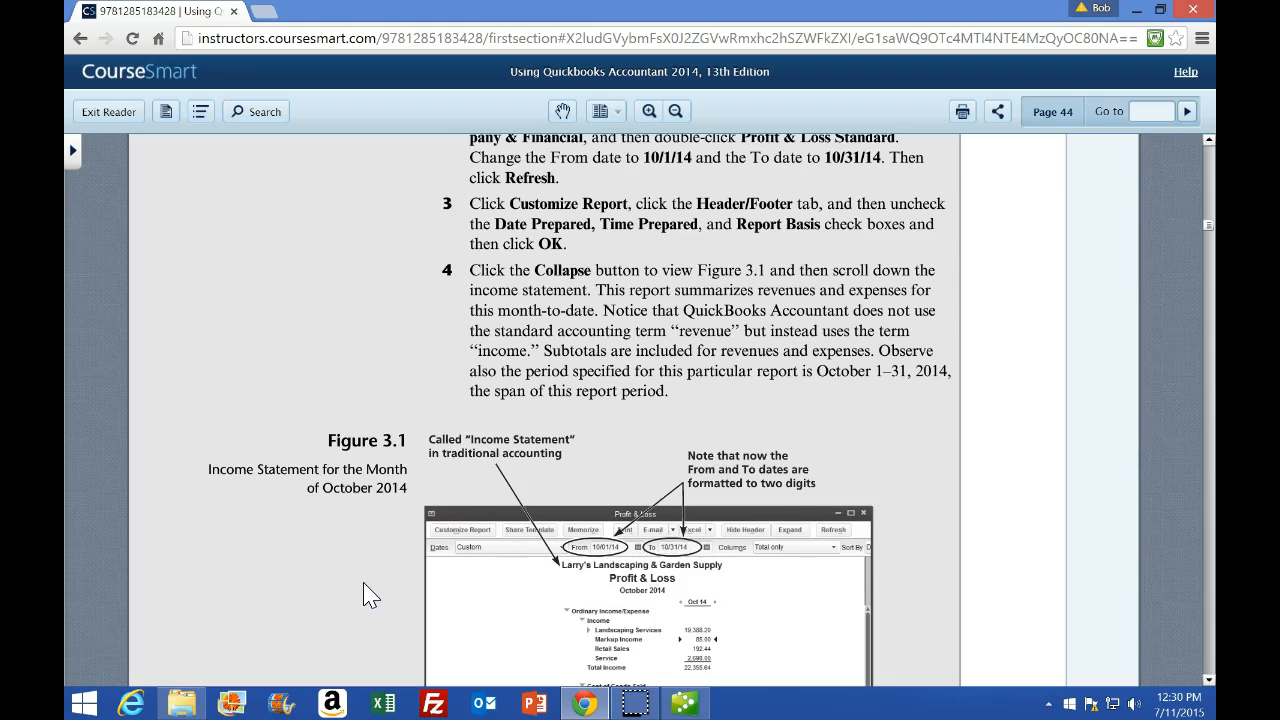
scroll(366, 594, "down", 4)
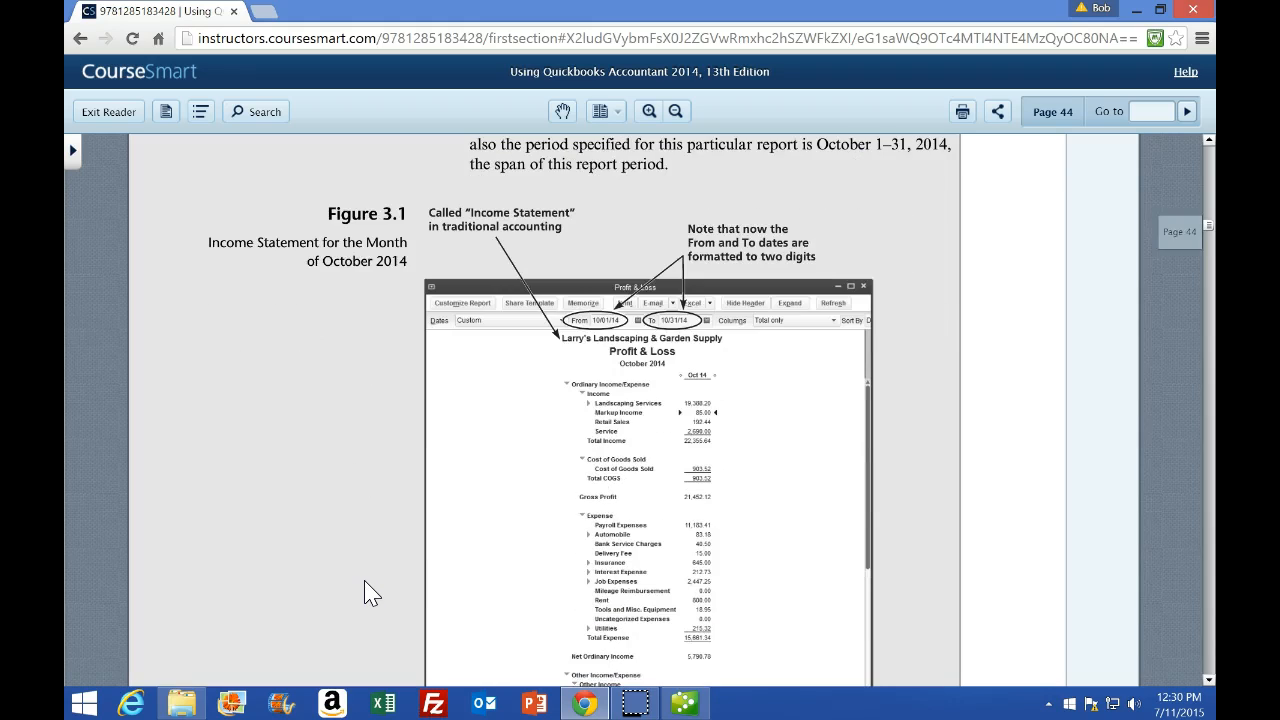
left_click(684, 703)
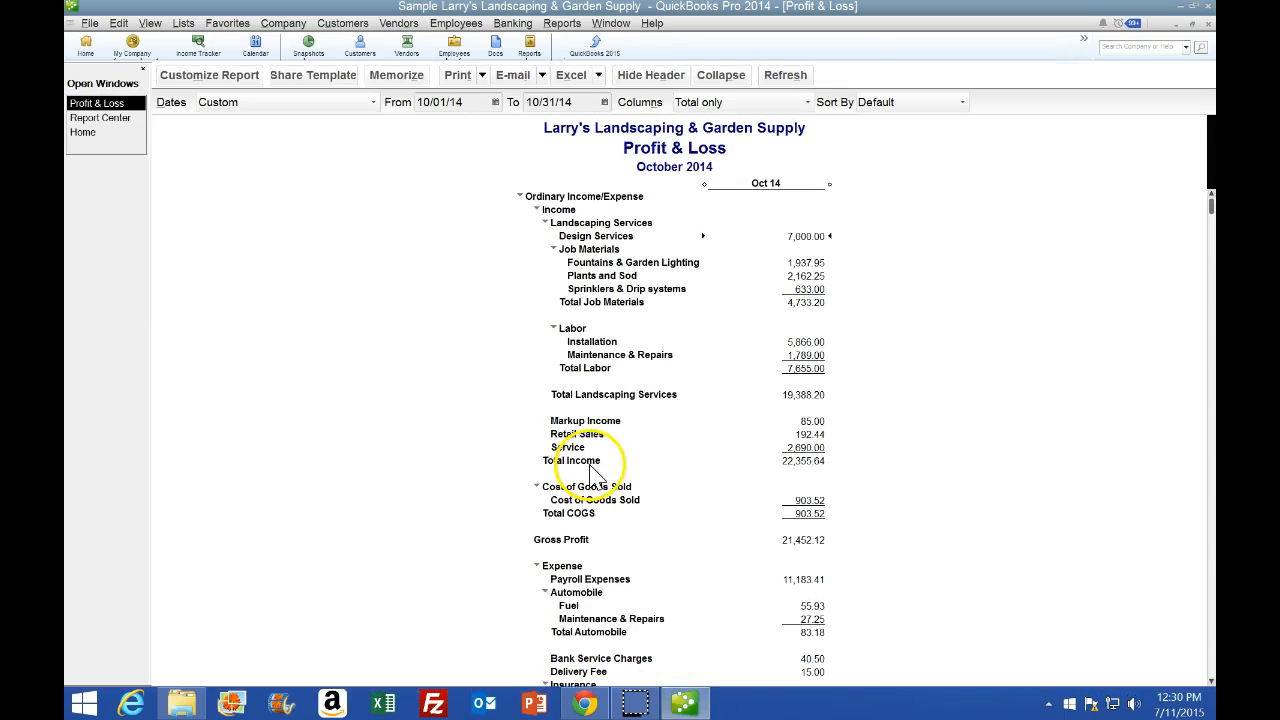
left_click(721, 77)
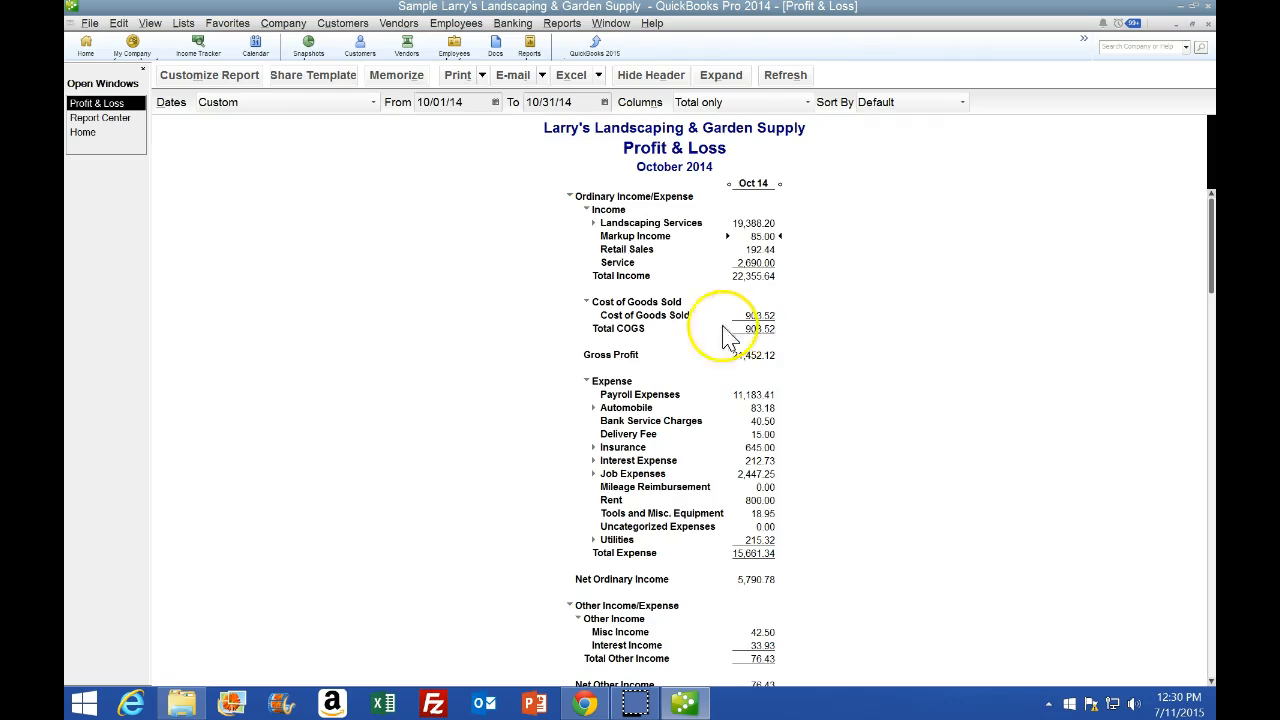
Review the collapsed October 2014 report down to Net Ordinary Income, Other Income and Net Income.
scroll(475, 443, "down", 1)
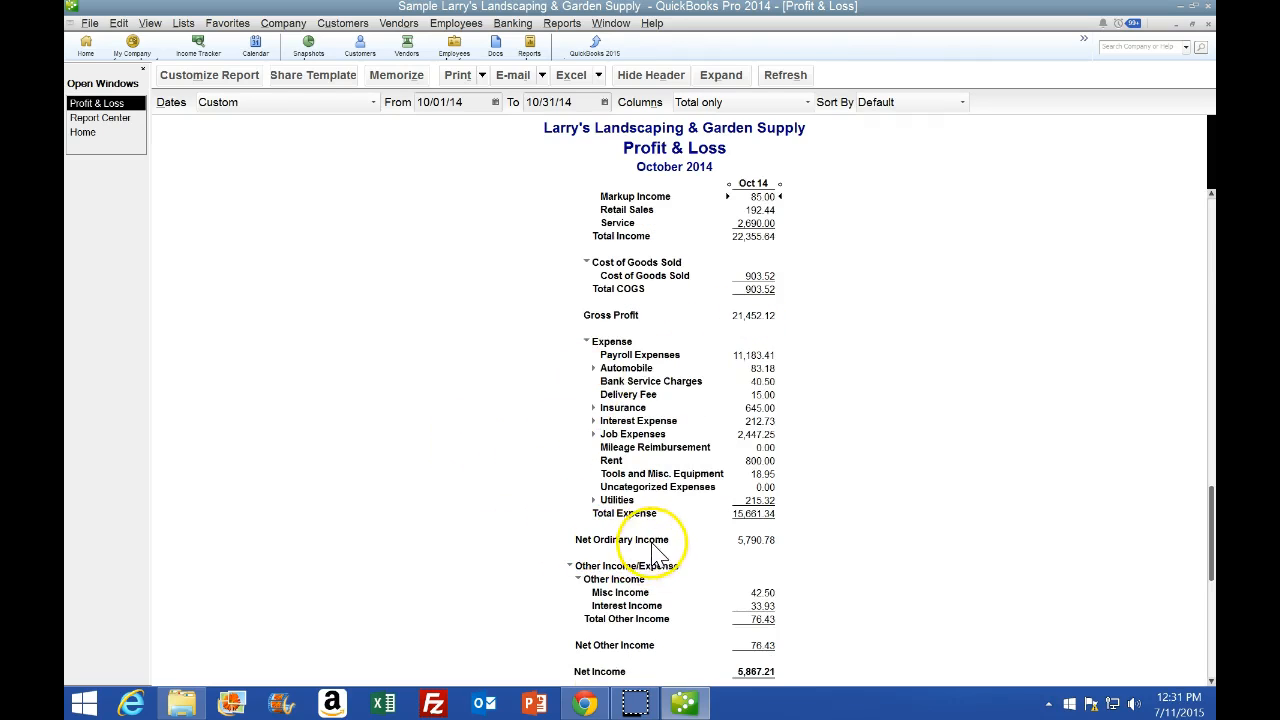
left_click(757, 540)
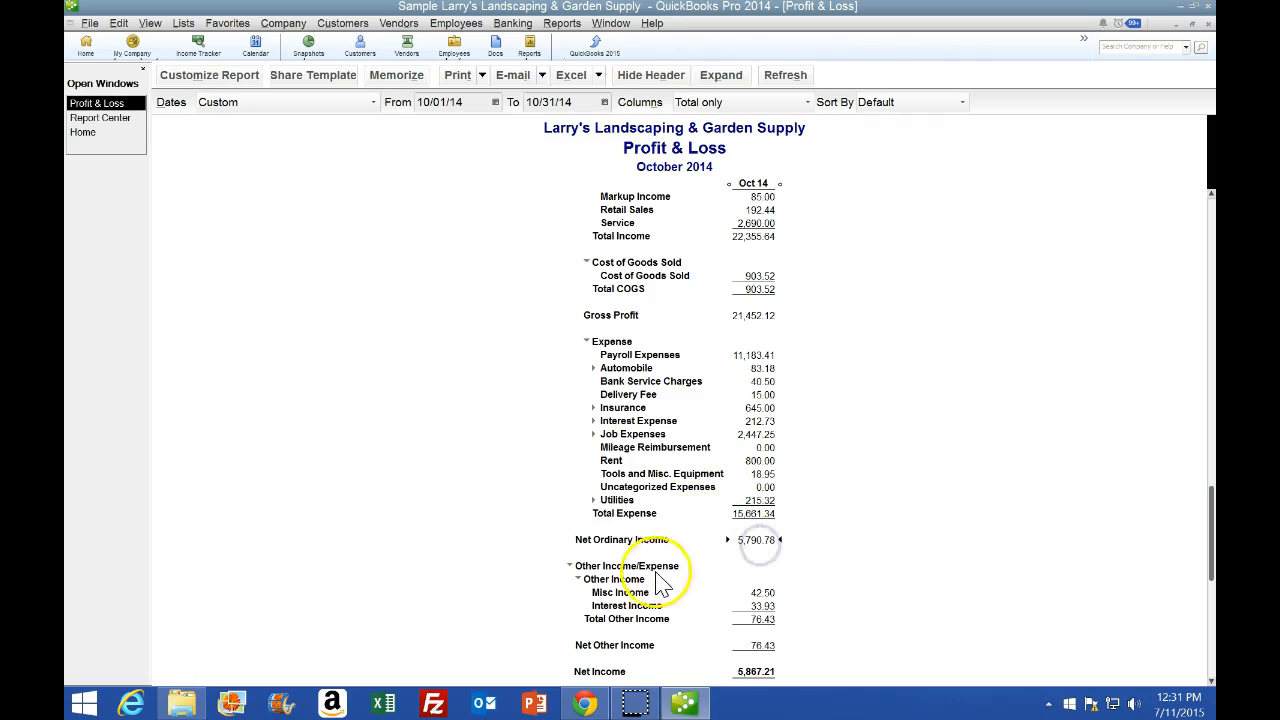
scroll(500, 557, "down", 1)
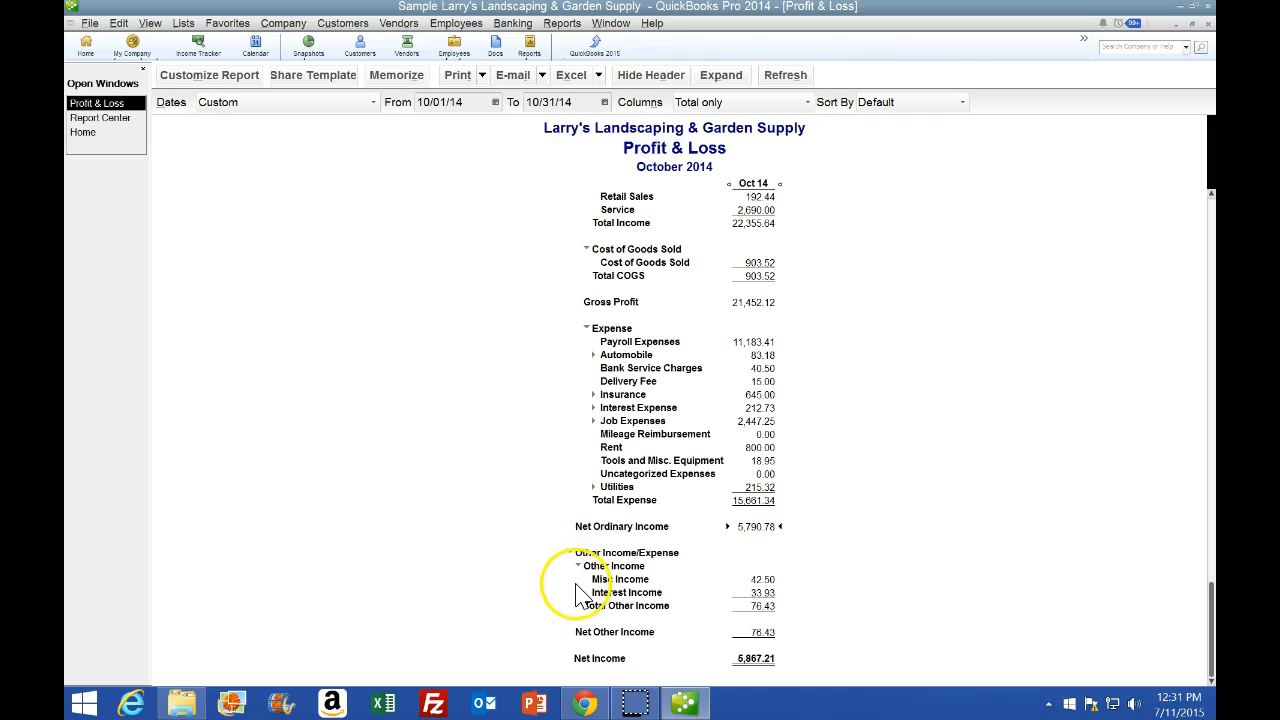
left_click(765, 660)
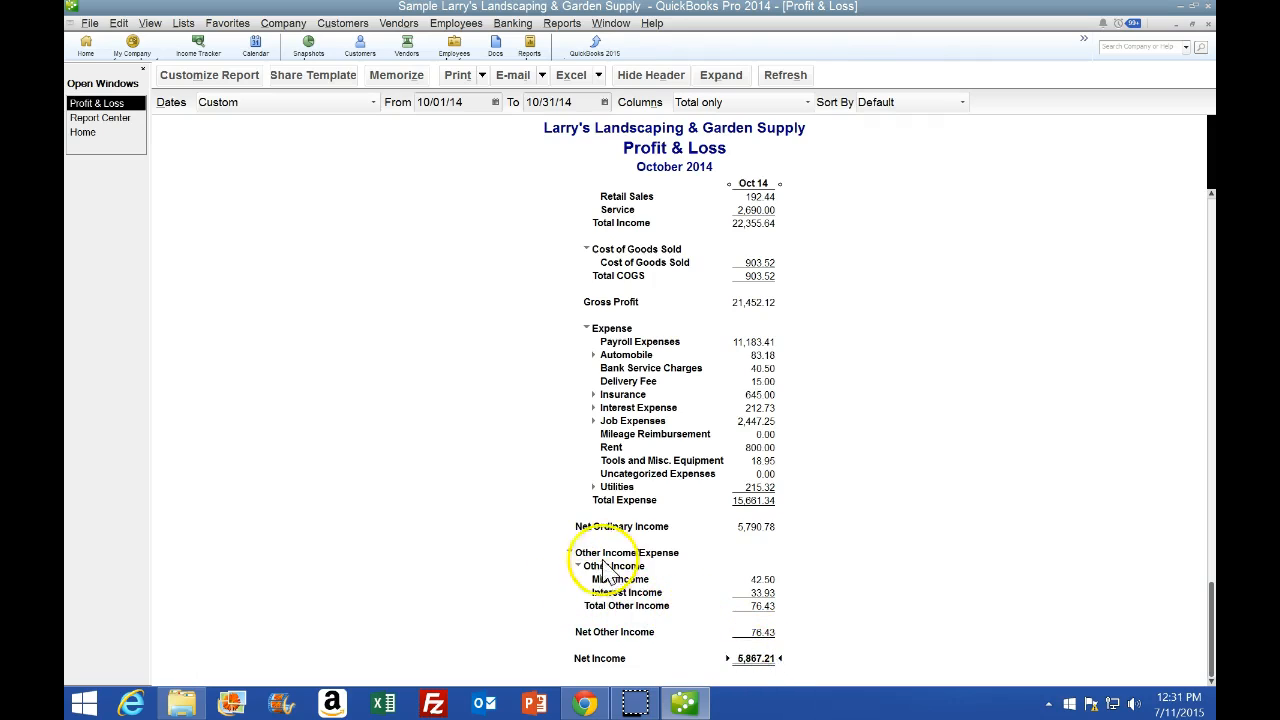
scroll(580, 555, "up", 1)
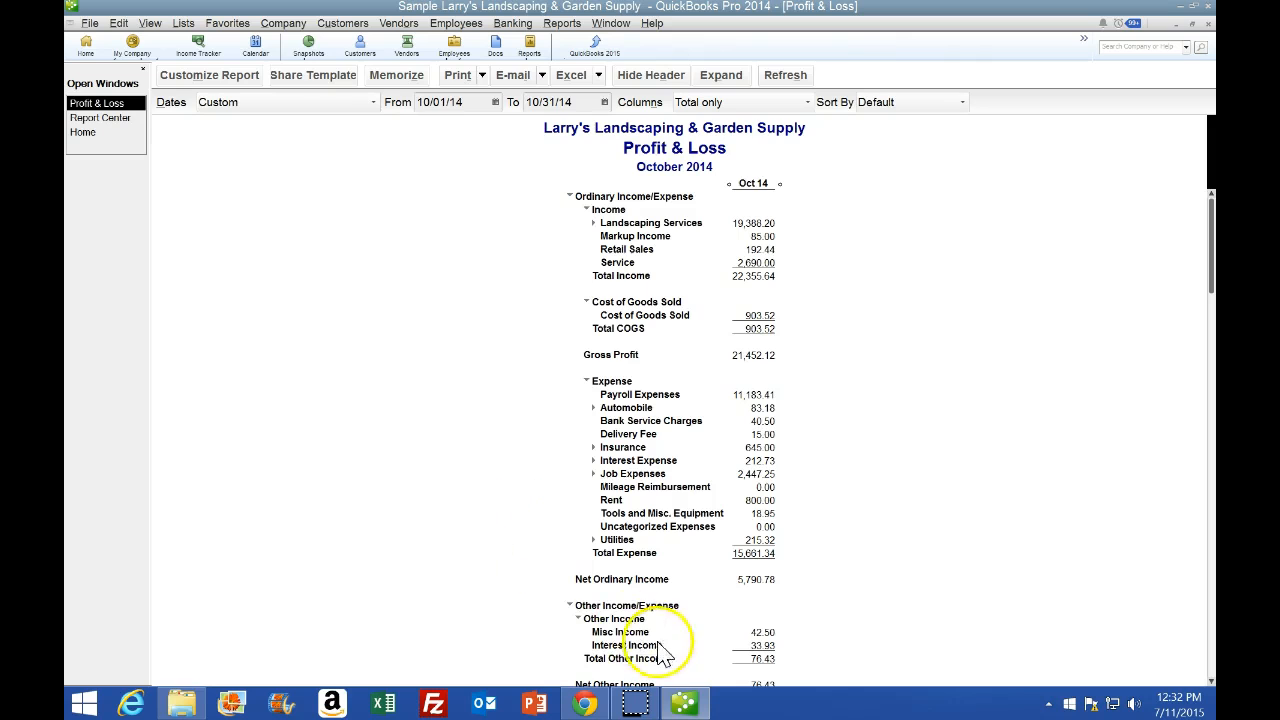
Switch to the Chrome textbook and read the Modifying an Income Statement section on revising the report's period and title.
left_click(684, 703)
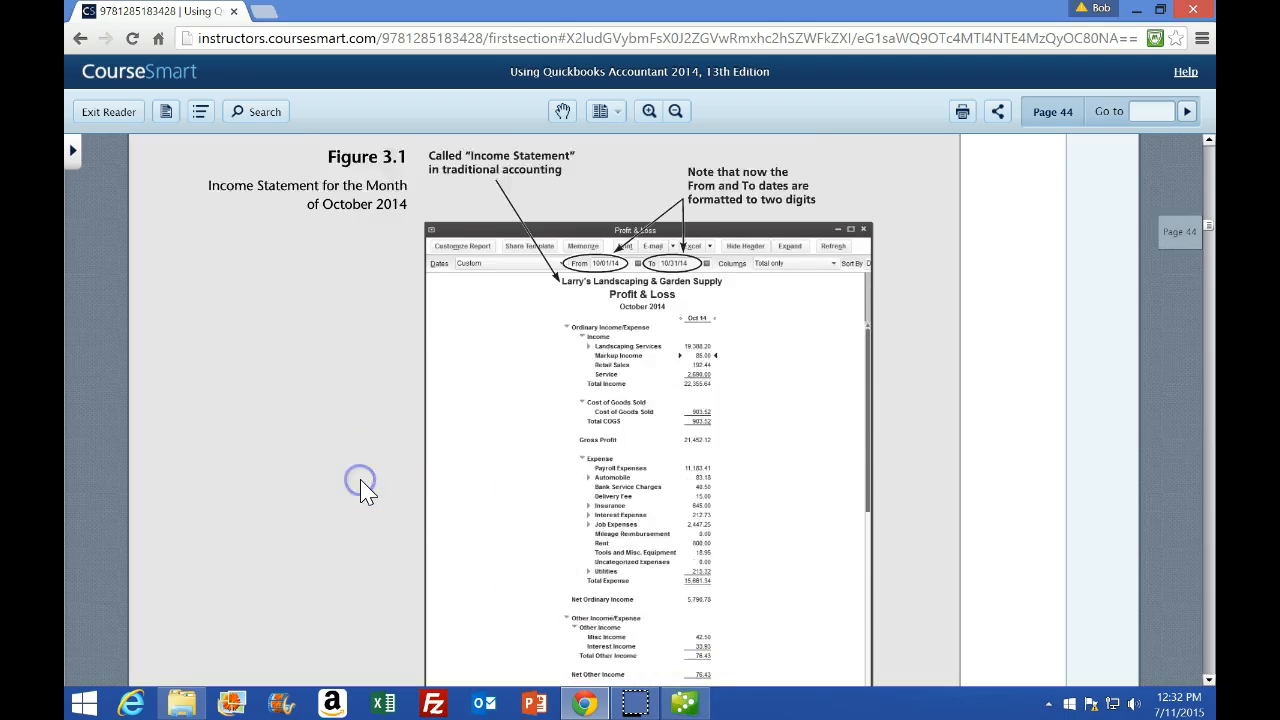
scroll(365, 495, "down", 5)
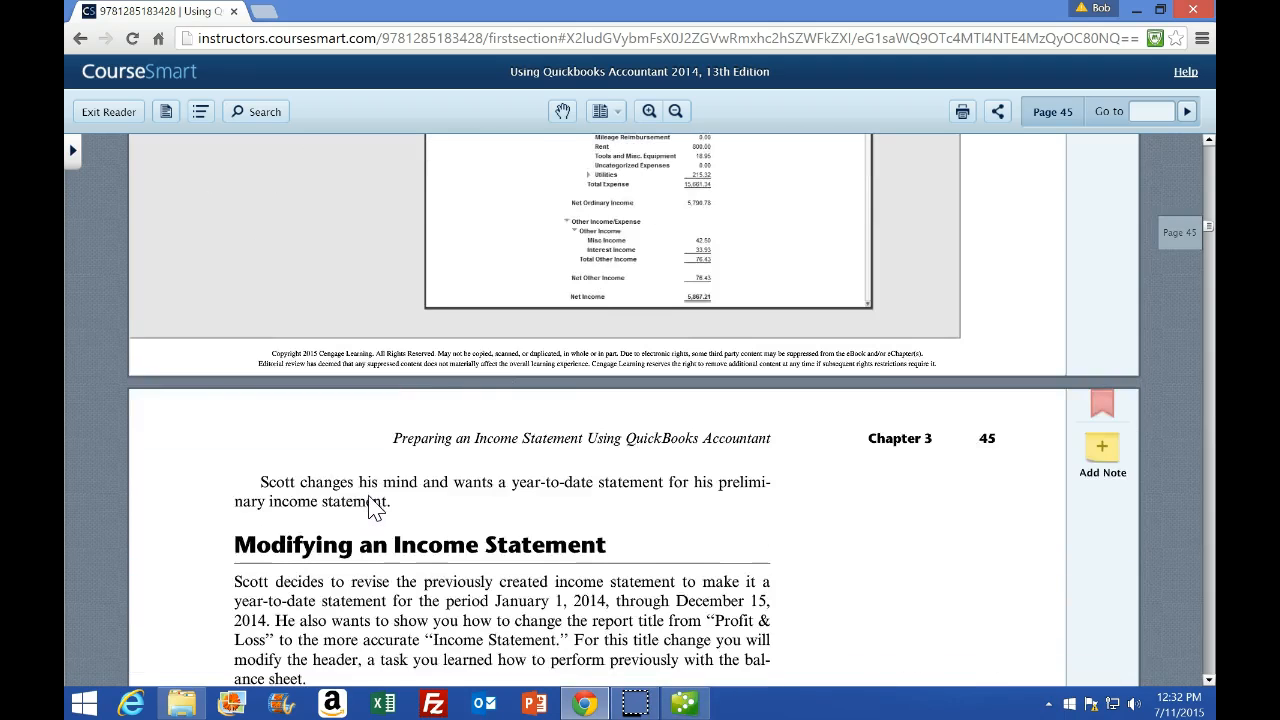
scroll(370, 505, "down", 1)
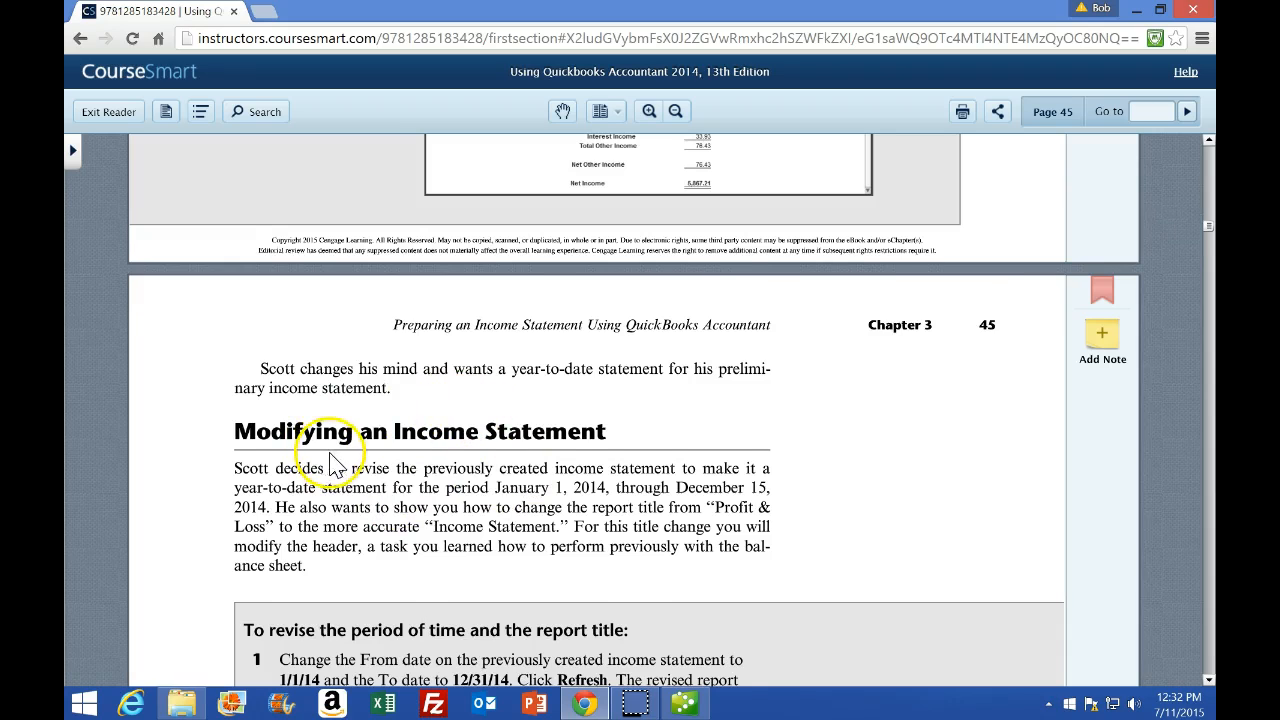
scroll(337, 467, "down", 1)
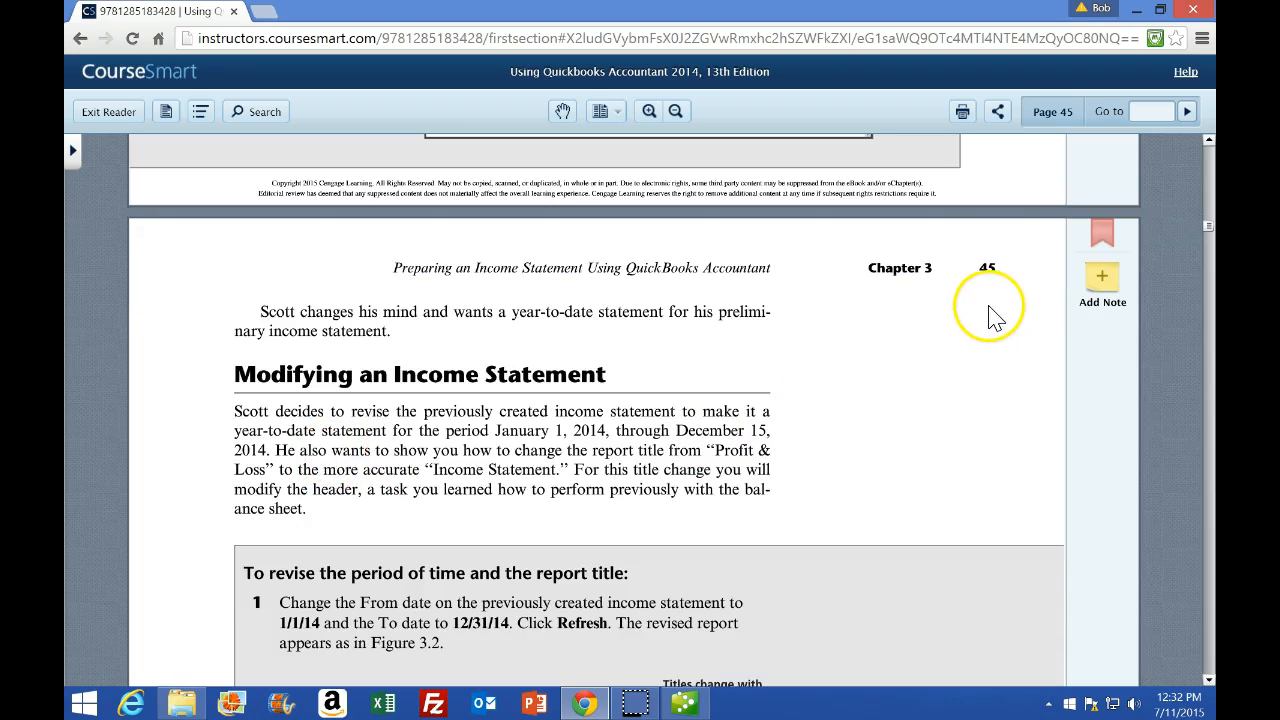
scroll(994, 322, "down", 1)
scroll(929, 420, "down", 1)
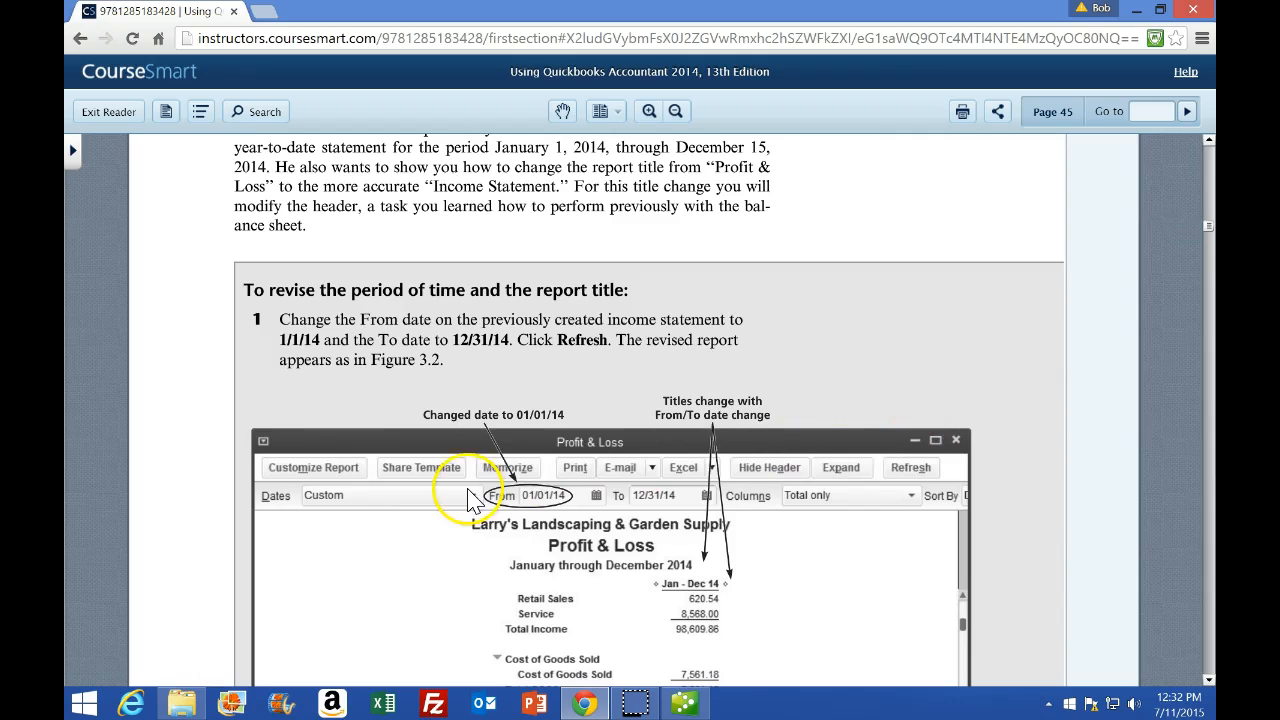
scroll(230, 460, "down", 1)
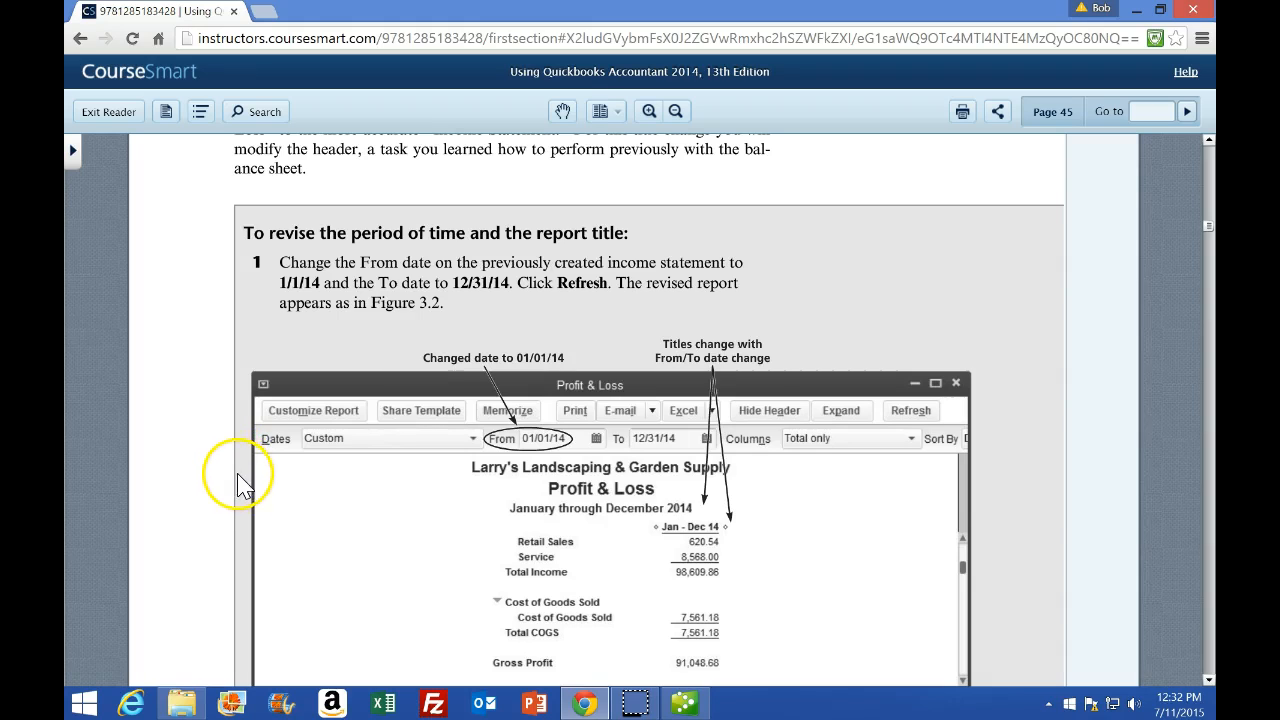
scroll(280, 457, "down", 1)
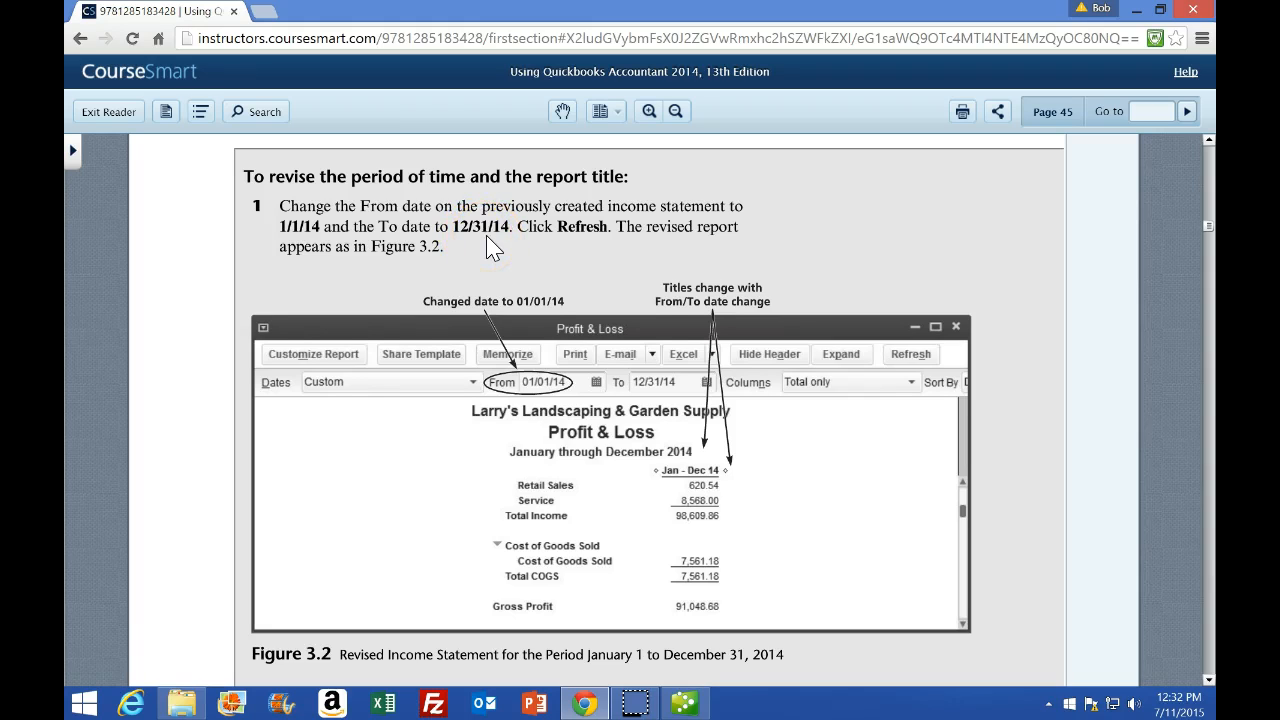
scroll(492, 250, "down", 1)
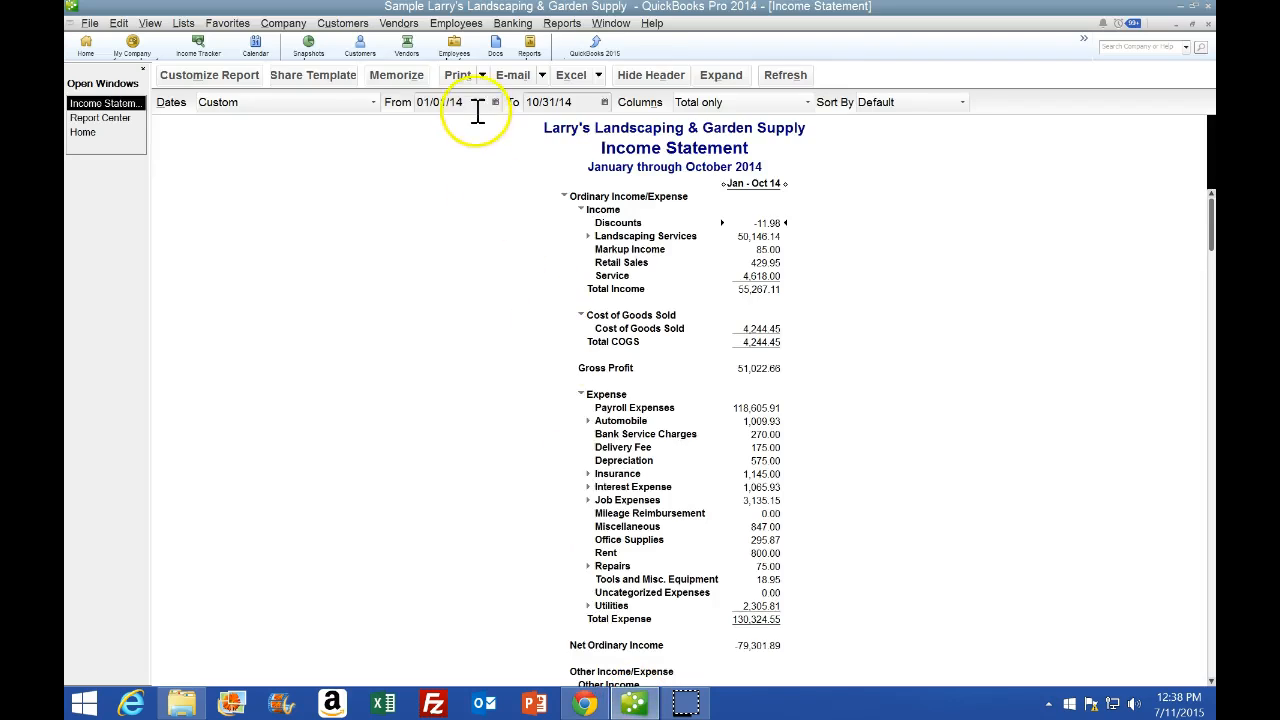
In QuickBooks, set the income statement's period from 01/01/14 to 12/31/14 and refresh the report.
left_click(478, 110)
type("010114")
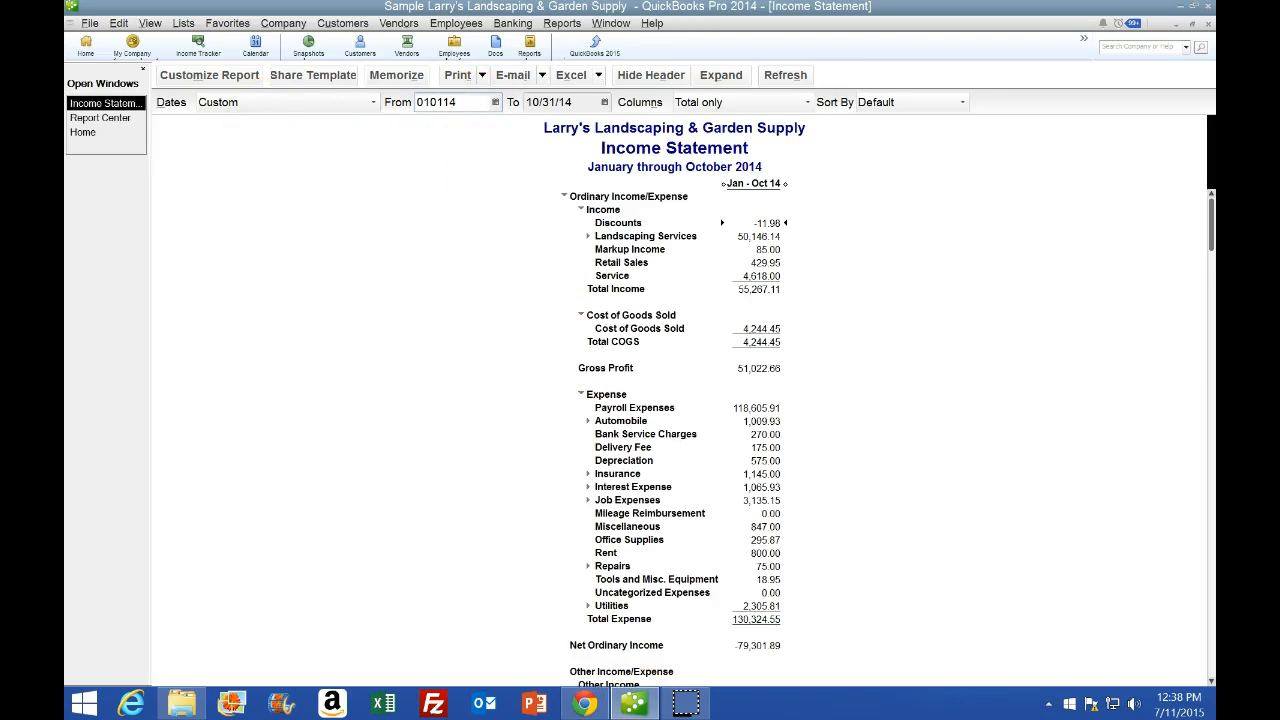
key("Tab")
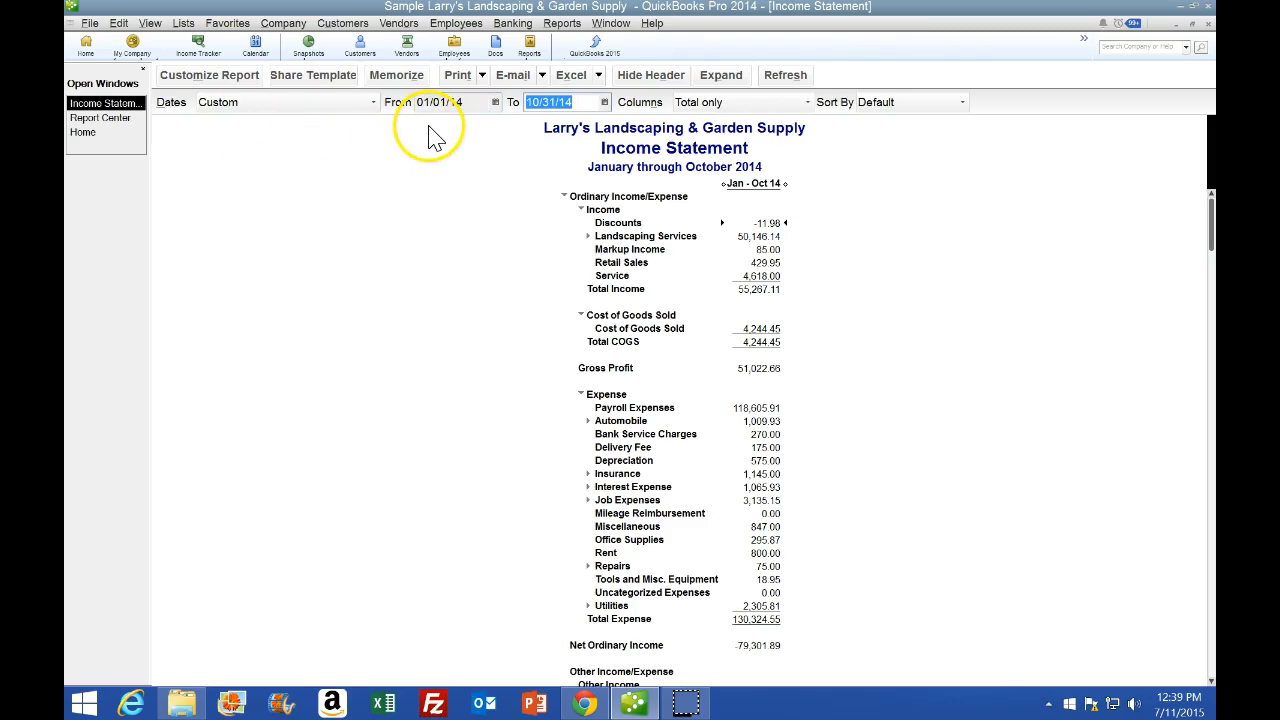
type("12")
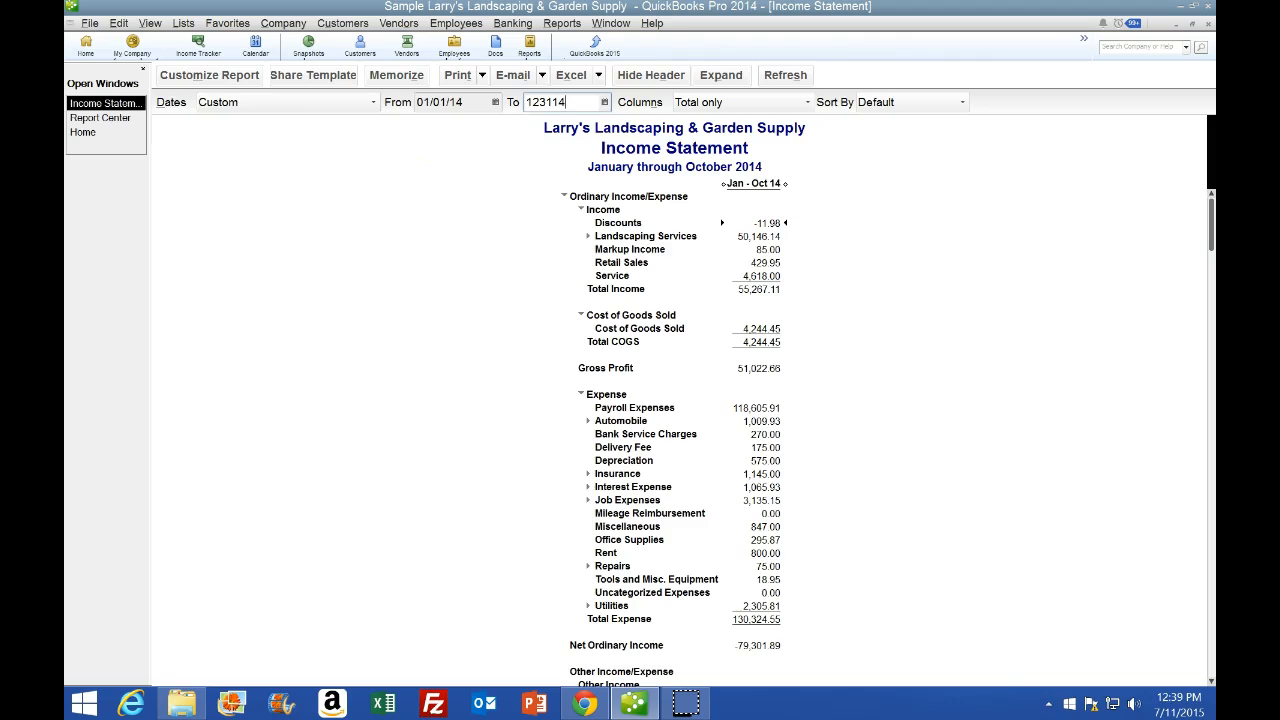
key("Tab")
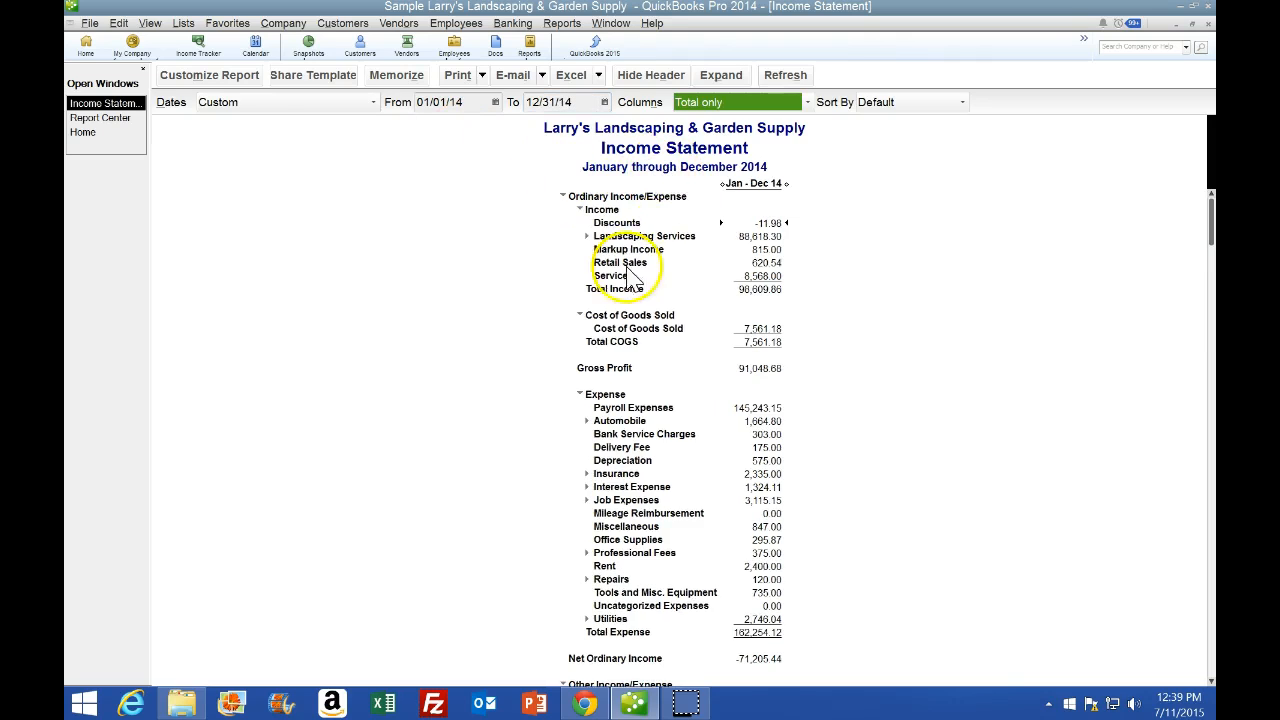
left_click(405, 305)
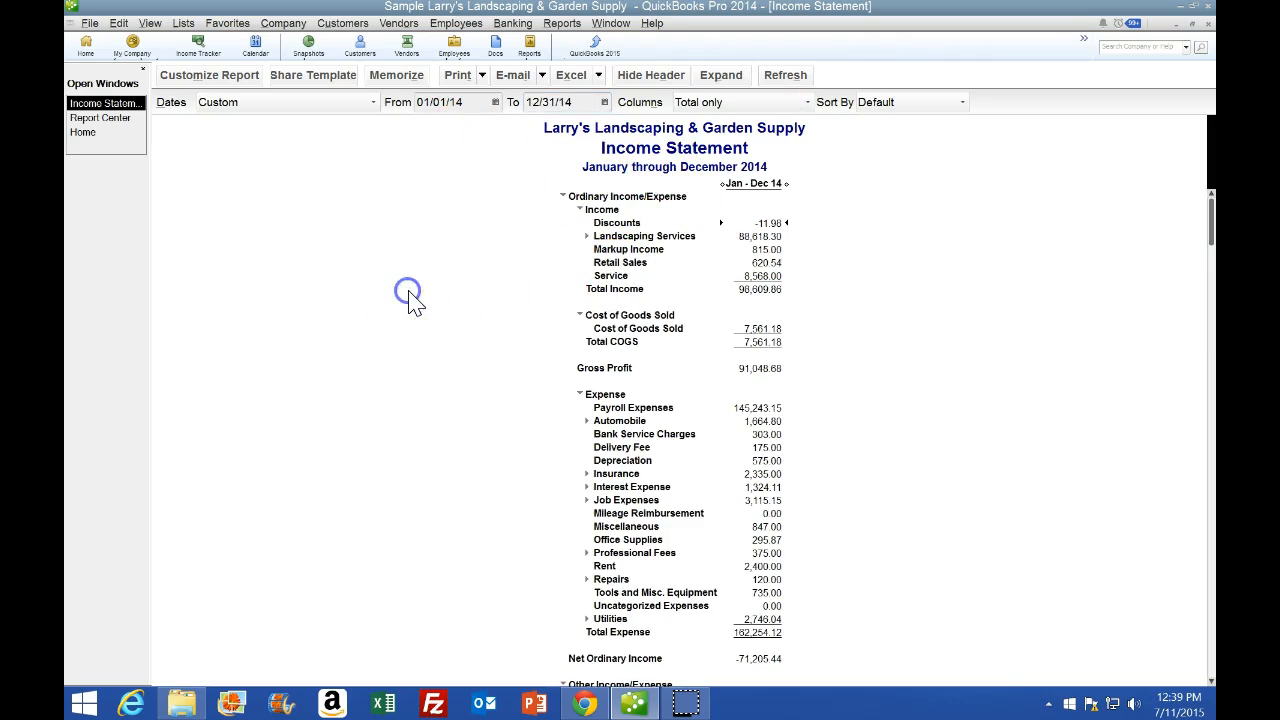
left_click(791, 80)
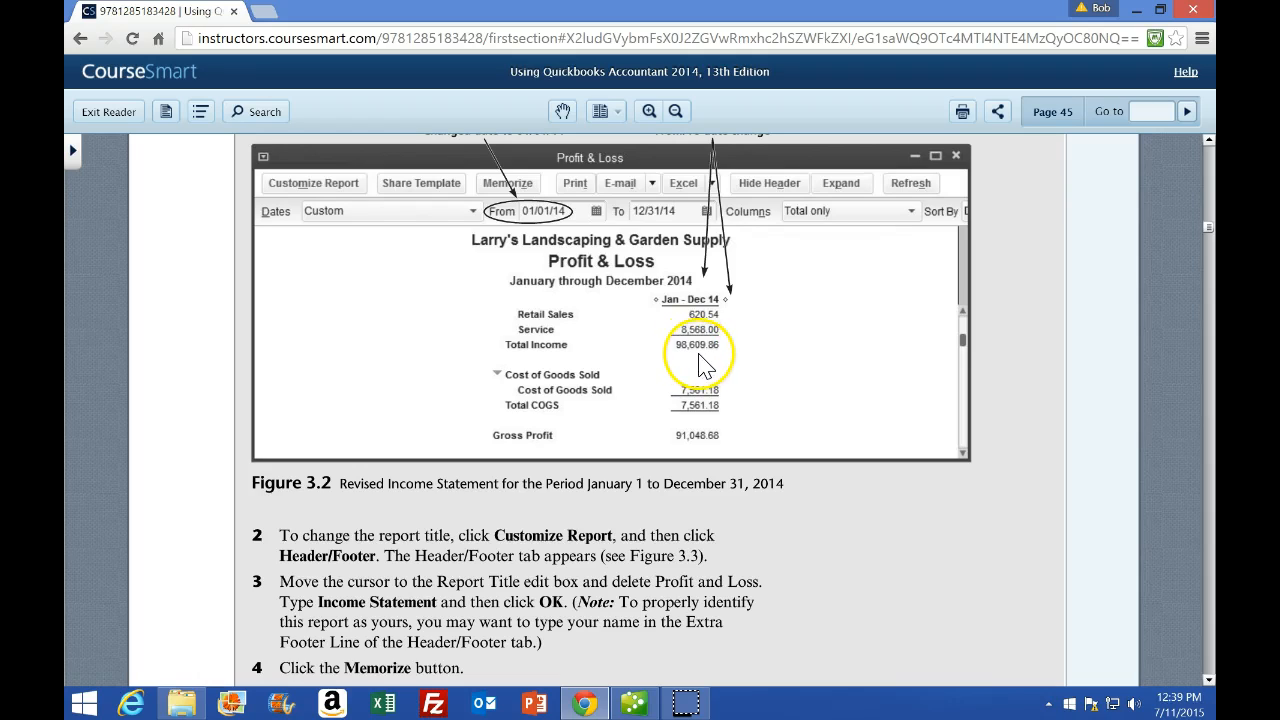
Compare the report with the textbook's Figure 3.2, read its steps on retitling and memorizing the report in Chrome, and return to QuickBooks.
mouse_move(645, 708)
left_click(660, 550)
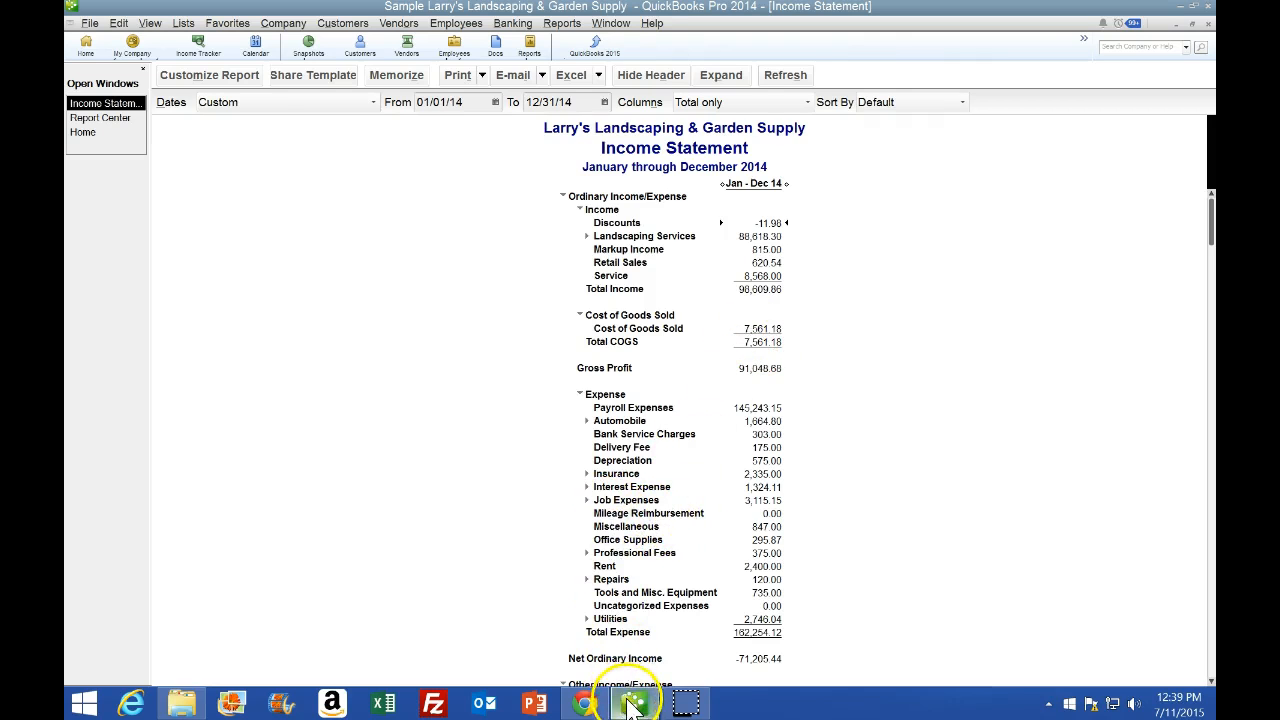
left_click(584, 703)
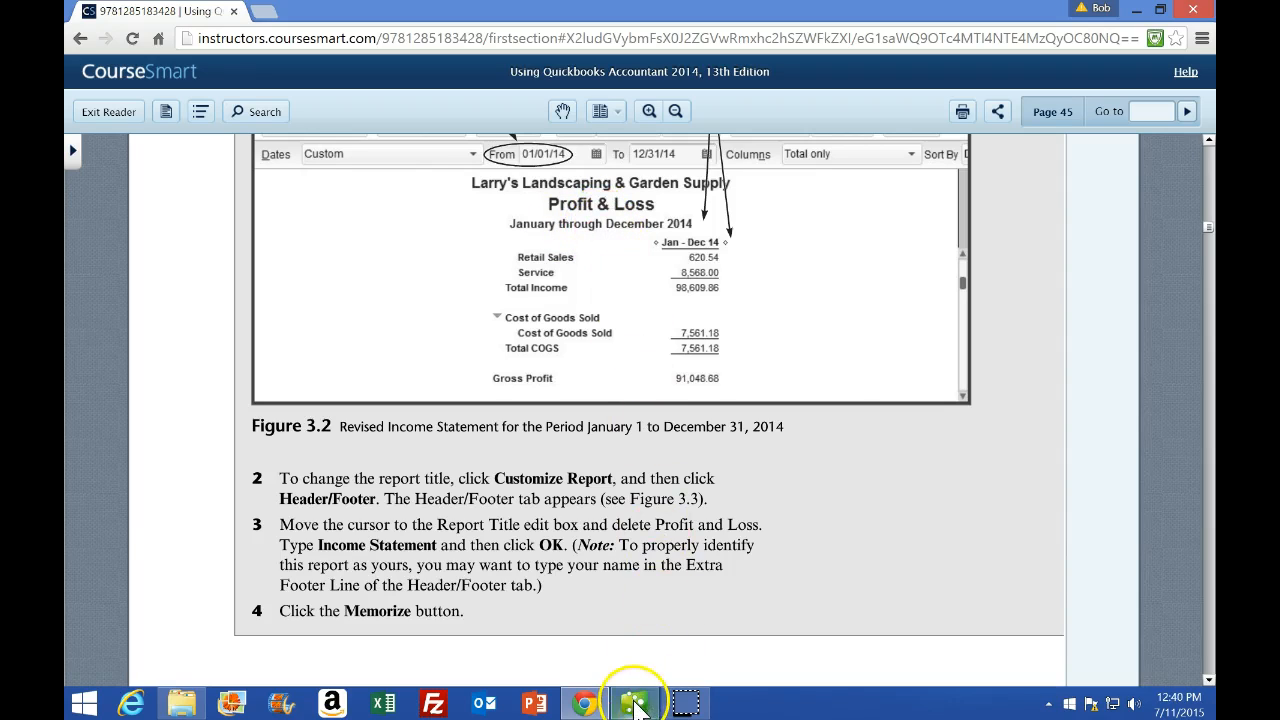
left_click(634, 703)
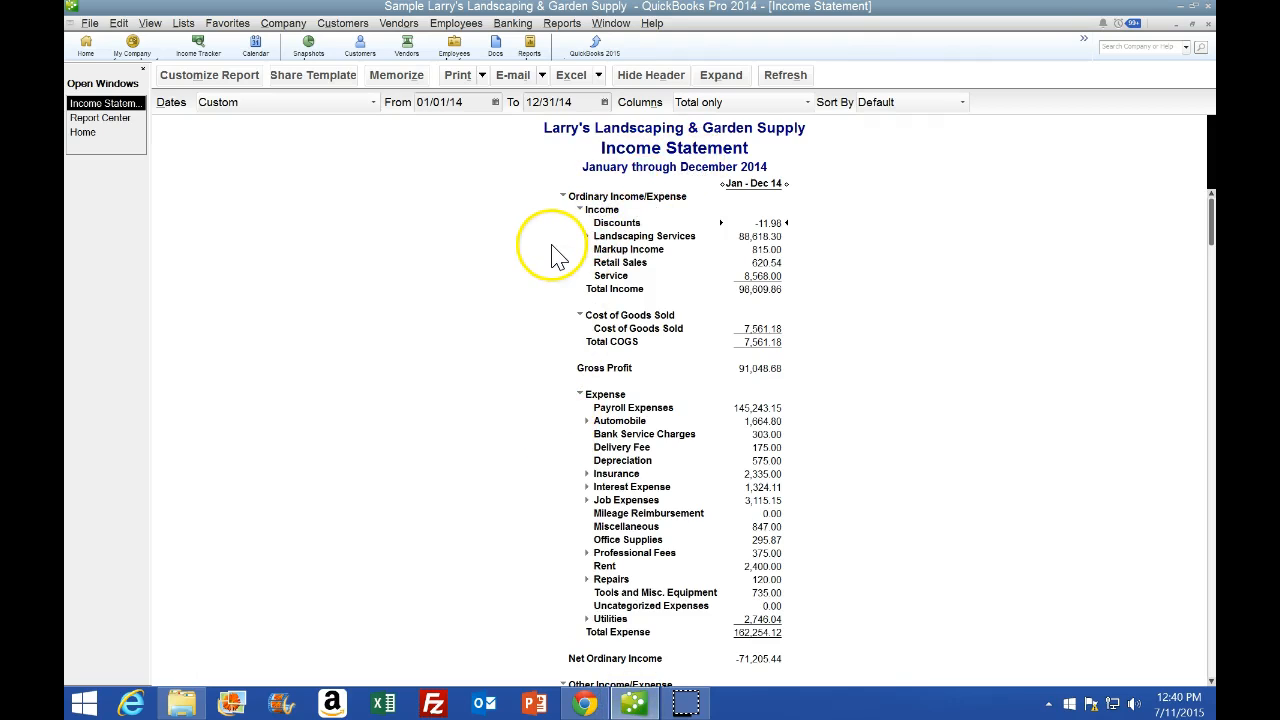
Check the report title in the income statement's Header/Footer settings and accept the title Income Statement.
left_click(237, 84)
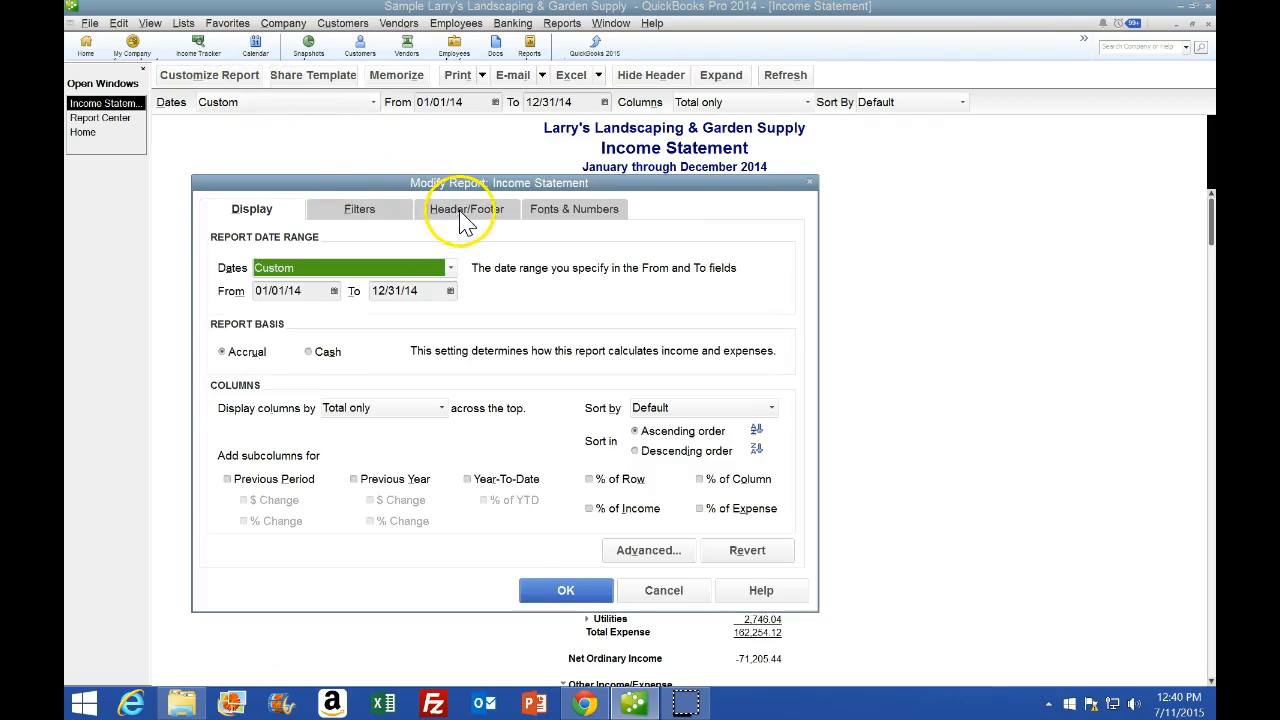
left_click(460, 213)
left_click_drag(448, 296, 267, 285)
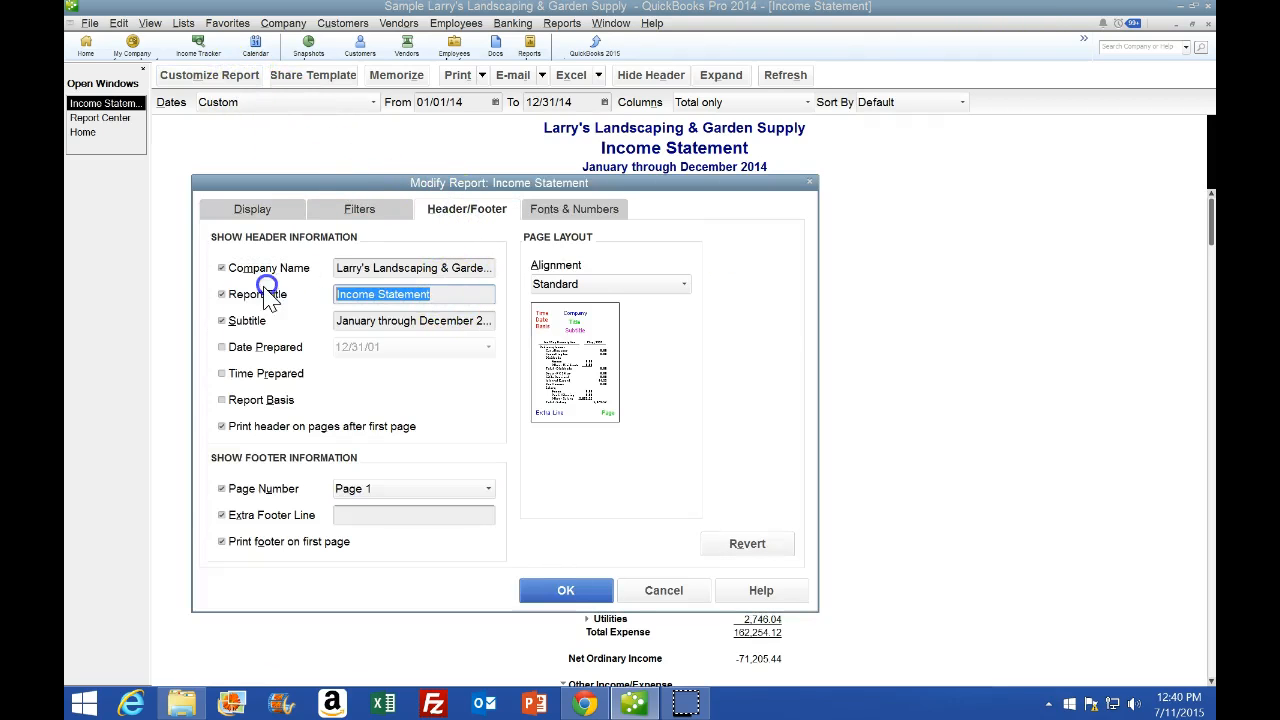
left_click(574, 592)
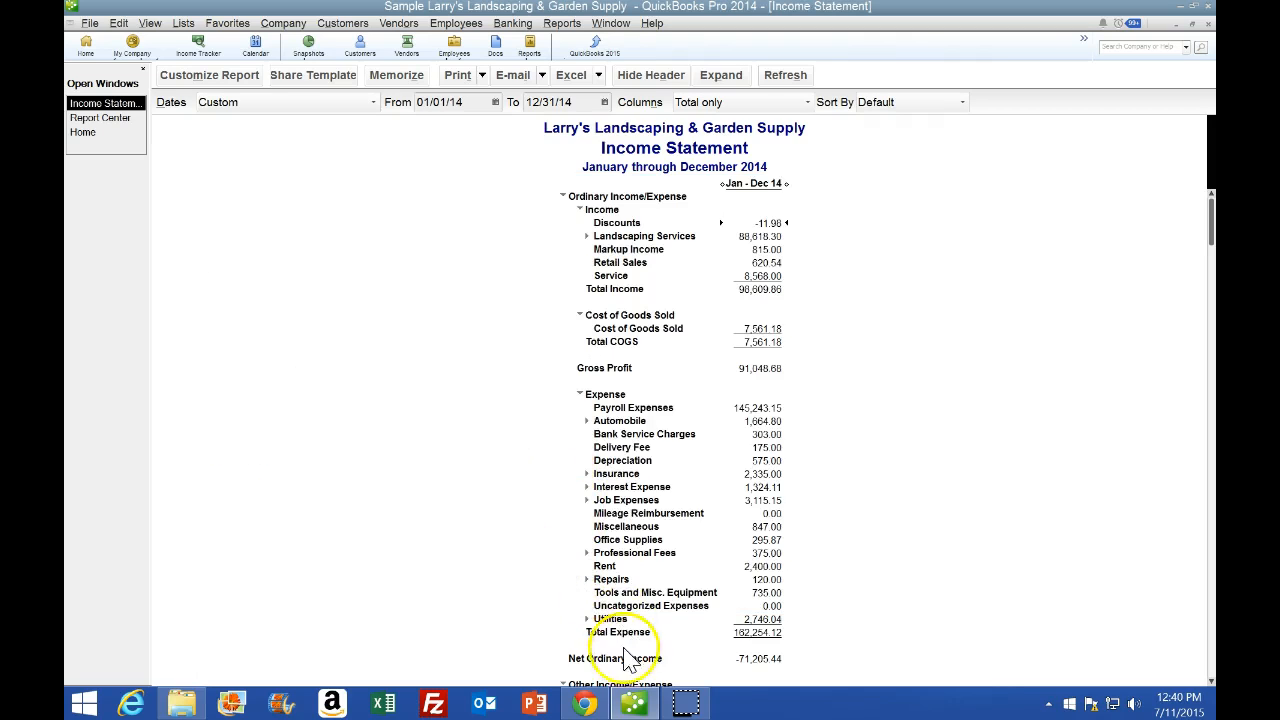
Switch to the Chrome textbook, read steps 3 and 4 on titling and memorizing the report, and return to QuickBooks.
left_click(585, 703)
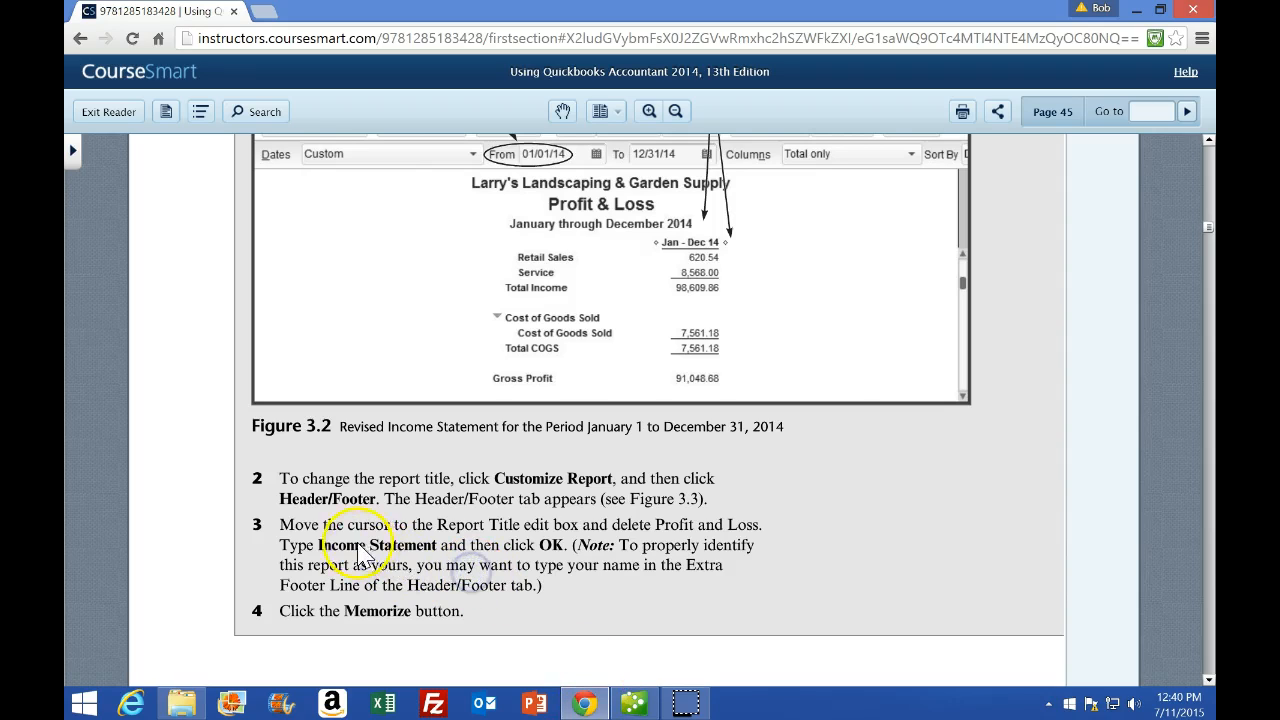
scroll(475, 545, "down", 1)
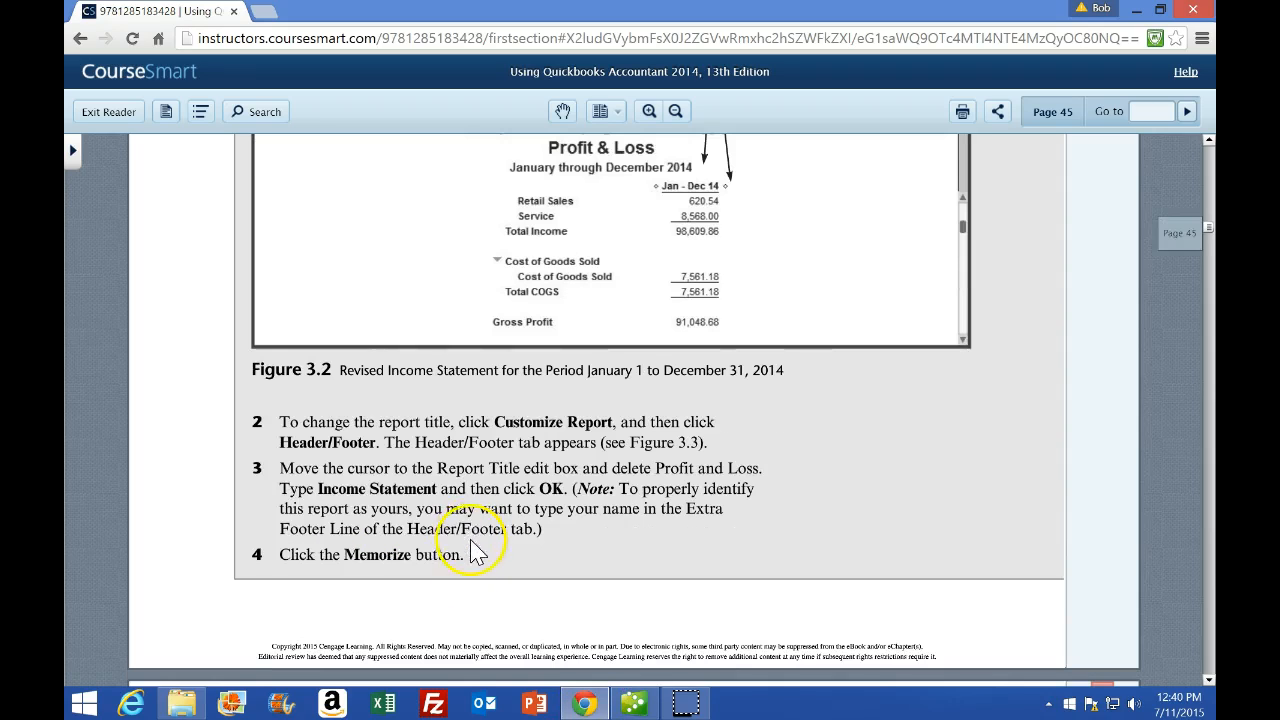
left_click(640, 705)
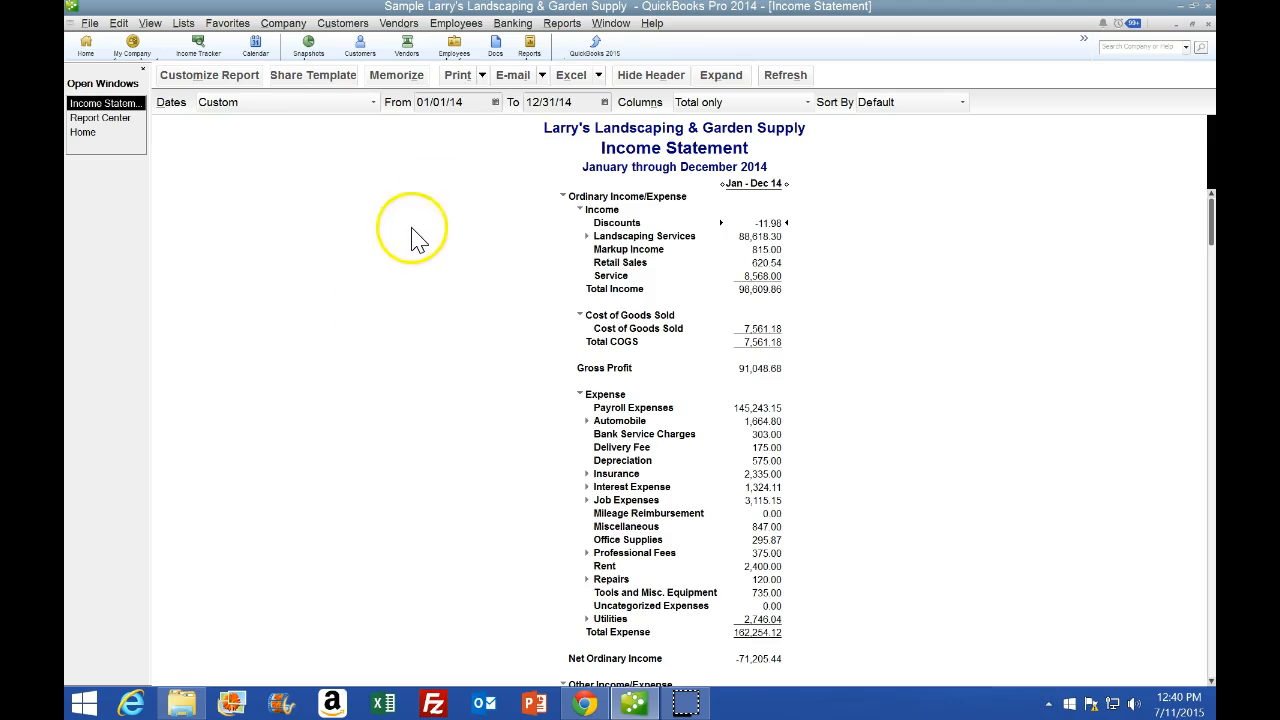
Review the memorized report list and its blank new-group form, cancel the form, and return to the income statement.
left_click(530, 45)
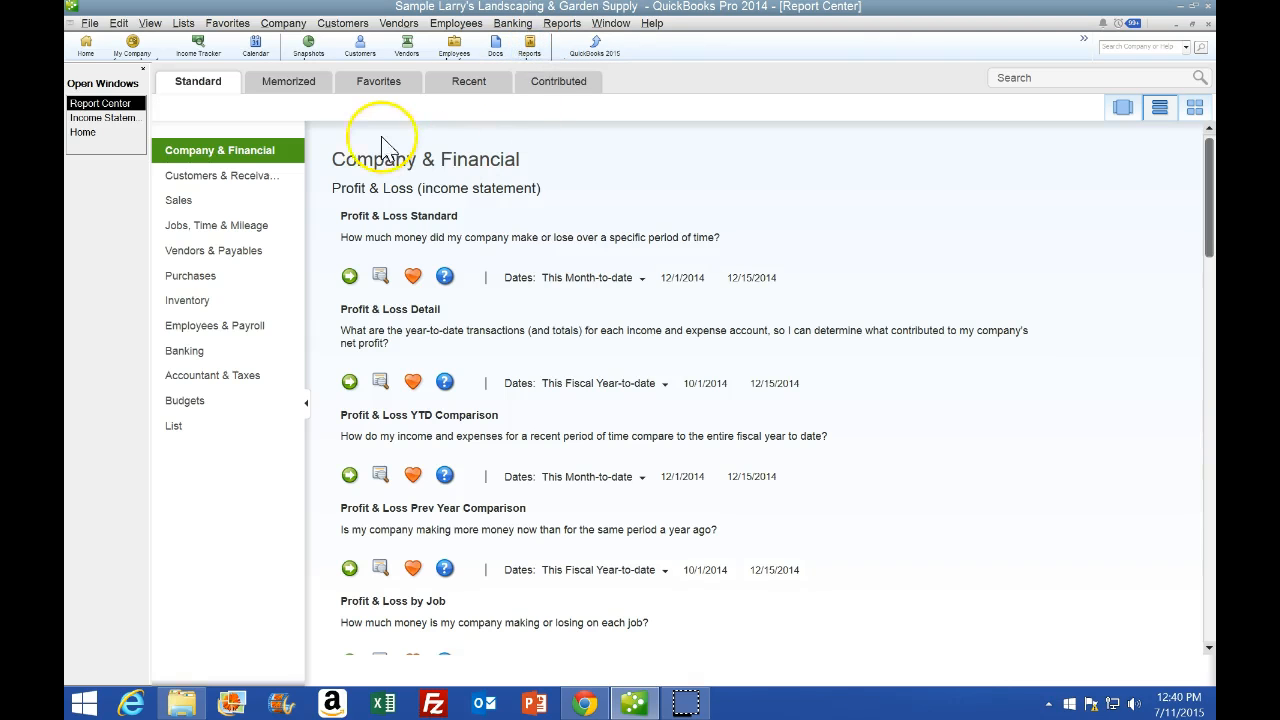
left_click(292, 88)
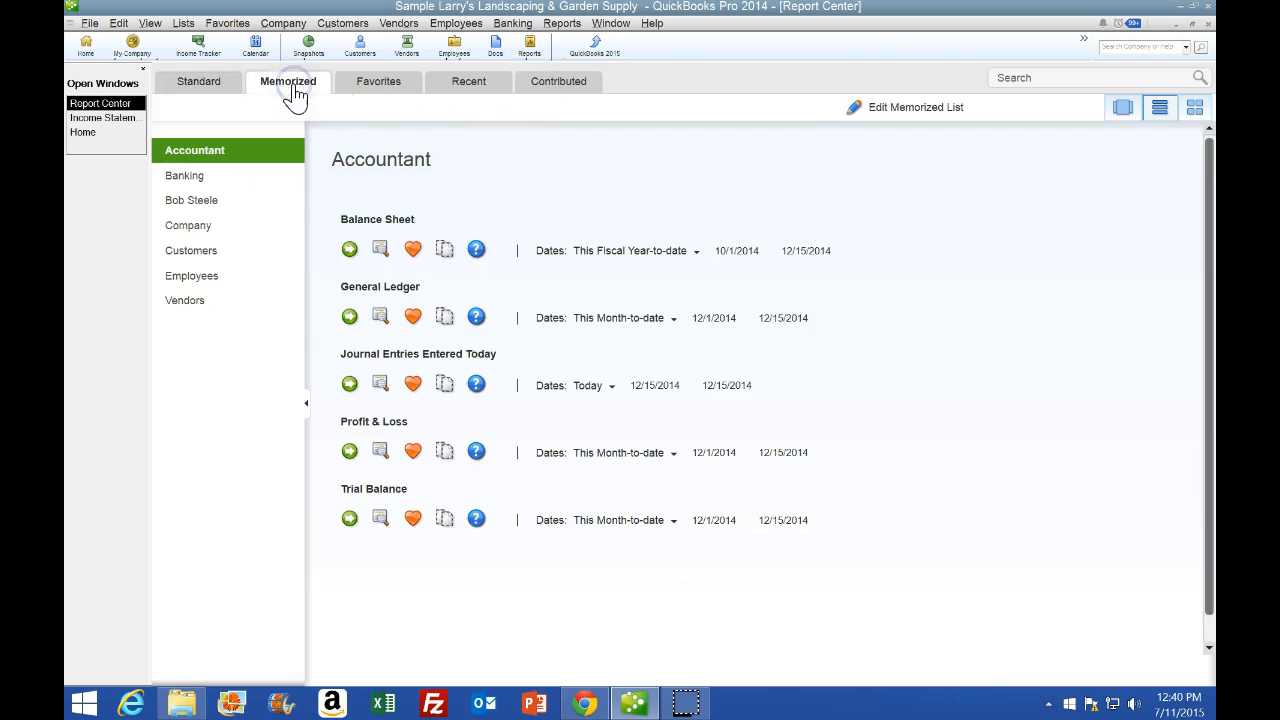
left_click(862, 108)
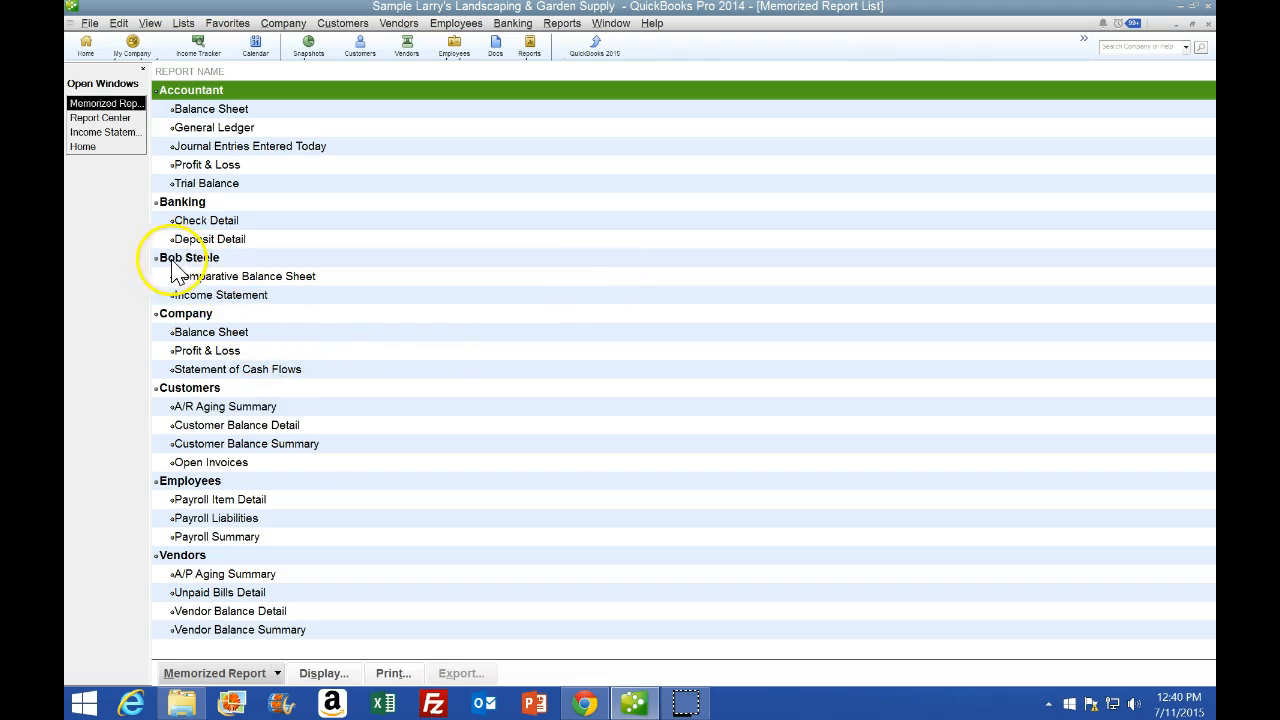
left_click(242, 686)
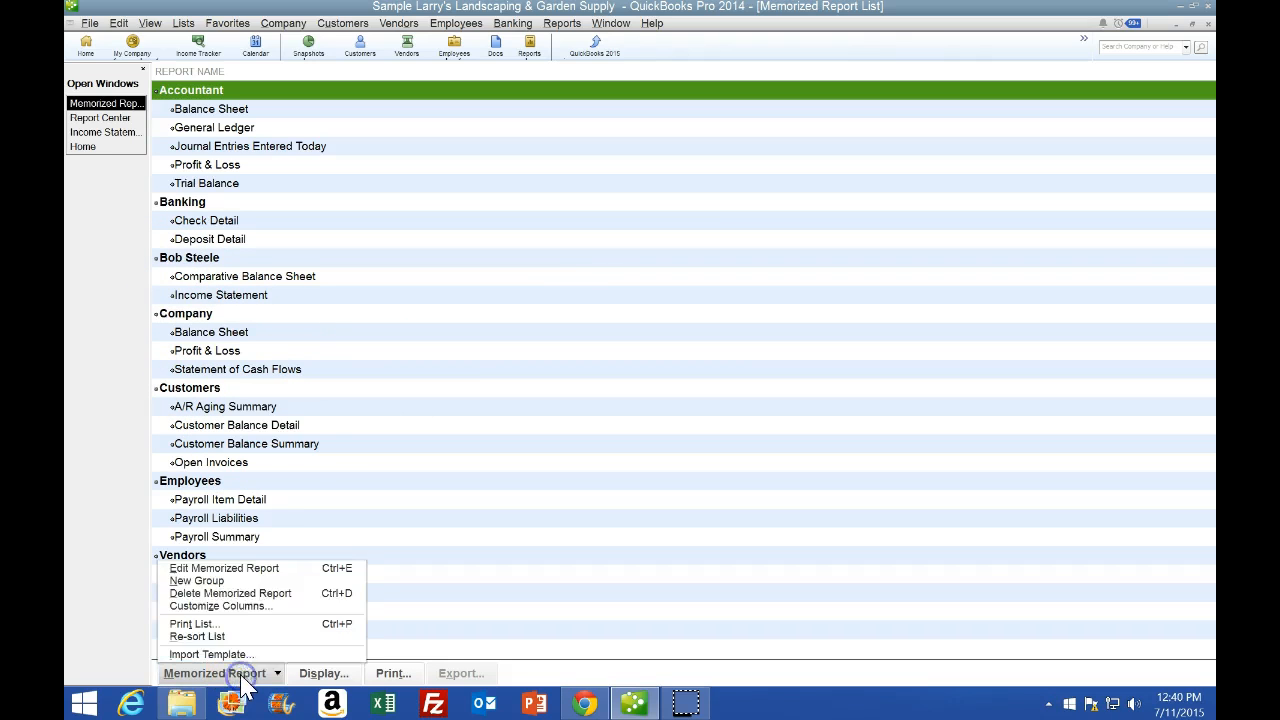
left_click(236, 582)
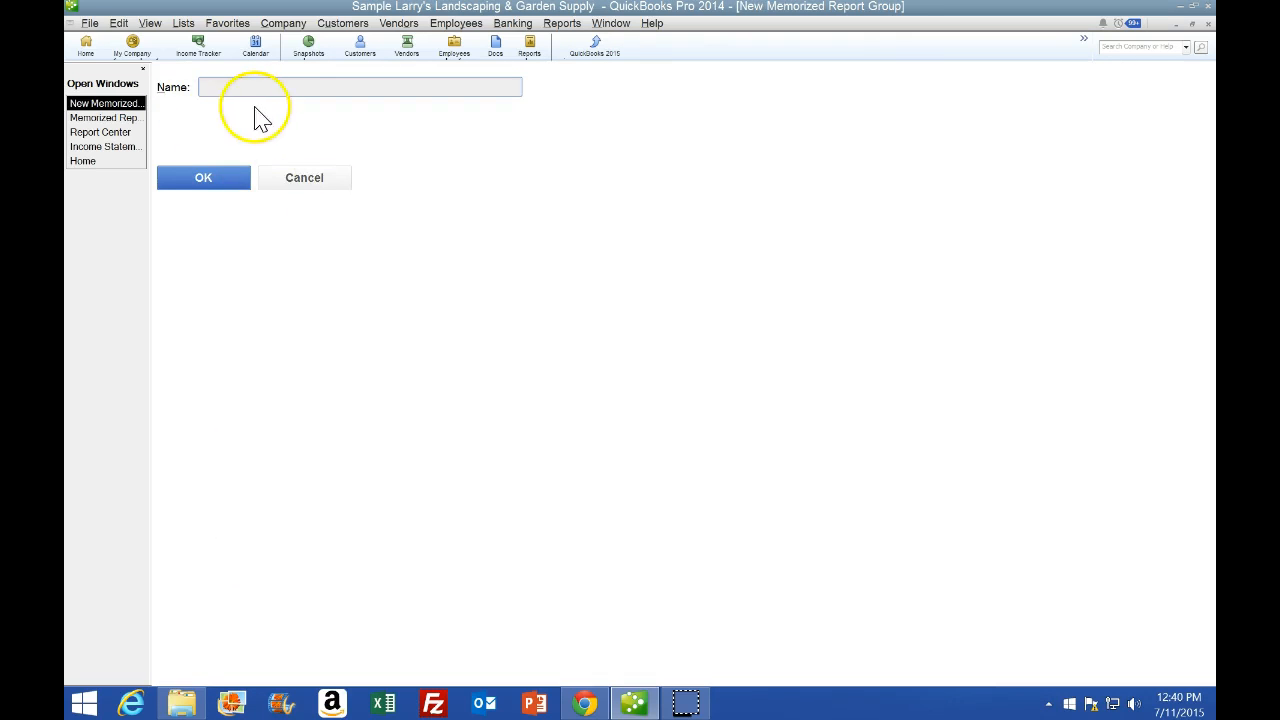
left_click(318, 180)
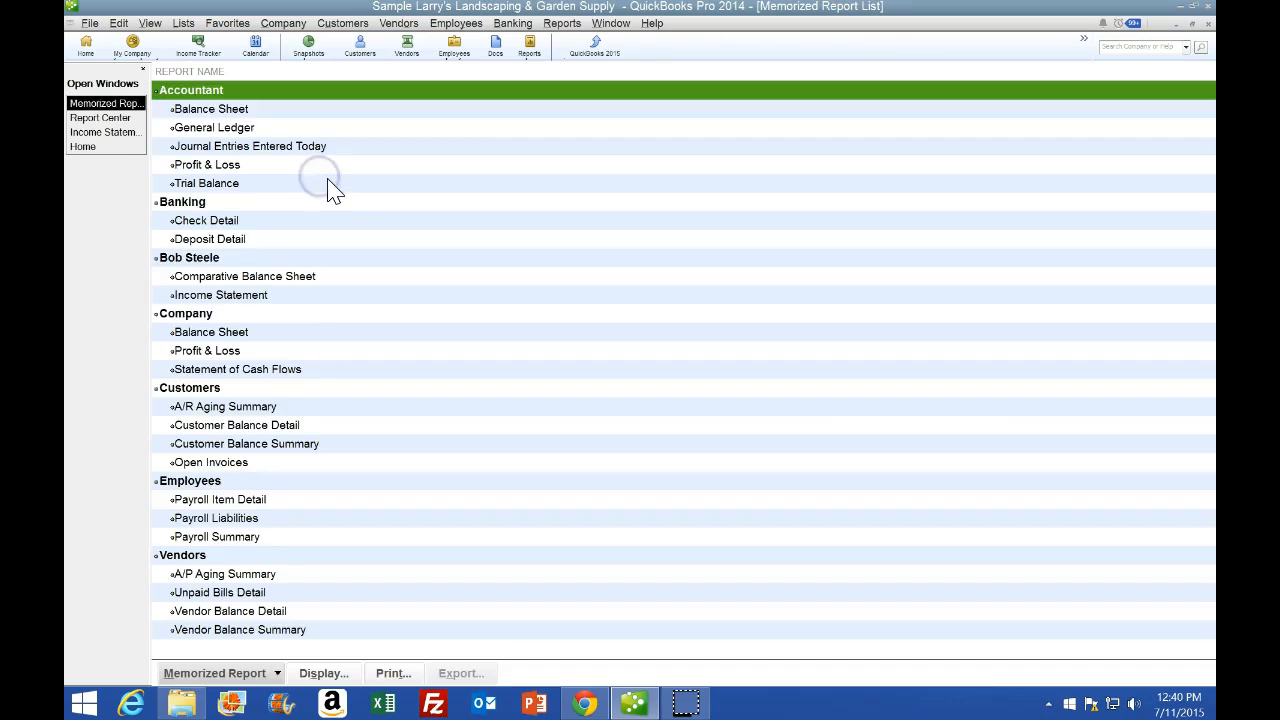
left_click(1207, 23)
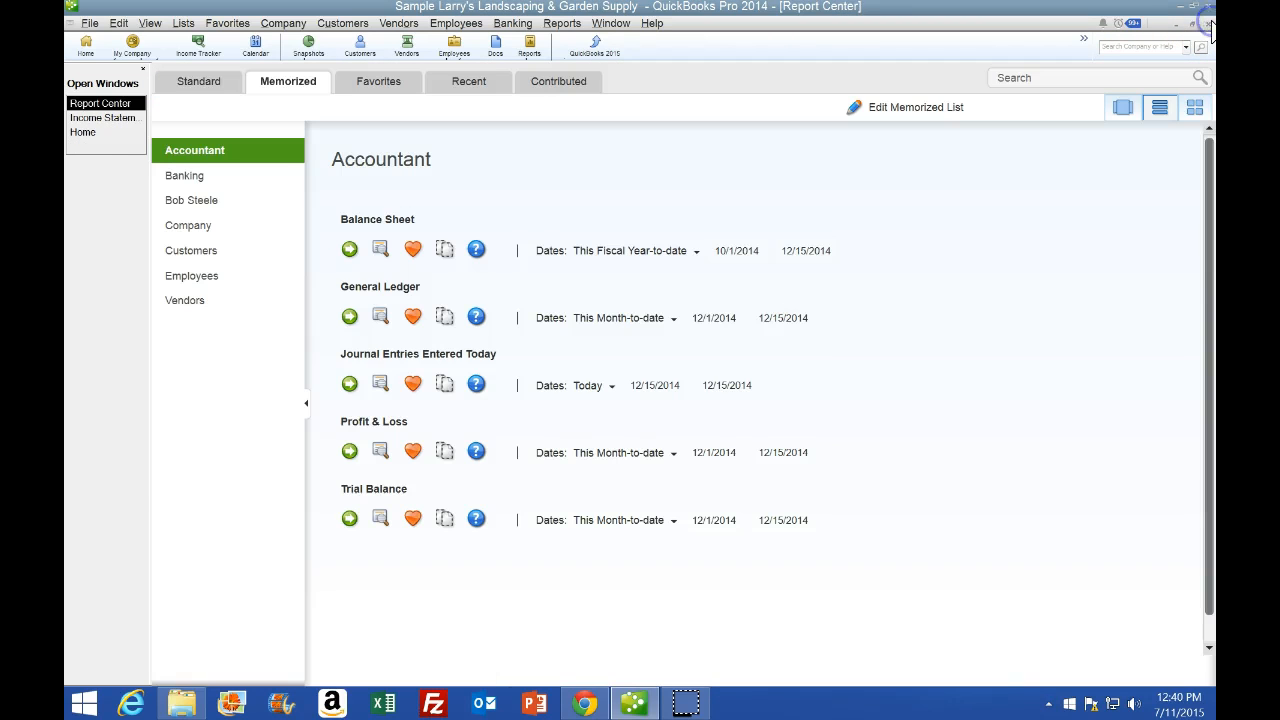
left_click(1208, 23)
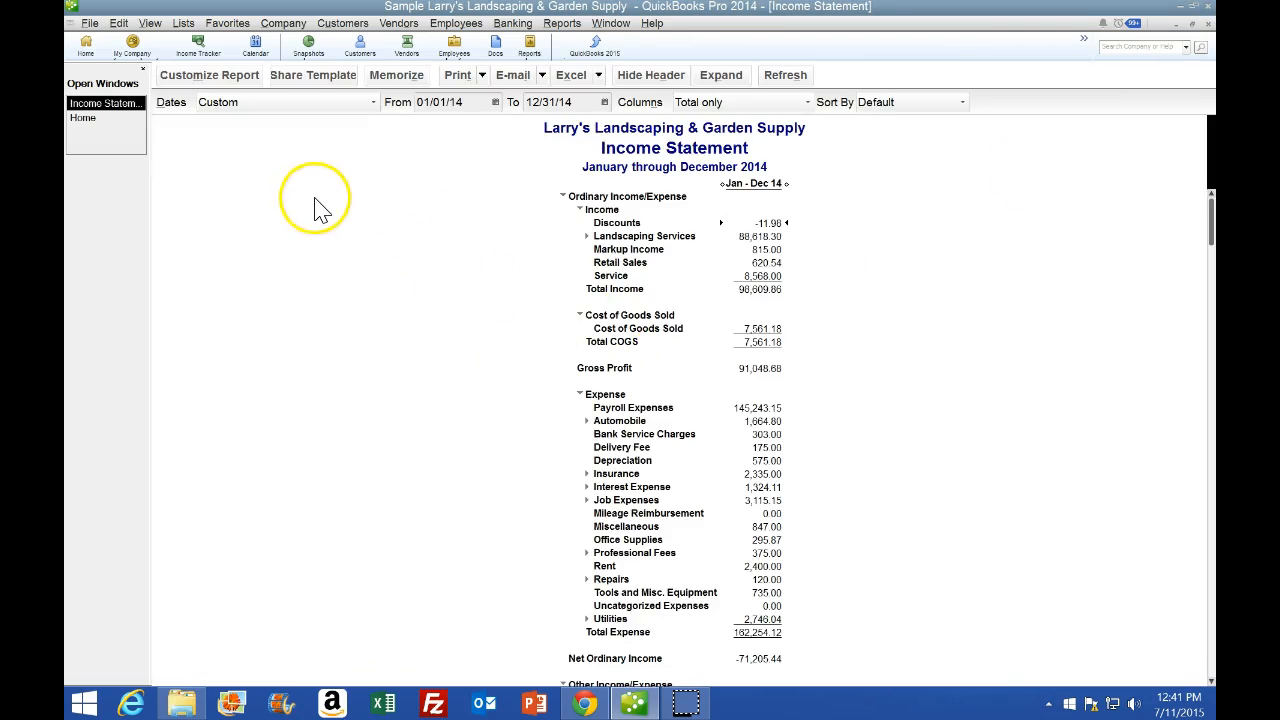
Memorize the revised income statement, replacing the original memorized report.
left_click(390, 80)
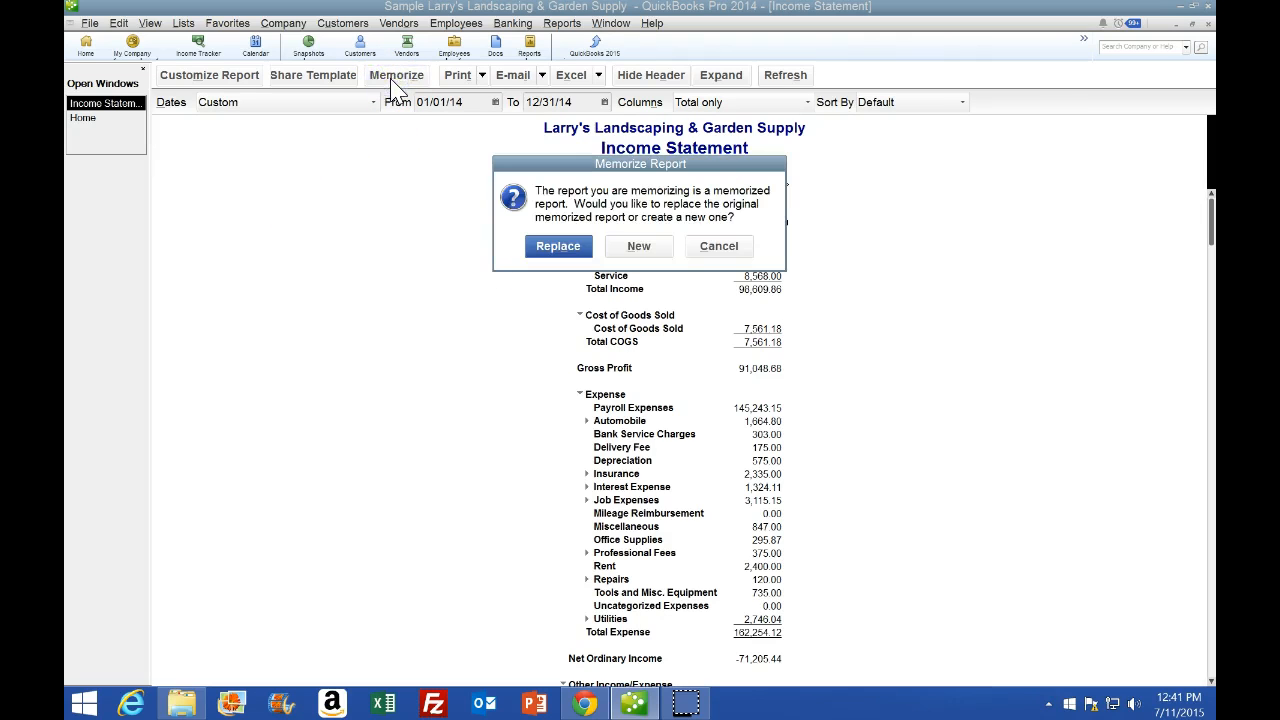
left_click(560, 249)
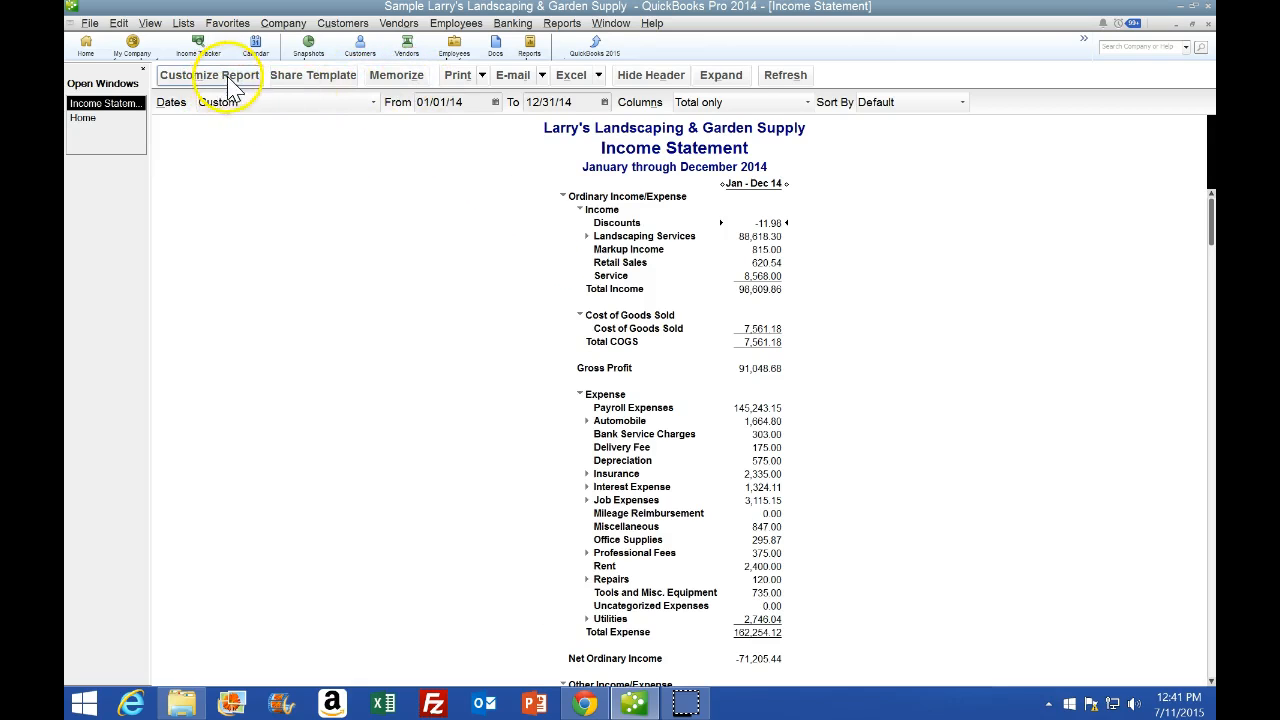
Try to memorize the report as a new Income Statement in the custom memorized report group, and close the dialog.
left_click(394, 75)
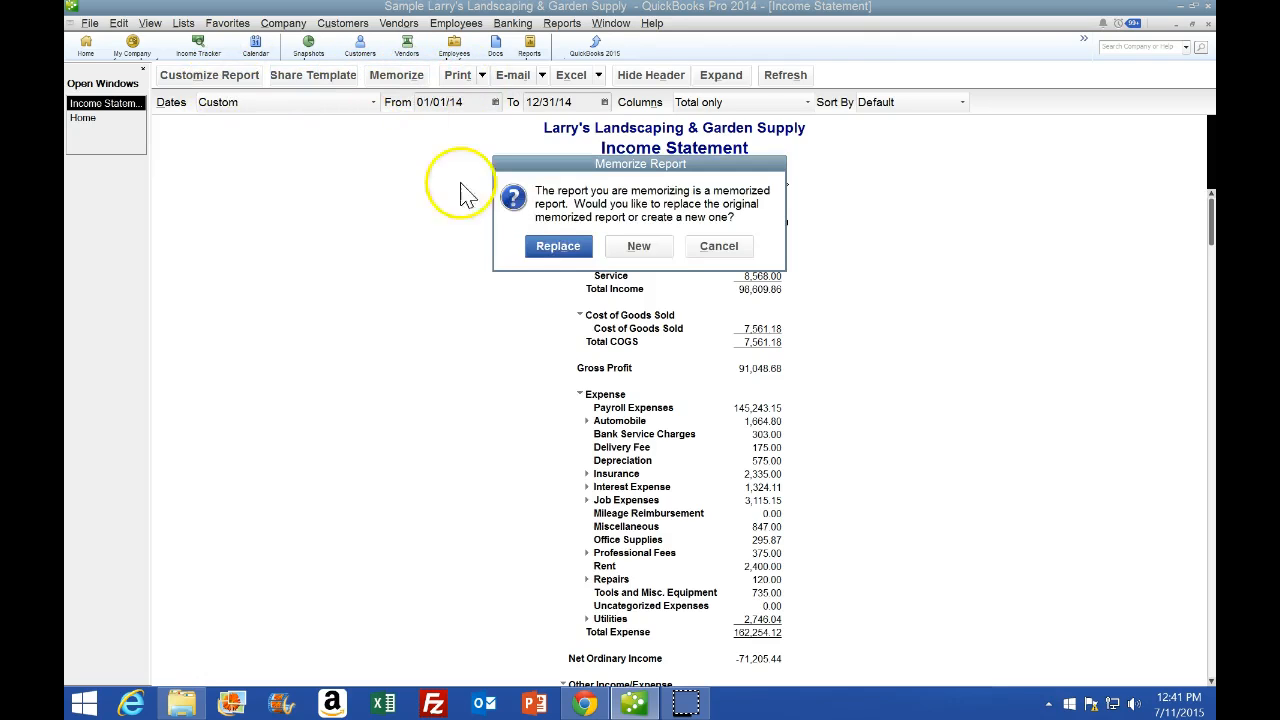
left_click(638, 248)
left_click(185, 271)
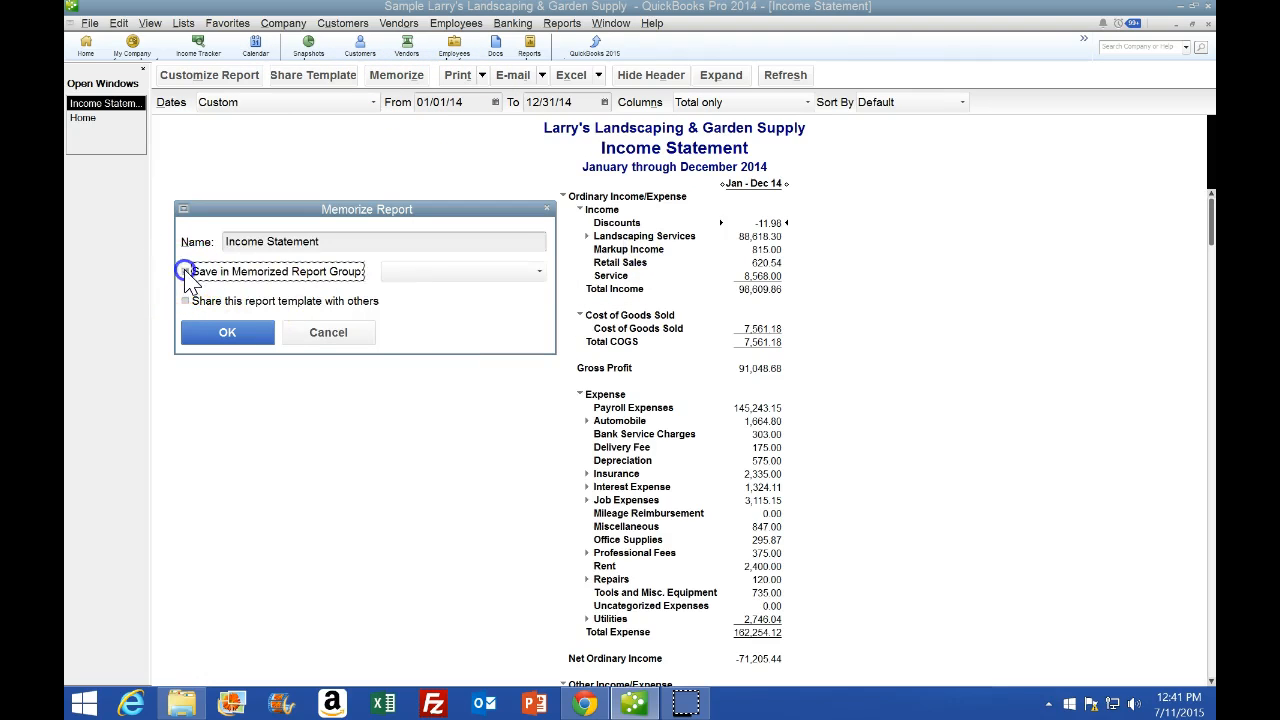
left_click(500, 274)
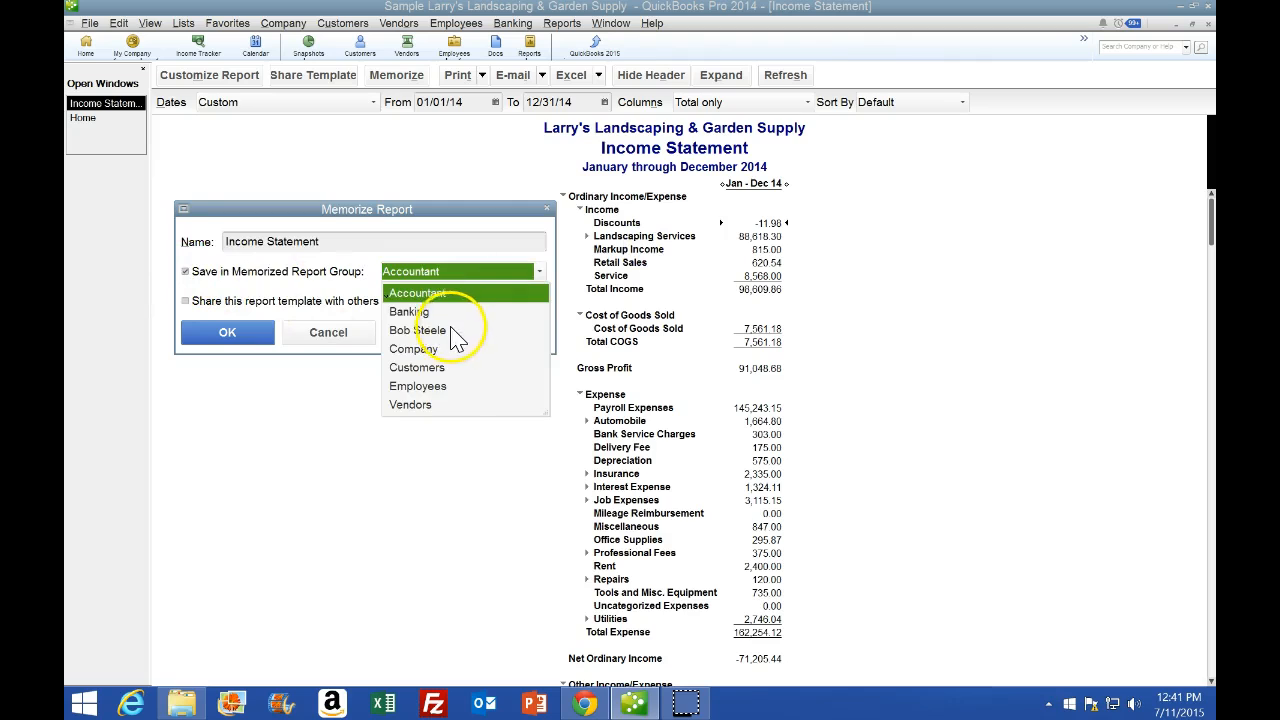
left_click(437, 331)
left_click(230, 334)
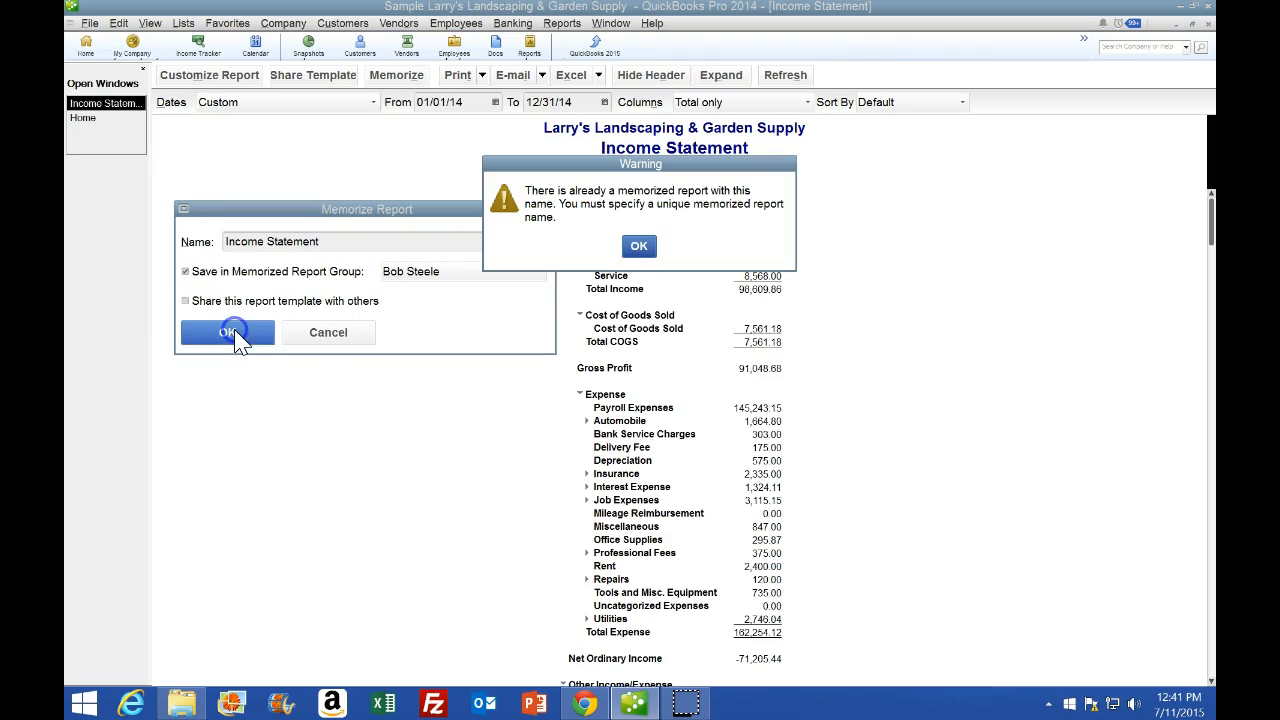
left_click(638, 246)
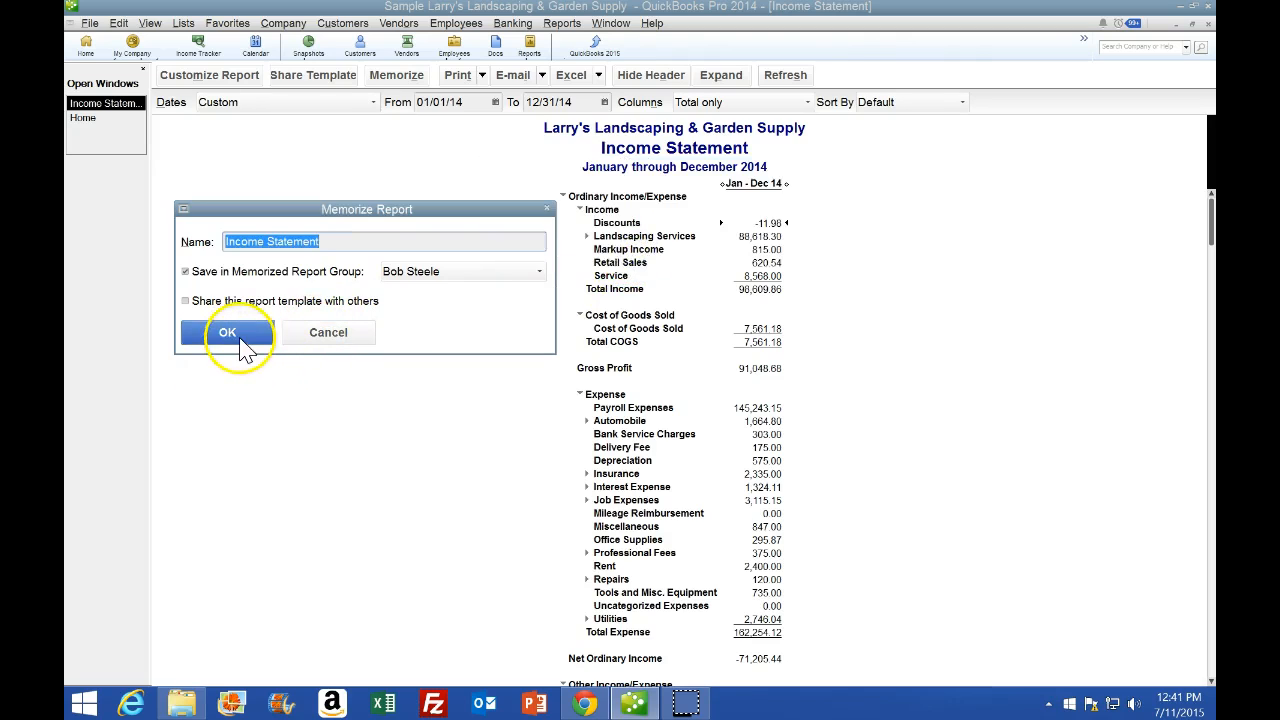
left_click(546, 208)
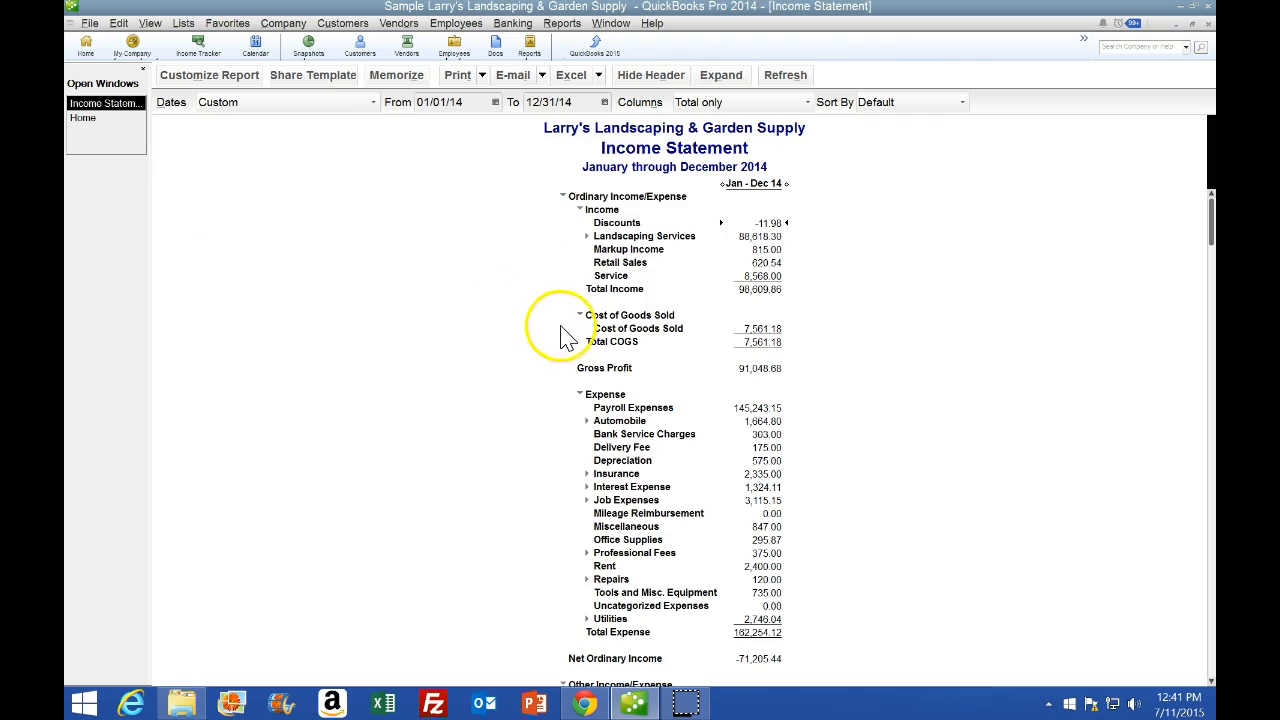
Read the textbook's Figures 3.3 and 3.4 and step 5 on saving the report in Chrome, and return to QuickBooks.
mouse_move(585, 704)
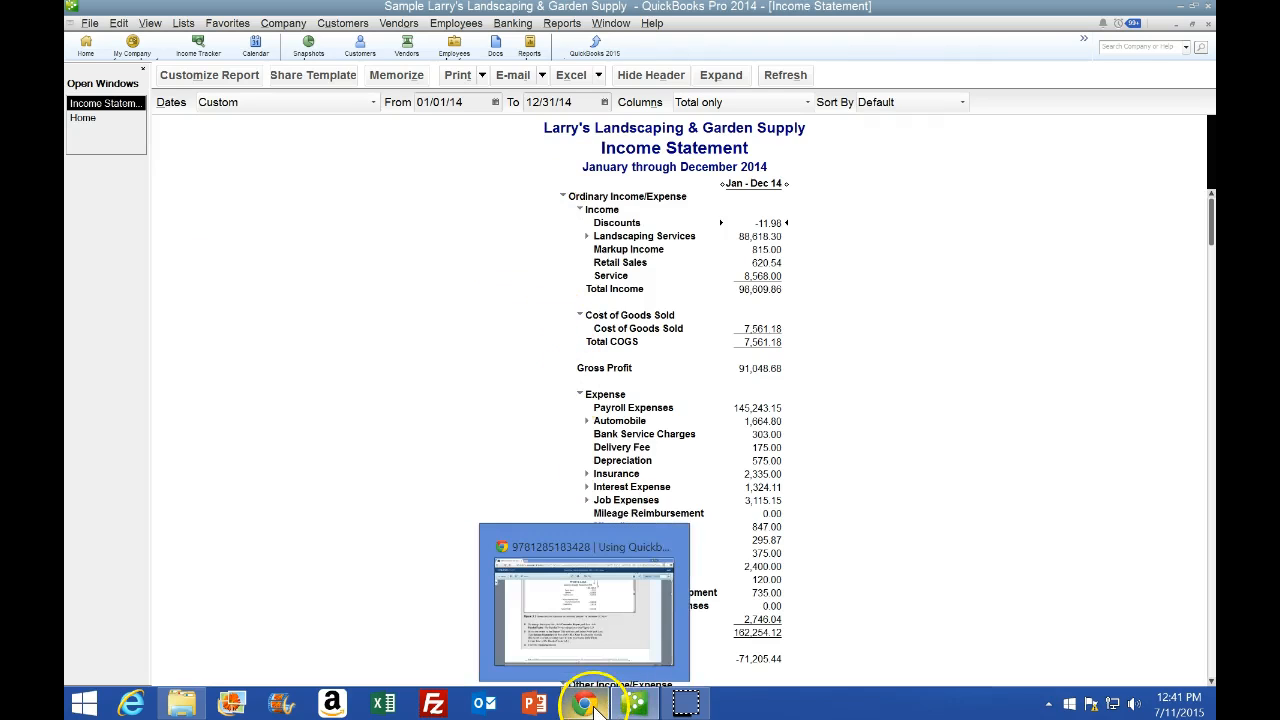
left_click(572, 628)
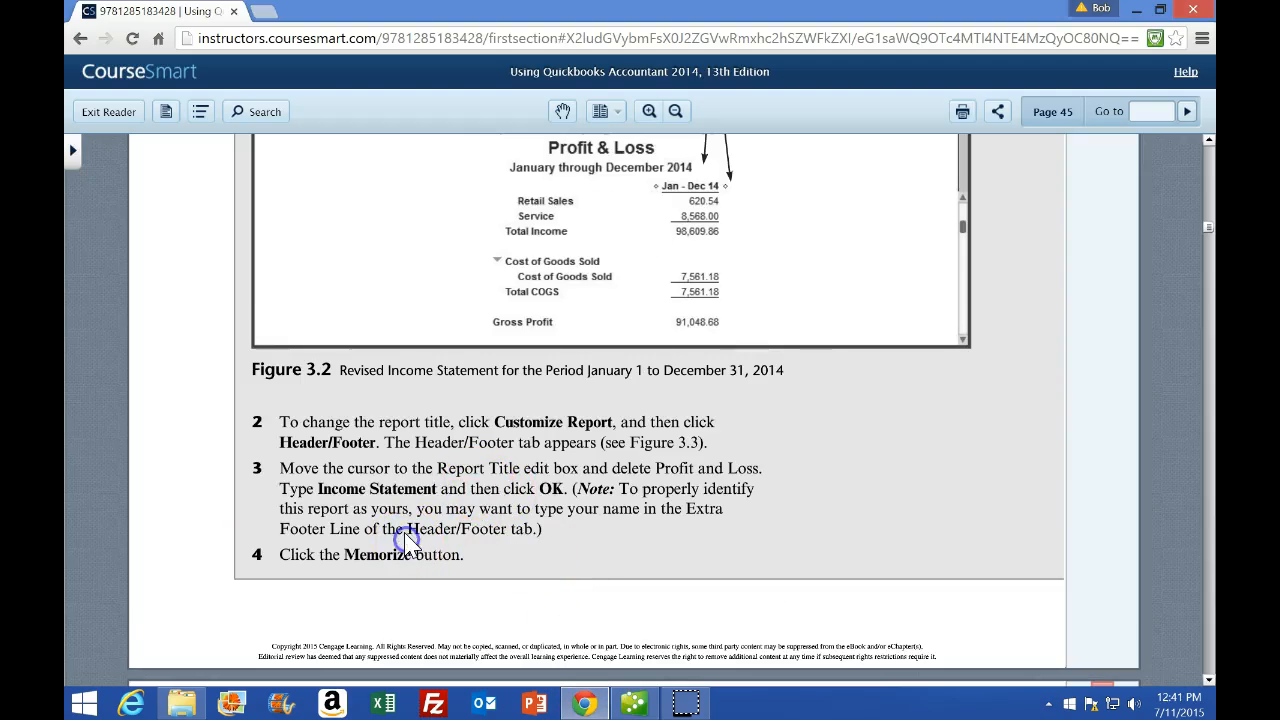
scroll(405, 545, "down", 5)
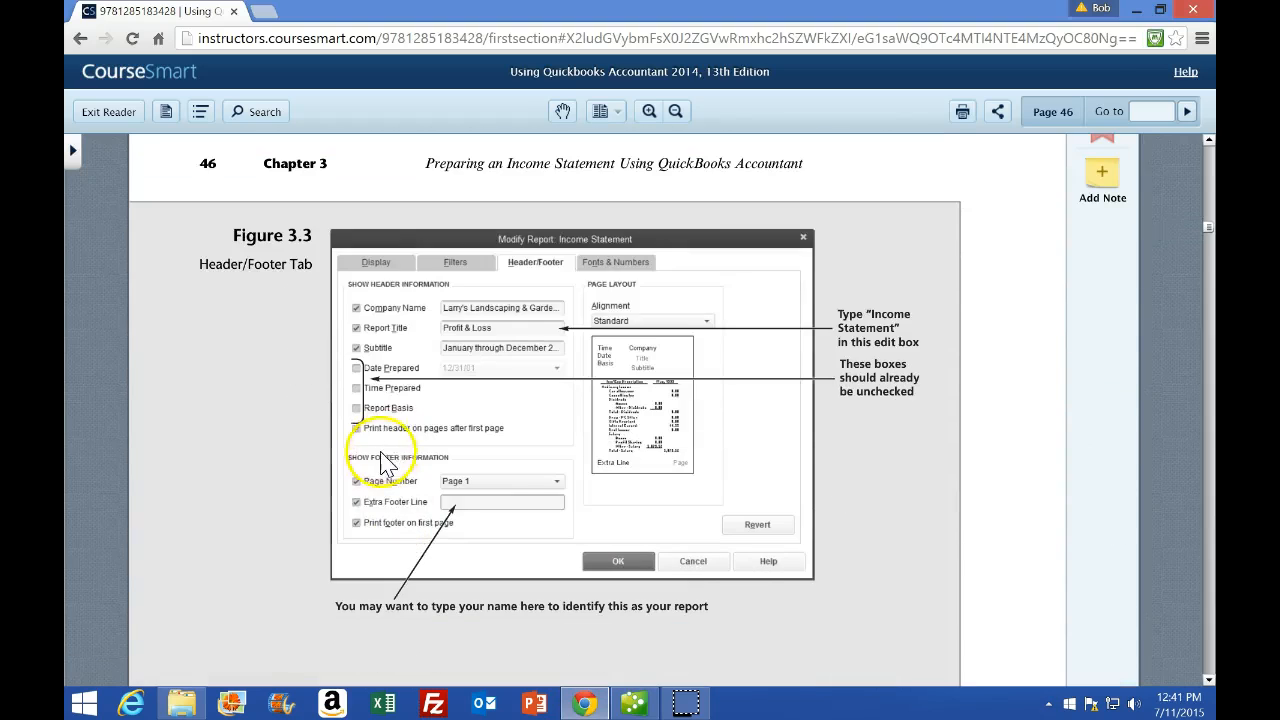
scroll(385, 465, "down", 6)
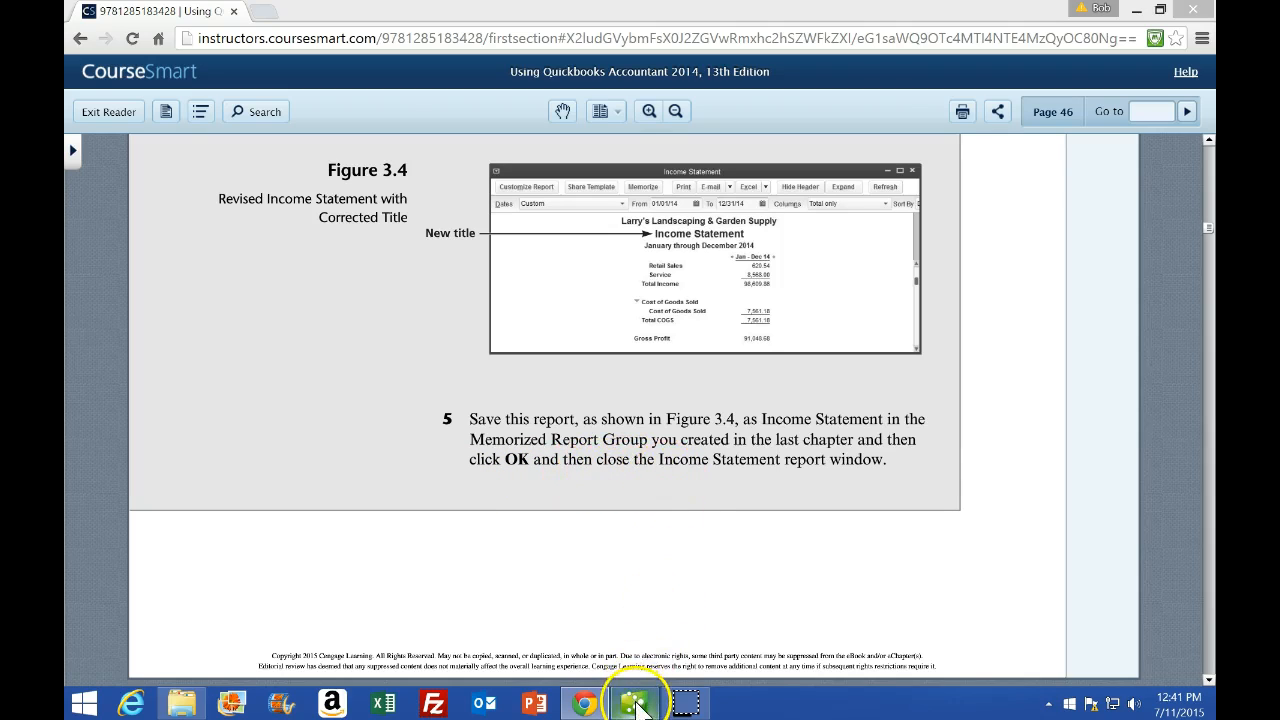
left_click(634, 703)
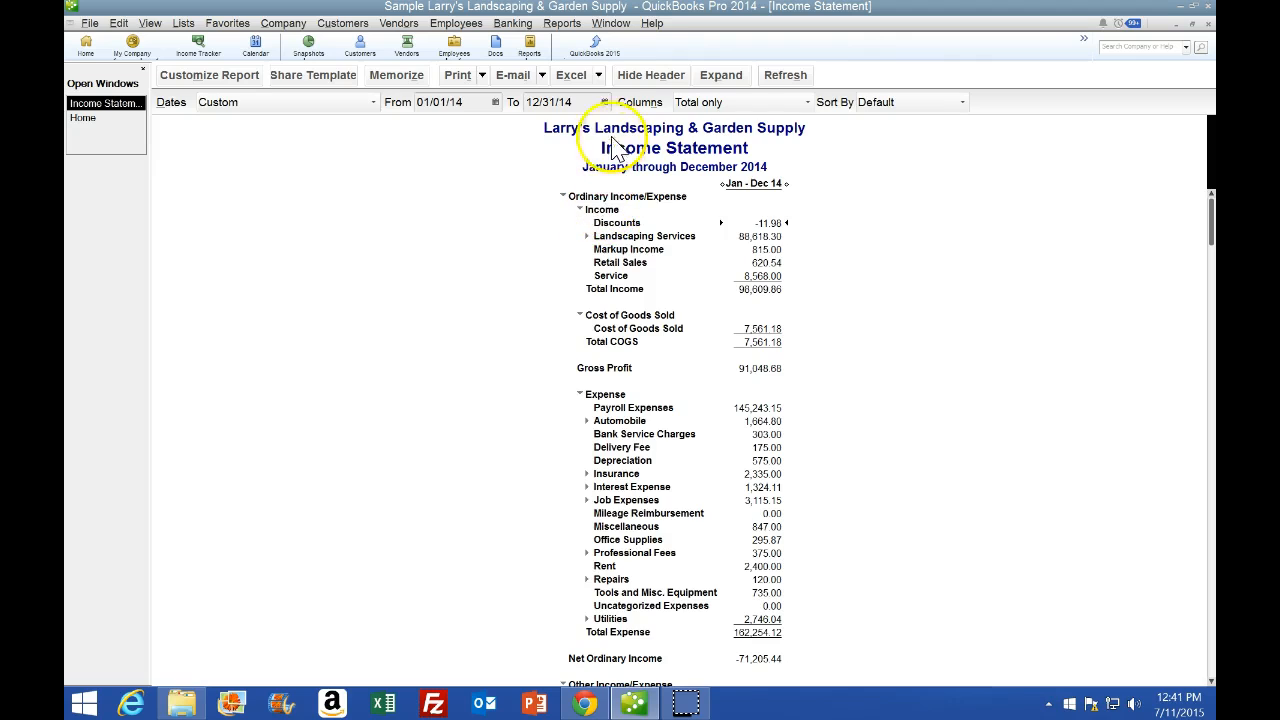
Export the income statement to a new worksheet in a new Excel workbook and maximize the Excel window.
left_click(576, 78)
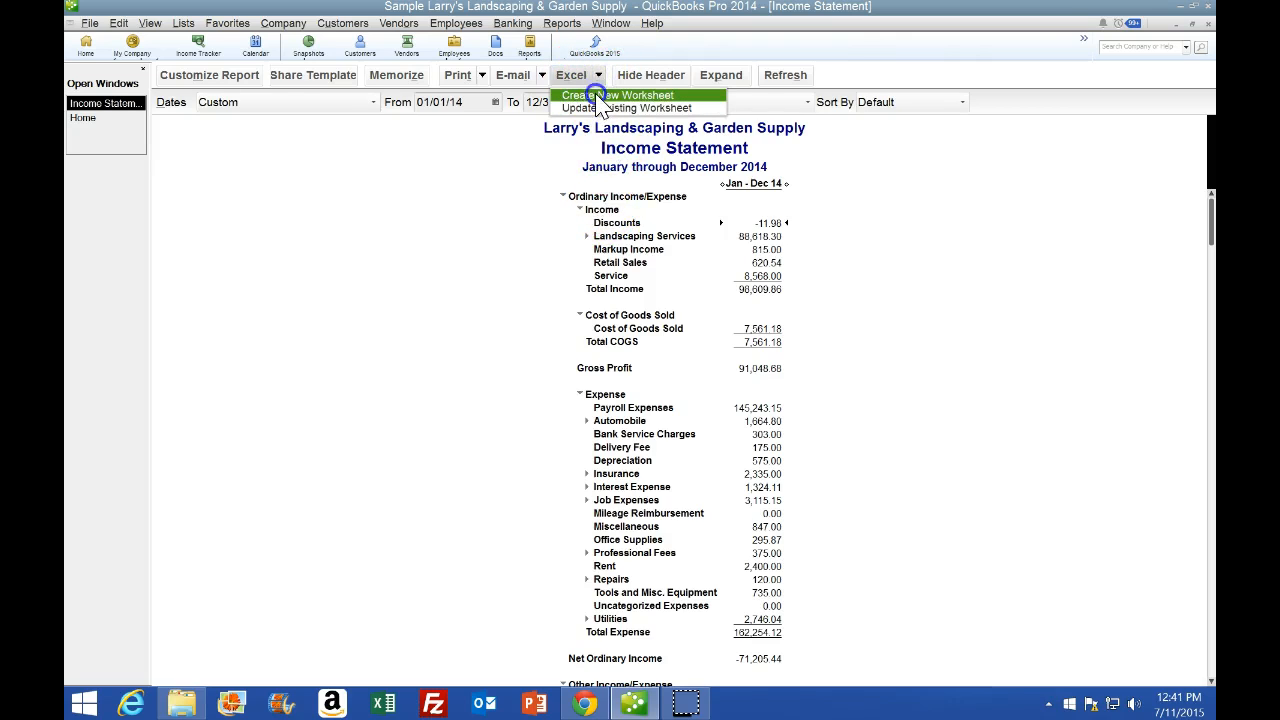
left_click(597, 98)
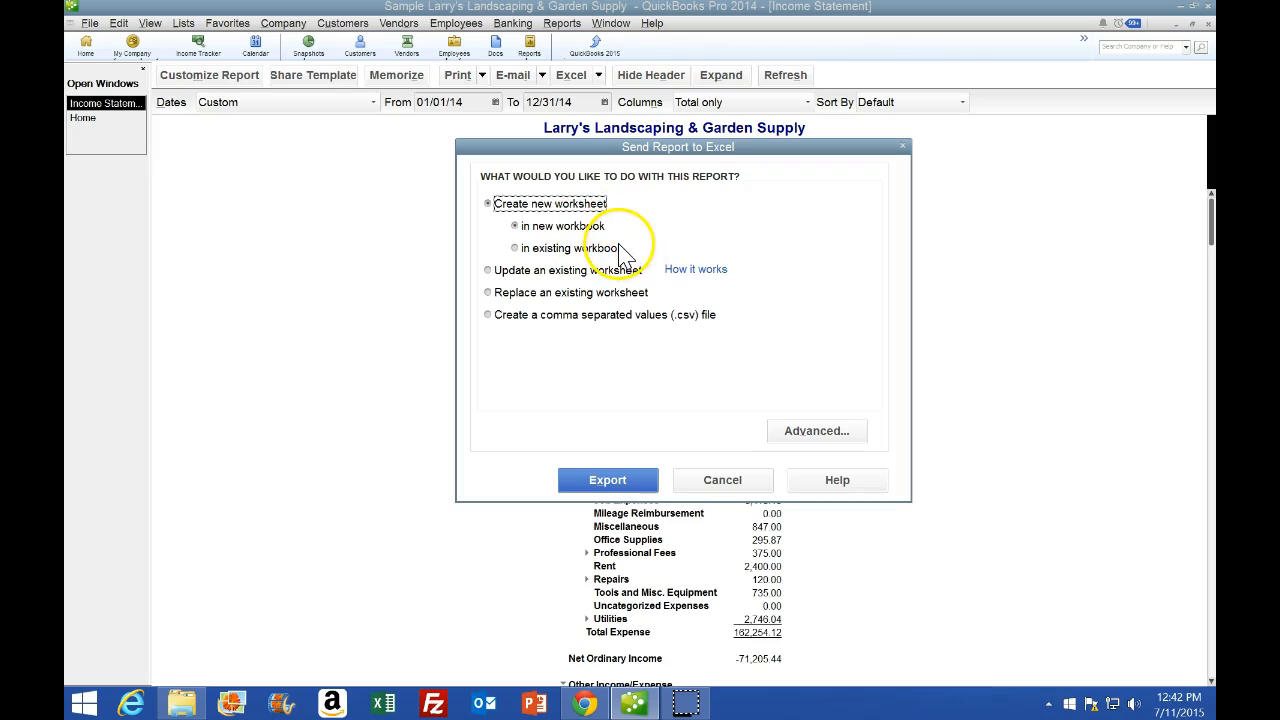
left_click(590, 480)
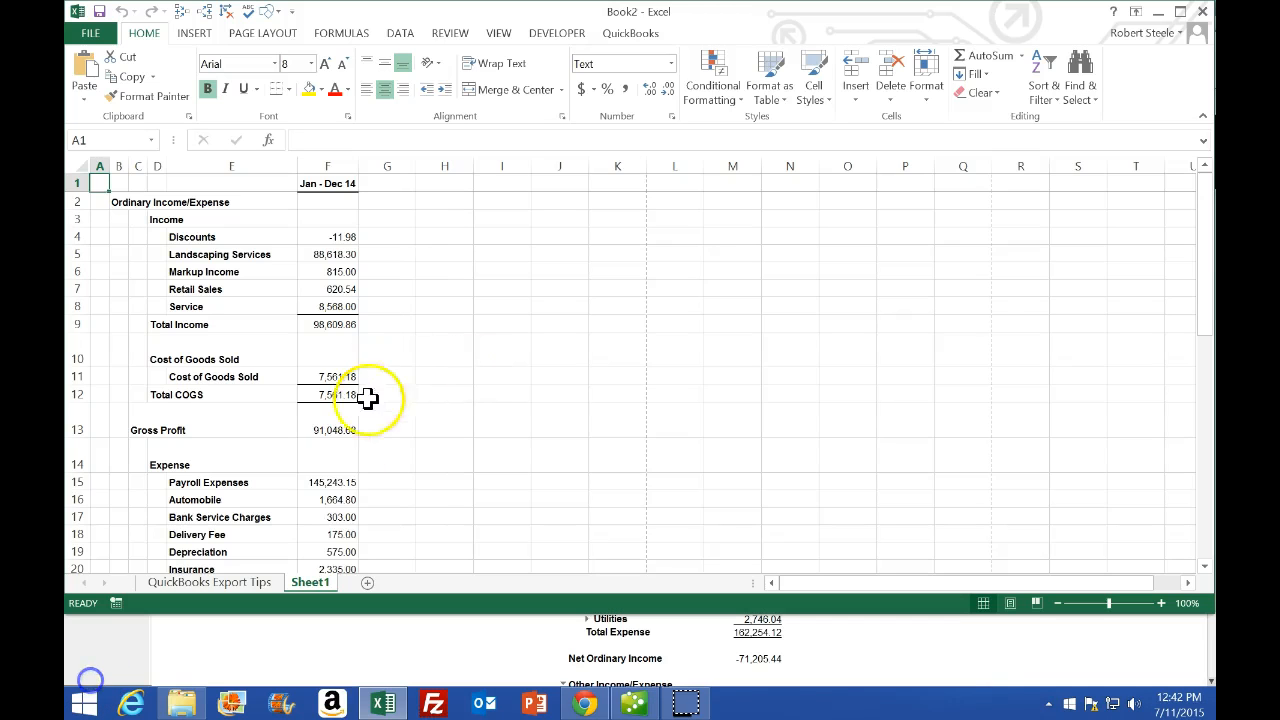
left_click(1183, 12)
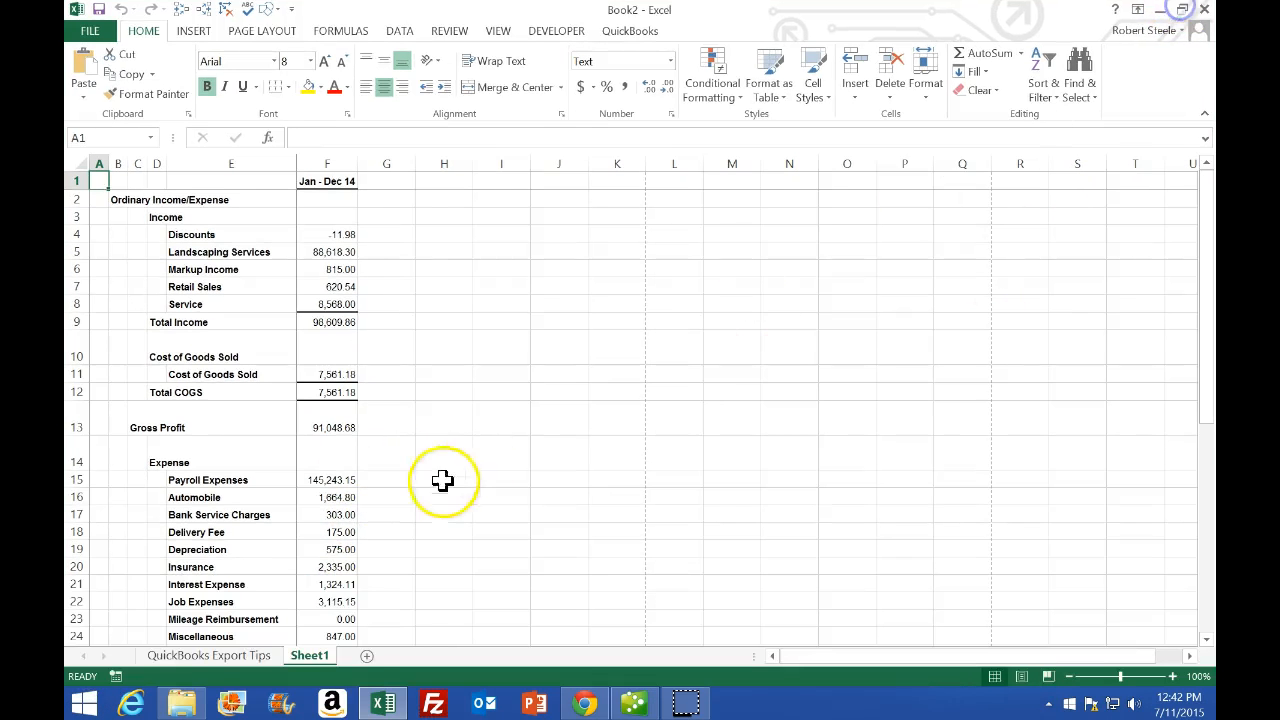
Display the exported worksheet in Page Layout view, accepting that panes are unfrozen, and remove the window split.
left_click(1022, 680)
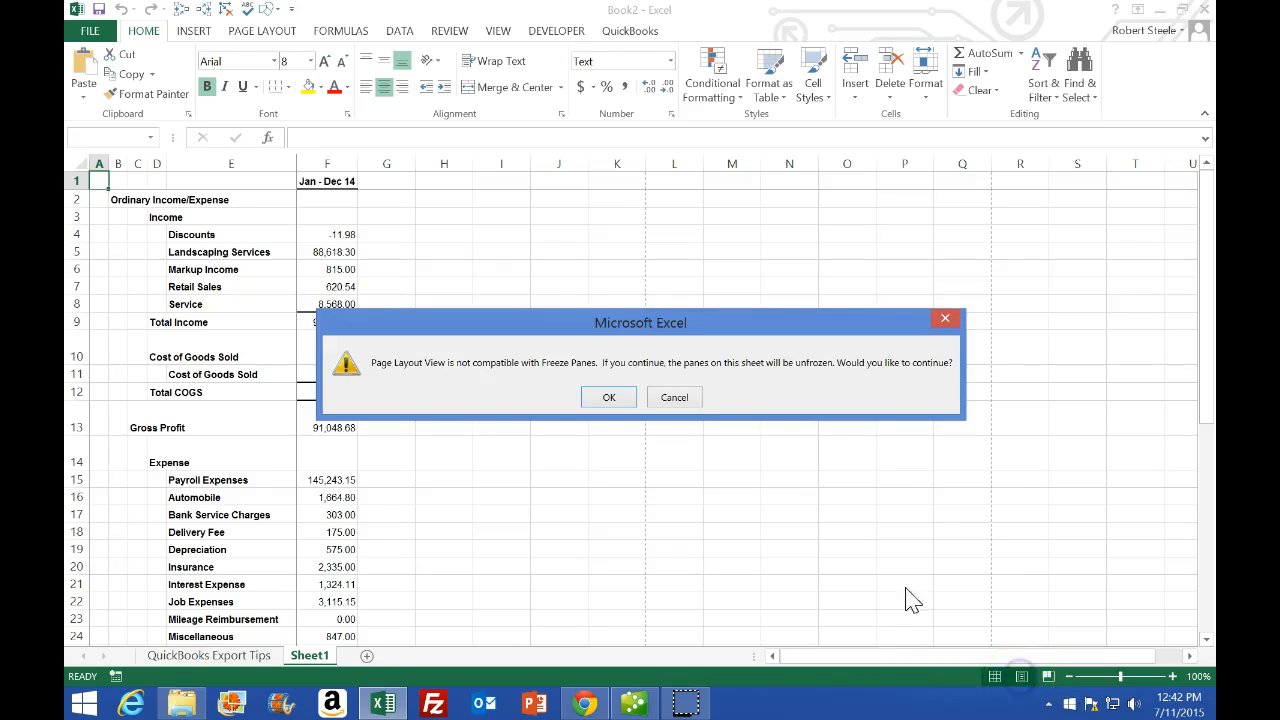
left_click(608, 398)
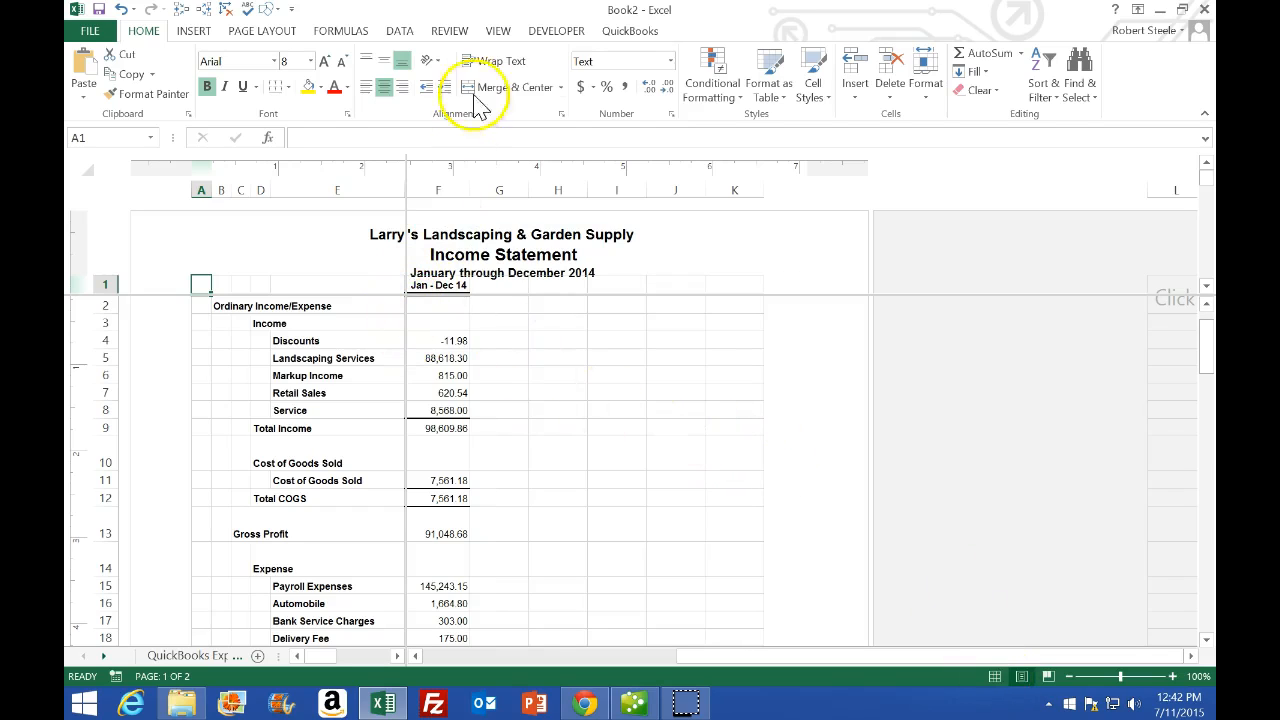
left_click(498, 33)
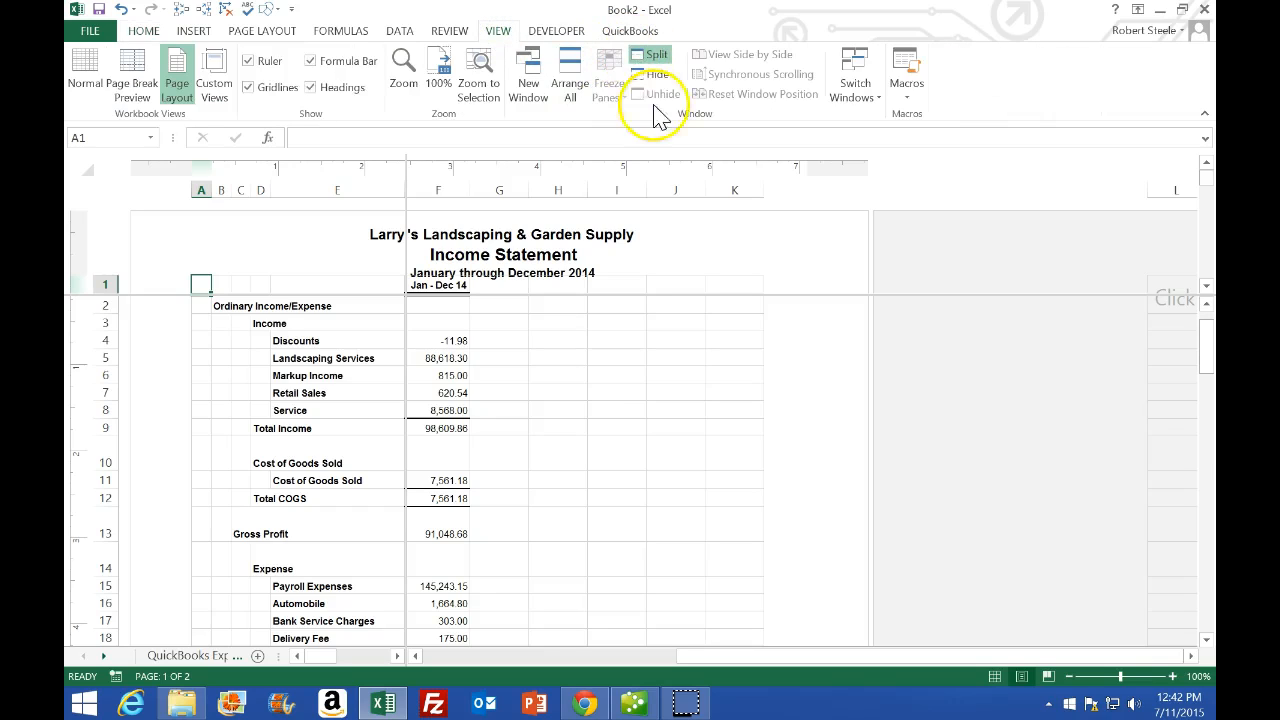
left_click(655, 60)
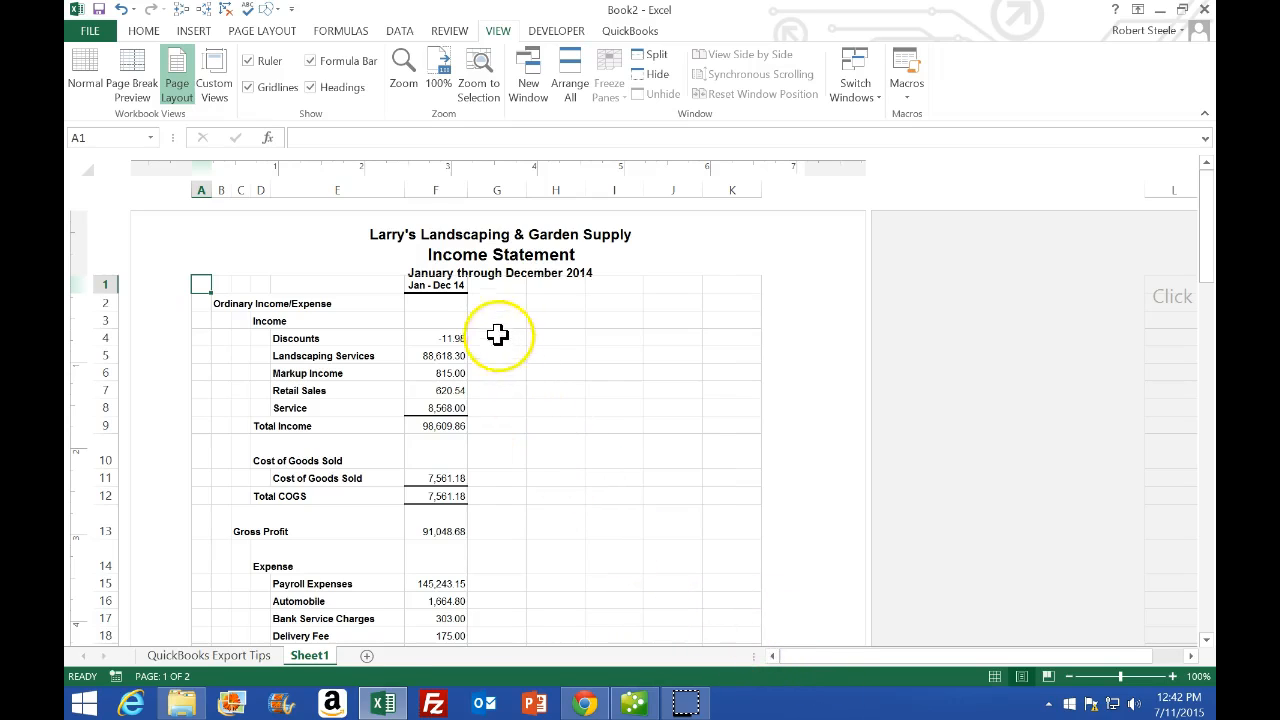
Rename the exported sheet as "Income Stamt 12.31" and return the worksheet to Normal view.
double_click(315, 660)
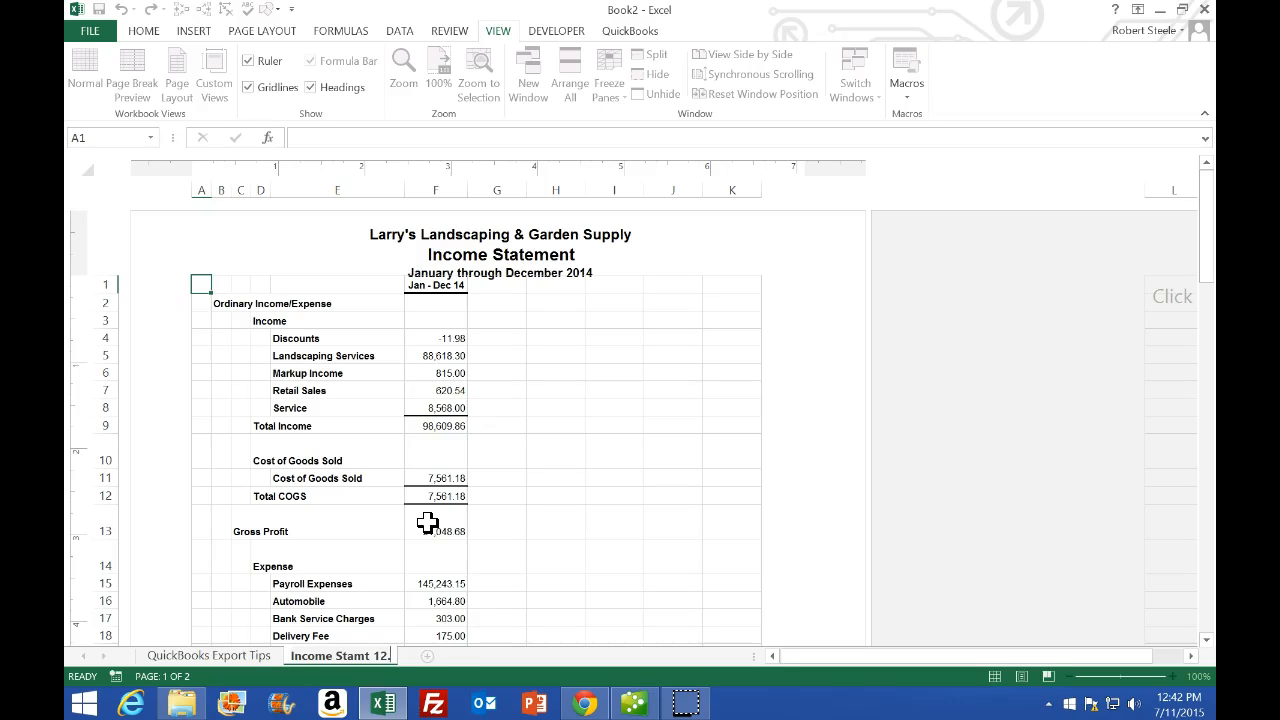
left_click(427, 523)
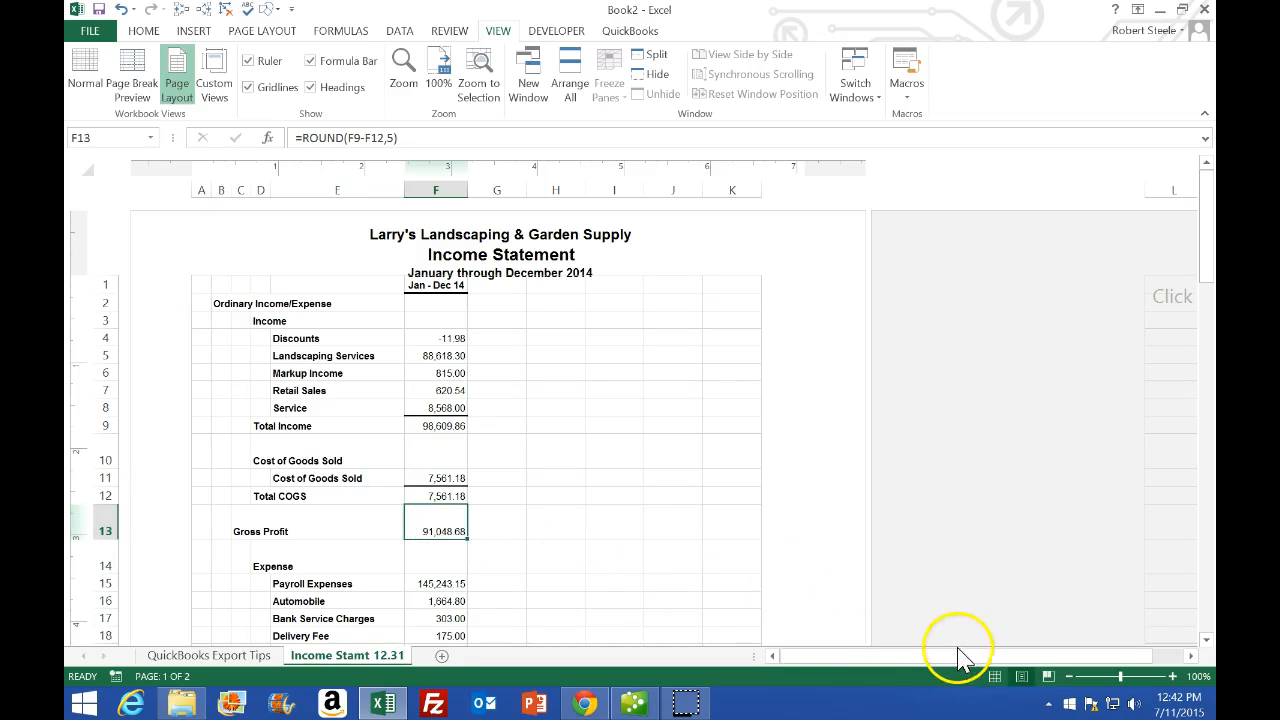
left_click(995, 677)
left_click(550, 449)
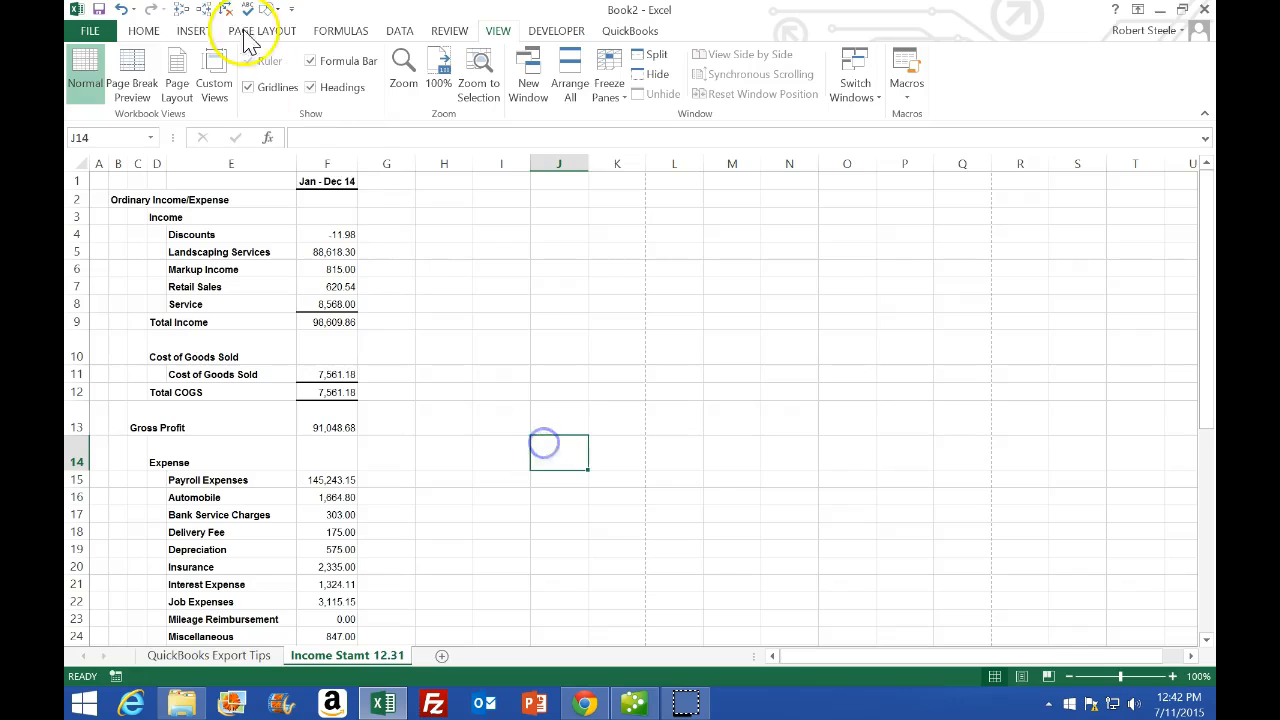
Start saving the workbook under a new name and browse to the Week 1 folder inside the Desktop's QuickBooks folder.
left_click(90, 31)
left_click(100, 180)
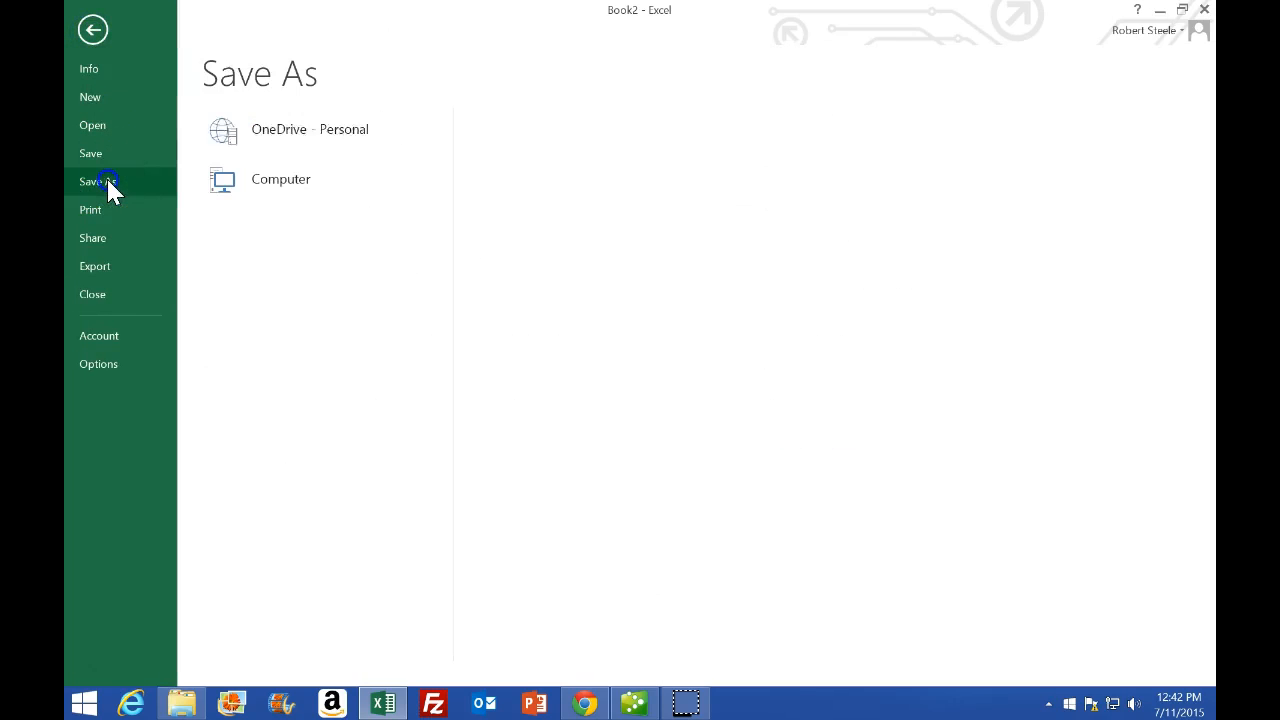
left_click(502, 450)
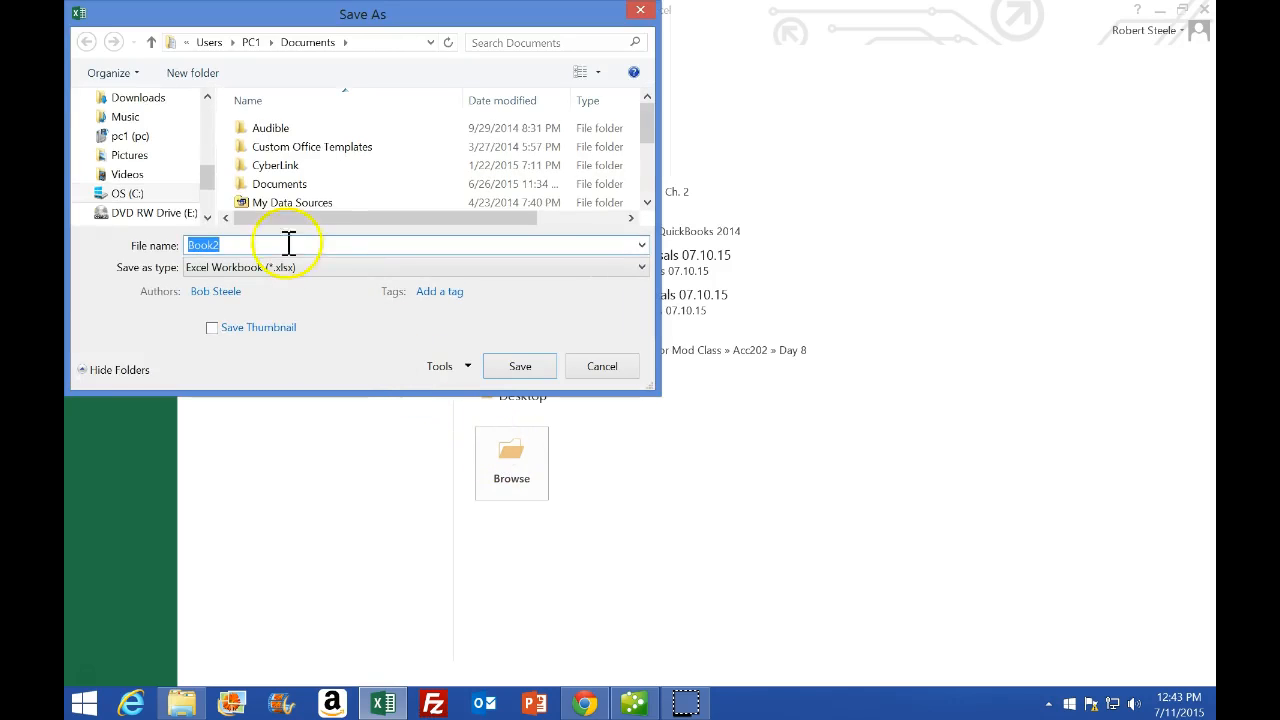
scroll(213, 208, "down", 1)
left_click_drag(207, 192, 206, 127)
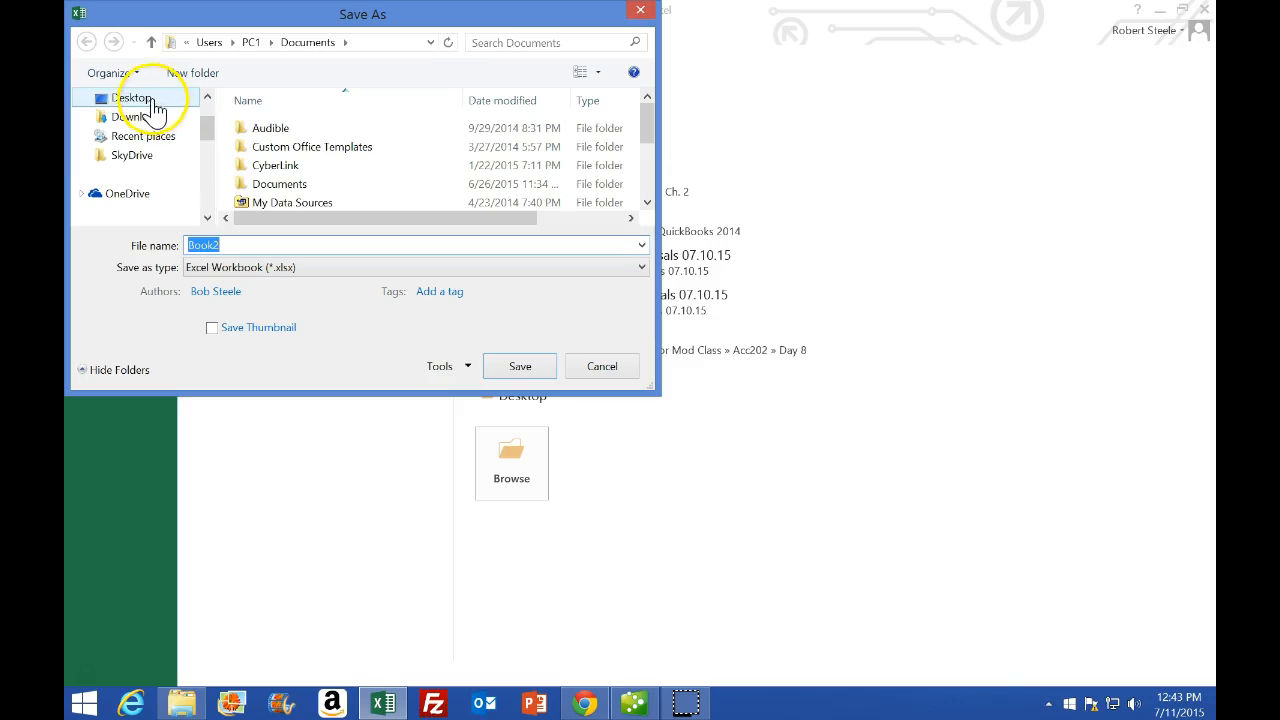
left_click(150, 100)
left_click_drag(646, 118, 641, 186)
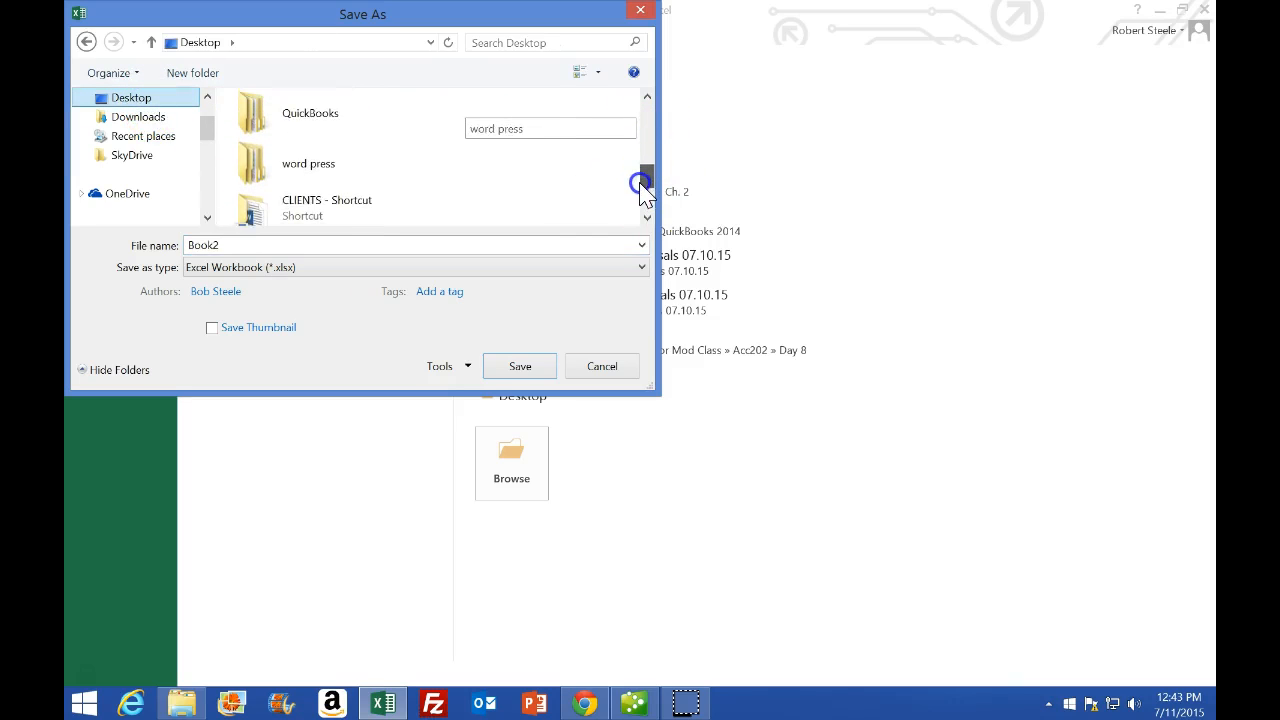
double_click(363, 128)
left_click(290, 170)
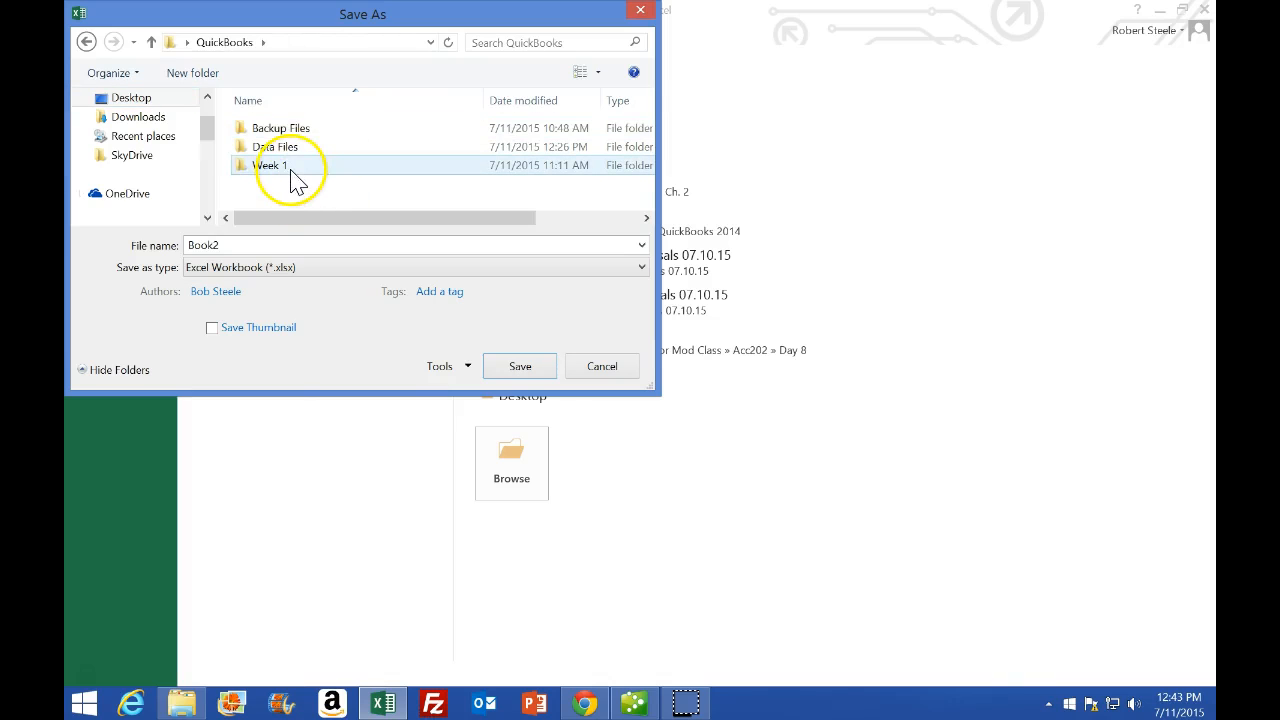
left_click(256, 165)
double_click(256, 165)
Create a new folder named "Ch. 3" in the Week 1 folder and open it.
right_click(256, 168)
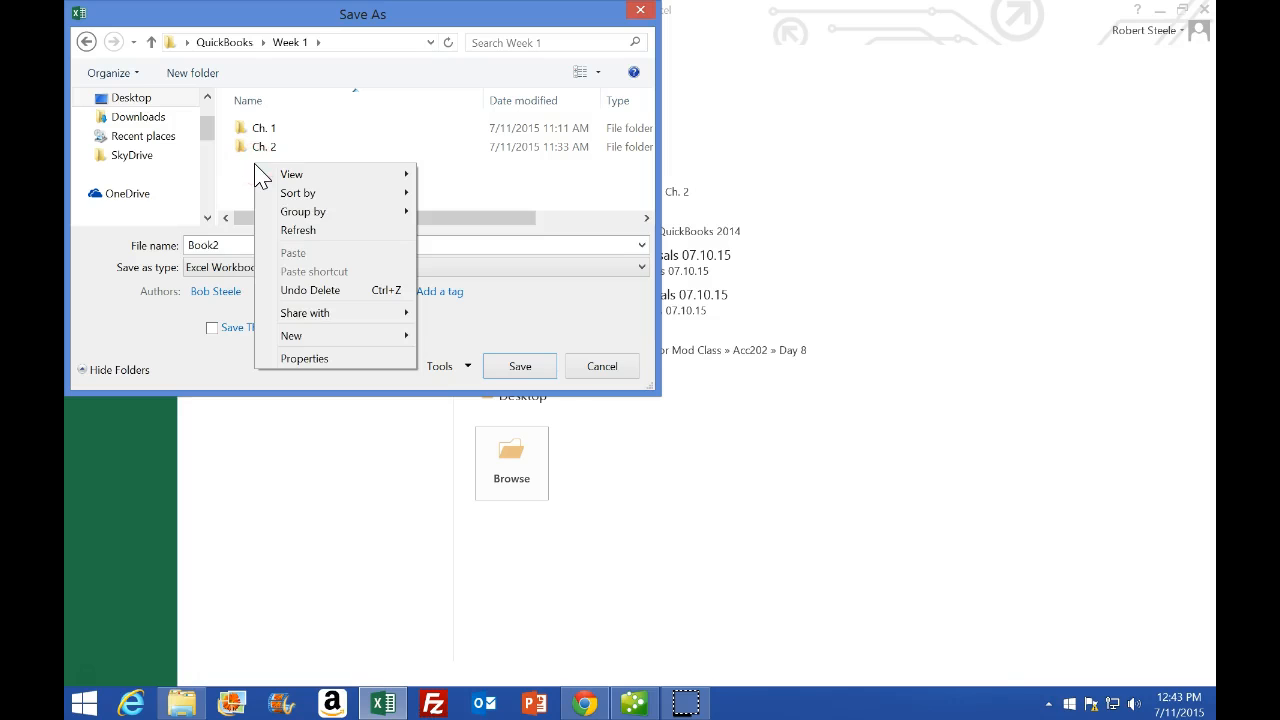
mouse_move(330, 335)
left_click(440, 334)
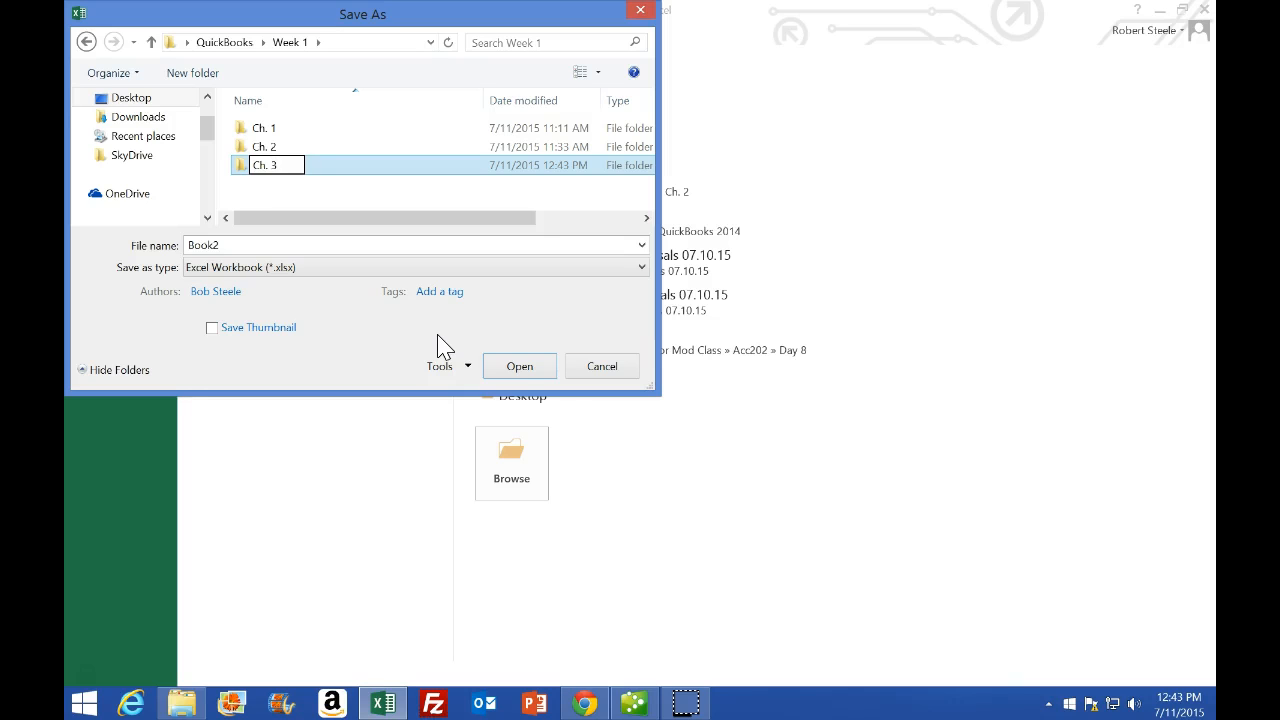
double_click(334, 168)
left_click(933, 261)
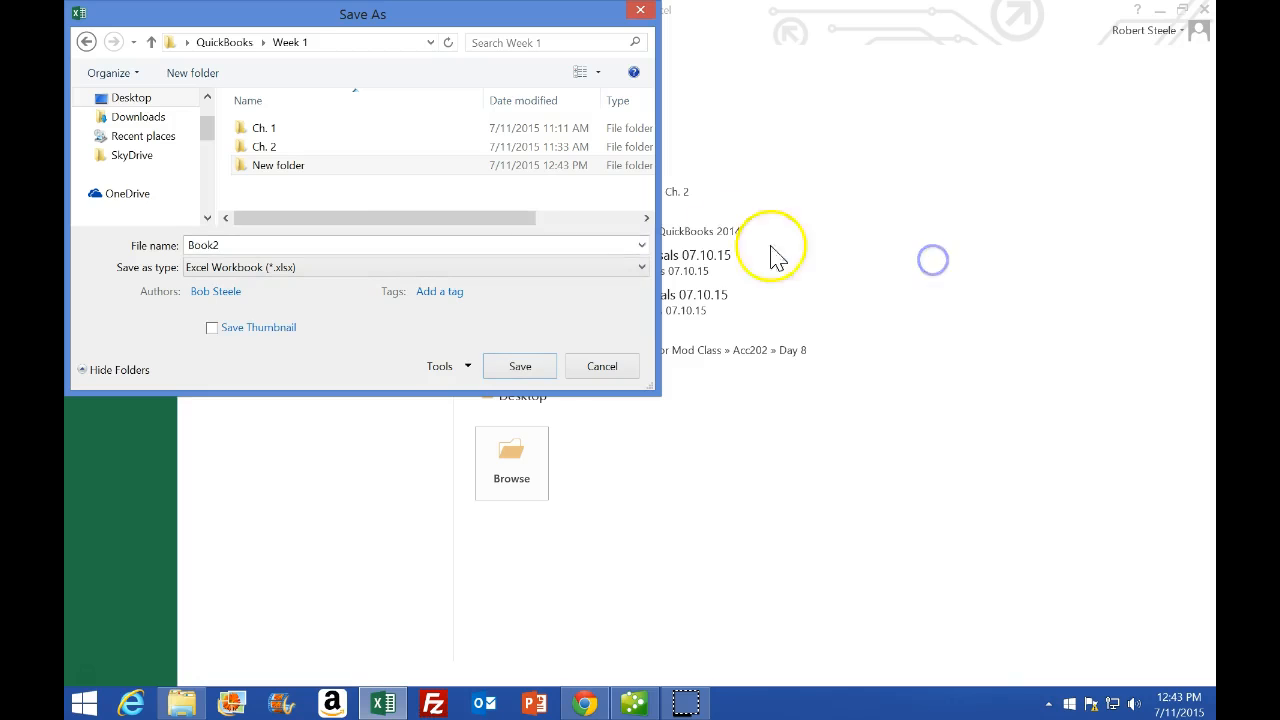
left_click(323, 168)
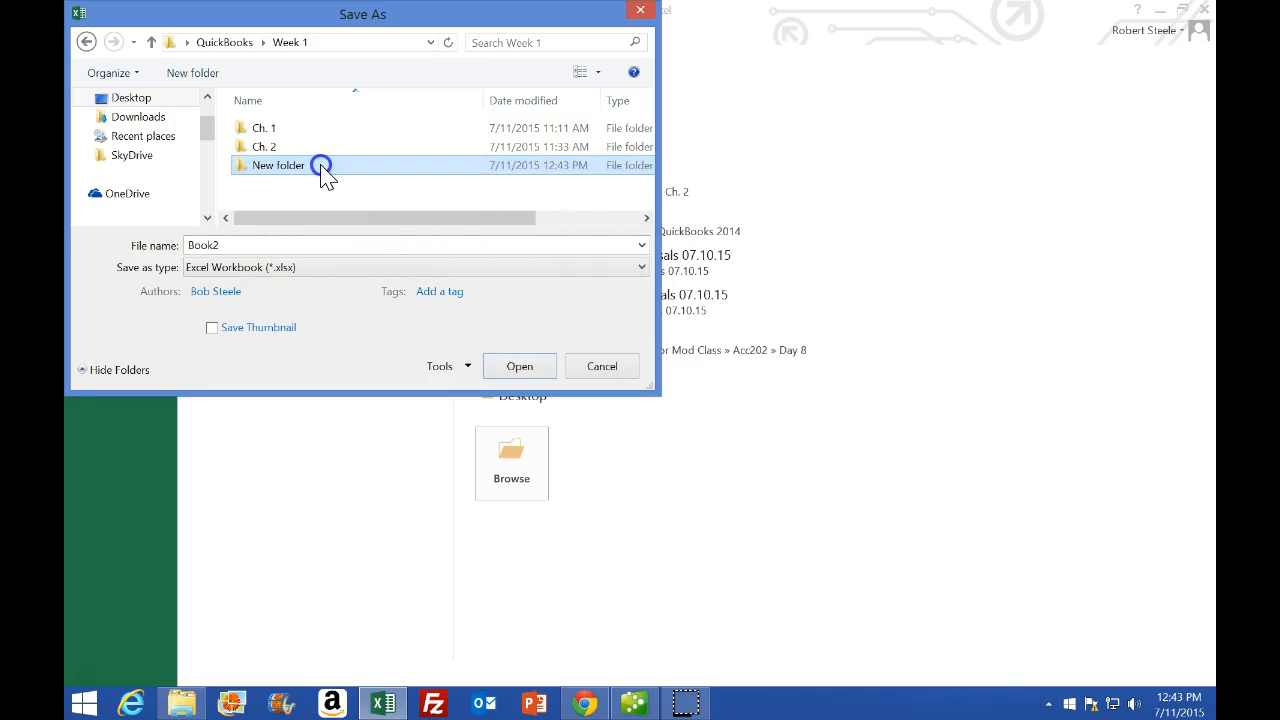
left_click(943, 267)
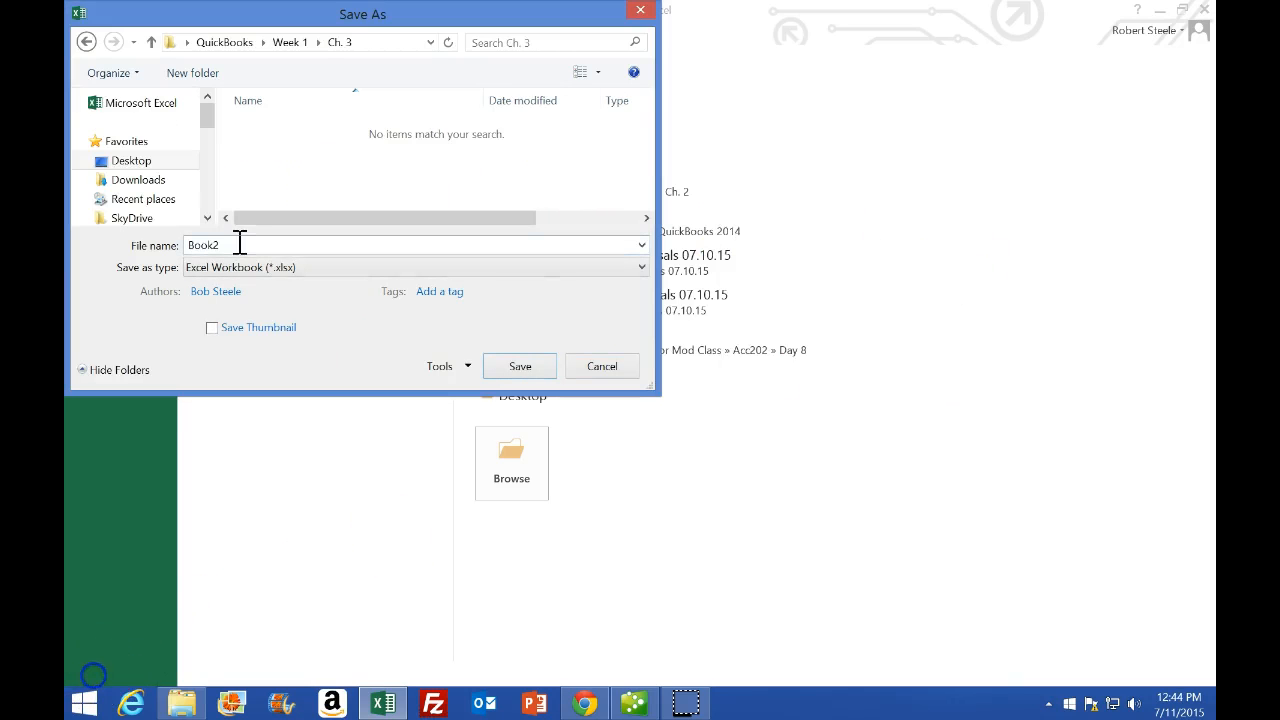
Save the workbook as "Ch. 3 Docs" in the Ch. 3 folder and close Excel to return to QuickBooks.
left_click_drag(239, 244, 161, 243)
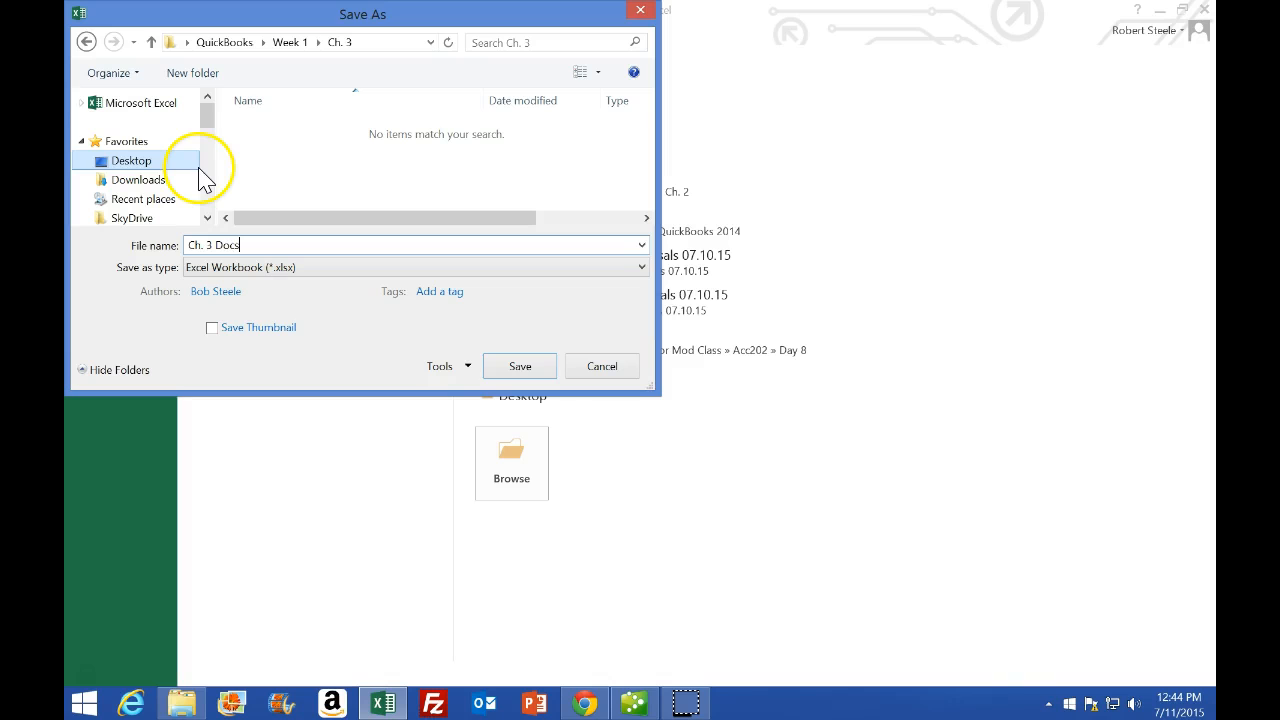
left_click(522, 368)
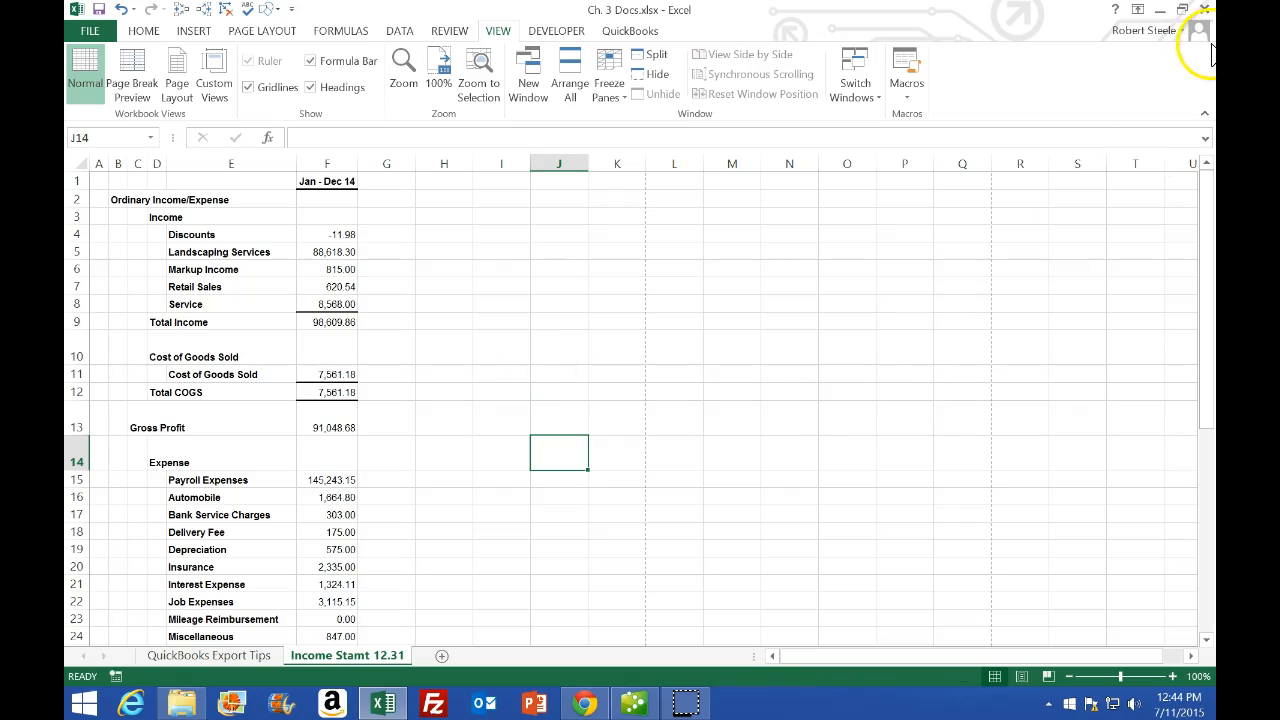
left_click(1205, 12)
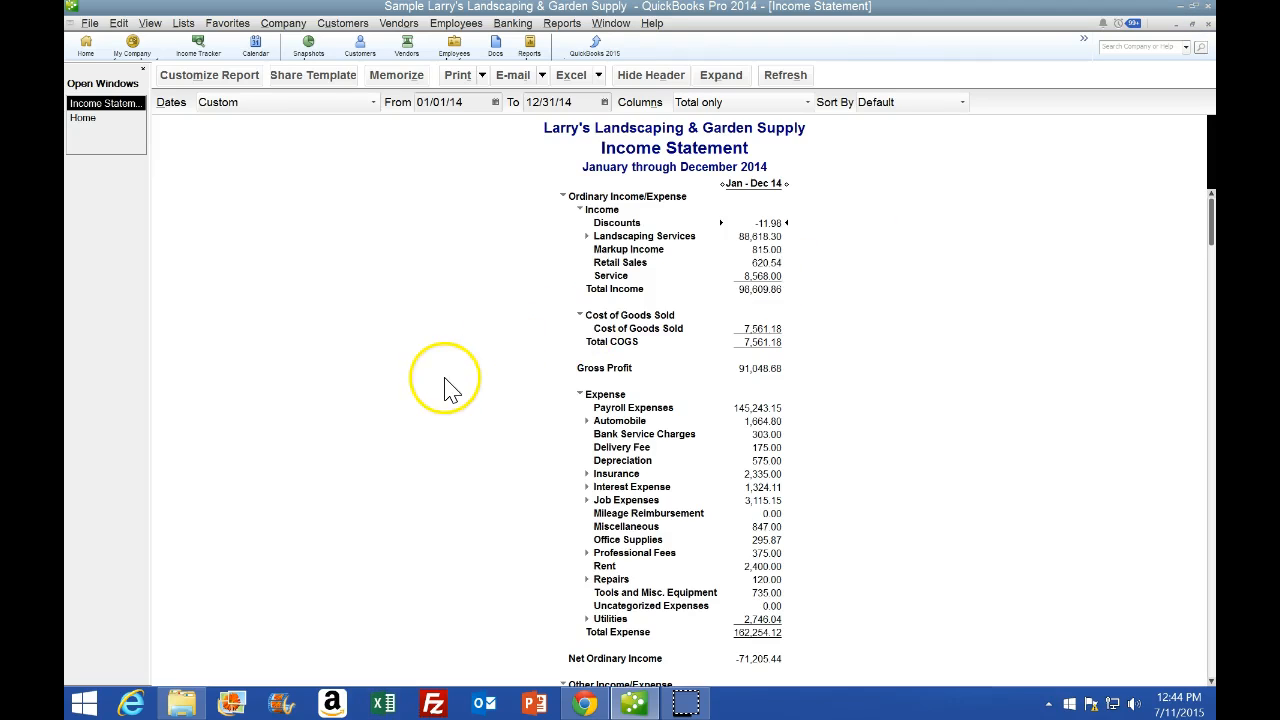
Save the income statement as a PDF in the Desktop's QuickBooks, Week 1, Ch. 3 folder, with a file name beginning "Income Statement 12".
left_click(89, 22)
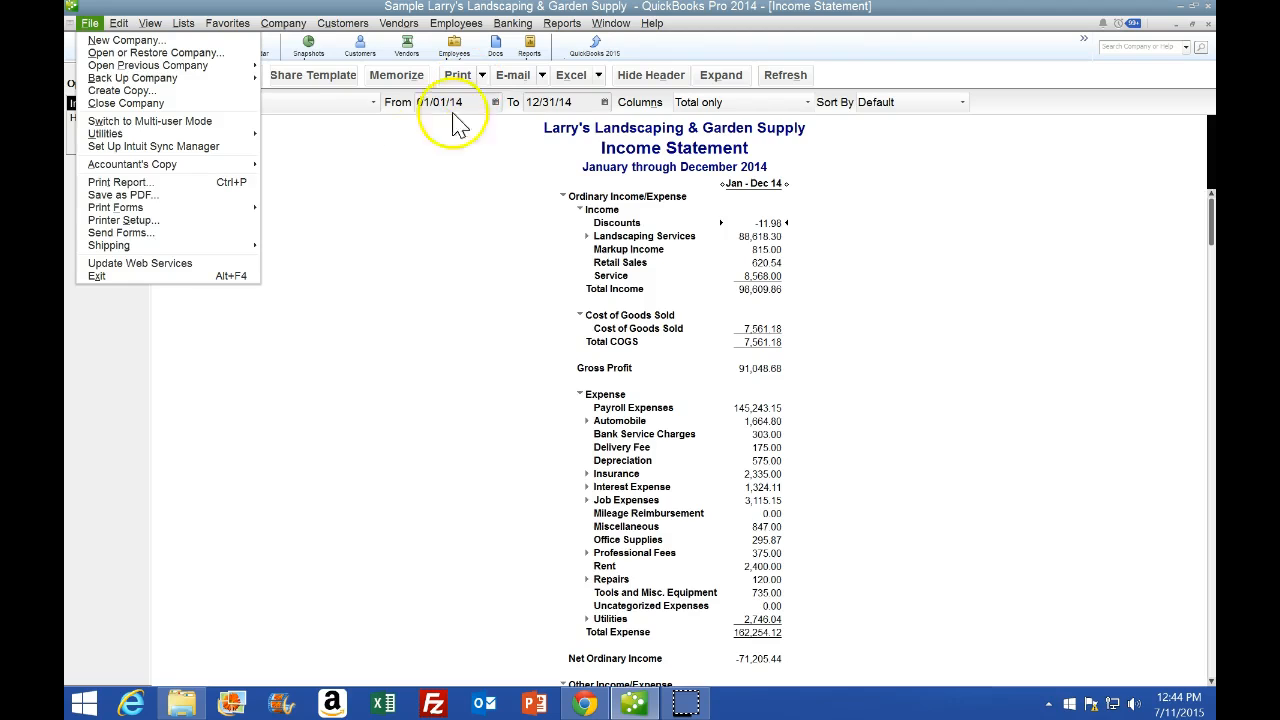
left_click(145, 195)
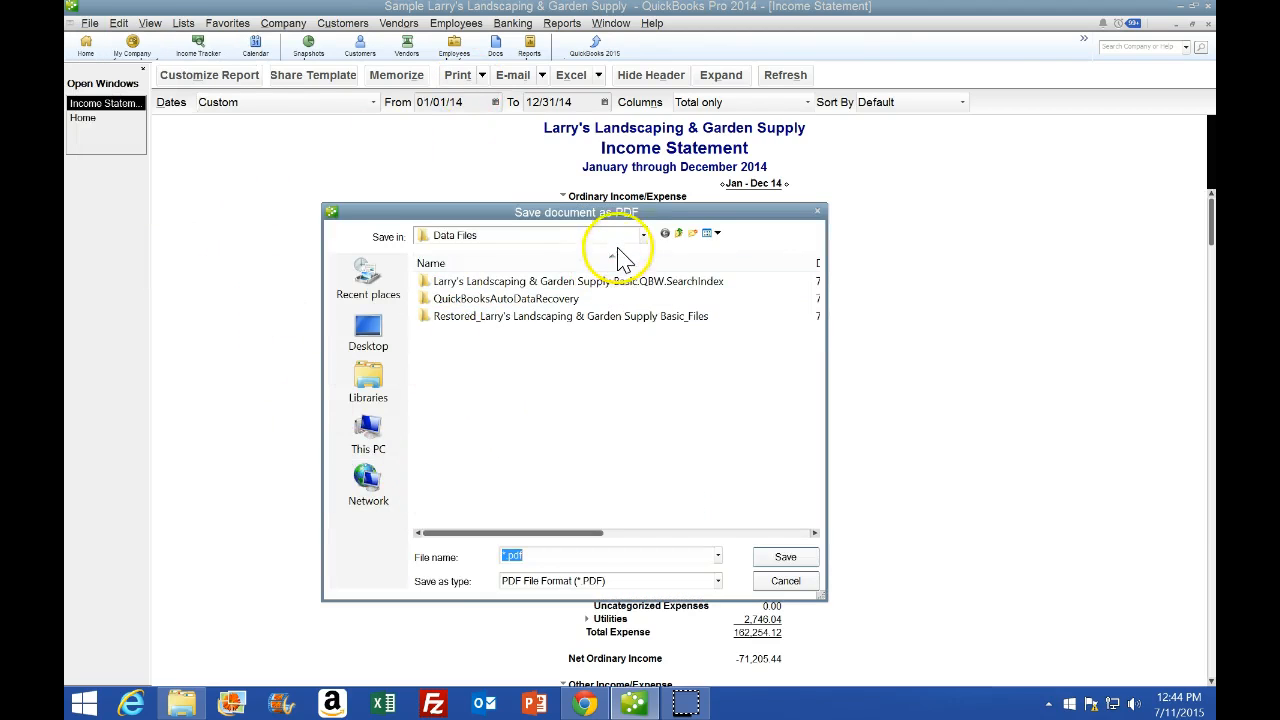
left_click(400, 335)
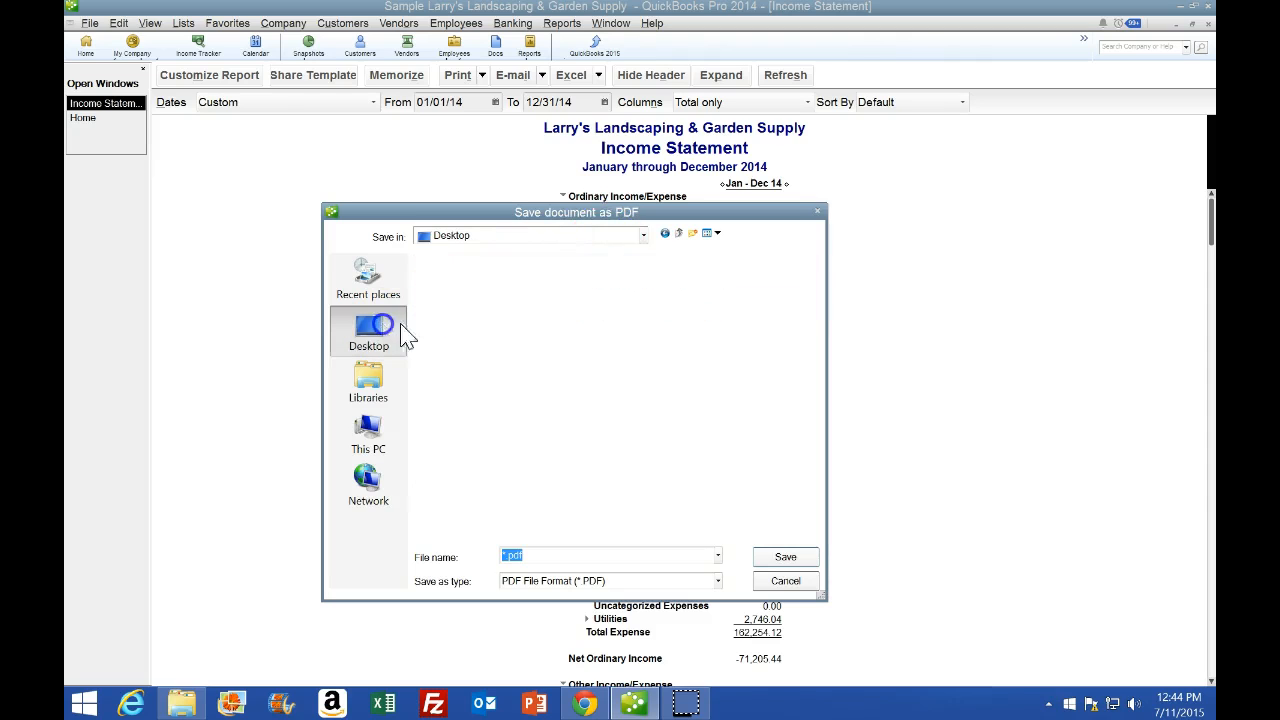
left_click_drag(814, 277, 808, 394)
left_click(508, 396)
left_click(445, 316)
left_click(450, 316)
double_click(505, 319)
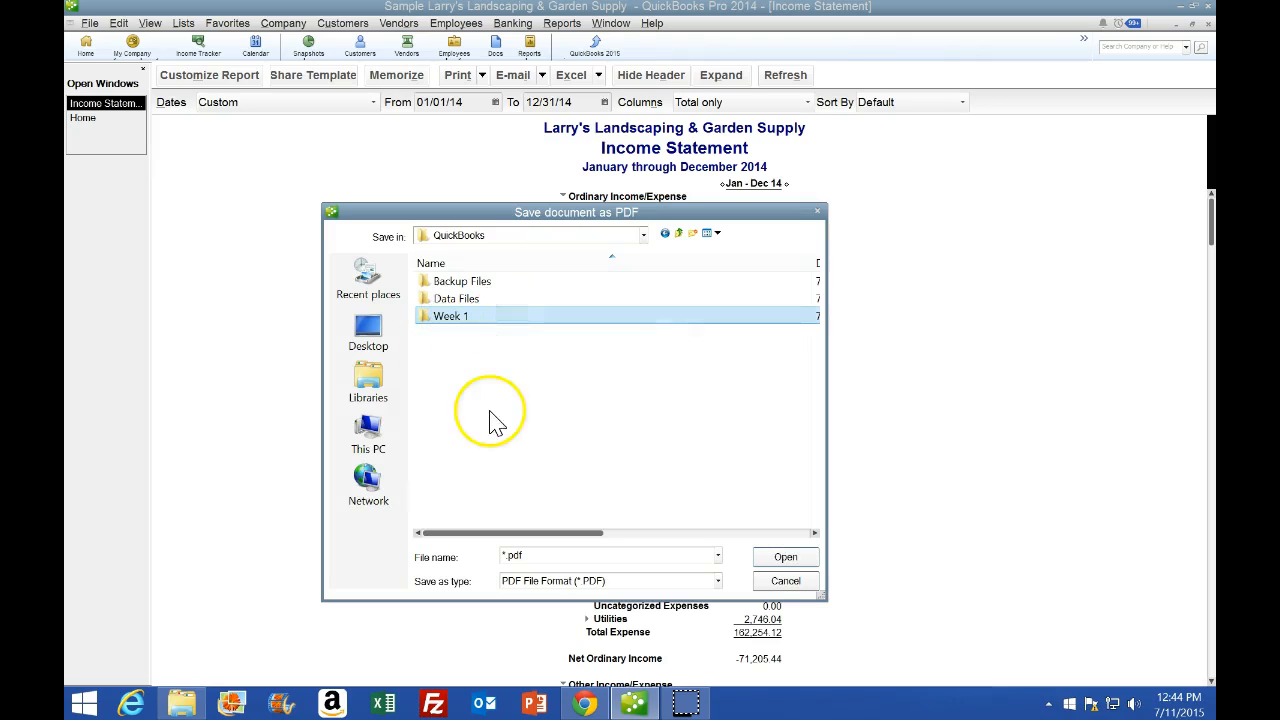
double_click(457, 318)
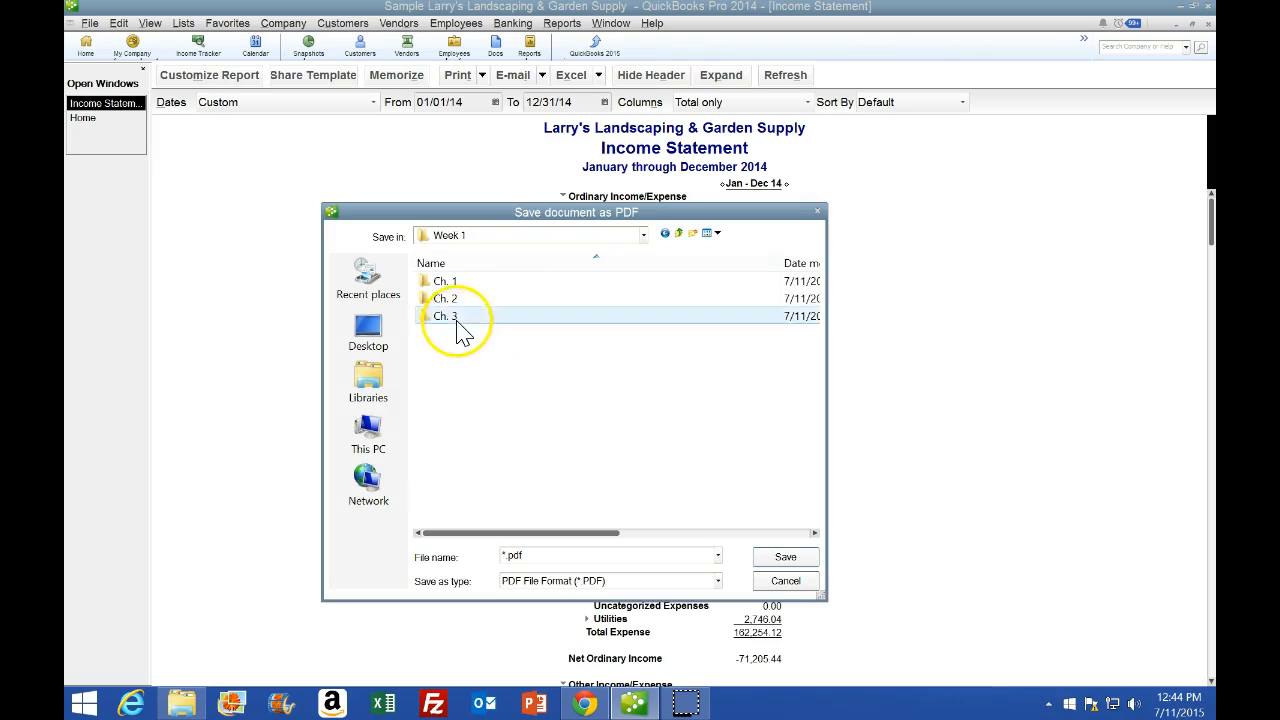
left_click(507, 551)
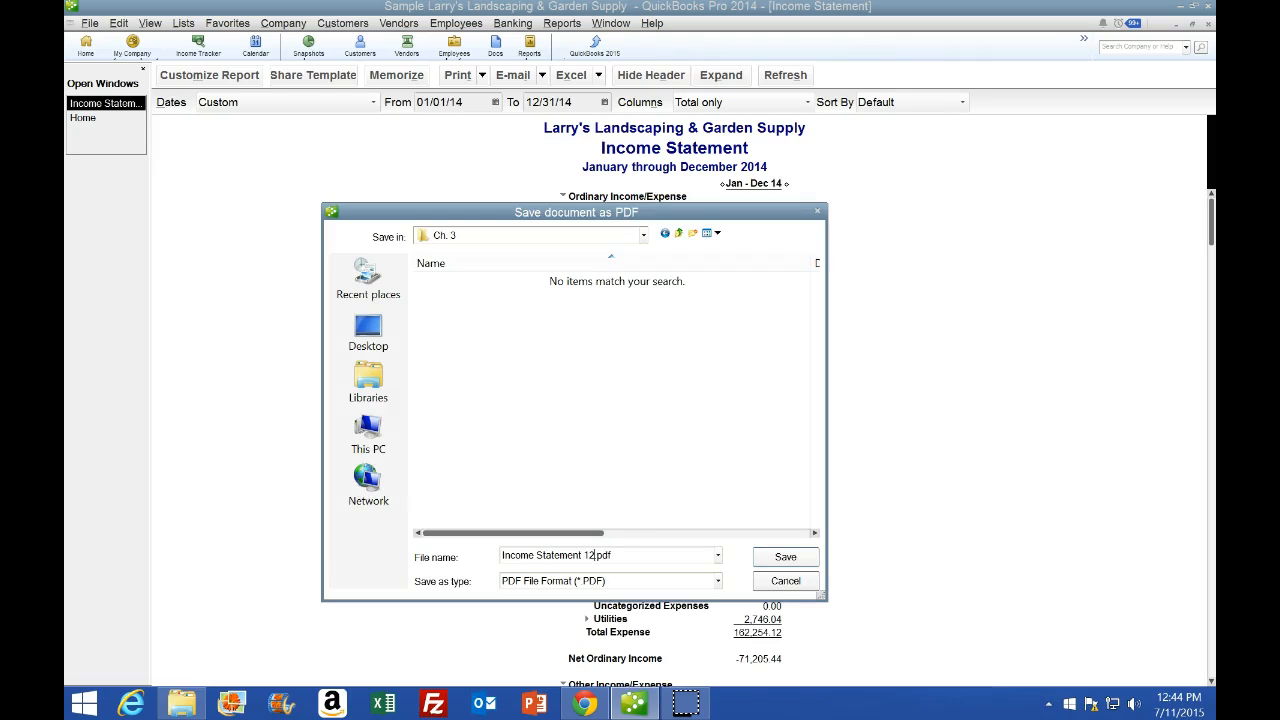
left_click(782, 560)
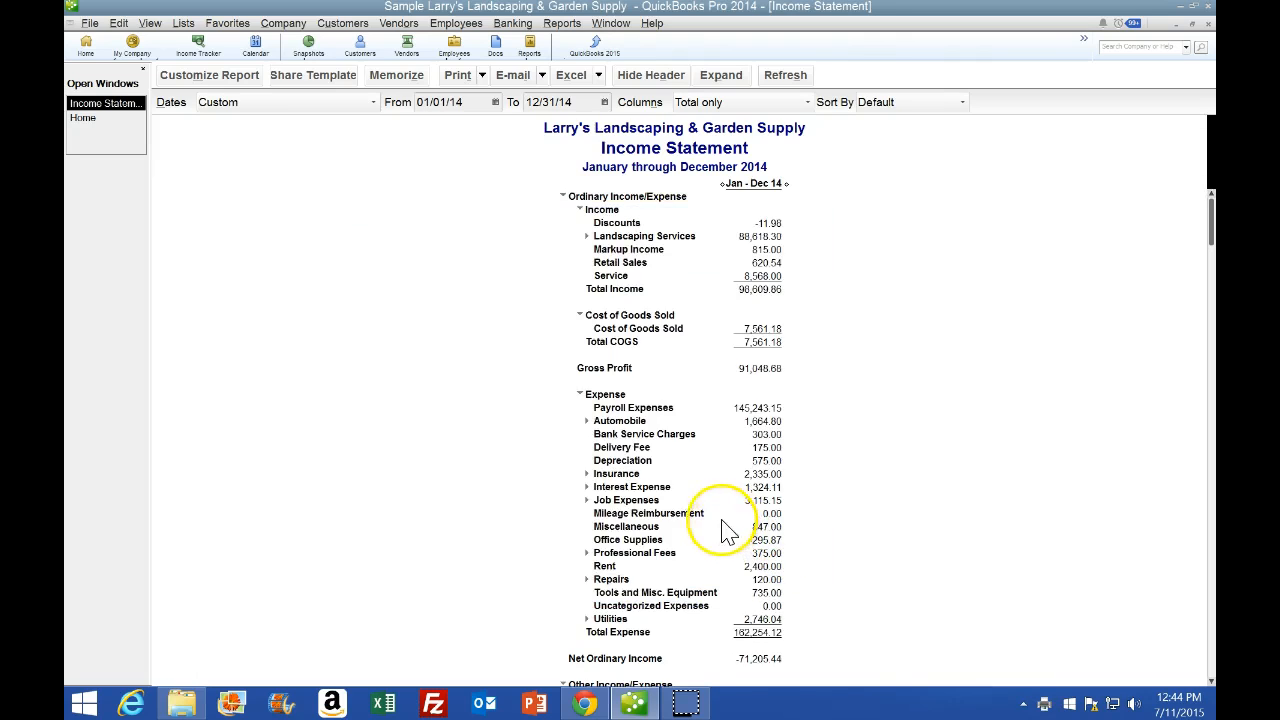
Read the textbook's page 47 steps 1 to 3 on creating a comparative income statement in Chrome, and return to QuickBooks.
left_click(584, 703)
scroll(540, 470, "down", 4)
scroll(548, 470, "down", 2)
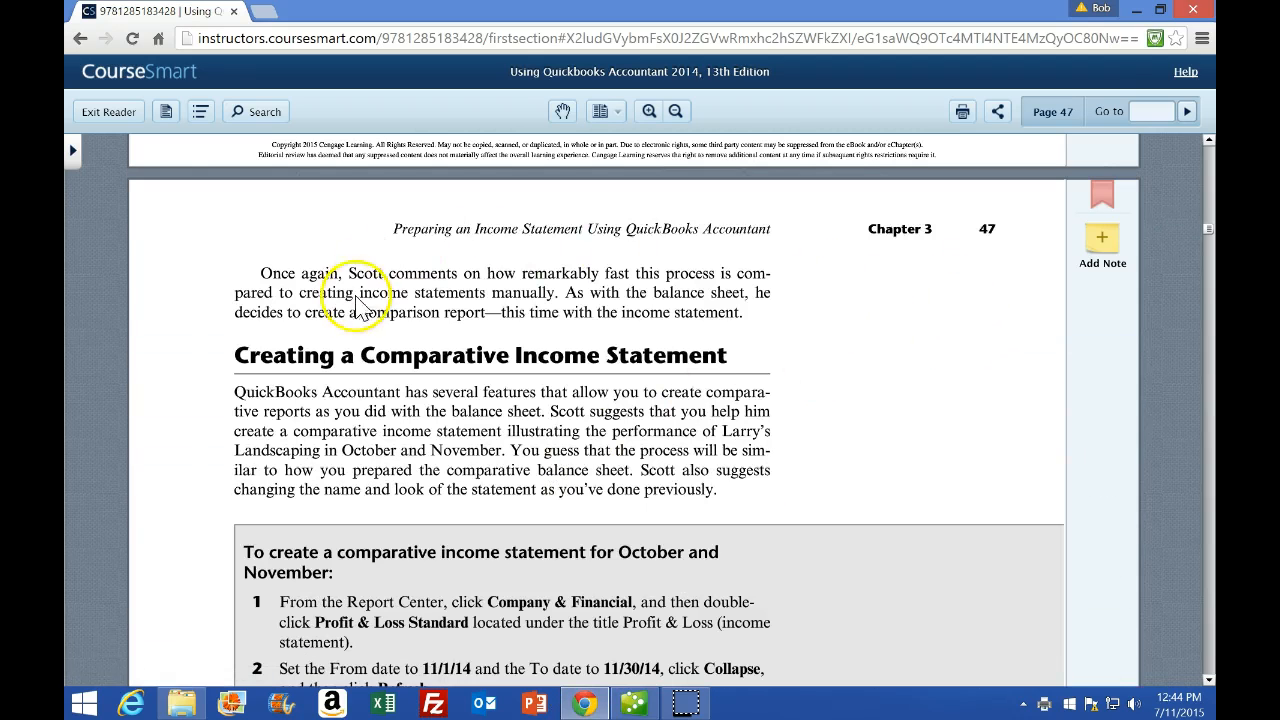
scroll(290, 338, "down", 2)
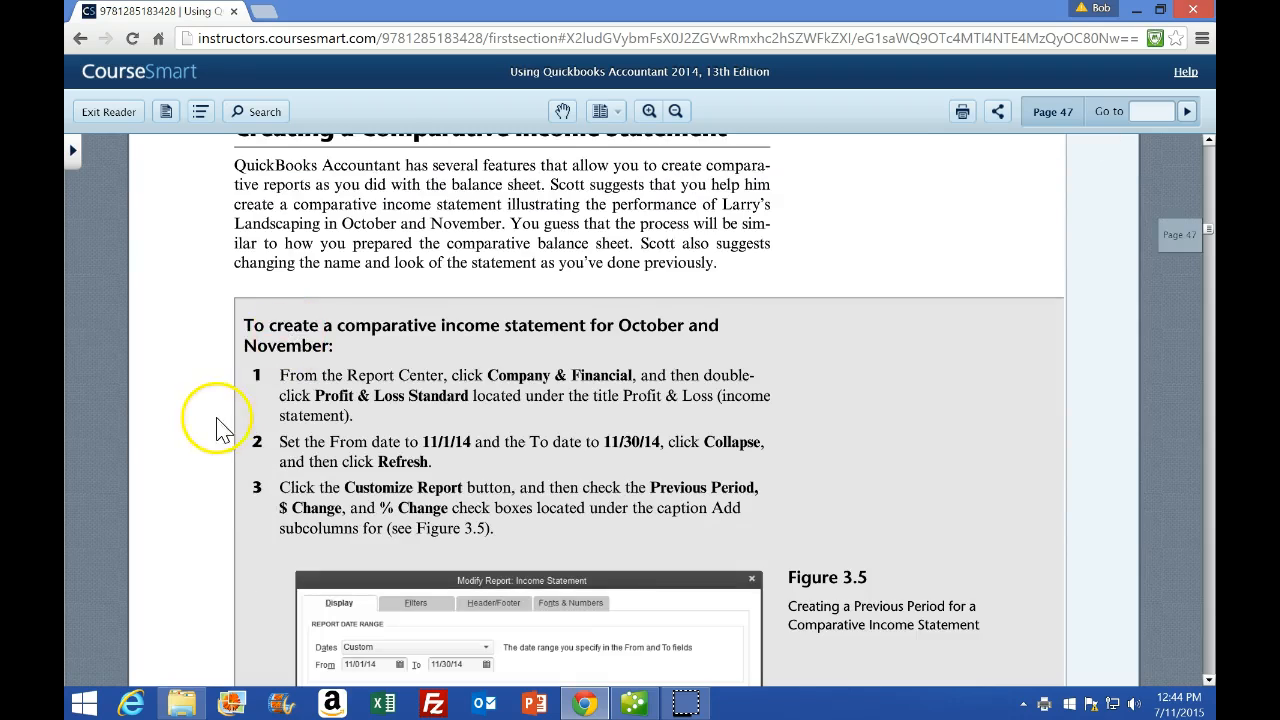
scroll(243, 418, "down", 1)
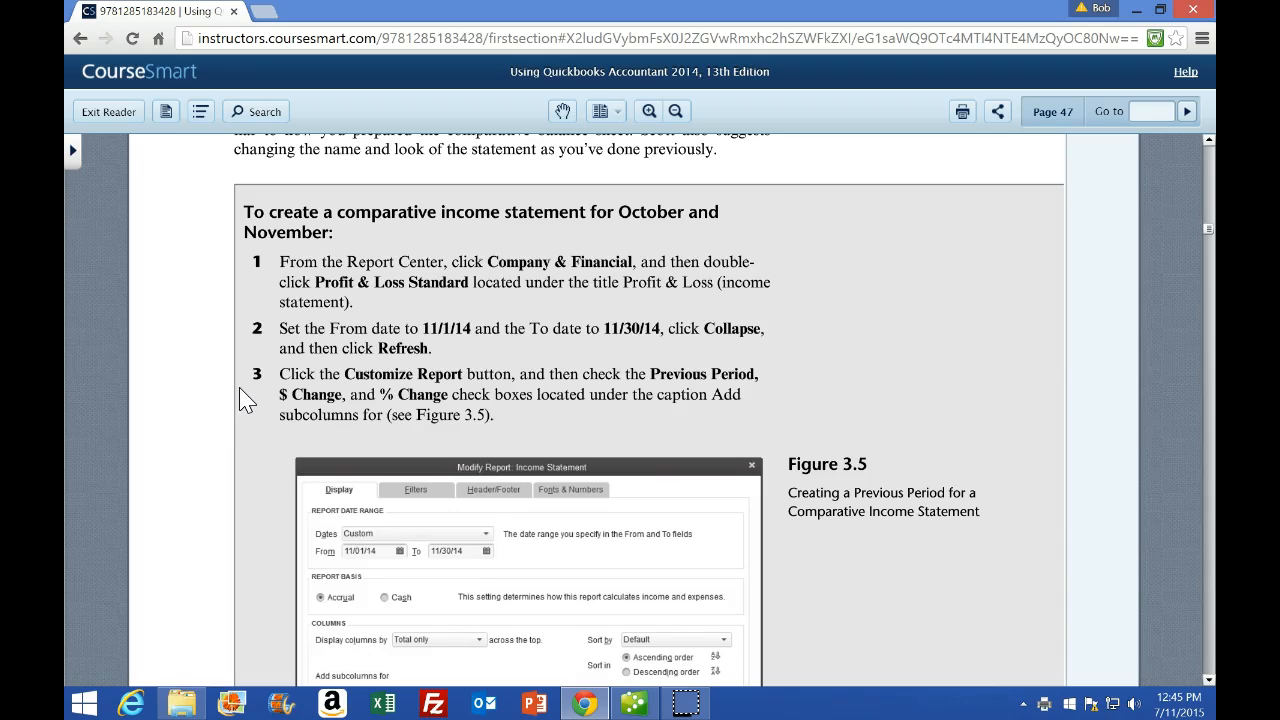
scroll(248, 402, "down", 1)
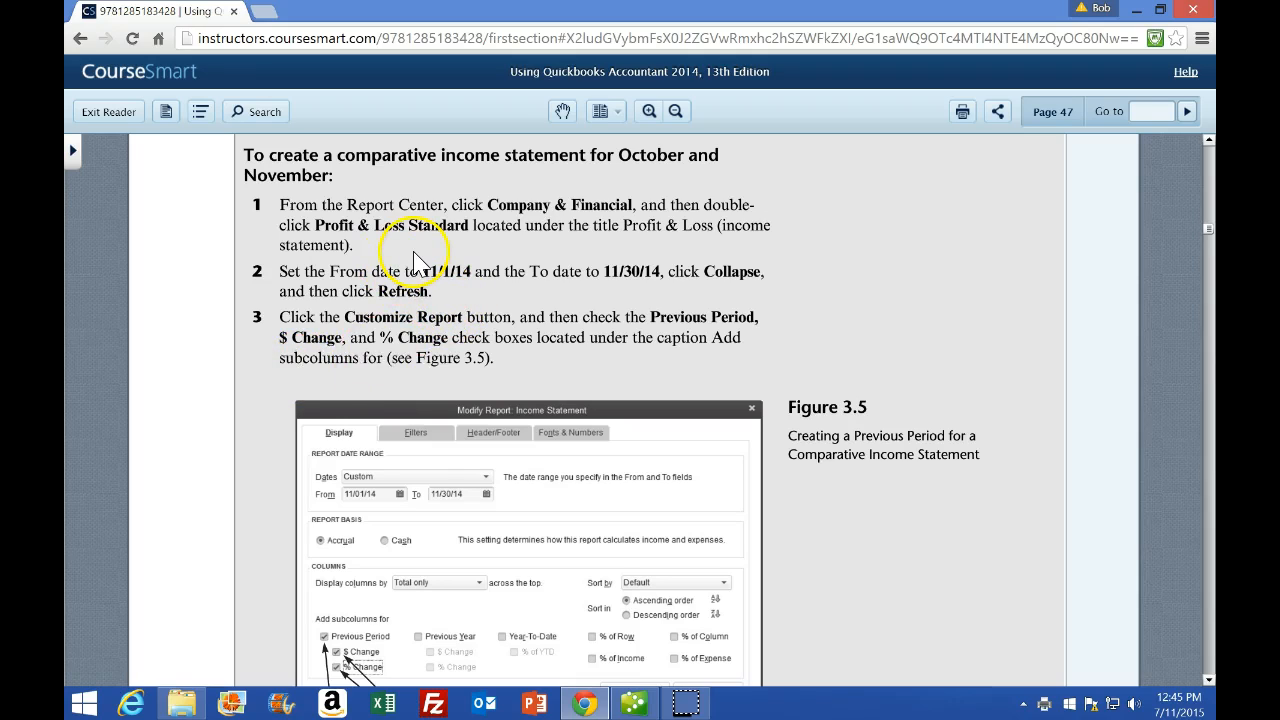
left_click(634, 700)
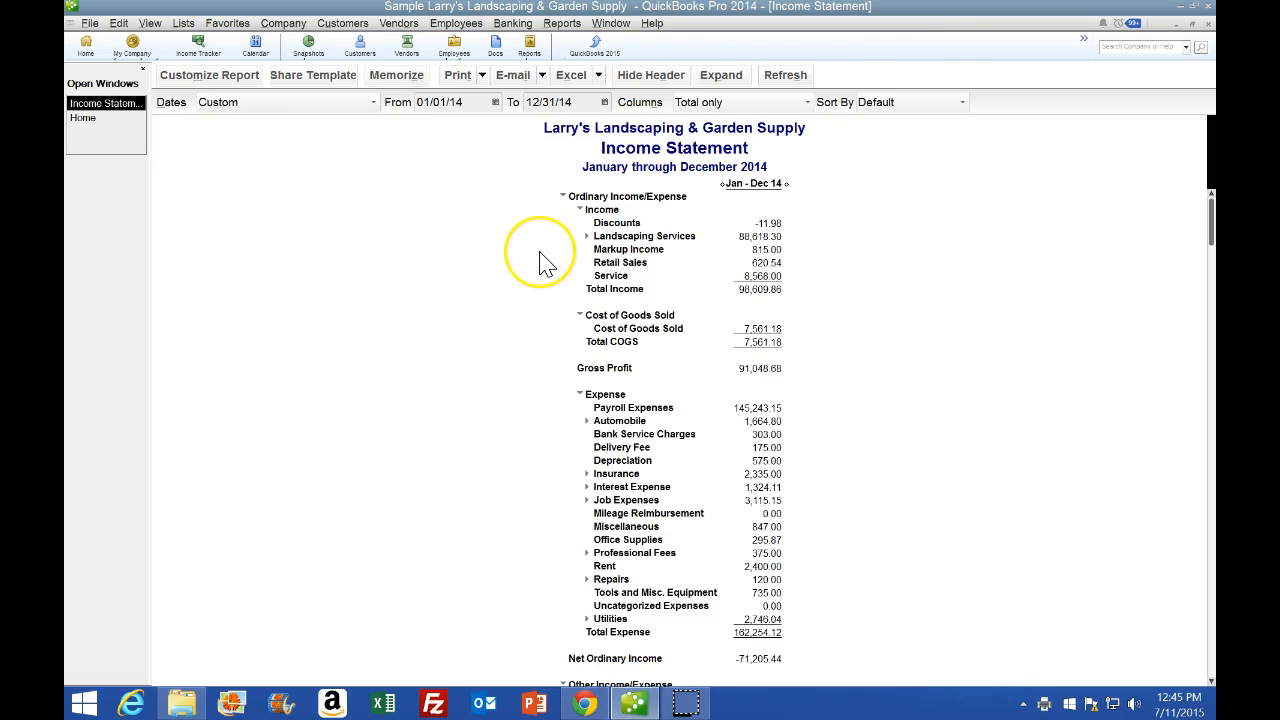
Open the Report Center in list view and run the Profit & Loss Standard report from the Company & Financial category.
left_click(530, 46)
left_click(674, 74)
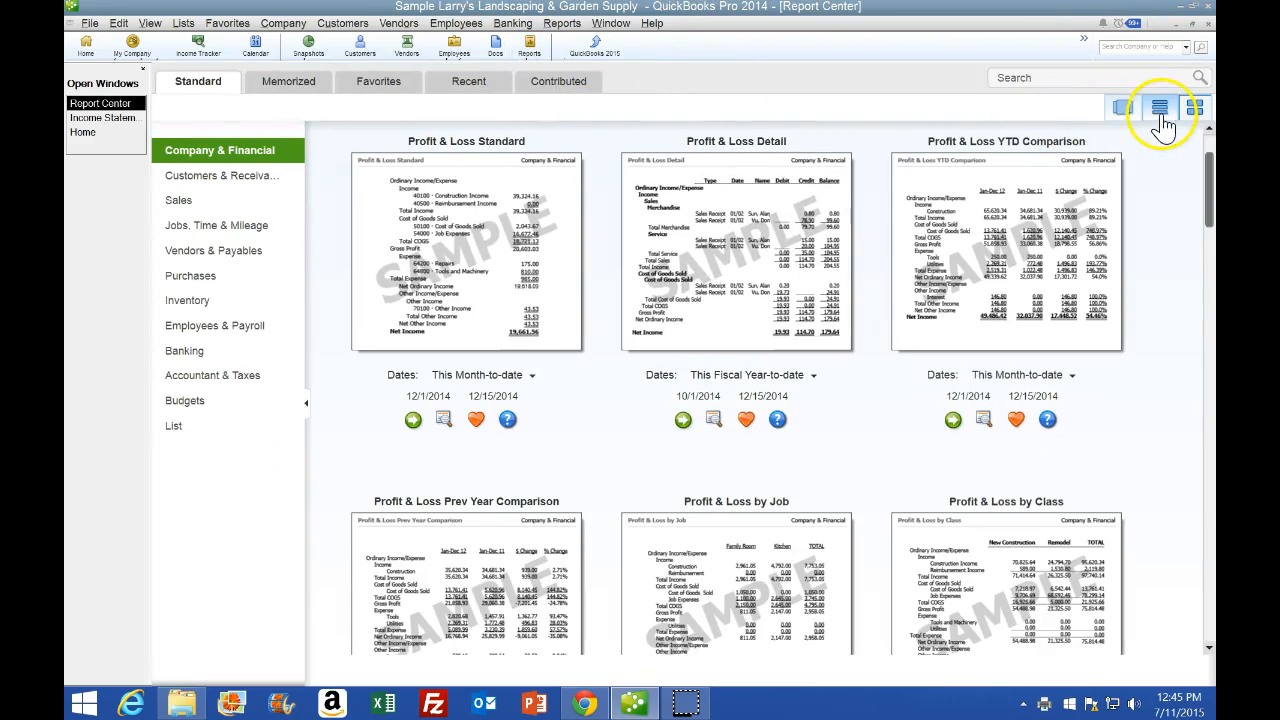
left_click(1163, 115)
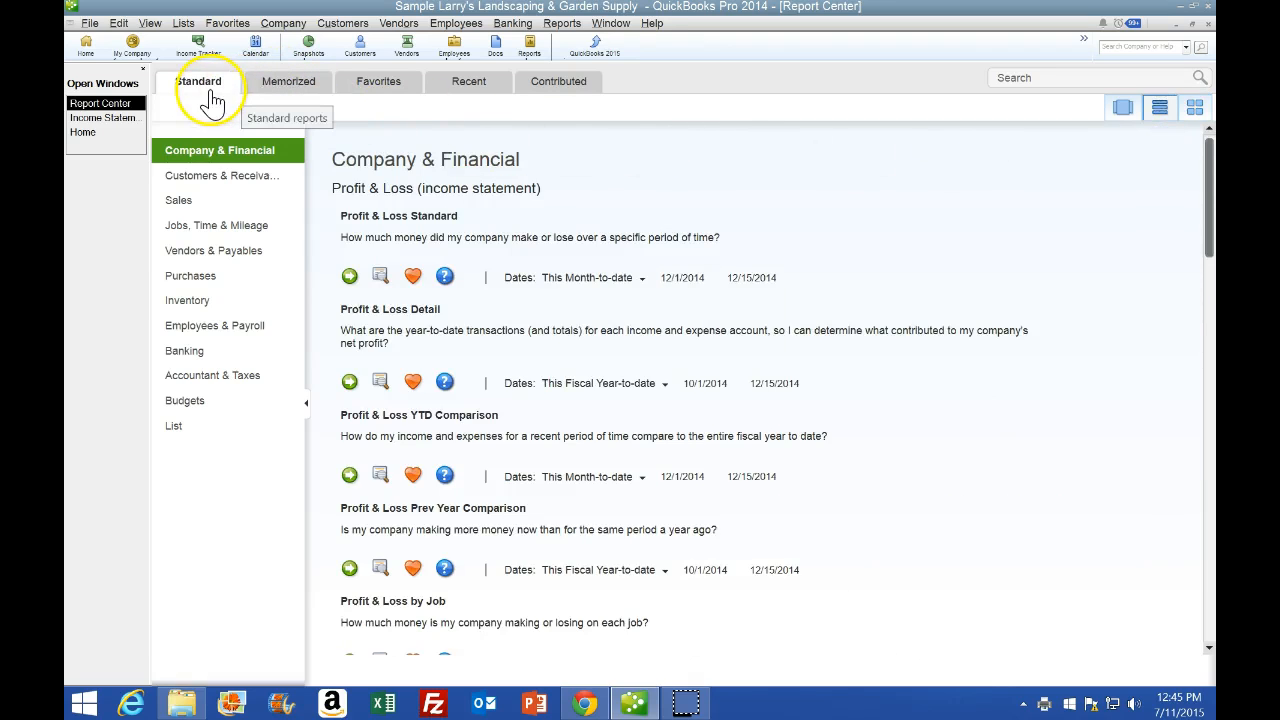
left_click(190, 149)
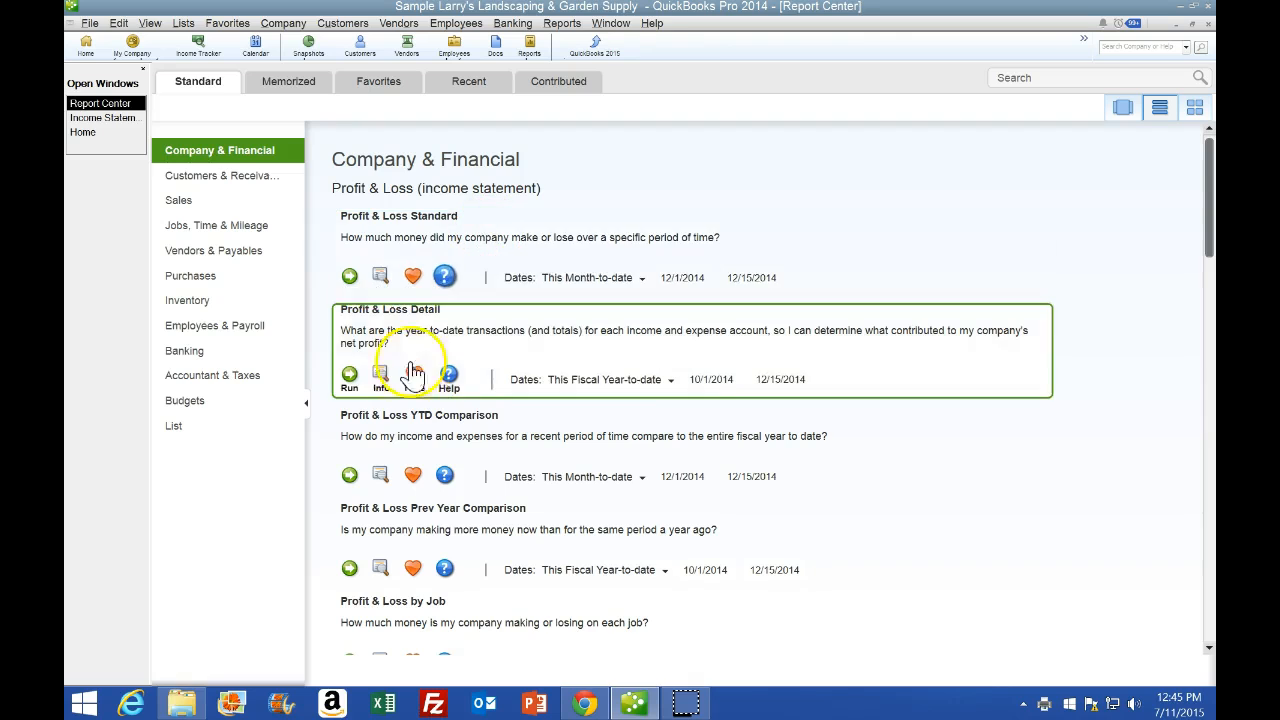
left_click(350, 270)
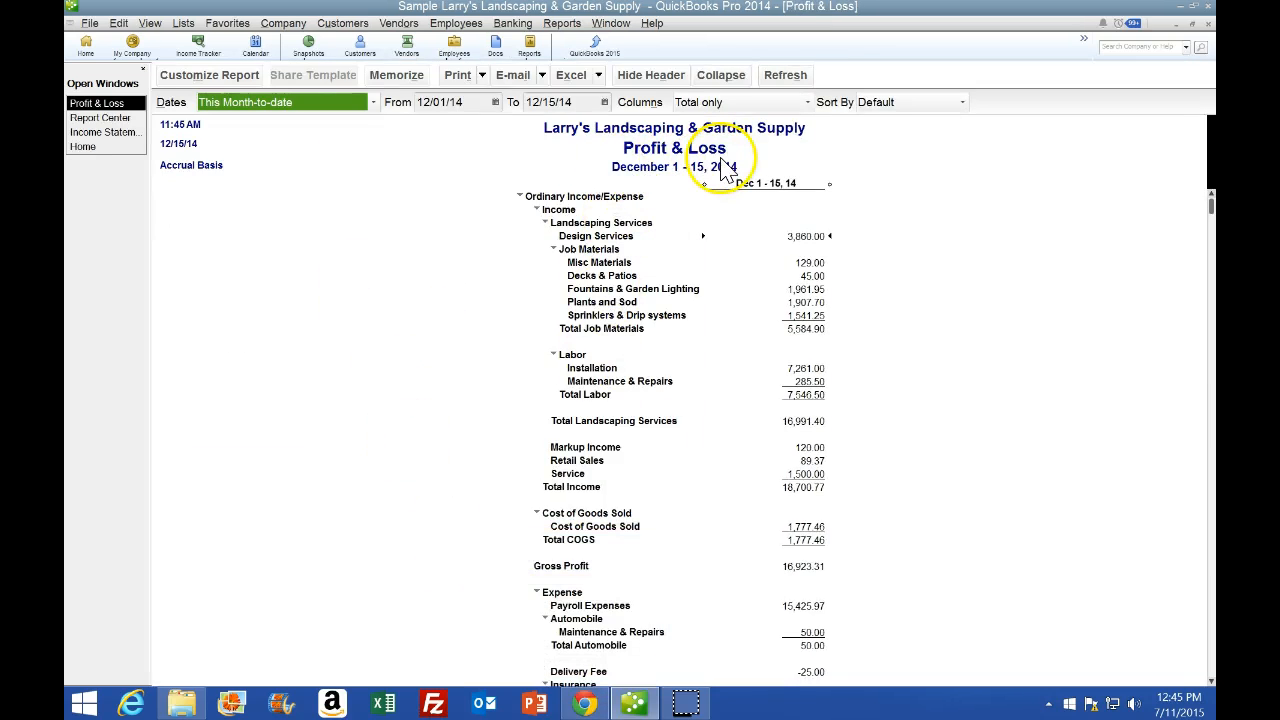
Check step 2 of the textbook in Chrome and set the QuickBooks Profit & Loss report's date range from 11/01/14 to 11/30/14.
left_click(587, 703)
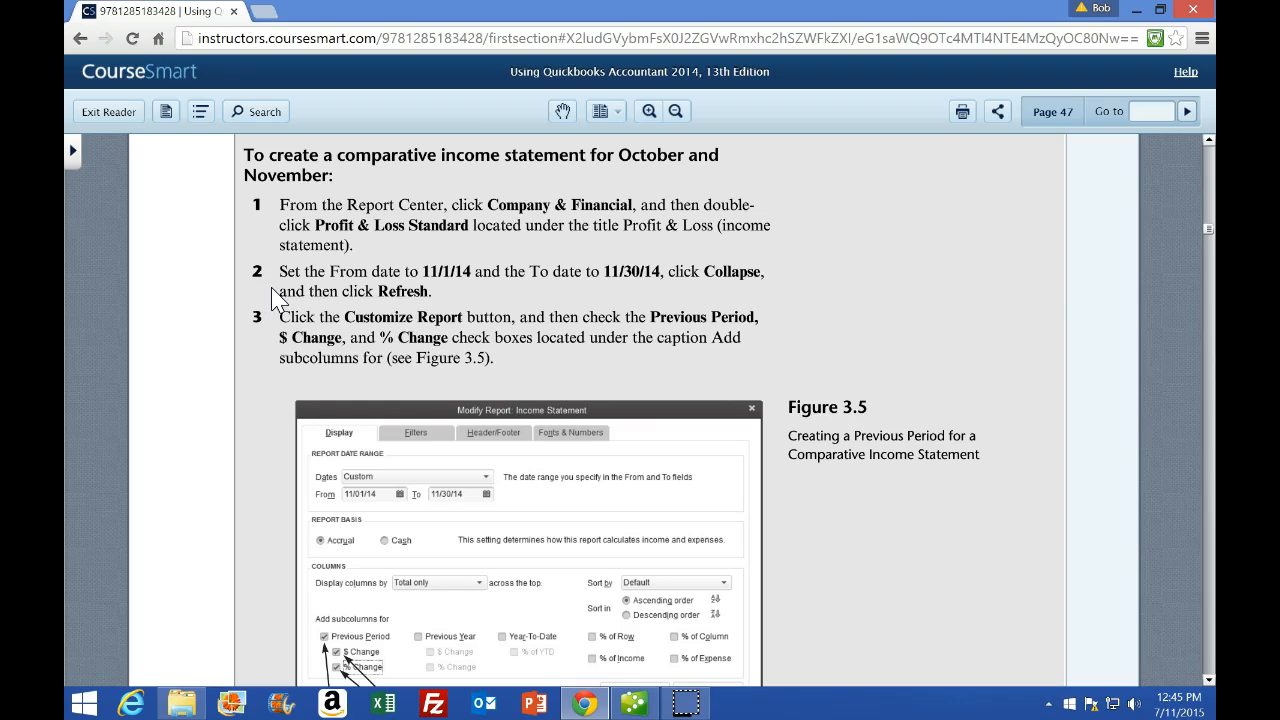
left_click(633, 703)
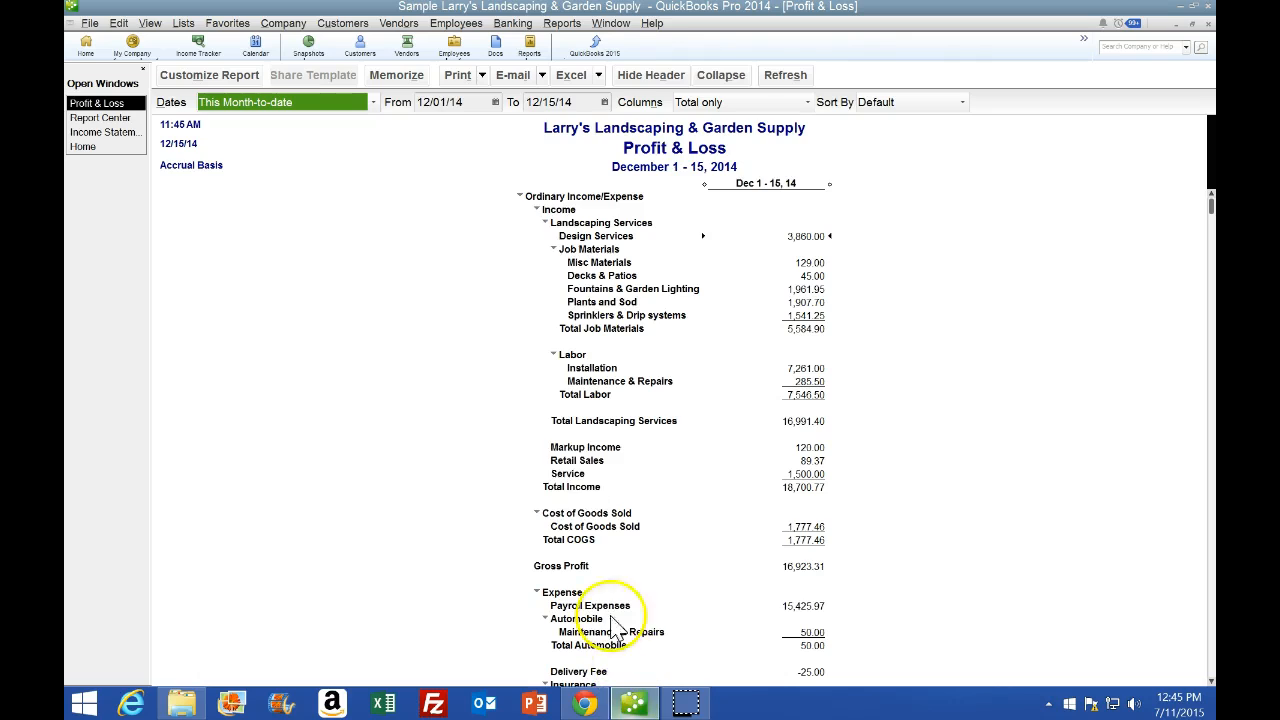
key("Tab")
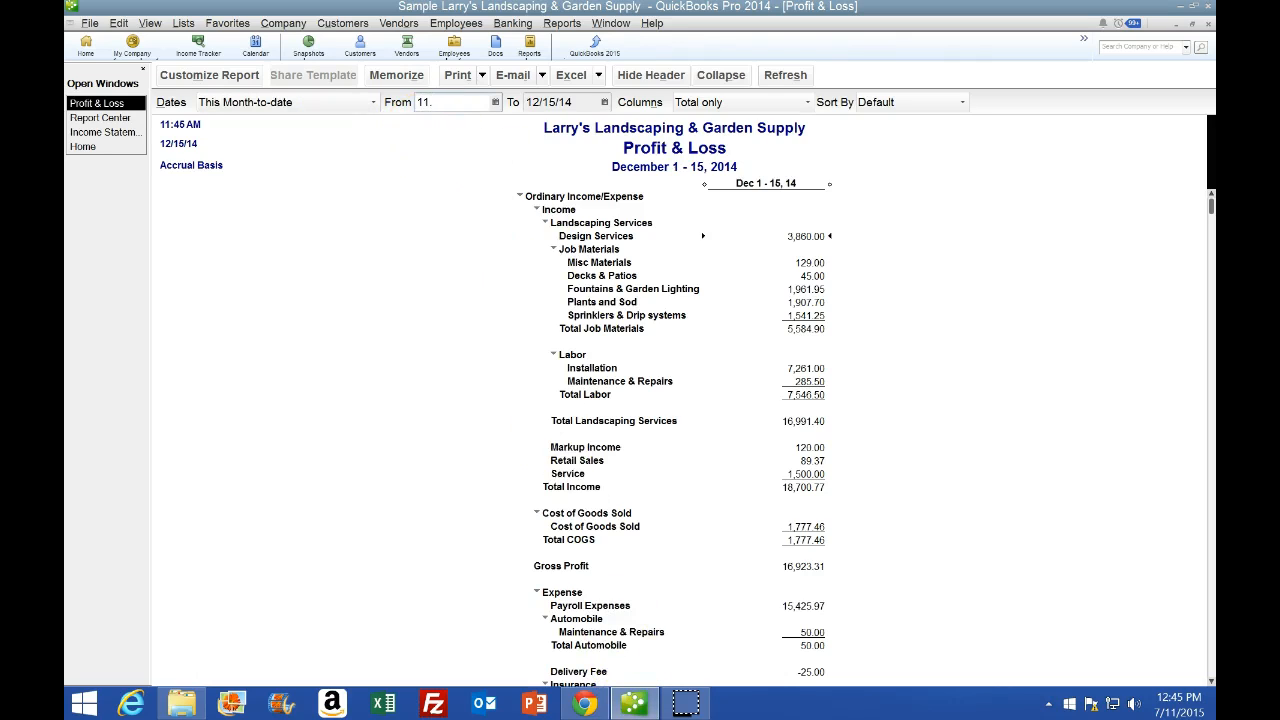
type("11/01/14")
key("Tab")
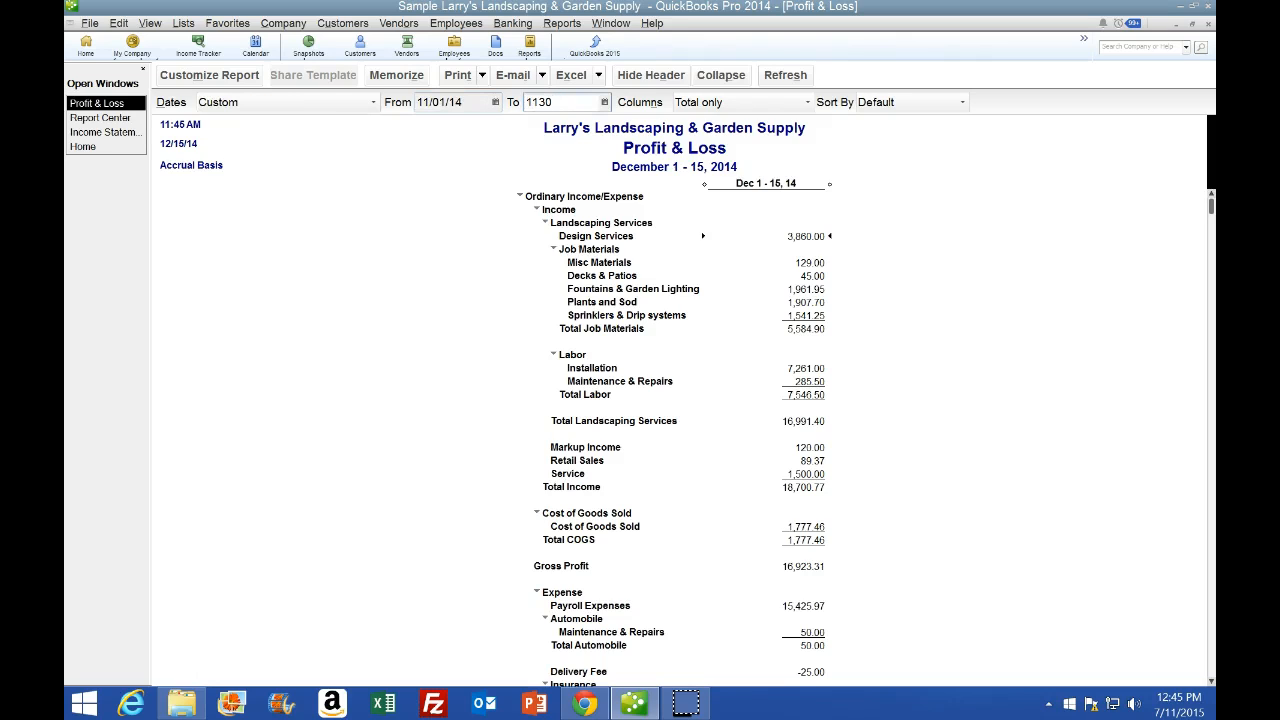
key("Tab")
left_click(470, 265)
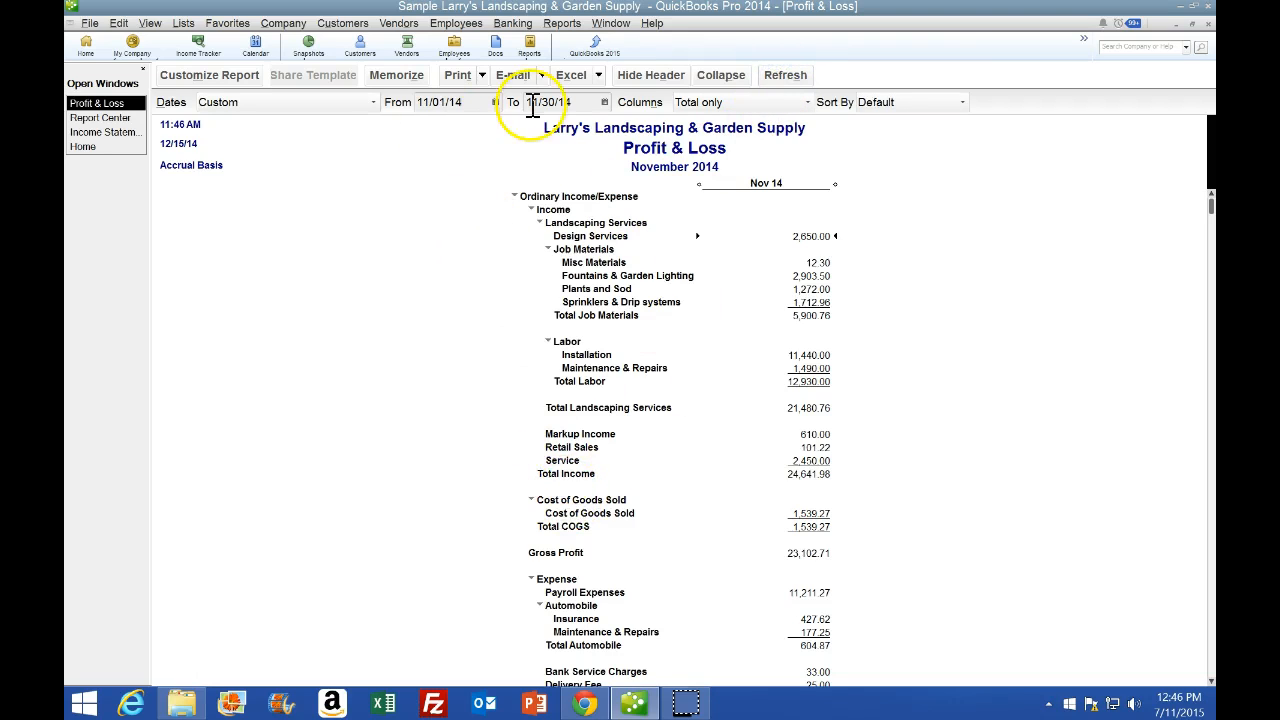
Recheck textbook step 2 in Chrome, and collapse the November Profit & Loss report in QuickBooks to its main accounts.
left_click(588, 702)
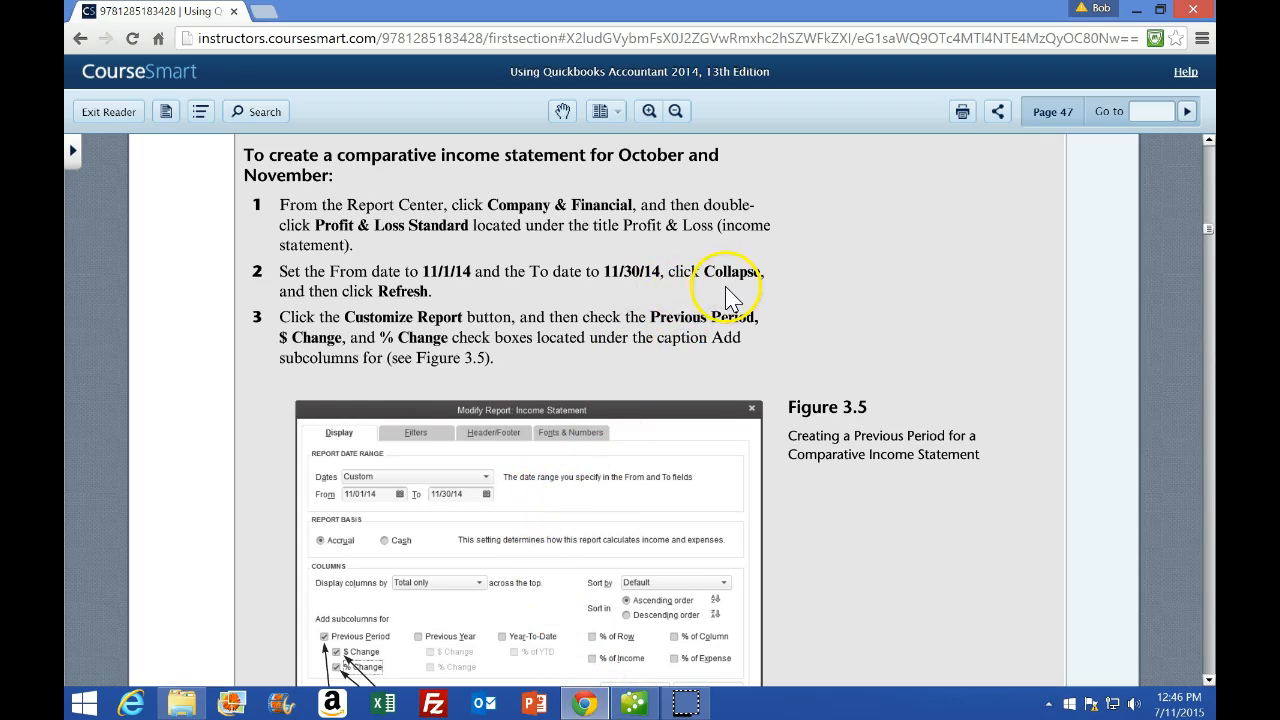
left_click(634, 702)
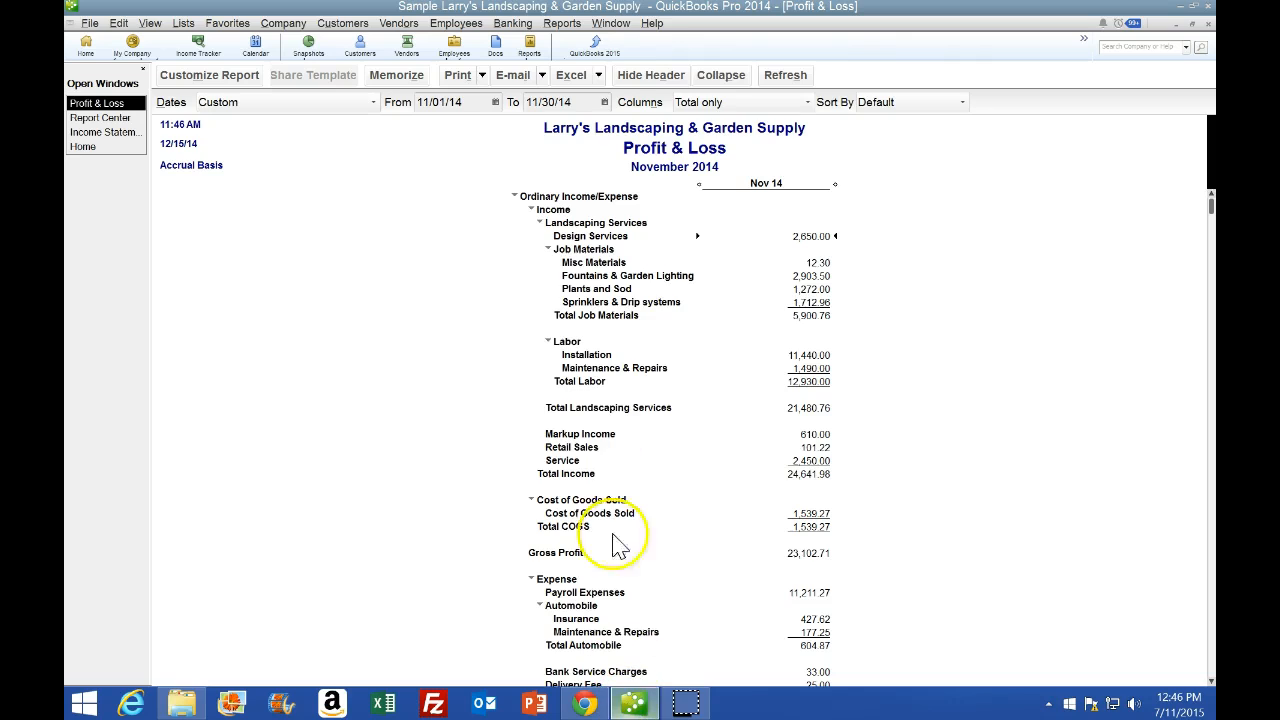
left_click(722, 76)
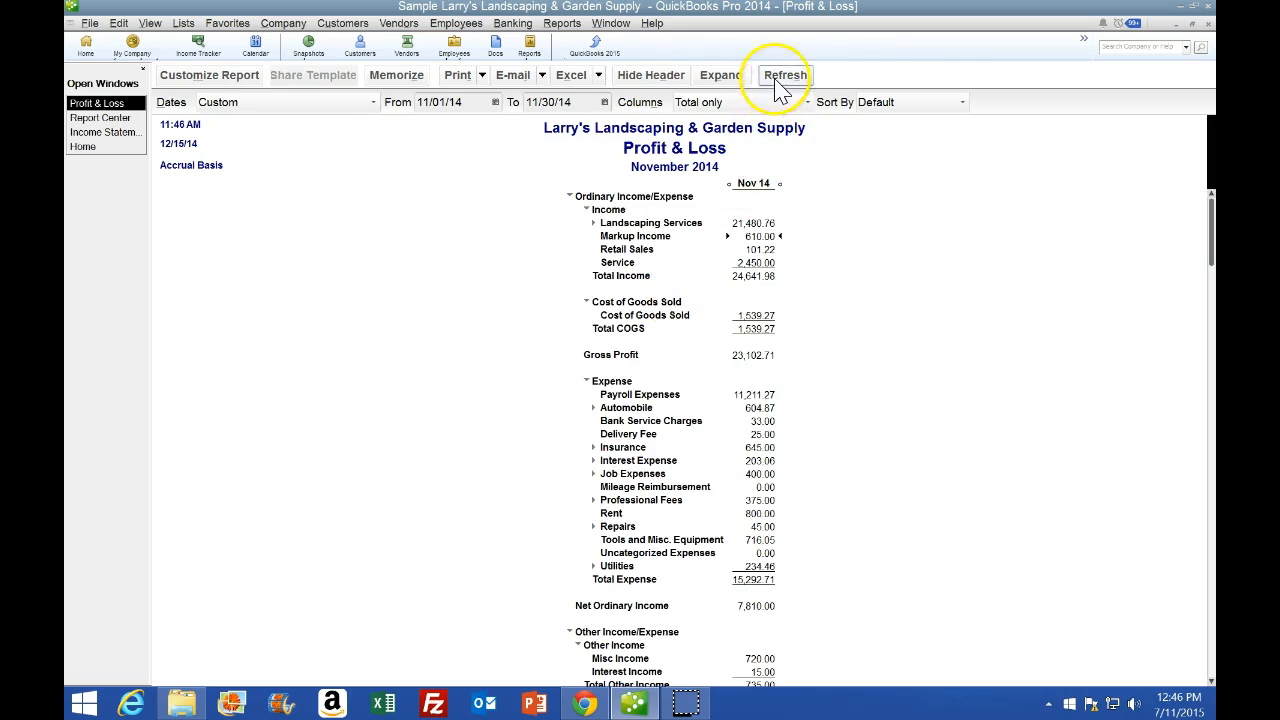
Following textbook Figure 3.5 in Chrome, customize the QuickBooks report with Previous Period, $ Change and % Change subcolumns.
left_click(587, 703)
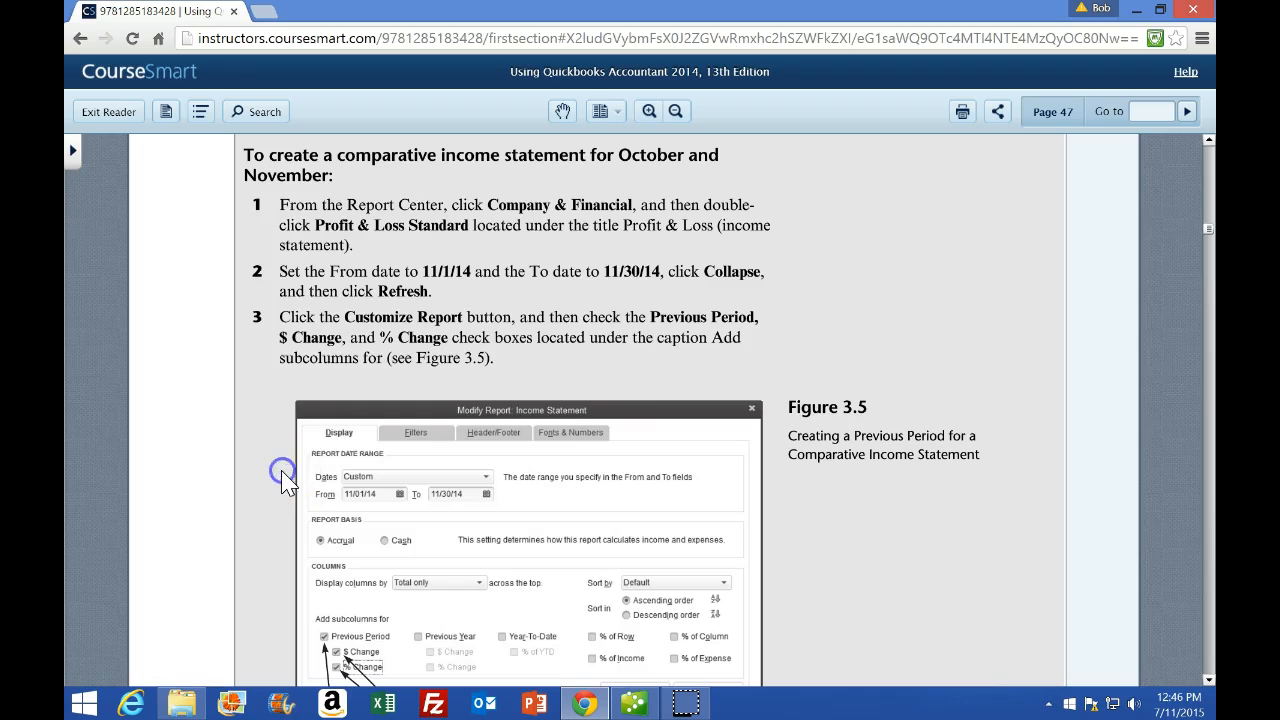
scroll(285, 477, "down", 1)
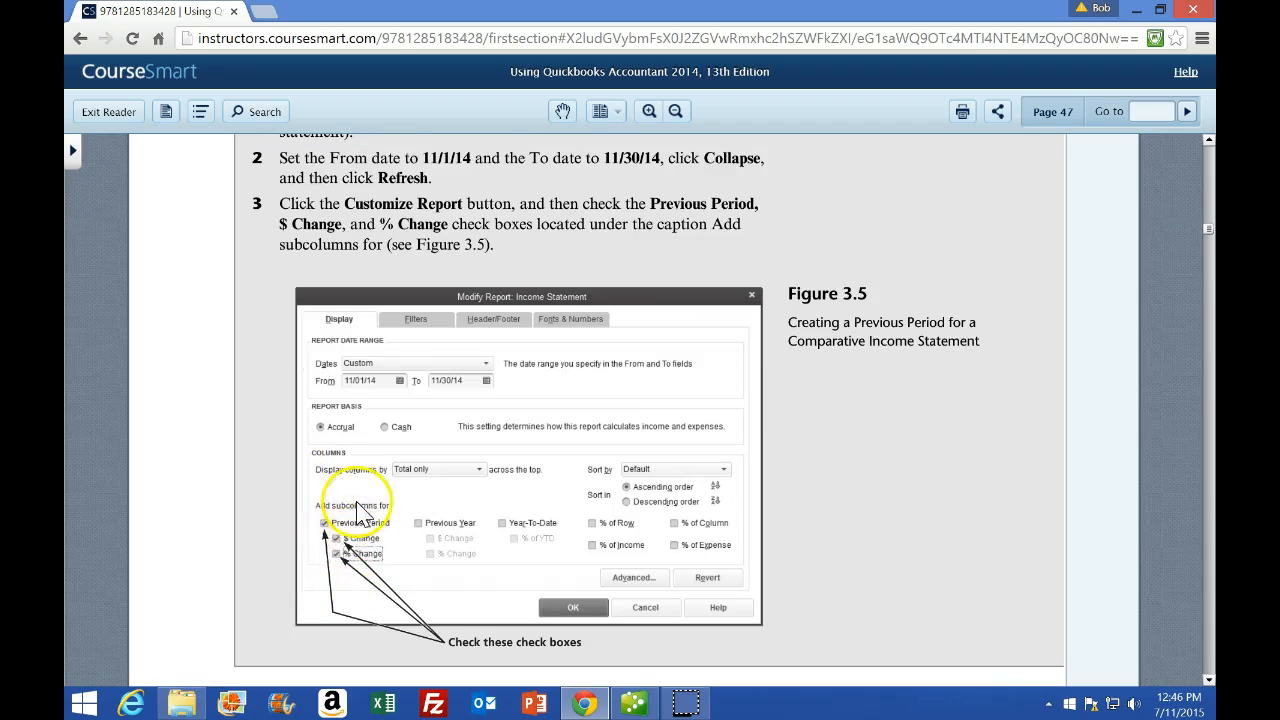
left_click(640, 702)
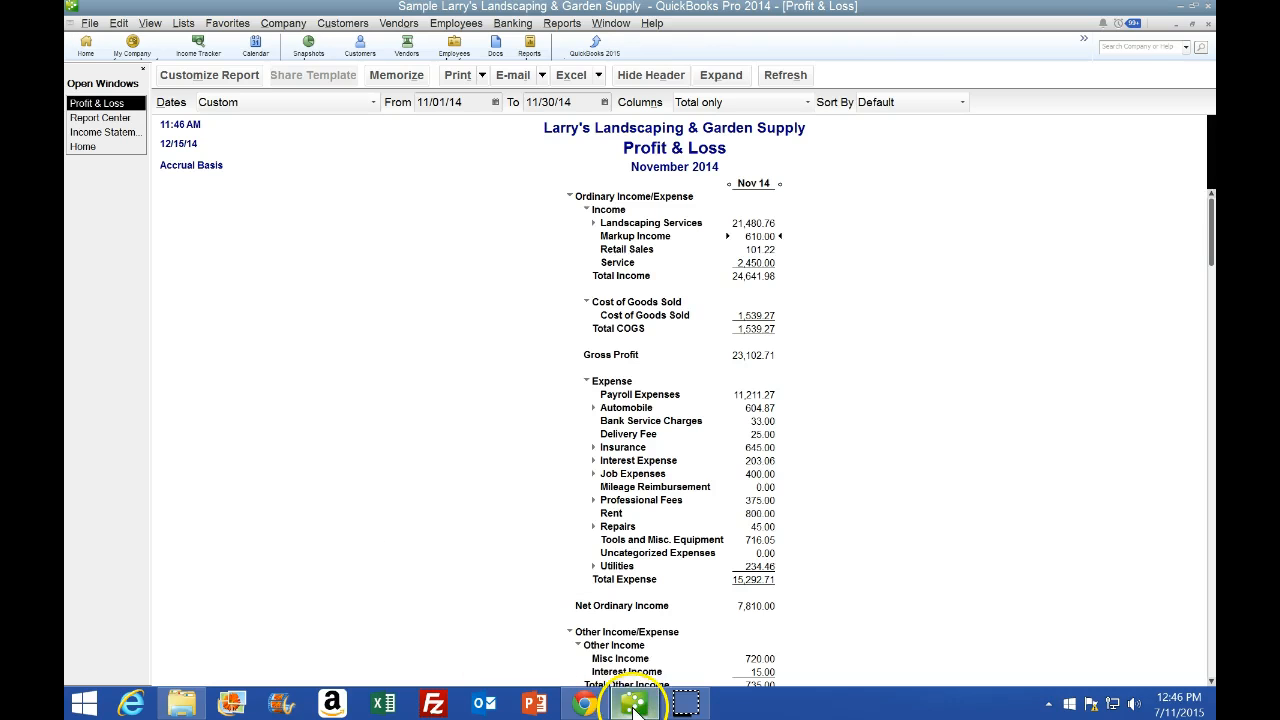
left_click(240, 76)
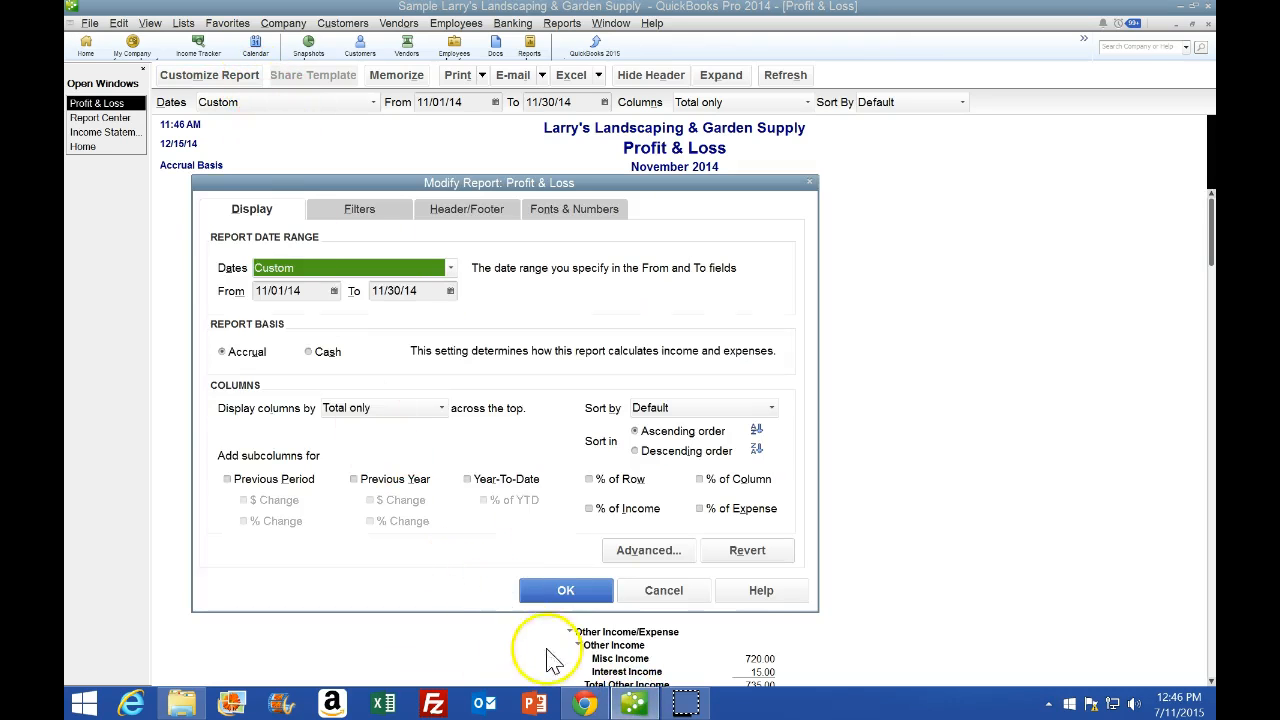
left_click(585, 703)
left_click(585, 703)
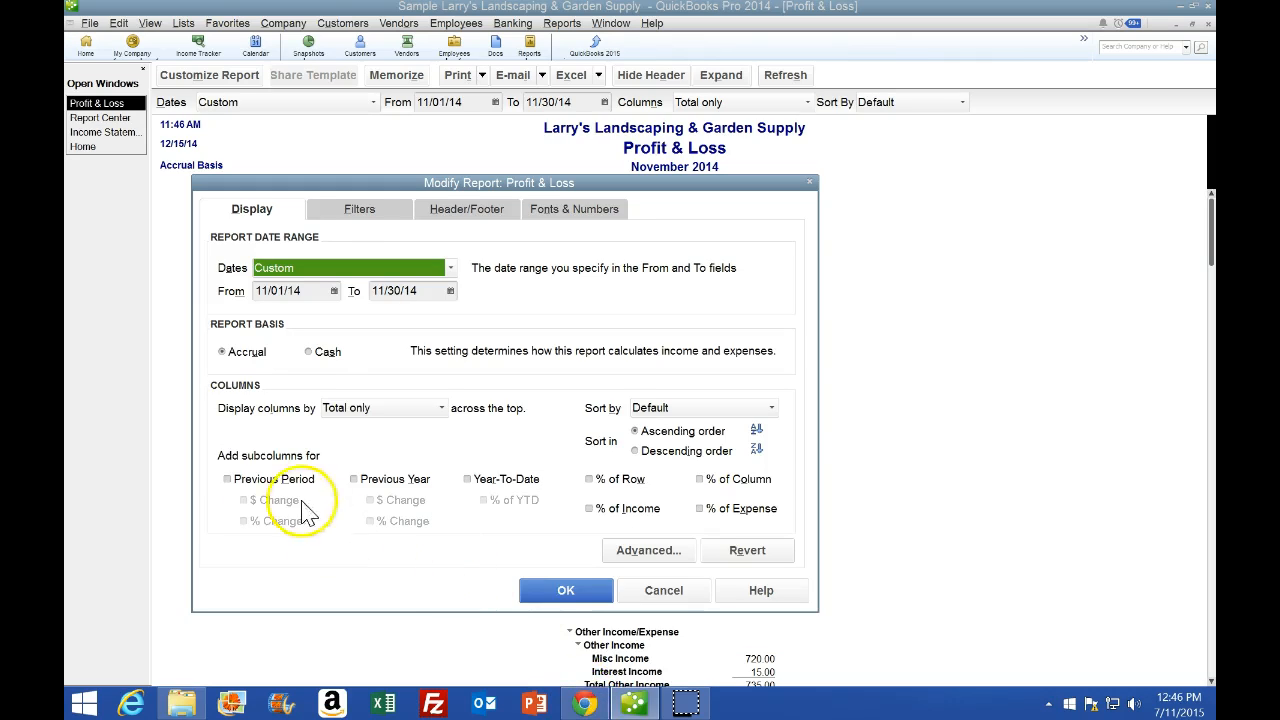
left_click(228, 480)
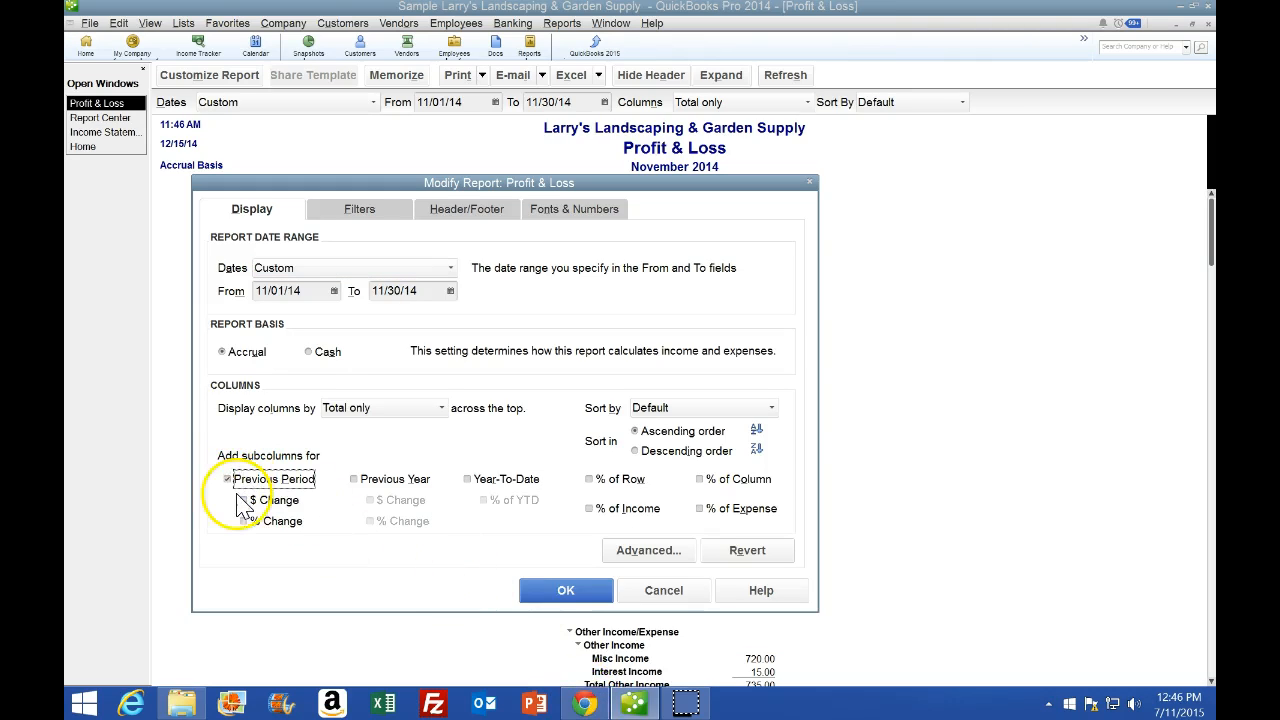
left_click(244, 501)
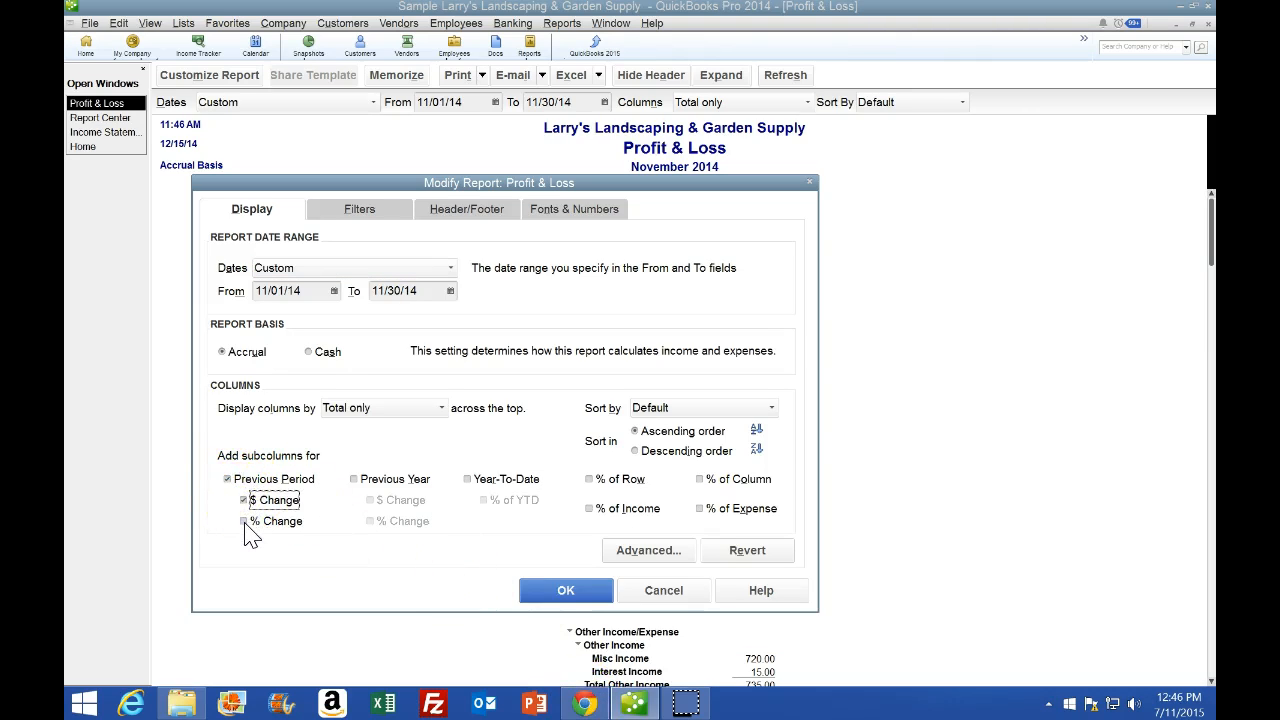
Read textbook steps 4 and 5 in Chrome, and exclude Date Prepared, Time Prepared and Report Basis from the QuickBooks report header.
left_click(585, 702)
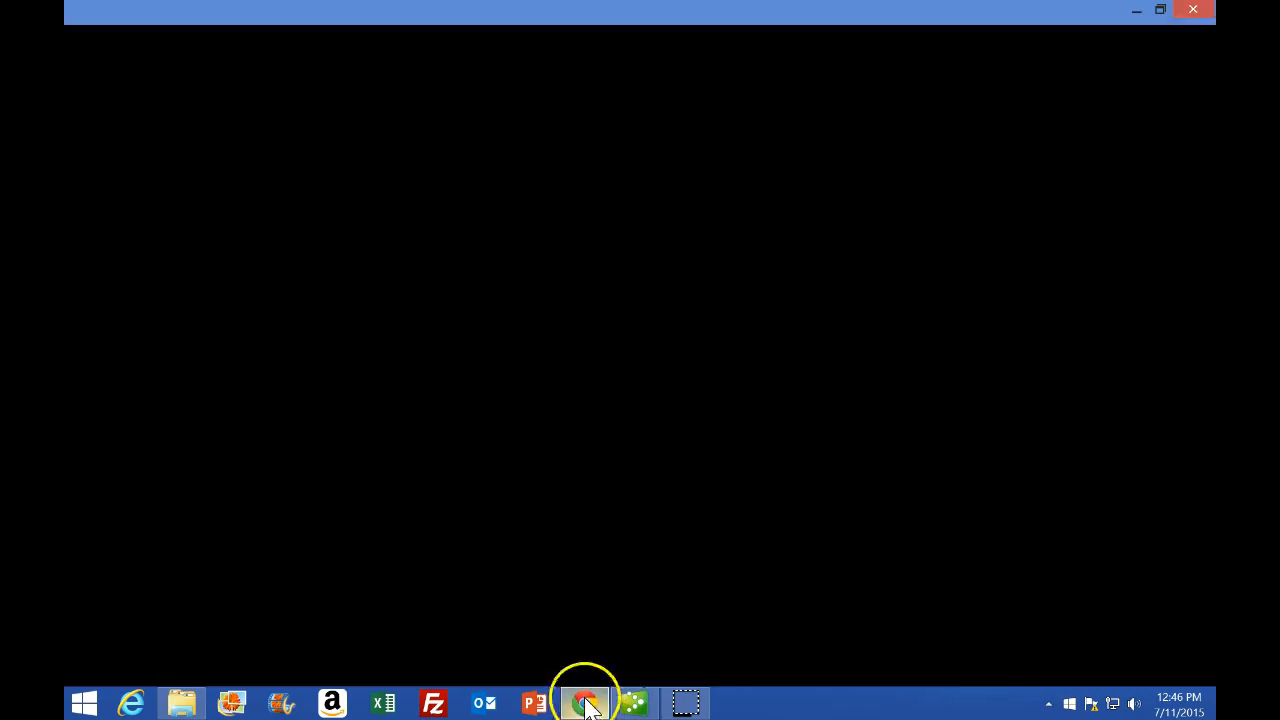
scroll(424, 437, "down", 5)
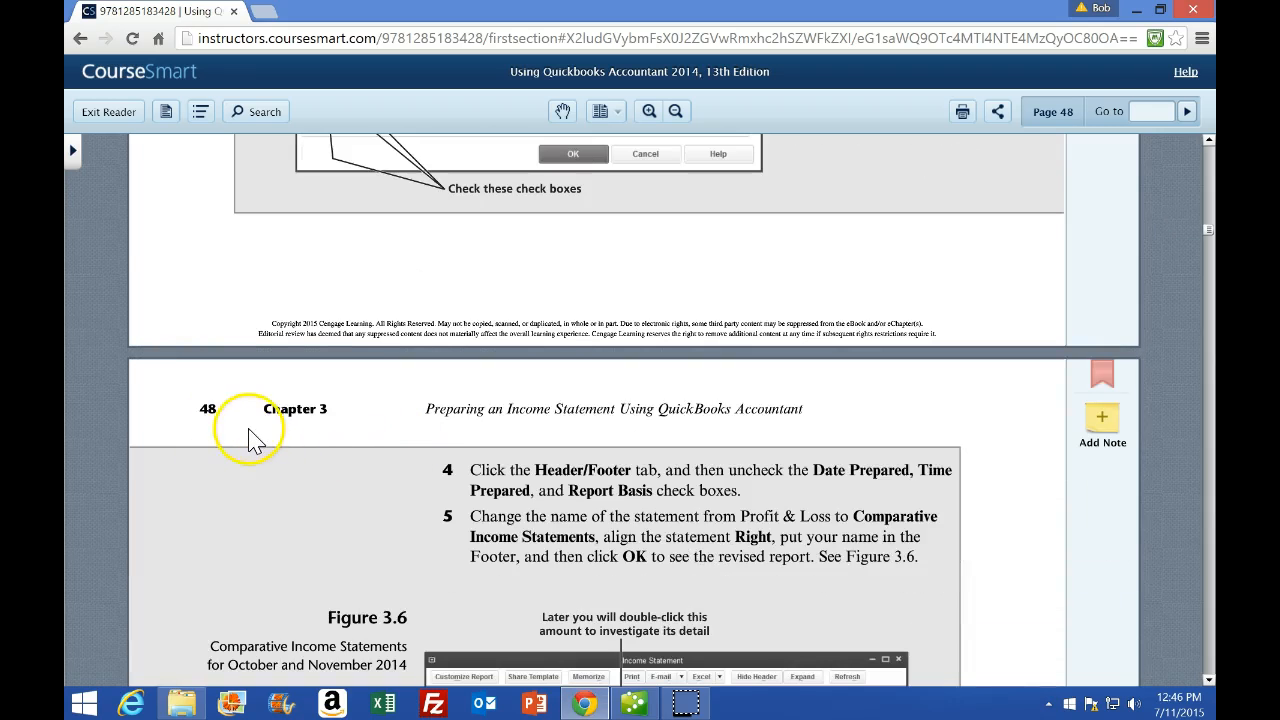
scroll(262, 450, "down", 2)
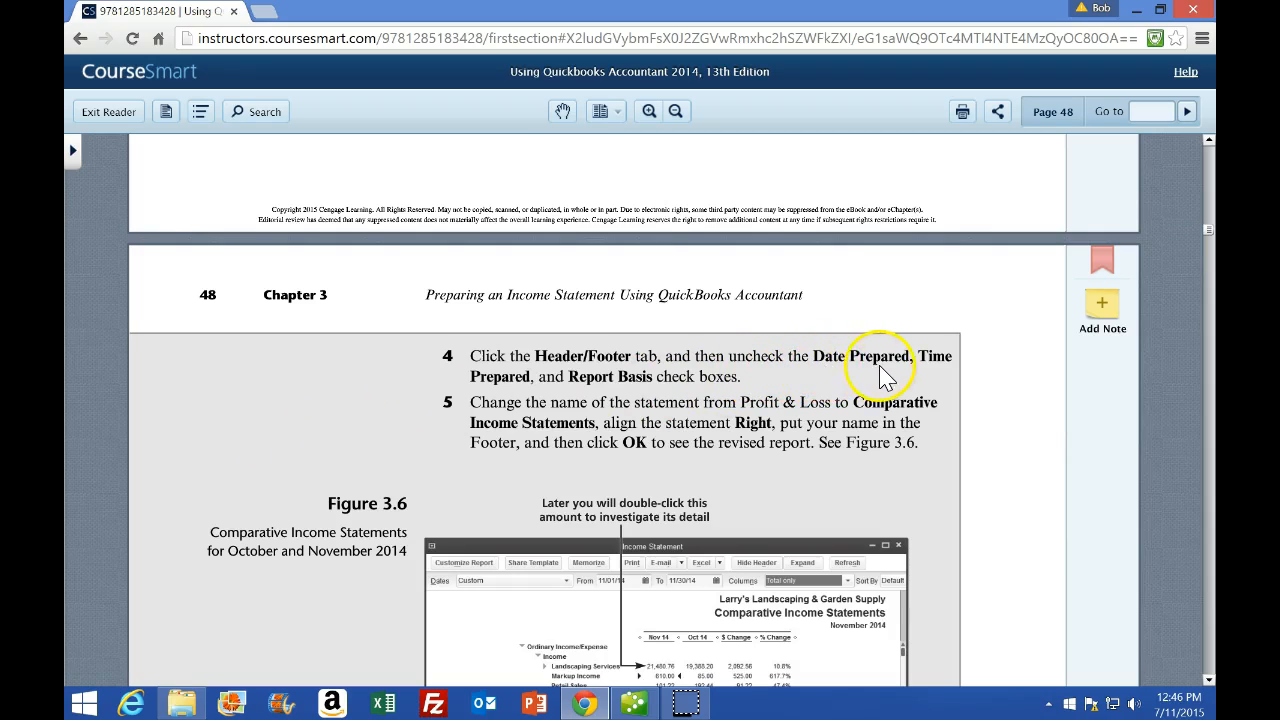
scroll(600, 430, "down", 1)
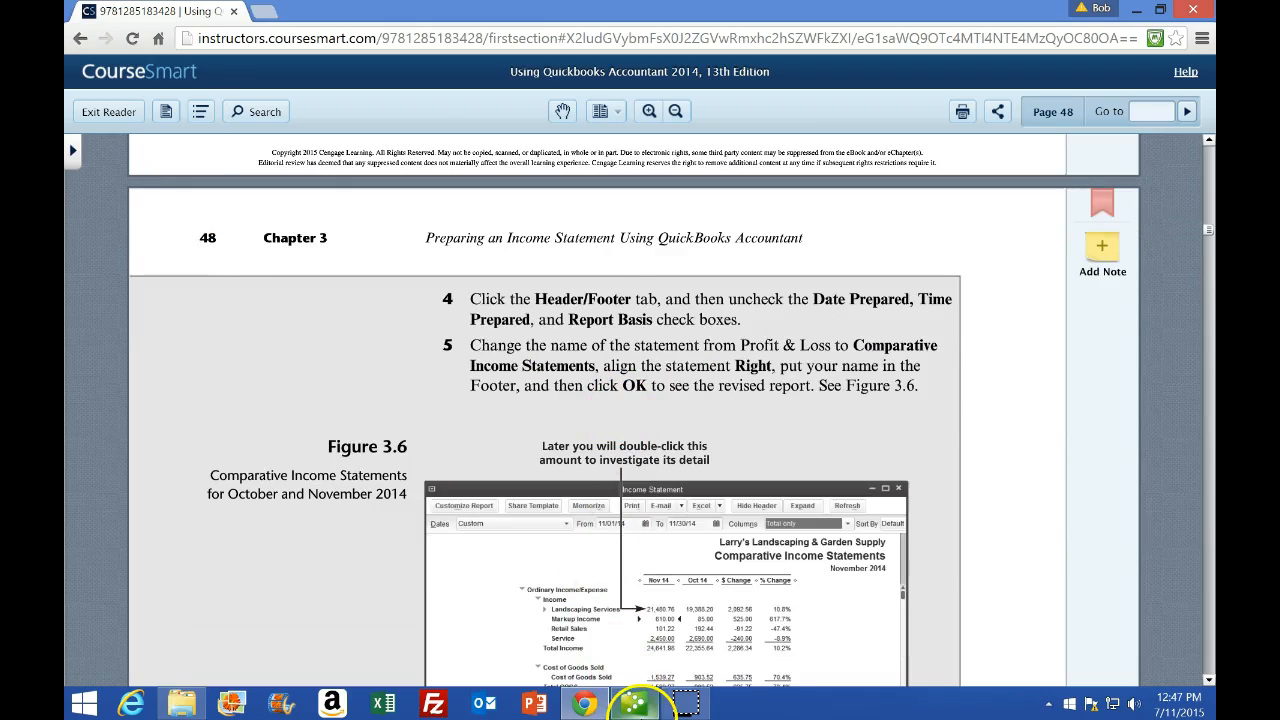
left_click(636, 703)
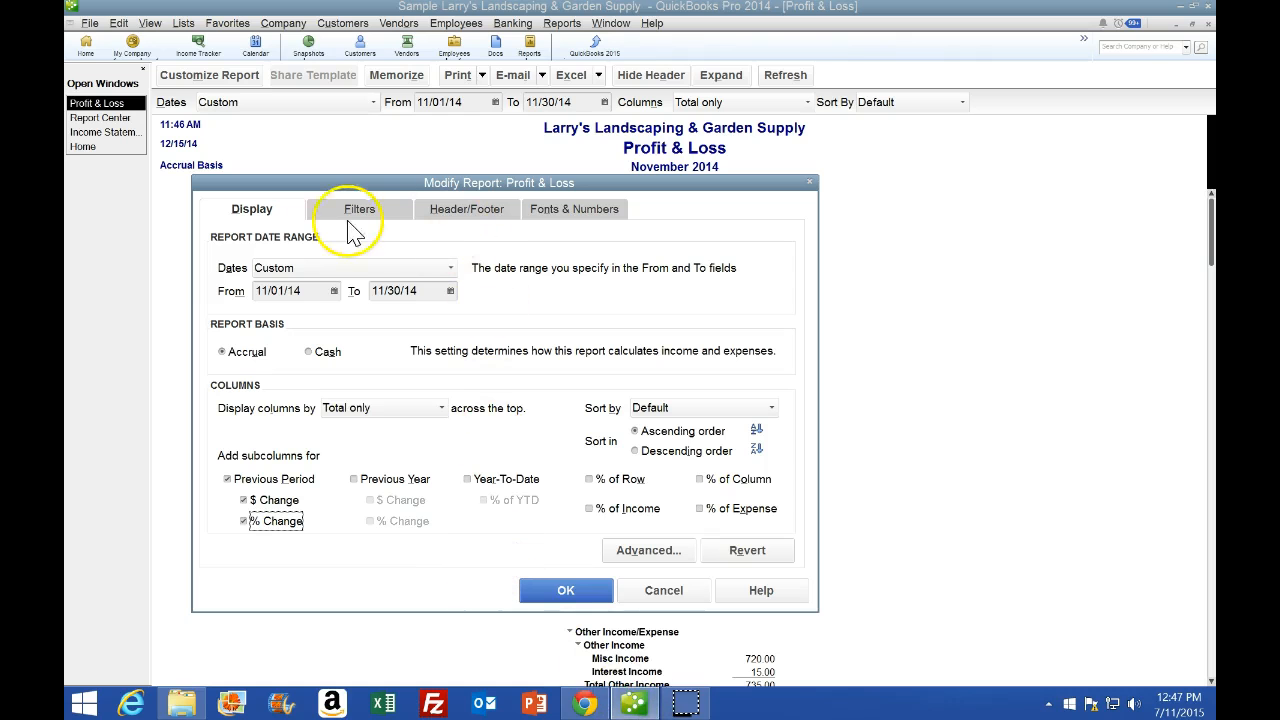
left_click(462, 210)
left_click(221, 347)
left_click(221, 373)
left_click(221, 400)
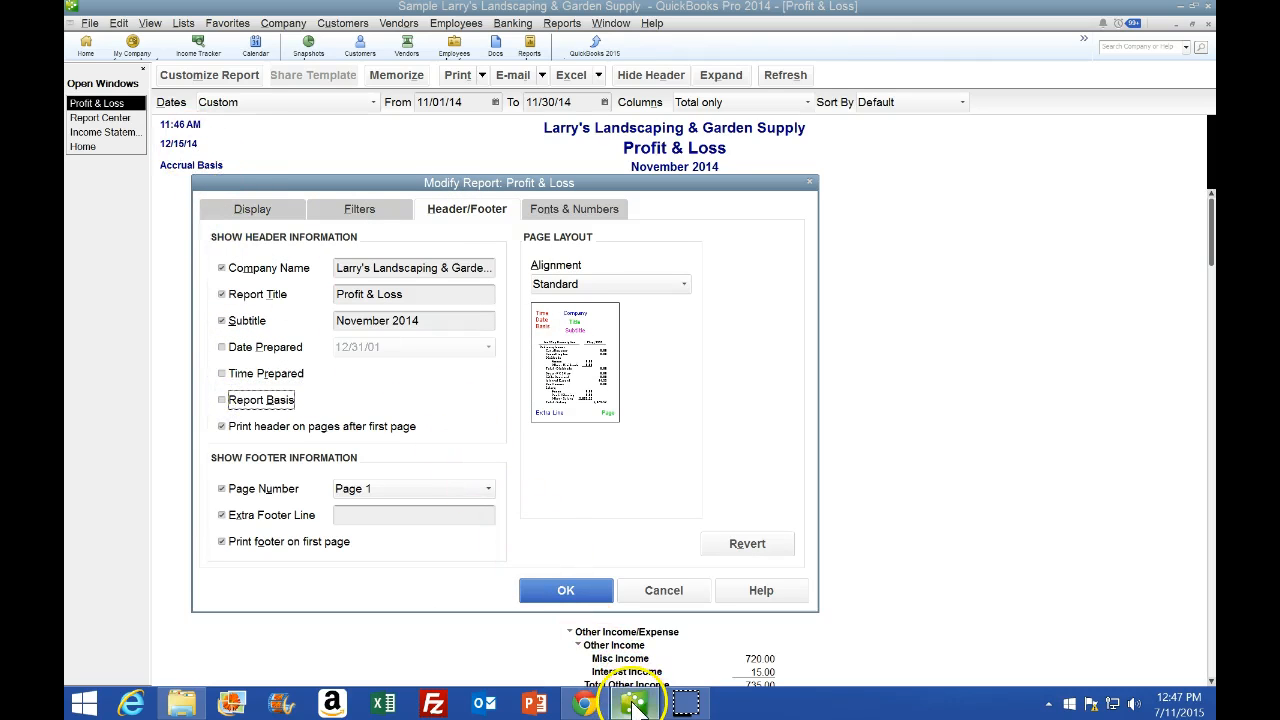
Following textbook step 5 in Chrome, retitle the QuickBooks report "Comparative Income Statement", align its page layout Right, and apply the modifications.
left_click(584, 704)
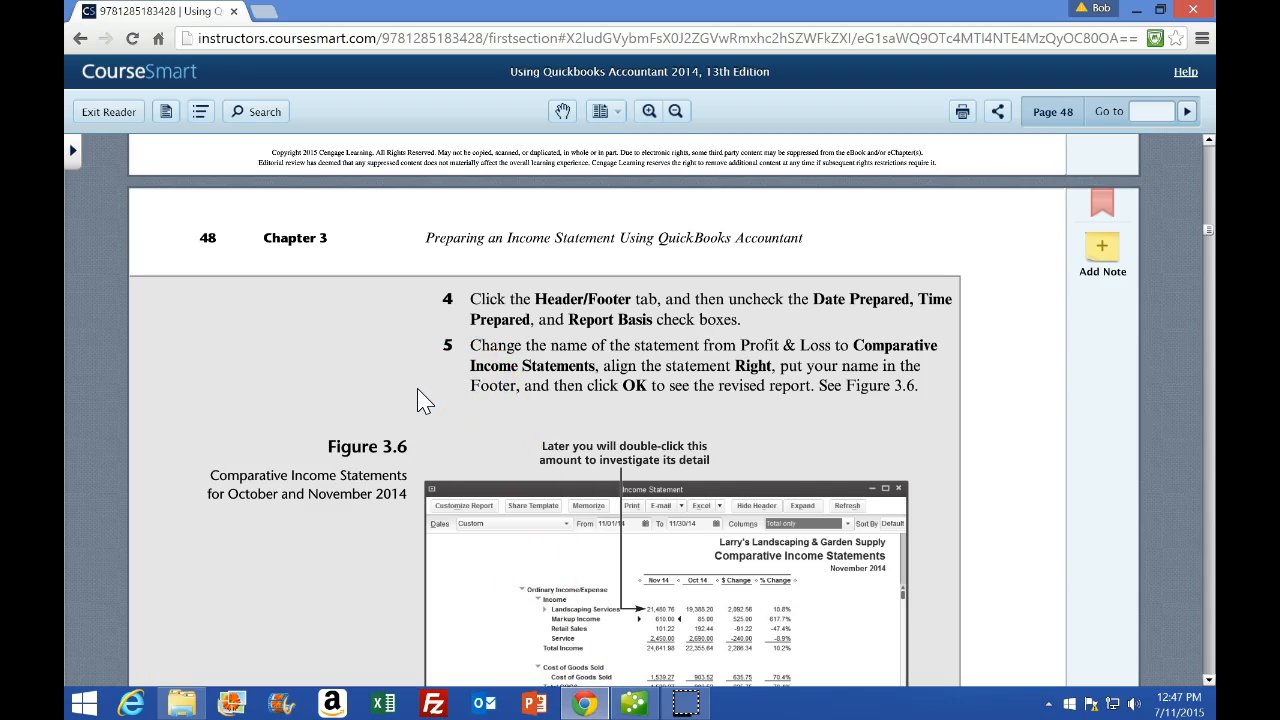
scroll(420, 400, "down", 1)
left_click(693, 345)
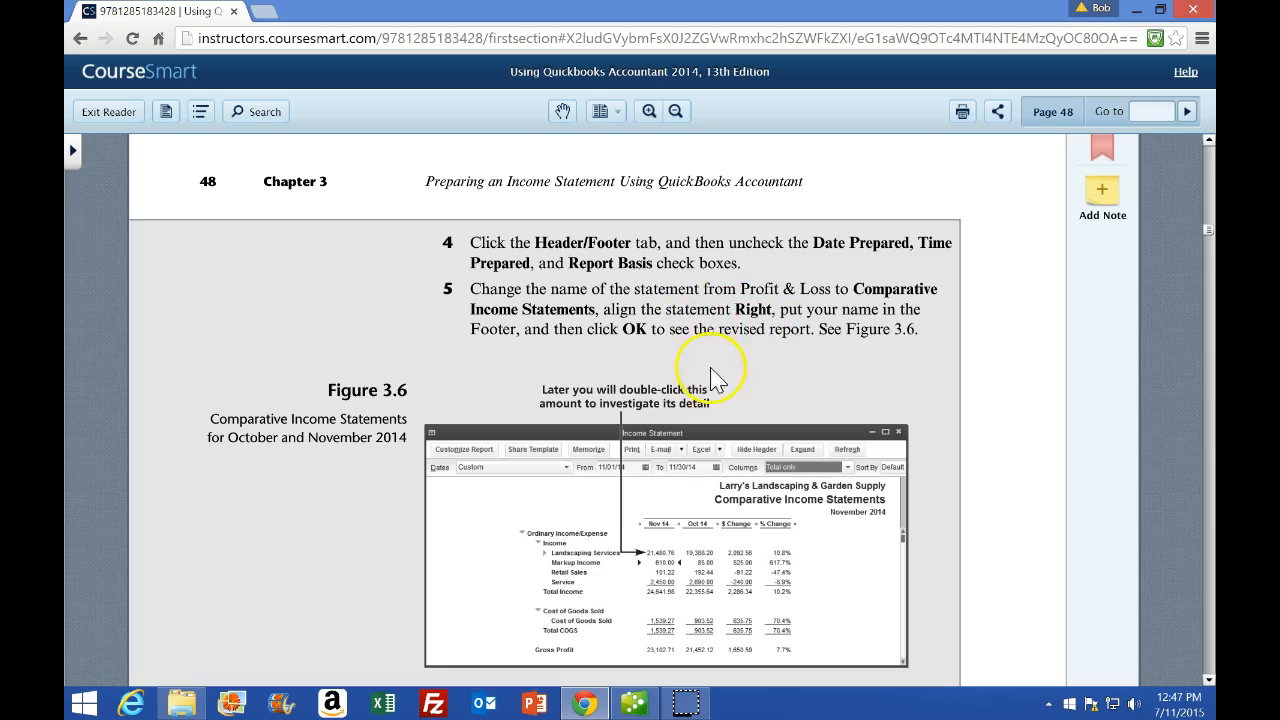
left_click(634, 703)
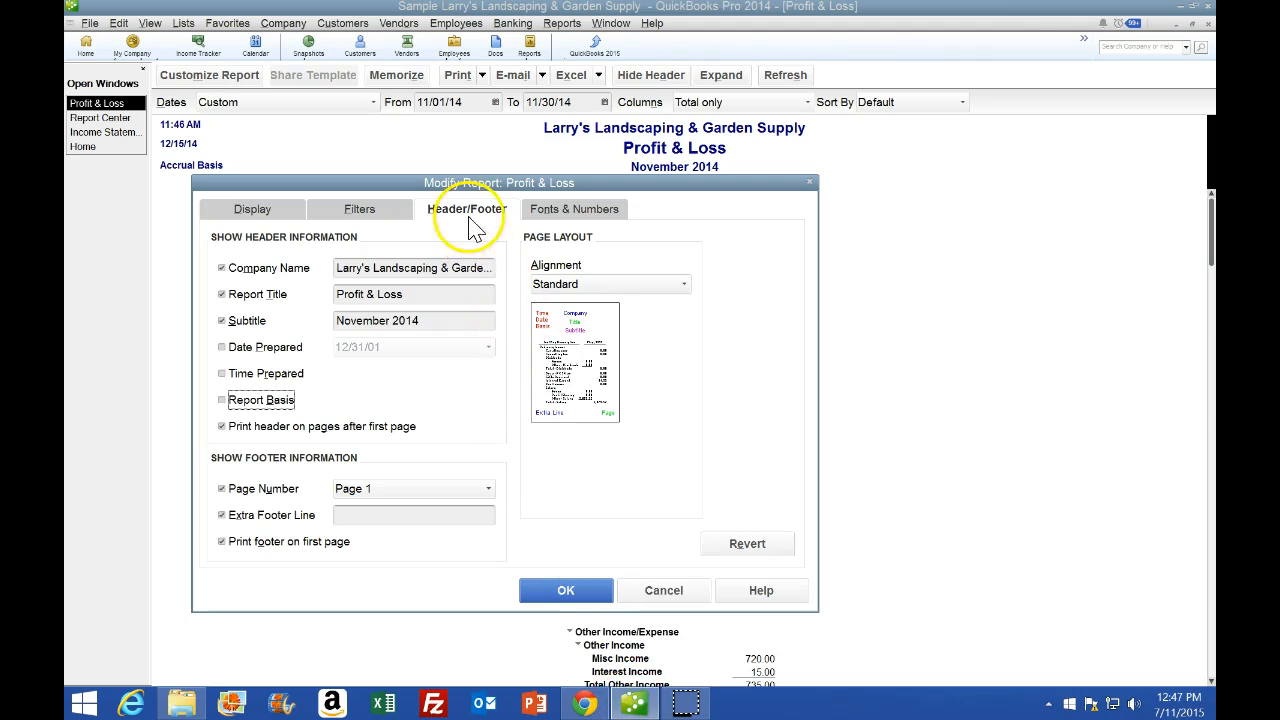
left_click(427, 295)
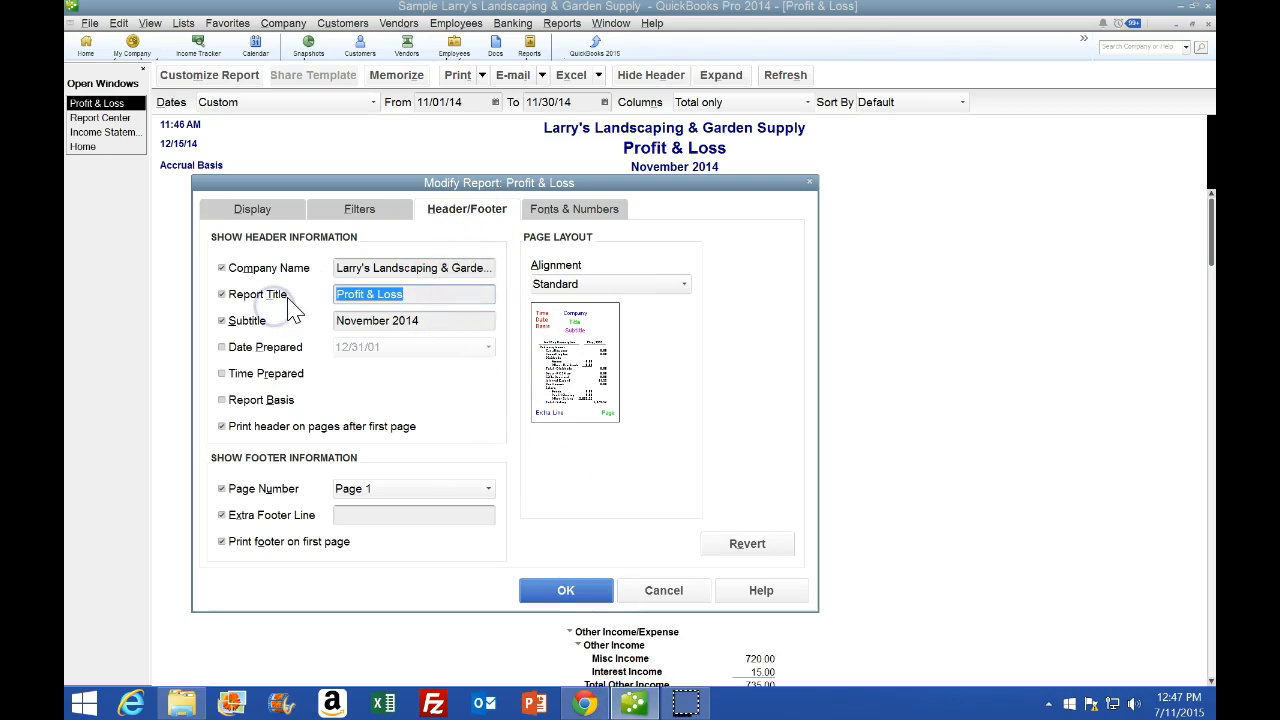
key("Delete")
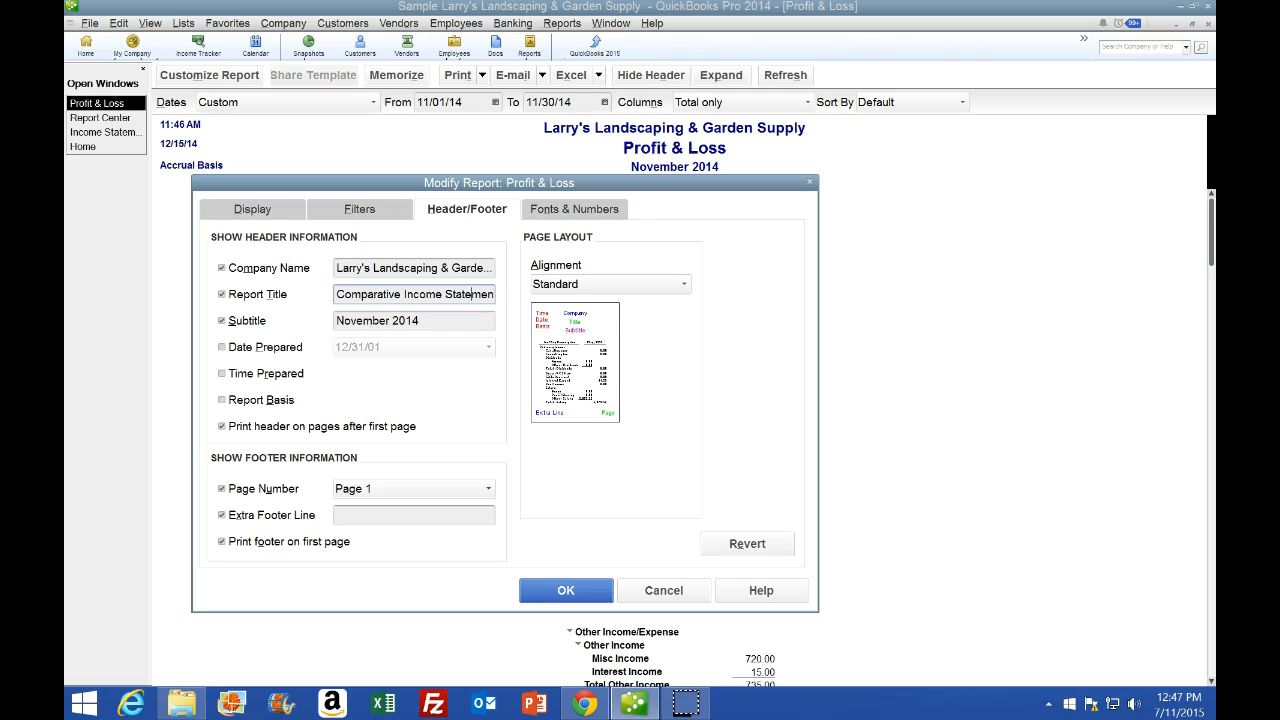
left_click(640, 284)
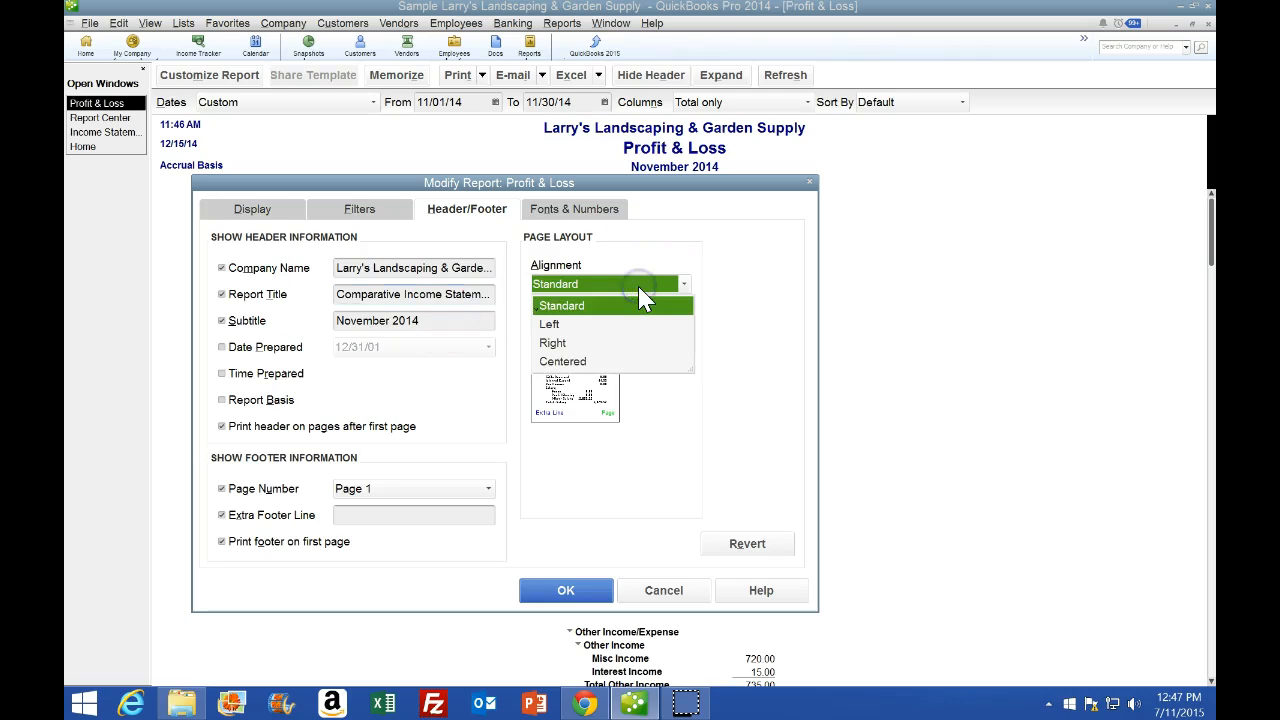
left_click(555, 343)
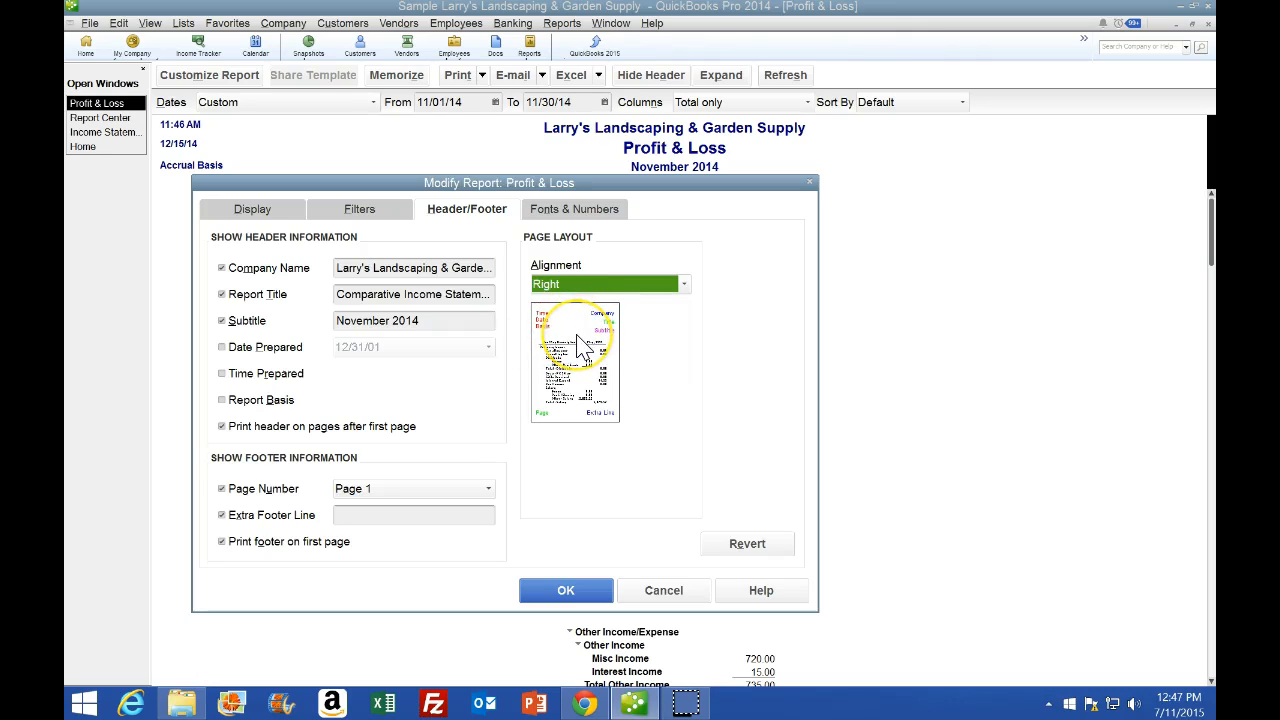
left_click(588, 704)
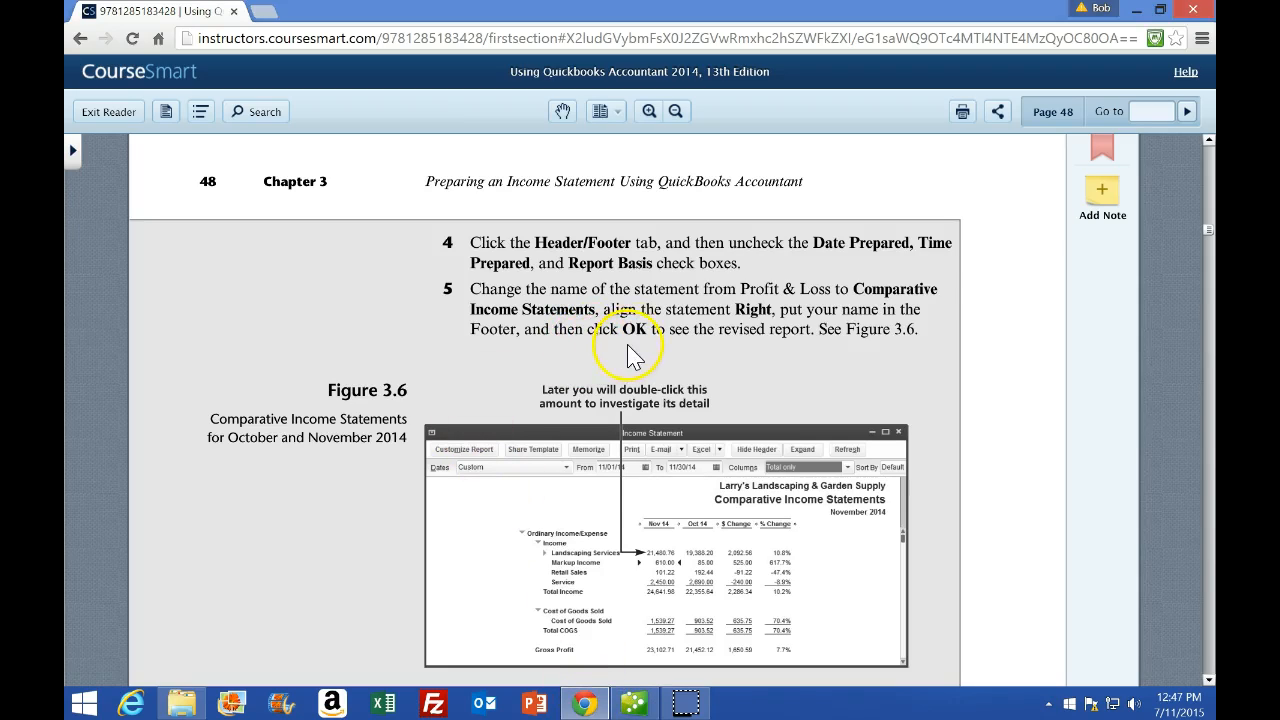
left_click(634, 704)
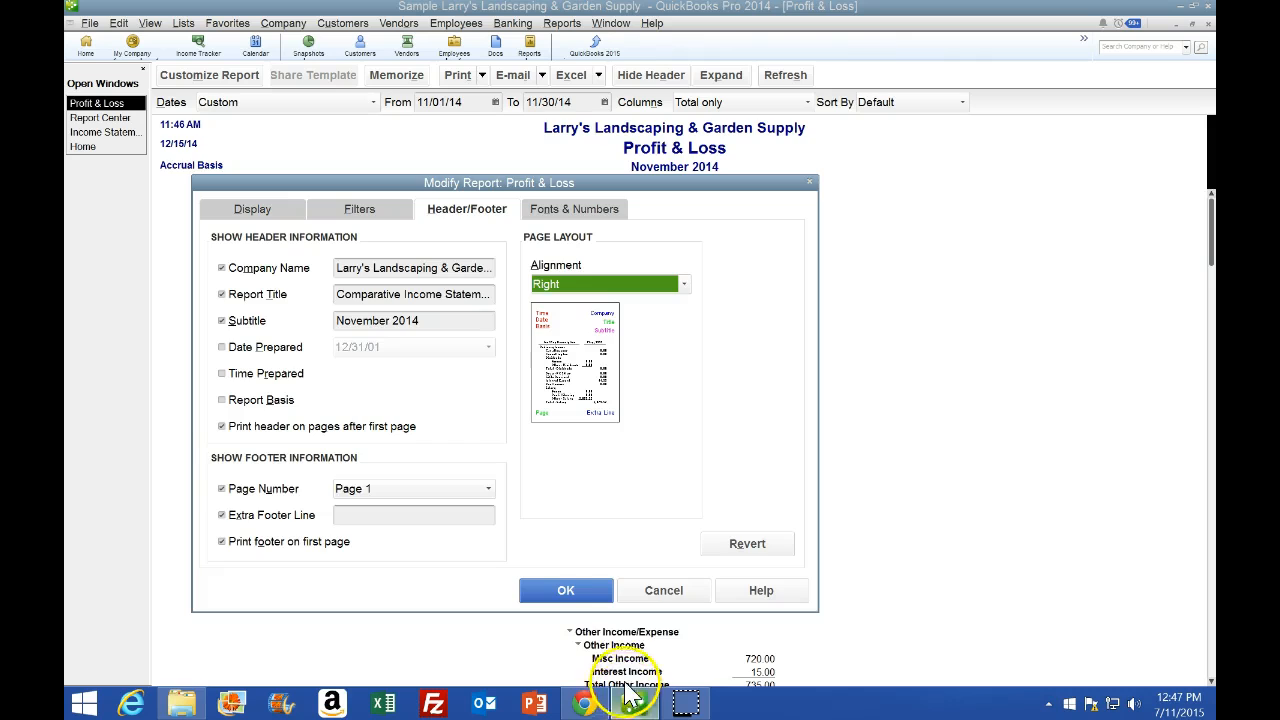
left_click(566, 591)
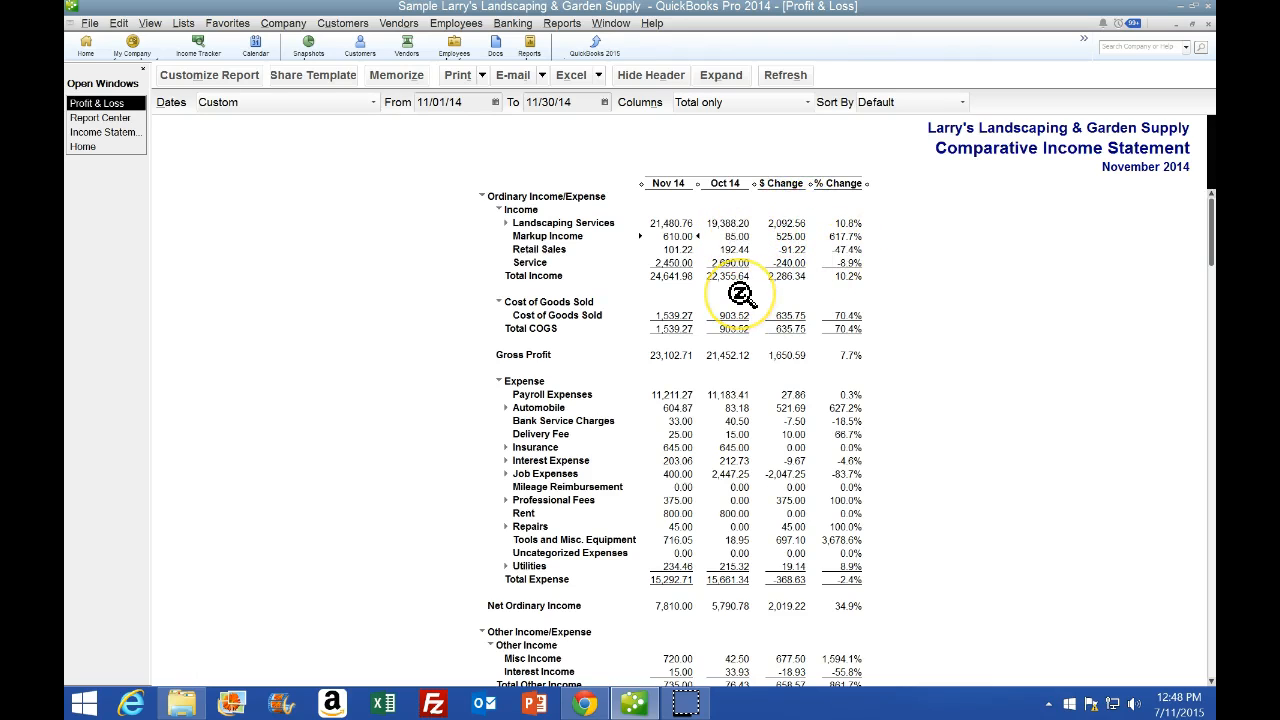
Open Calculator beside the report and verify the Landscaping Services % Change by dividing 2092.56 by 19388.20.
key("XF86Calculator")
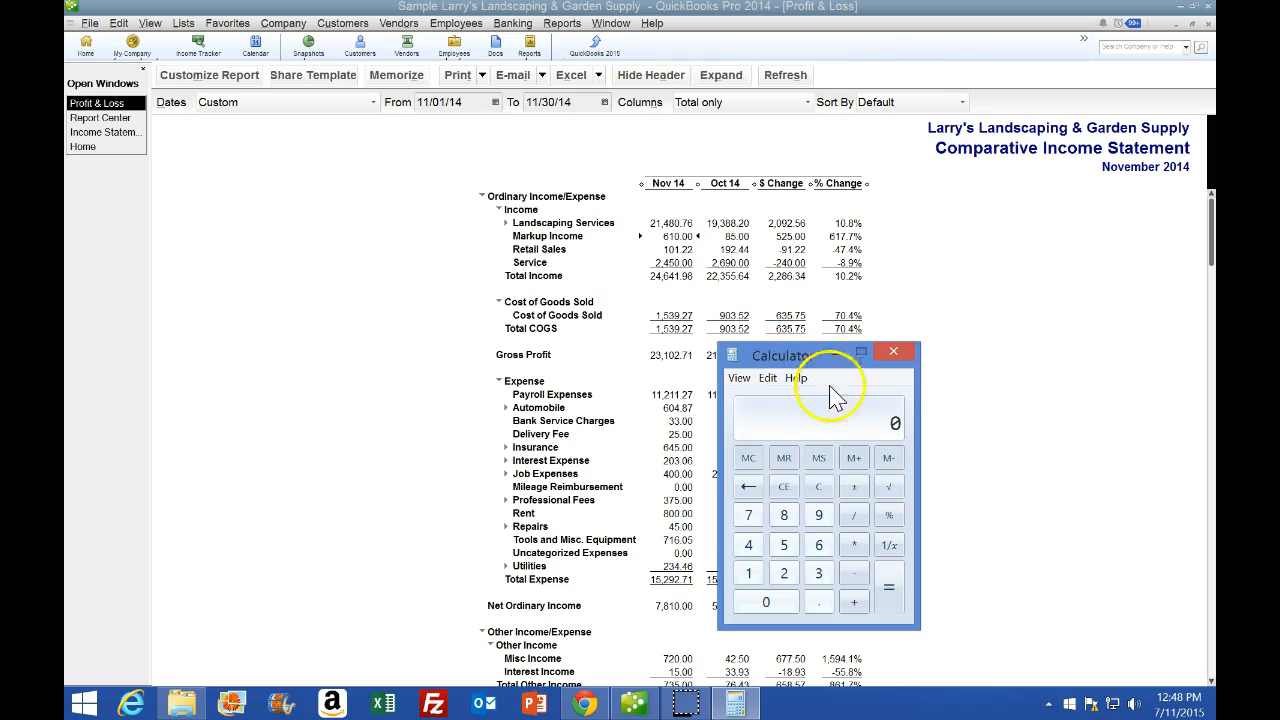
left_click_drag(829, 355, 783, 251)
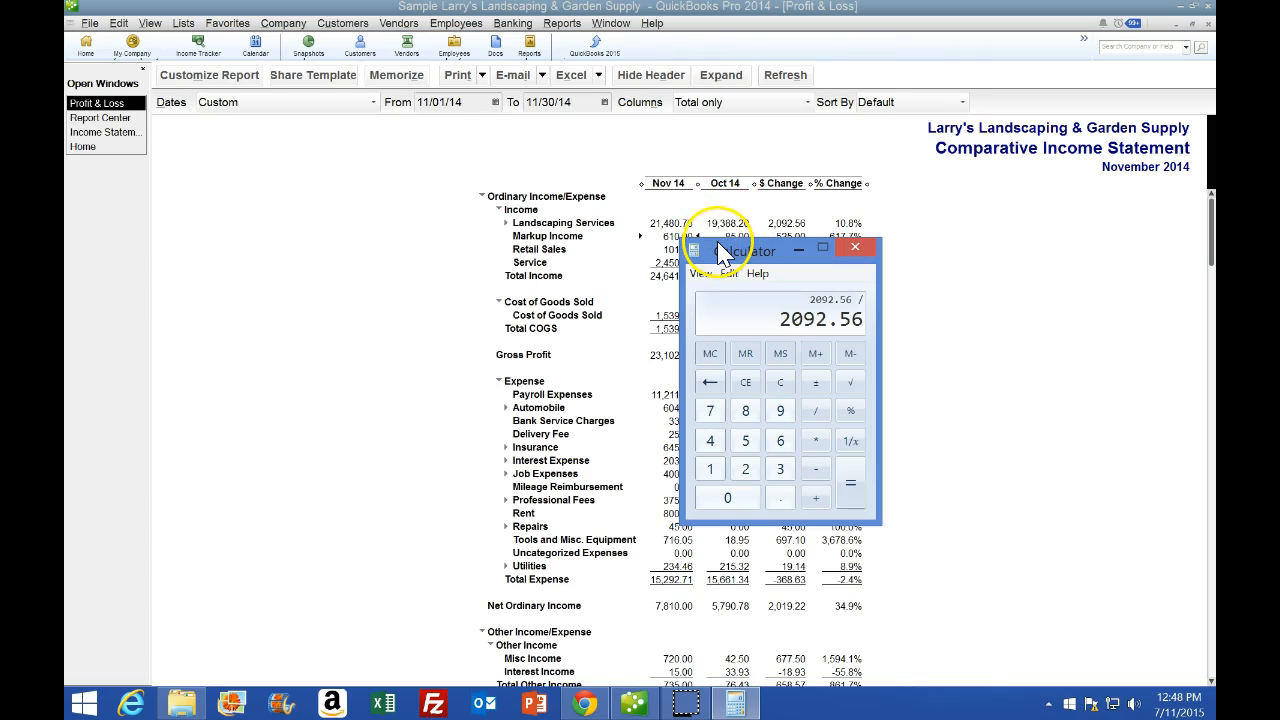
type("19388.")
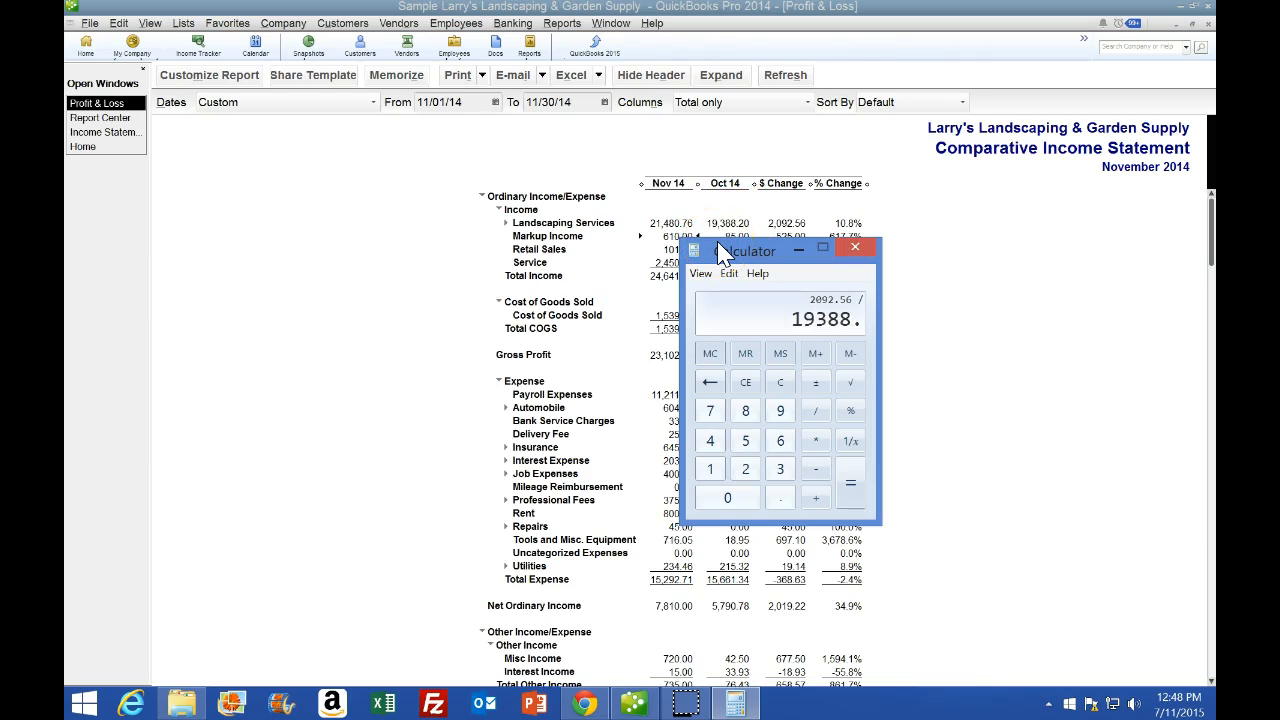
key("Return")
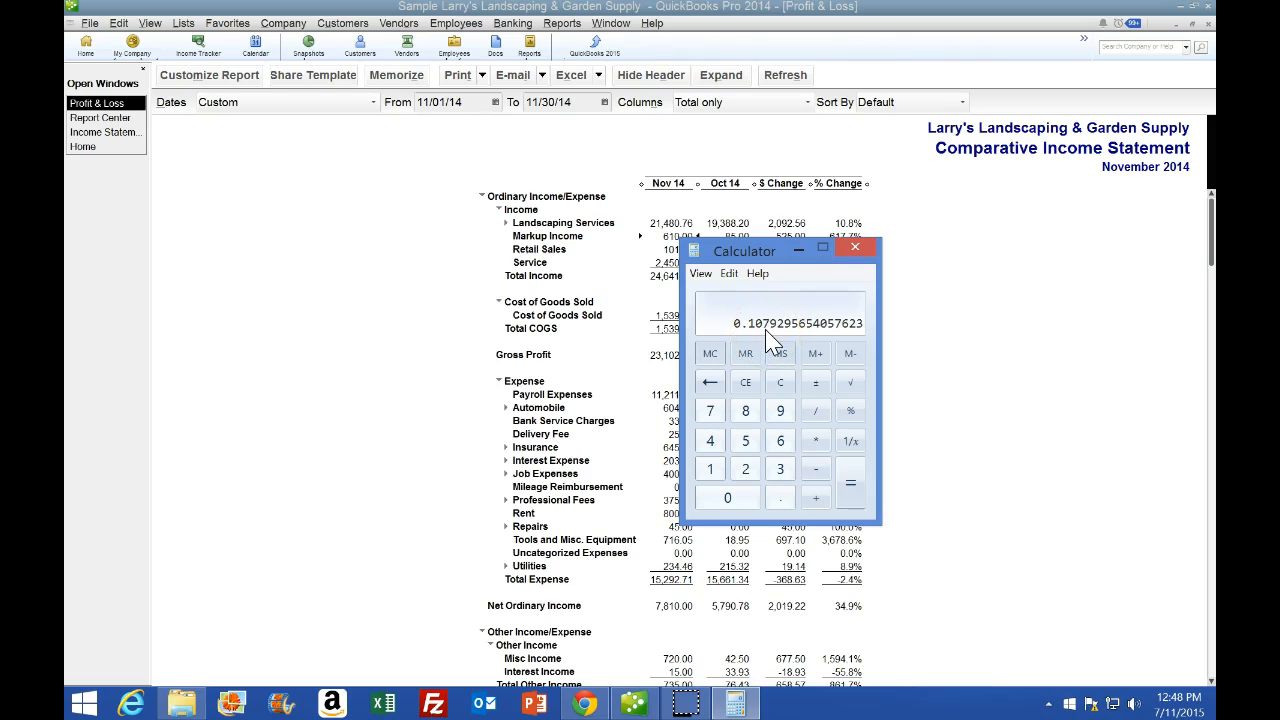
Close Calculator and read the textbook in Chrome from Figure 3.6 through the QuickZoom instructions and Figure 3.7 on page 49.
left_click(855, 248)
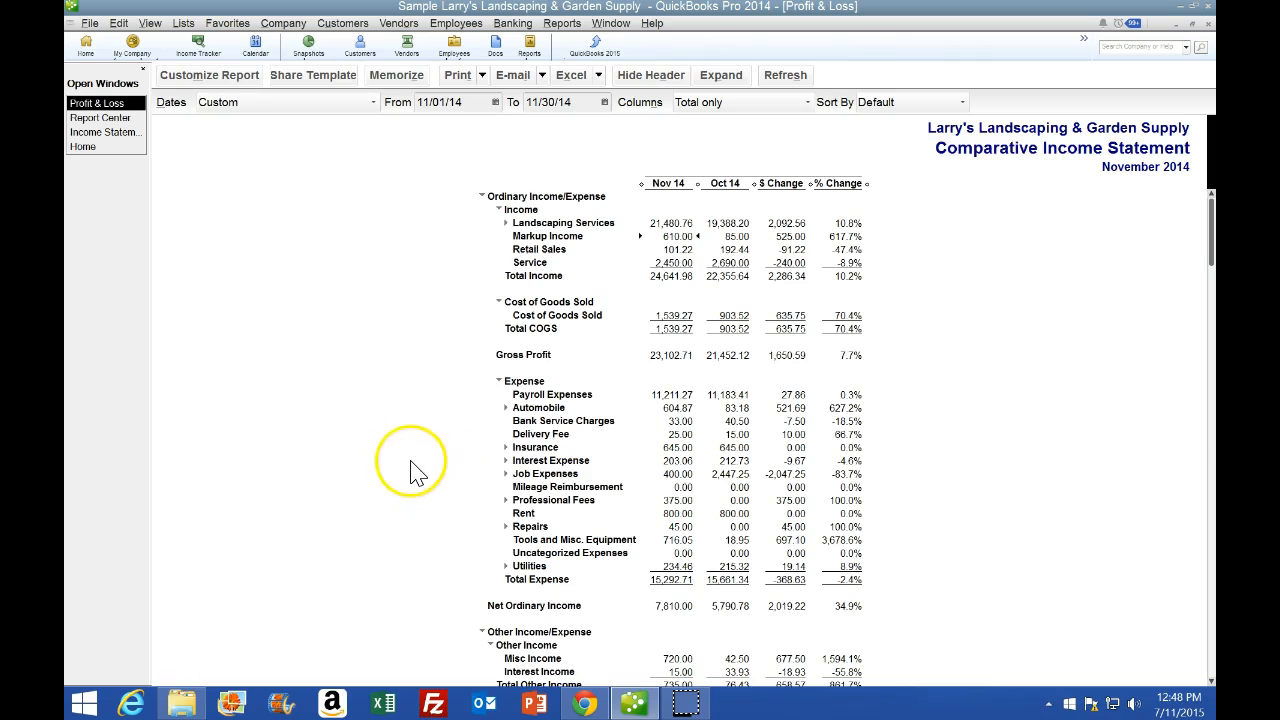
left_click(585, 704)
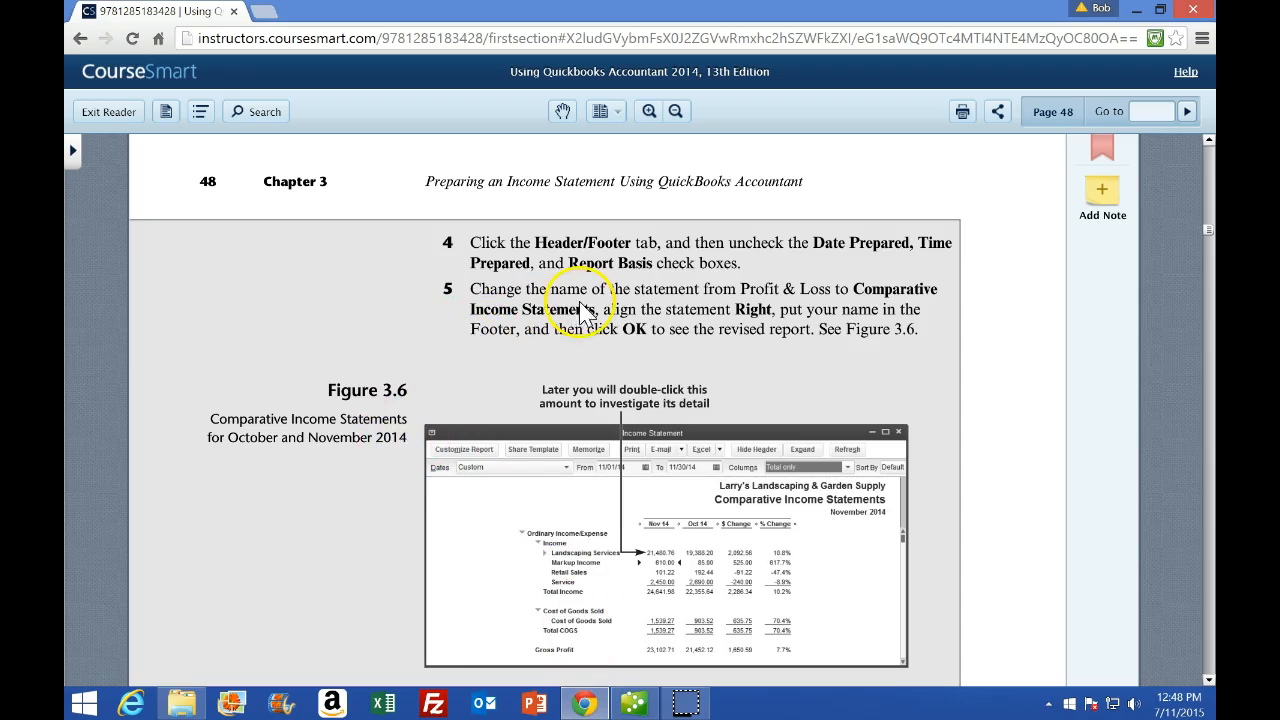
scroll(357, 429, "down", 1)
scroll(360, 425, "up", 1)
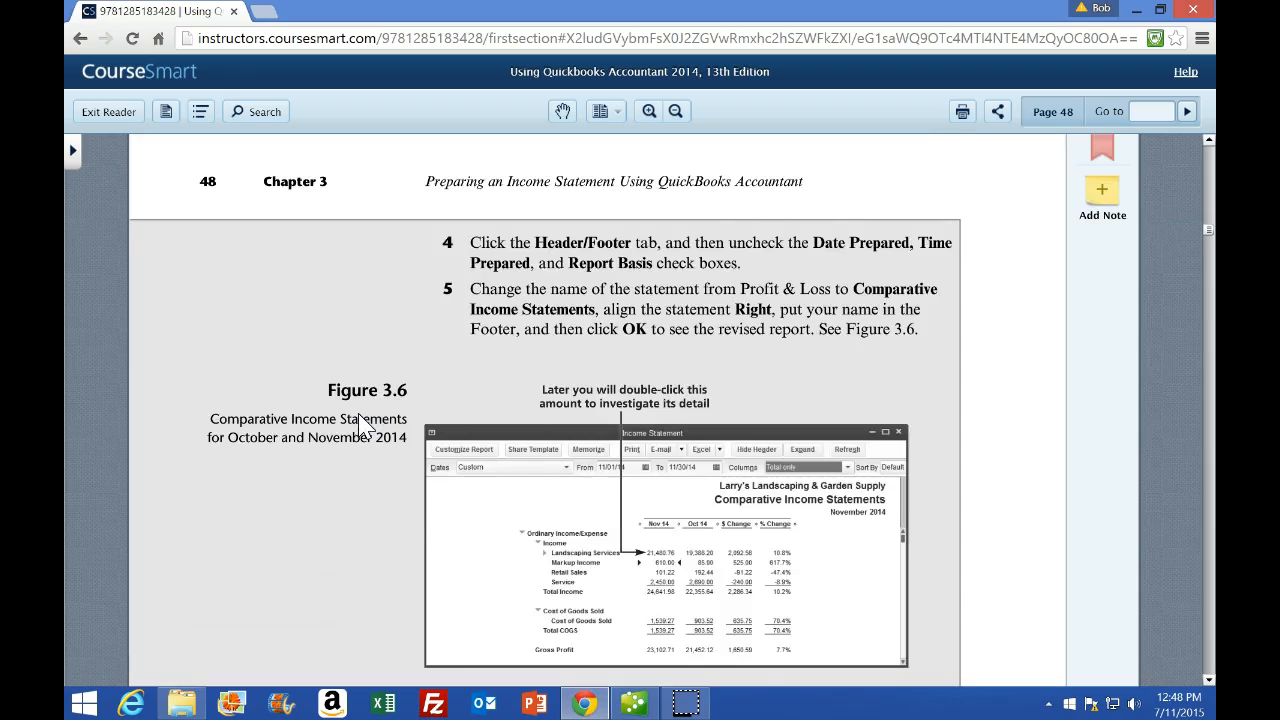
scroll(360, 425, "down", 2)
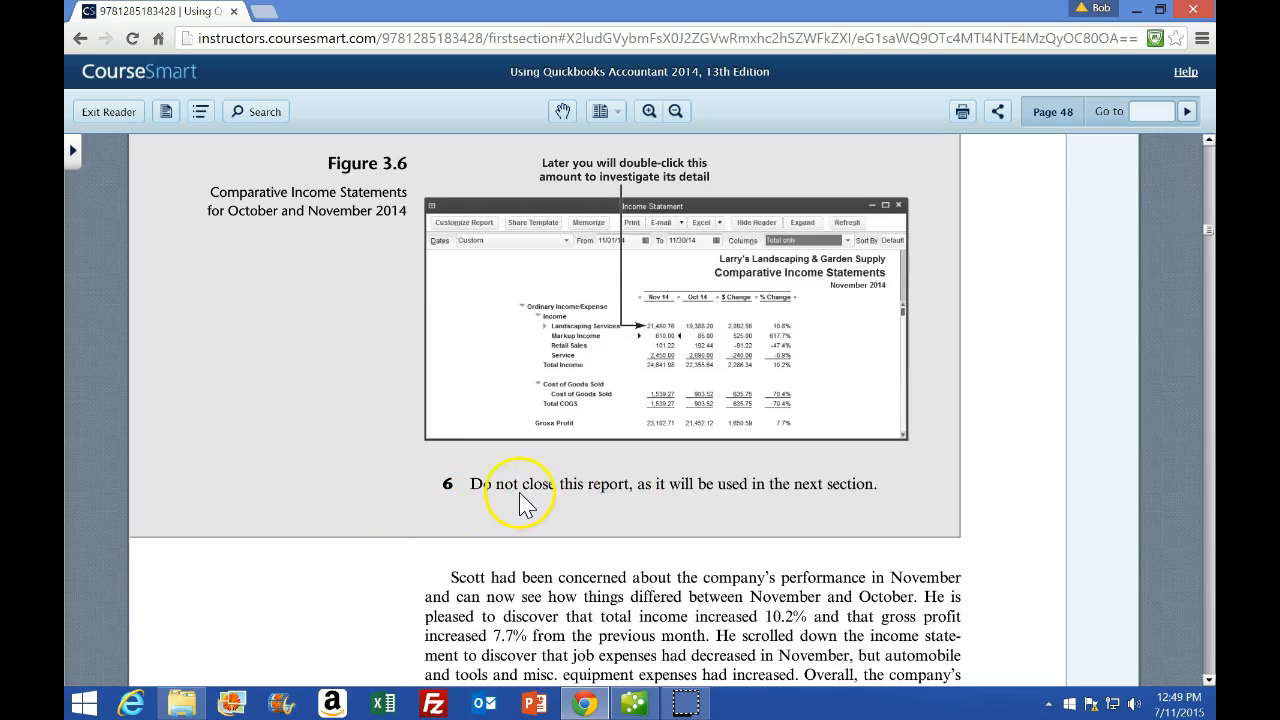
scroll(480, 500, "down", 2)
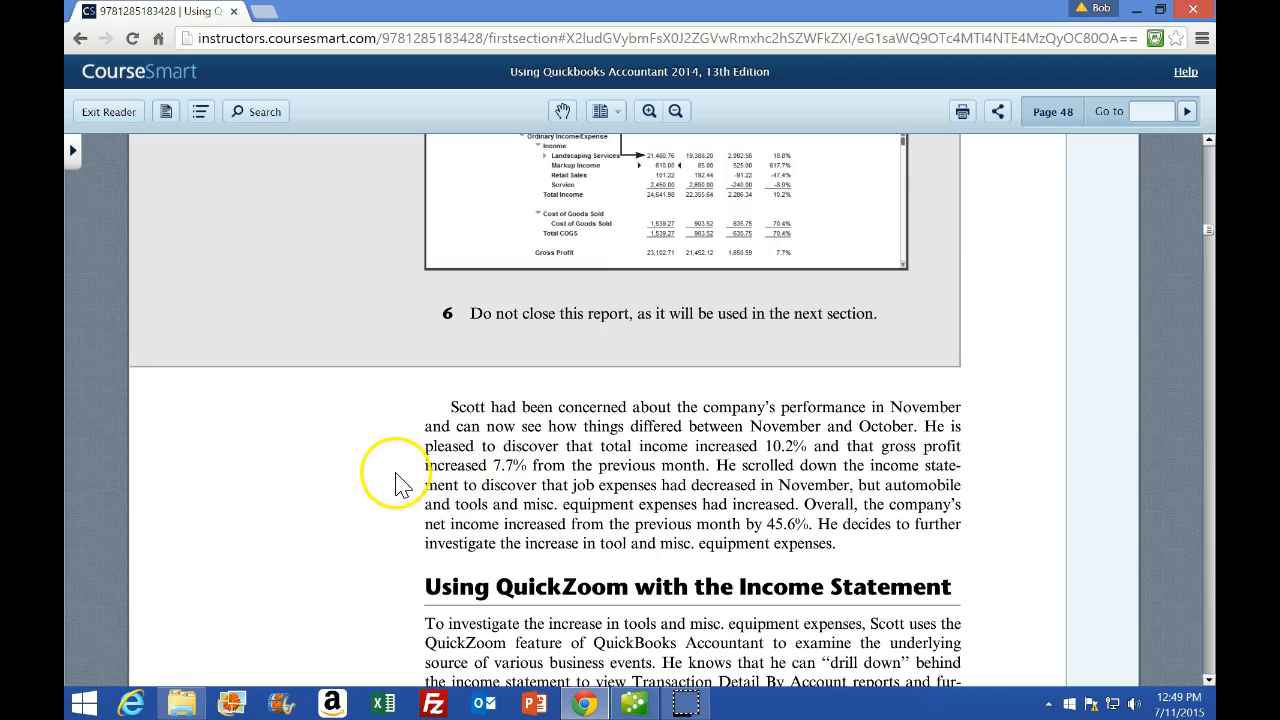
scroll(420, 500, "down", 5)
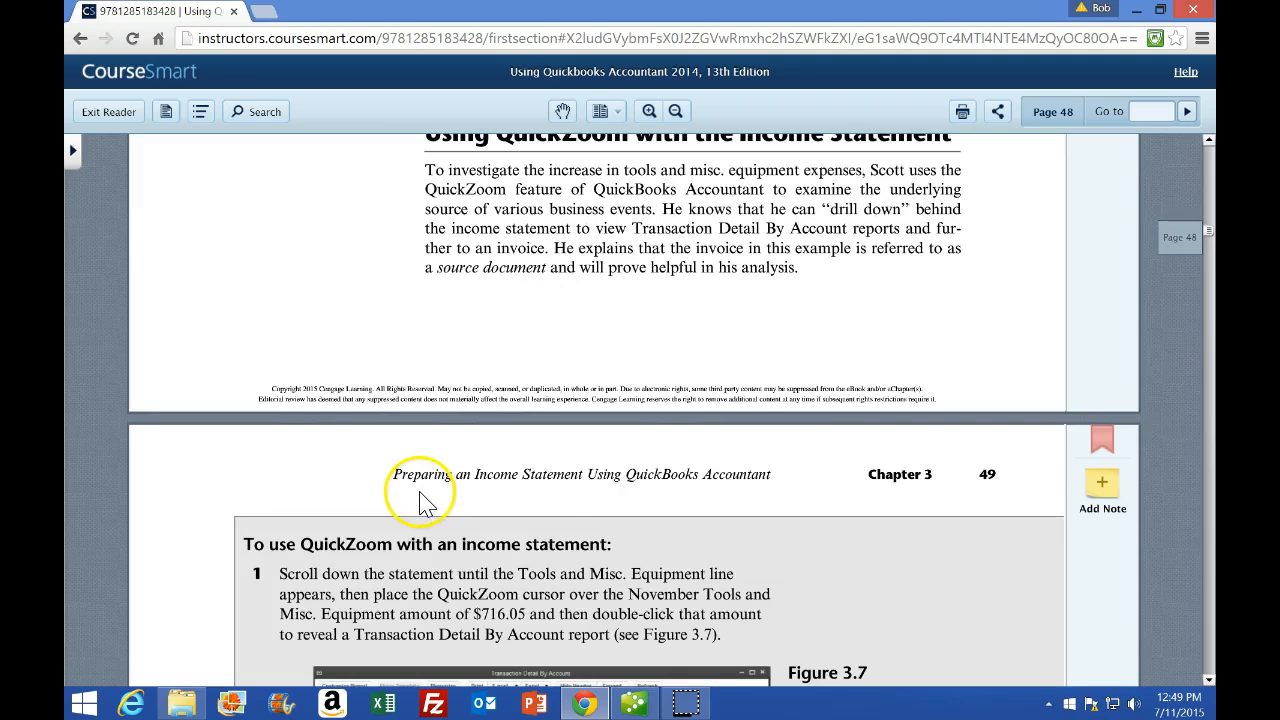
scroll(872, 530, "down", 2)
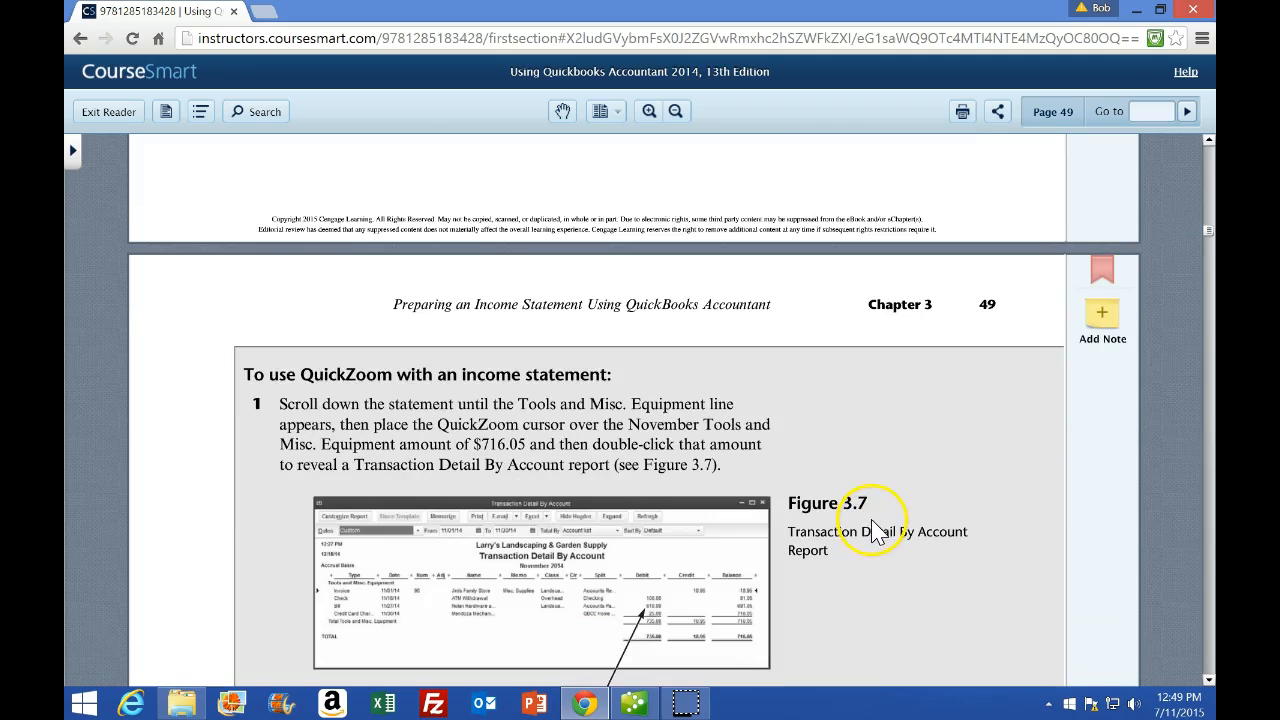
scroll(880, 520, "down", 1)
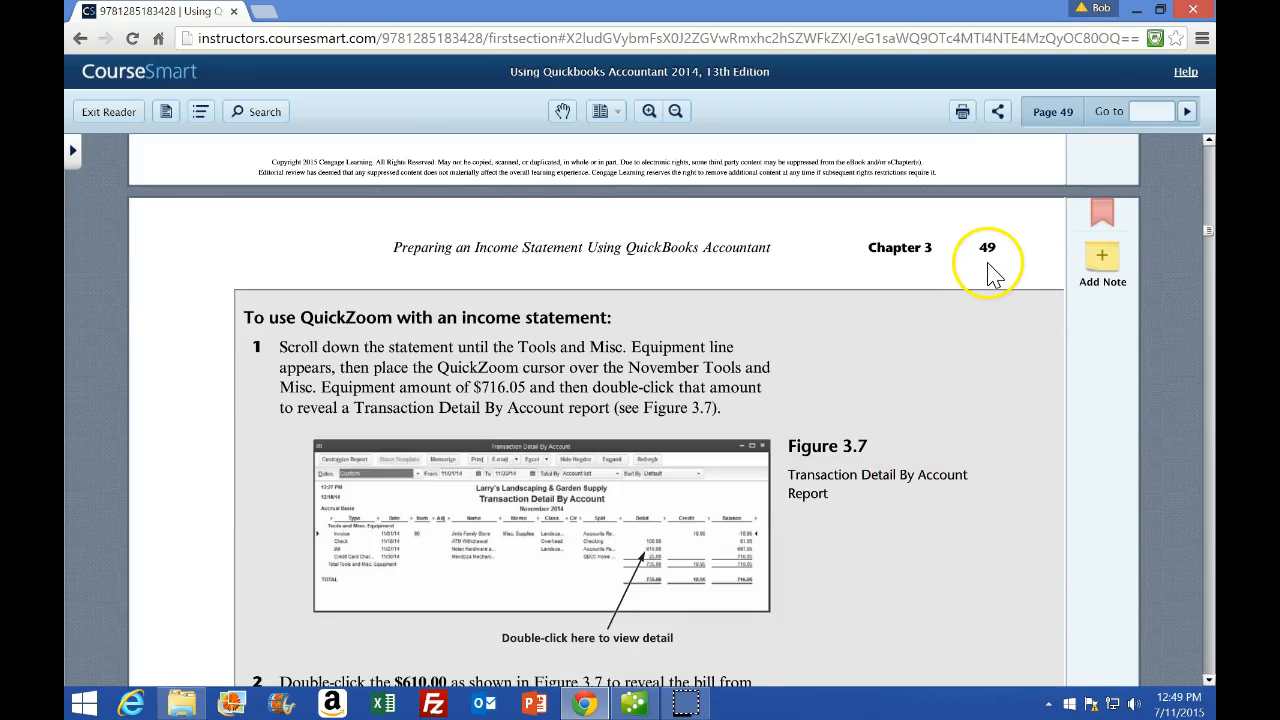
scroll(370, 455, "down", 1)
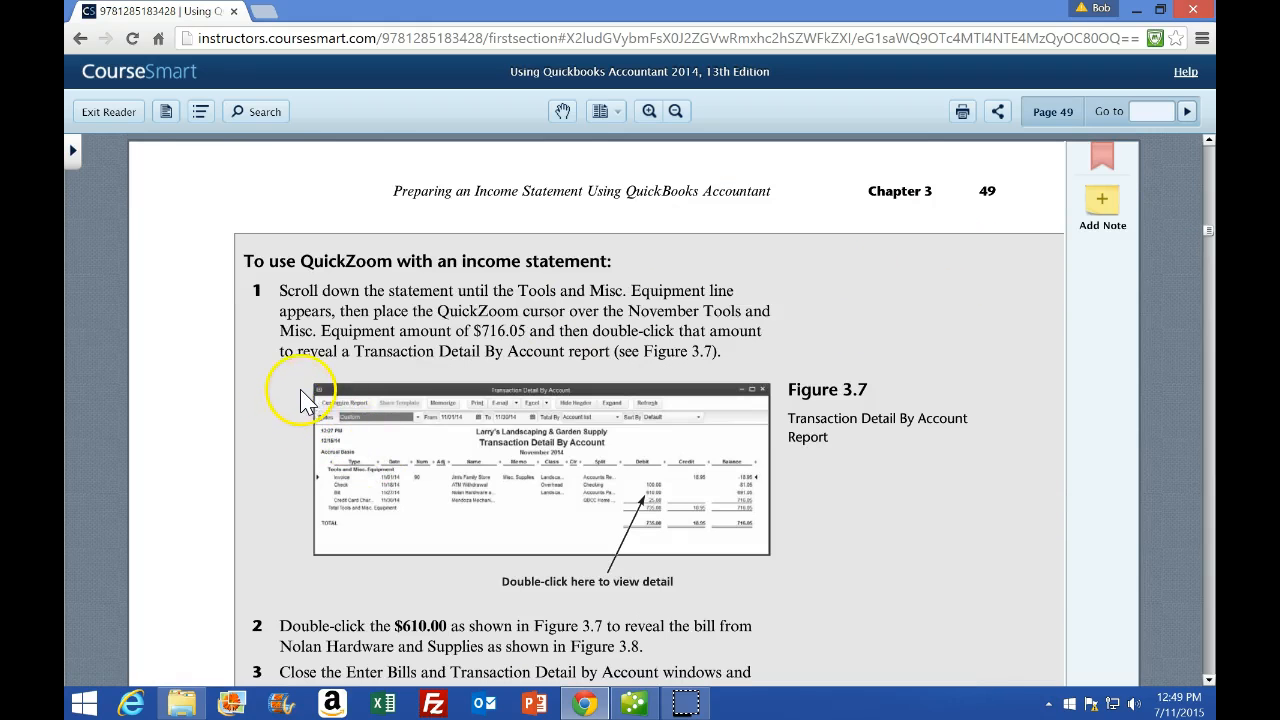
scroll(303, 392, "down", 1)
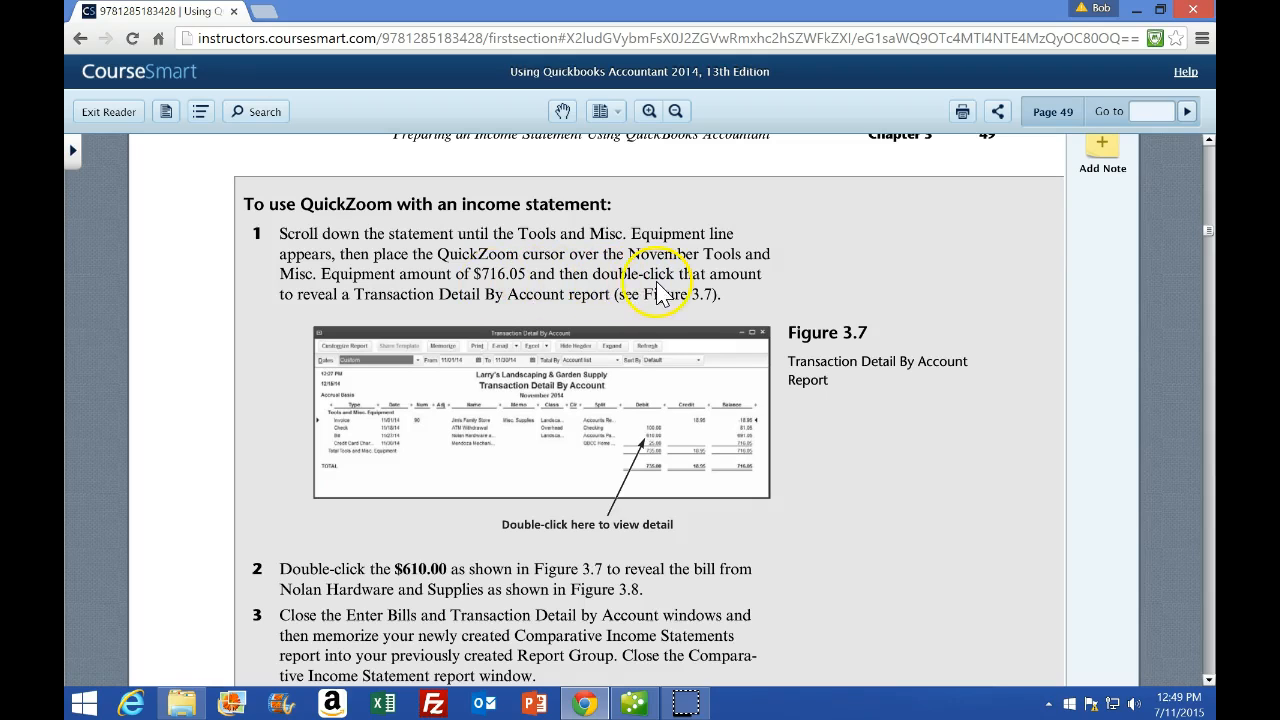
In the QuickBooks comparative report, QuickZoom on the November Tools and Misc. Equipment amount to open its Transaction Detail By Account report.
left_click(634, 703)
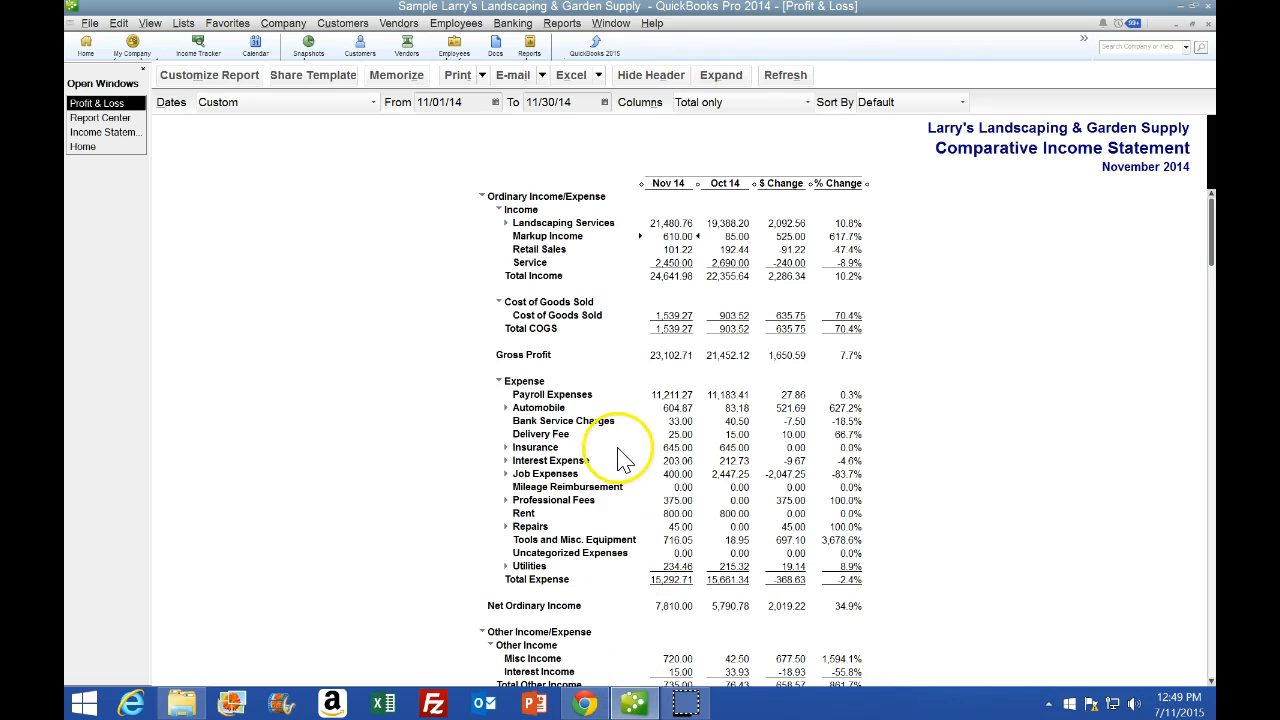
scroll(620, 452, "down", 3)
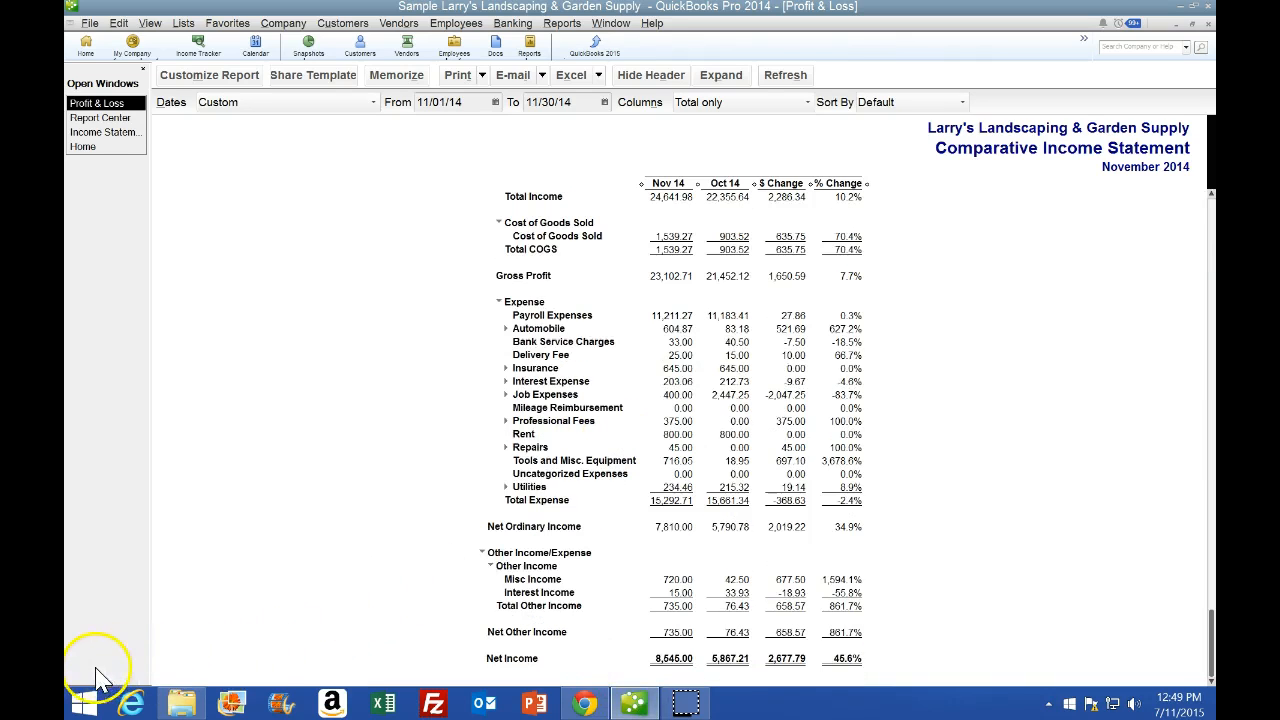
double_click(677, 464)
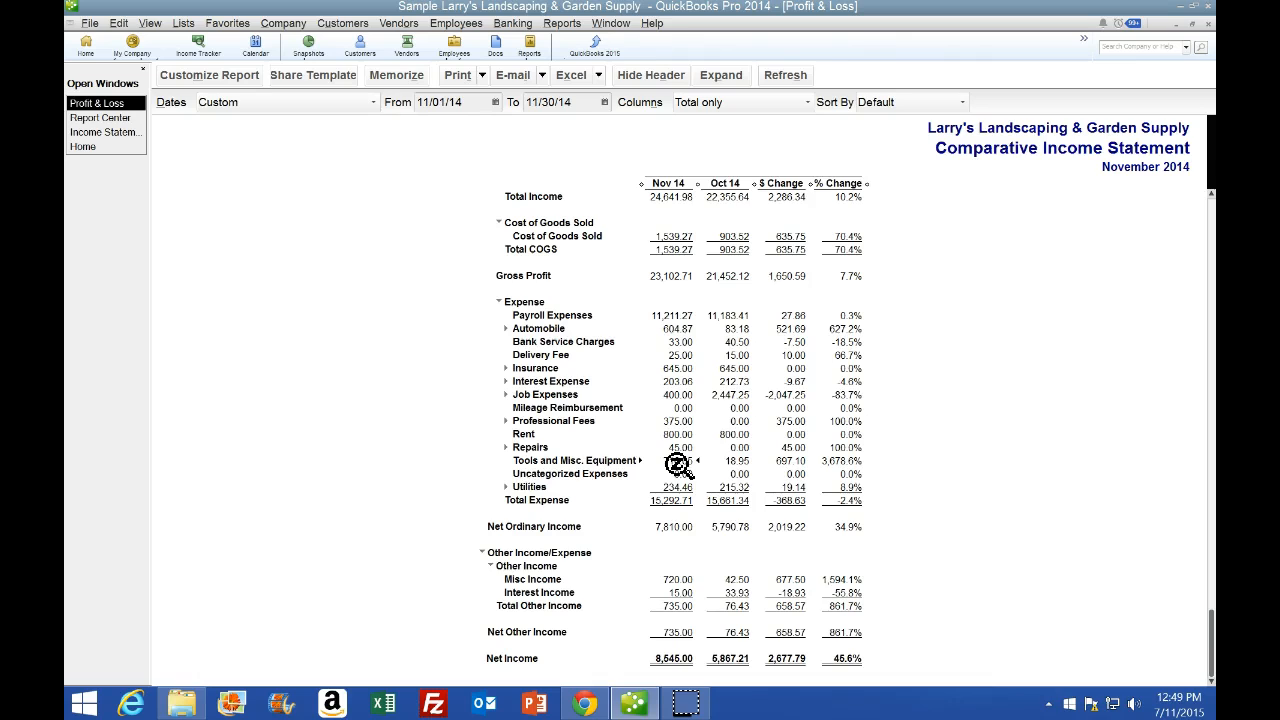
double_click(678, 462)
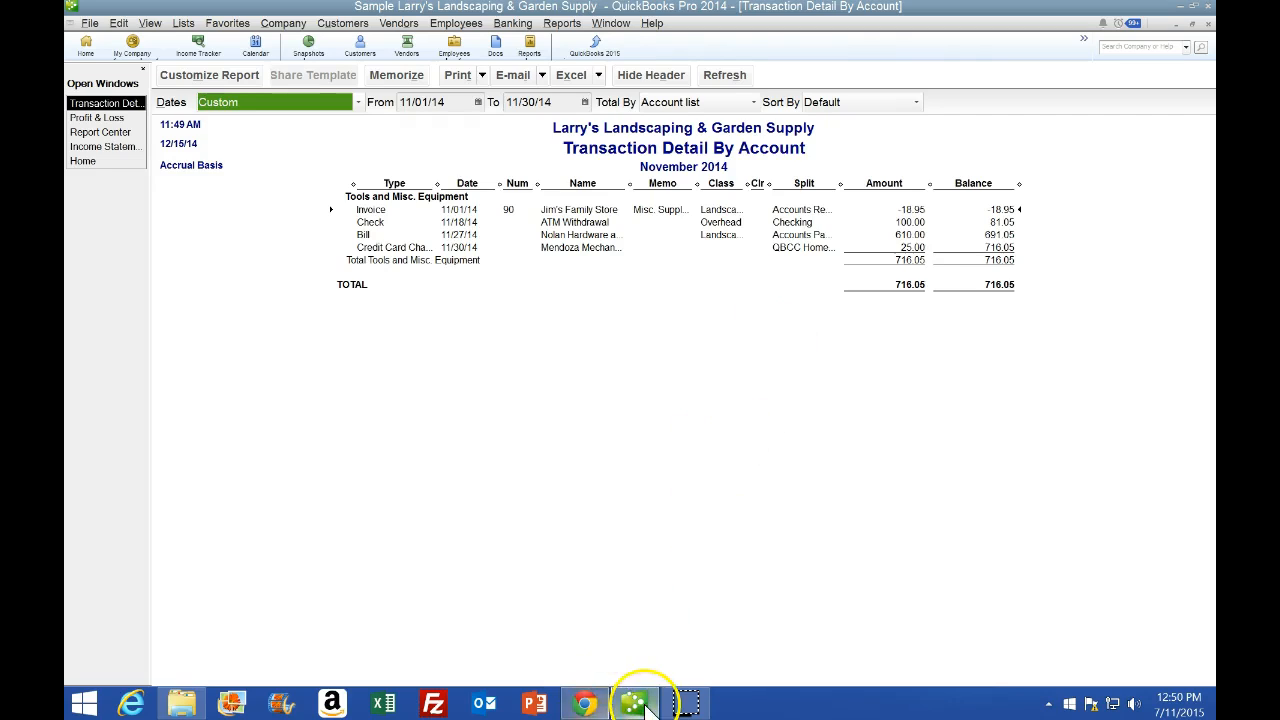
Read textbook step 2 in Chrome, and open the 610.00 Nolan Hardware and Supplies bill from the QuickBooks transaction detail report.
left_click(592, 706)
scroll(560, 568, "down", 3)
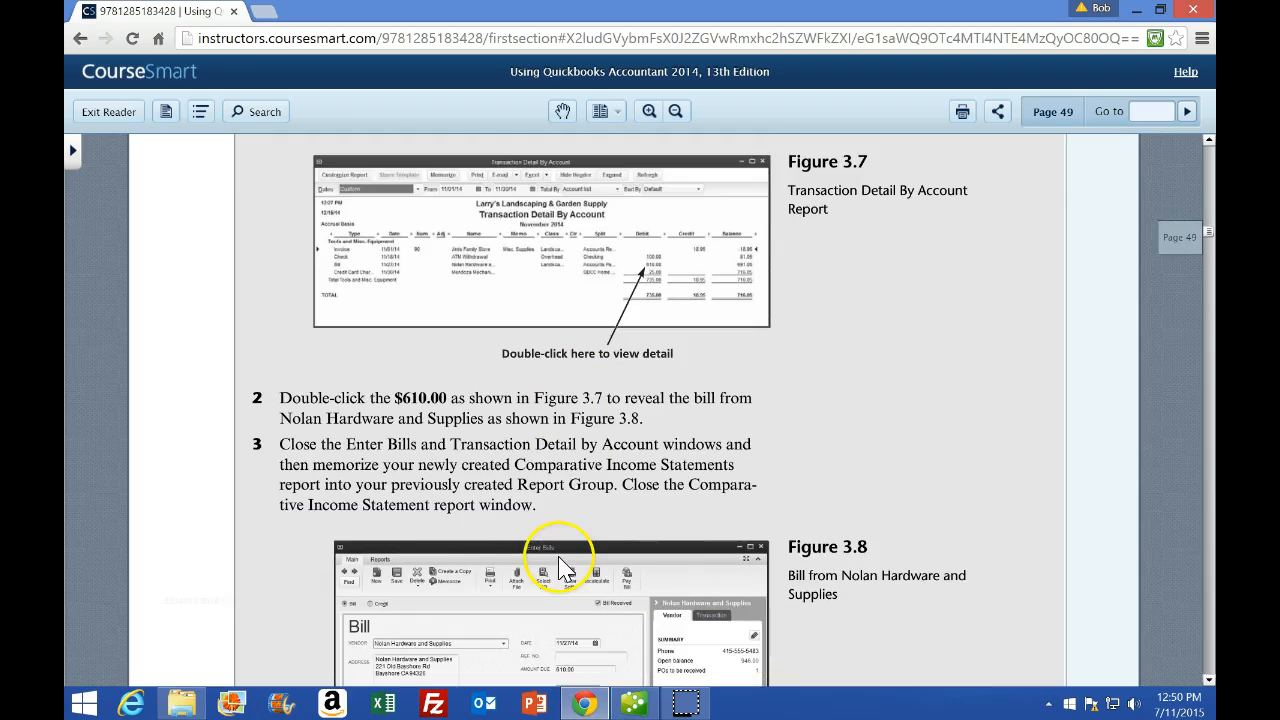
scroll(523, 485, "up", 1)
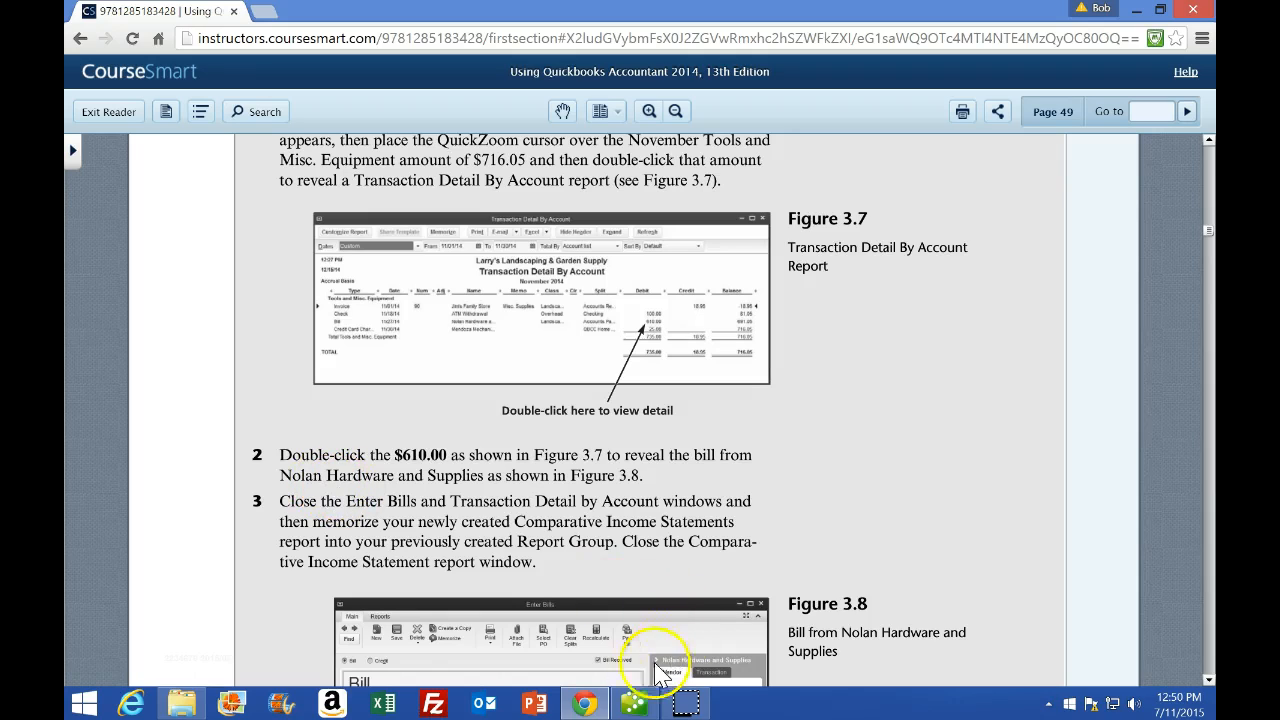
left_click(634, 703)
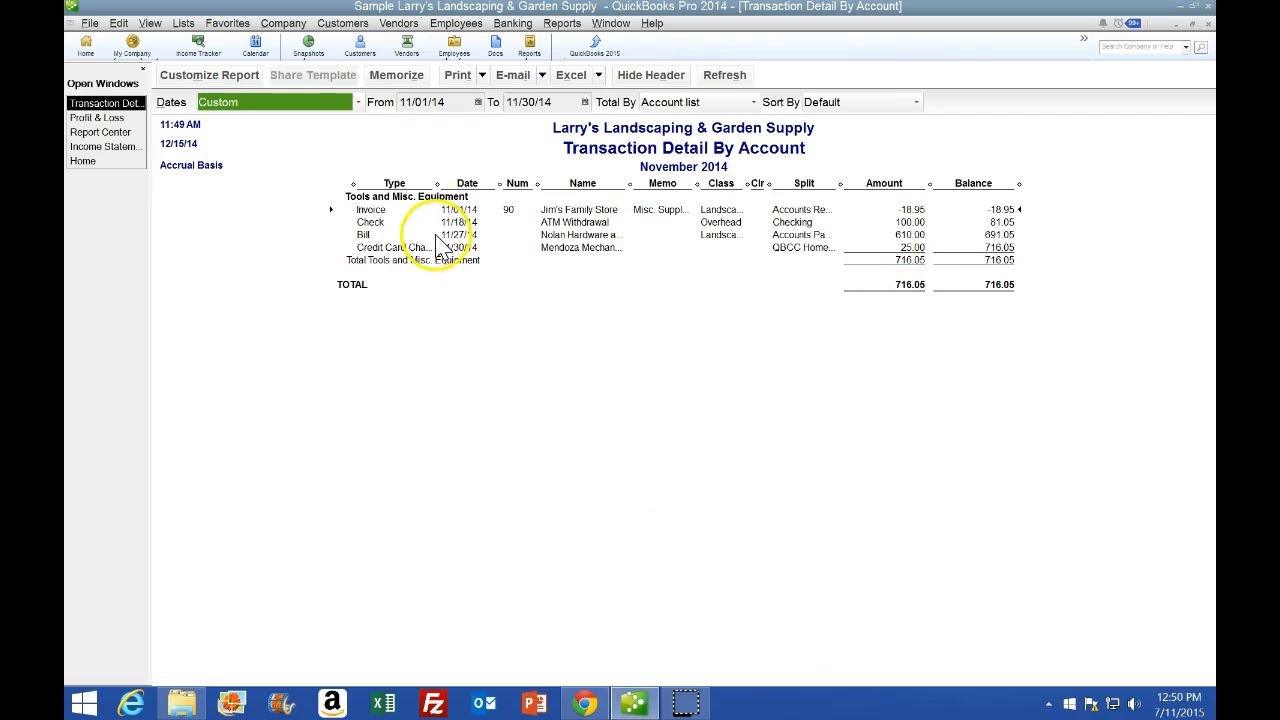
left_click(907, 234)
double_click(907, 234)
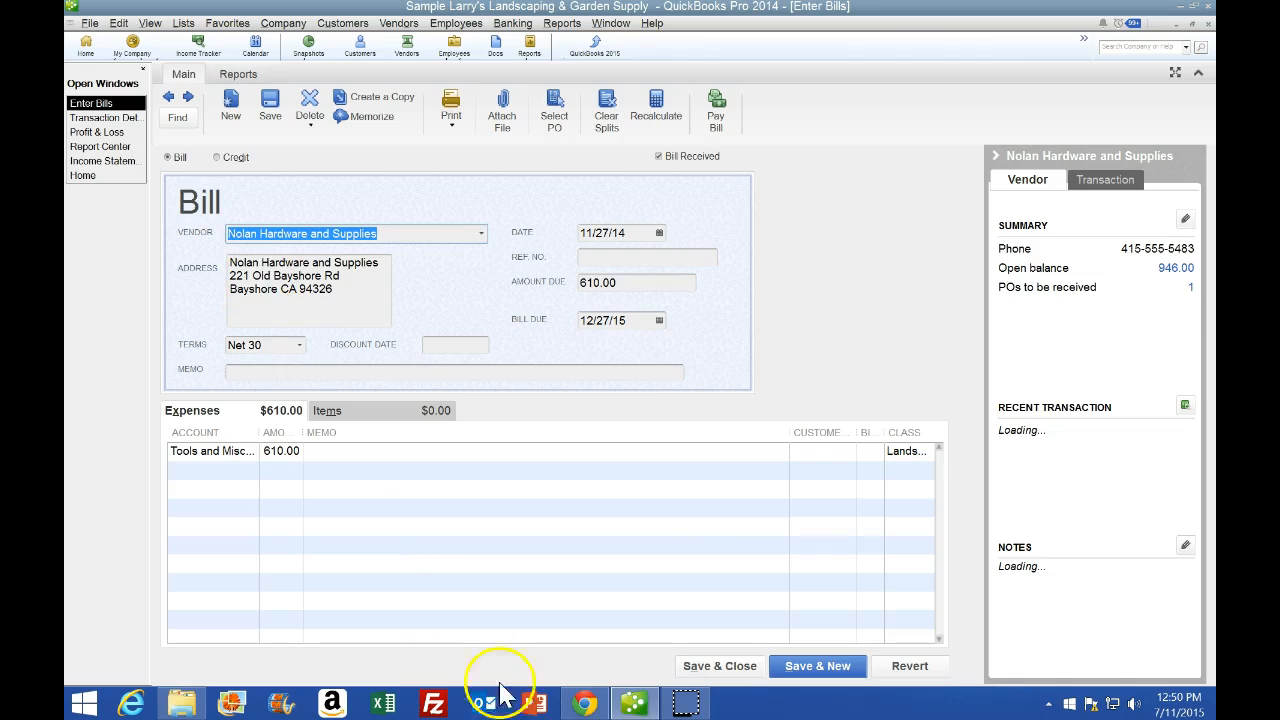
Read textbook step 3 in Chrome and compare Figure 3.8 with the Nolan Hardware and Supplies bill in QuickBooks.
left_click(633, 705)
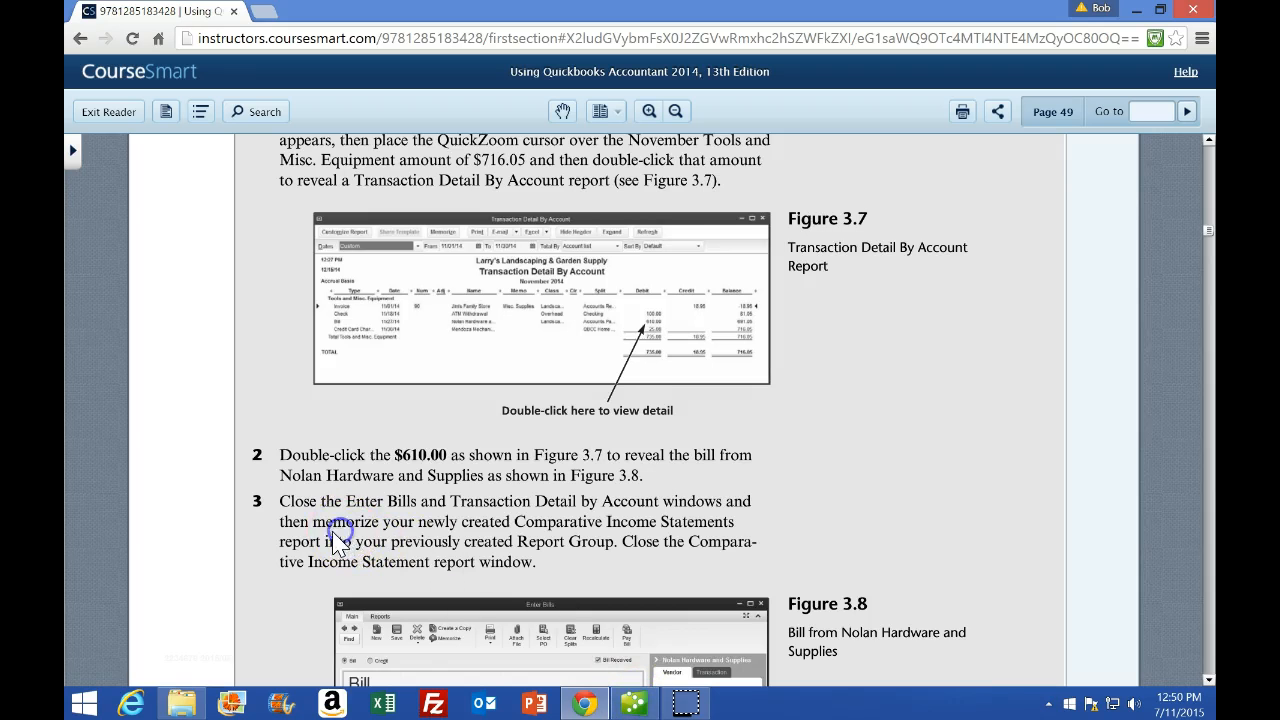
scroll(338, 540, "down", 3)
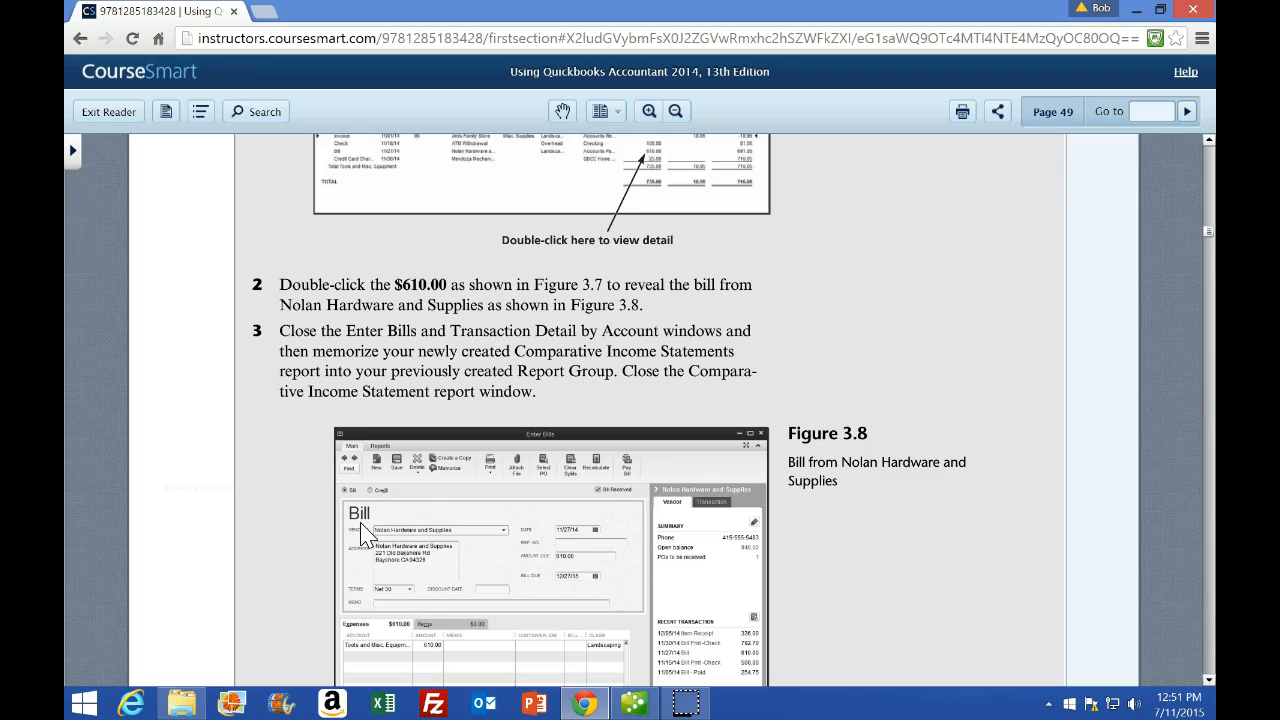
scroll(365, 530, "down", 1)
left_click(634, 700)
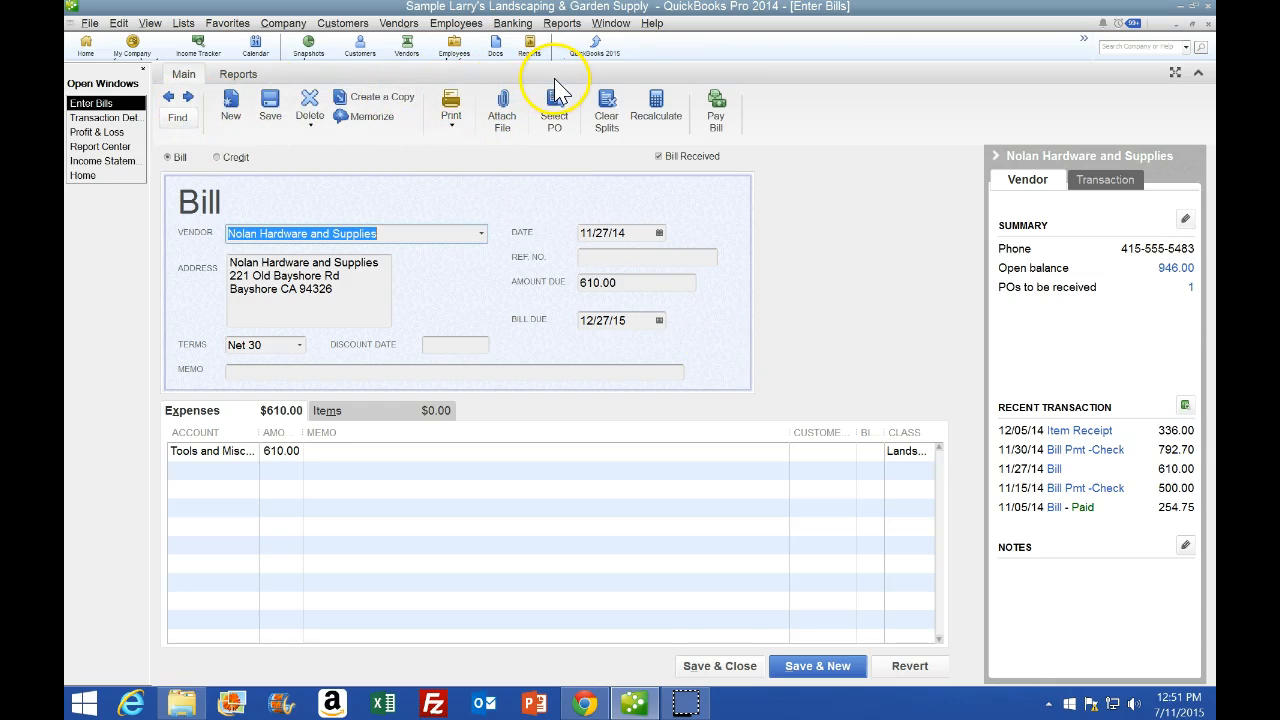
Print the Nolan Hardware and Supplies bill to a PDF file using the CutePDF Writer printer.
left_click(90, 24)
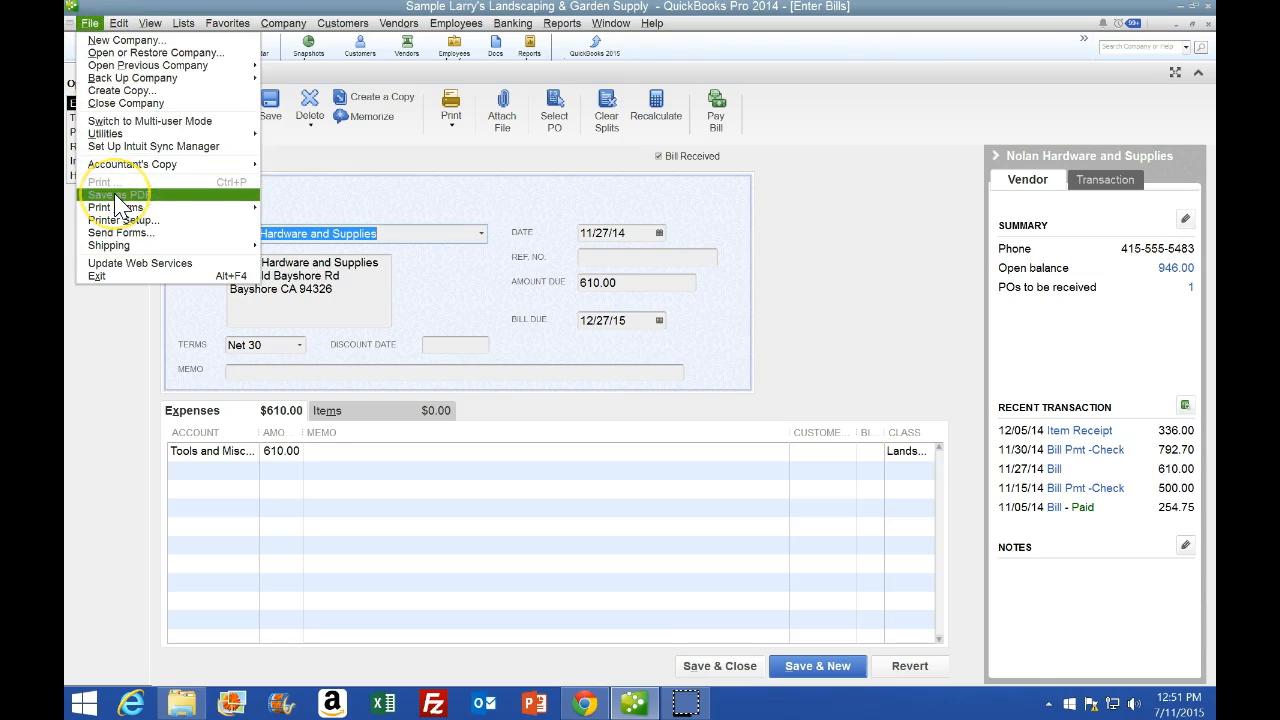
left_click(876, 258)
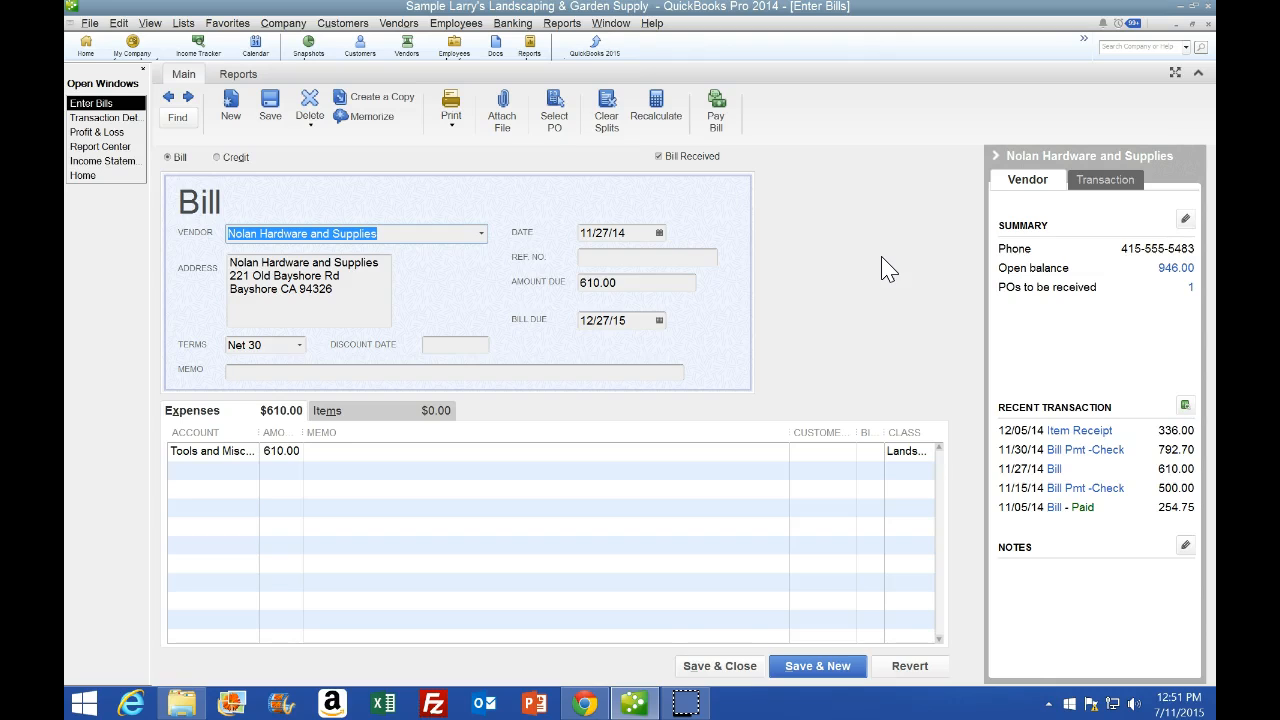
left_click(451, 110)
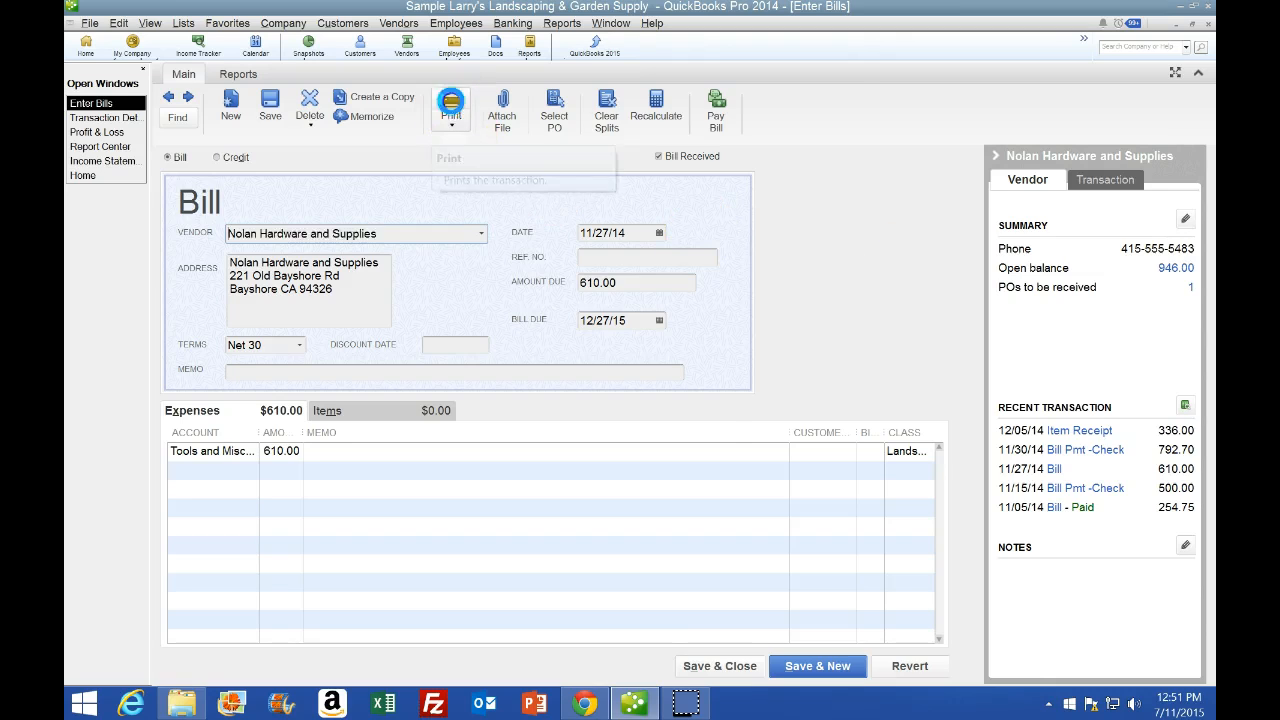
left_click(619, 174)
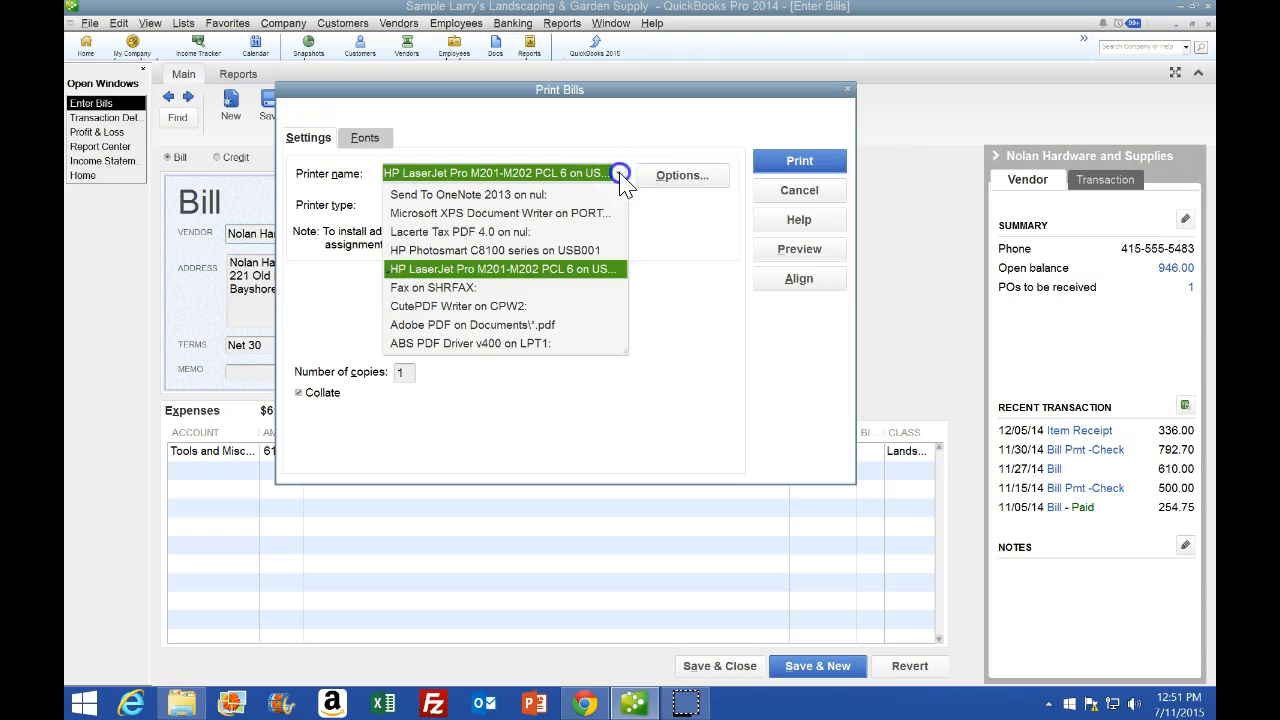
left_click(452, 306)
left_click(799, 160)
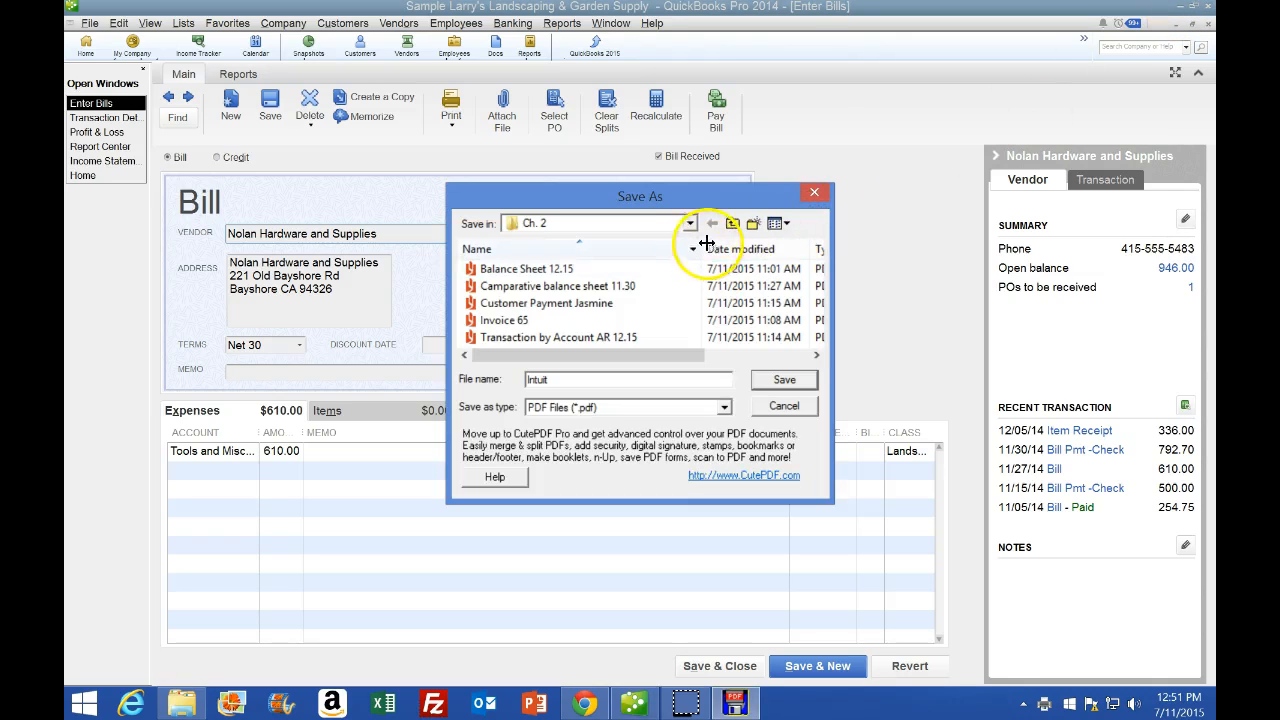
Save the bill PDF as "Bill Nolan Hardware 11.27" in the Ch. 3 folder under QuickBooks, Week 1.
left_click(690, 224)
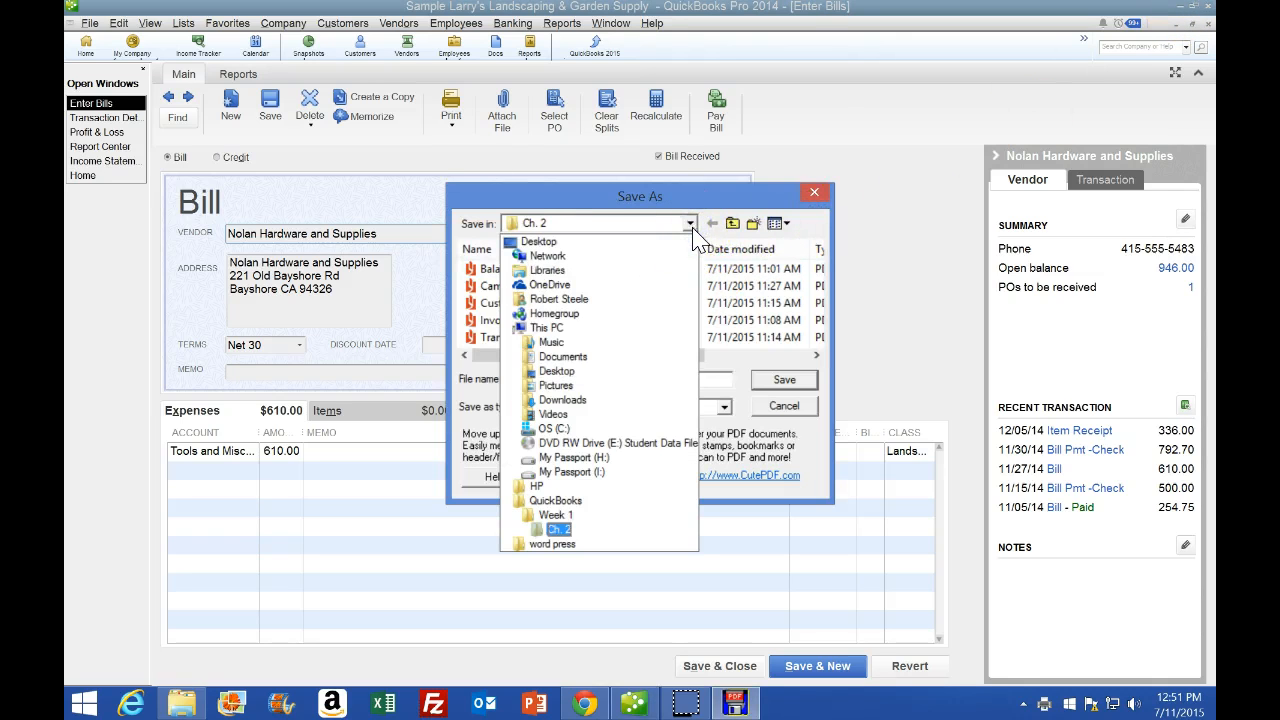
left_click(647, 500)
double_click(498, 305)
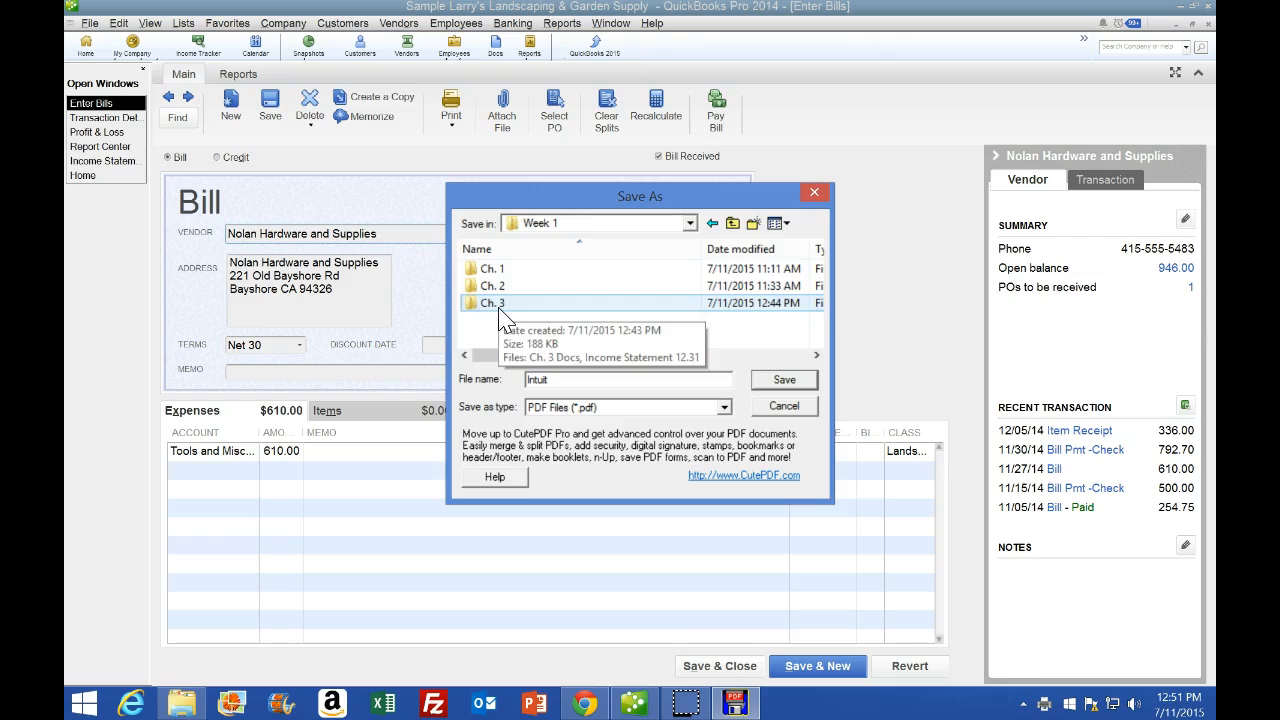
double_click(493, 303)
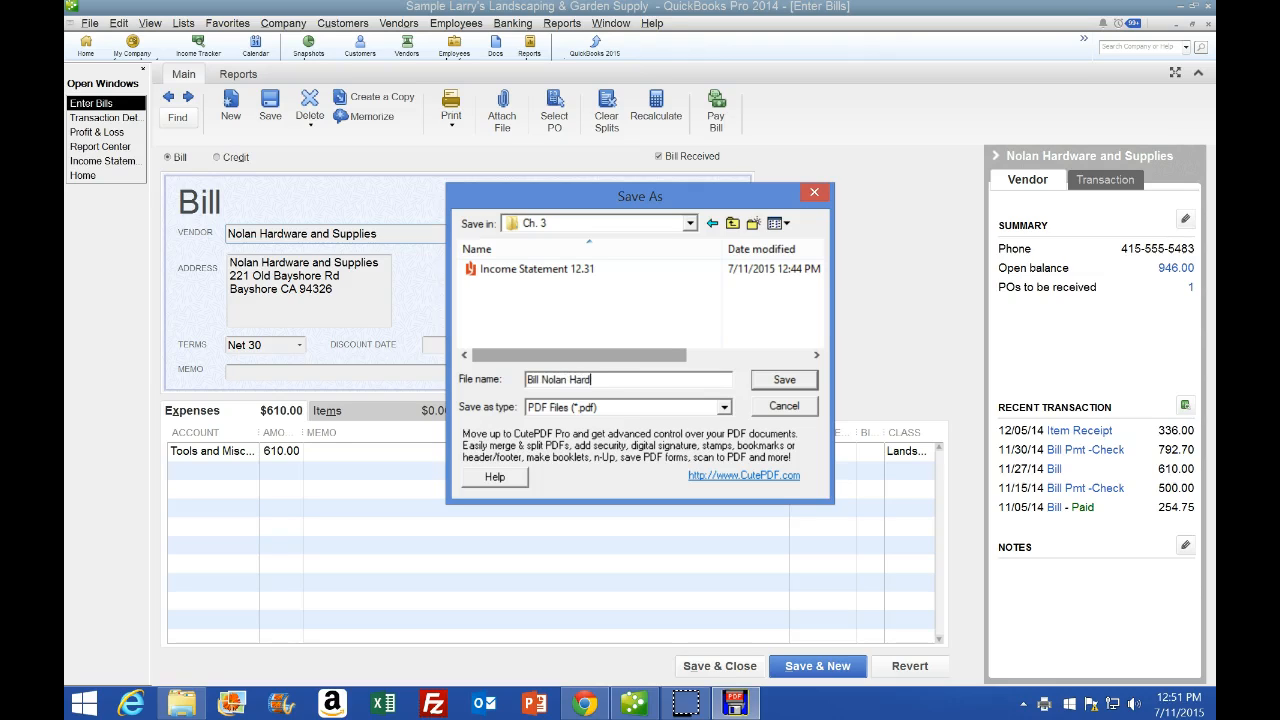
left_click_drag(587, 190, 590, 275)
type("11.27")
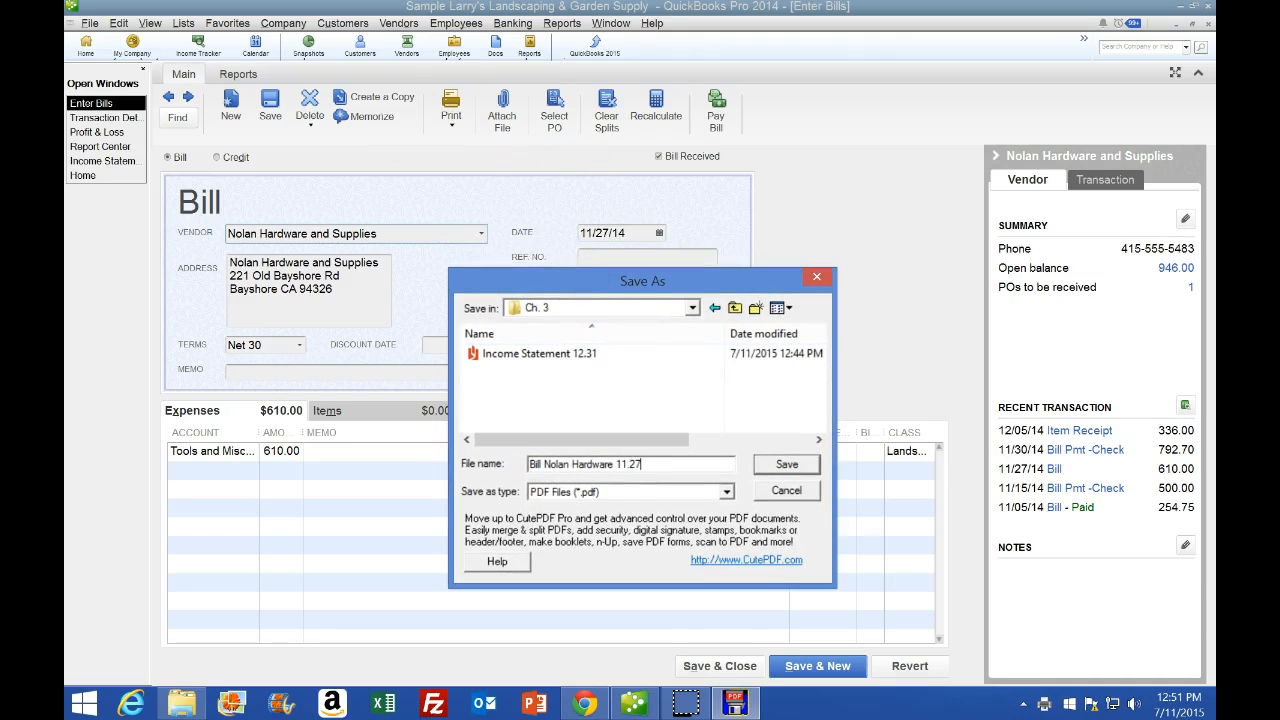
left_click(810, 463)
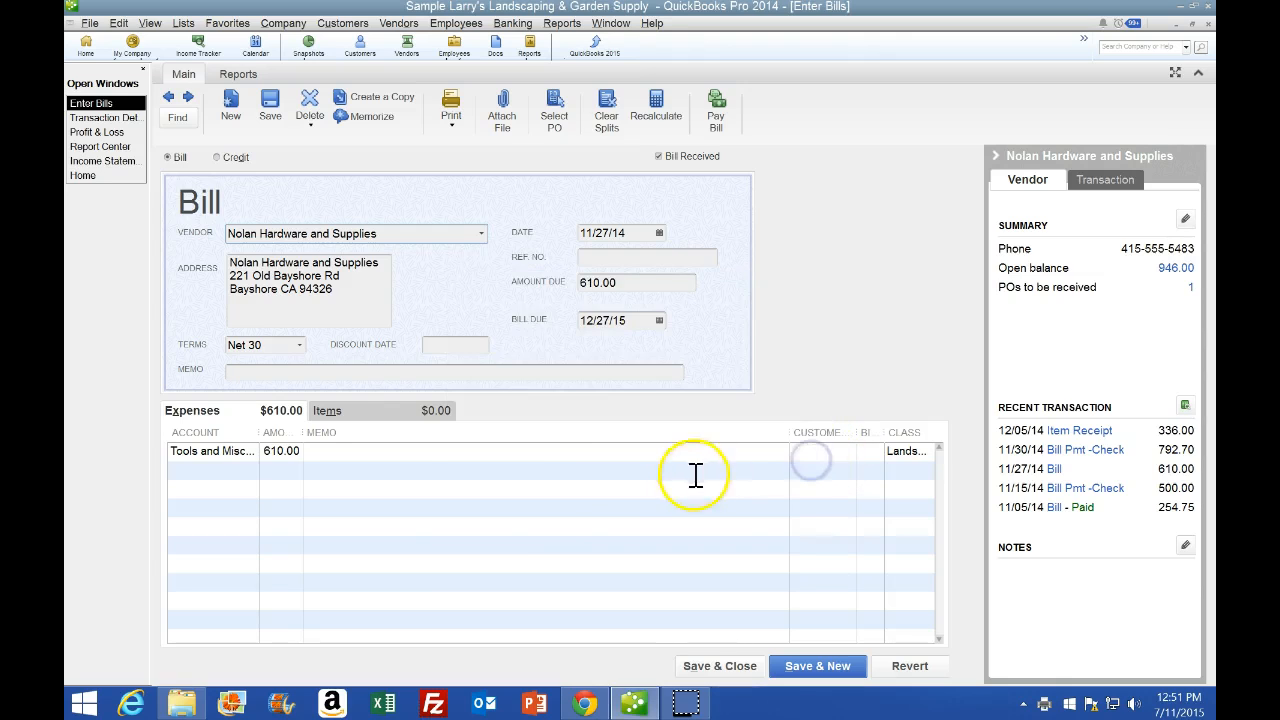
Create a blank Word document and insert a screen clipping of the Nolan Hardware and Supplies bill from QuickBooks.
left_click(84, 712)
left_click(115, 362)
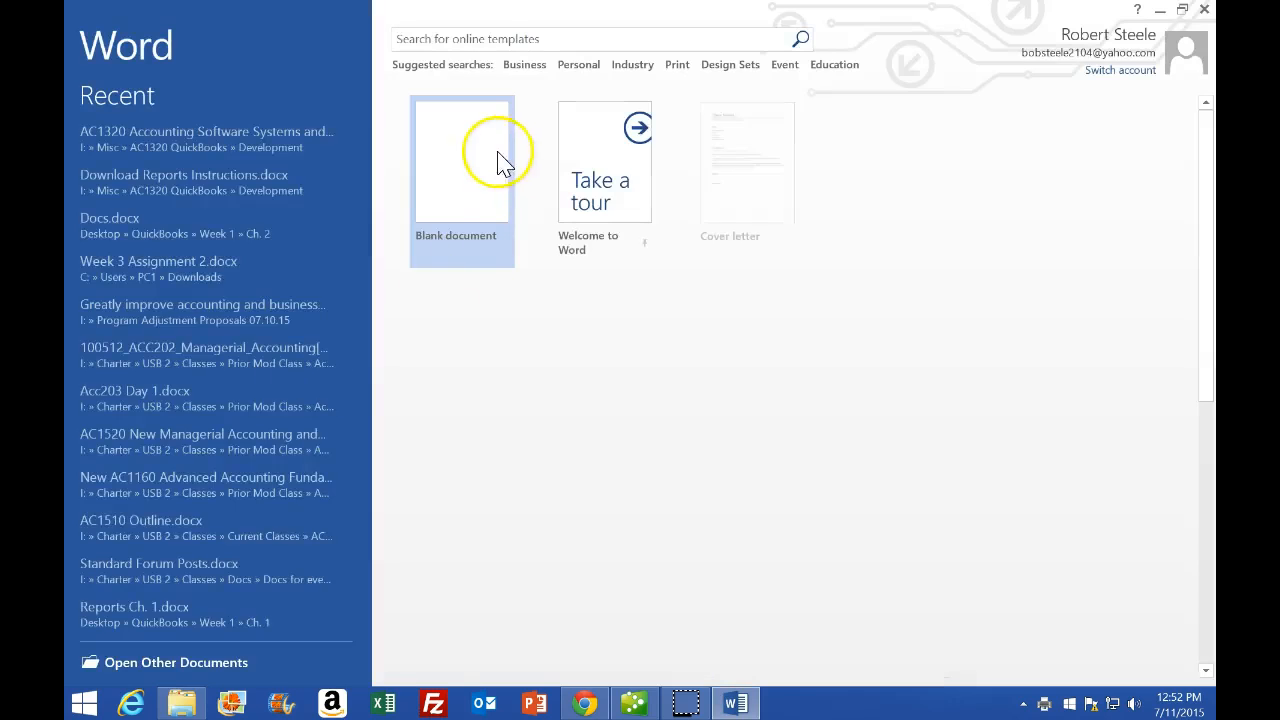
left_click(501, 166)
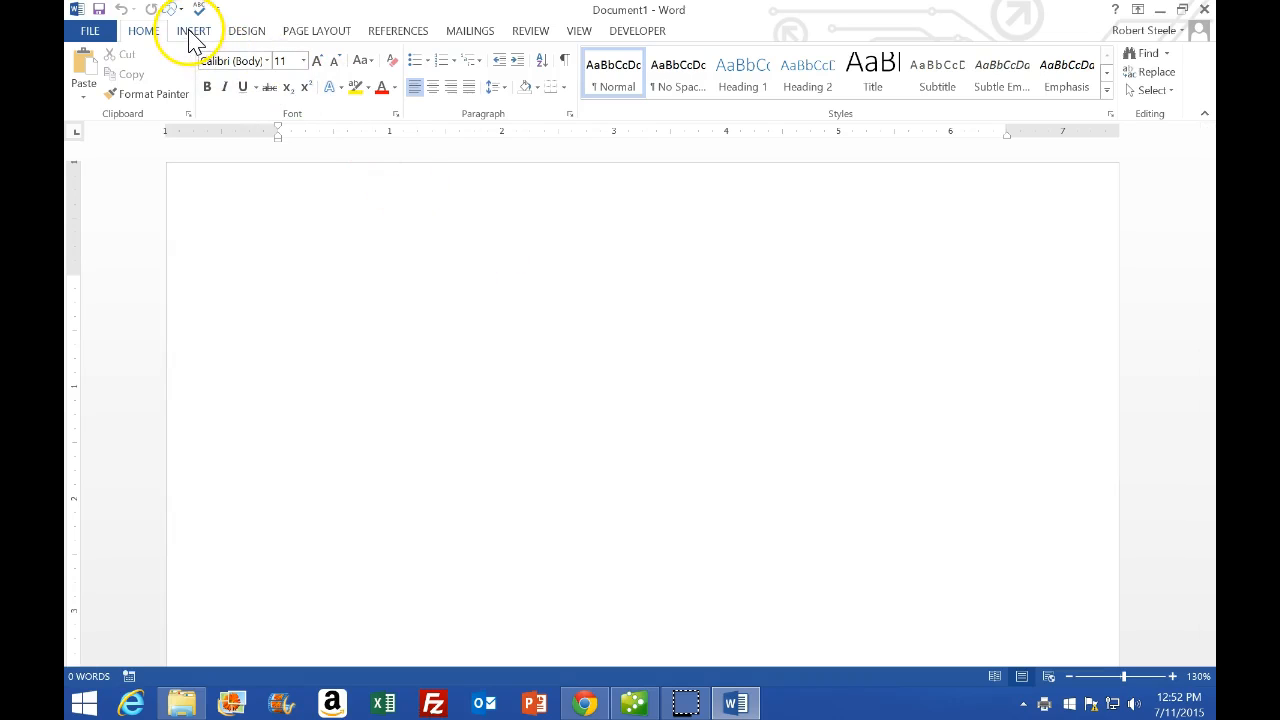
left_click(192, 31)
left_click(421, 88)
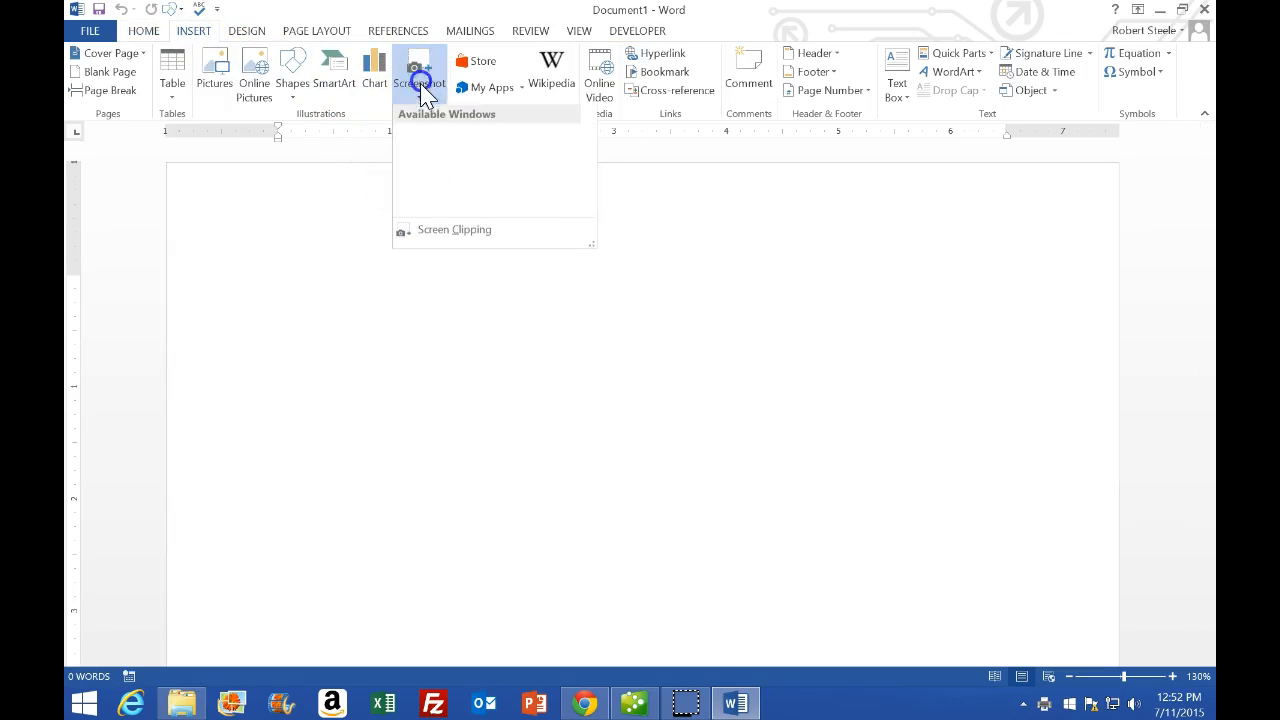
left_click(443, 234)
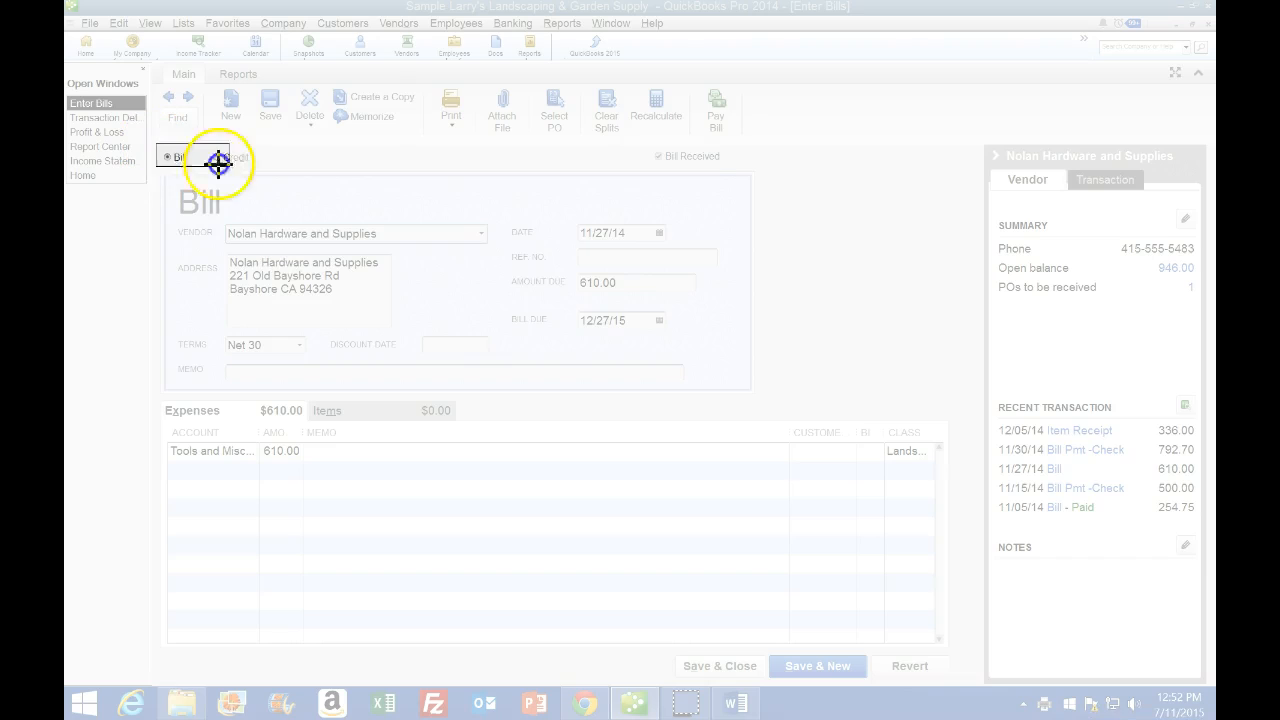
left_click_drag(156, 143, 951, 654)
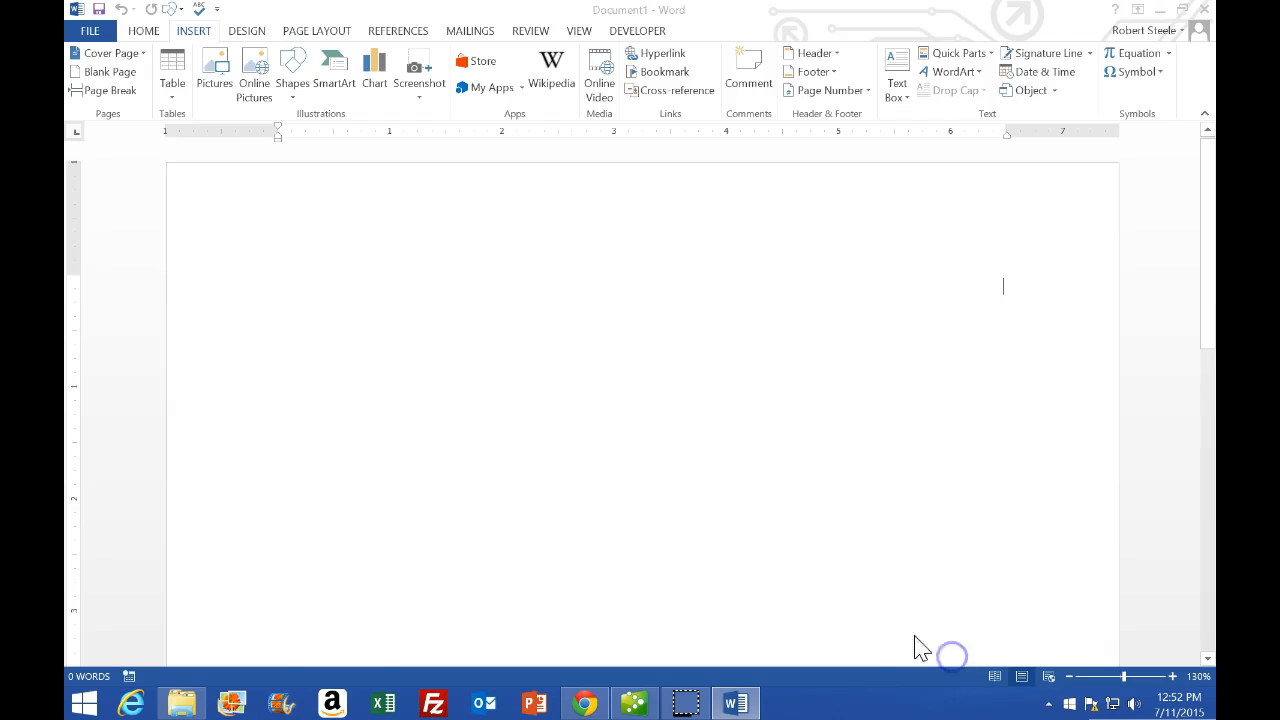
Start saving the Word document under a new name and browse to Desktop, QuickBooks, Week 1, Ch. 3.
left_click(90, 30)
left_click(100, 180)
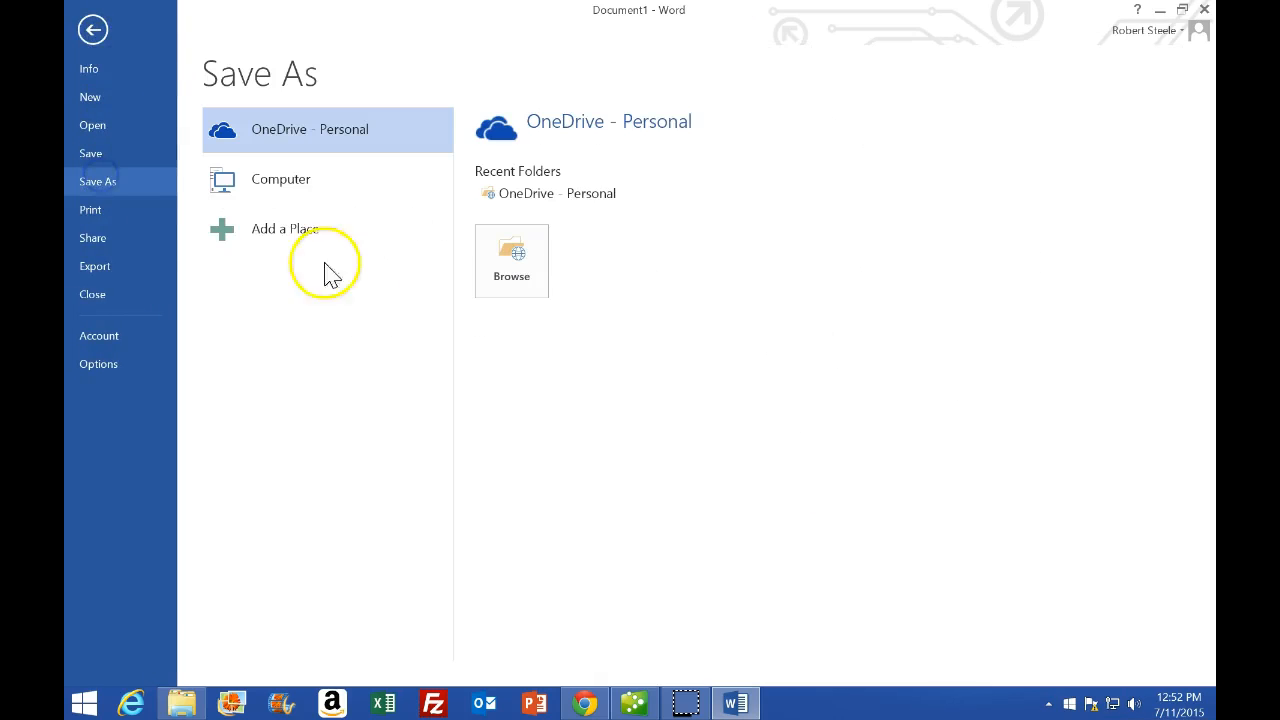
left_click(293, 179)
left_click(507, 452)
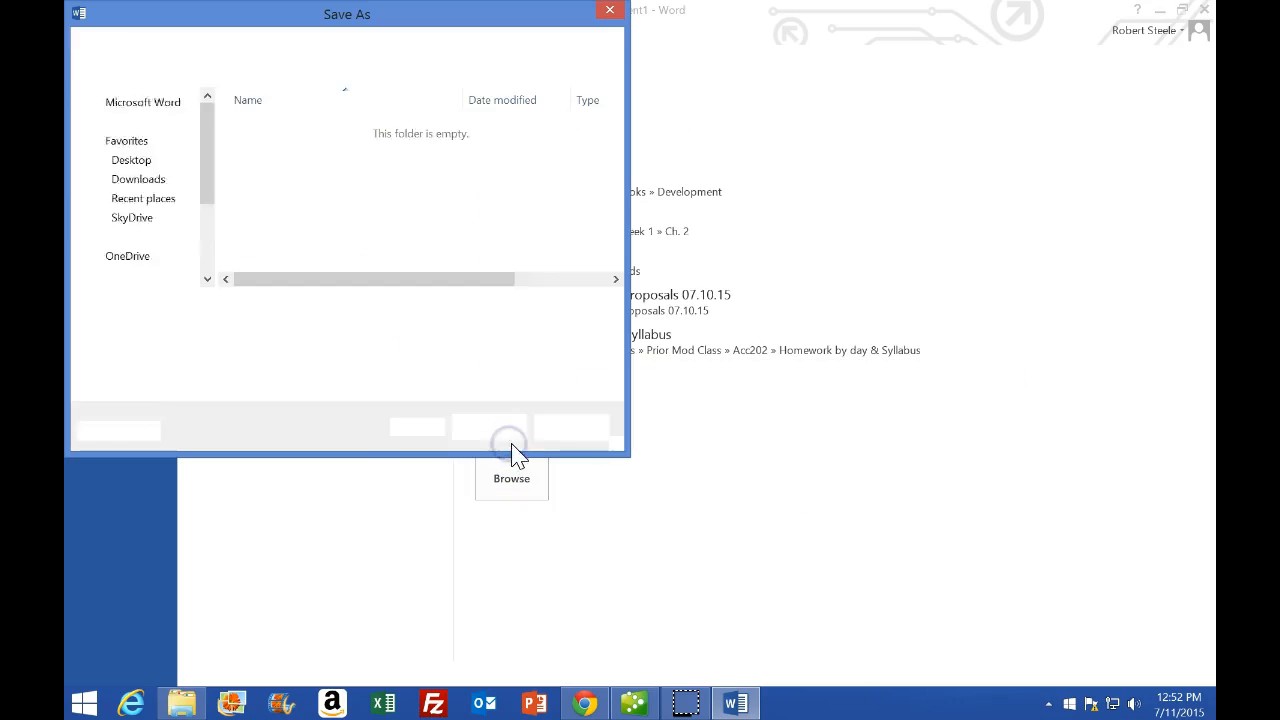
left_click_drag(213, 228, 208, 120)
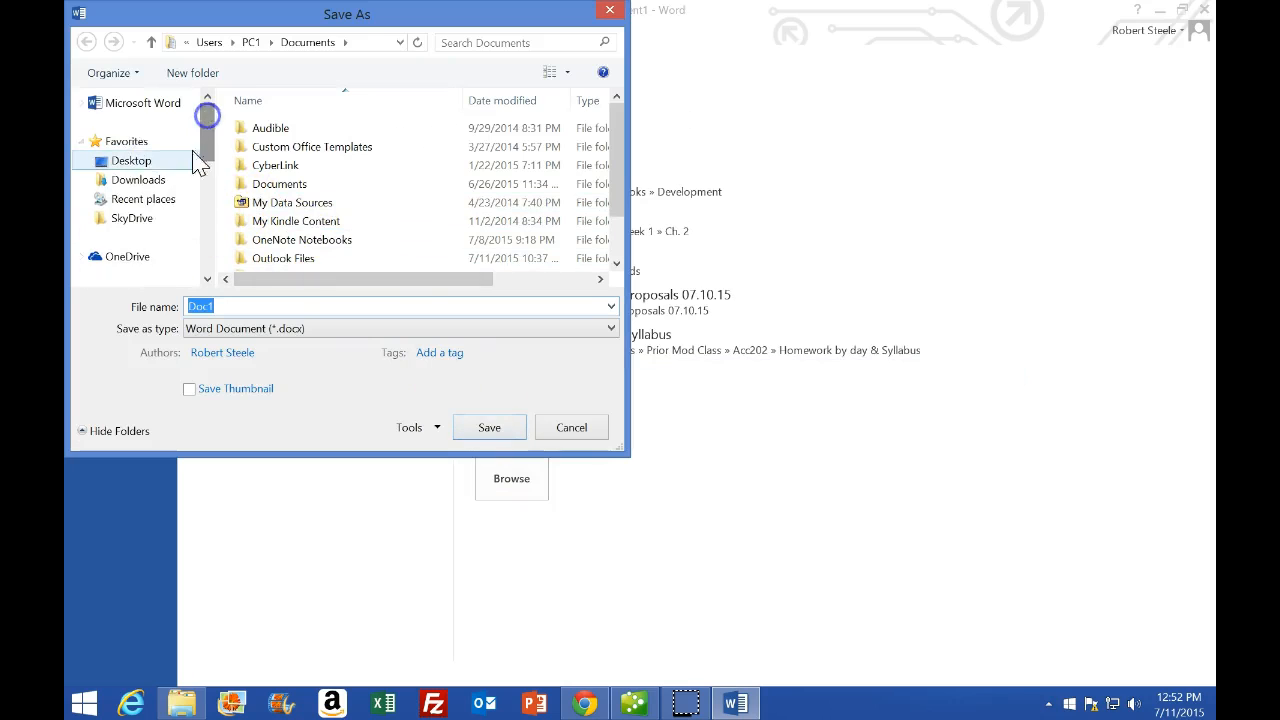
left_click(131, 161)
left_click_drag(620, 130, 614, 212)
double_click(343, 164)
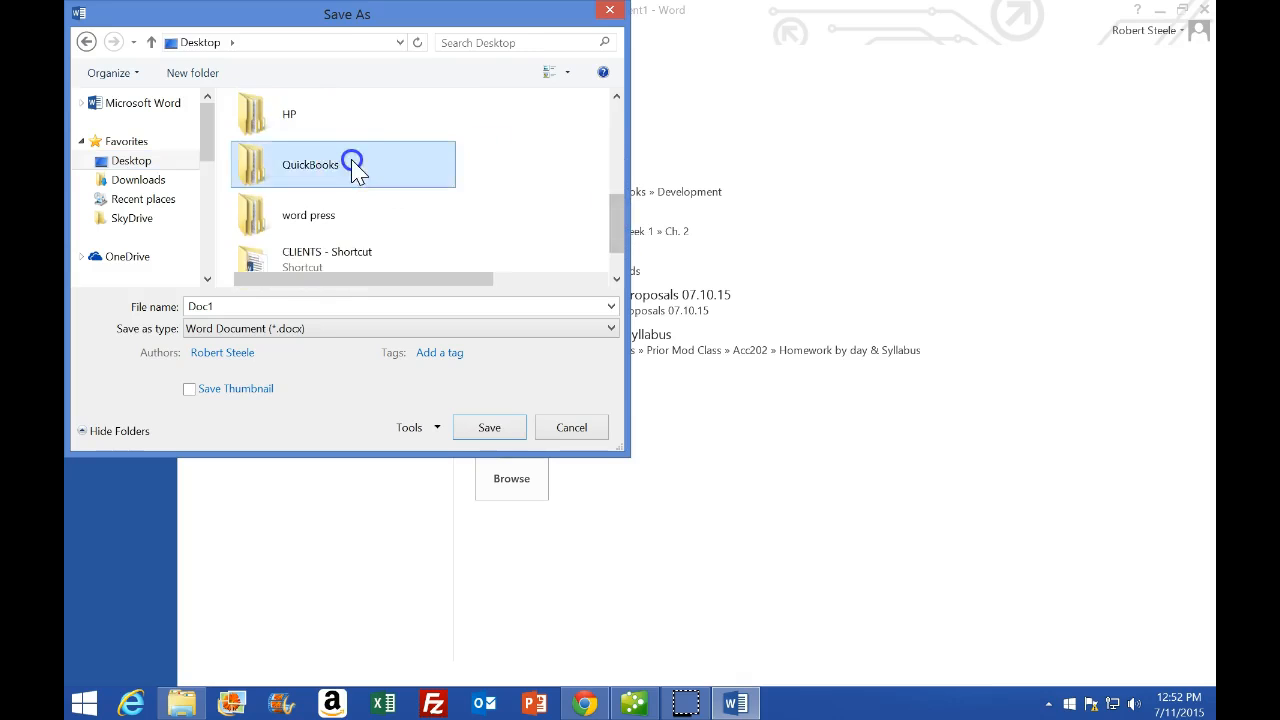
double_click(289, 165)
double_click(270, 170)
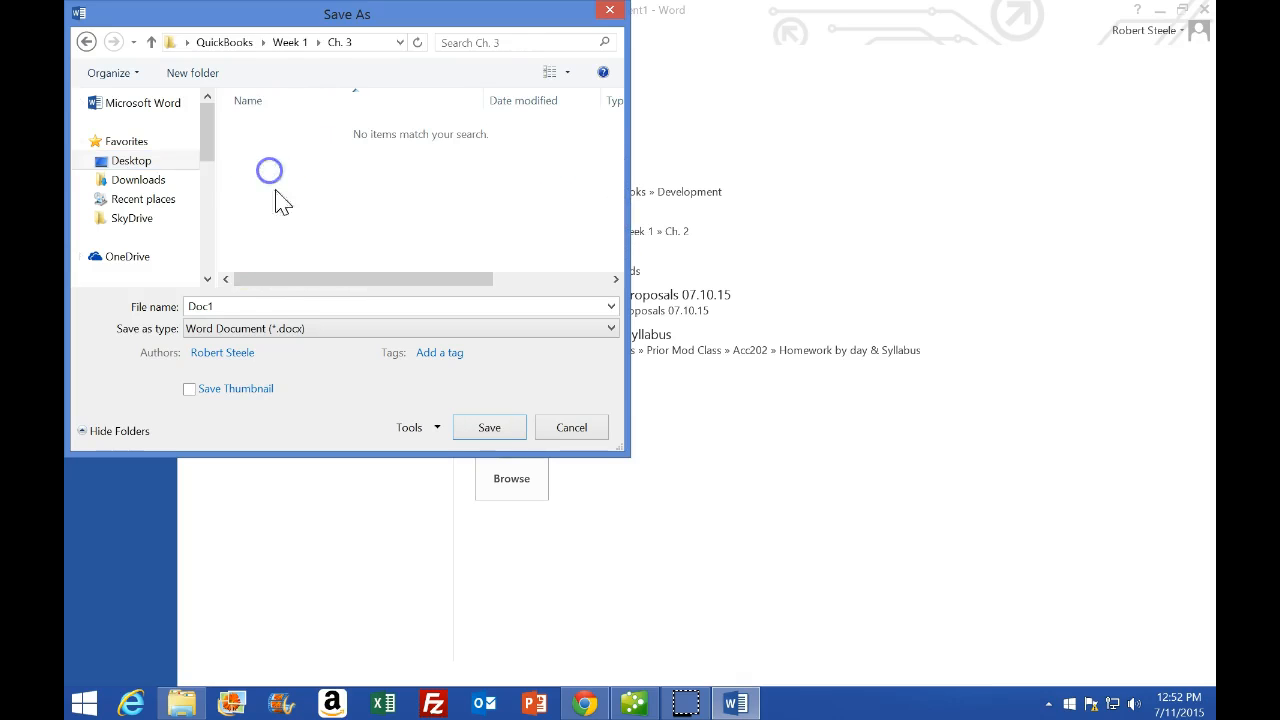
Name the Word document "Ch. 3 Docs" and save it in the Ch. 3 folder.
double_click(229, 308)
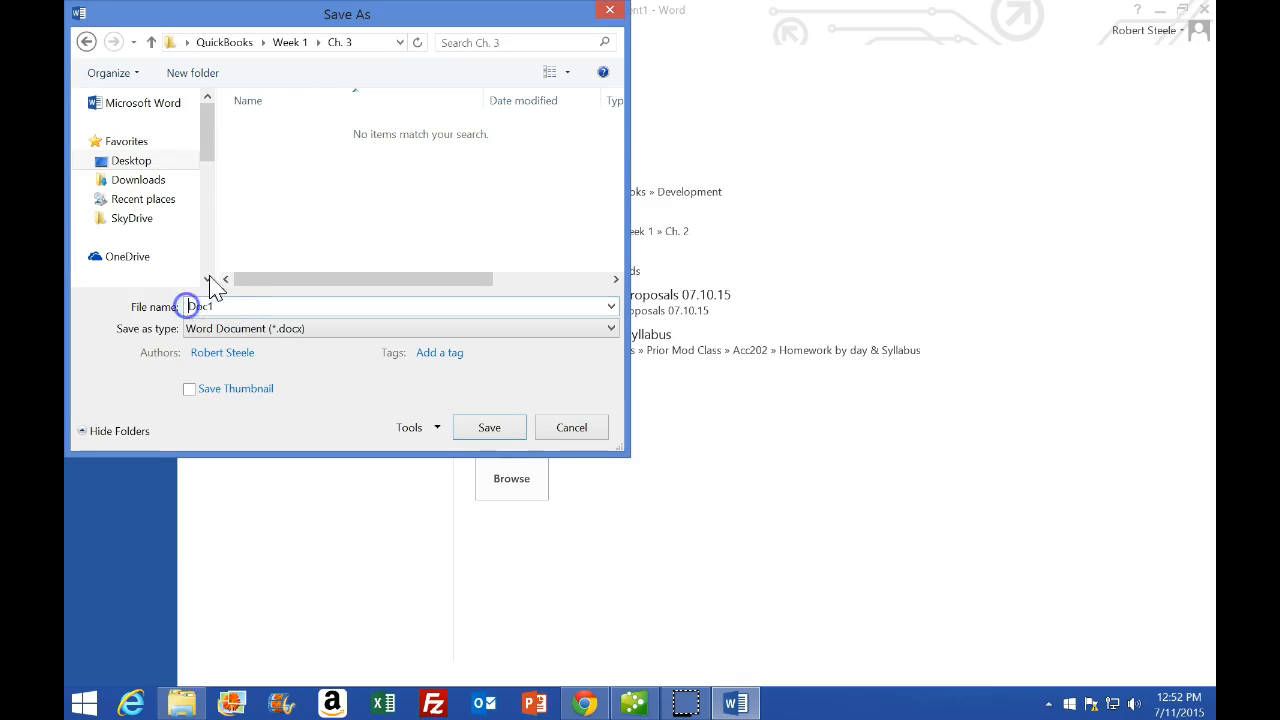
left_click(122, 237)
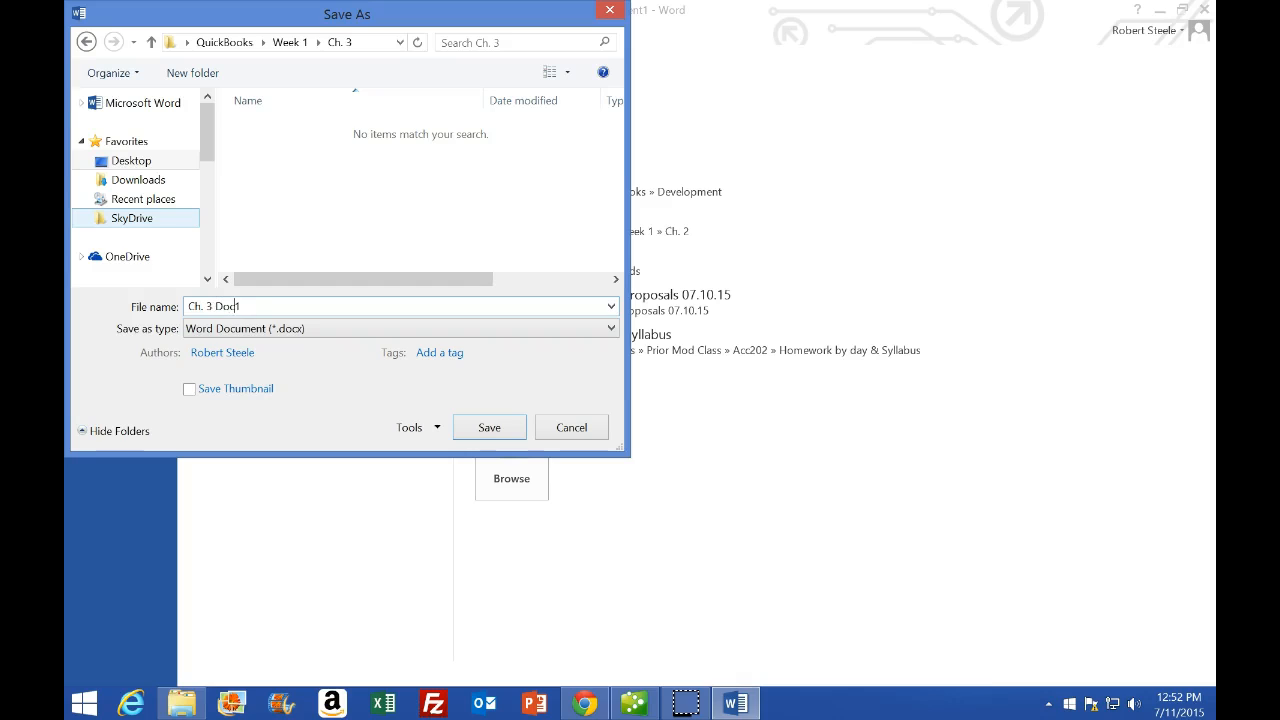
key("BackSpace")
type("s")
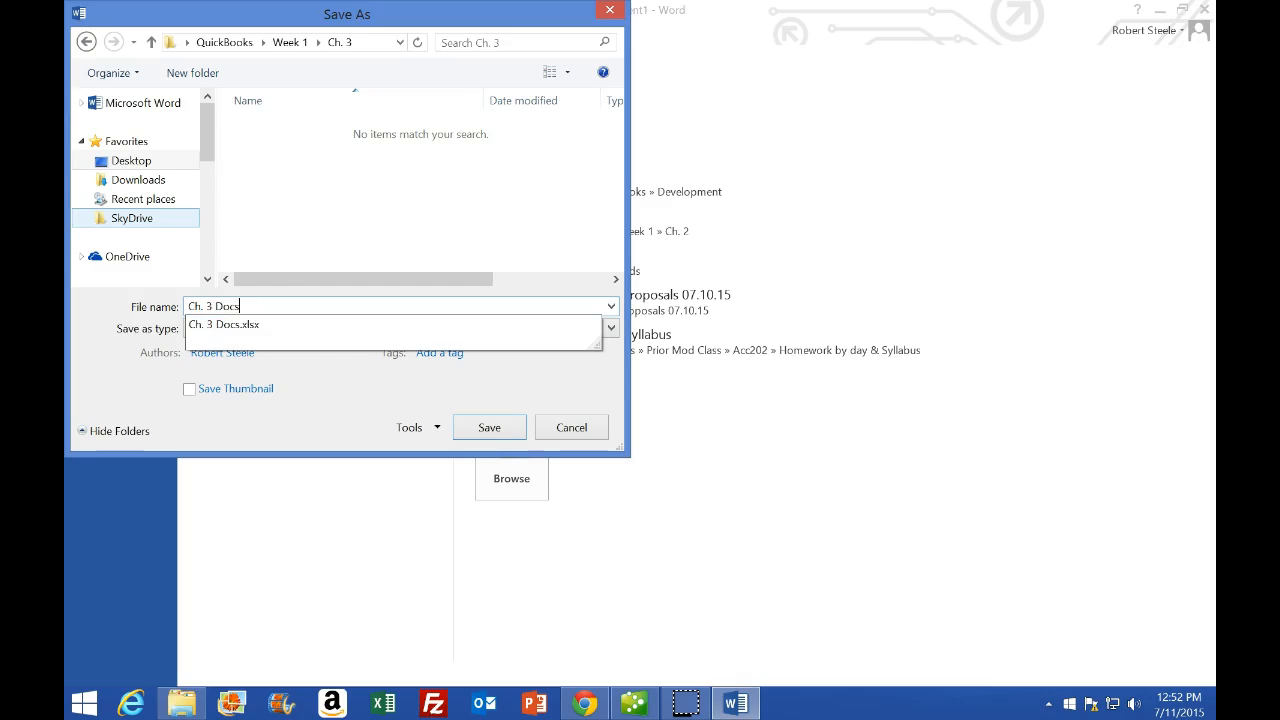
left_click(489, 437)
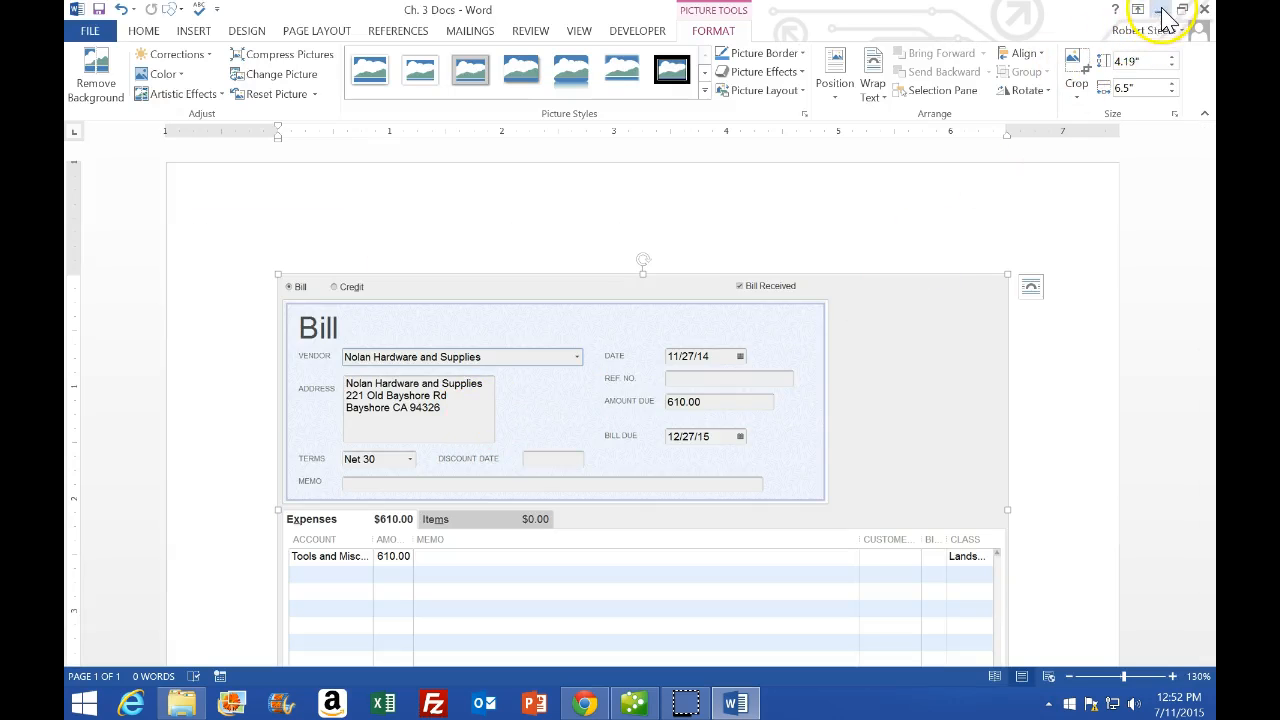
Check the lower part of the bill clipping, switch back to QuickBooks and close the Nolan Hardware and Supplies bill.
scroll(1057, 457, "down", 5)
left_click(1059, 474)
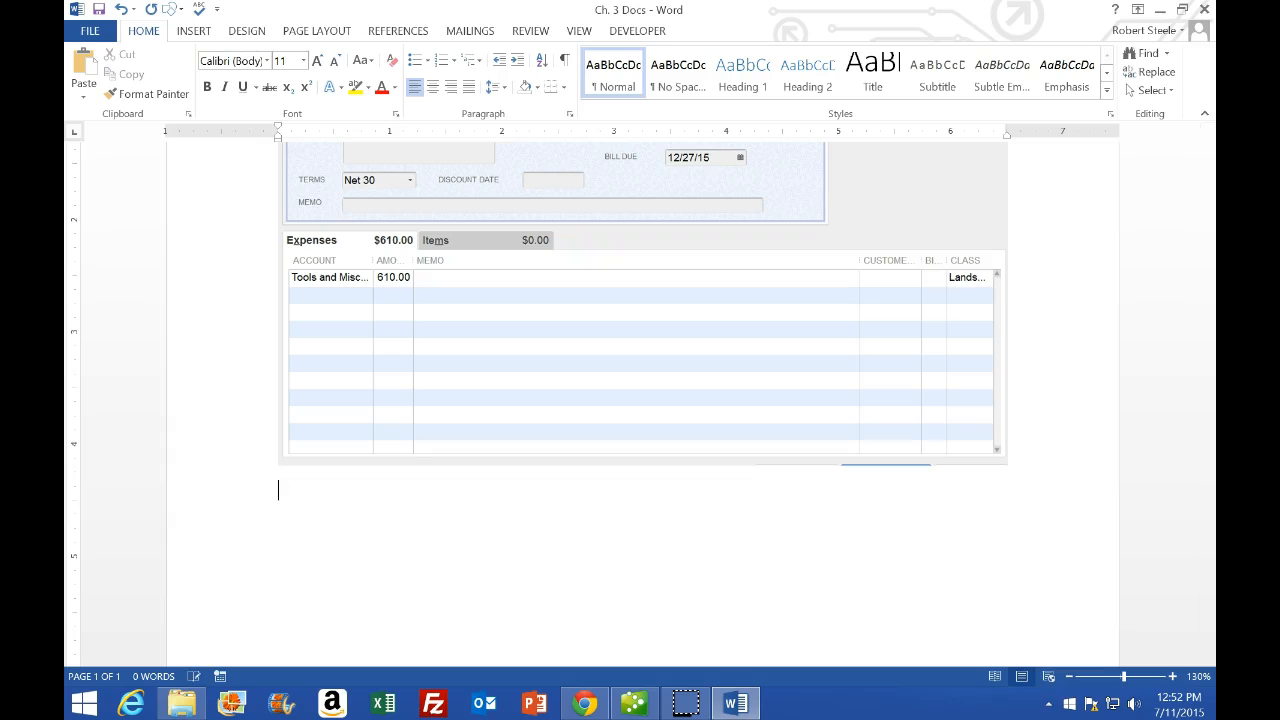
left_click(1160, 10)
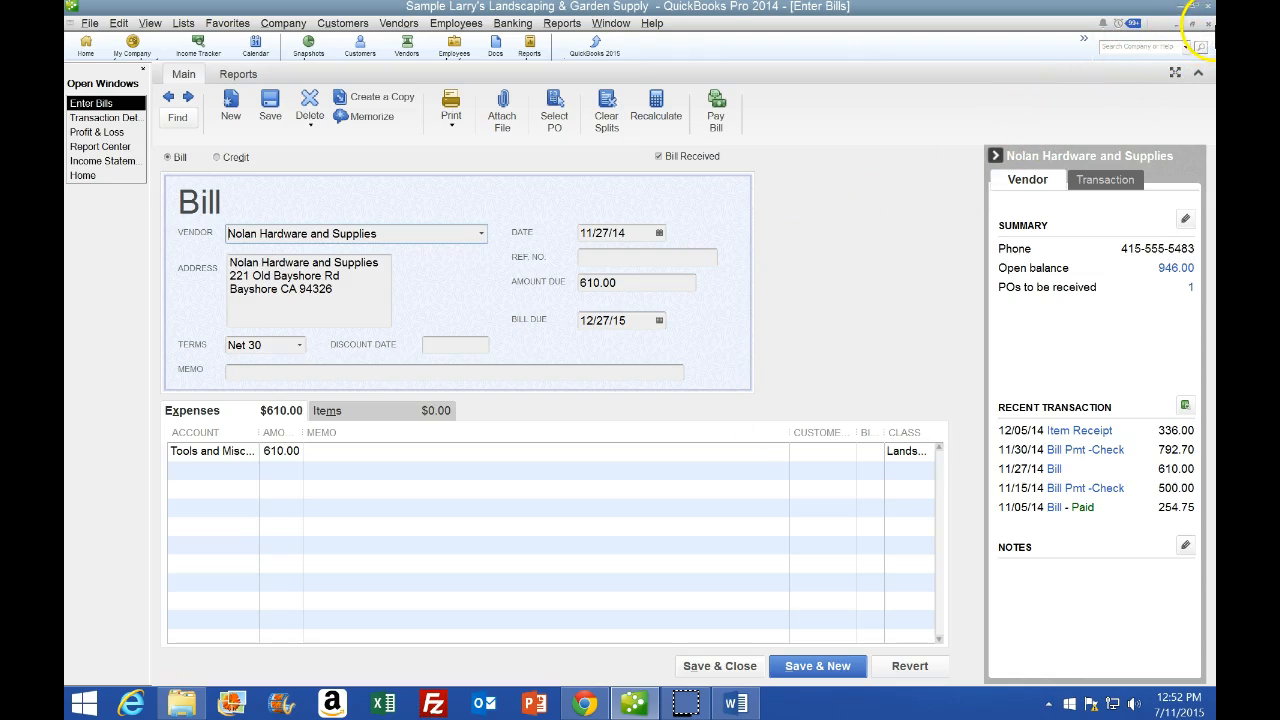
left_click(1208, 24)
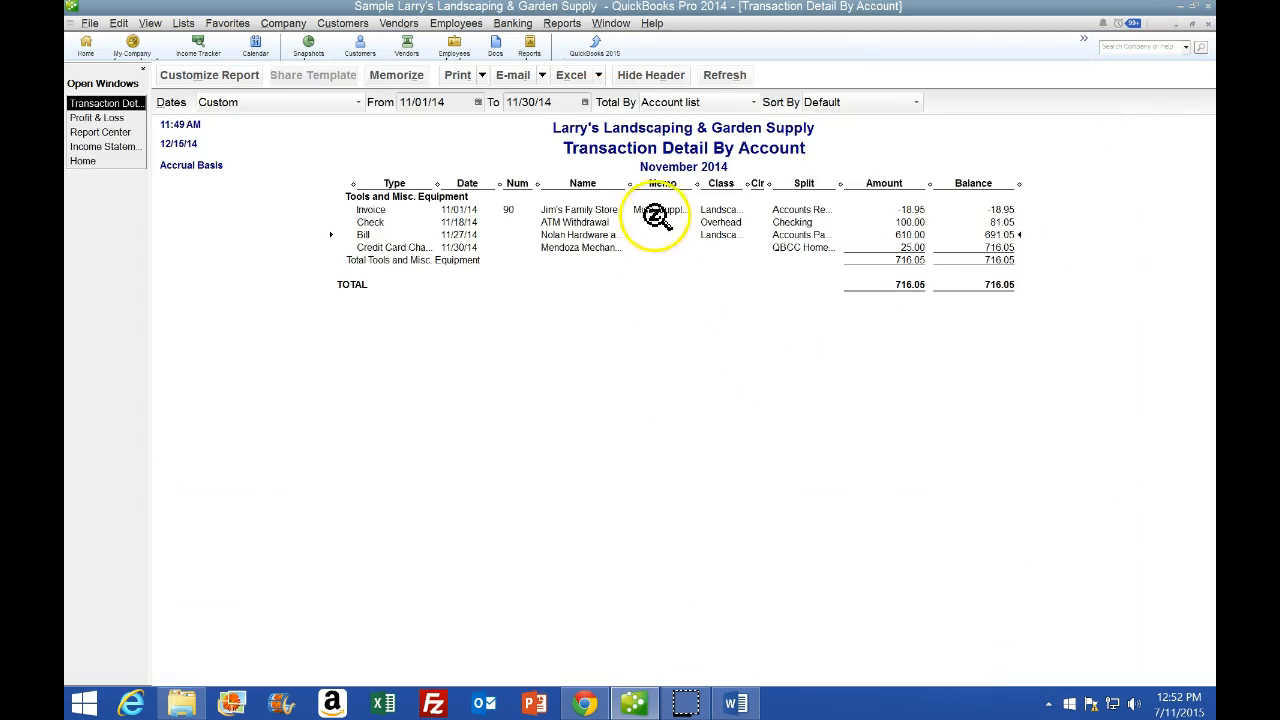
Export the Transaction Detail By Account report to a new worksheet in the existing Excel workbook Ch. 3 Docs in the Ch. 3 folder.
left_click(599, 77)
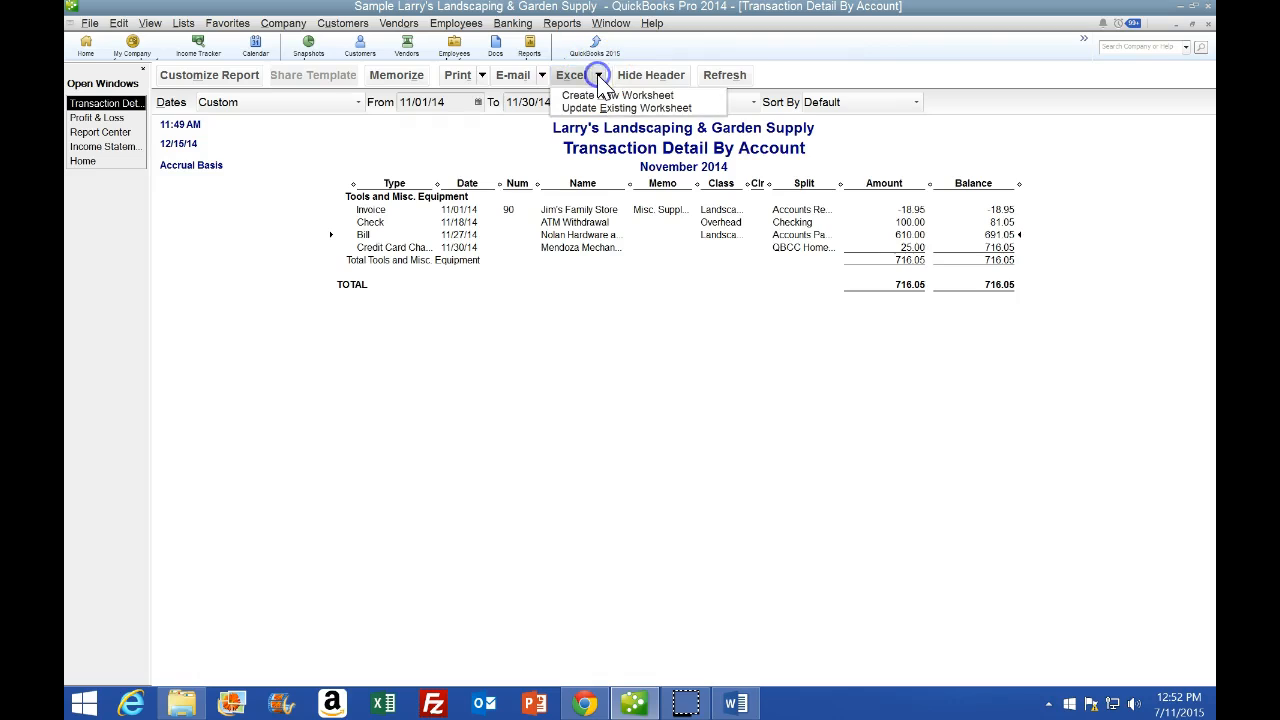
left_click(652, 95)
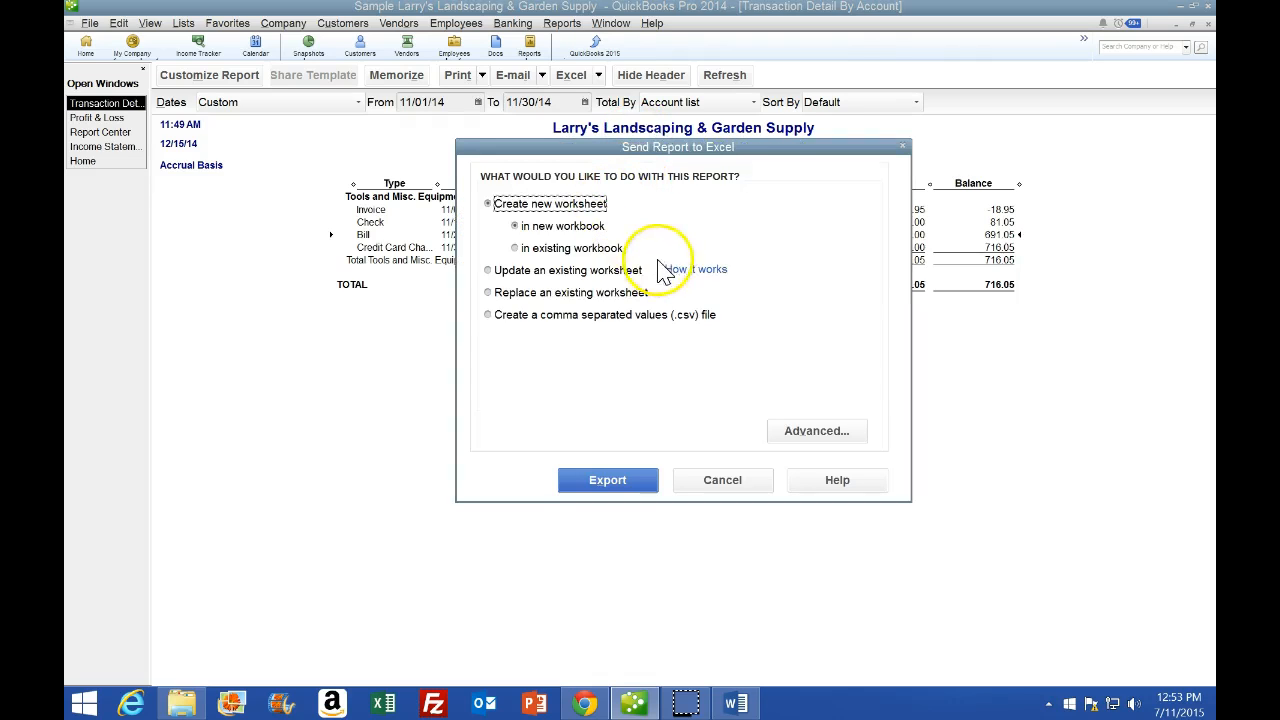
left_click(538, 256)
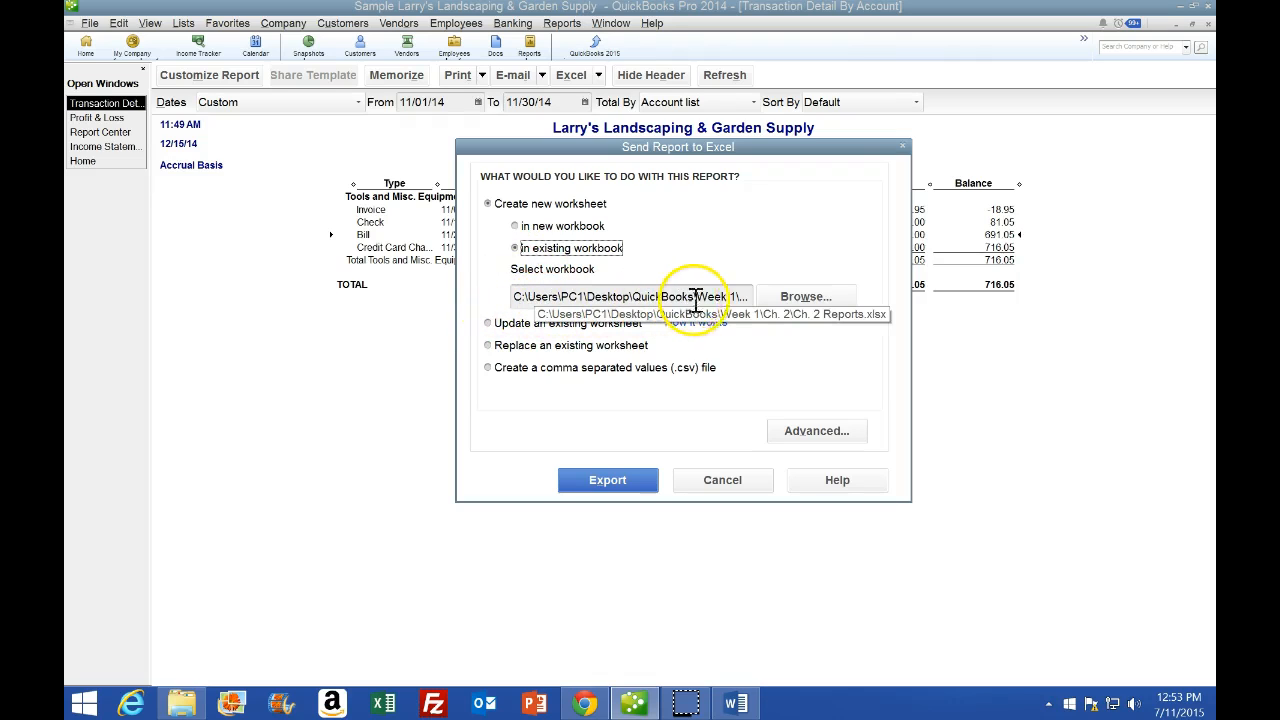
left_click(816, 298)
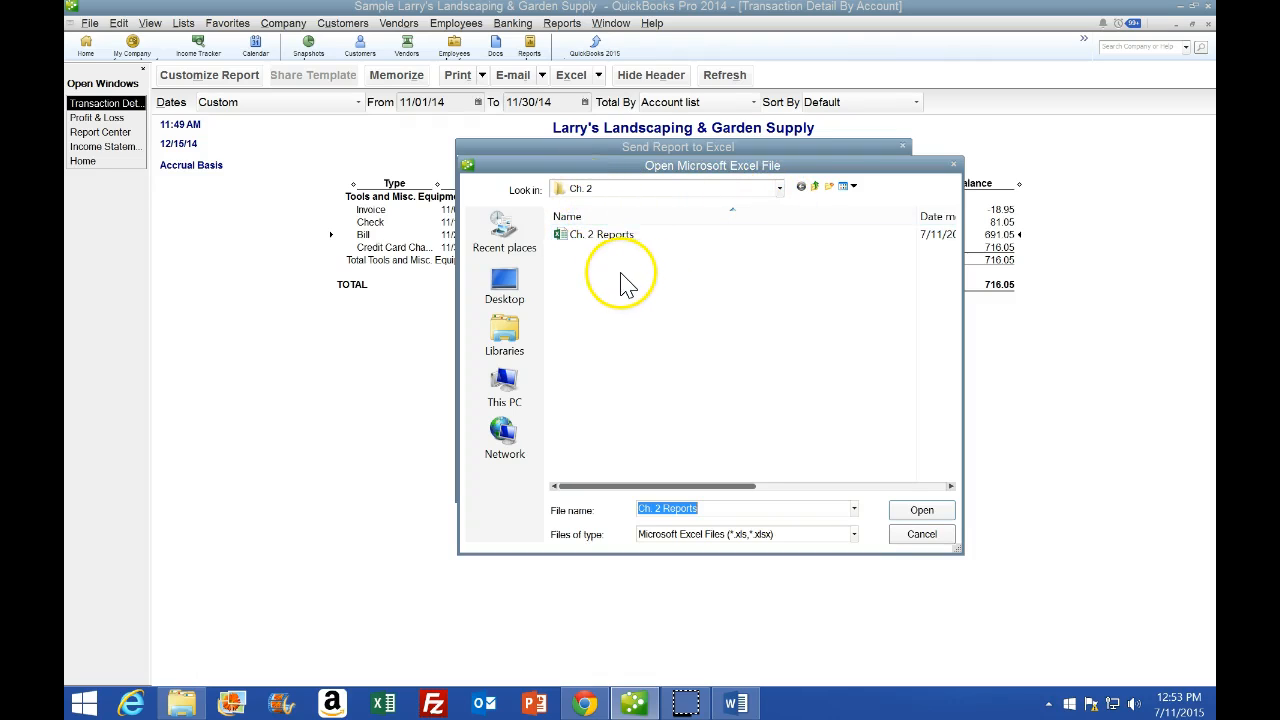
left_click(780, 189)
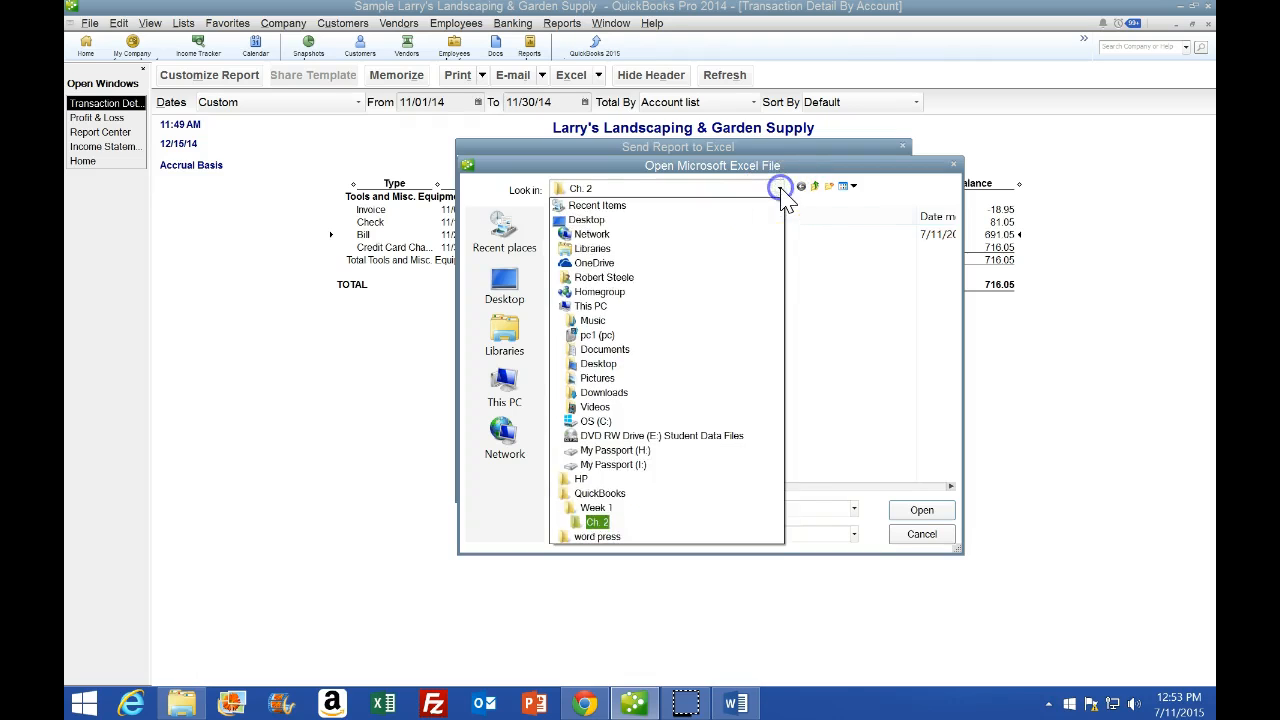
left_click(720, 508)
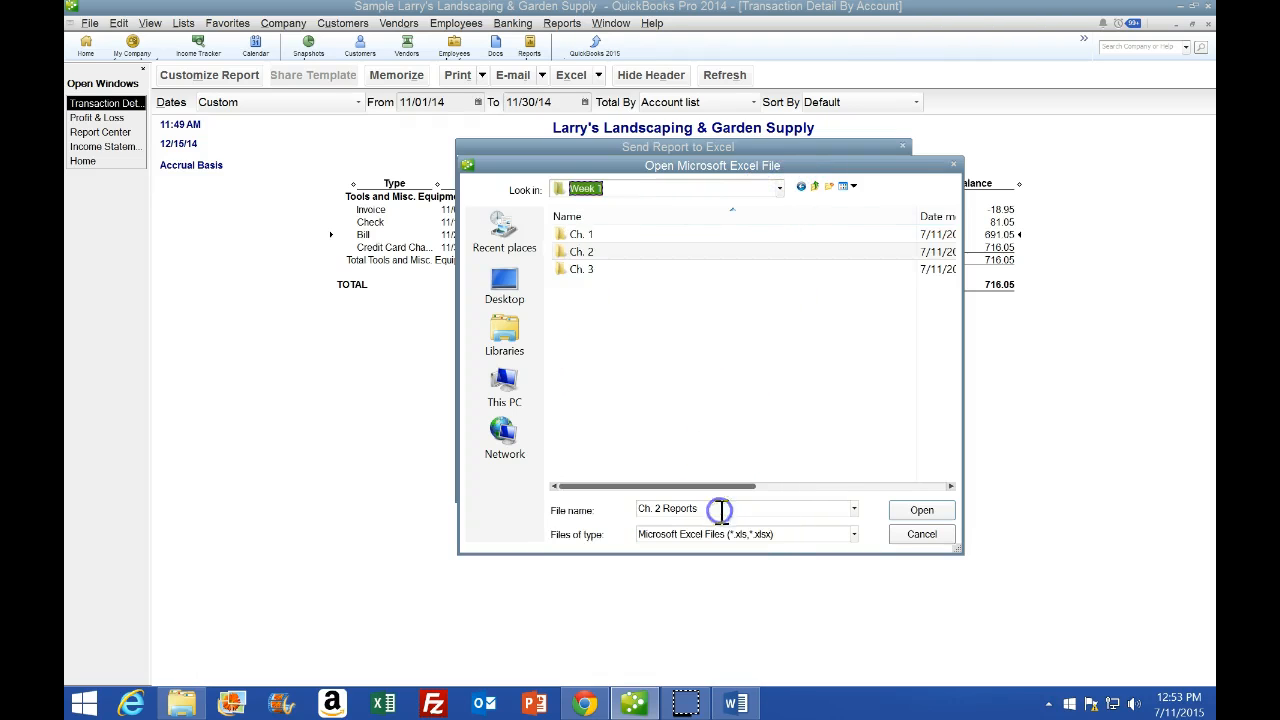
double_click(585, 270)
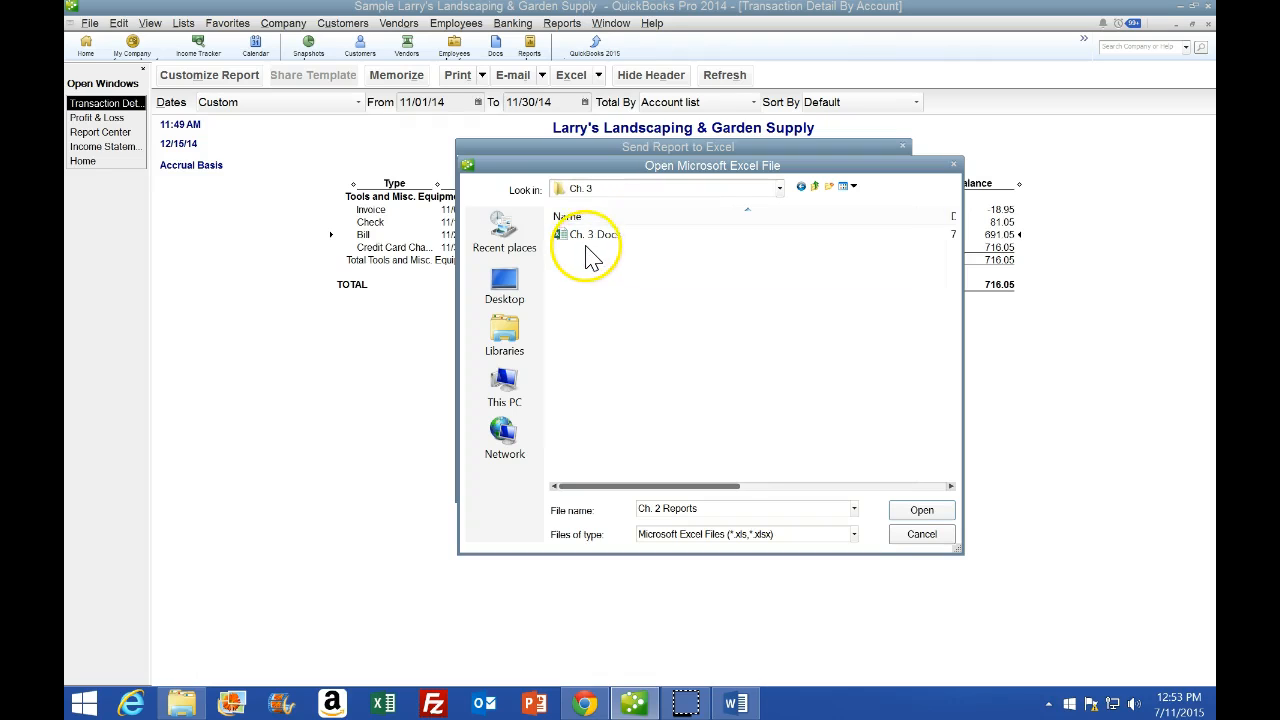
double_click(588, 240)
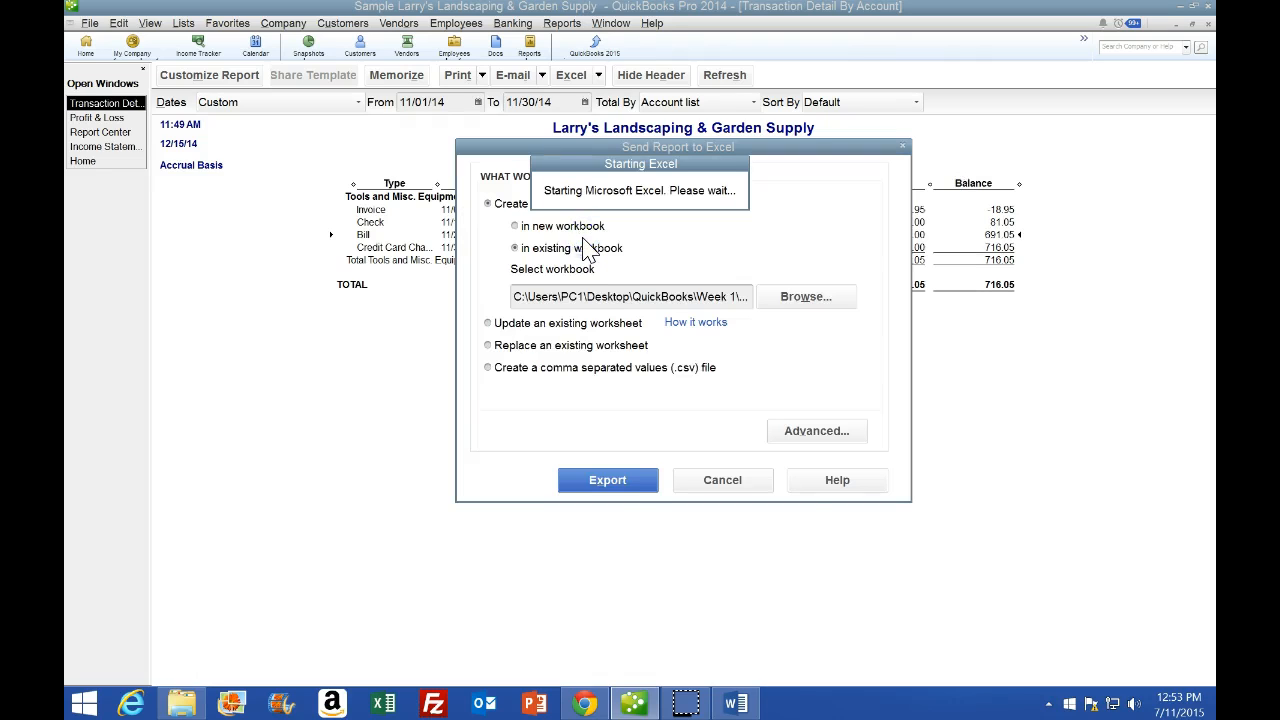
left_click(607, 484)
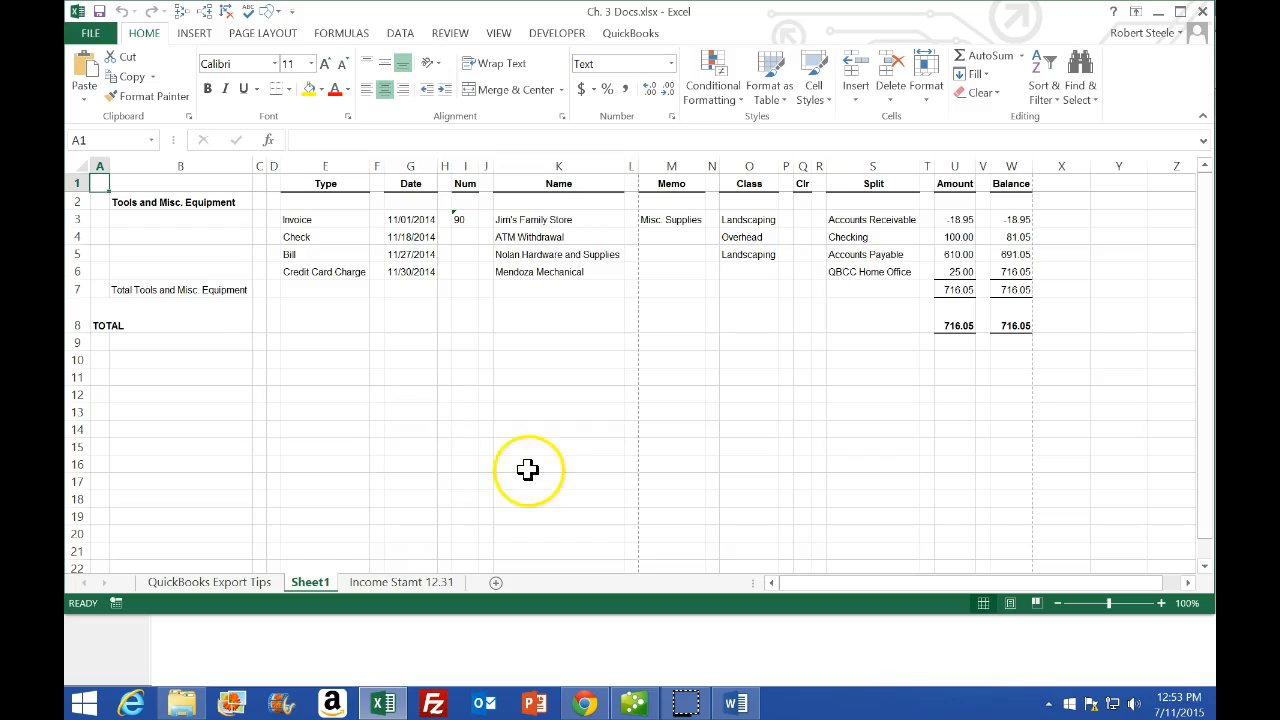
Maximize the Excel workbook, show the exported worksheet in Page Layout view and remove the window split.
left_click(1181, 12)
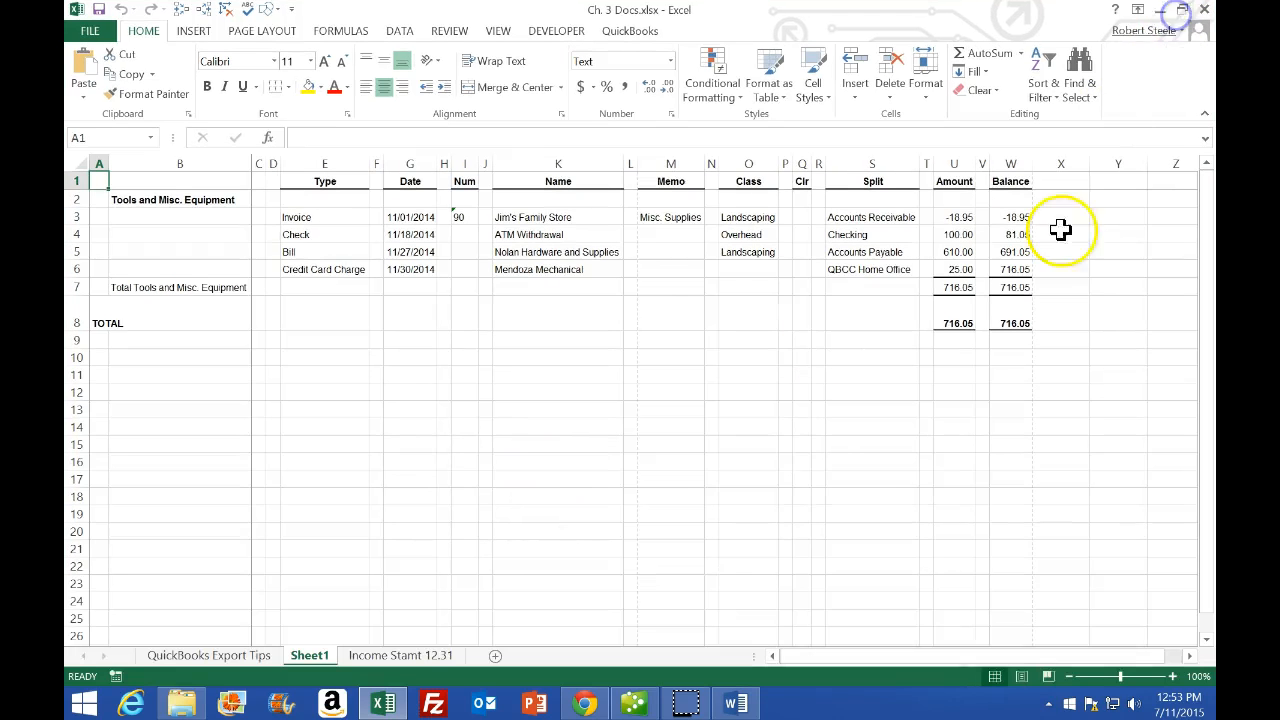
left_click(1021, 677)
left_click(611, 399)
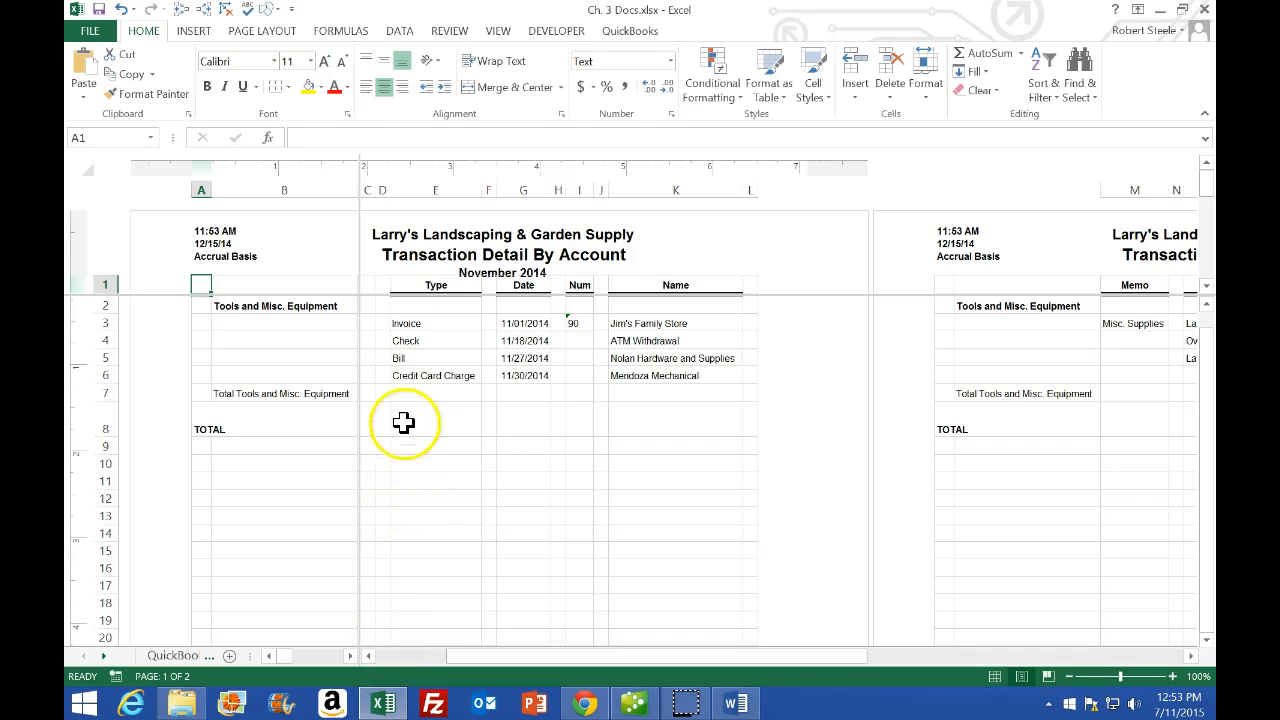
left_click(497, 31)
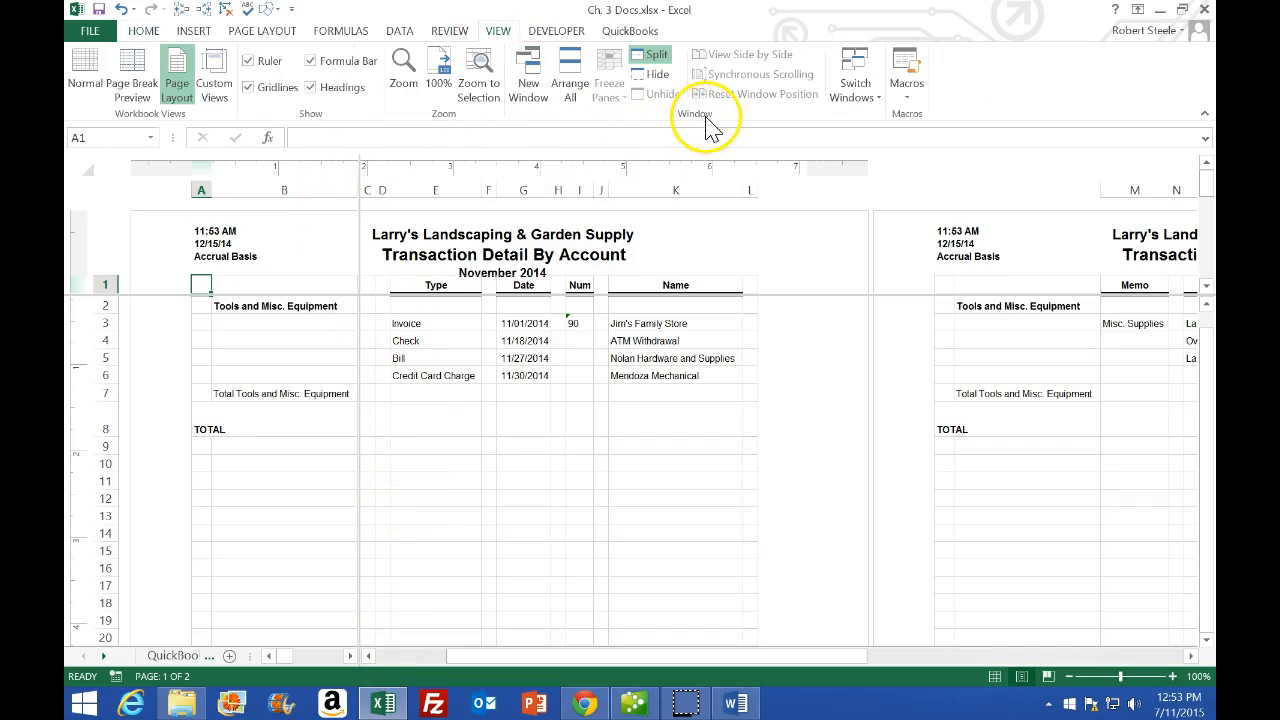
left_click(652, 55)
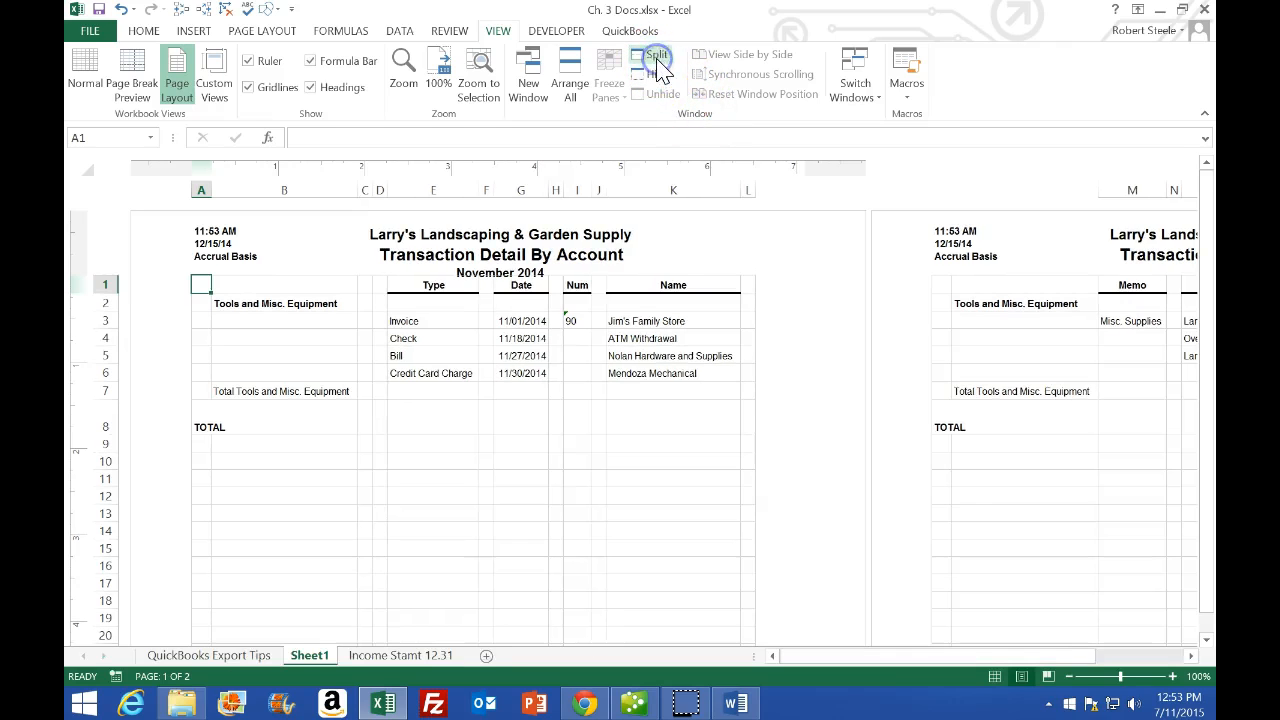
Rename Sheet1 as "Trans Det By Acc Tools".
double_click(315, 660)
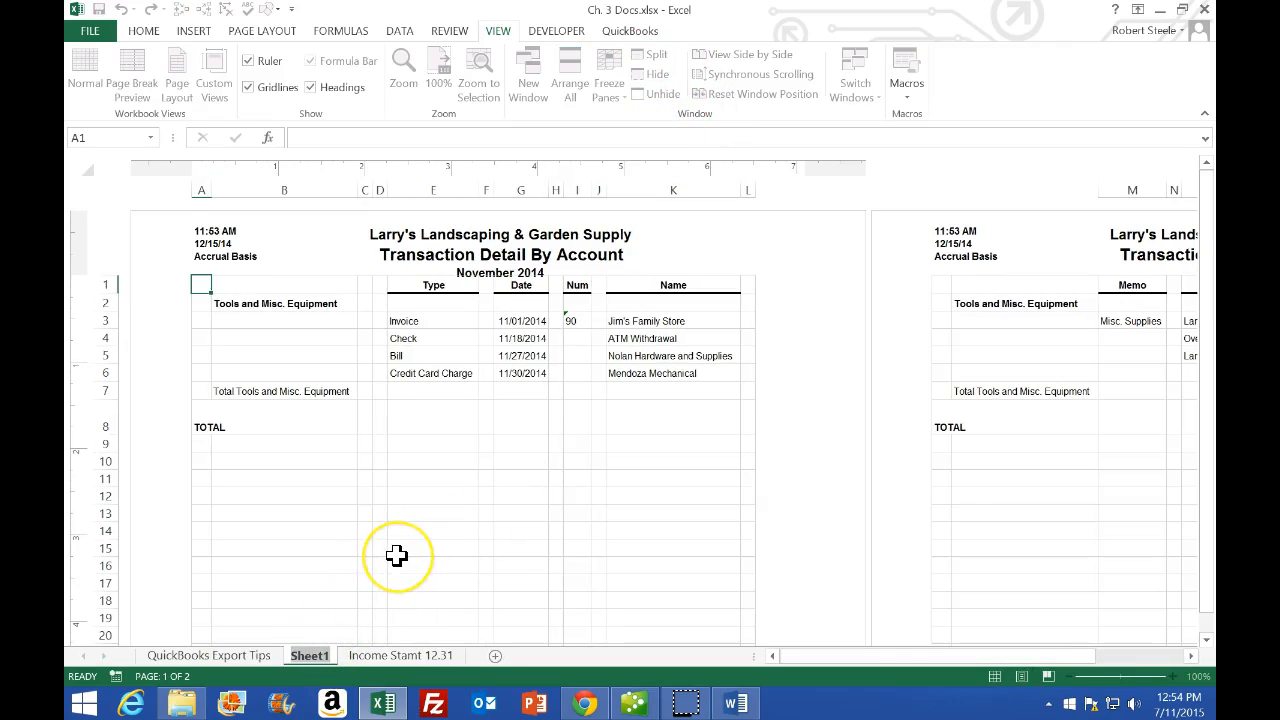
type("Trans Det By")
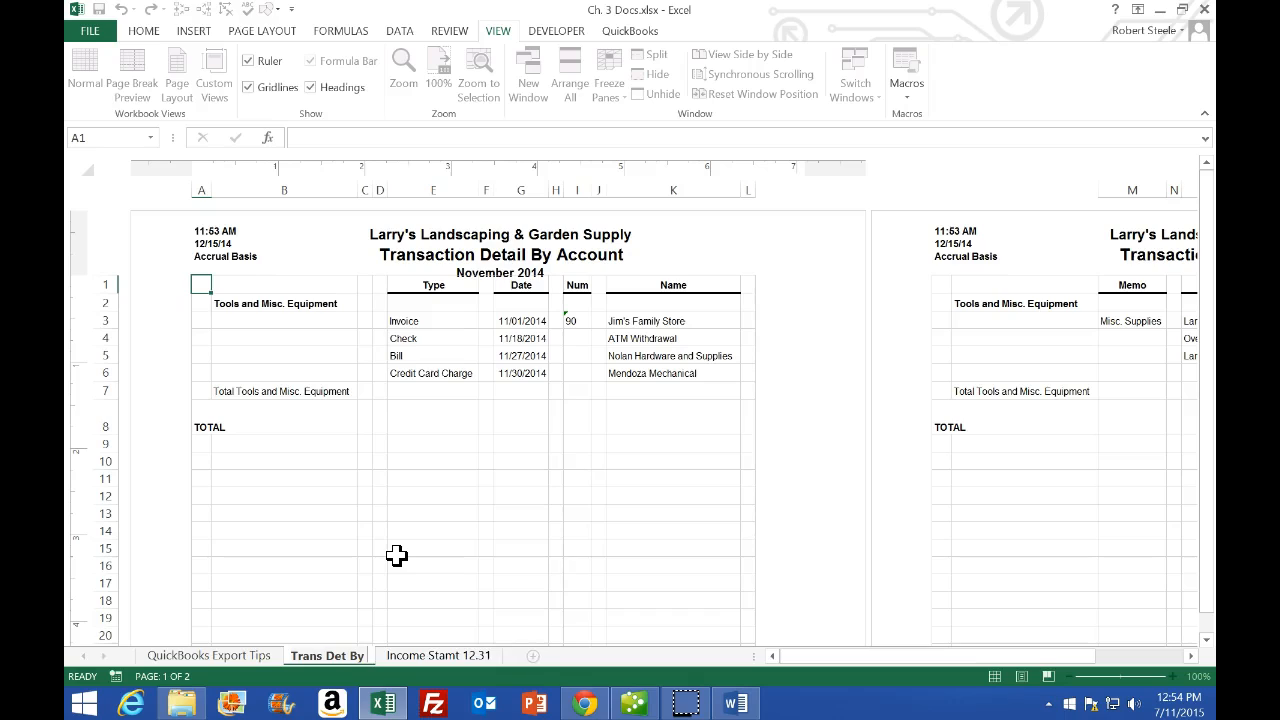
type(" Acc Tools")
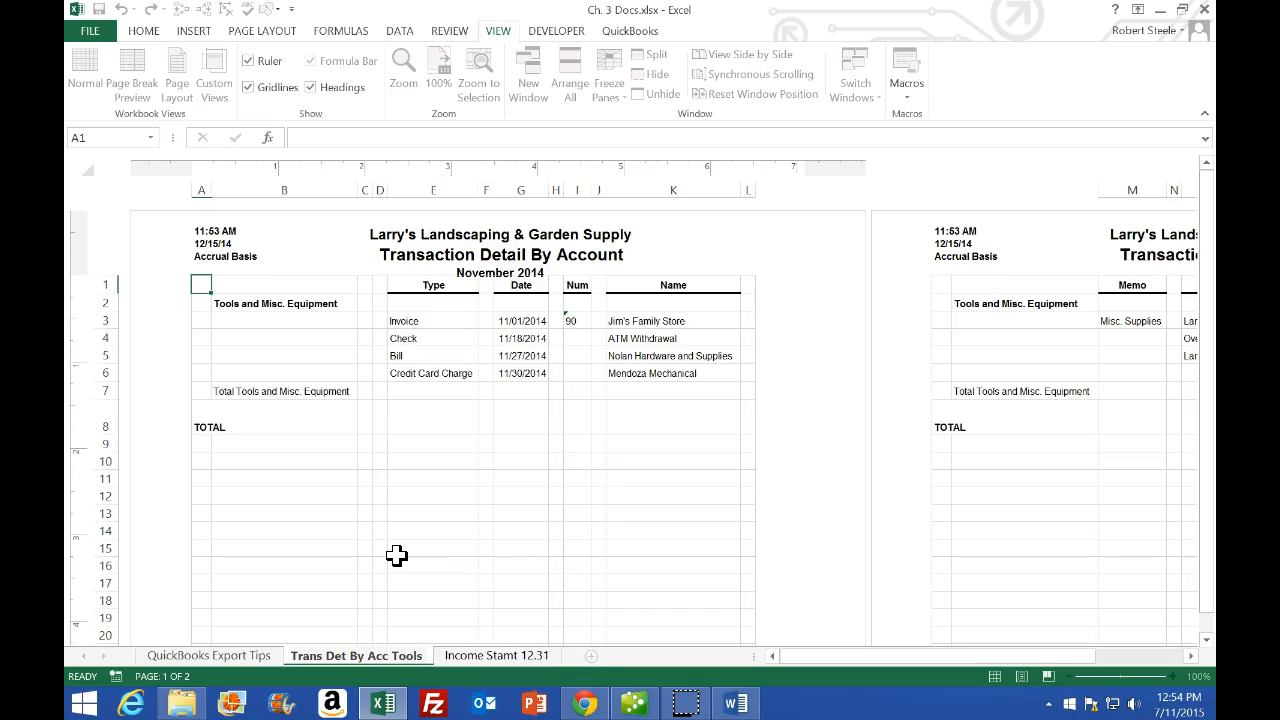
left_click(397, 556)
Move the Trans Det By Acc Tools sheet after Income Stamt 12.31 and switch the worksheet to Normal view.
left_click(376, 652)
left_click_drag(366, 655, 571, 645)
left_click(610, 516)
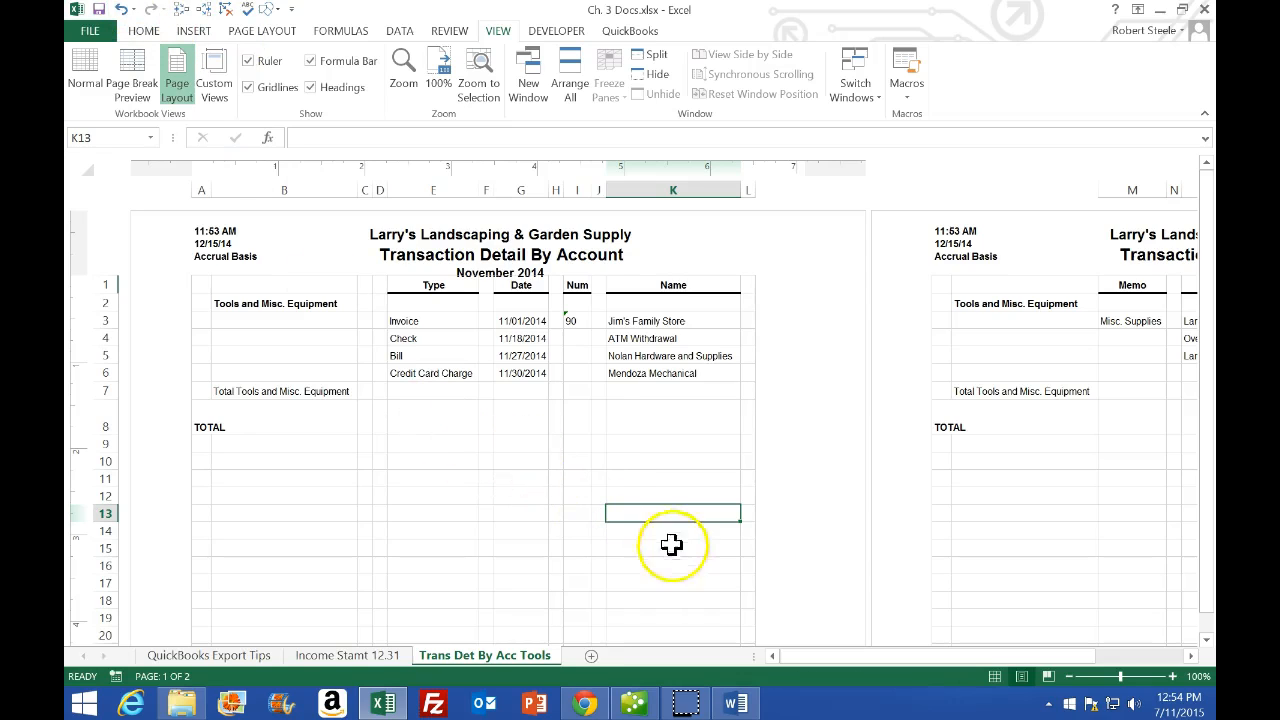
left_click(993, 676)
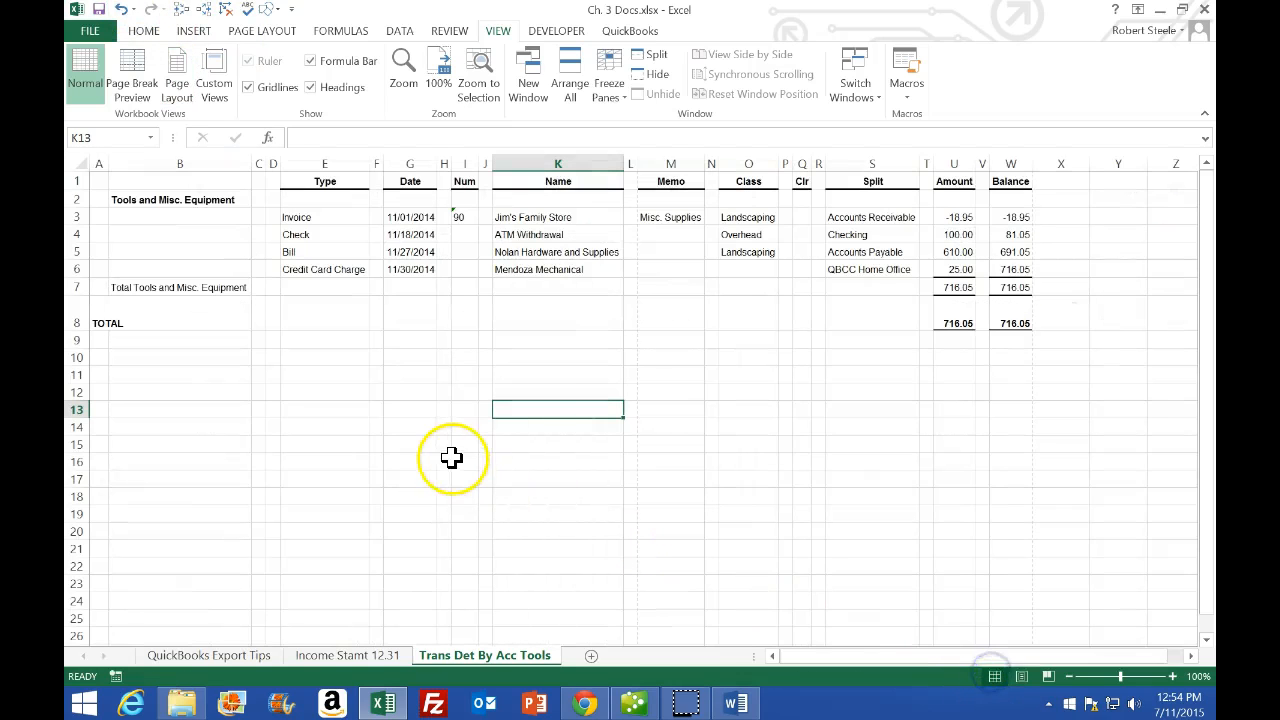
Switch to QuickBooks and save the Transaction Detail By Account report as the PDF "Transaction detail by Accounts Tools and Misc" in the Ch. 3 folder.
left_click(1160, 9)
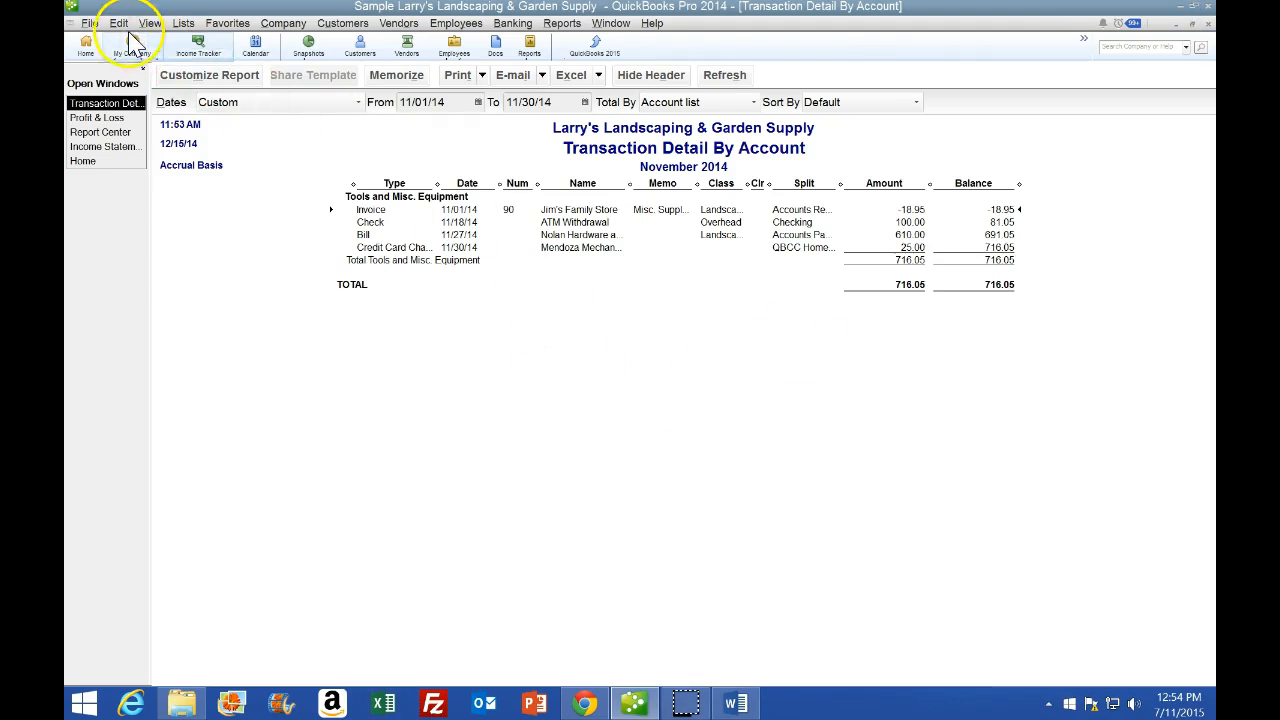
left_click(90, 24)
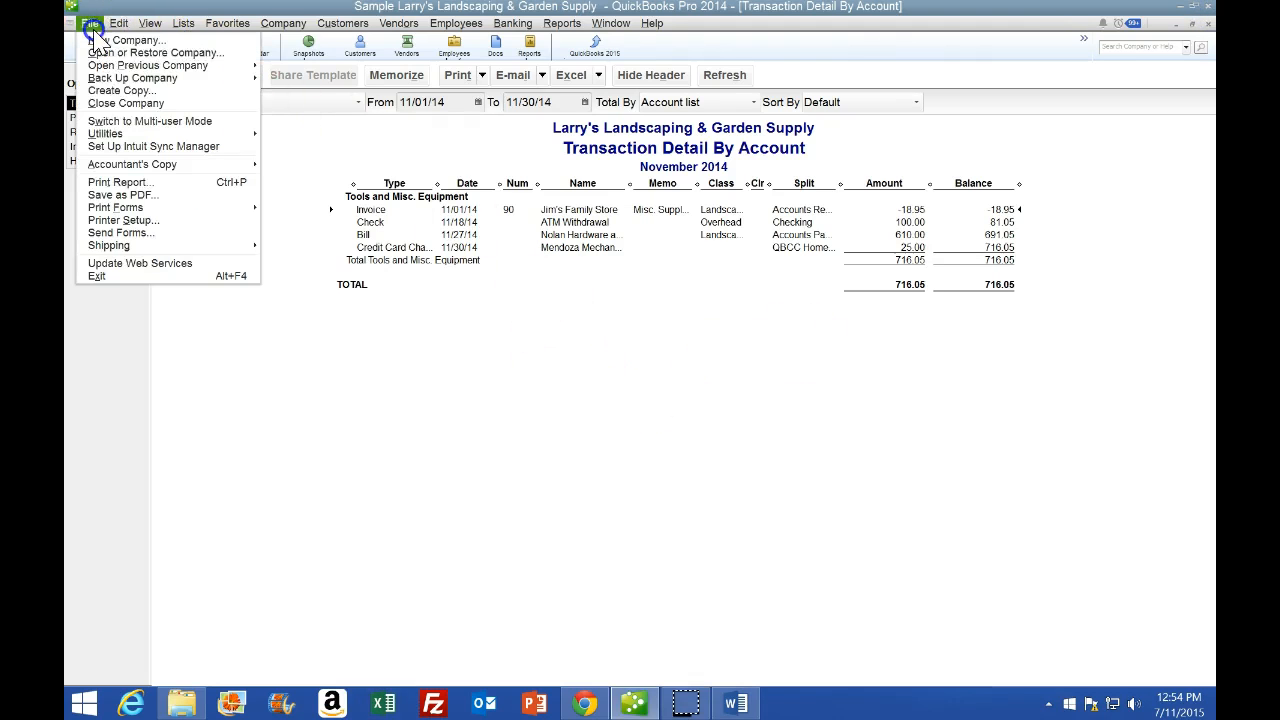
left_click(555, 341)
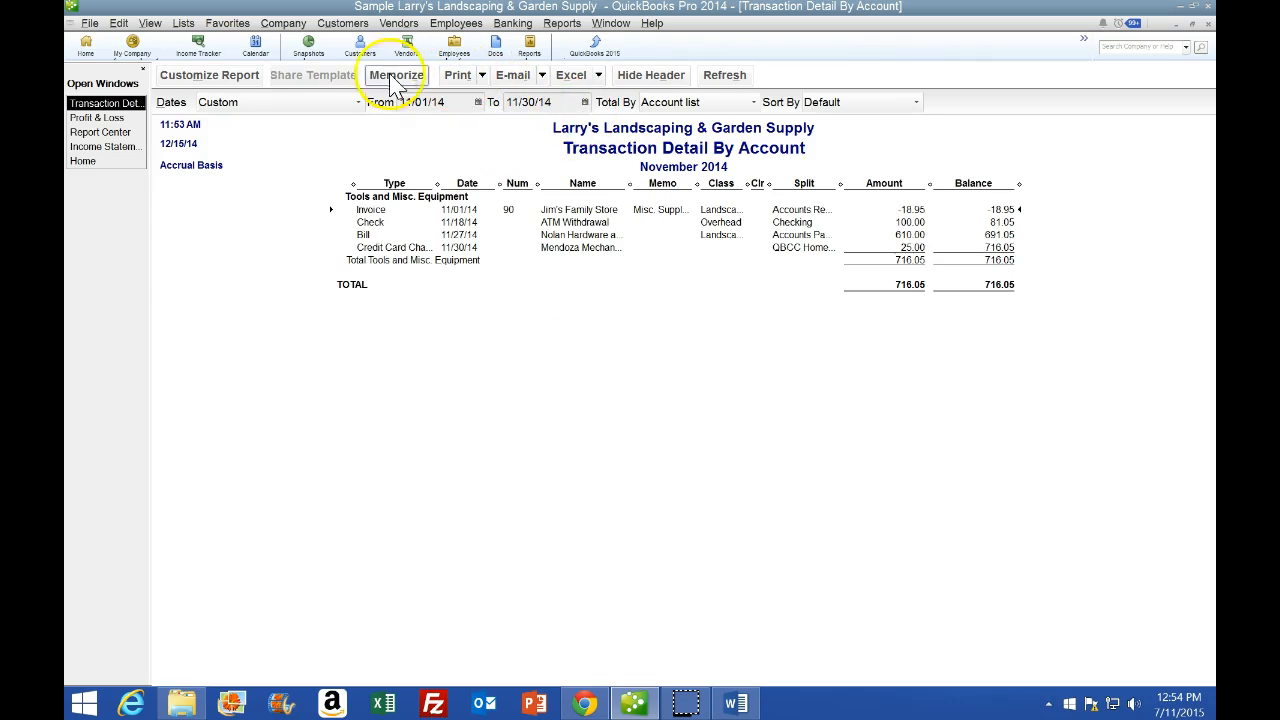
left_click(89, 23)
left_click(100, 183)
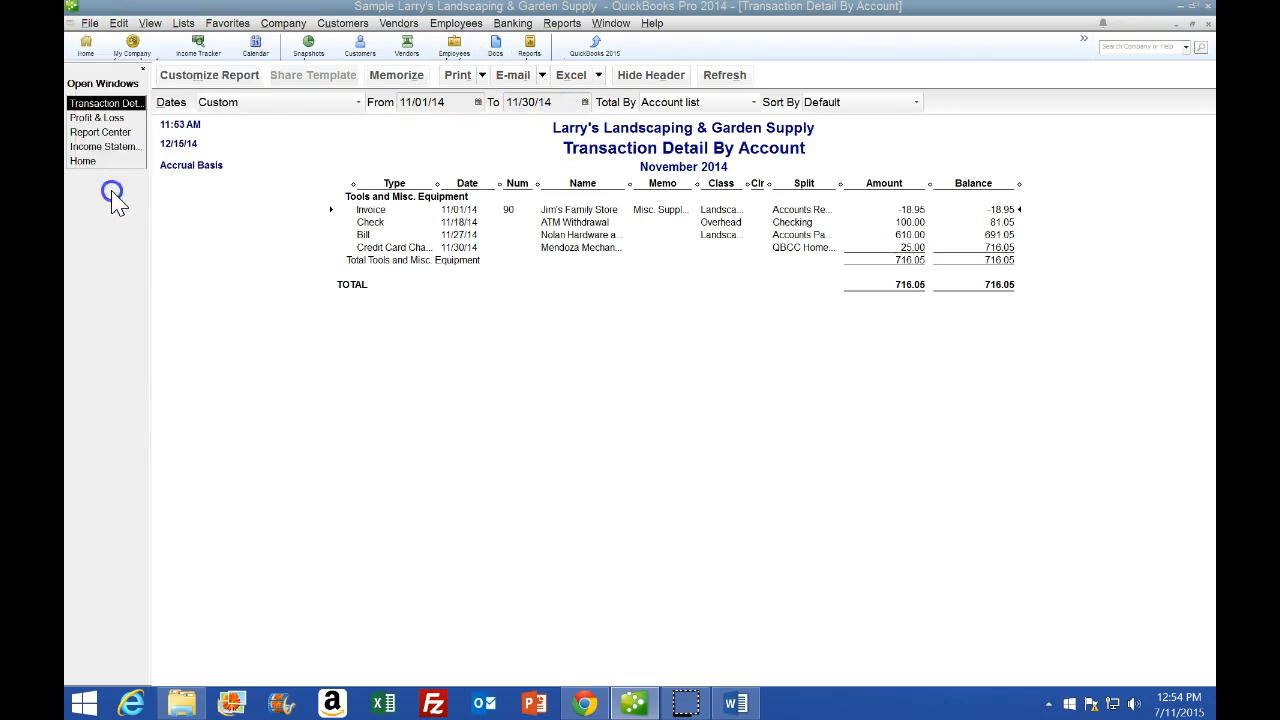
left_click(243, 67)
left_click(241, 70)
left_click(251, 385)
left_click_drag(316, 41, 578, 214)
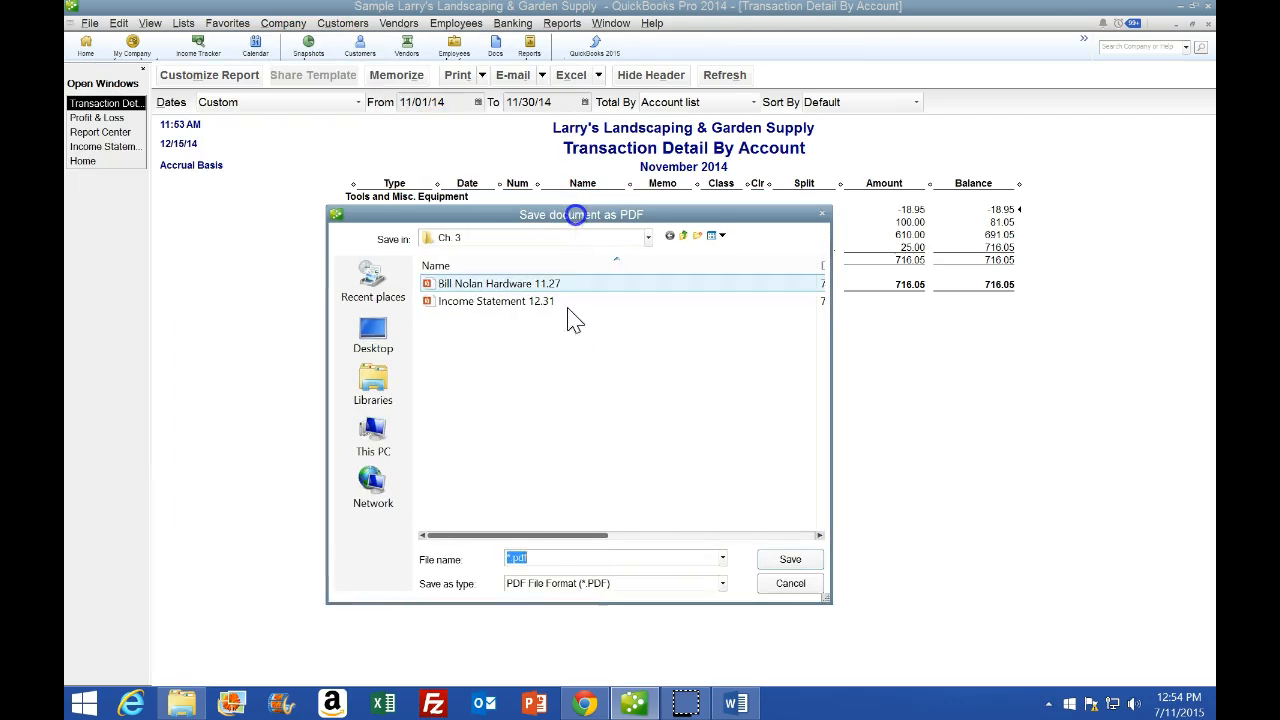
left_click(524, 557)
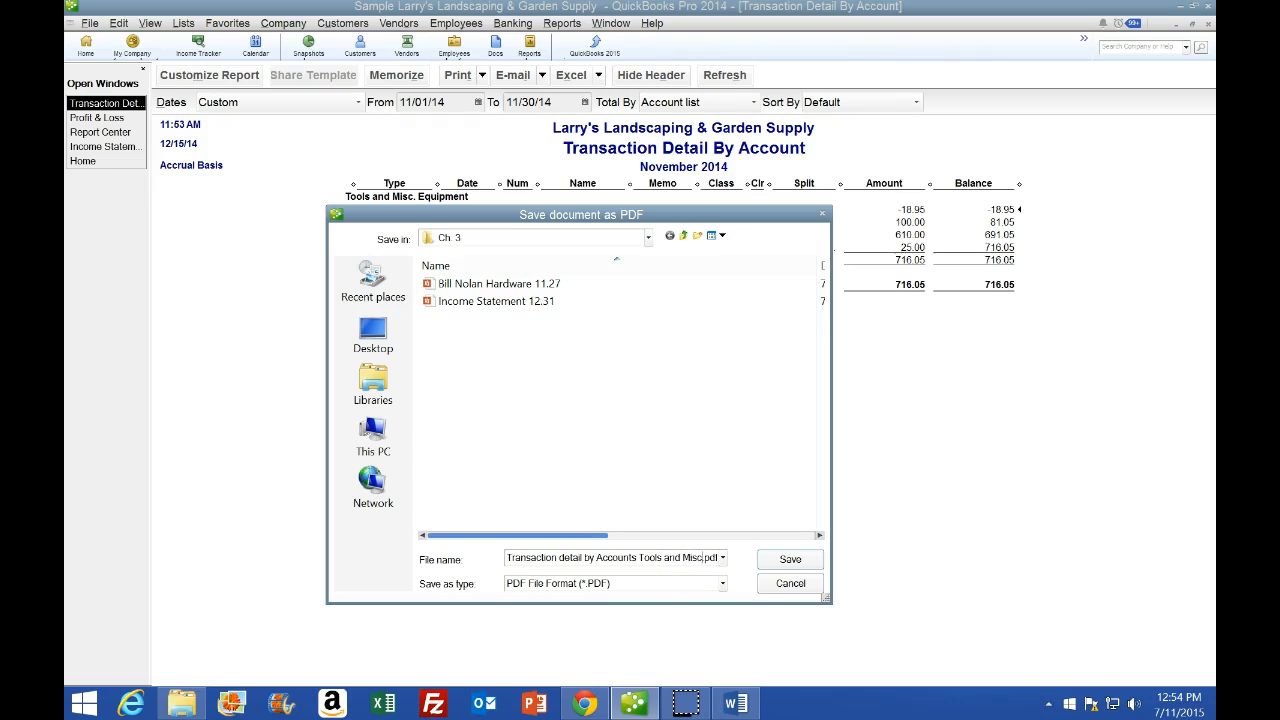
left_click(790, 559)
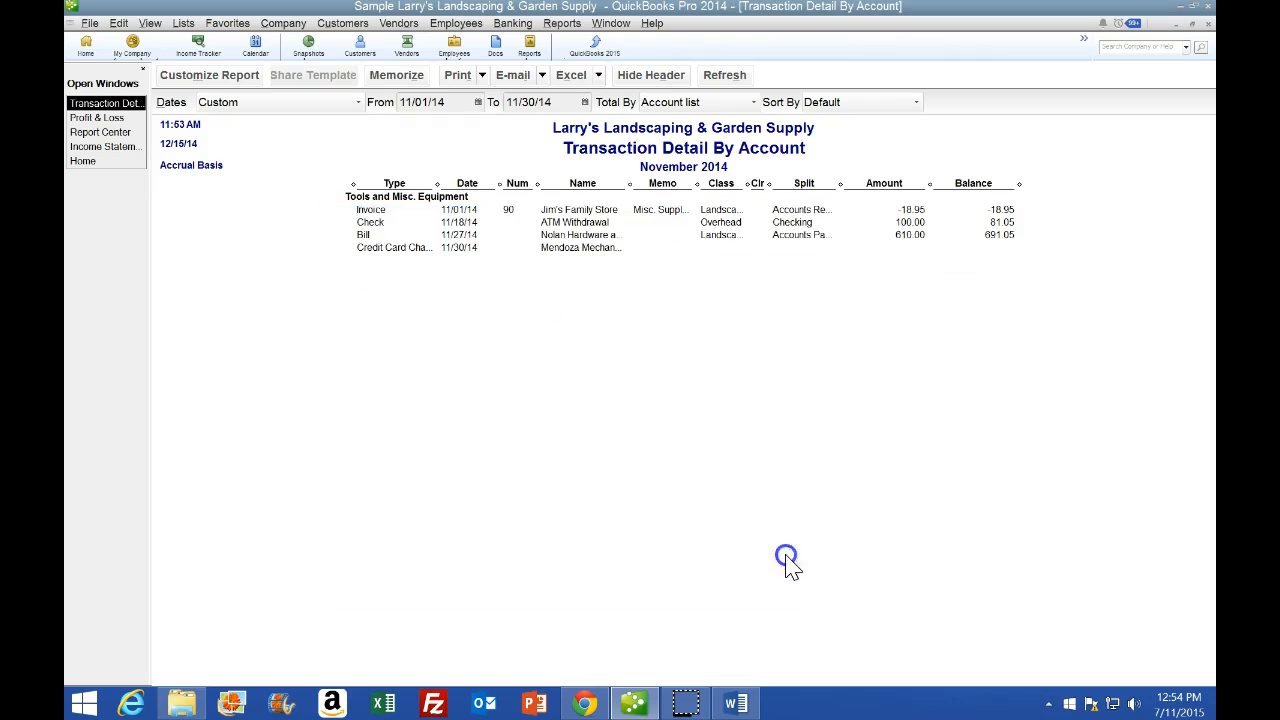
Close the transaction report and set up exporting the Comparative Income Statement to a new worksheet in an existing workbook, browsing for the workbook file.
left_click(1208, 24)
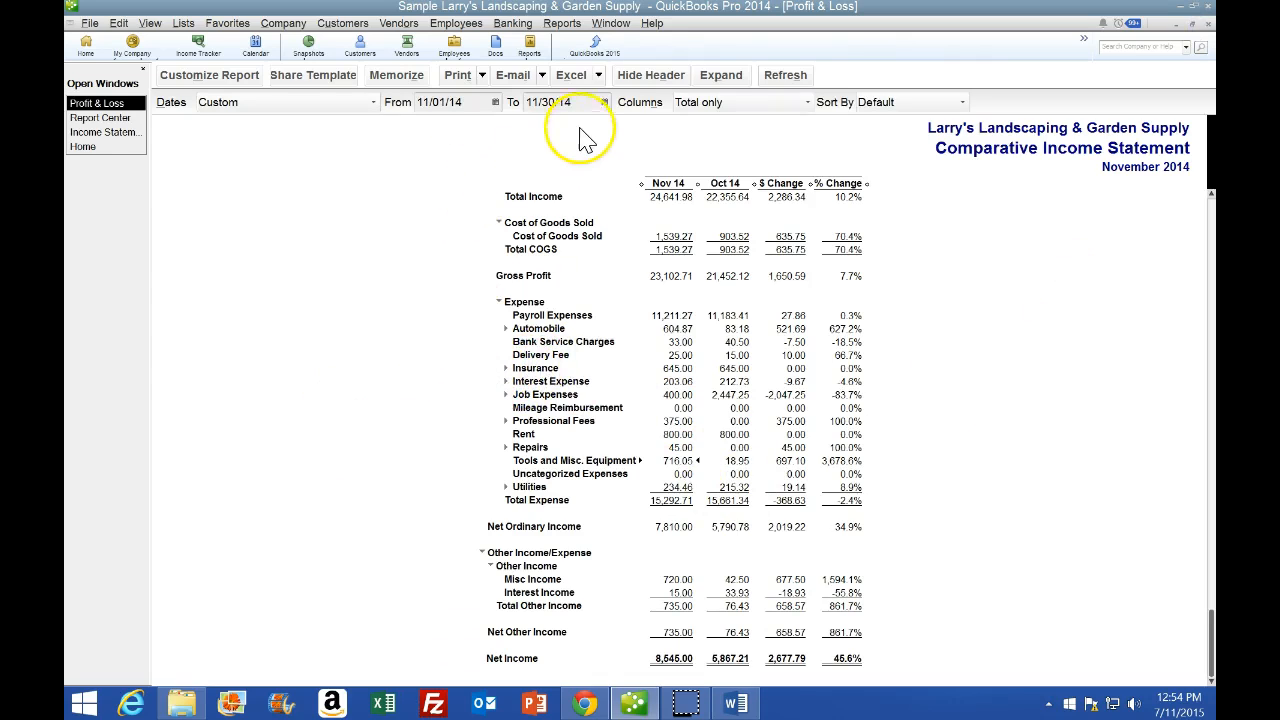
left_click(575, 75)
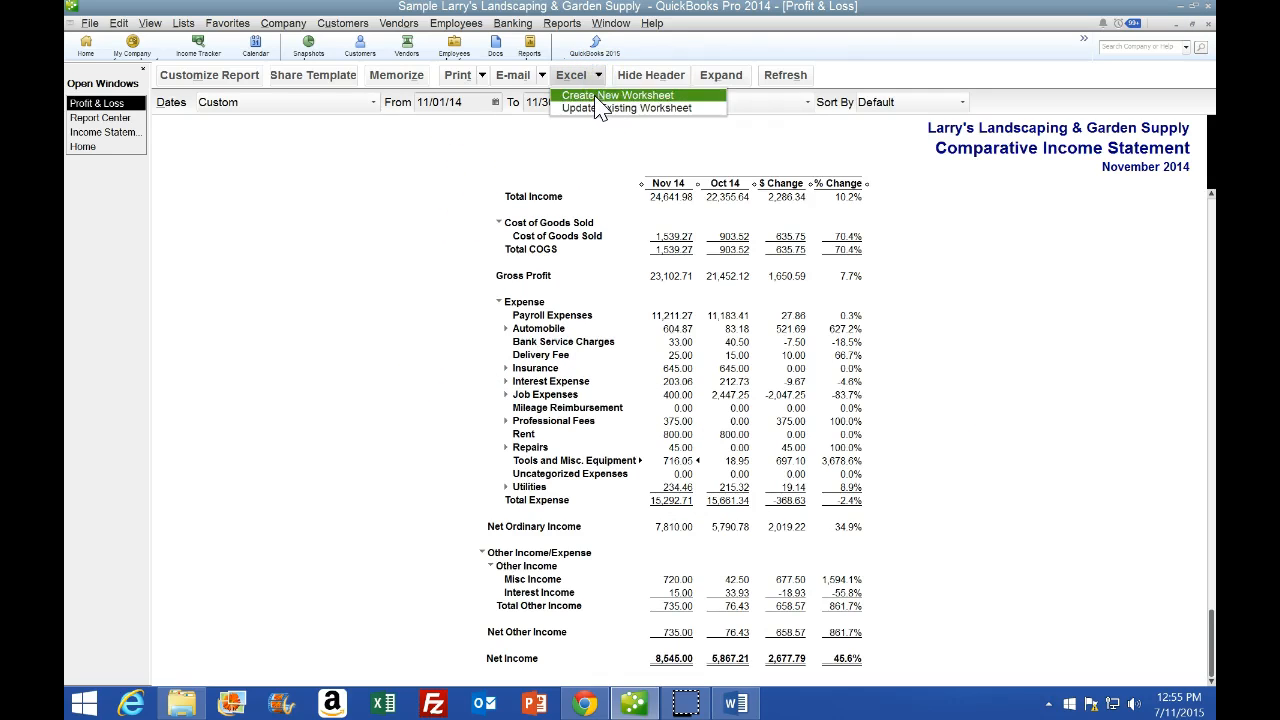
left_click(596, 97)
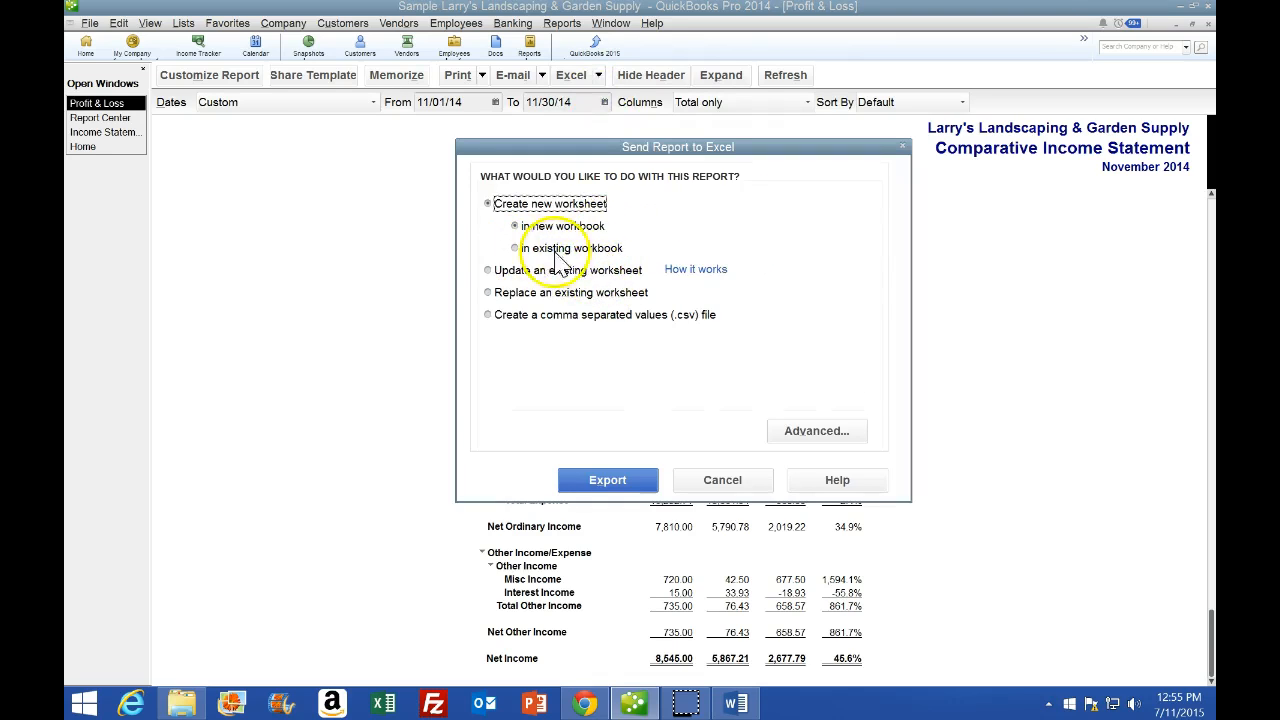
left_click(576, 248)
left_click(809, 304)
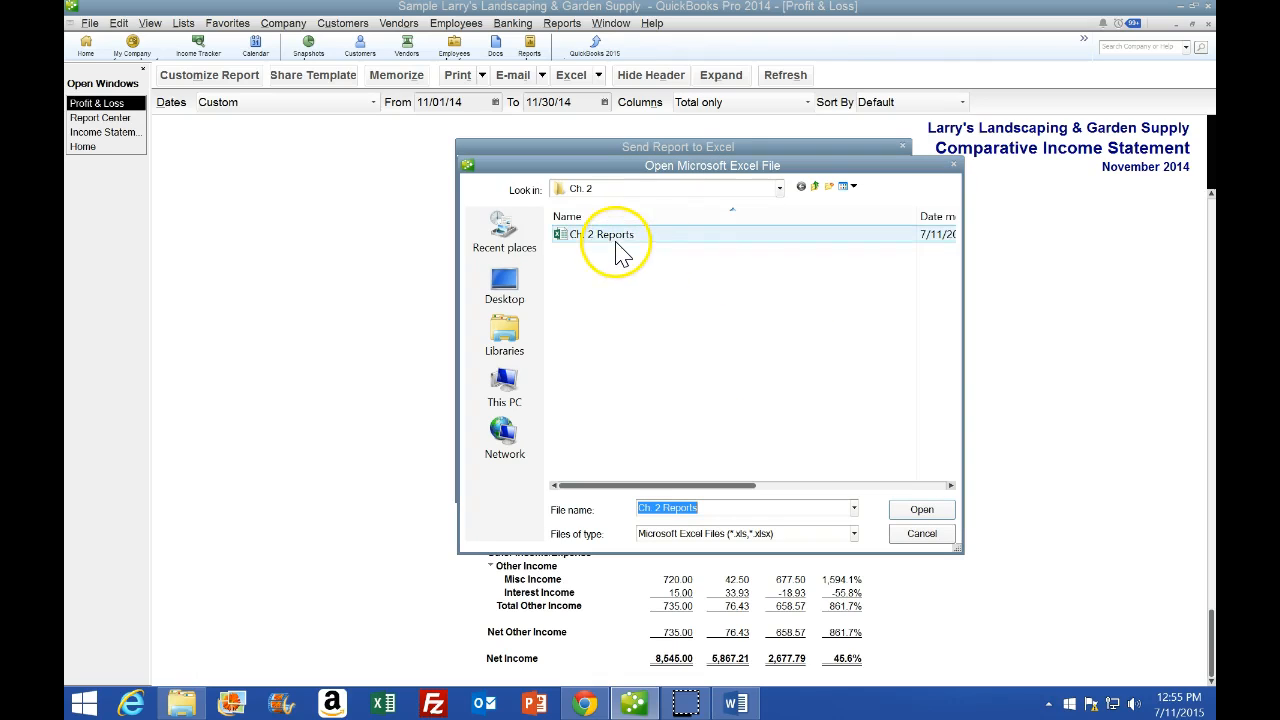
left_click(779, 190)
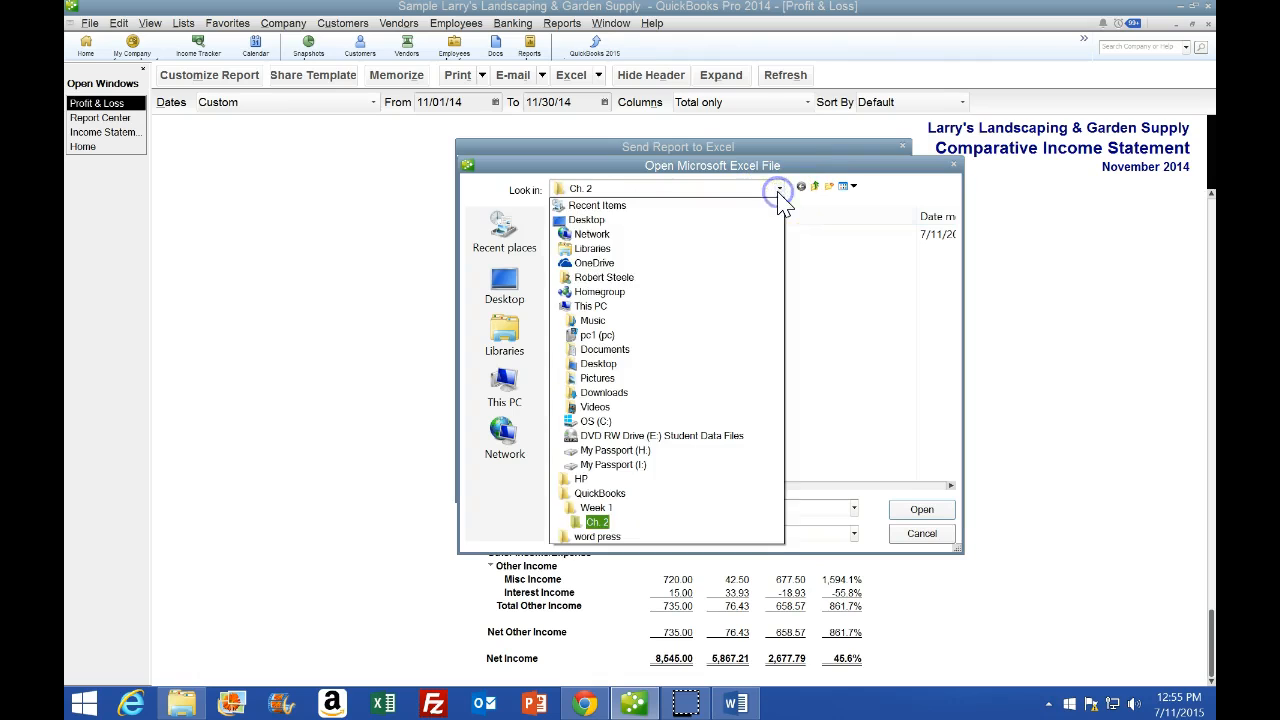
Export the Comparative Income Statement to a new worksheet in the existing workbook Ch. 3 Docs, located in the Week 1 Ch. 3 folder.
left_click(707, 514)
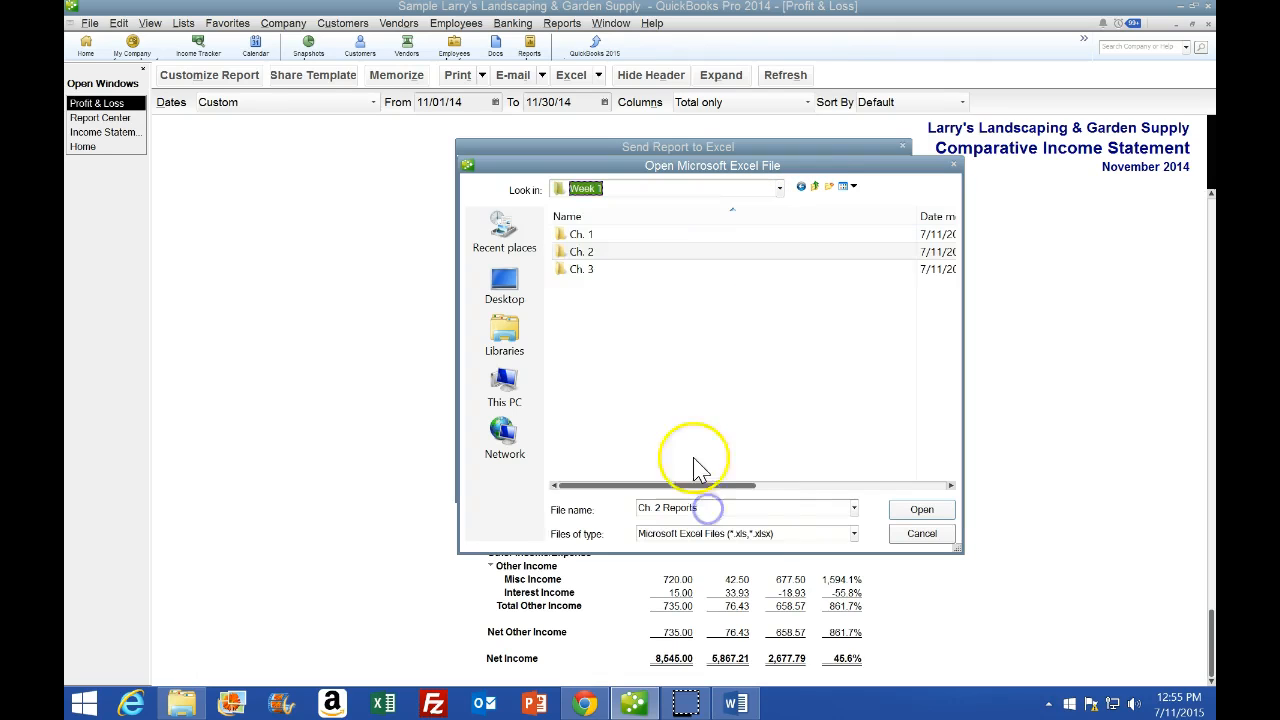
double_click(595, 268)
left_click(577, 235)
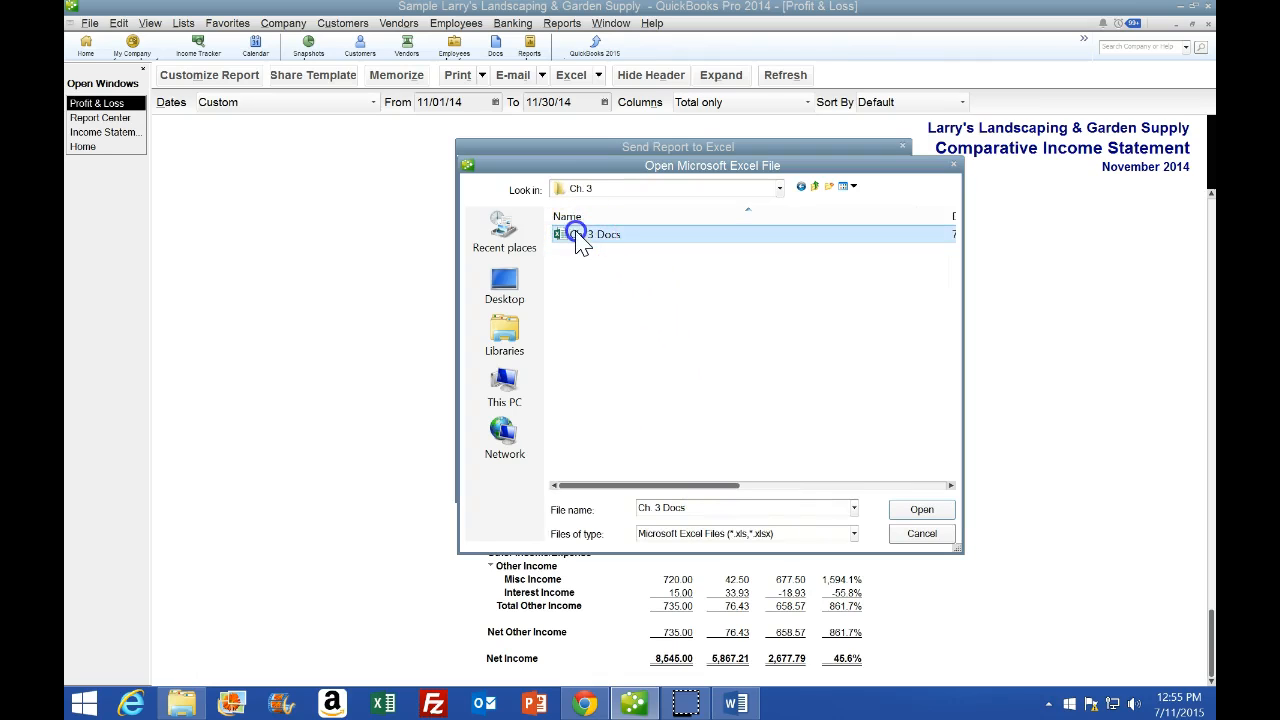
left_click(577, 234)
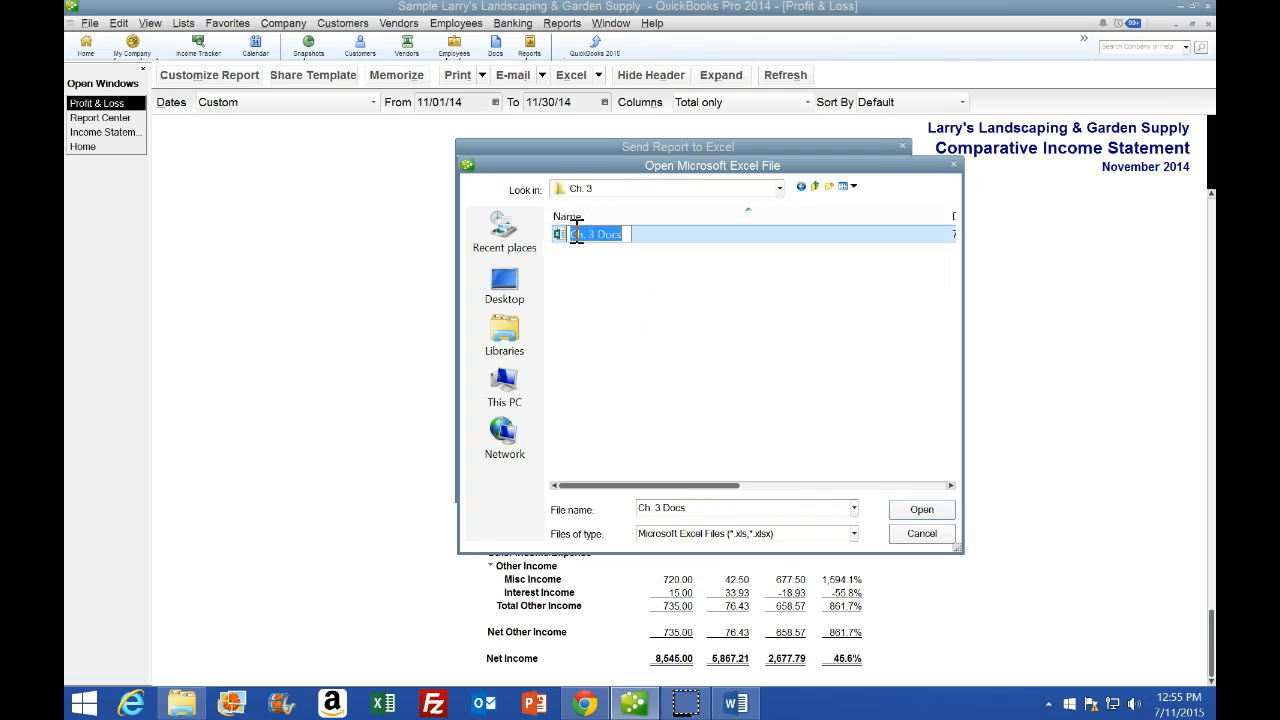
left_click(685, 237)
double_click(684, 238)
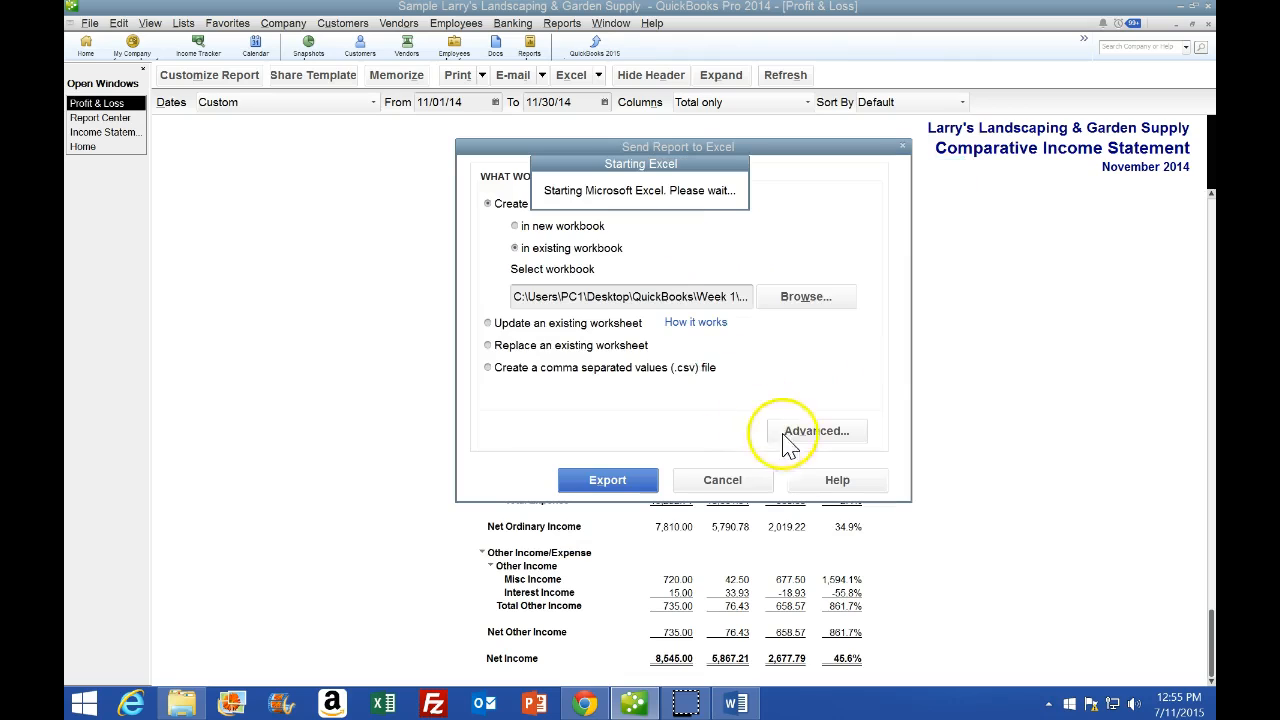
left_click(635, 485)
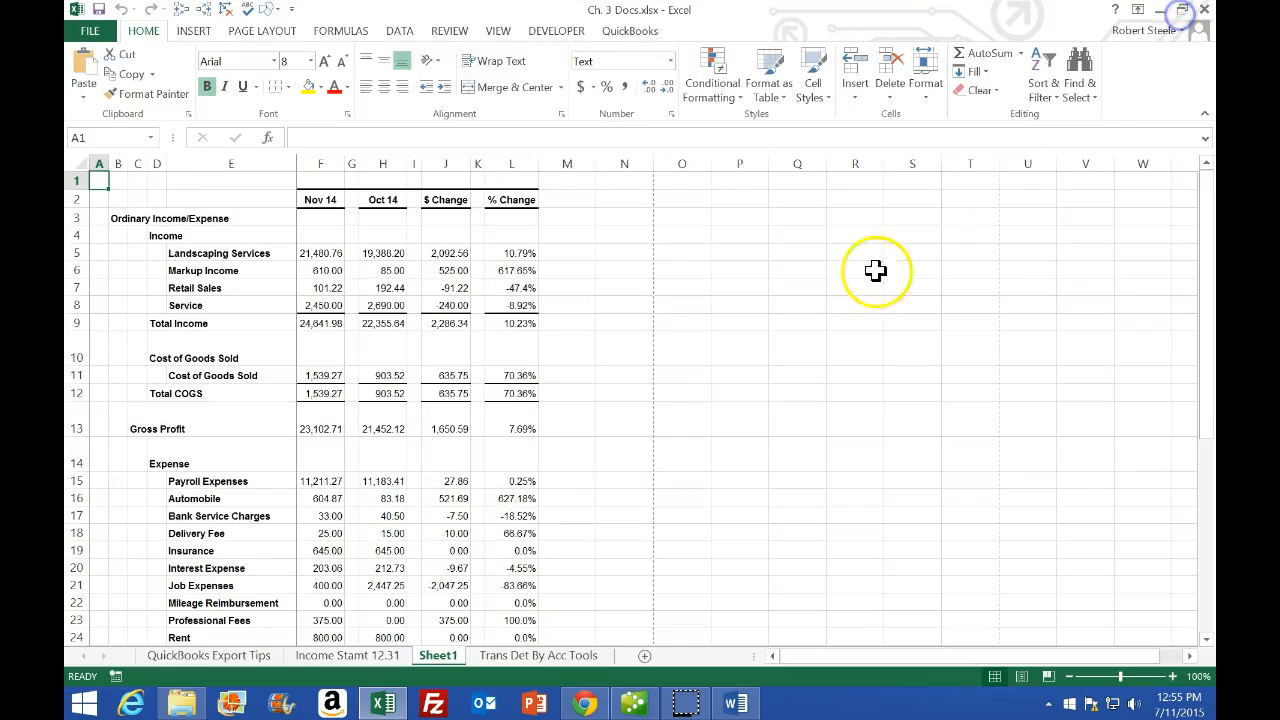
Display the exported sheet in Page Layout view, accepting the unfreezing of panes, and remove the window split.
left_click(1022, 680)
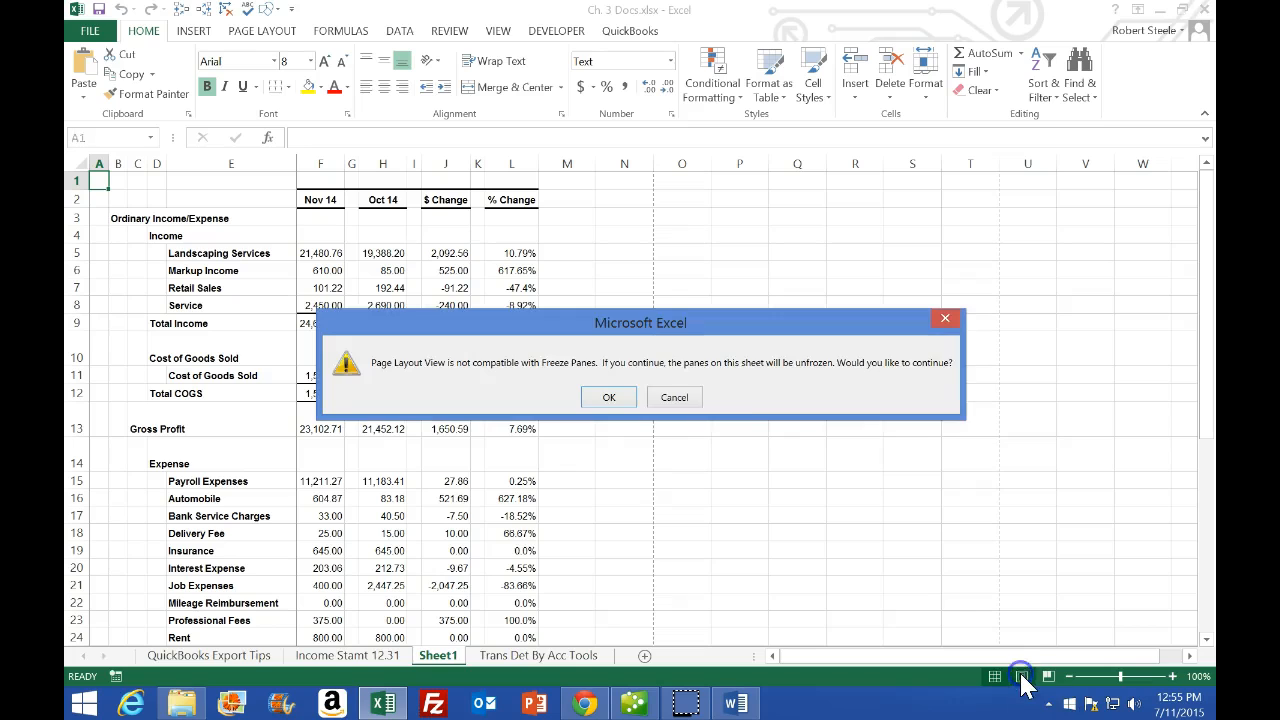
left_click(614, 398)
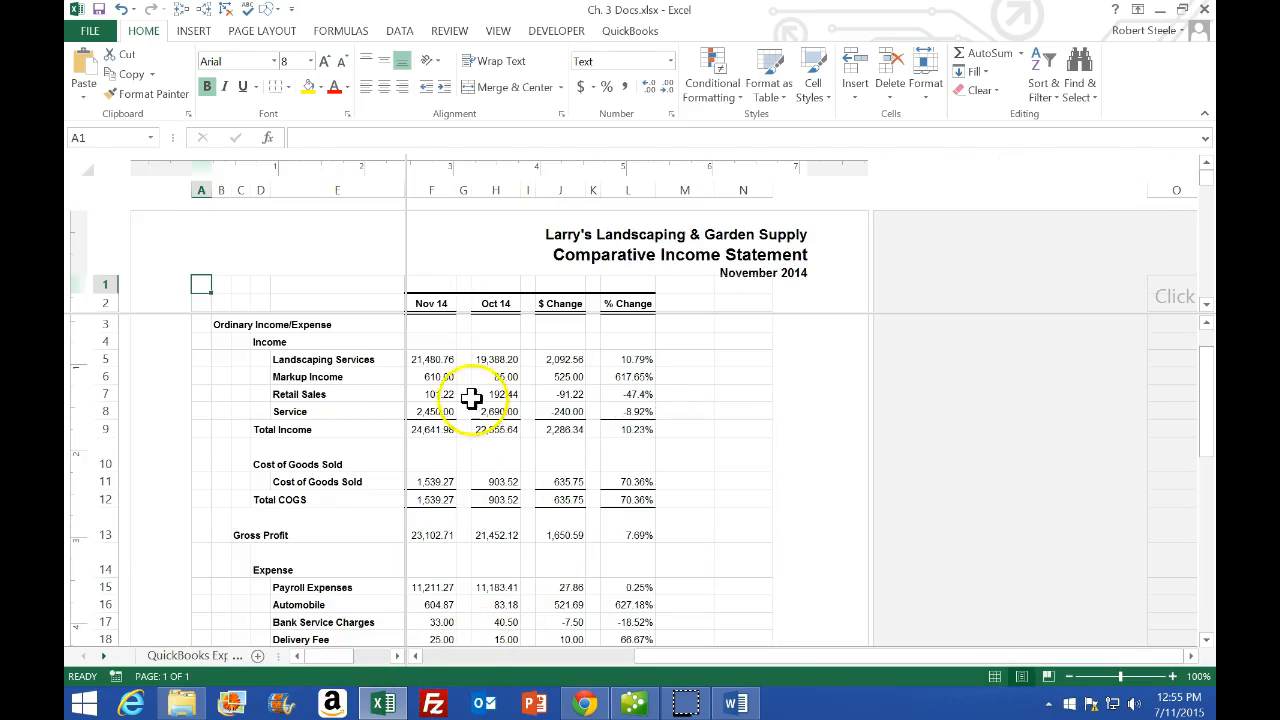
left_click(499, 32)
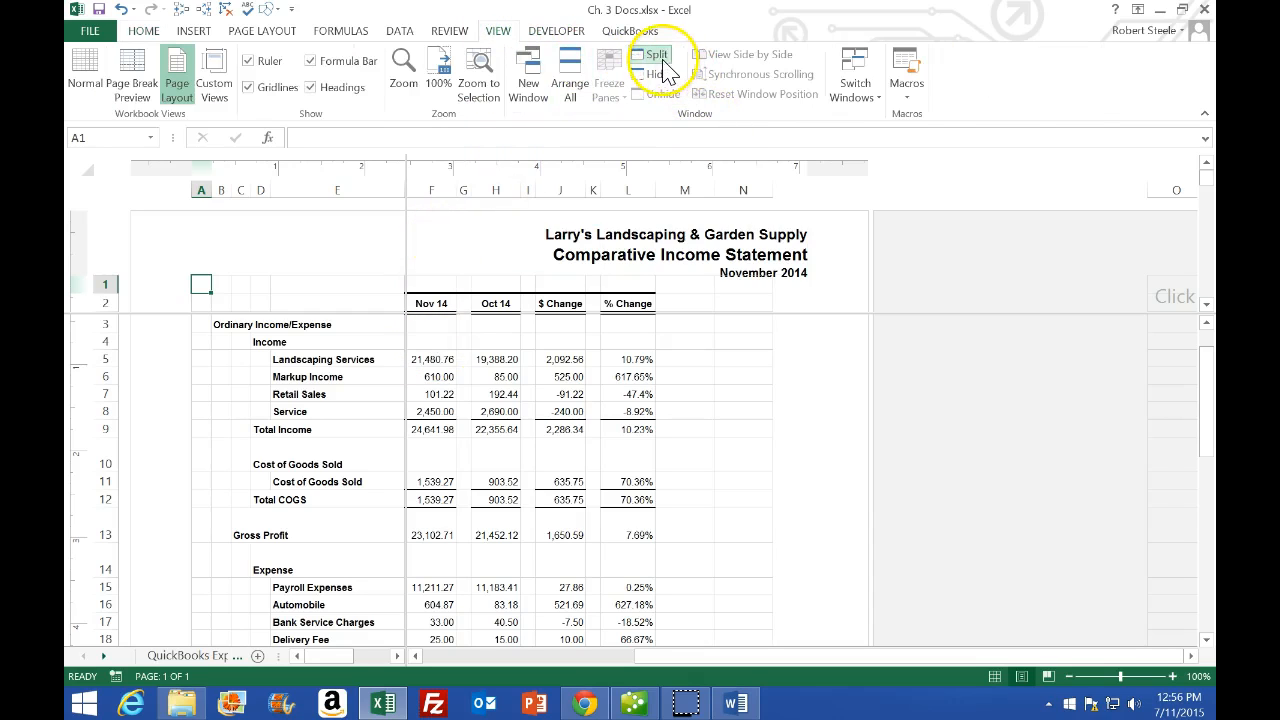
left_click(656, 56)
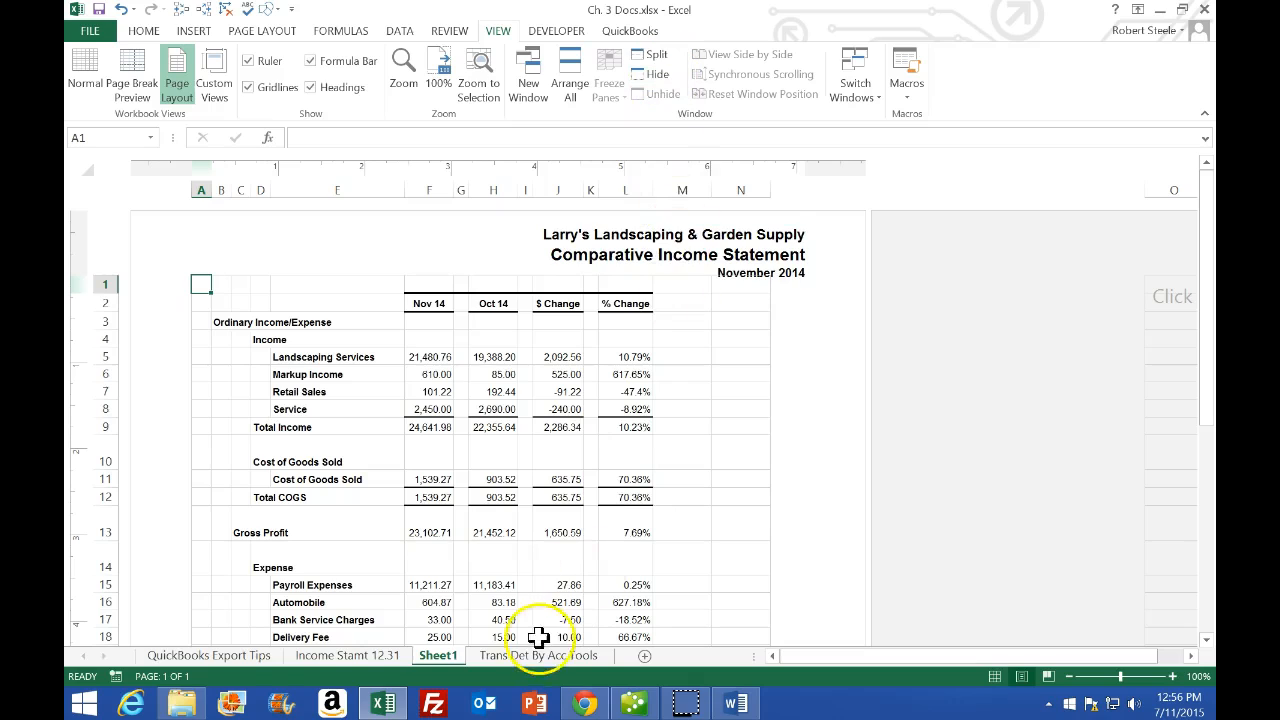
Rename Sheet1 as "Comp Income Statmt. 11.14".
double_click(447, 659)
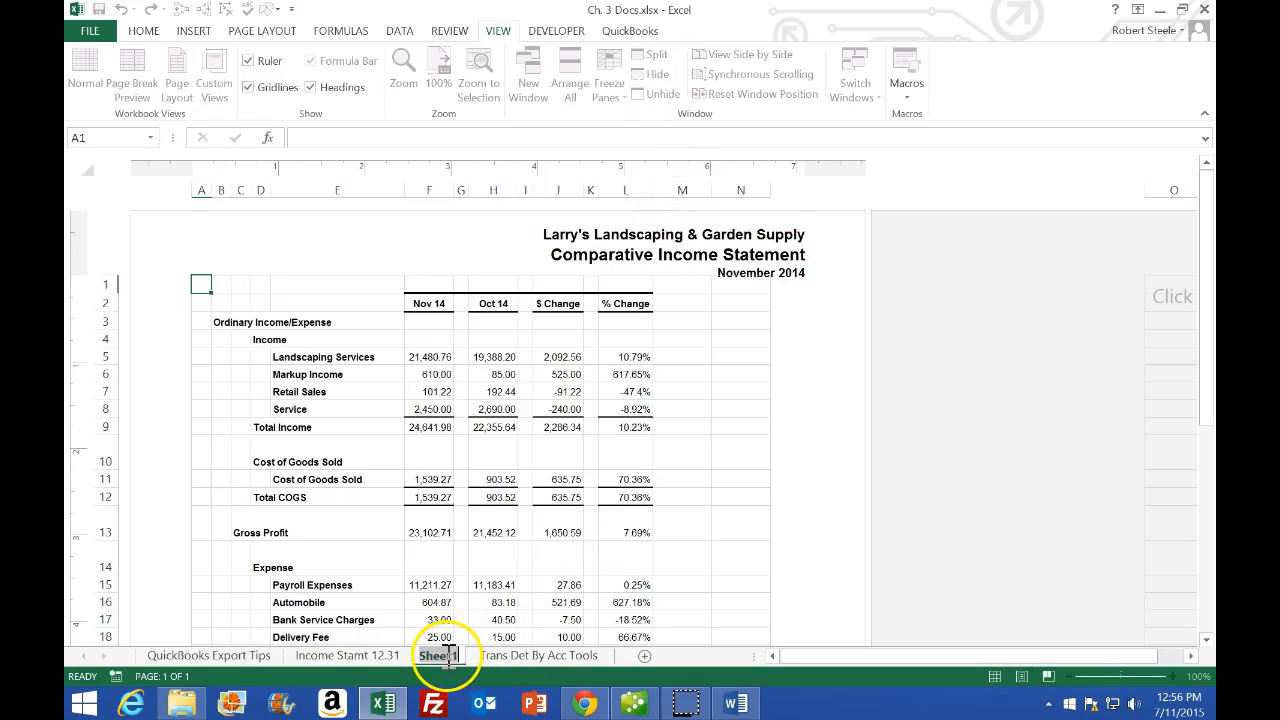
type("Co")
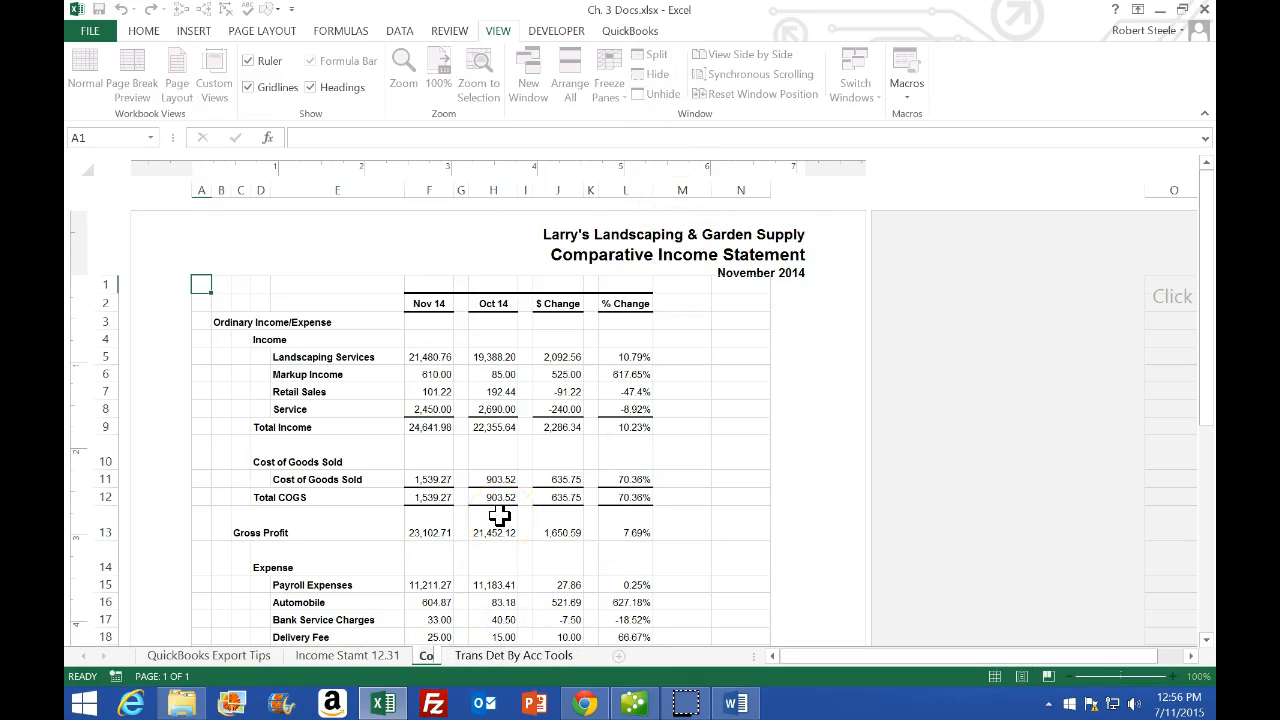
type("mp I")
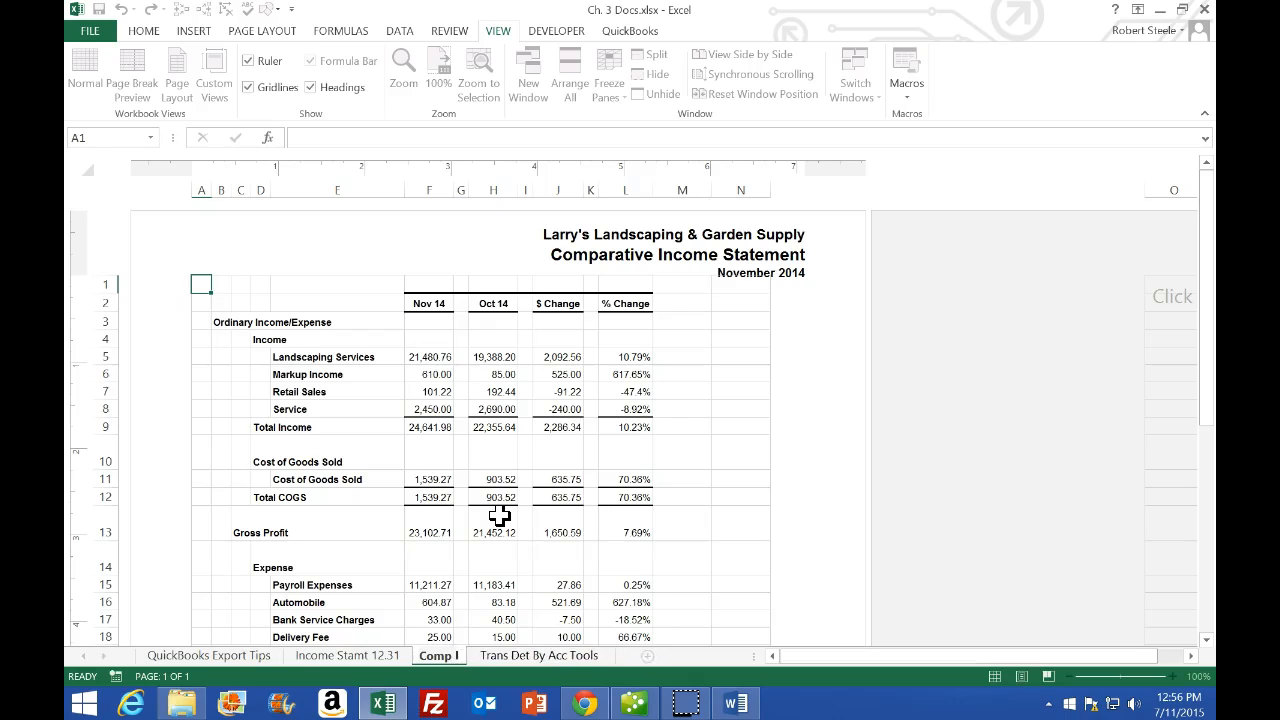
type("ncome Statmt. 11.14")
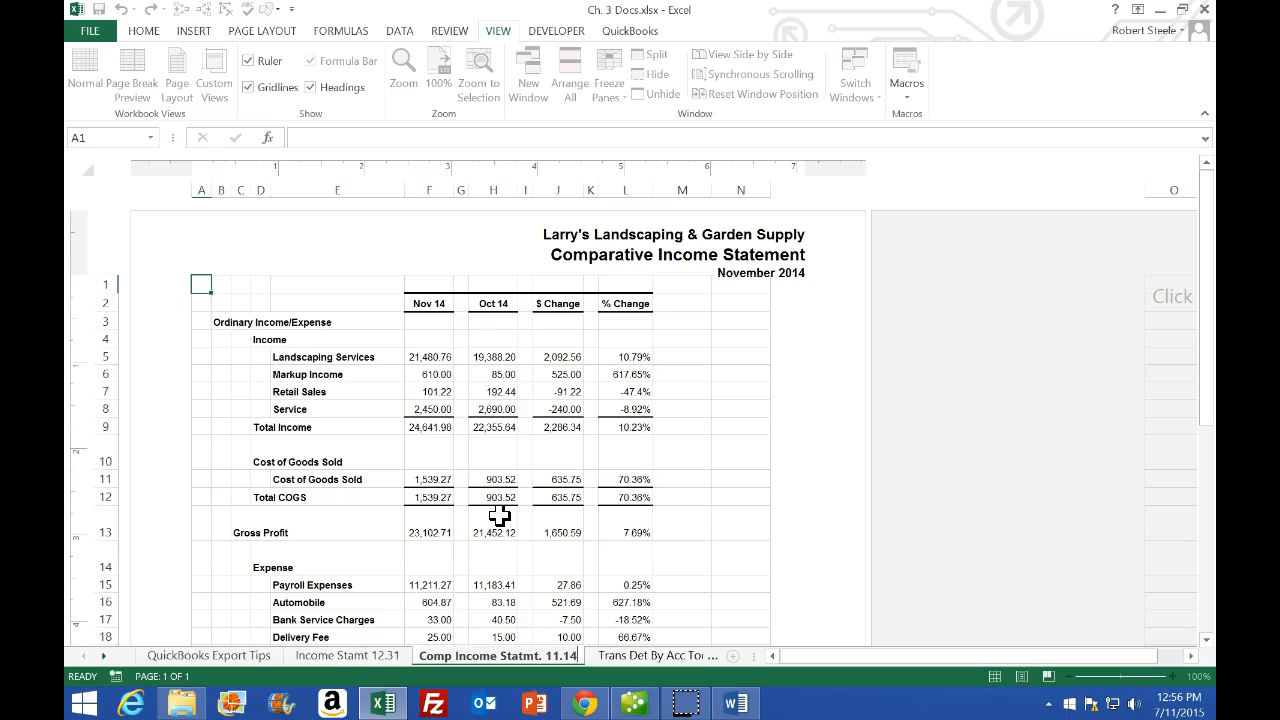
left_click(499, 515)
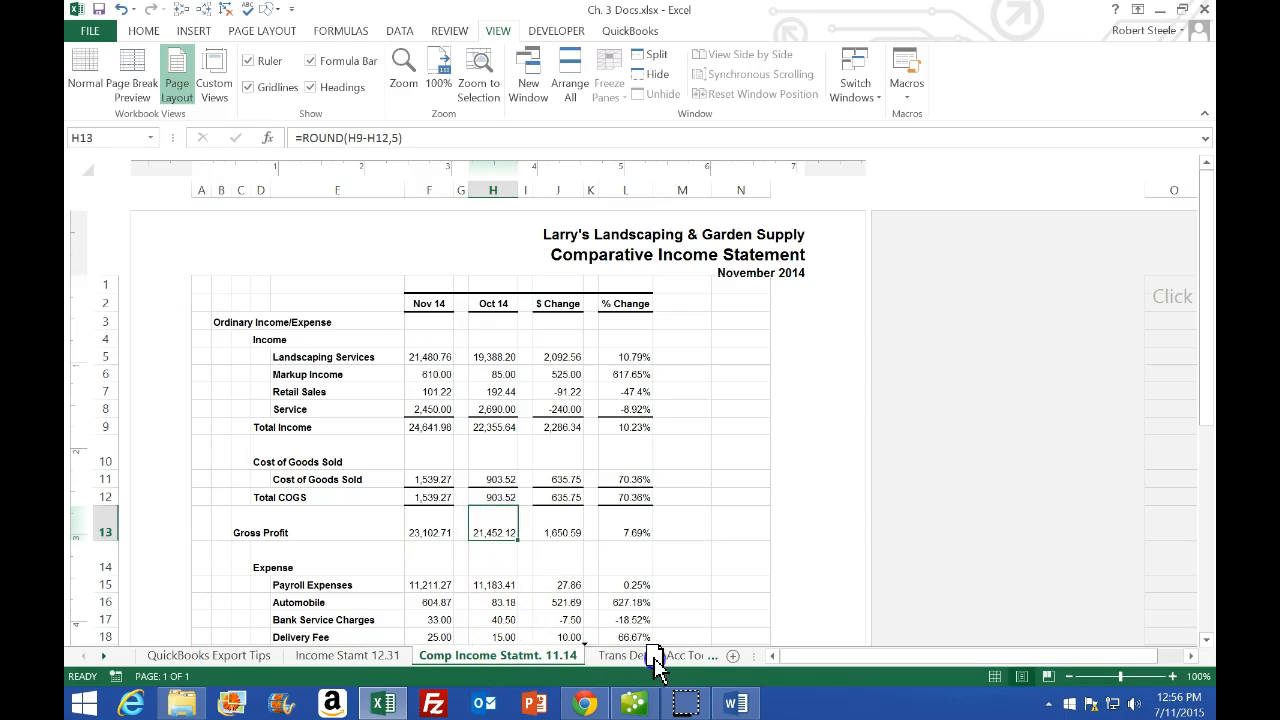
Move the Comp Income Statmt. 11.14 sheet after Trans Det By Acc Tools and return it to Normal view.
left_click(700, 654)
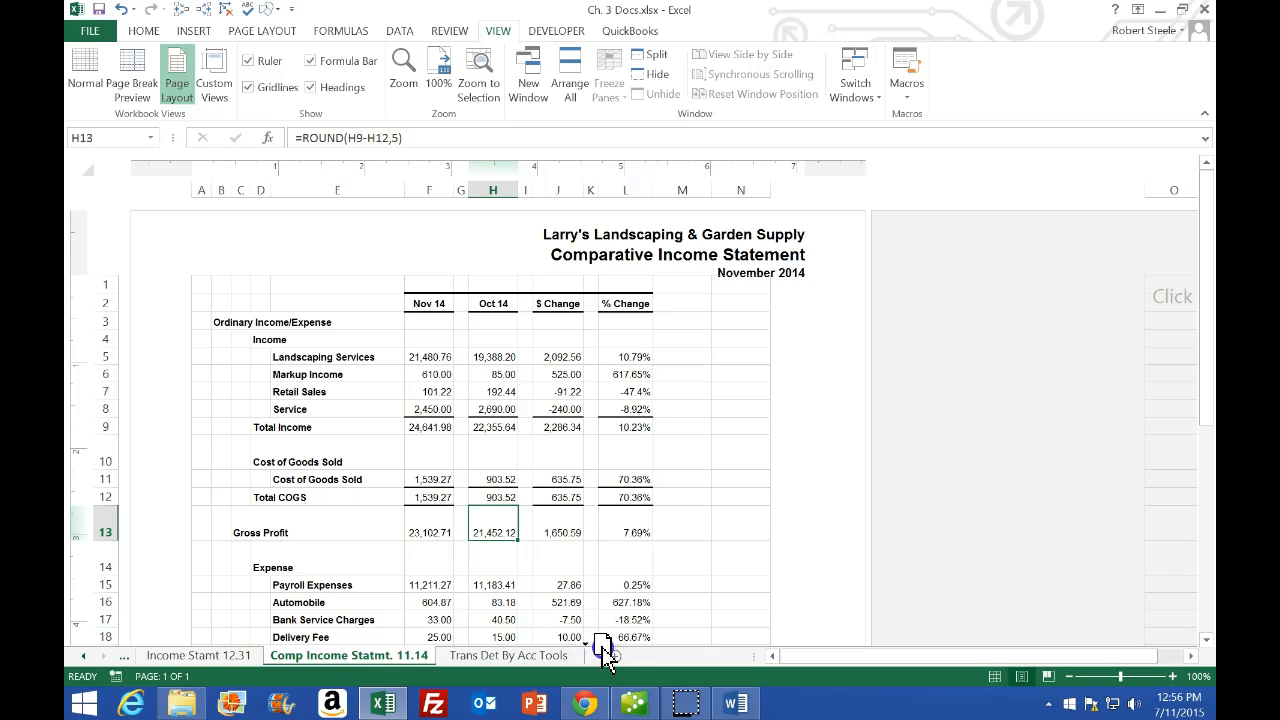
left_click_drag(603, 648, 605, 652)
left_click(995, 676)
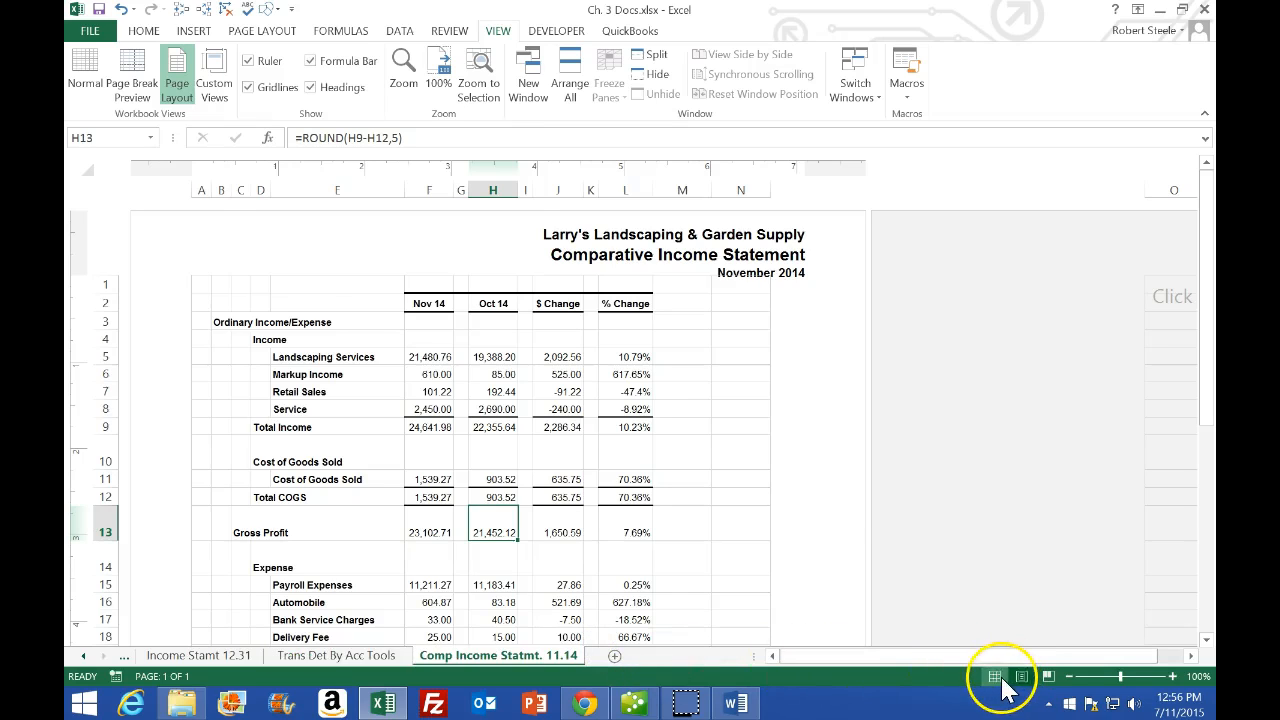
Close the Ch. 3 Docs workbook, saving its changes.
left_click(591, 426)
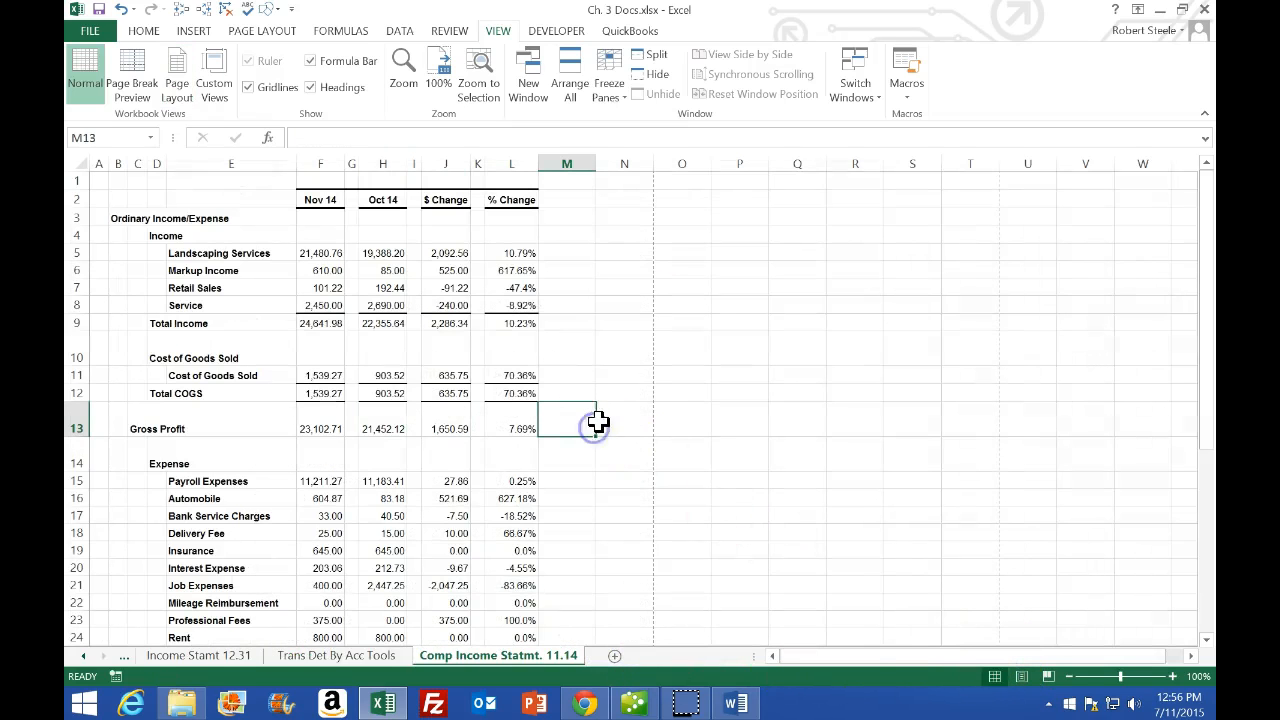
left_click(1204, 9)
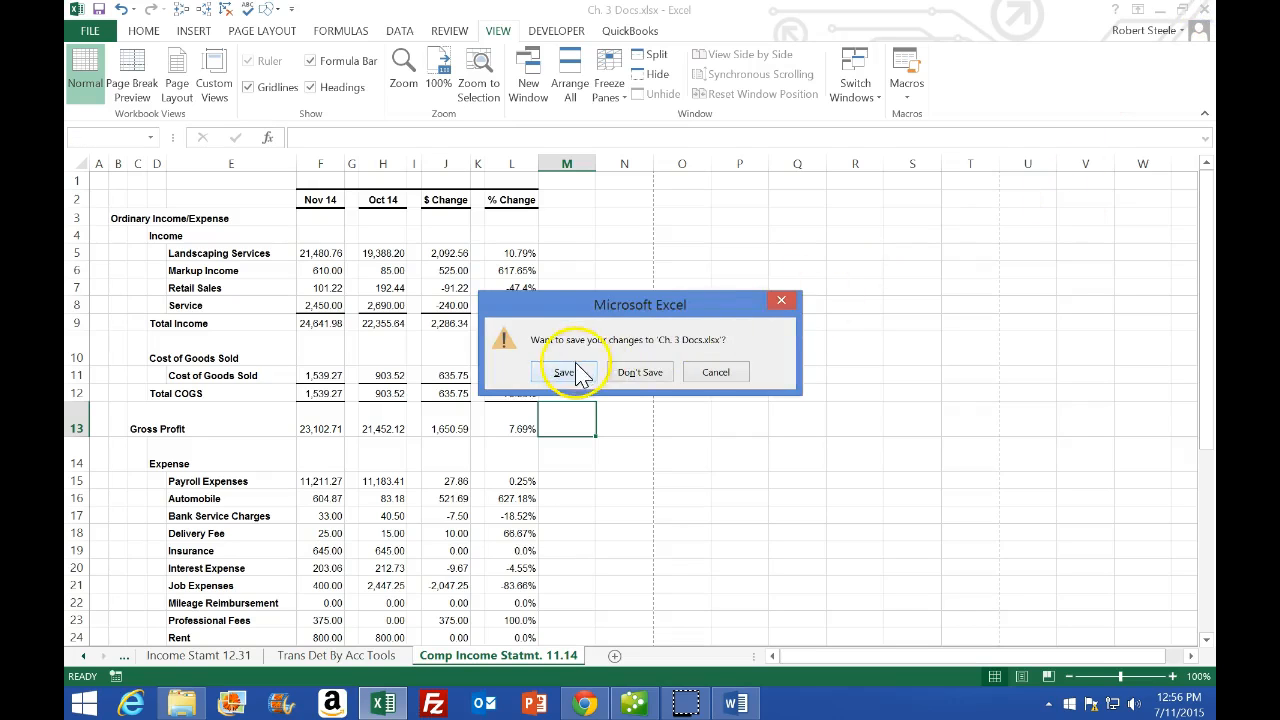
left_click(566, 371)
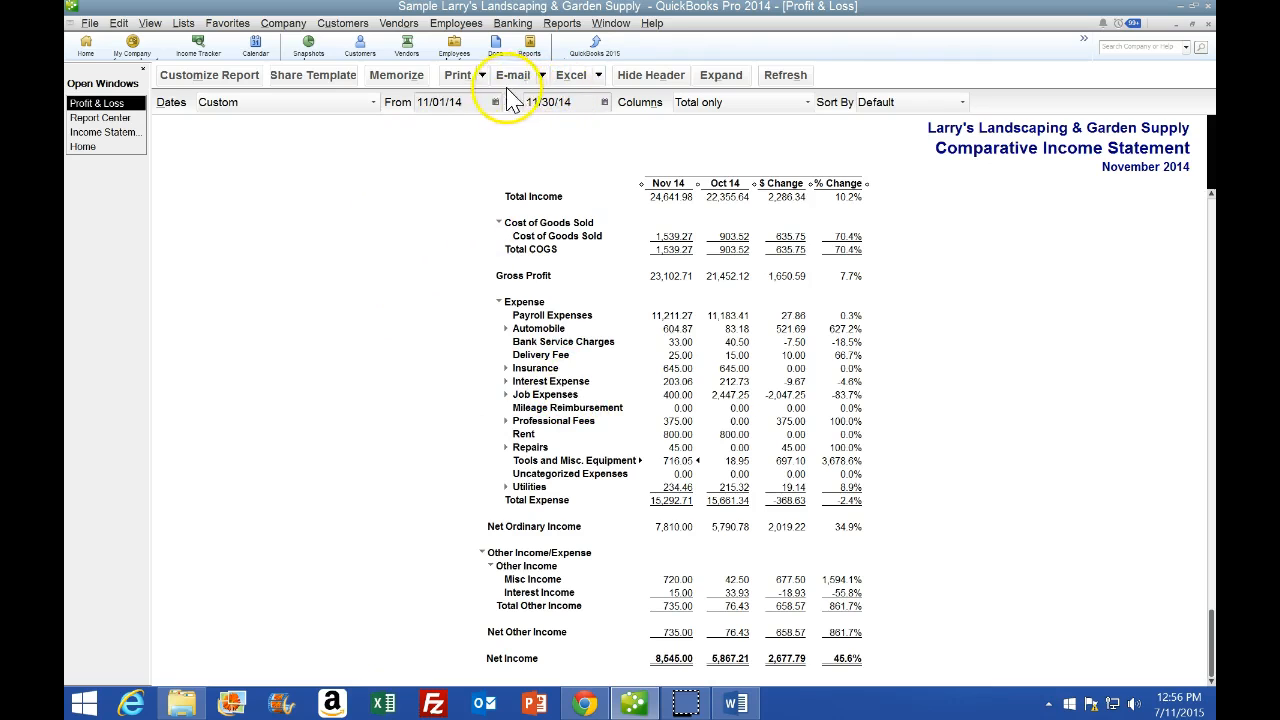
Save the November 2014 report as a PDF named "Comparative Income Stmt 11.14" in the Ch. 3 folder.
left_click(89, 23)
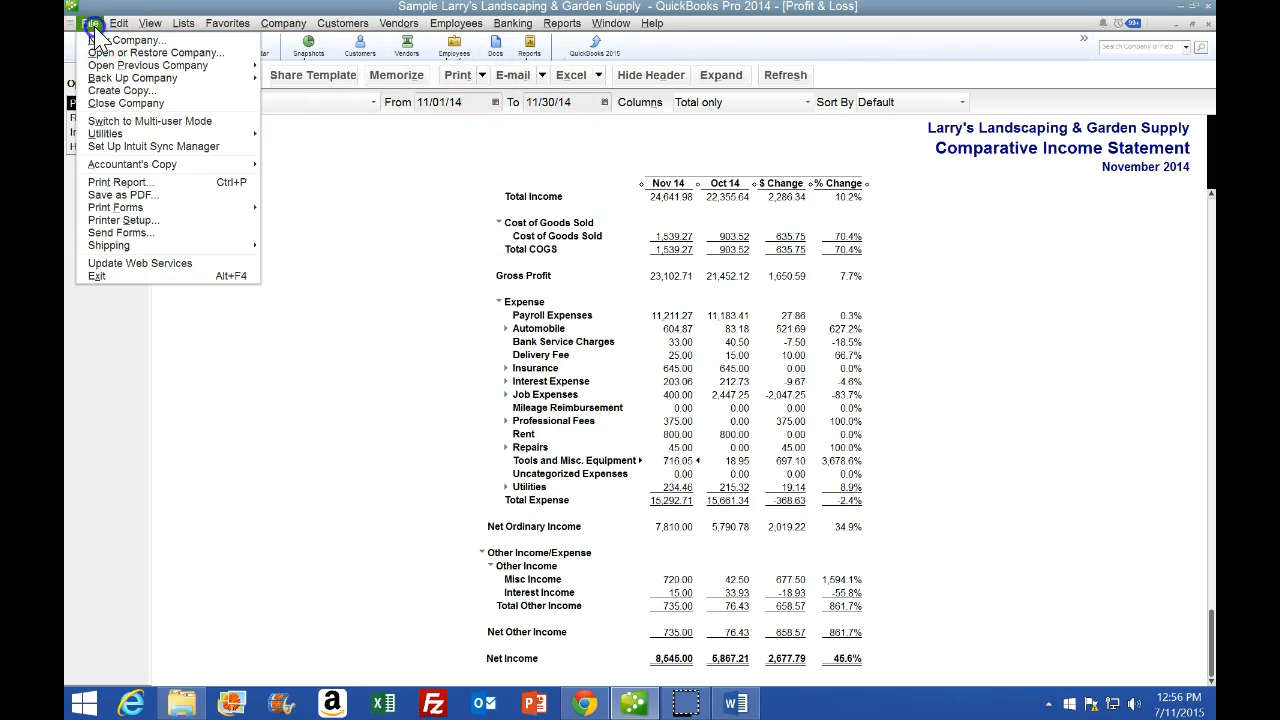
left_click(120, 194)
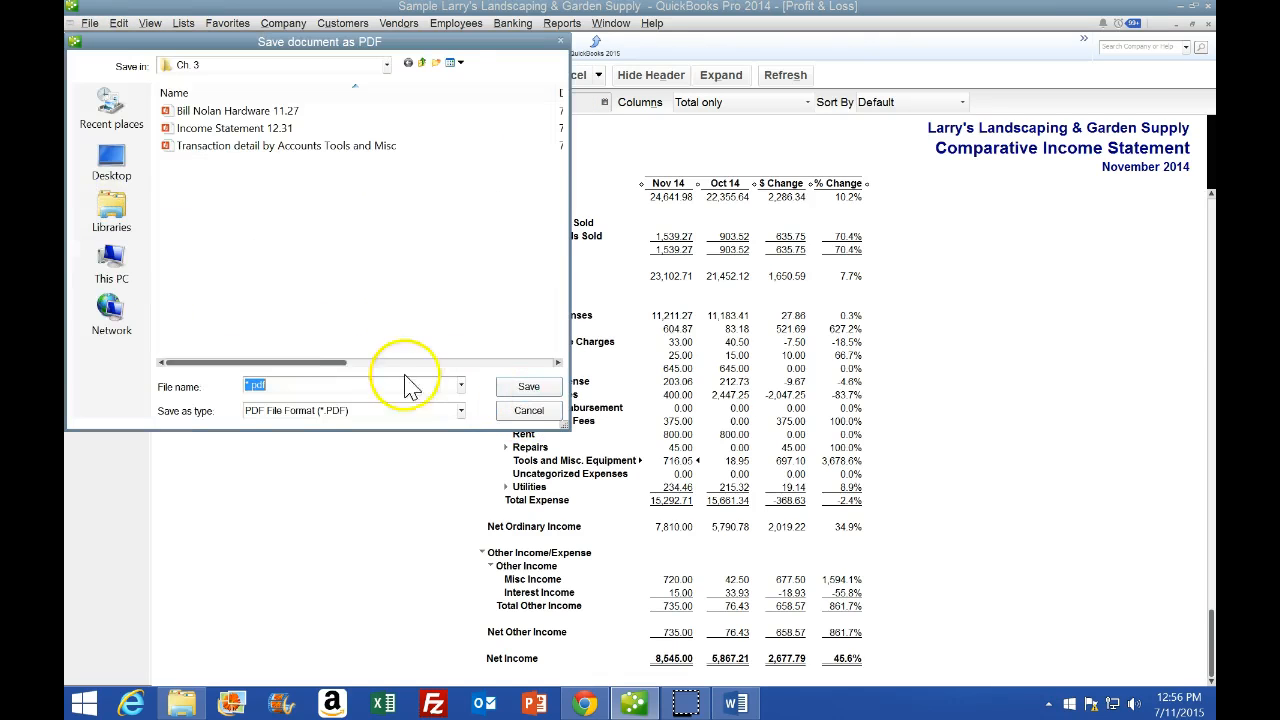
left_click(250, 385)
left_click_drag(319, 43, 479, 232)
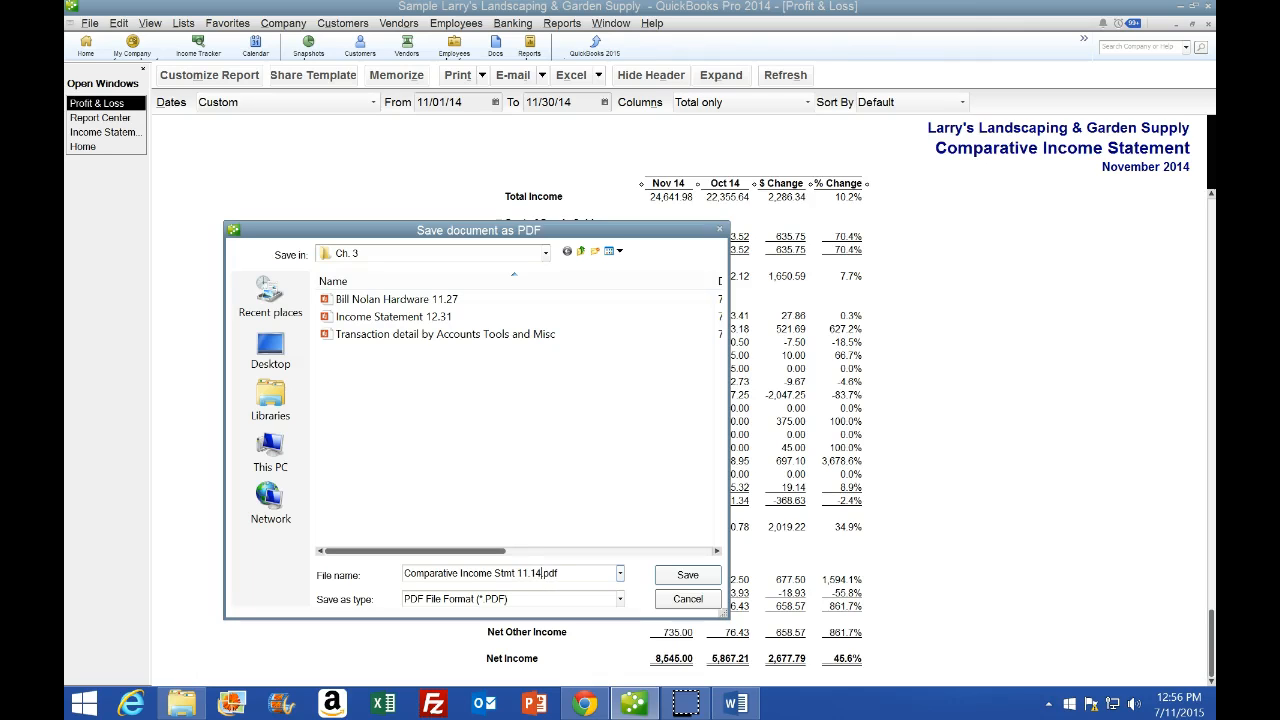
left_click(687, 575)
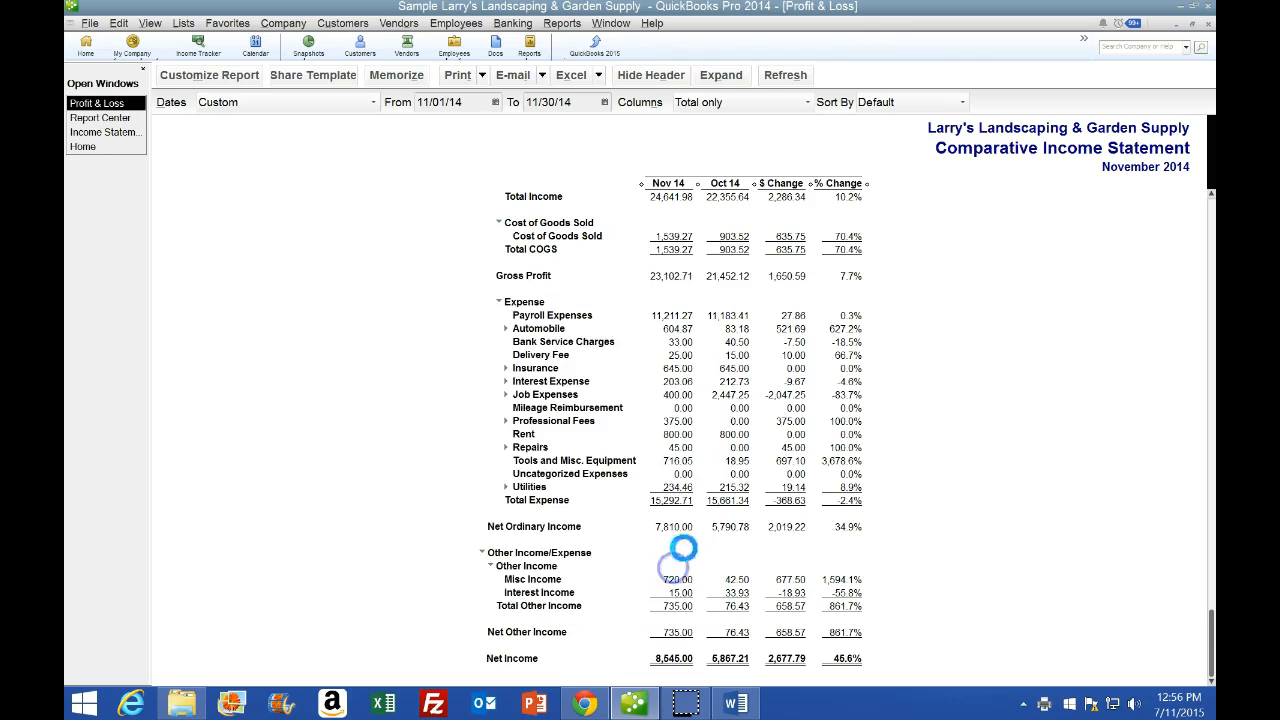
Switch to the CourseSmart textbook in Chrome and read the instructions on memorizing the report and modifying the income statement on pages 49 and 50.
left_click(585, 704)
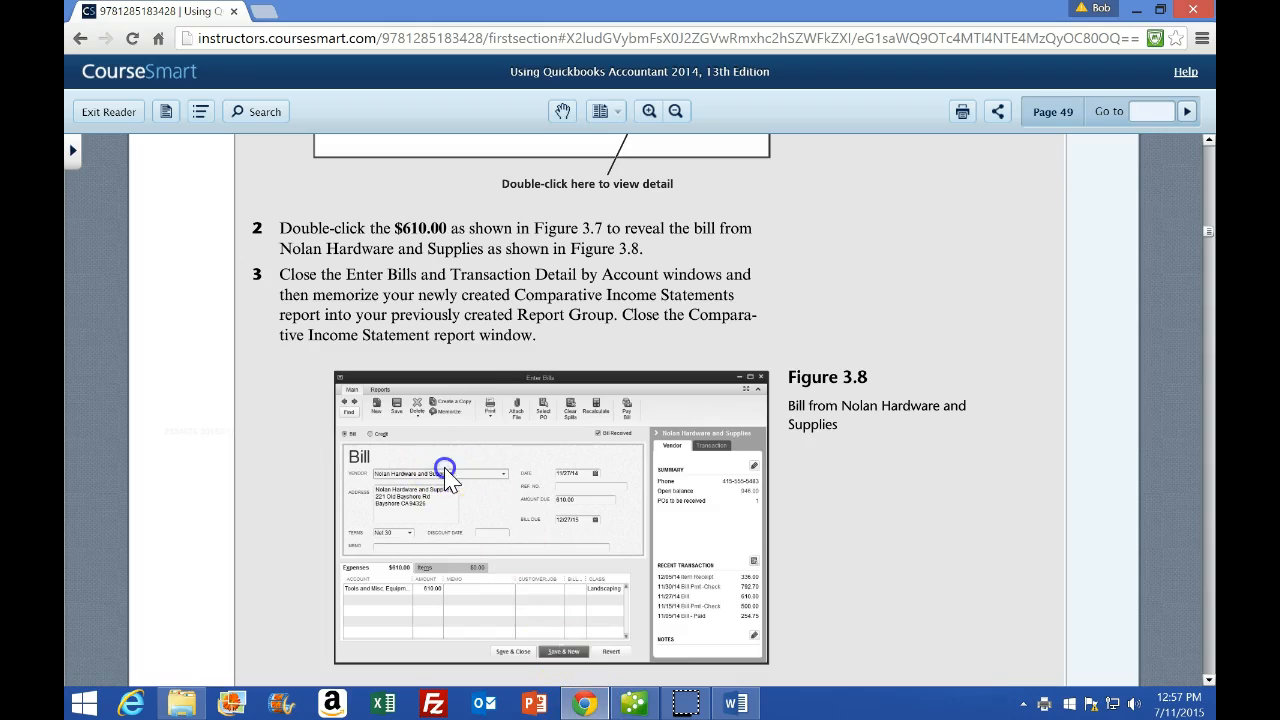
scroll(450, 470, "down", 3)
scroll(445, 495, "down", 3)
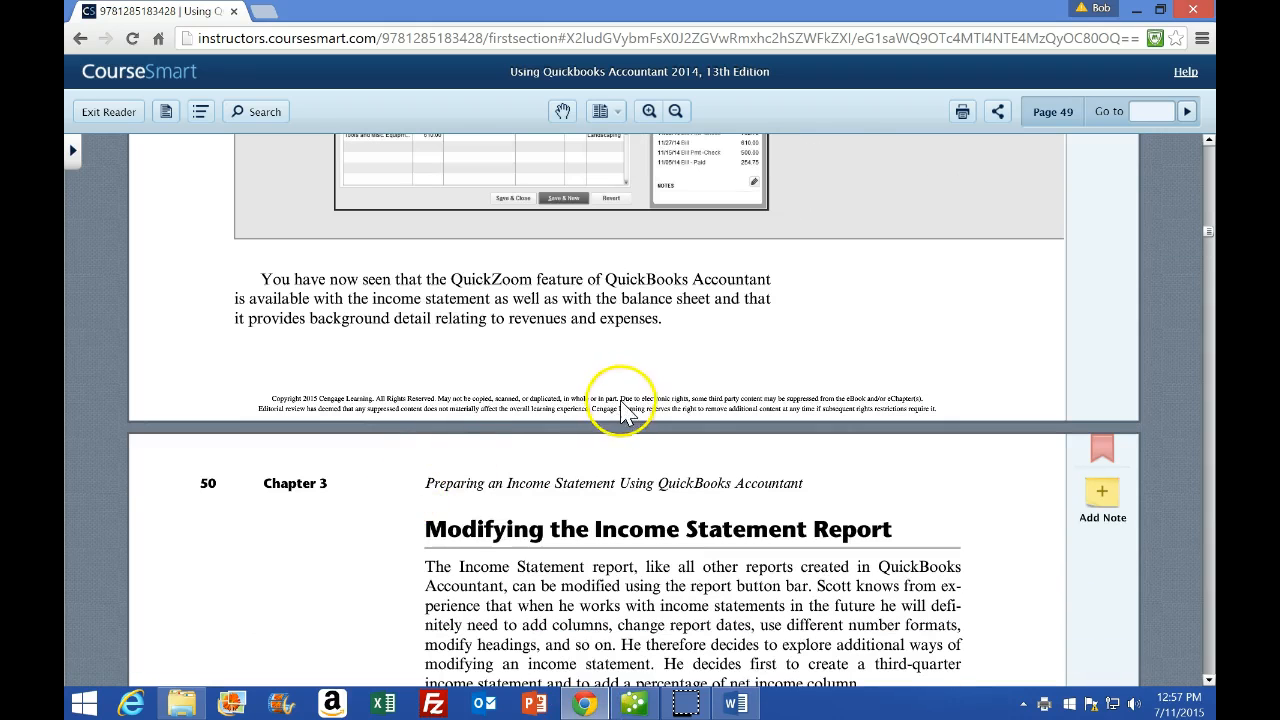
scroll(447, 510, "down", 1)
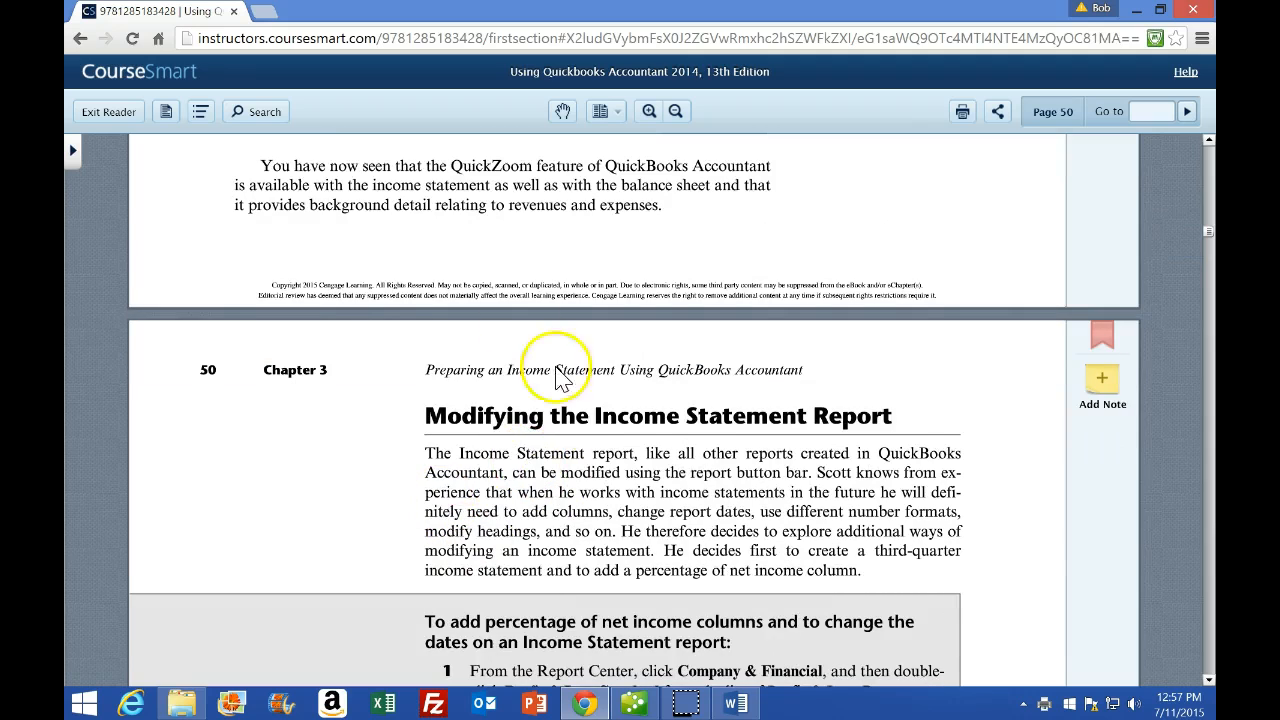
scroll(366, 405, "down", 2)
scroll(310, 450, "down", 1)
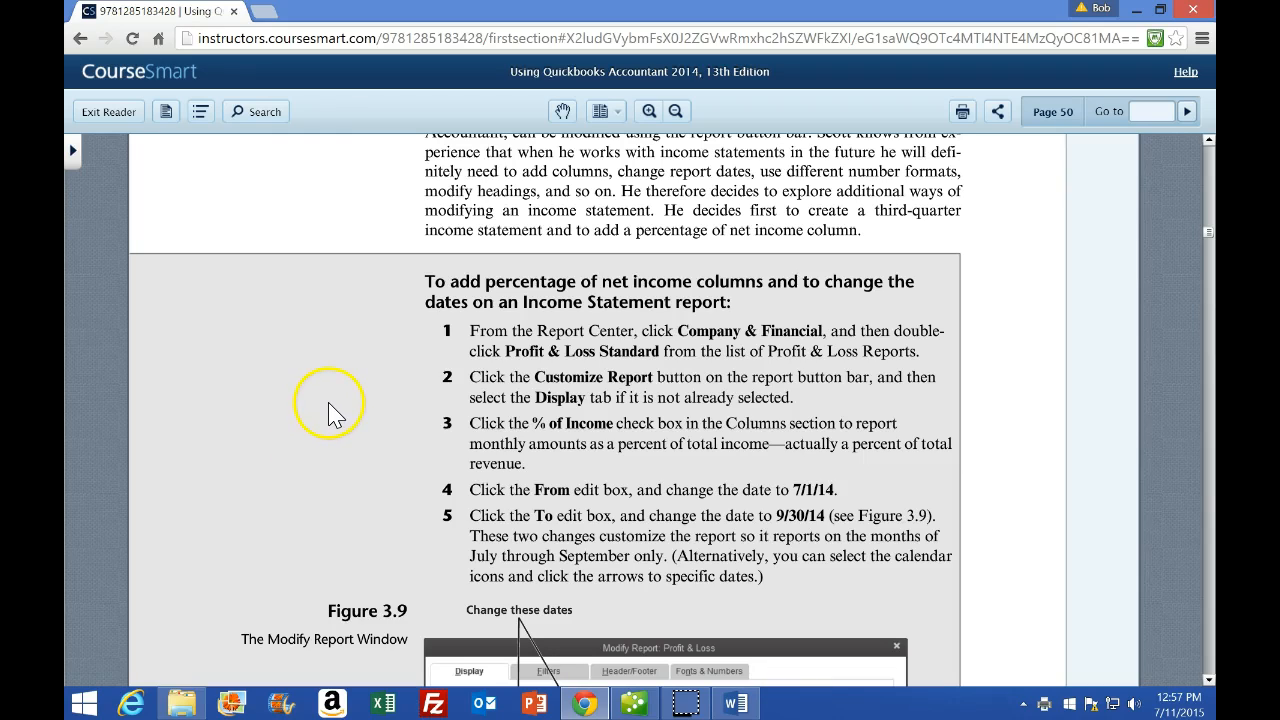
scroll(335, 410, "down", 1)
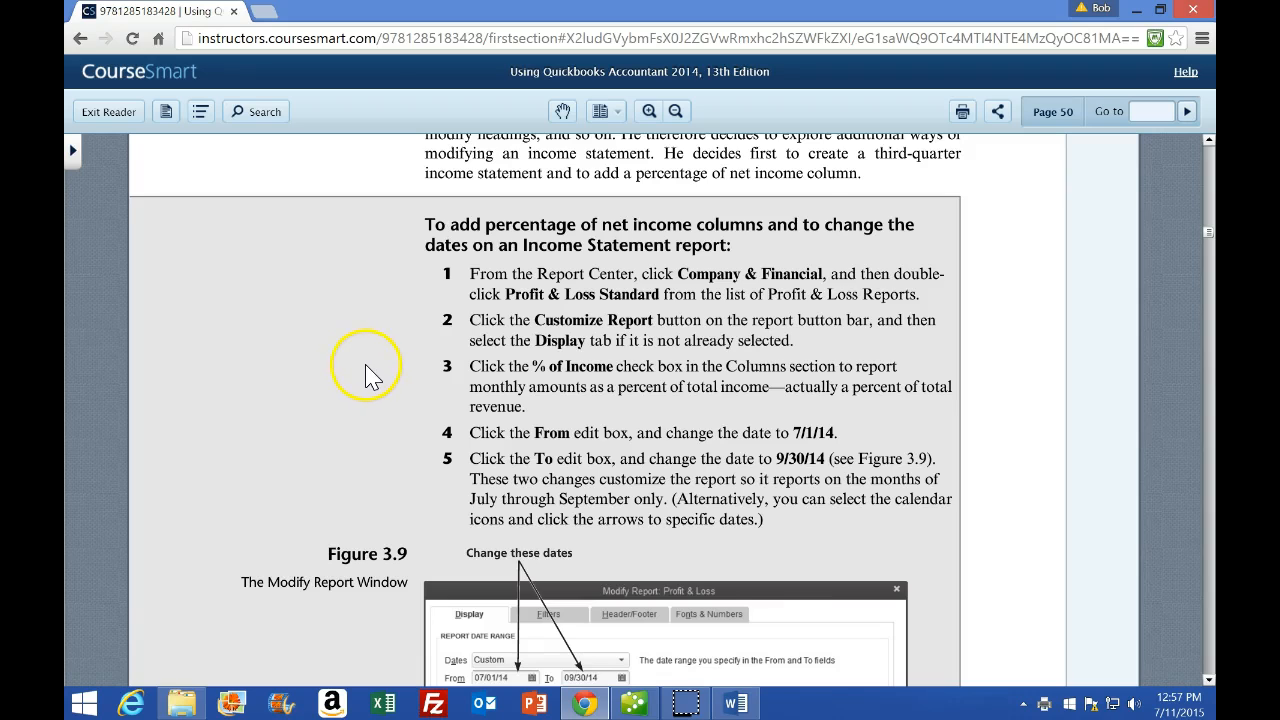
scroll(366, 375, "down", 1)
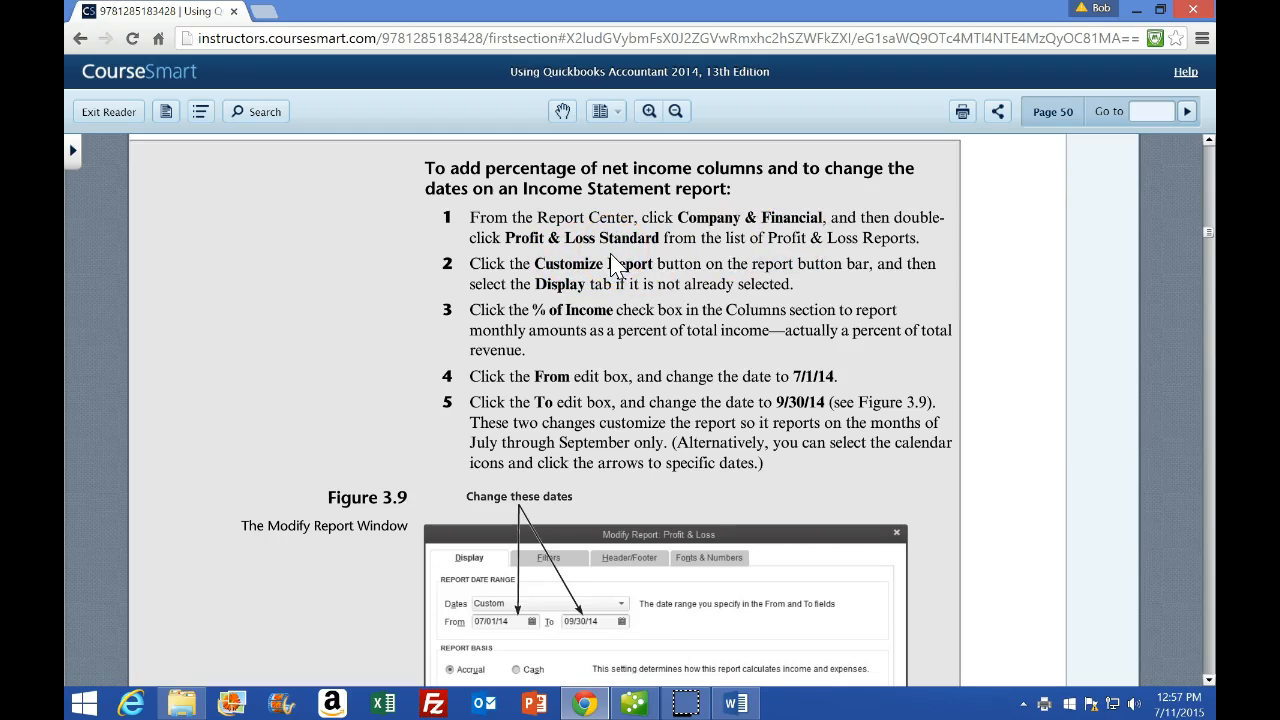
Switch back to QuickBooks and close the Report Center window.
left_click(634, 704)
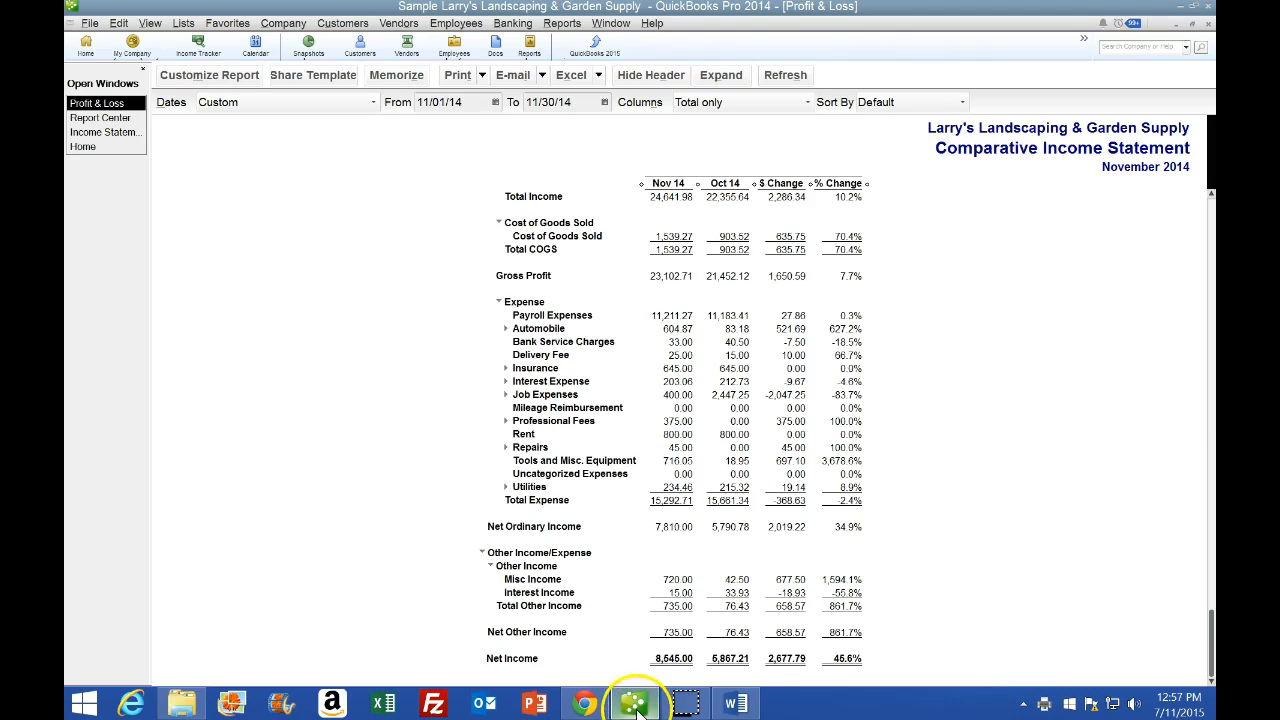
left_click(531, 48)
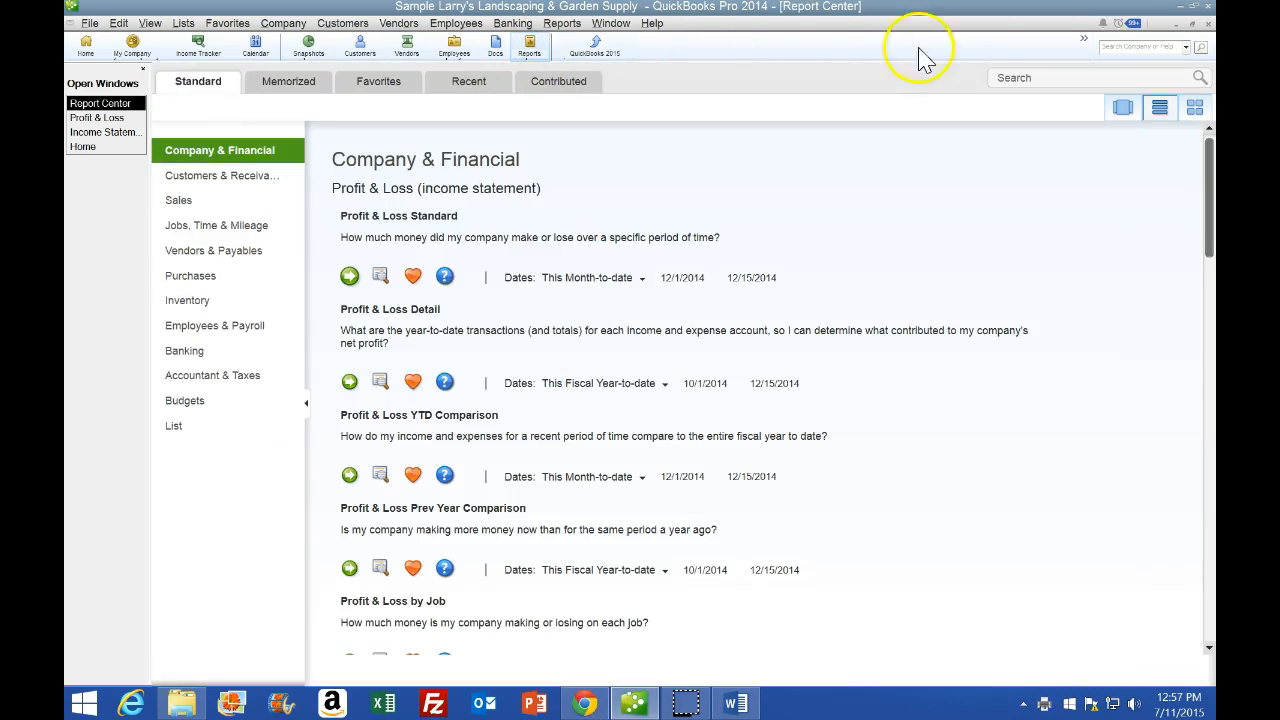
left_click(1208, 23)
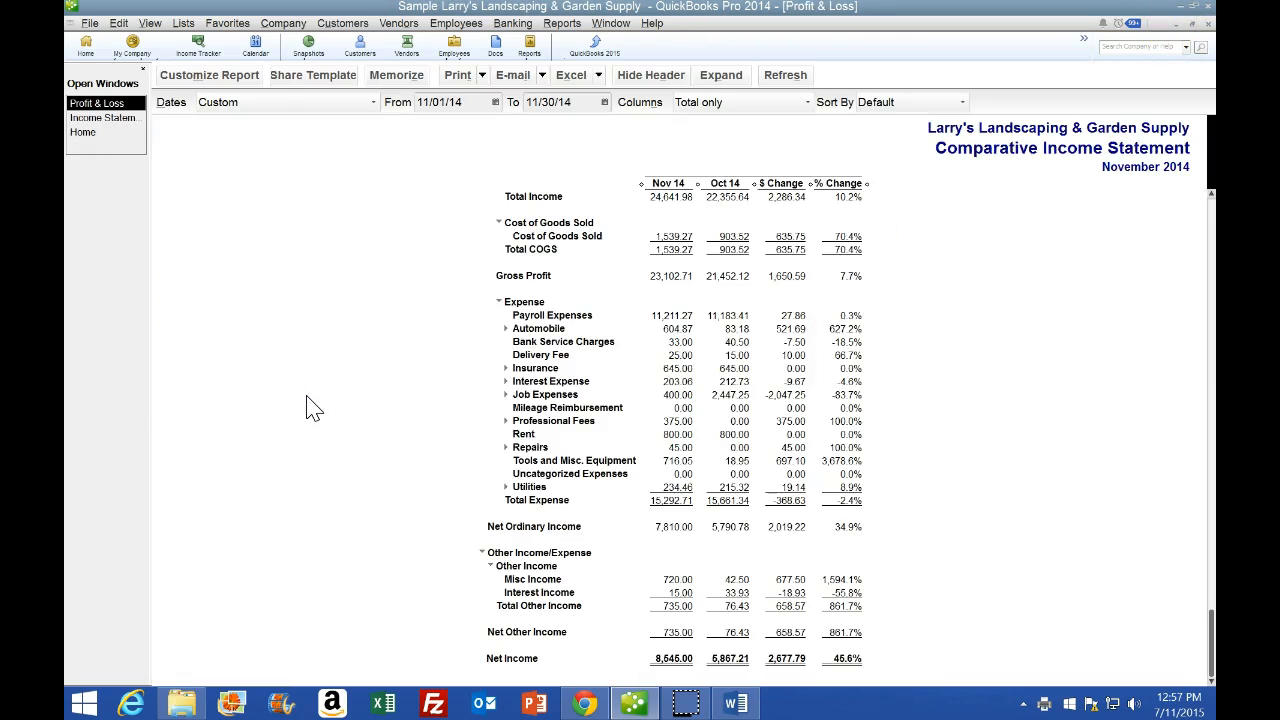
Memorize the report under the name Comparative Income Statement, saving it in the memorized report group that bears a person's name.
left_click(396, 80)
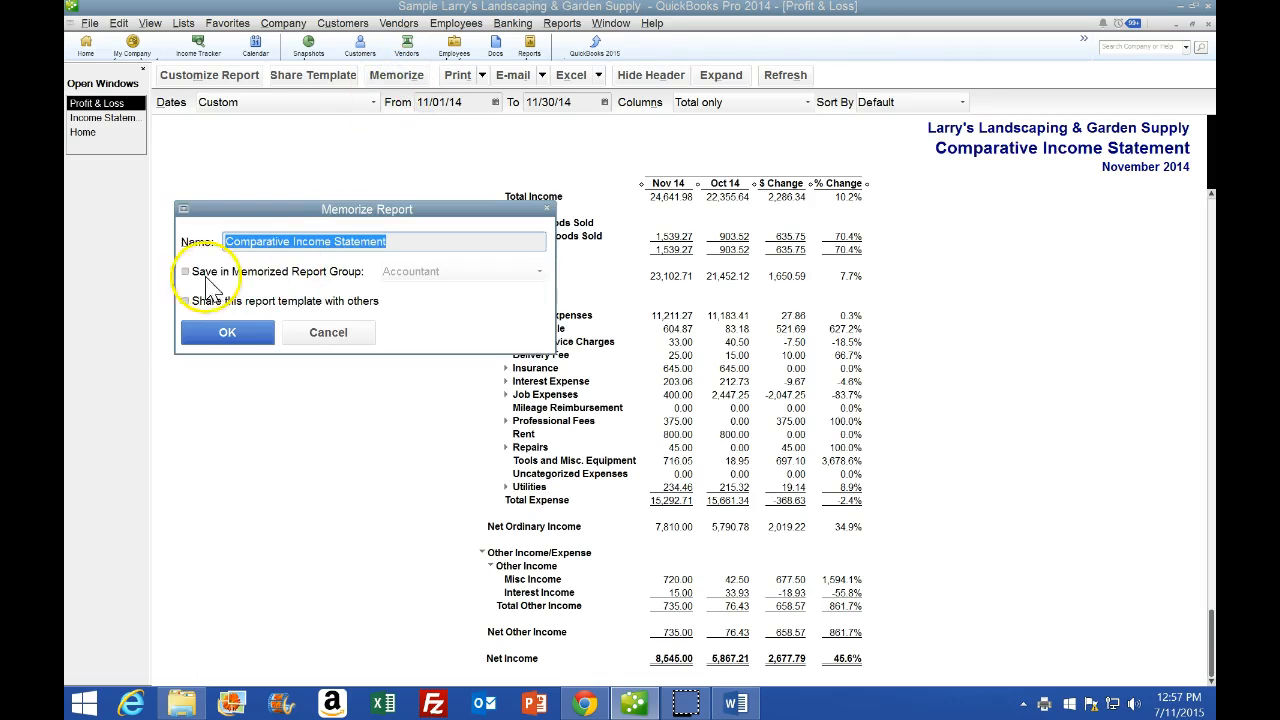
left_click(186, 272)
left_click(478, 274)
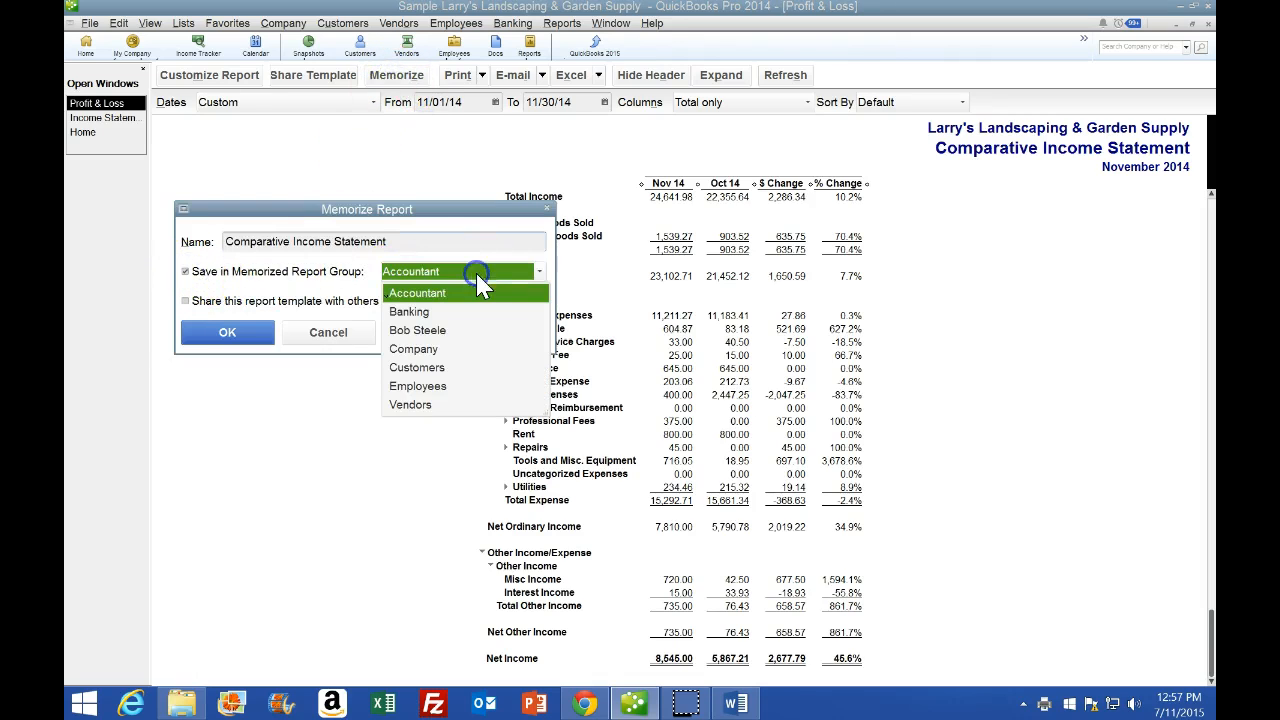
left_click(445, 333)
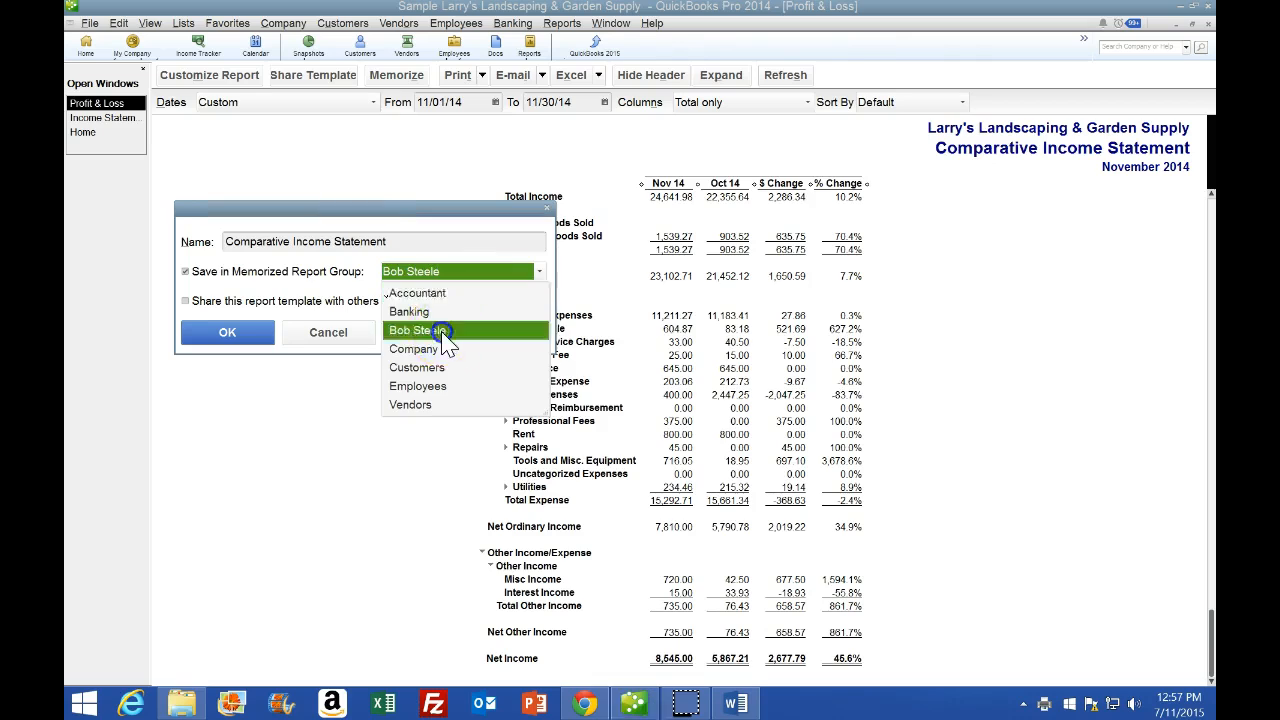
left_click(228, 333)
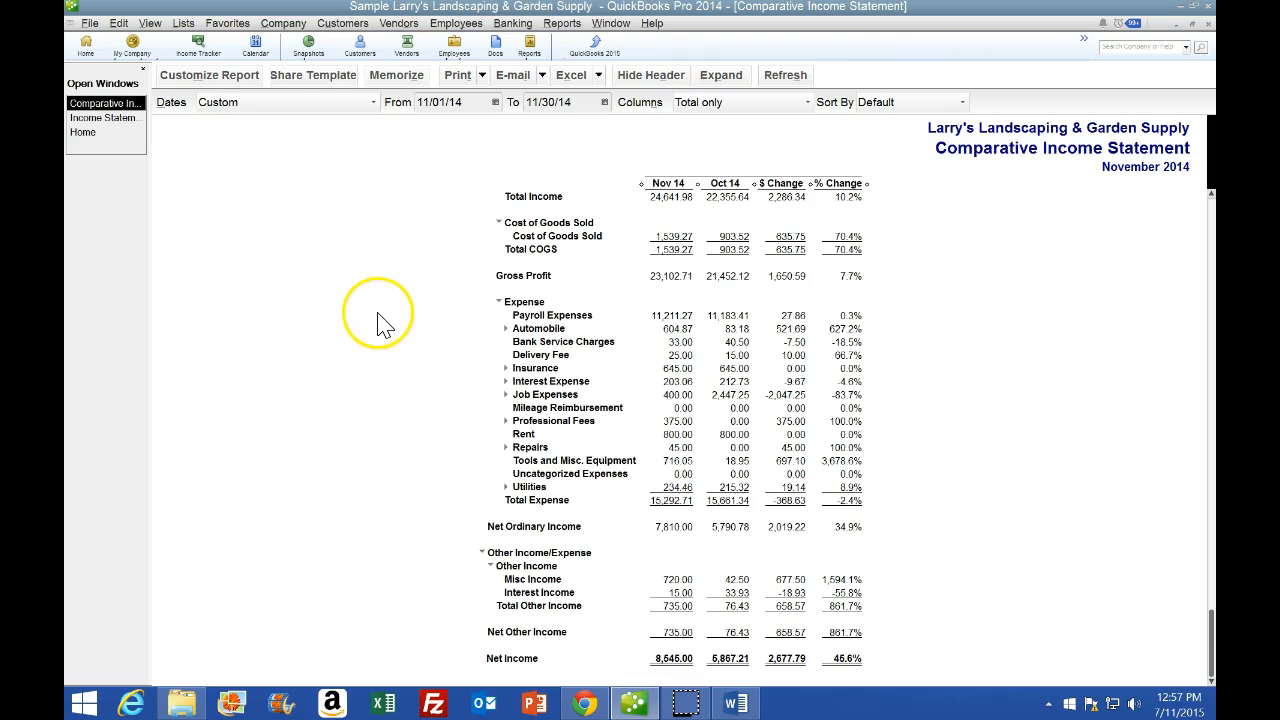
Open the Report Center maximized in list view and run the Profit & Loss Standard report from Company & Financial.
left_click(532, 52)
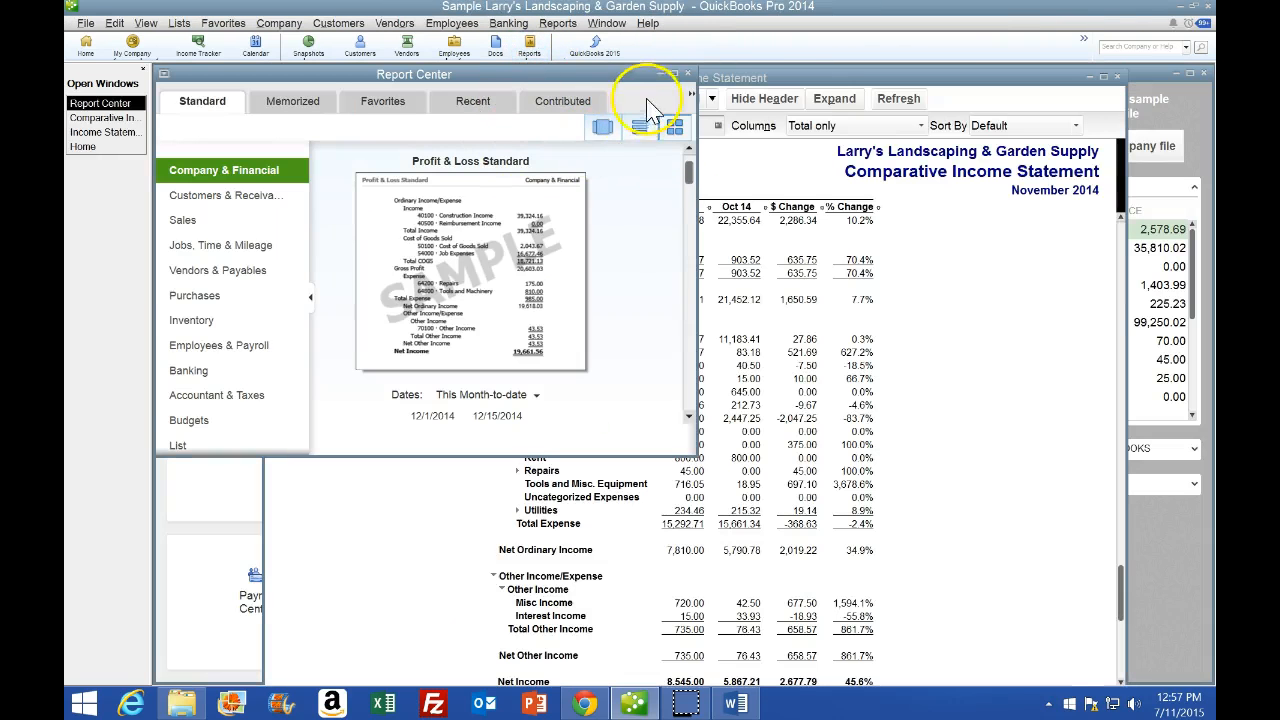
left_click(674, 74)
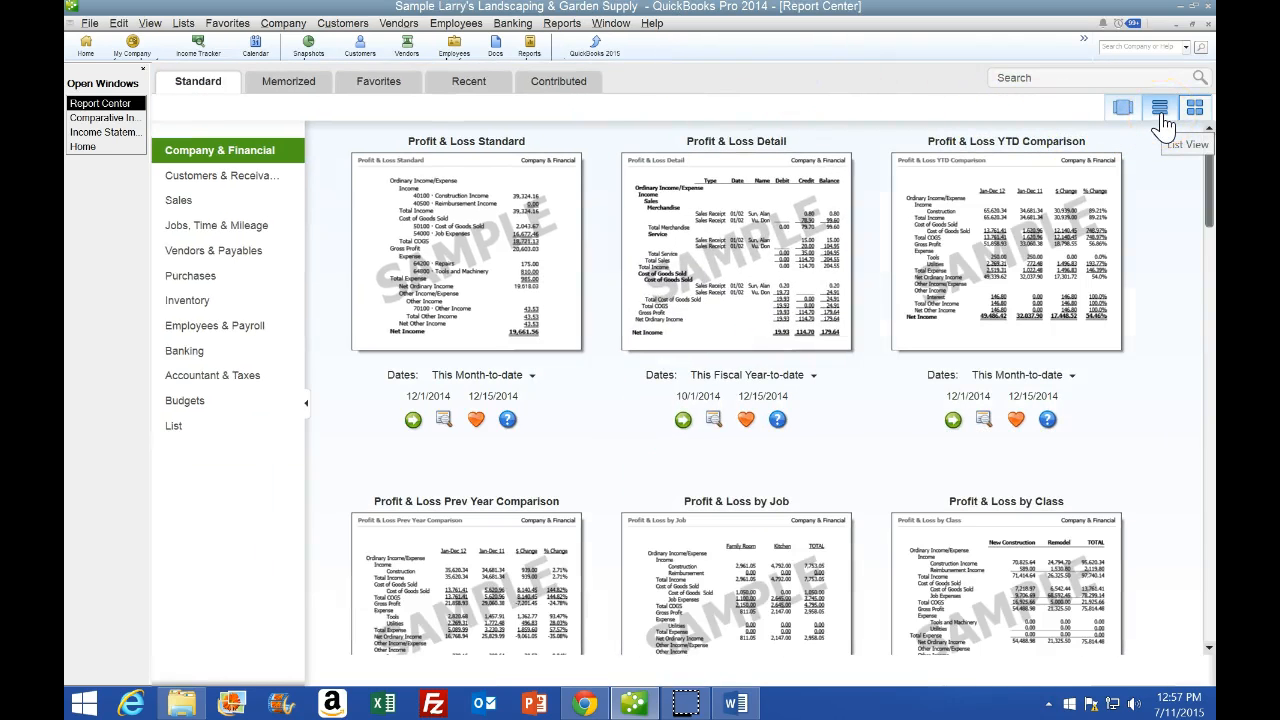
left_click(1160, 110)
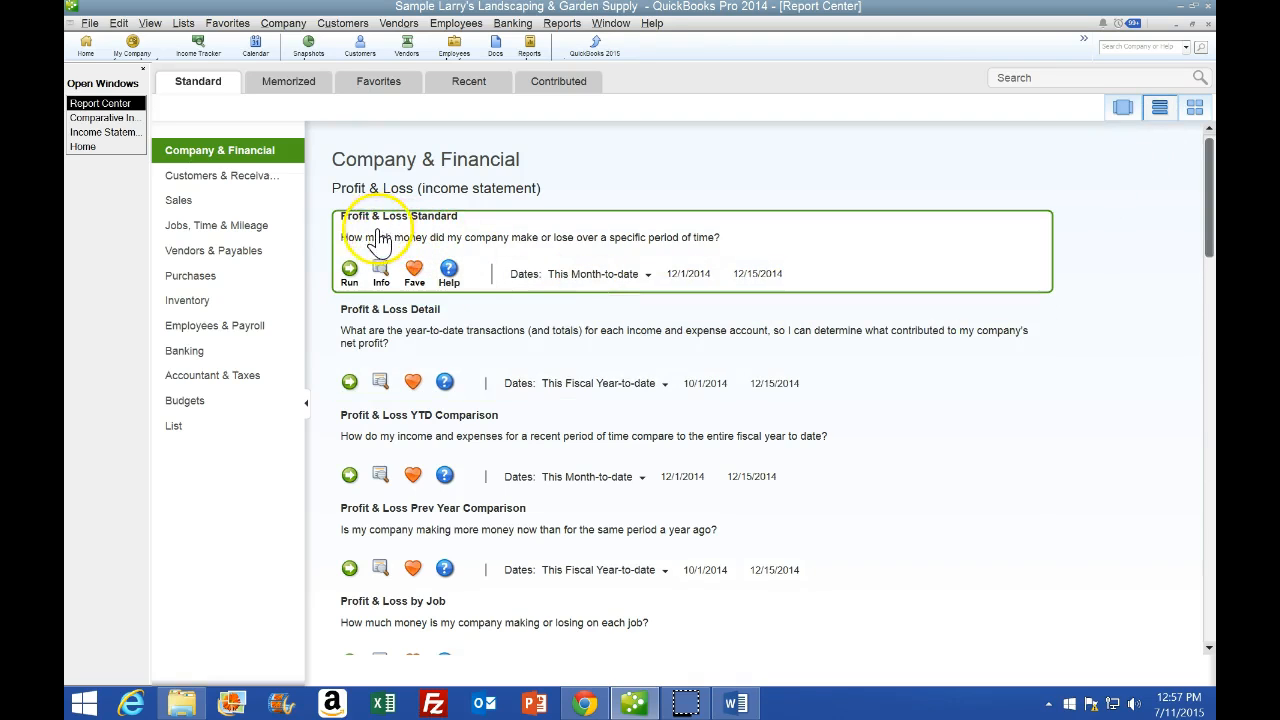
left_click(352, 274)
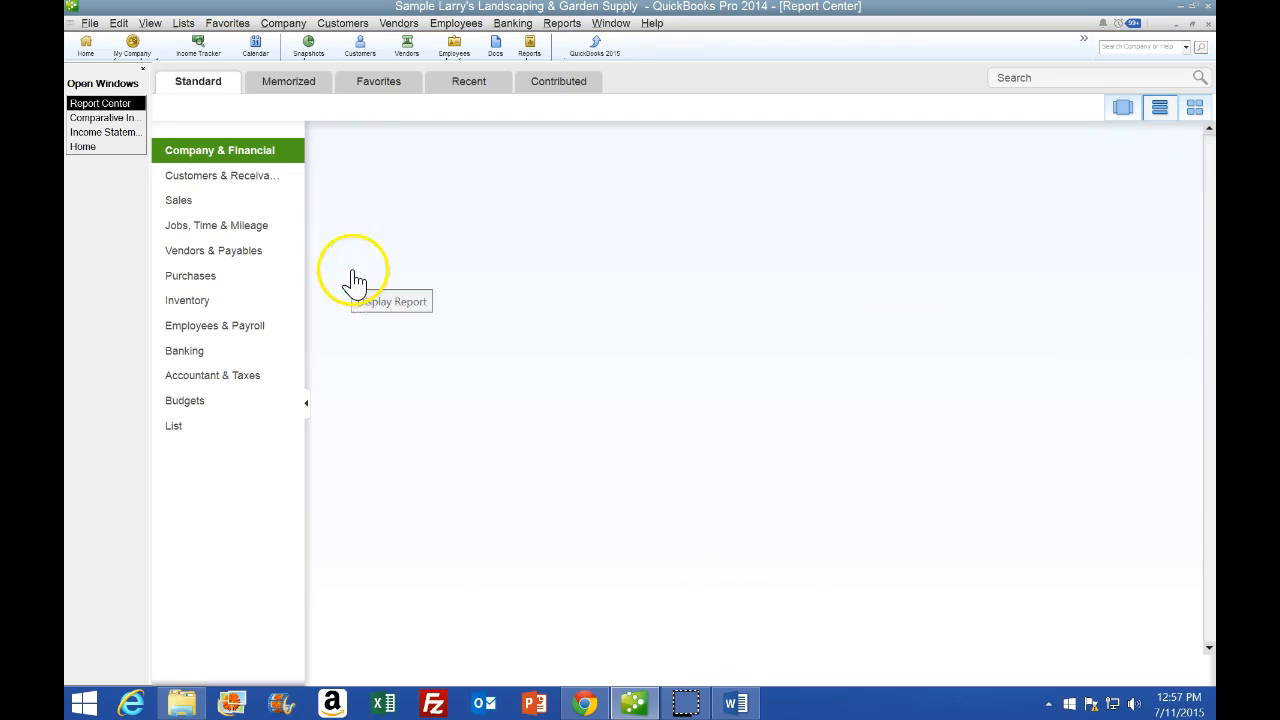
left_click(350, 271)
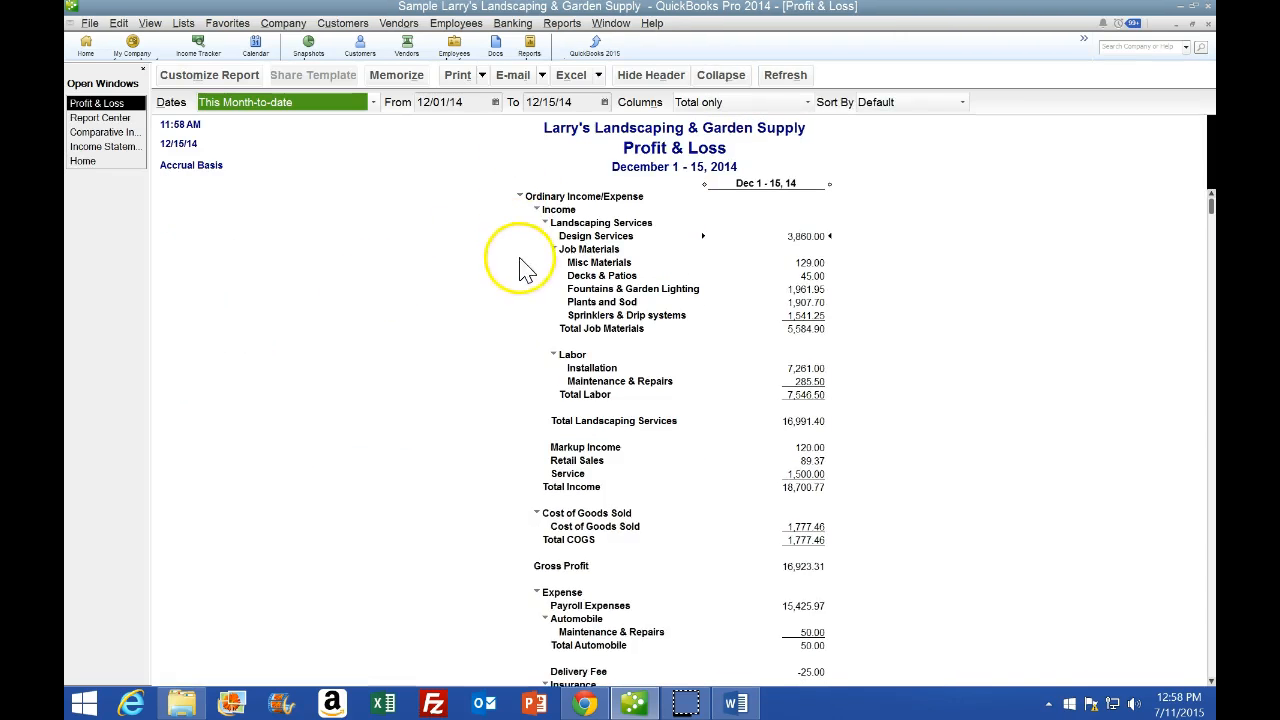
Switch to the CourseSmart textbook in Chrome and read page 50 on adding a percentage of income column and changing the report dates.
left_click(586, 705)
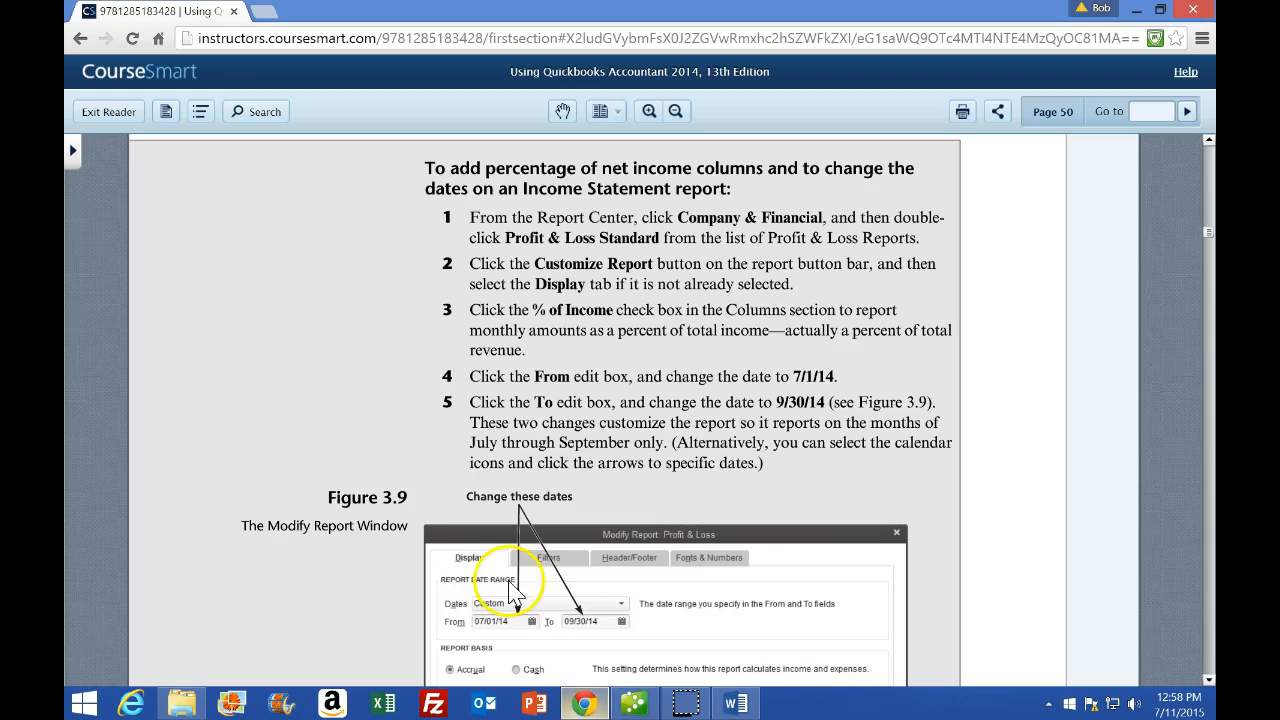
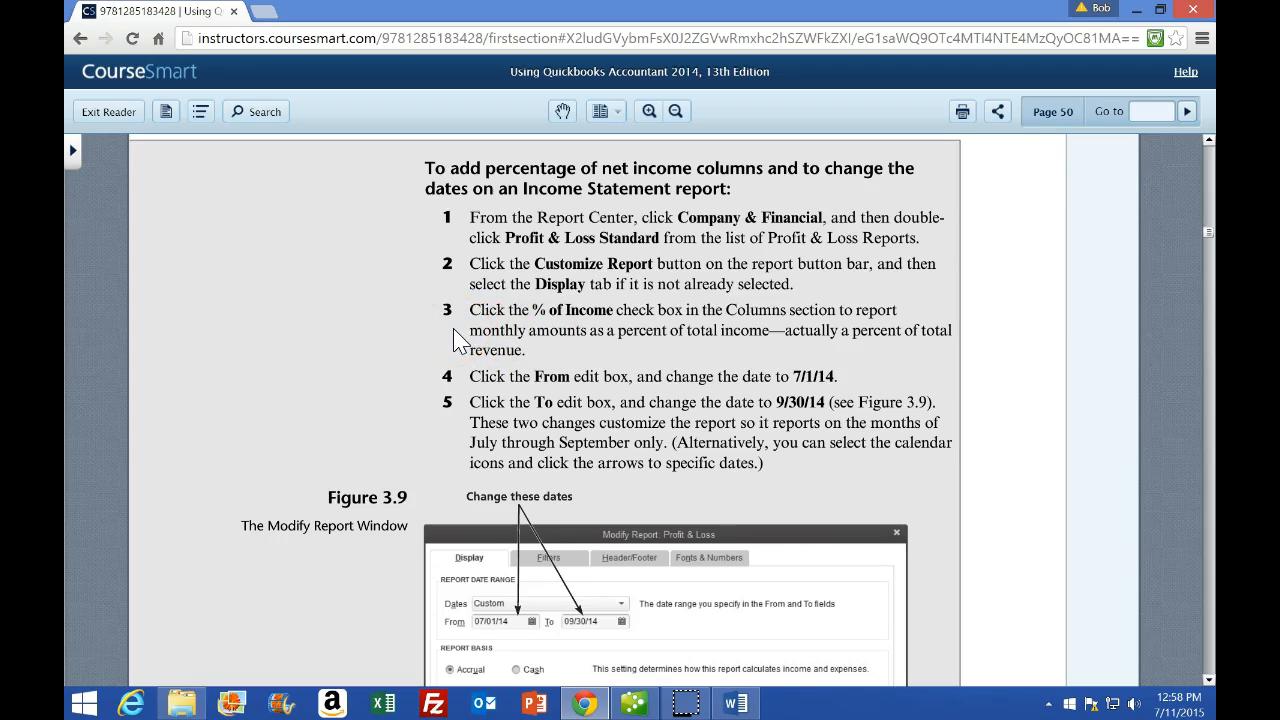
scroll(455, 340, "down", 1)
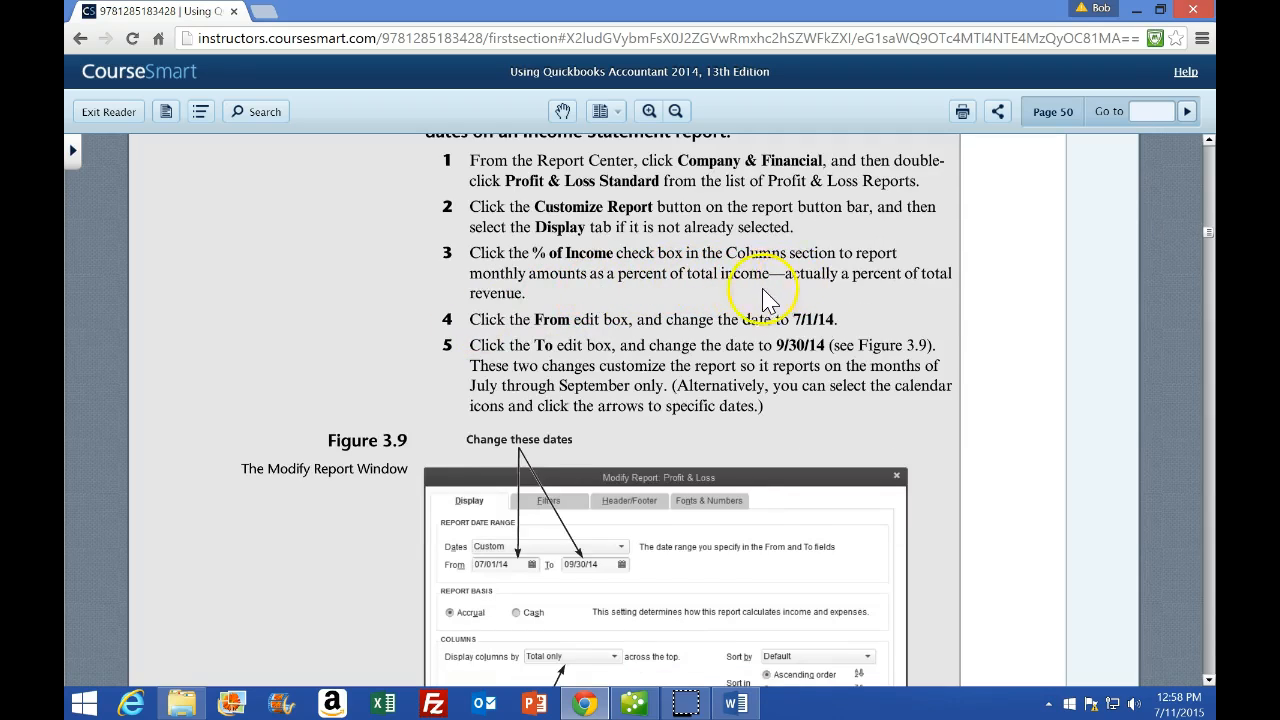
scroll(745, 300, "down", 1)
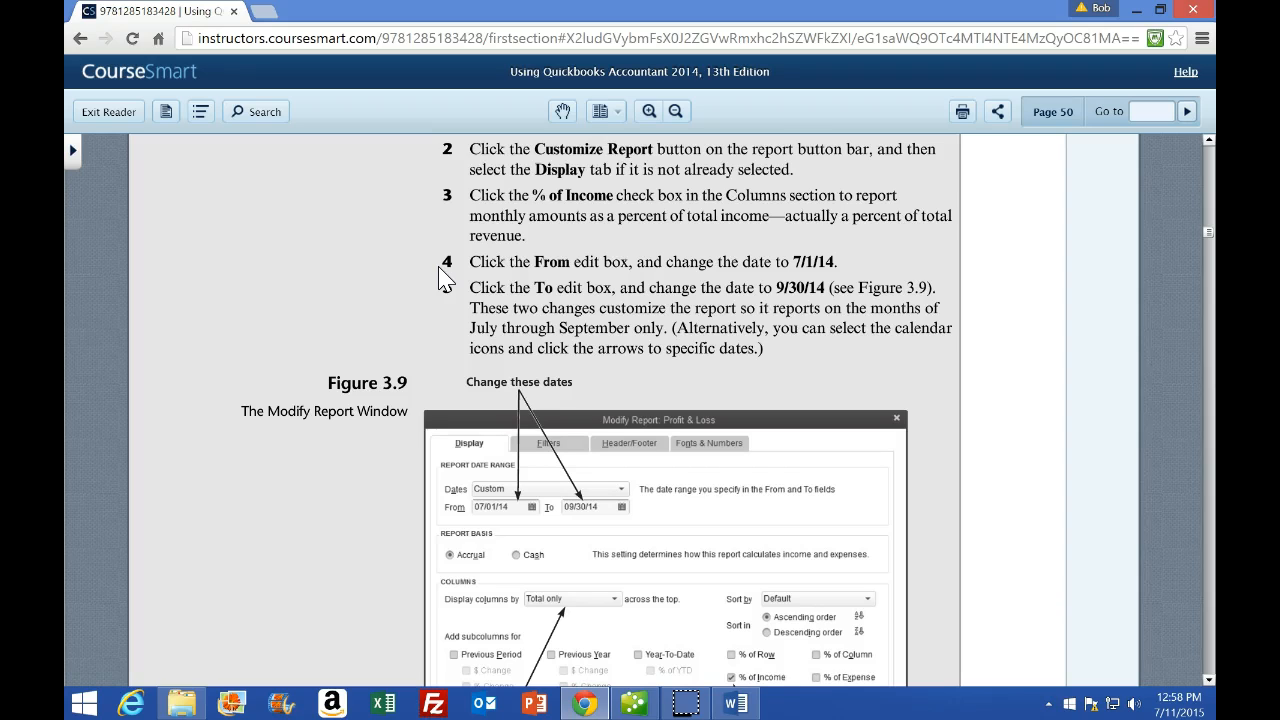
scroll(445, 280, "down", 1)
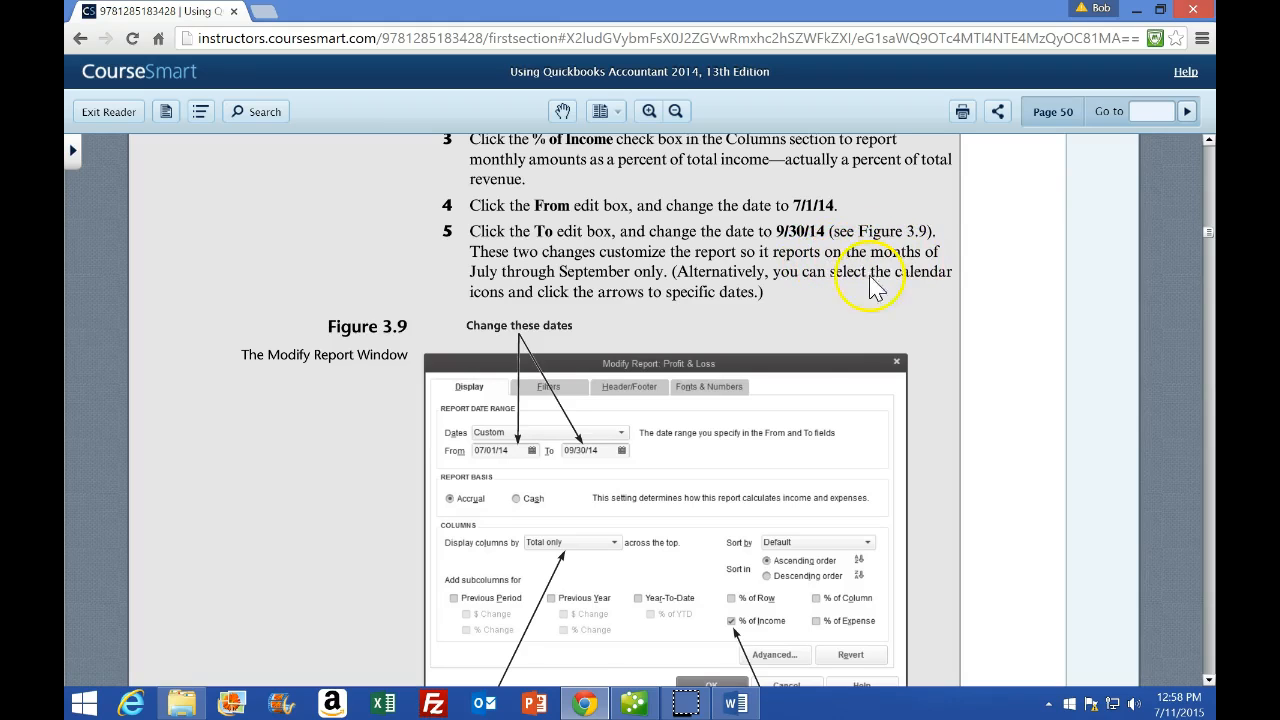
scroll(588, 290, "down", 1)
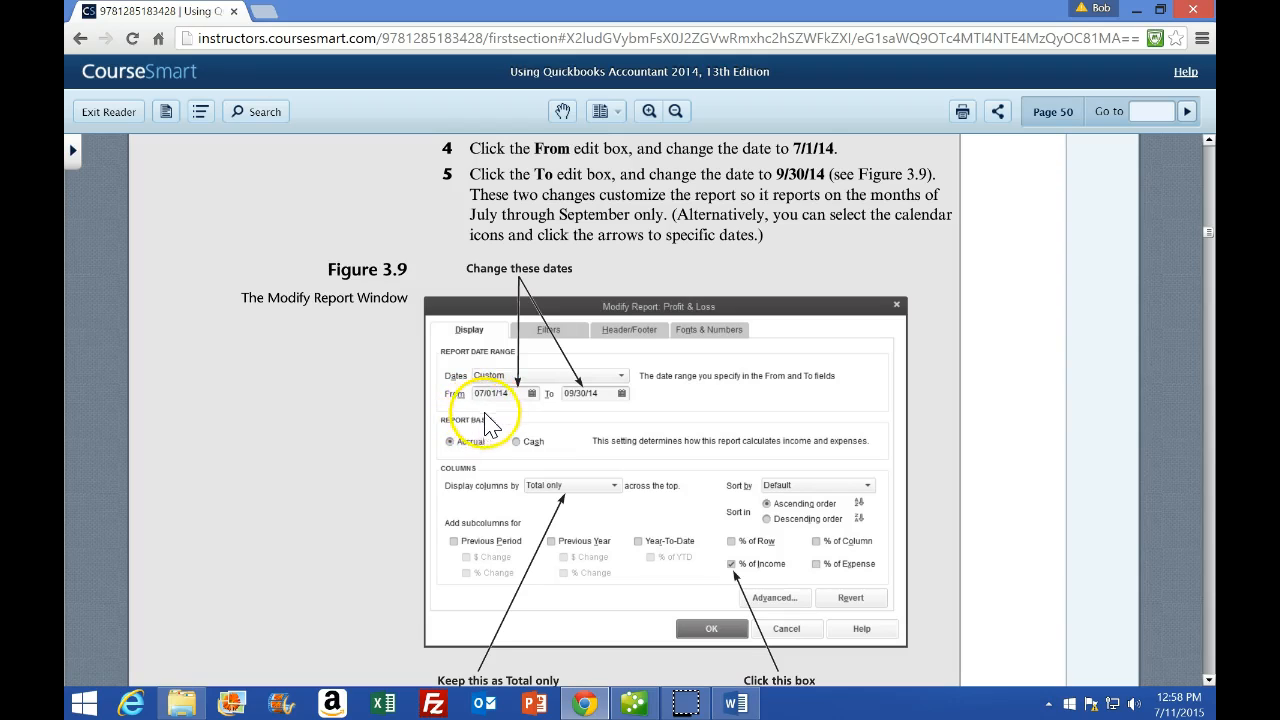
Switch back to QuickBooks and customize the Profit & Loss report's date range to run from 07/01/14 to 09/30/14.
left_click(634, 698)
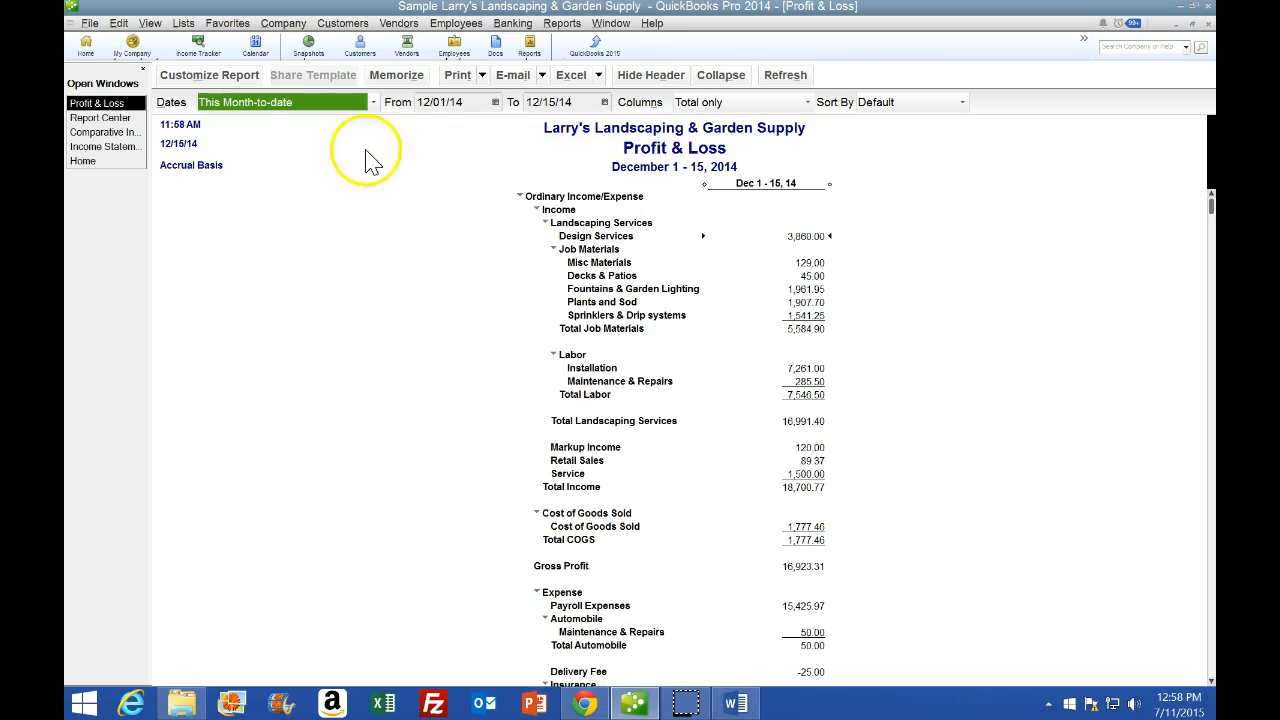
left_click(243, 77)
left_click(313, 293)
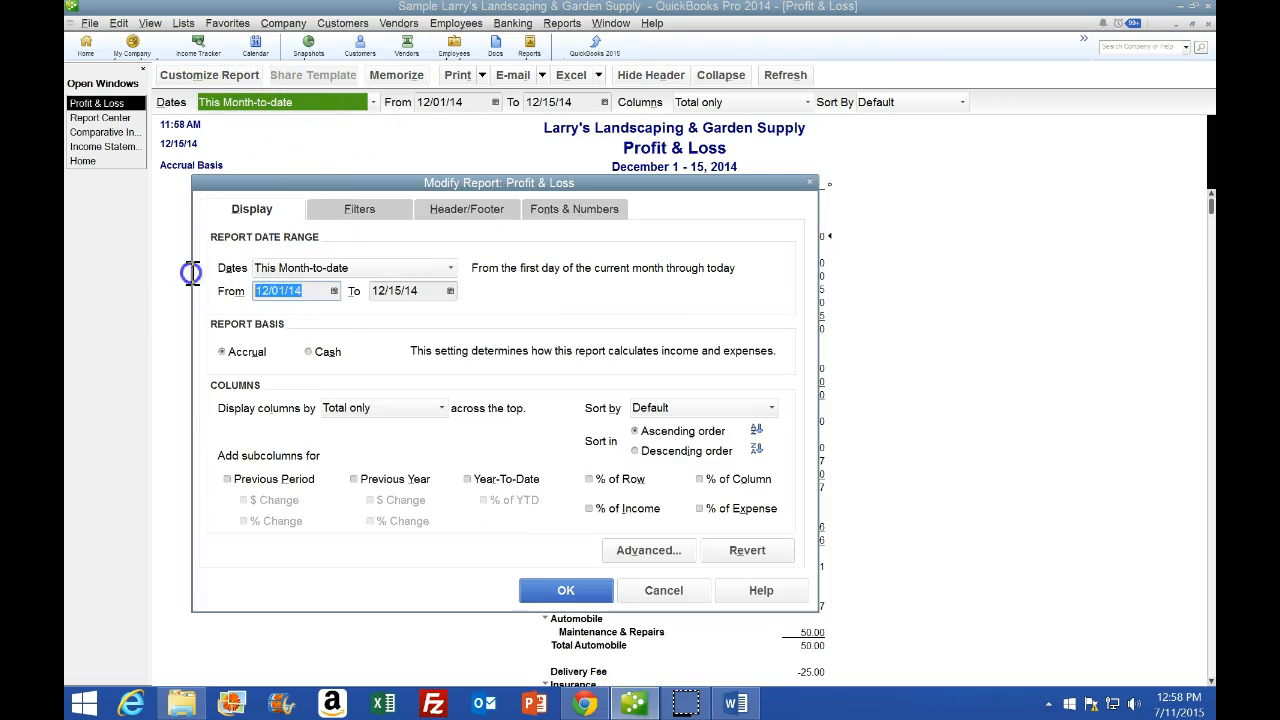
type("0701")
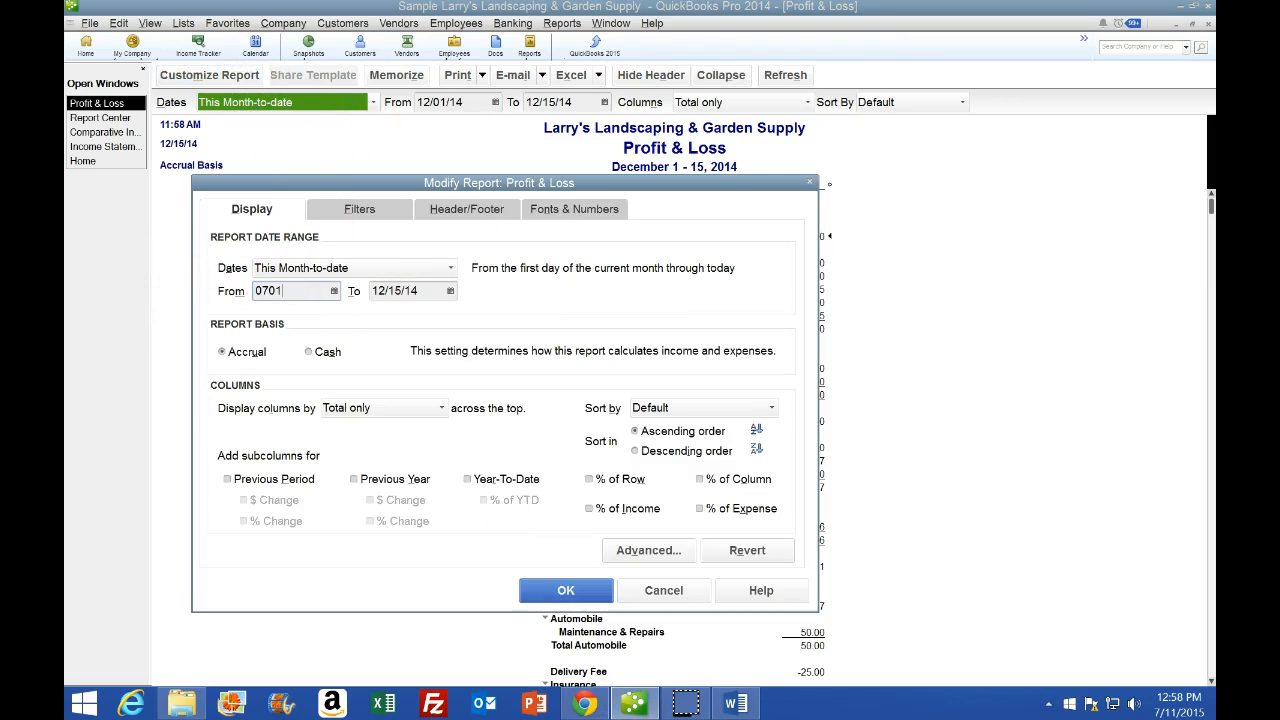
type("7/01/14")
key("Tab")
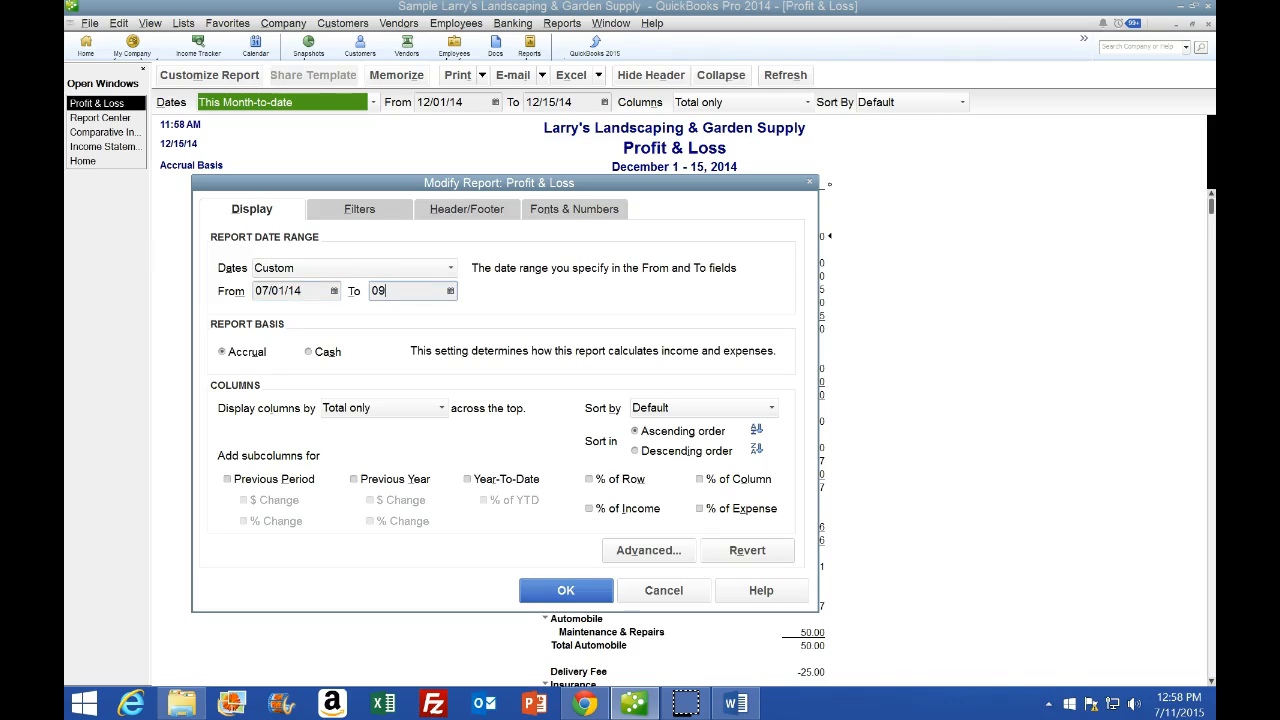
key("Tab")
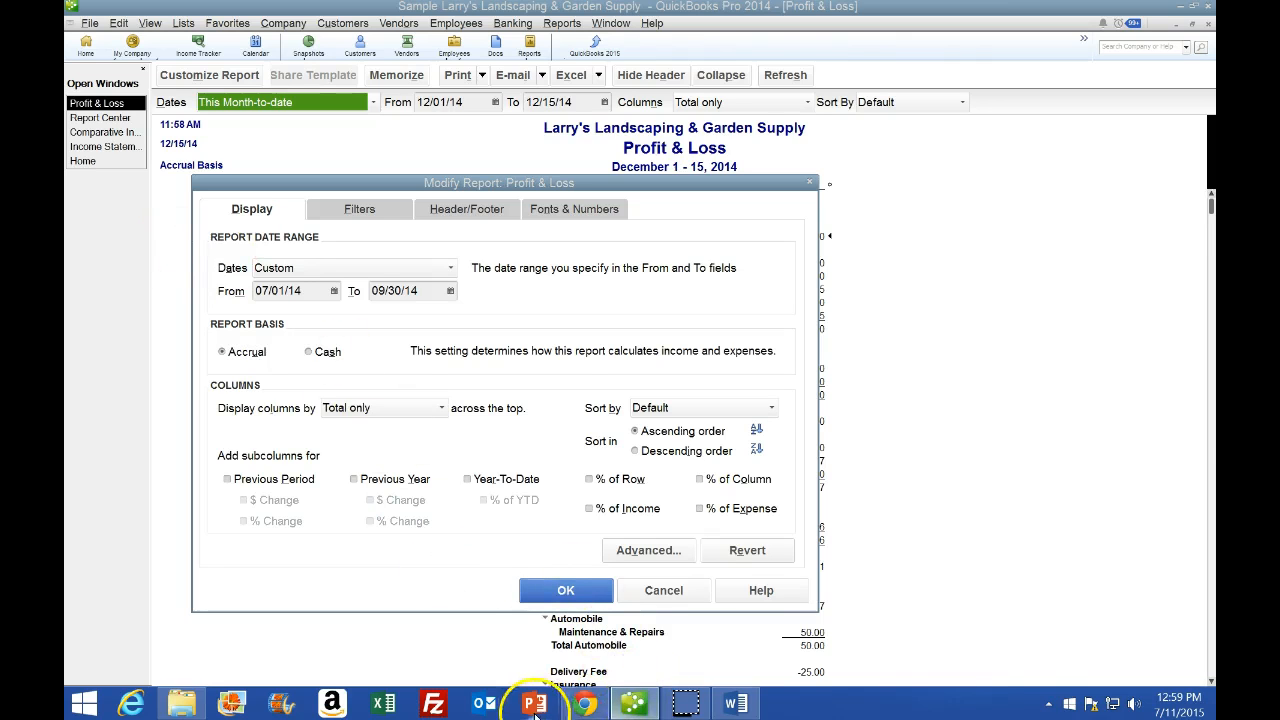
Compare the report settings with Figure 3.9 in the Chrome textbook, and add the % of Income subcolumn in QuickBooks.
left_click(585, 704)
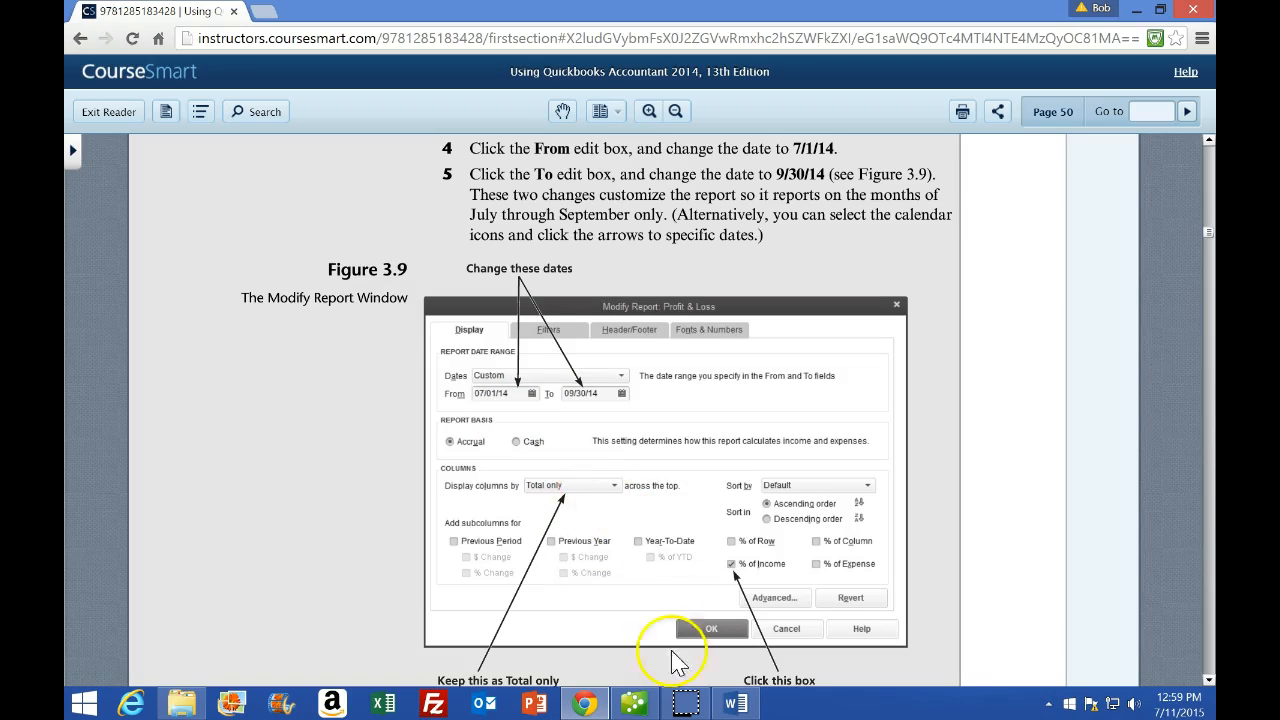
left_click(634, 704)
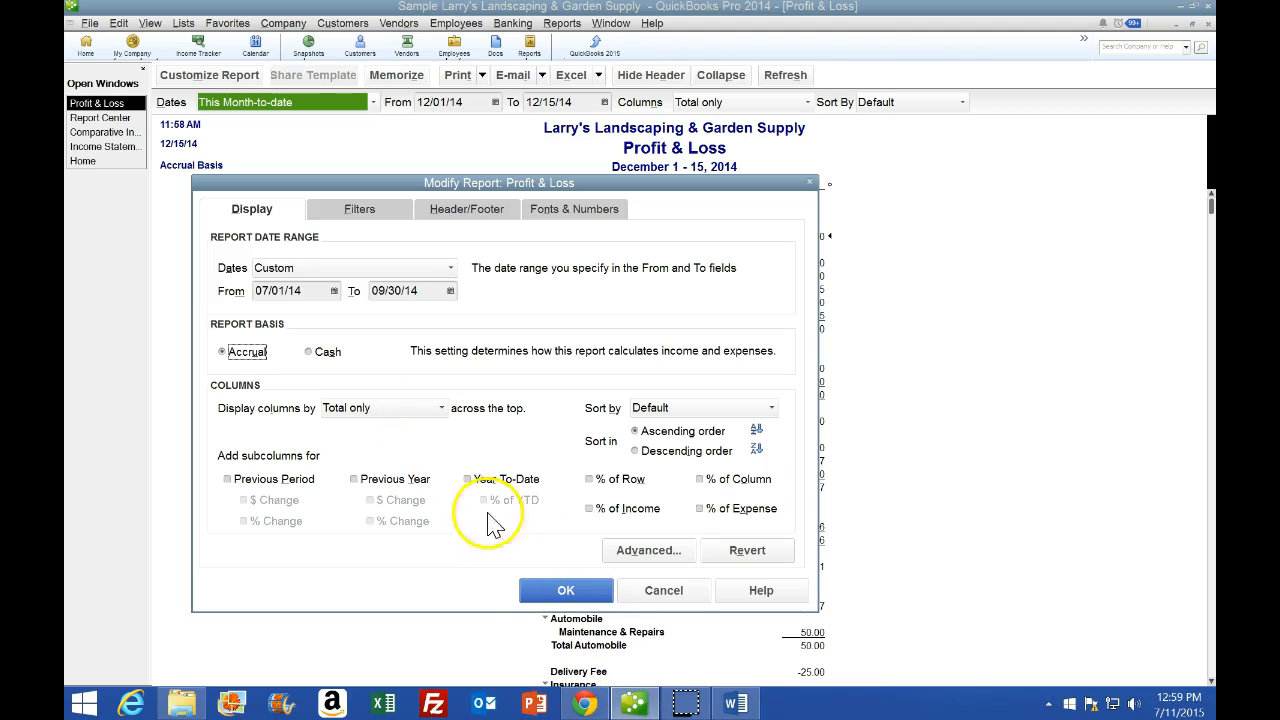
left_click(585, 704)
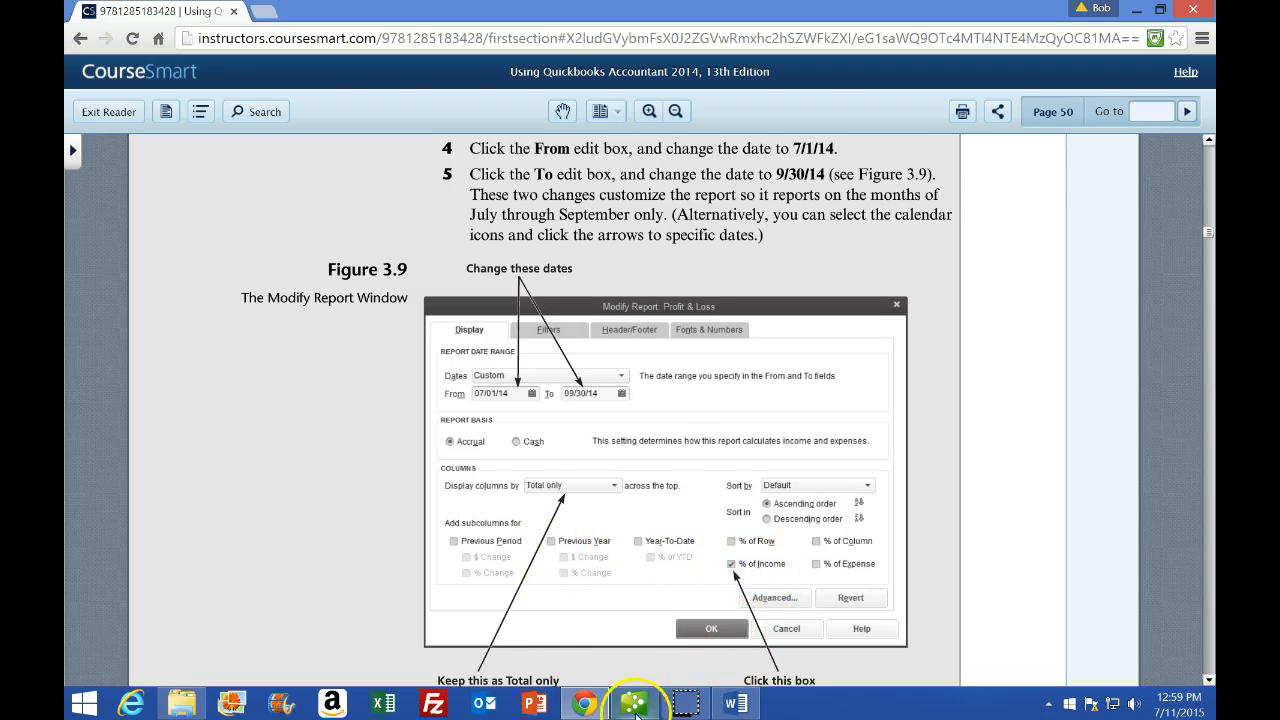
left_click(634, 704)
left_click(590, 508)
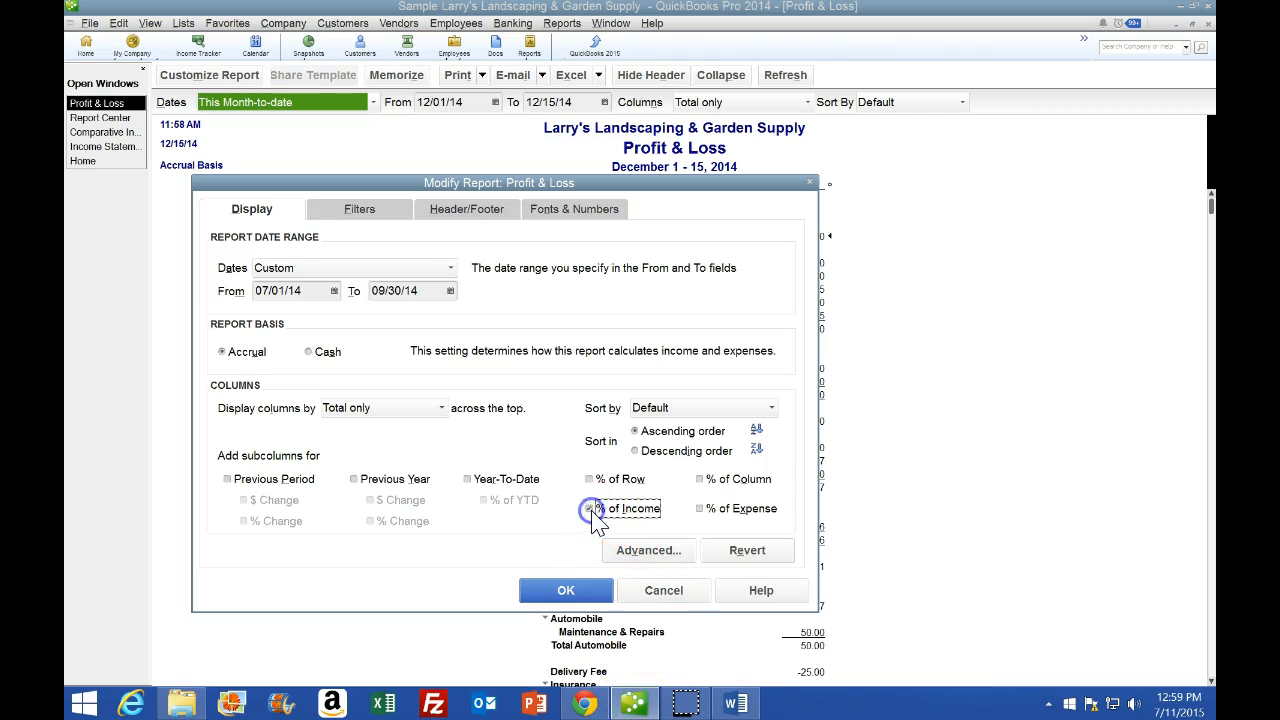
Read steps 6 and 7 on textbook page 51 in Chrome, and remove Date Prepared, Time Prepared and Report Basis from the QuickBooks report header.
left_click(585, 704)
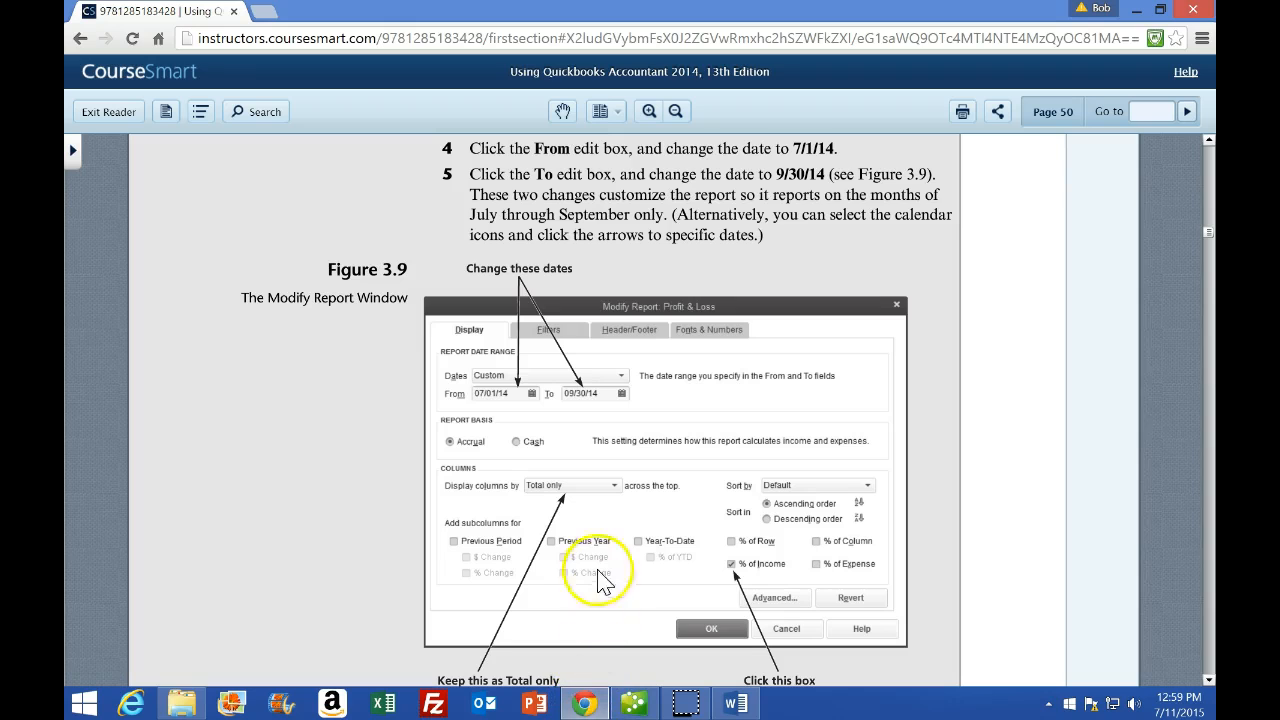
scroll(330, 448, "down", 3)
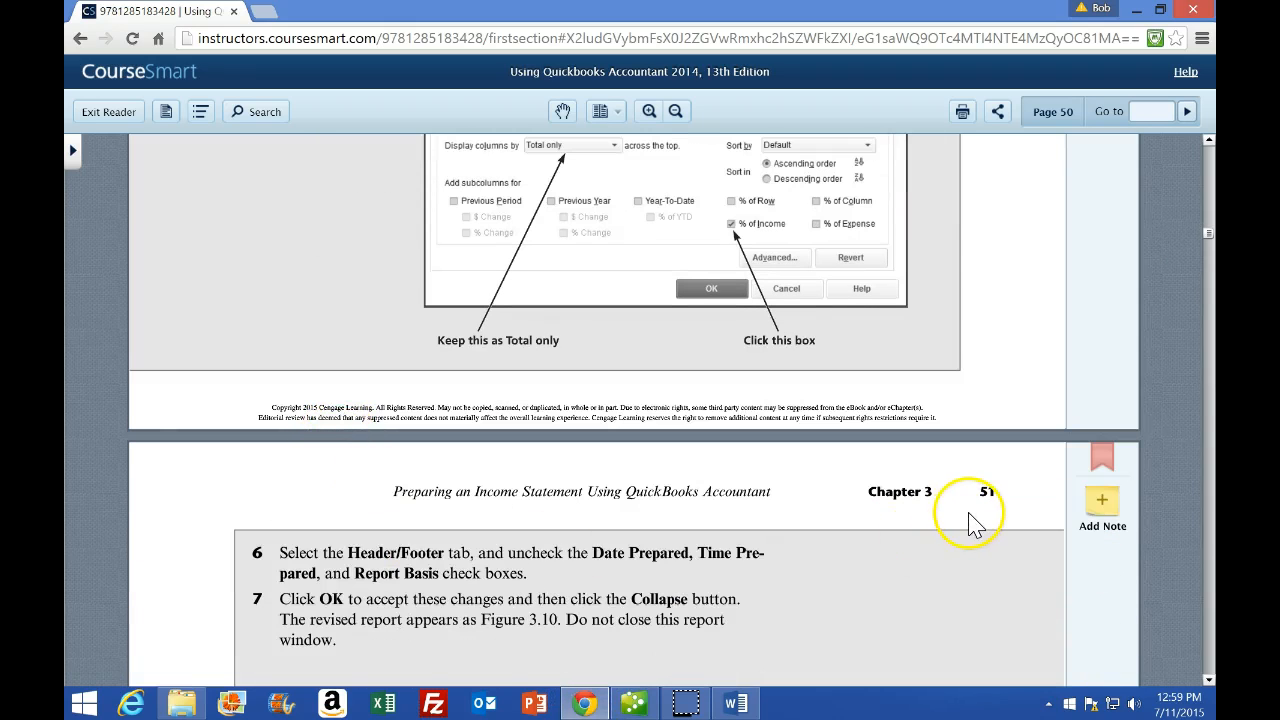
scroll(975, 525, "down", 1)
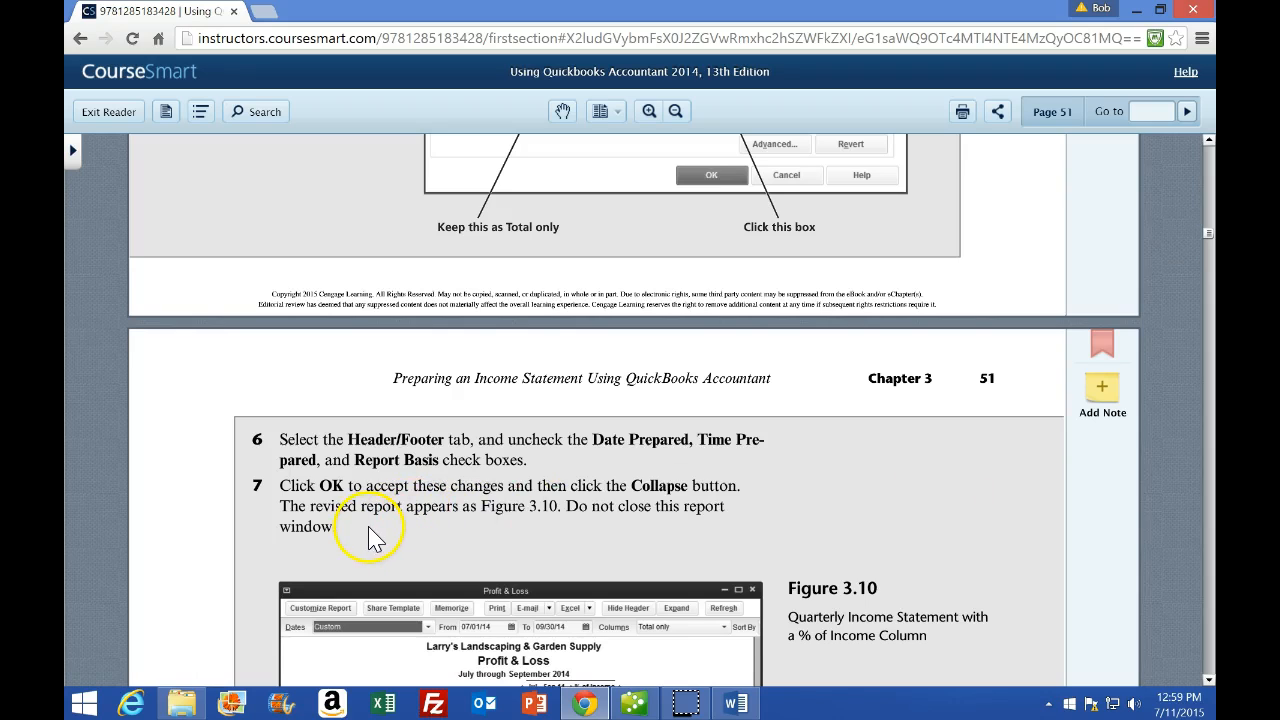
scroll(370, 533, "down", 1)
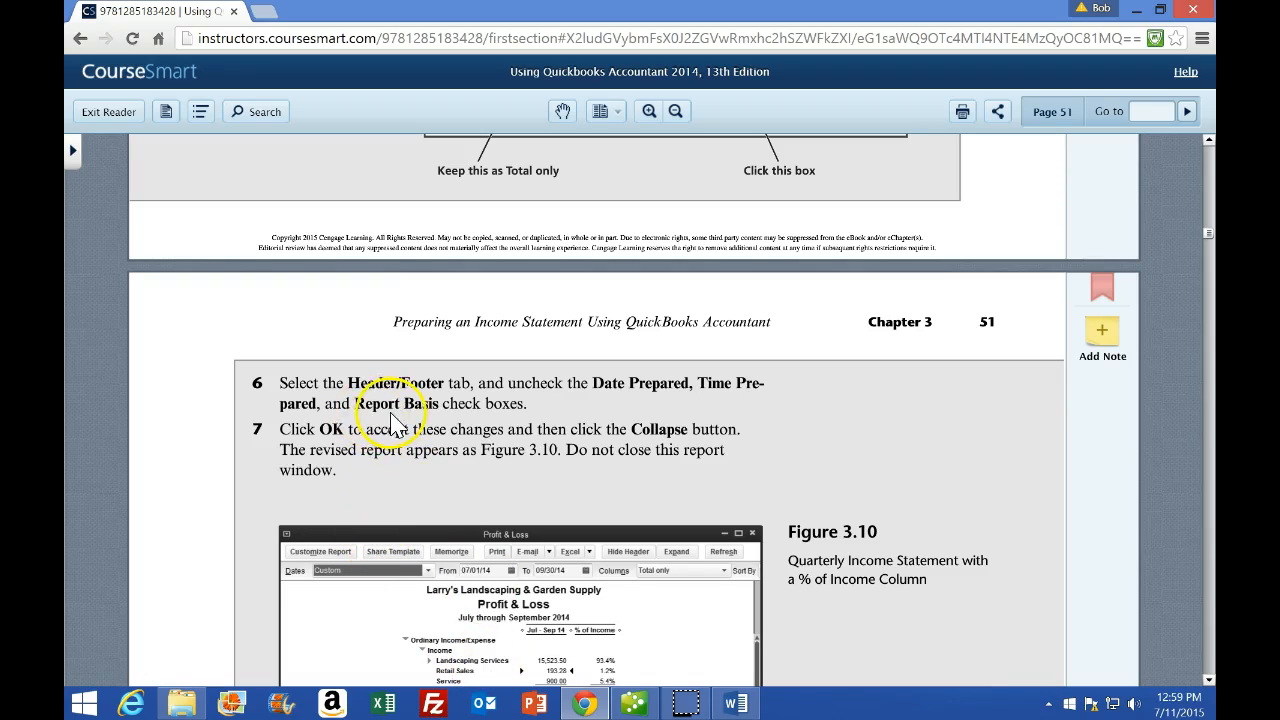
left_click(634, 703)
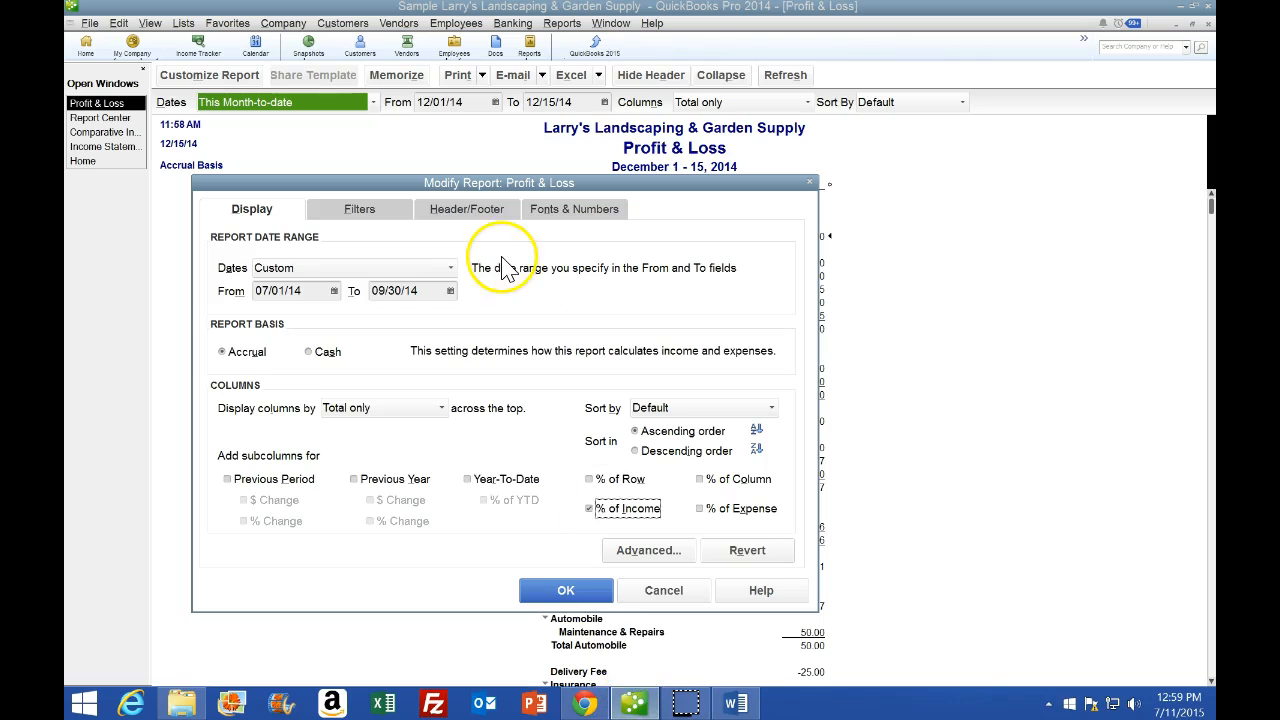
left_click(480, 215)
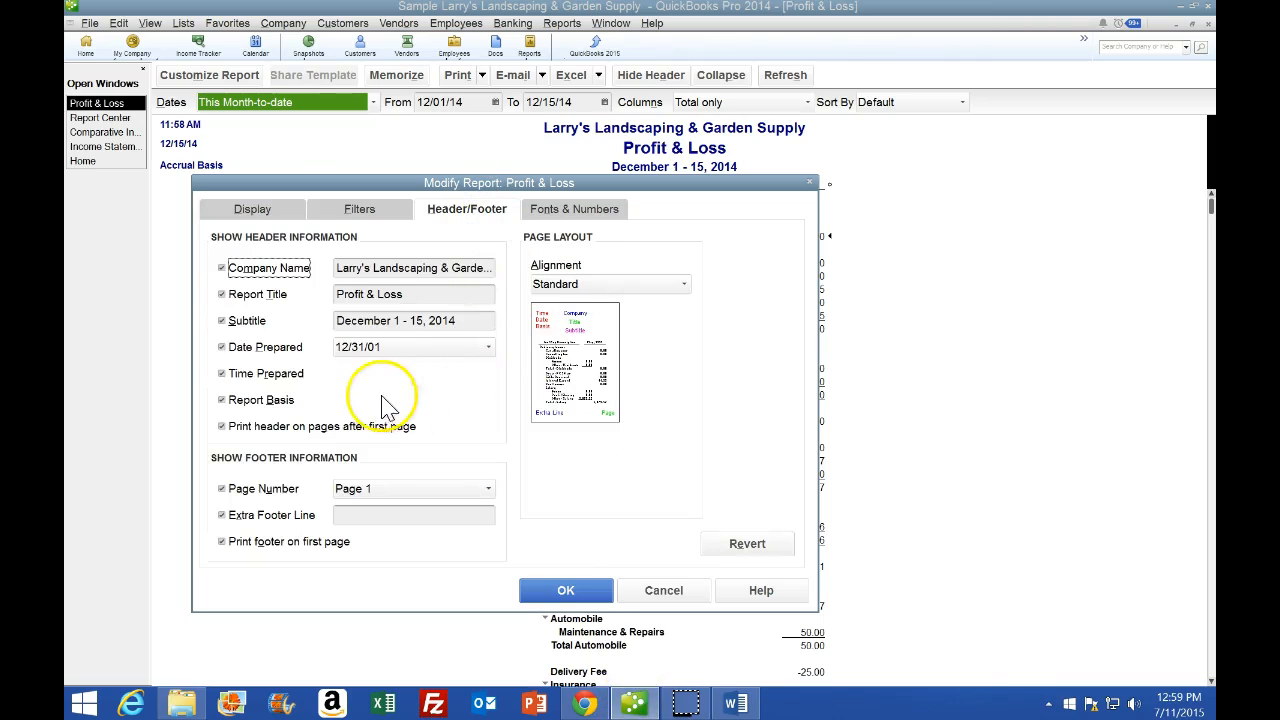
left_click(222, 348)
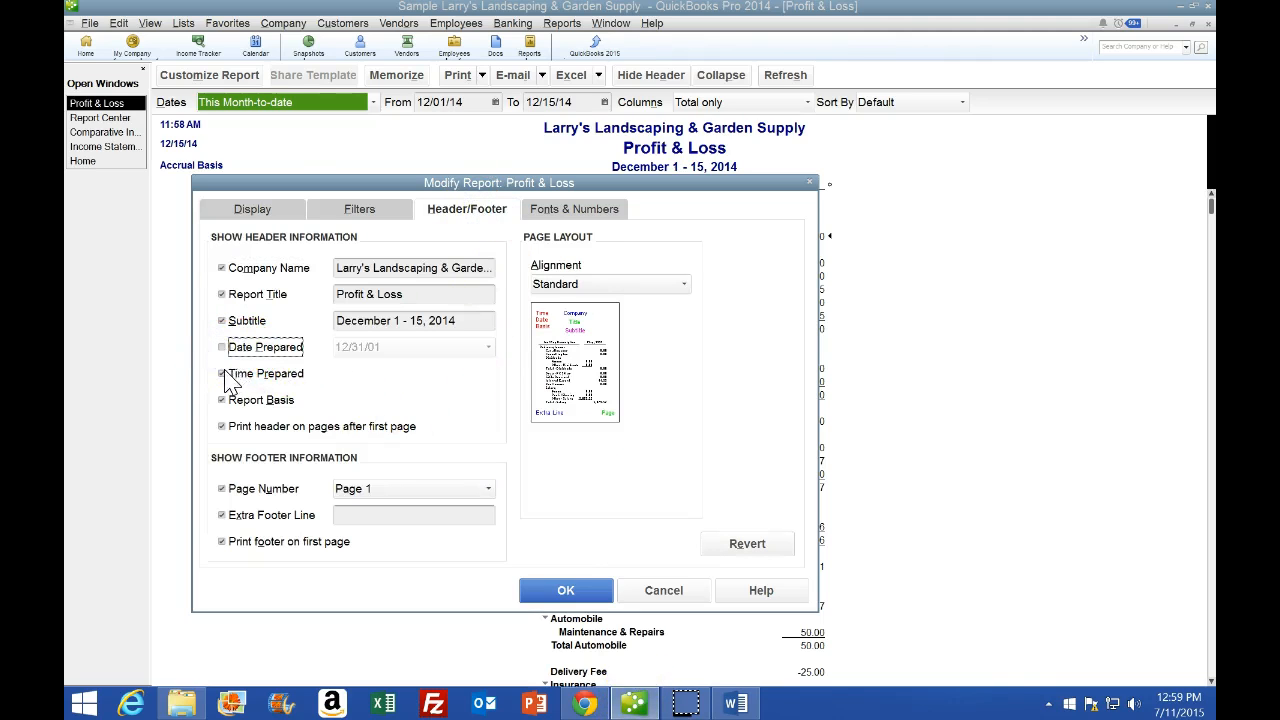
left_click(222, 374)
left_click(222, 400)
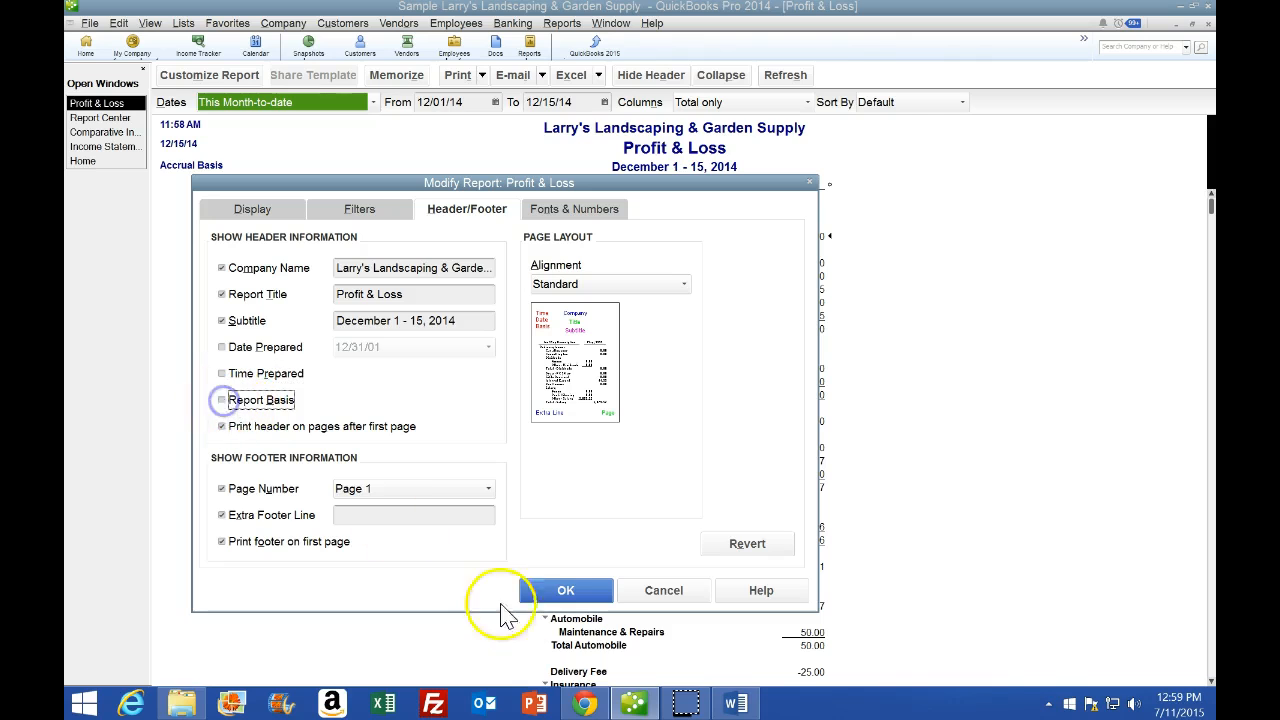
Check step 7 and Figure 3.10 in the Chrome textbook, and apply the modifications to the Profit & Loss report in QuickBooks.
left_click(598, 704)
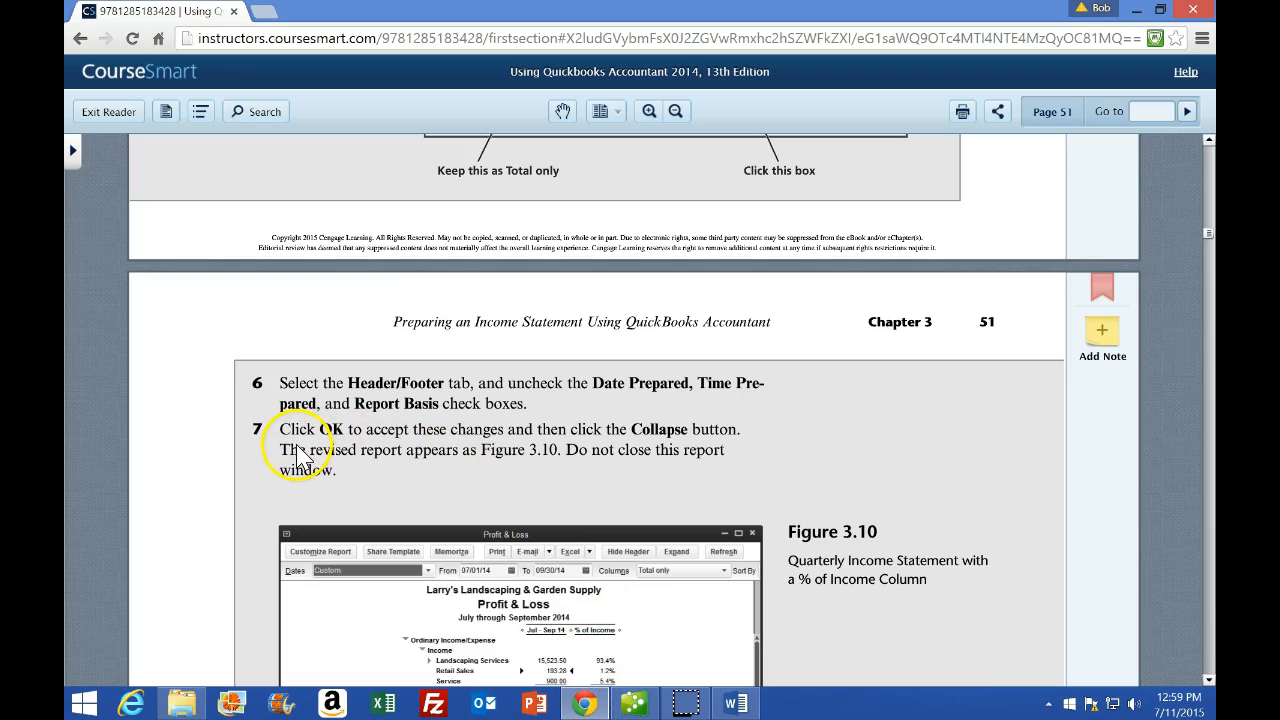
scroll(303, 462, "down", 2)
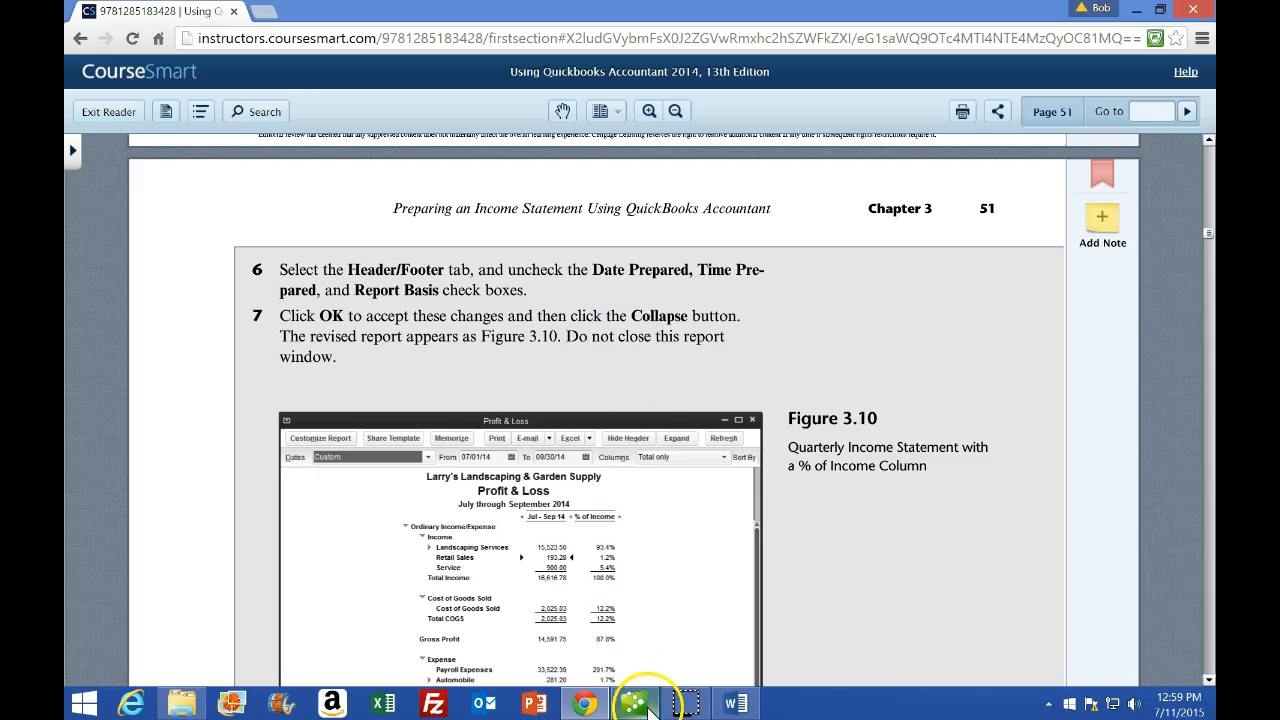
left_click(634, 702)
left_click(566, 590)
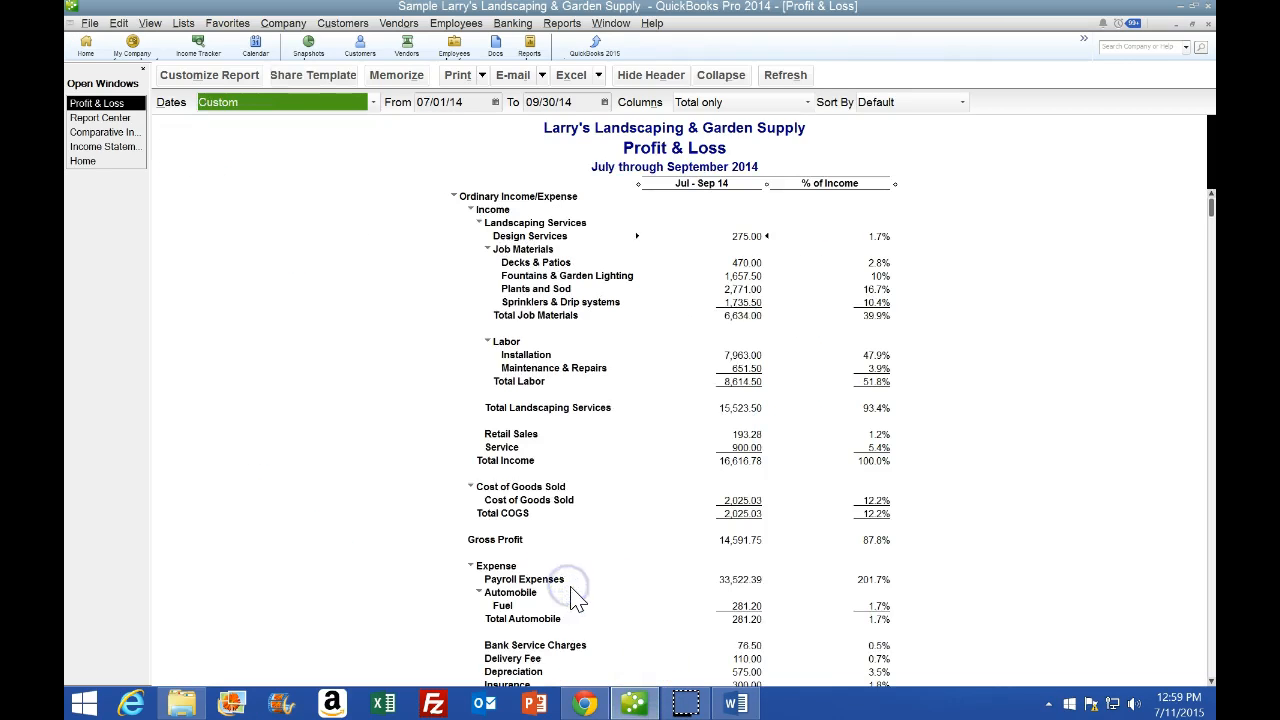
Collapse the Profit & Loss report and compare it with Figure 3.10 in the Chrome textbook, returning to QuickBooks.
left_click(720, 76)
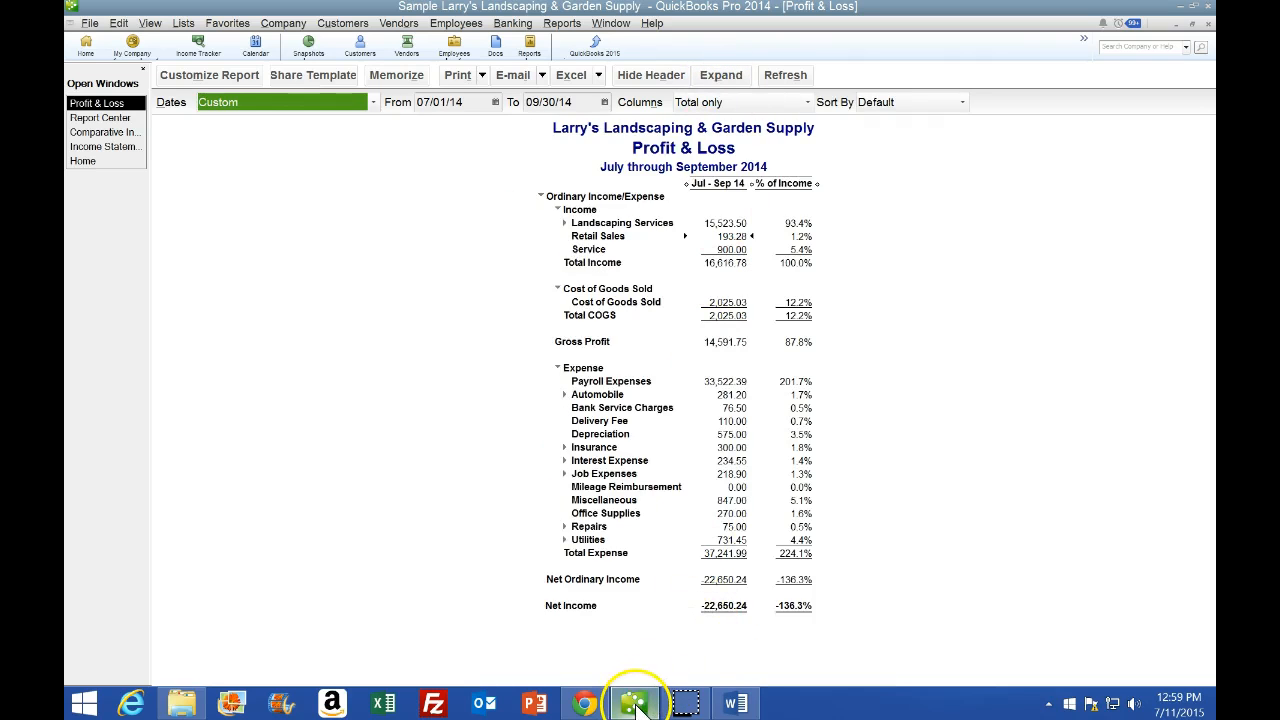
left_click(585, 705)
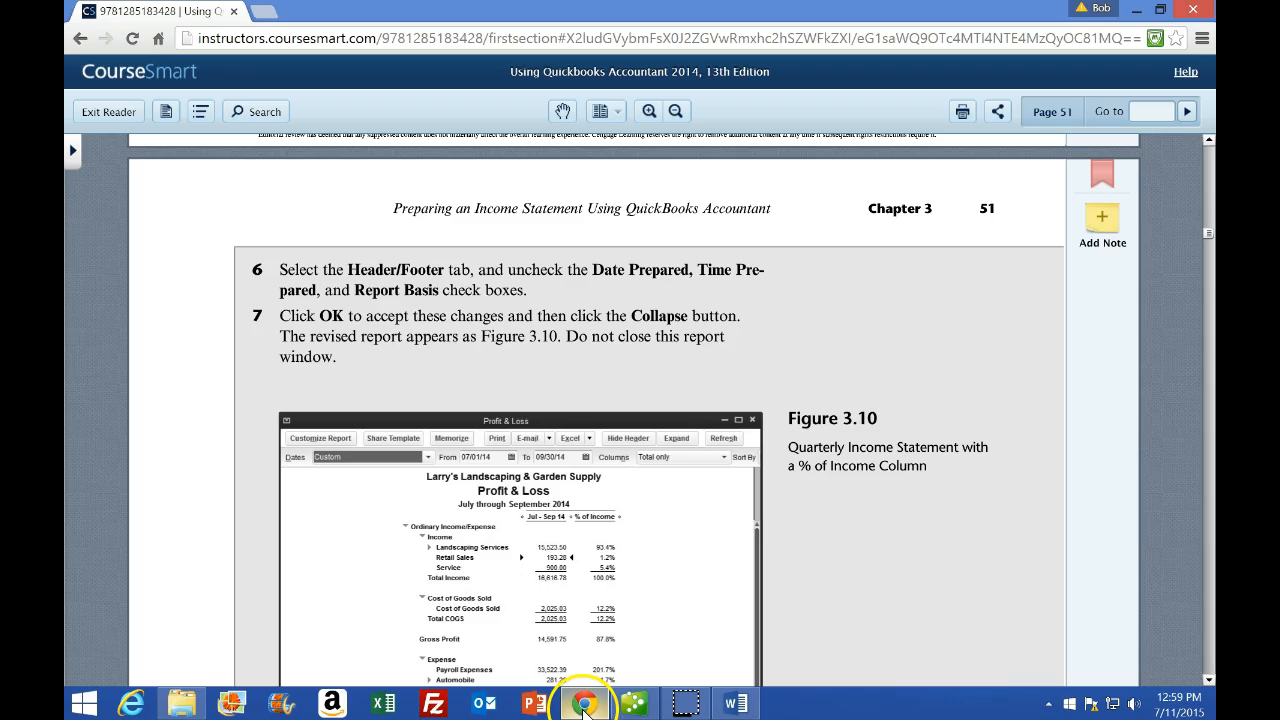
left_click(588, 705)
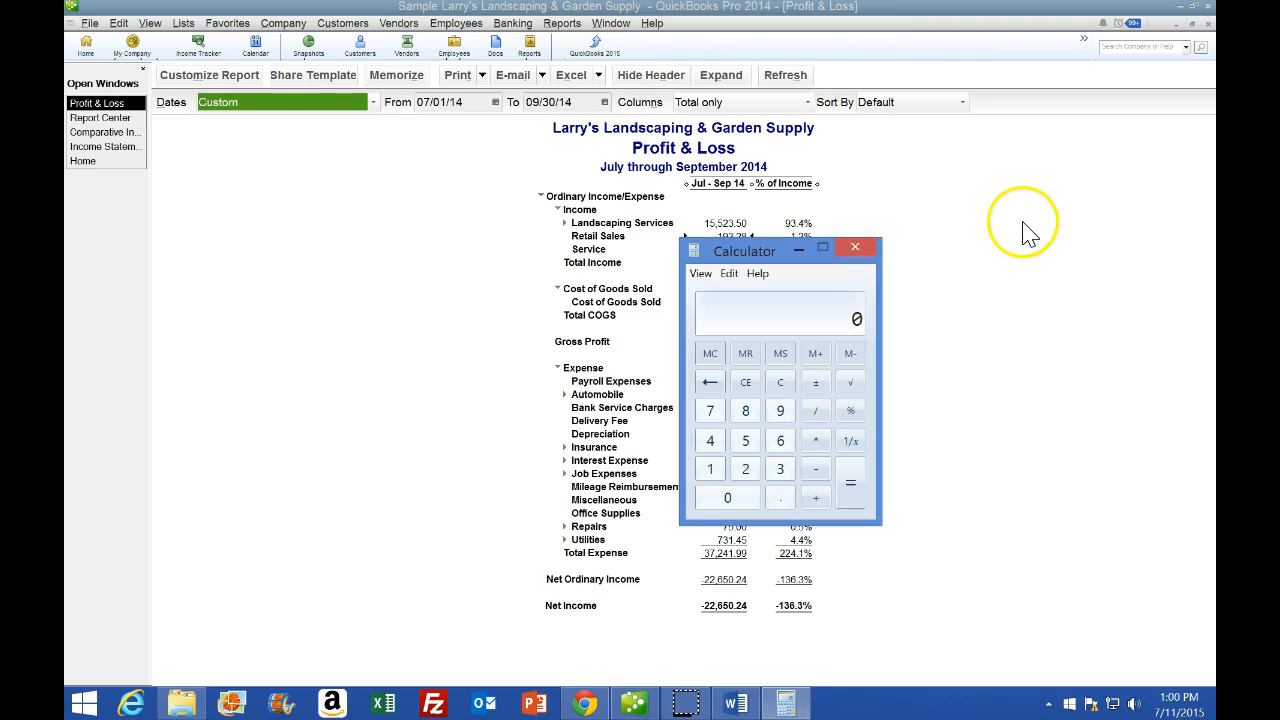
In Calculator, divide the Landscaping Services amount 15523.5 by Total Income 16616.78 to check its % of Income.
left_click_drag(737, 247, 737, 307)
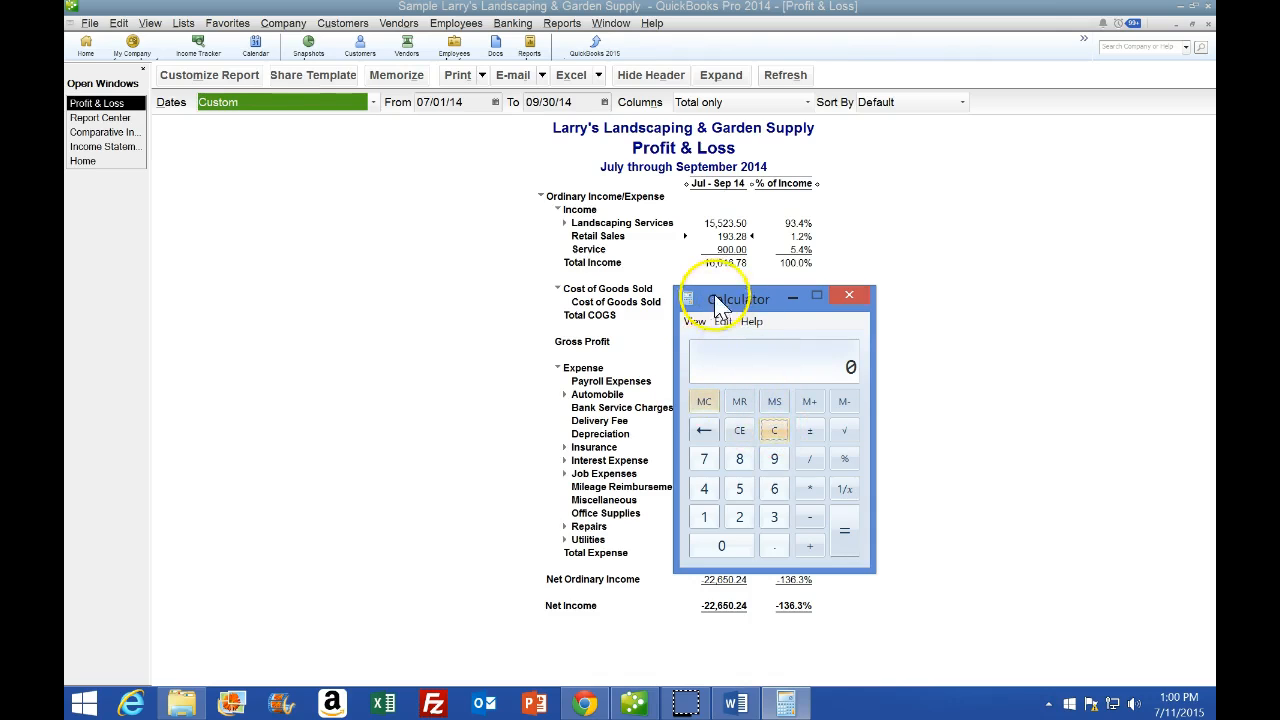
left_click_drag(740, 310, 740, 304)
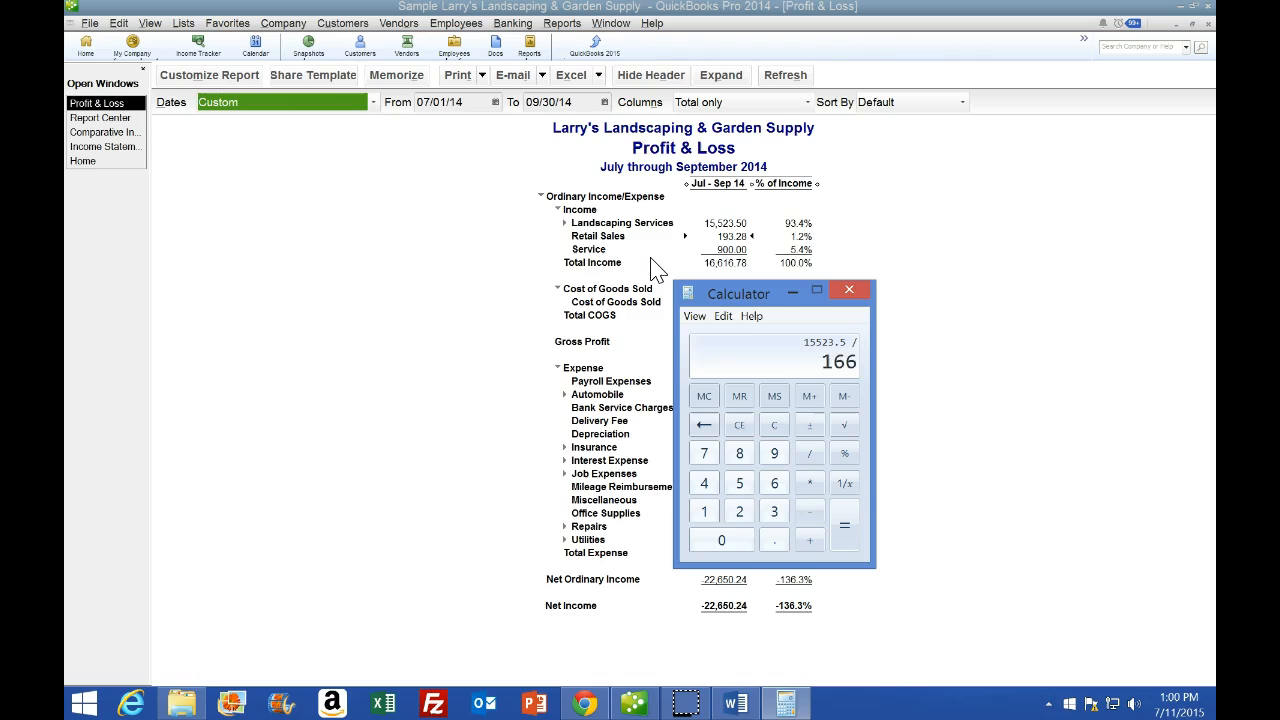
type("8")
key("Return")
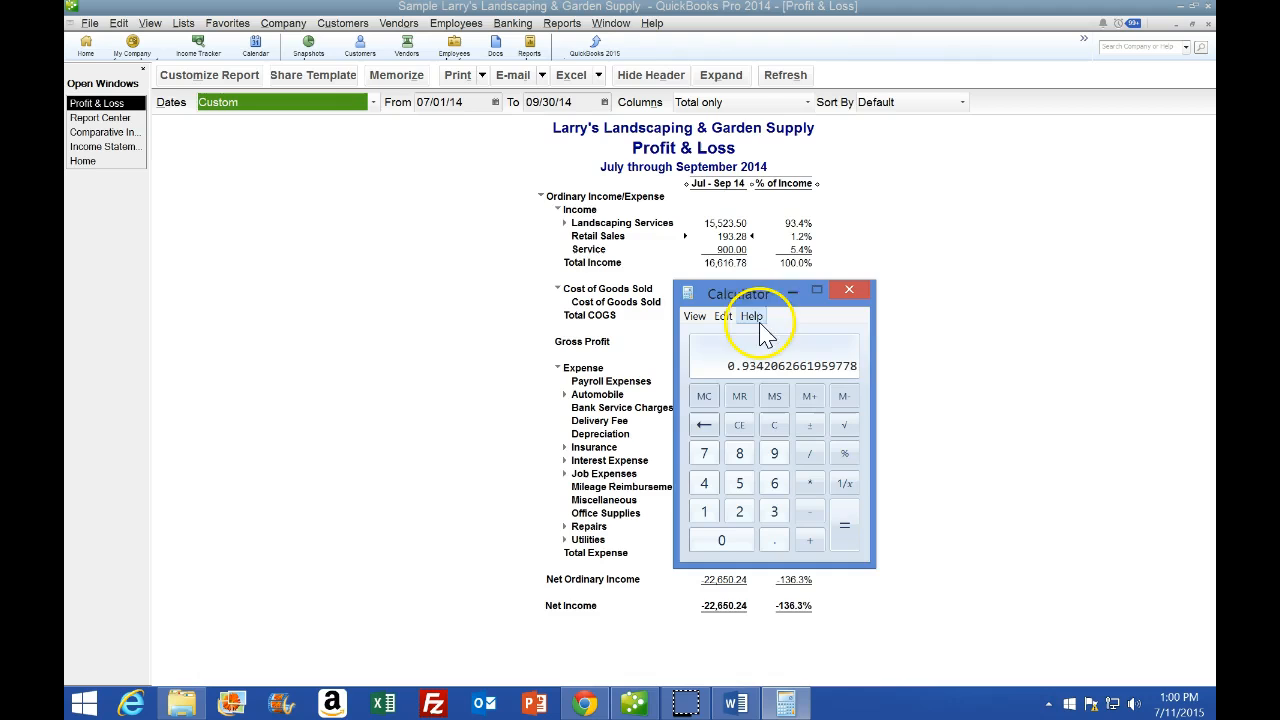
Divide the Cost of Goods Sold amount 2025.03 by Total Income 16616.78 in Calculator, and close Calculator.
left_click_drag(748, 295, 748, 339)
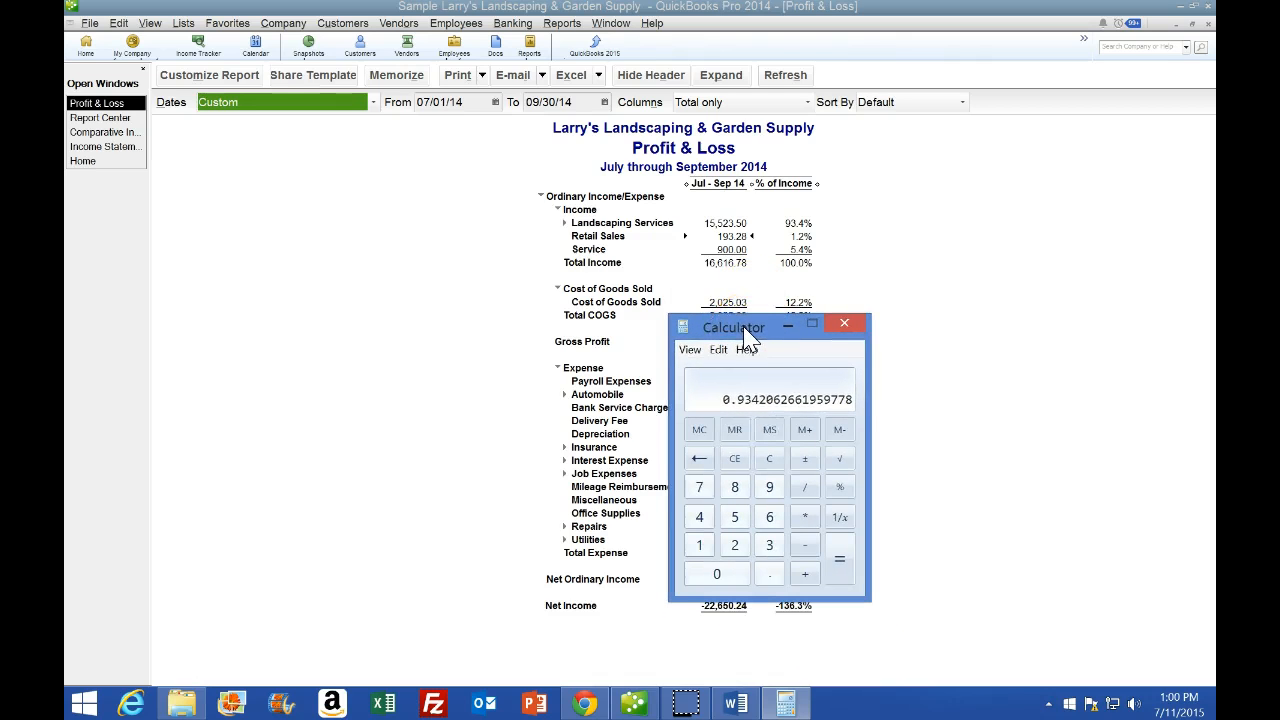
left_click(768, 460)
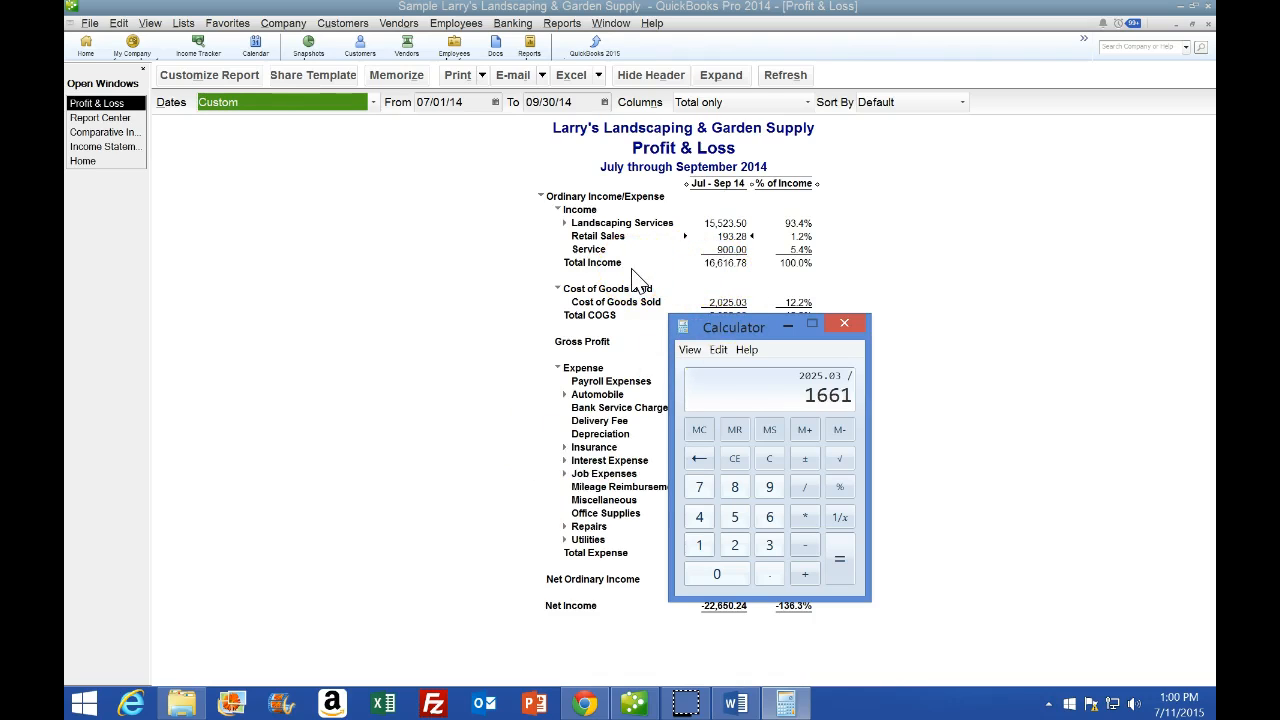
key("Return")
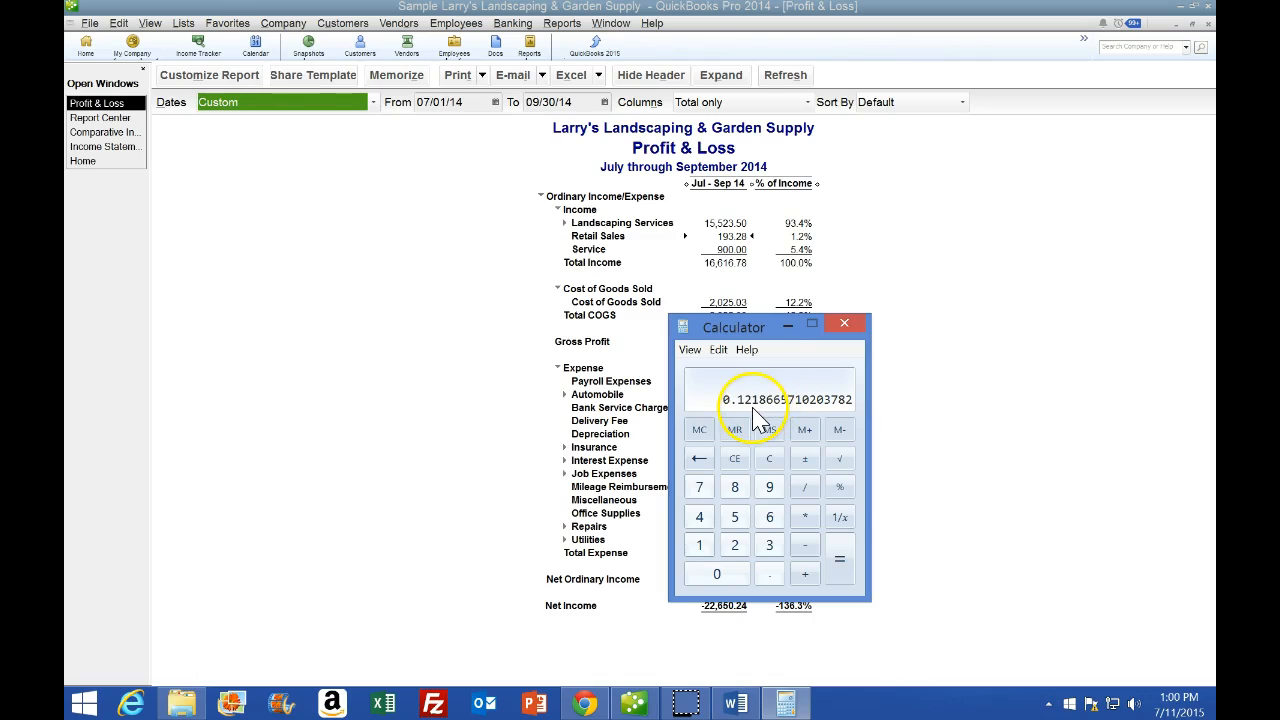
left_click(844, 324)
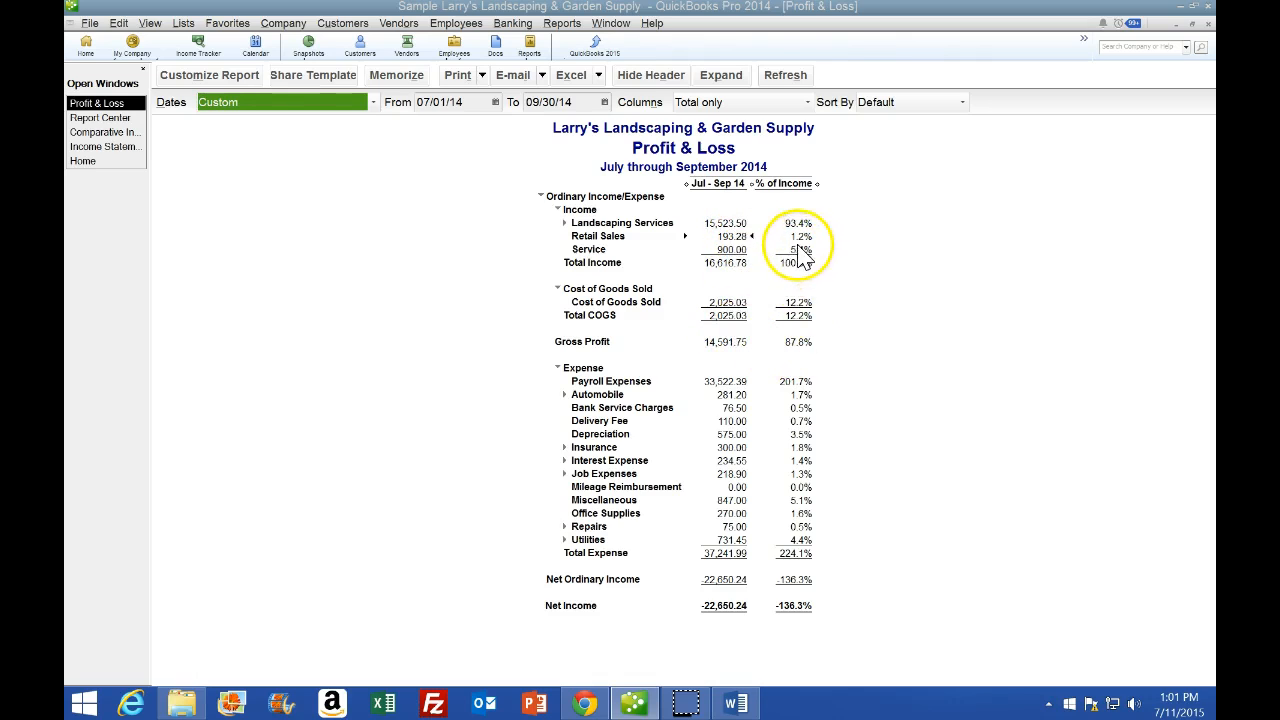
Read the textbook's instructions for reporting amounts without cents in Chrome, and enable Without Cents for the Profit & Loss report in QuickBooks.
left_click(585, 703)
left_click(531, 512)
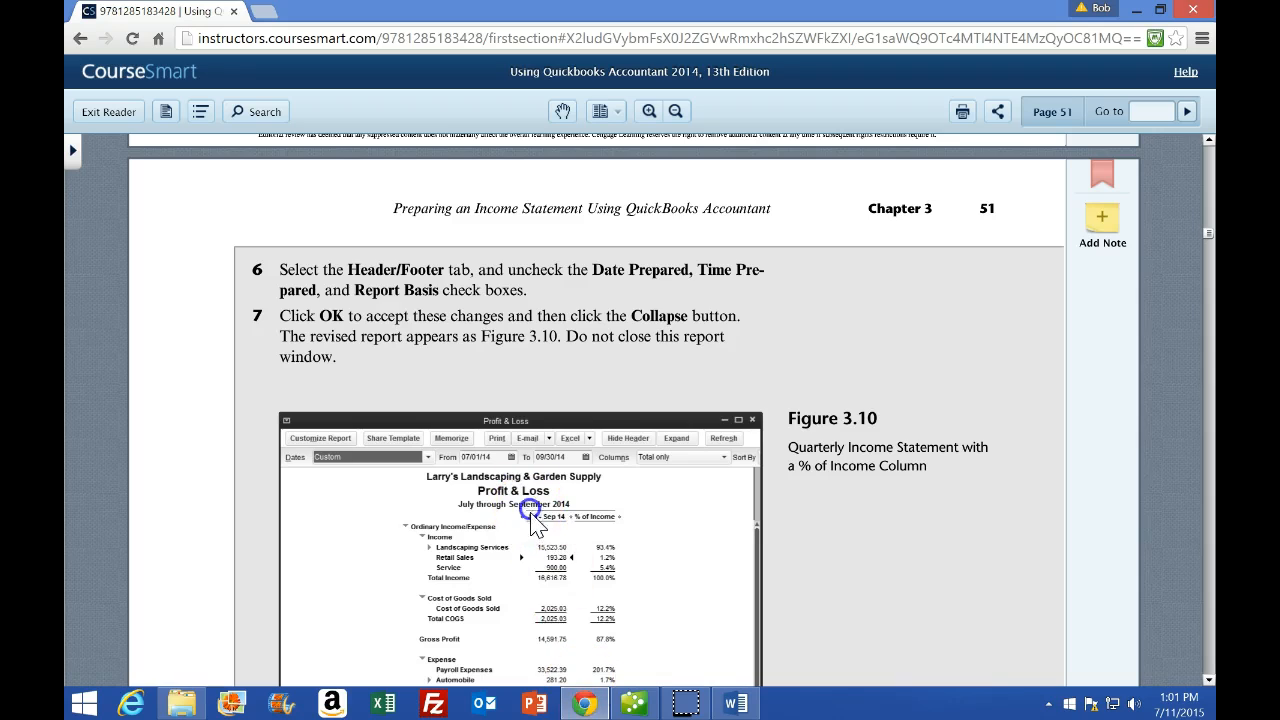
scroll(531, 508, "down", 2)
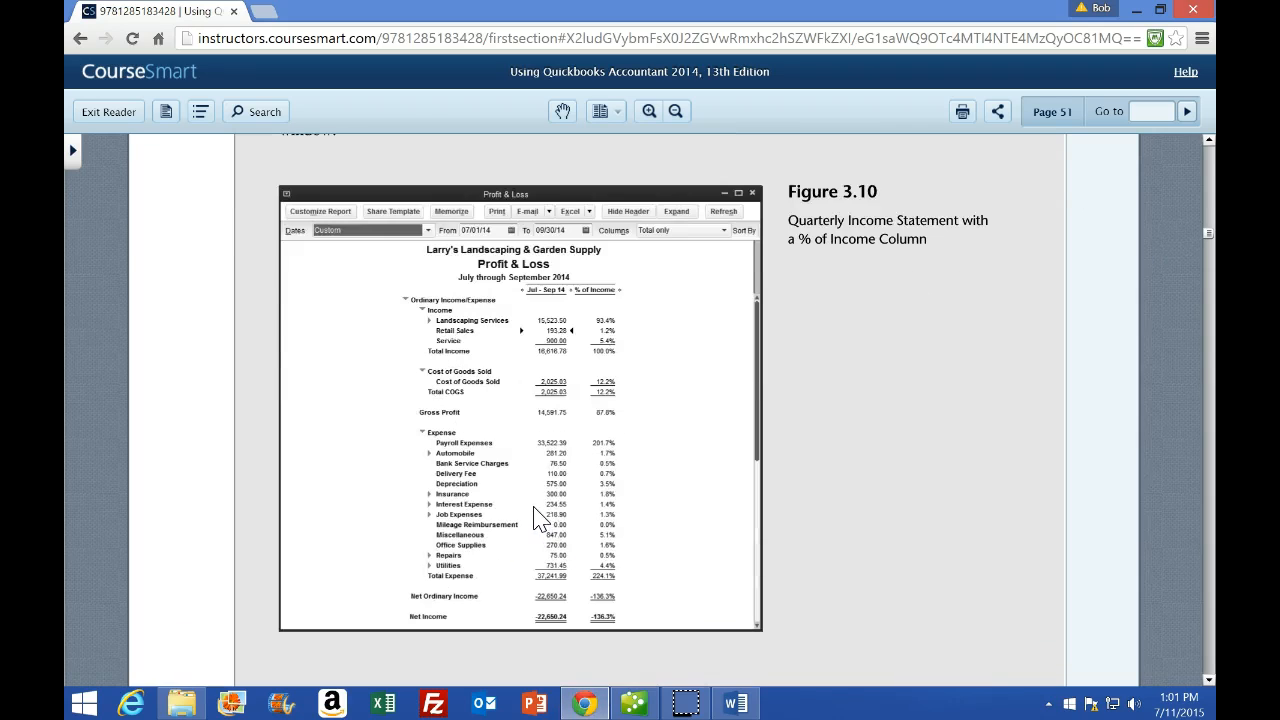
scroll(533, 508, "down", 3)
scroll(533, 516, "down", 3)
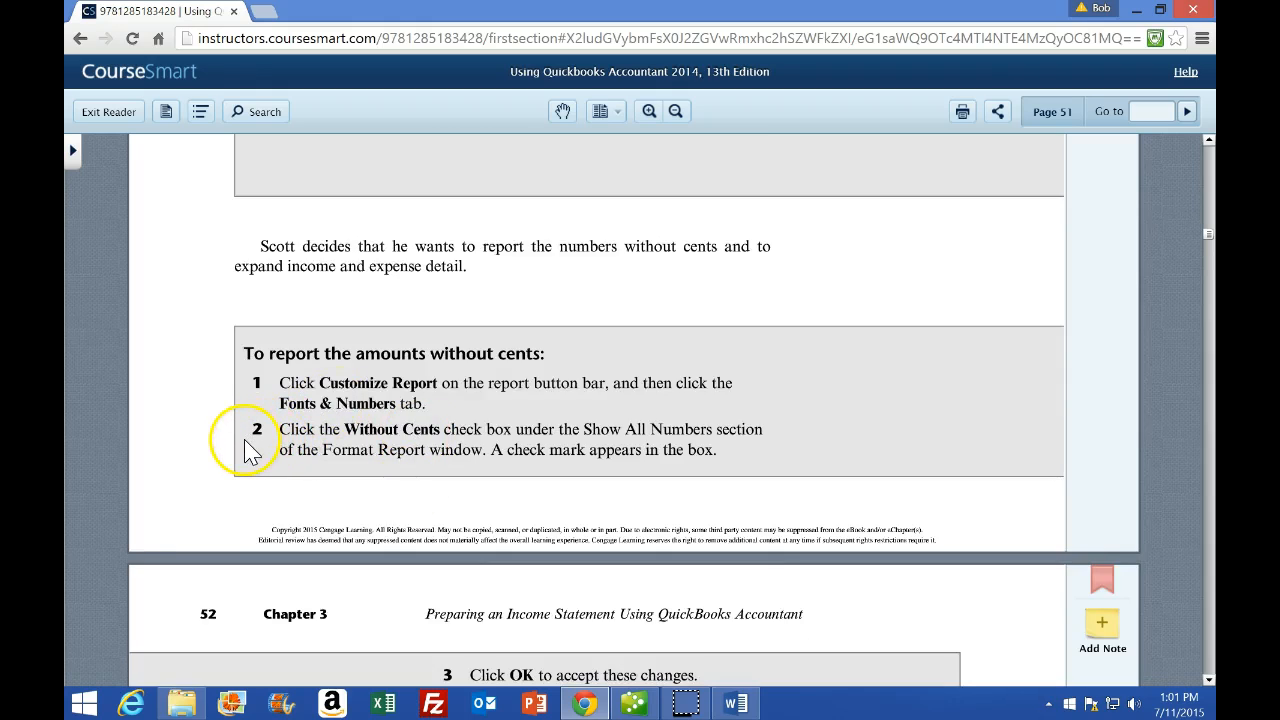
scroll(247, 448, "down", 2)
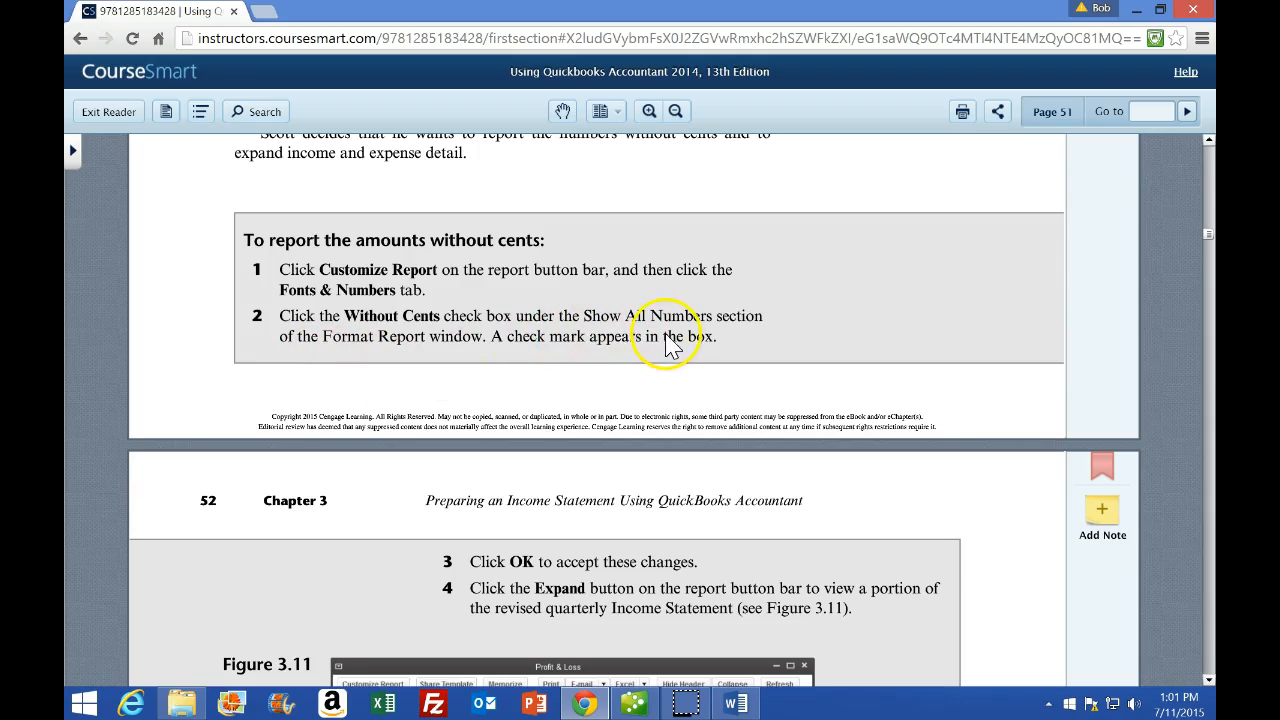
left_click(634, 704)
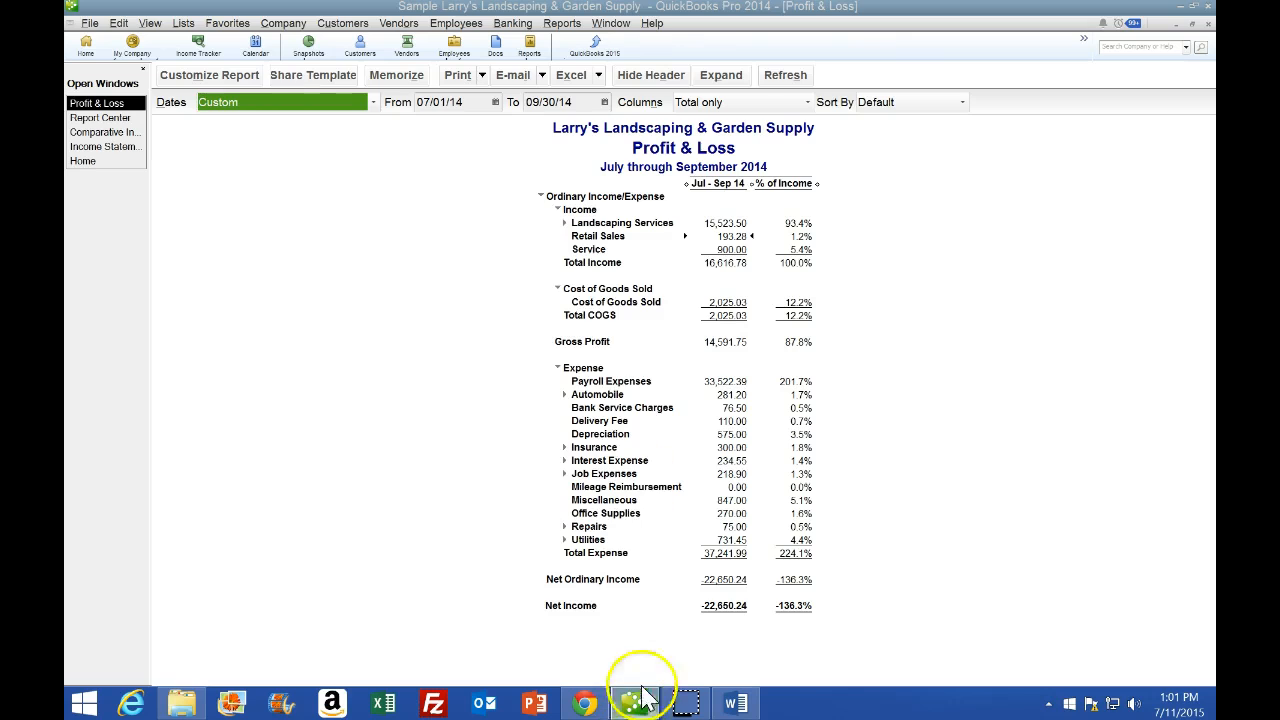
left_click(250, 74)
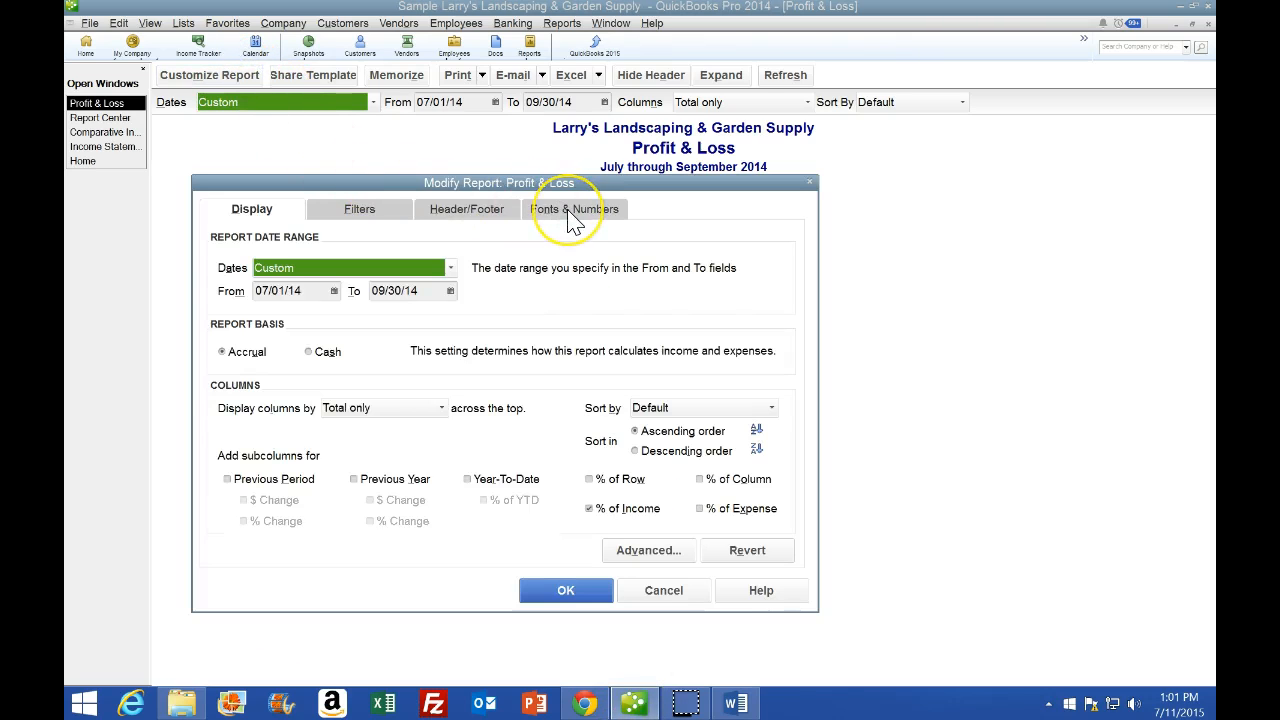
left_click(573, 217)
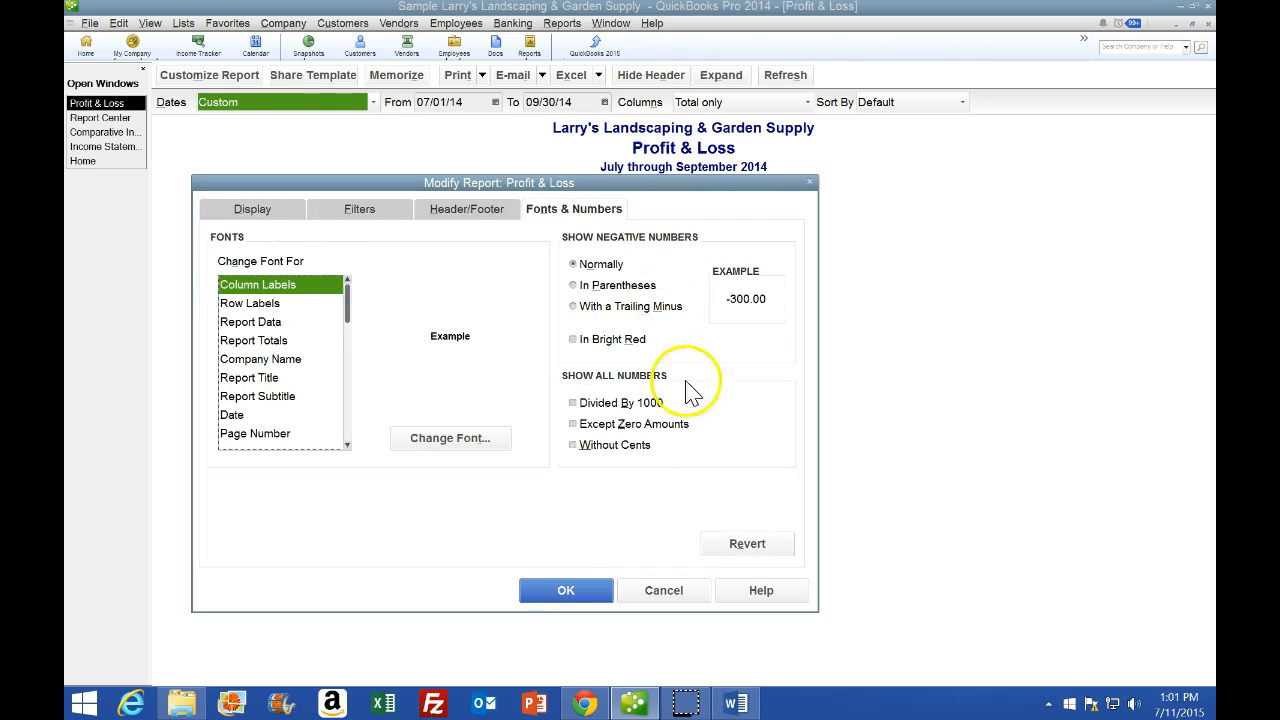
left_click(580, 452)
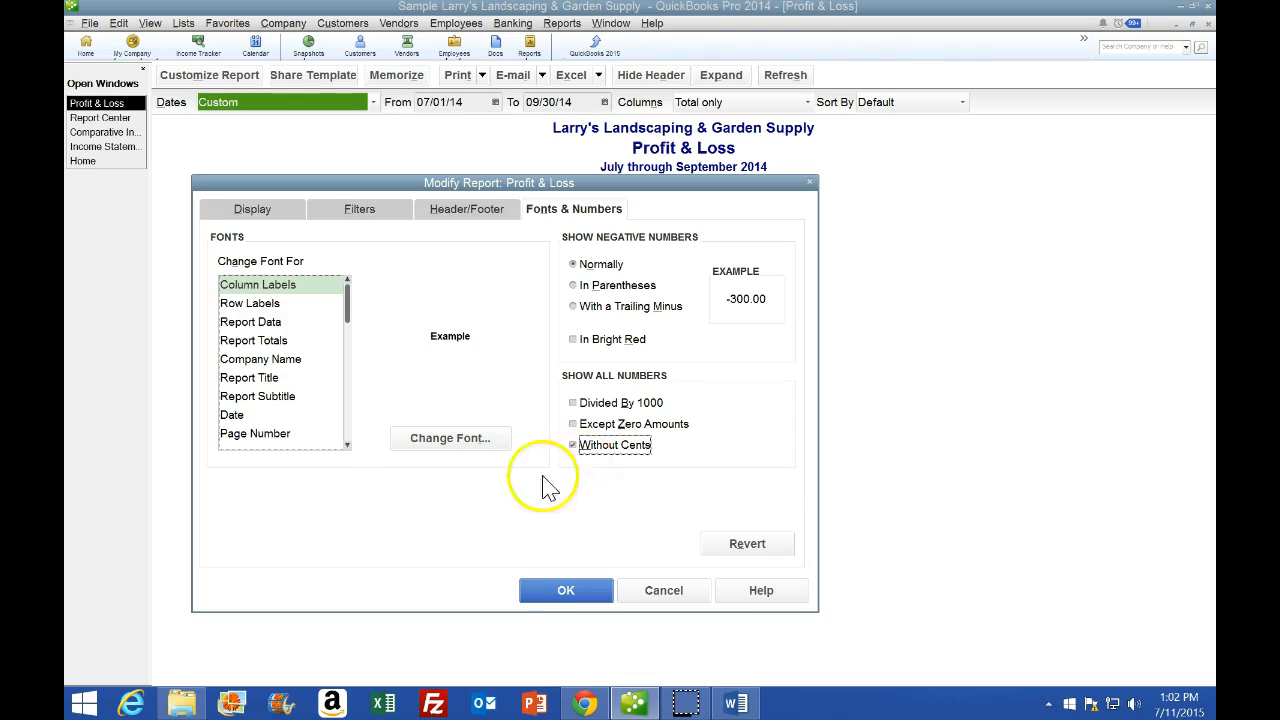
Read steps 3 and 4 on textbook page 52 in Chrome, and apply the number format changes to the QuickBooks report.
left_click(585, 704)
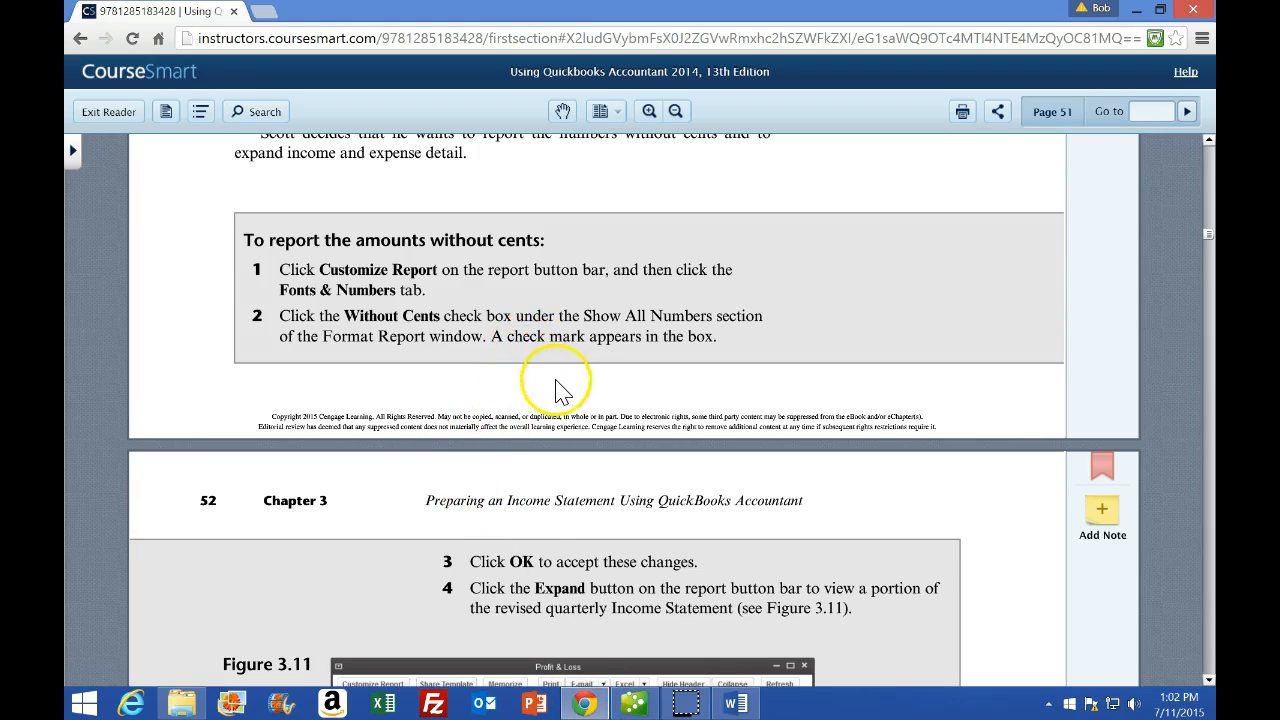
scroll(545, 385, "down", 1)
scroll(213, 468, "down", 2)
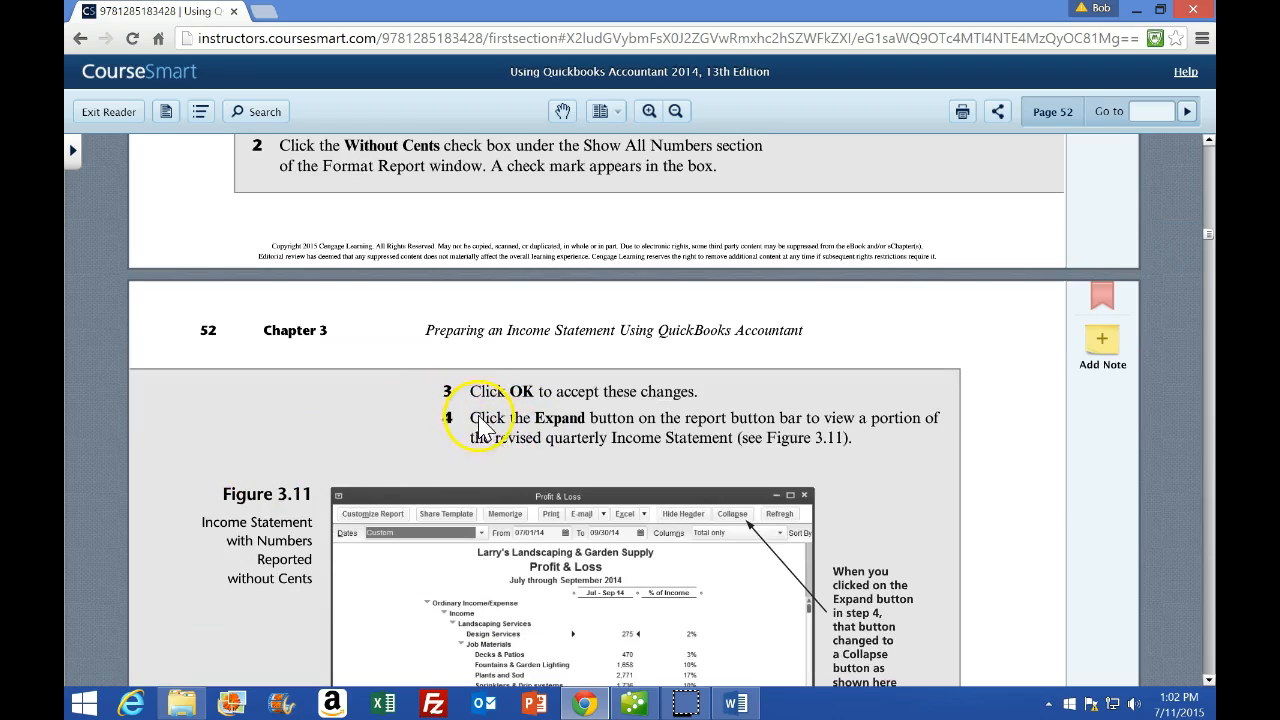
left_click(634, 703)
left_click(598, 594)
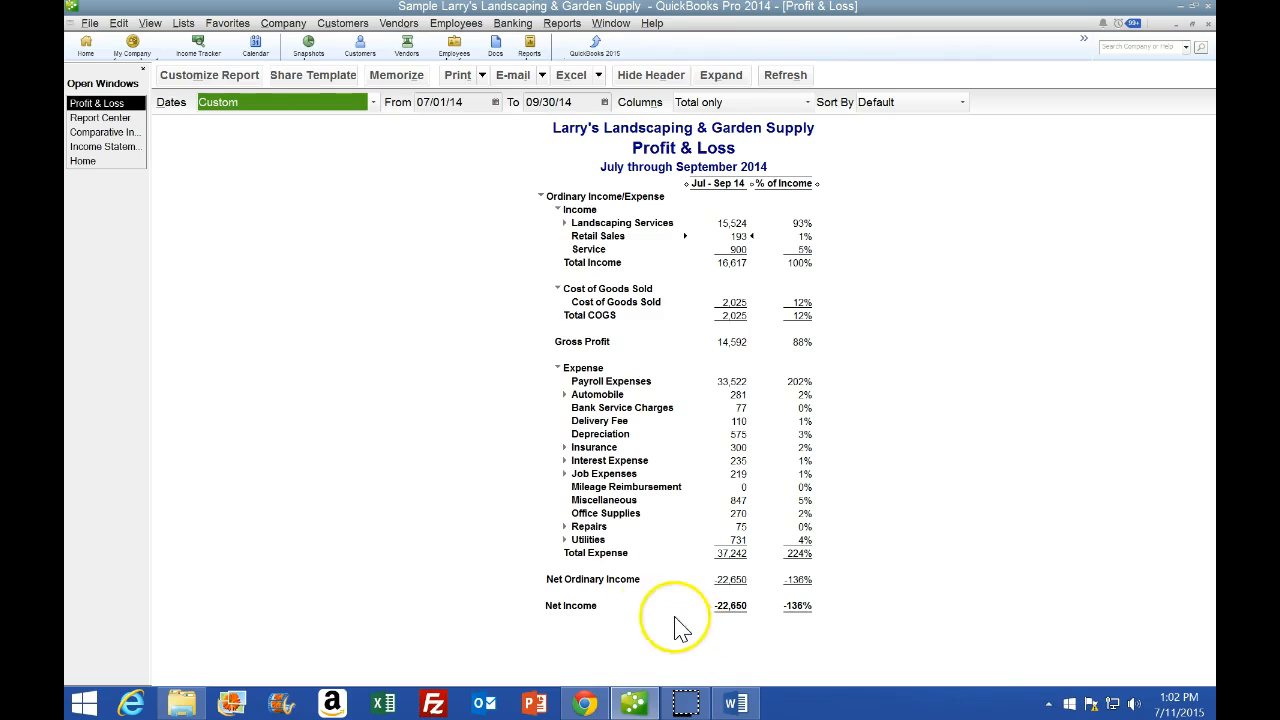
Review step 4 and Figure 3.11 in the Chrome textbook, and expand the Profit & Loss report in QuickBooks.
left_click(590, 705)
left_click(500, 466)
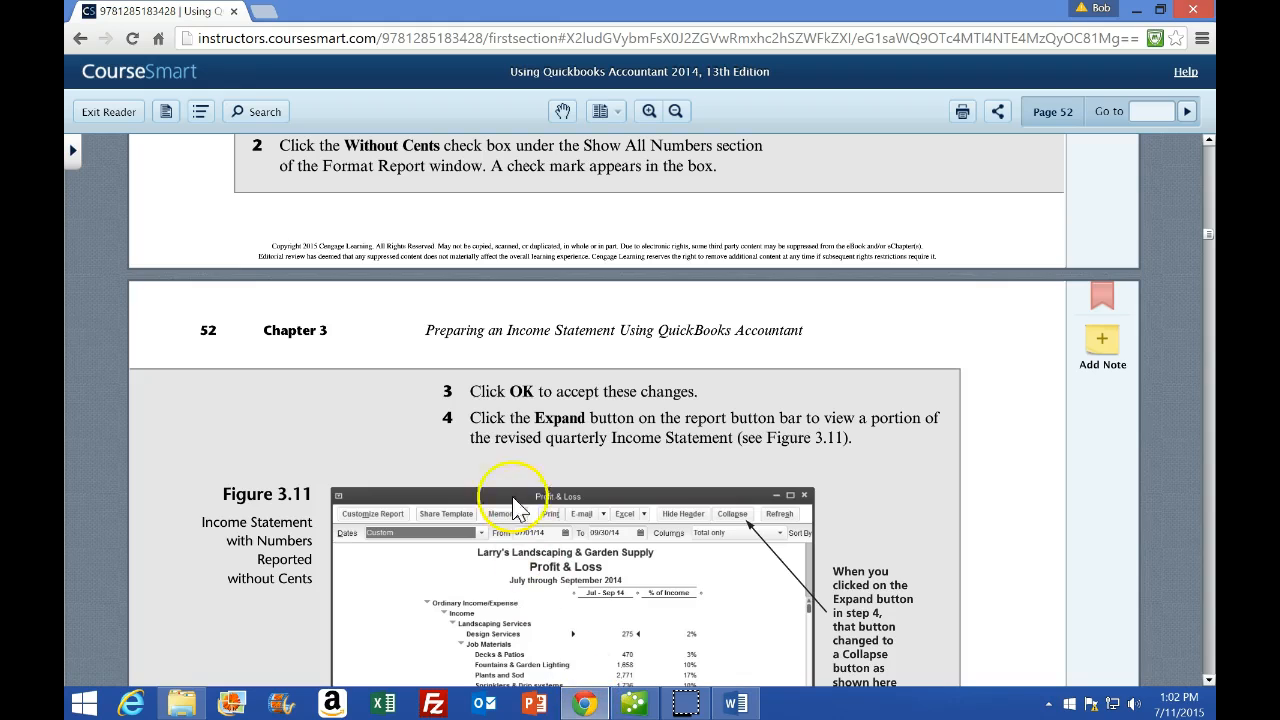
scroll(455, 470, "down", 1)
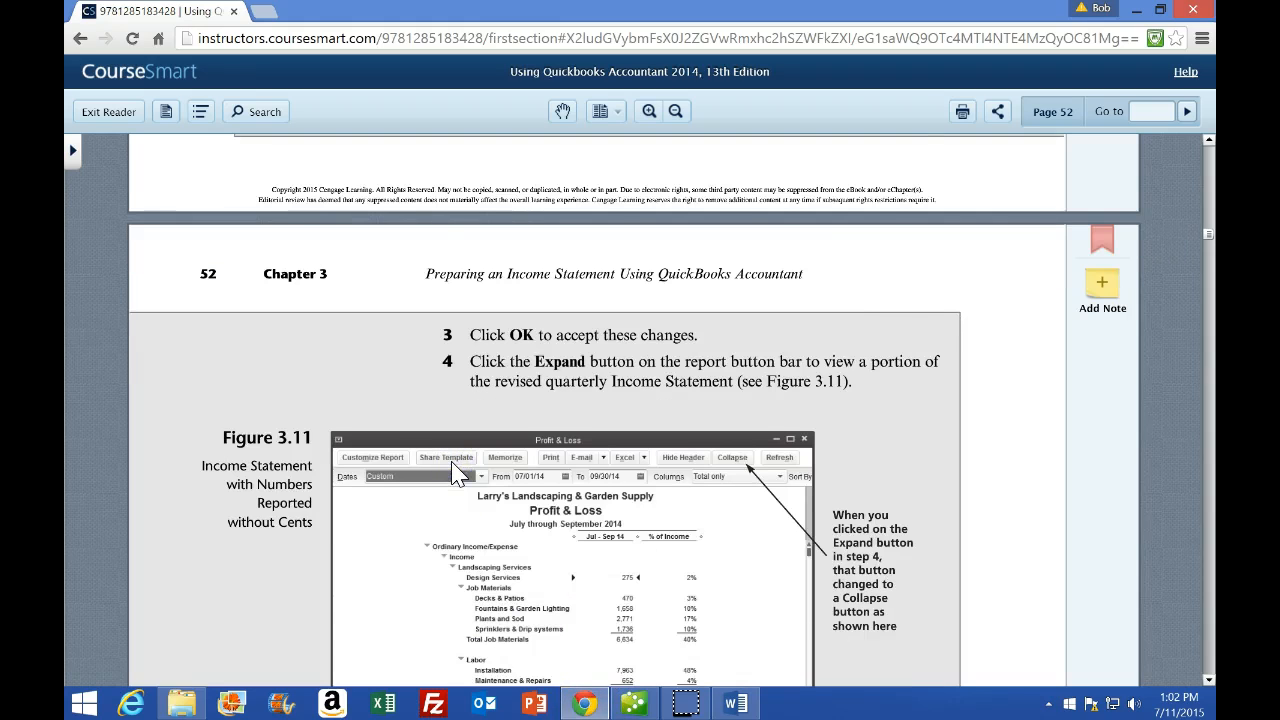
scroll(455, 470, "down", 1)
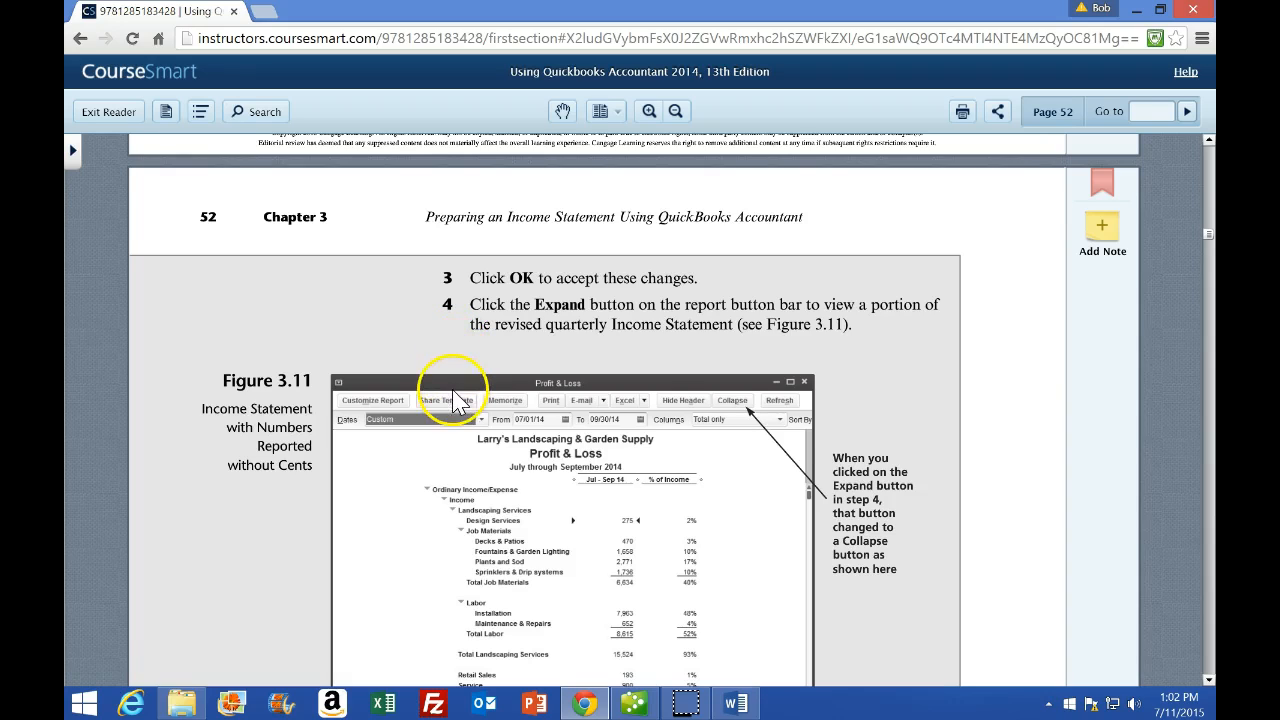
scroll(455, 402, "down", 2)
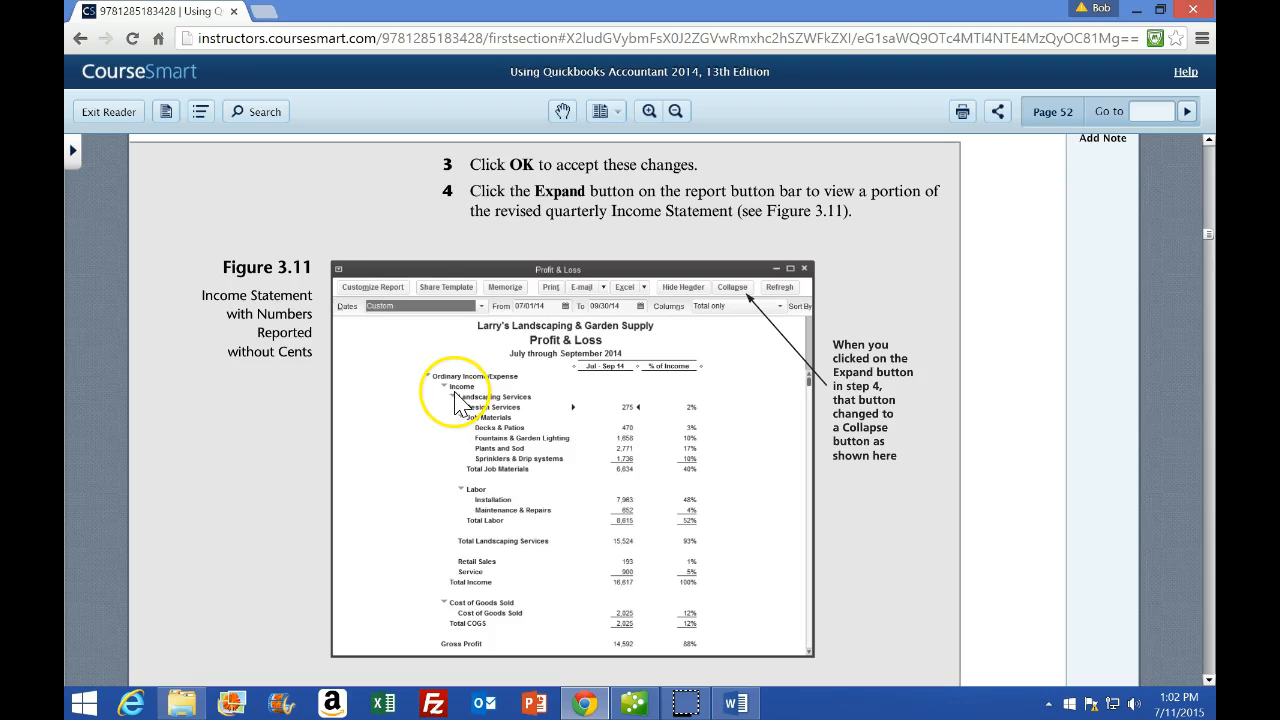
left_click(634, 703)
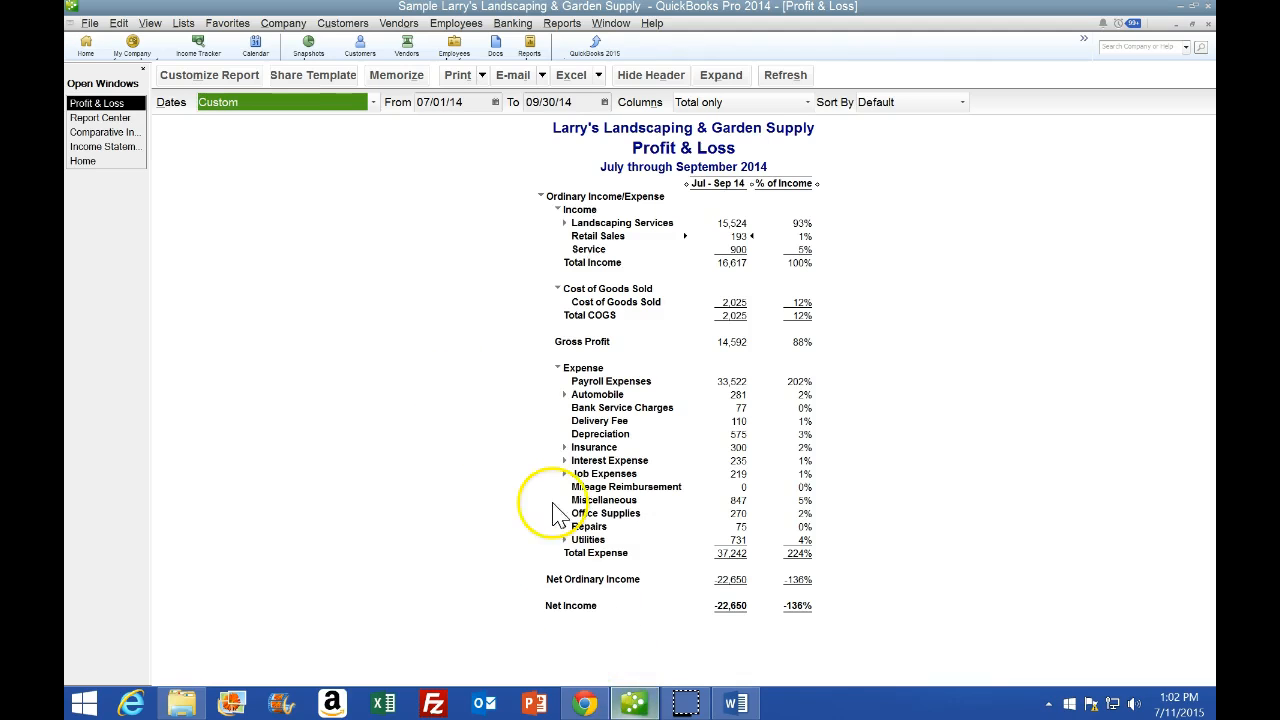
left_click(721, 76)
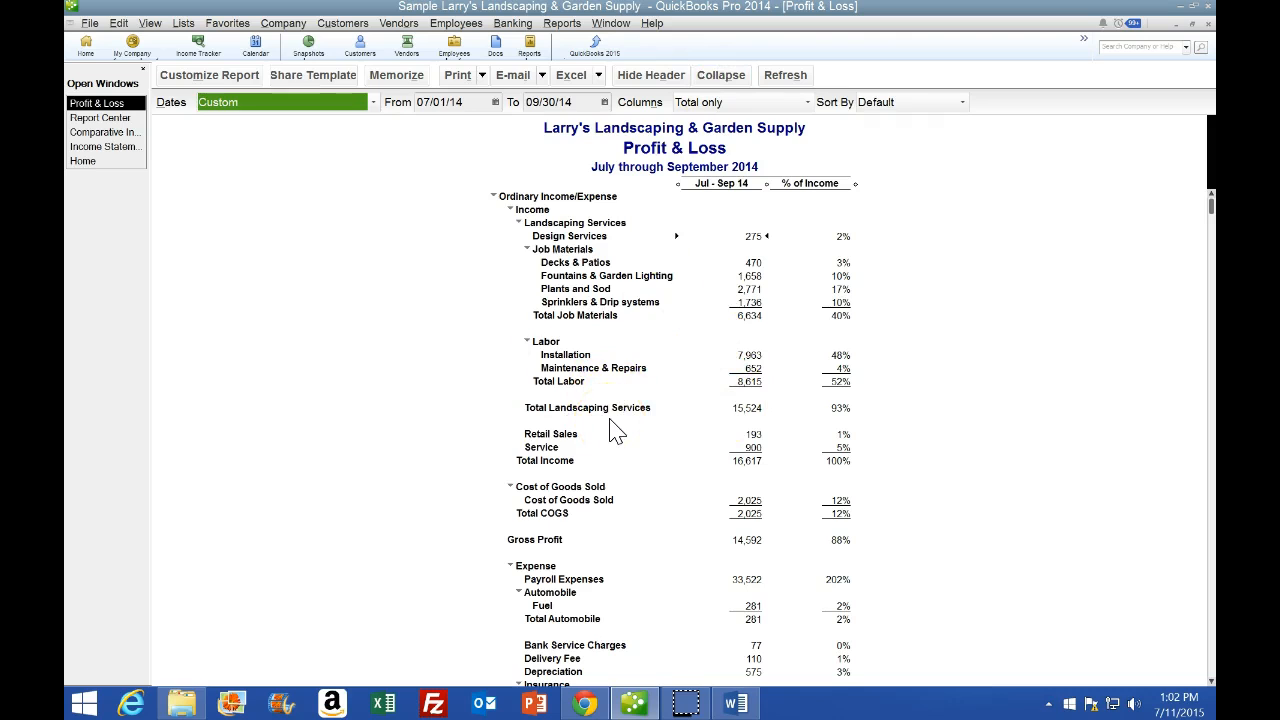
Compare the report with Figure 3.11 in the Chrome textbook and read the steps for modifying the title and its layout.
left_click(628, 697)
left_click(543, 524)
scroll(650, 370, "down", 1)
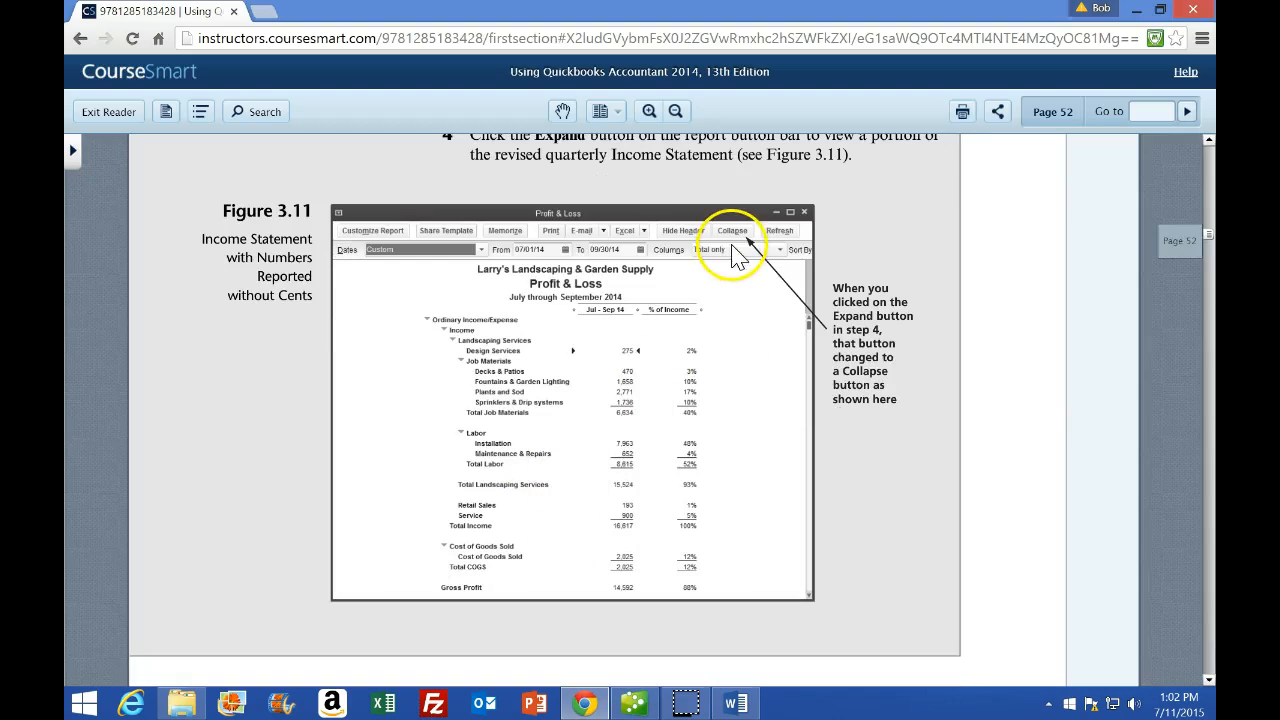
scroll(510, 410, "down", 1)
scroll(519, 437, "down", 3)
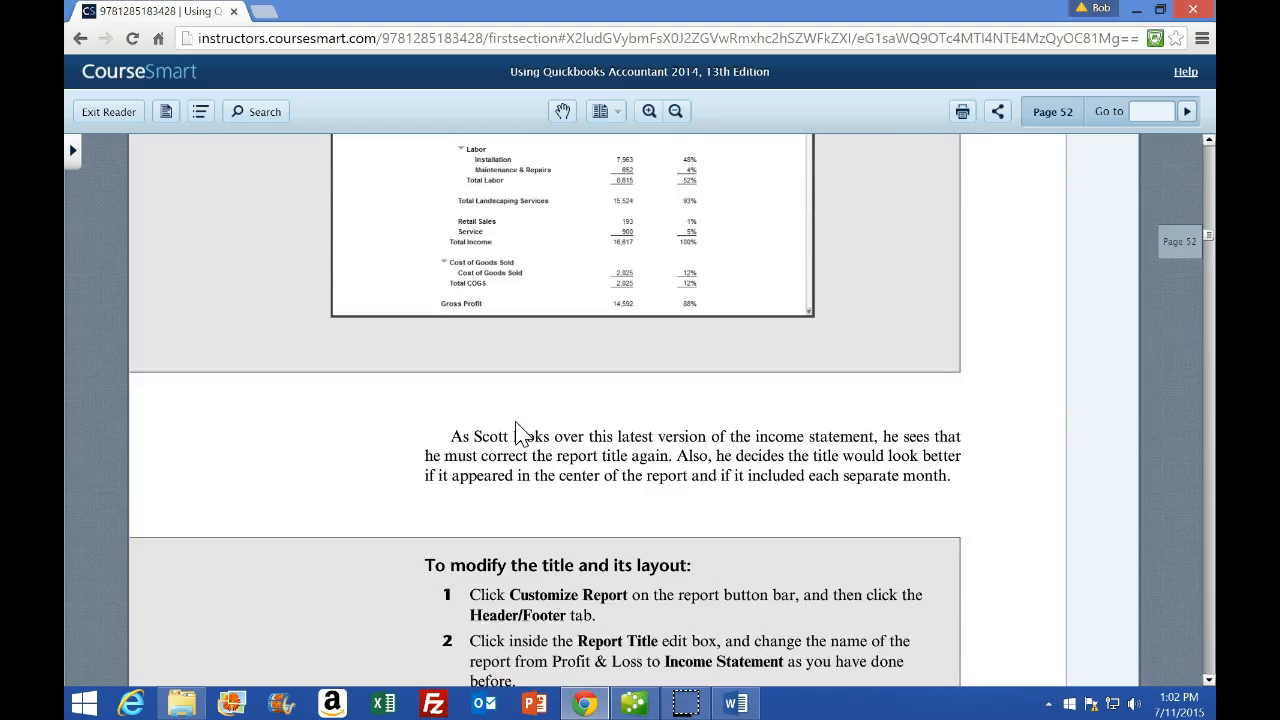
scroll(519, 437, "down", 2)
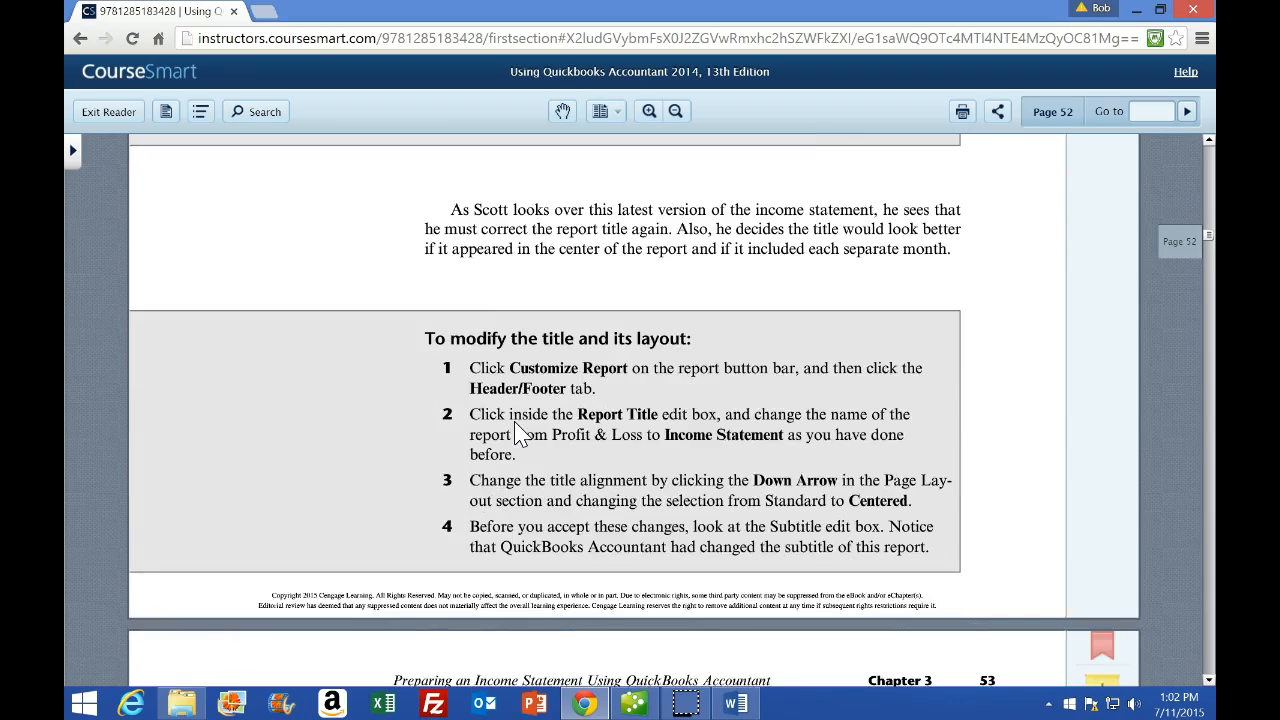
left_click(505, 430)
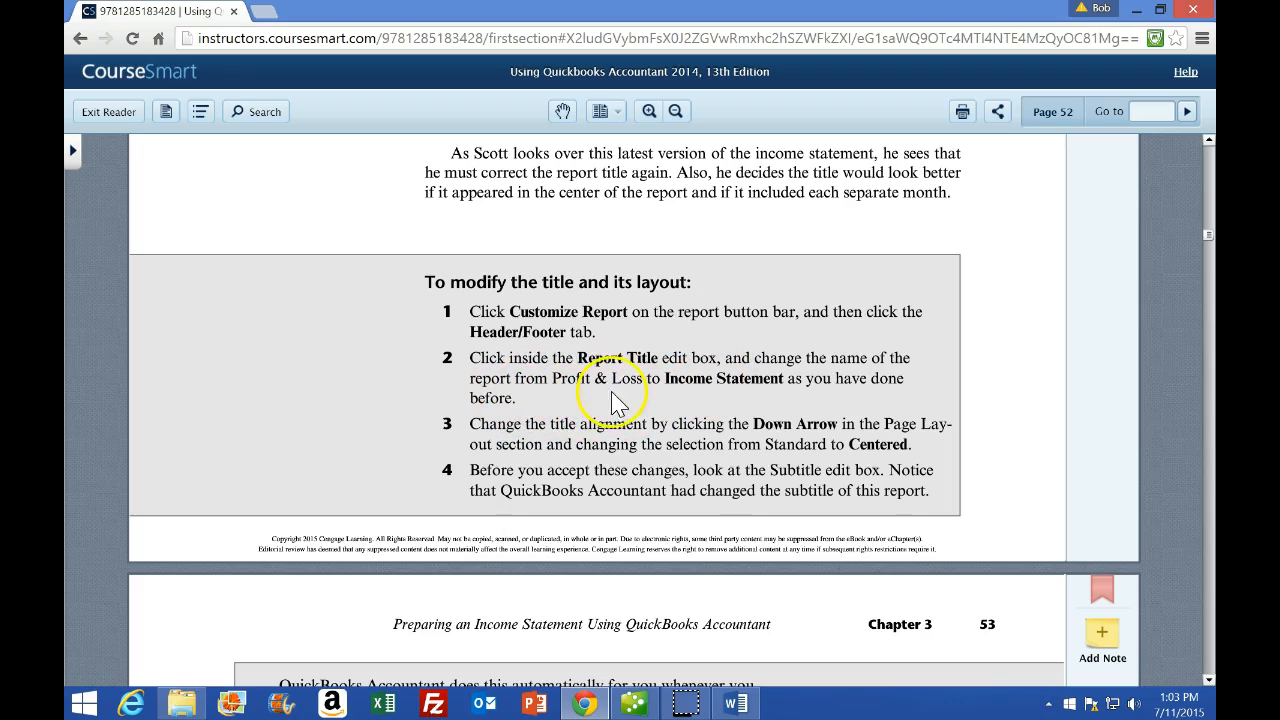
scroll(663, 400, "down", 1)
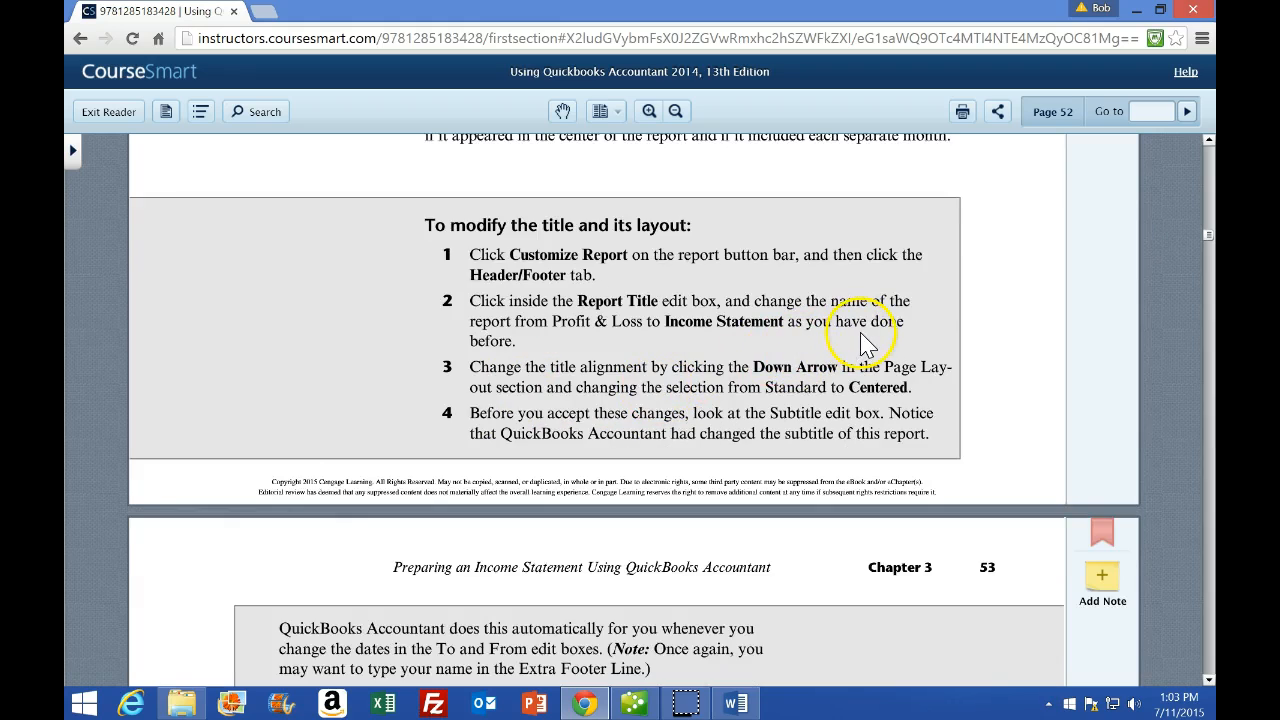
Switch to QuickBooks and change the Profit & Loss report's header title to Income Statement.
left_click(633, 704)
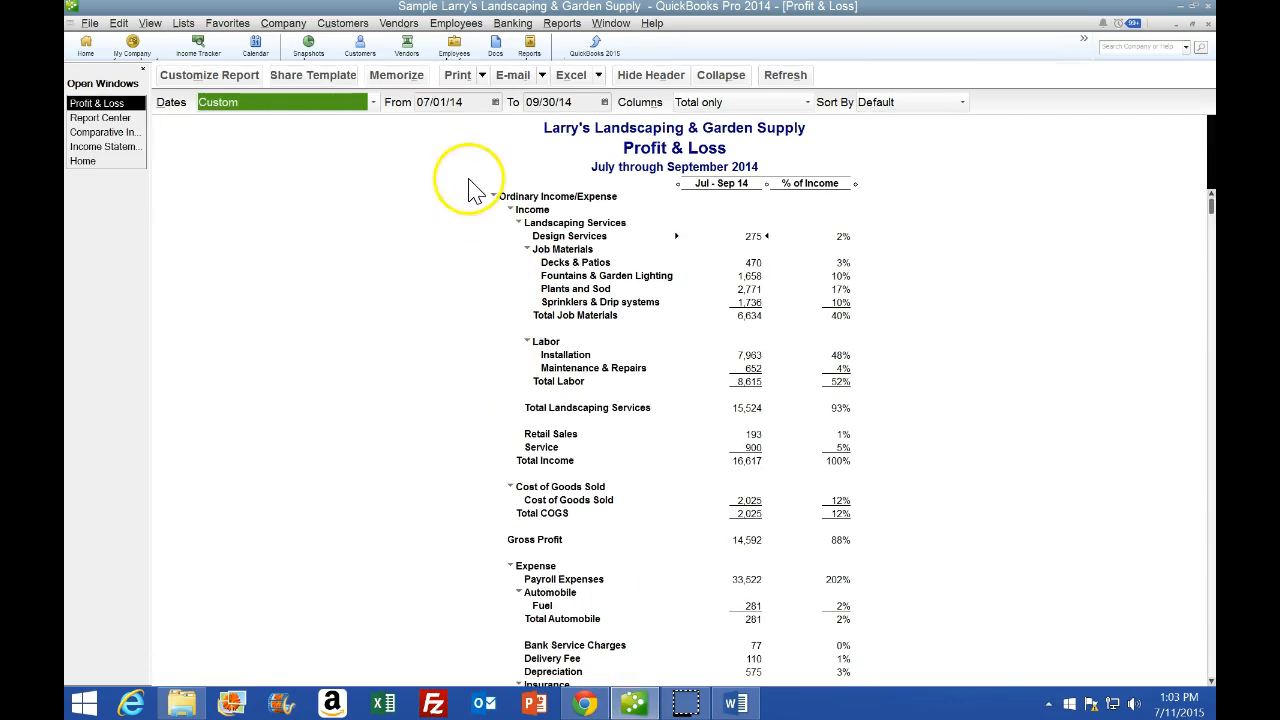
left_click(229, 82)
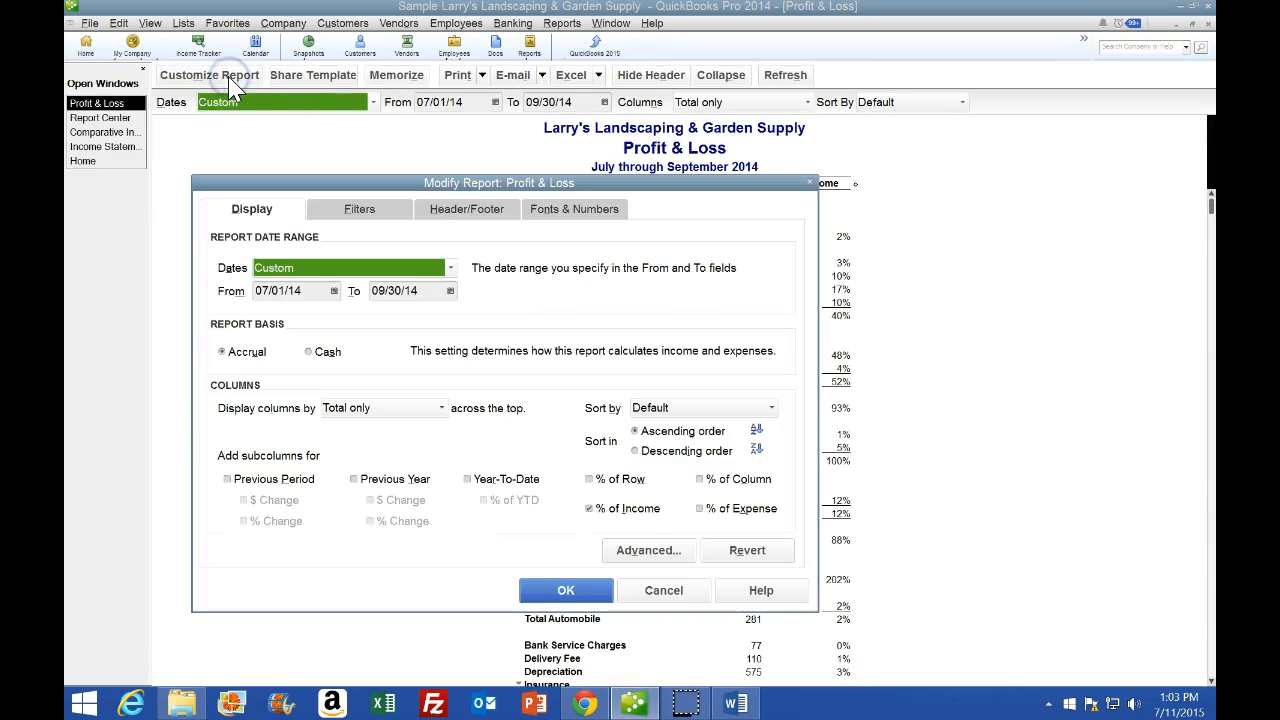
left_click(458, 208)
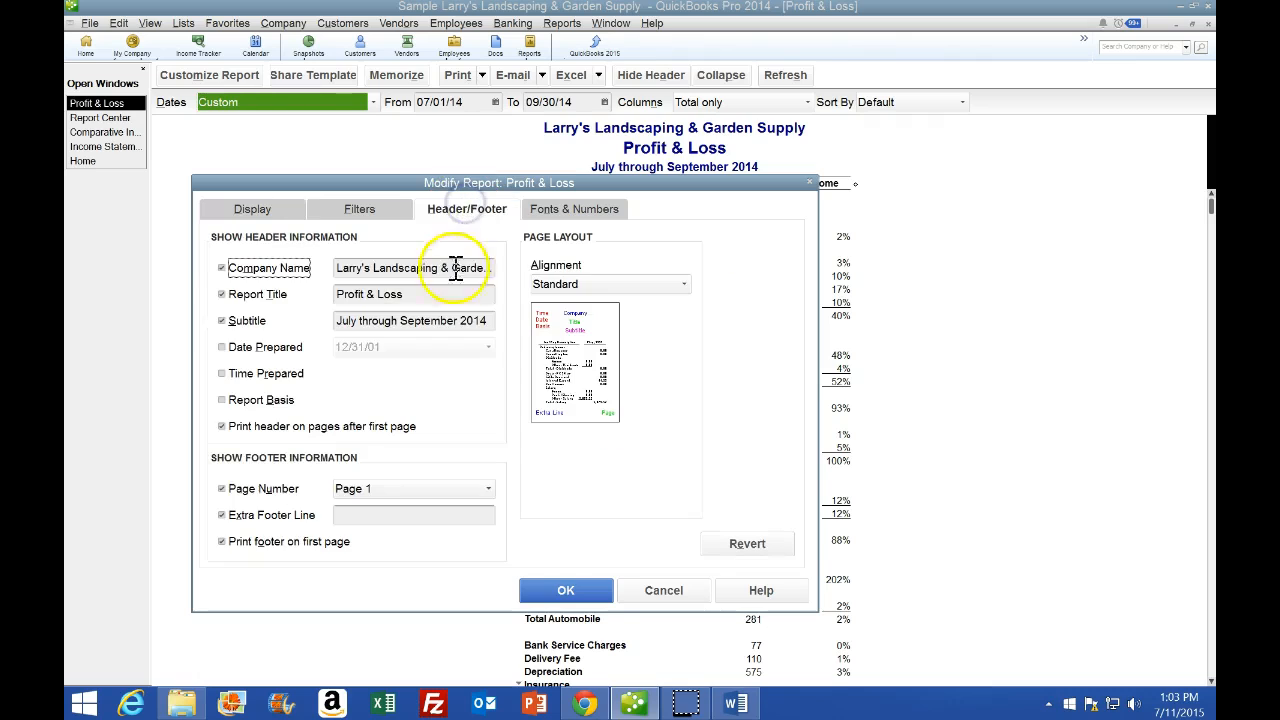
left_click_drag(435, 297, 274, 334)
key("BackSpace")
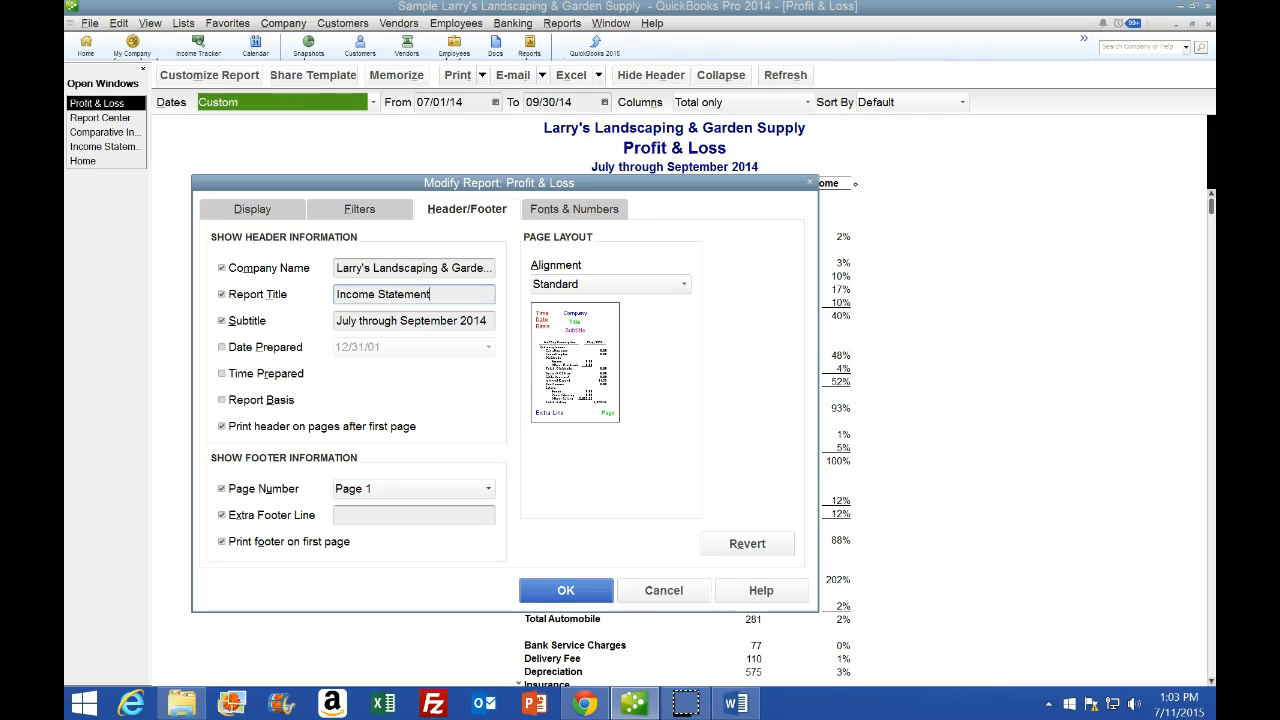
Check textbook step 3 in Chrome, and set the report's page layout alignment to Centered in QuickBooks.
left_click(585, 704)
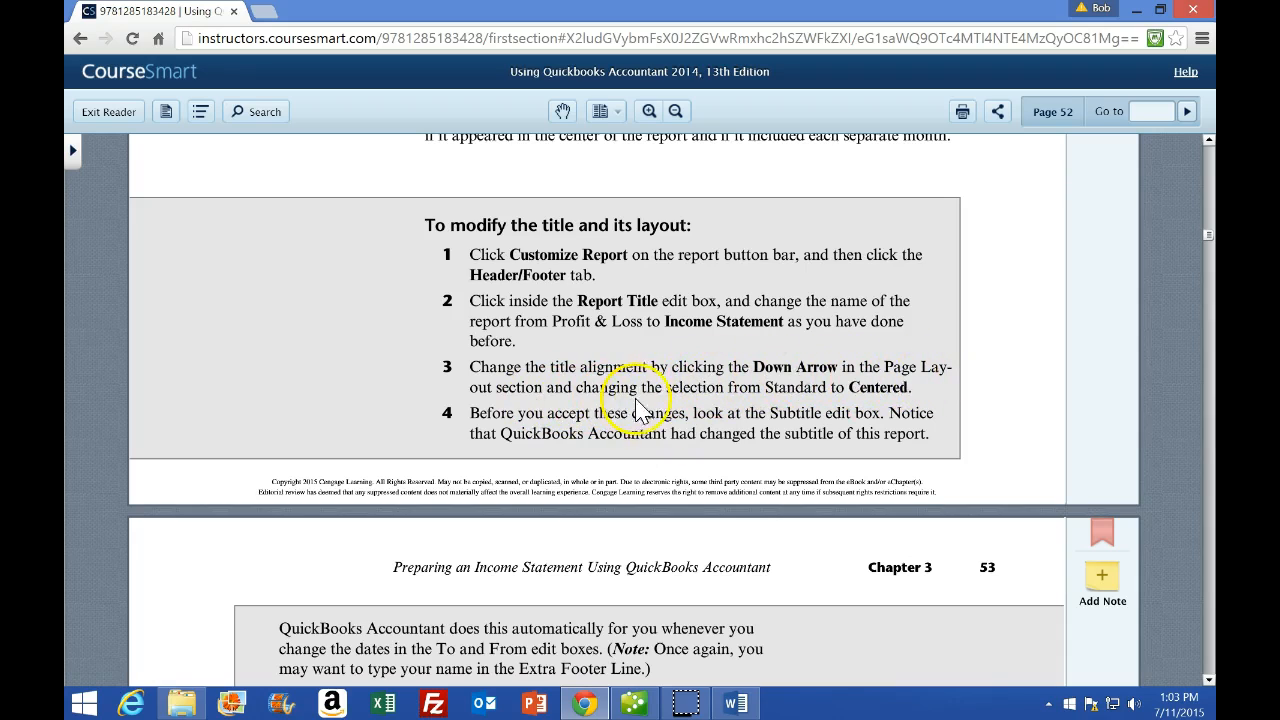
left_click(634, 703)
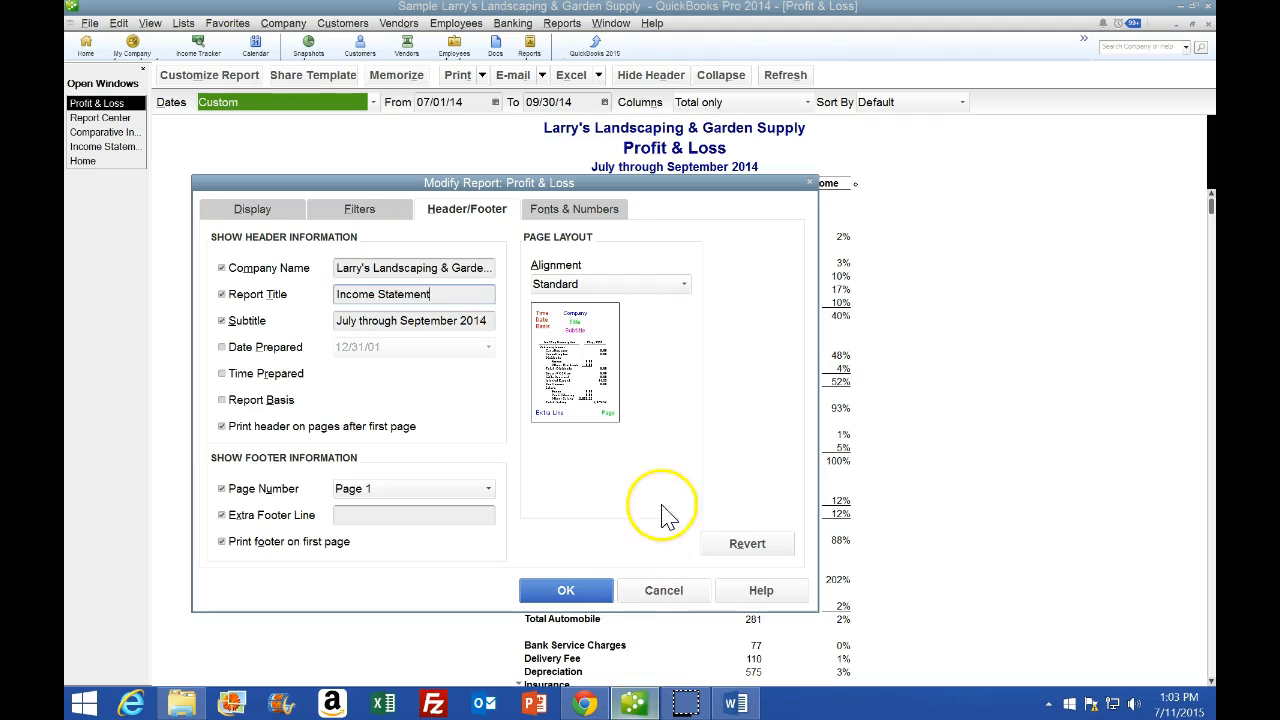
left_click(617, 285)
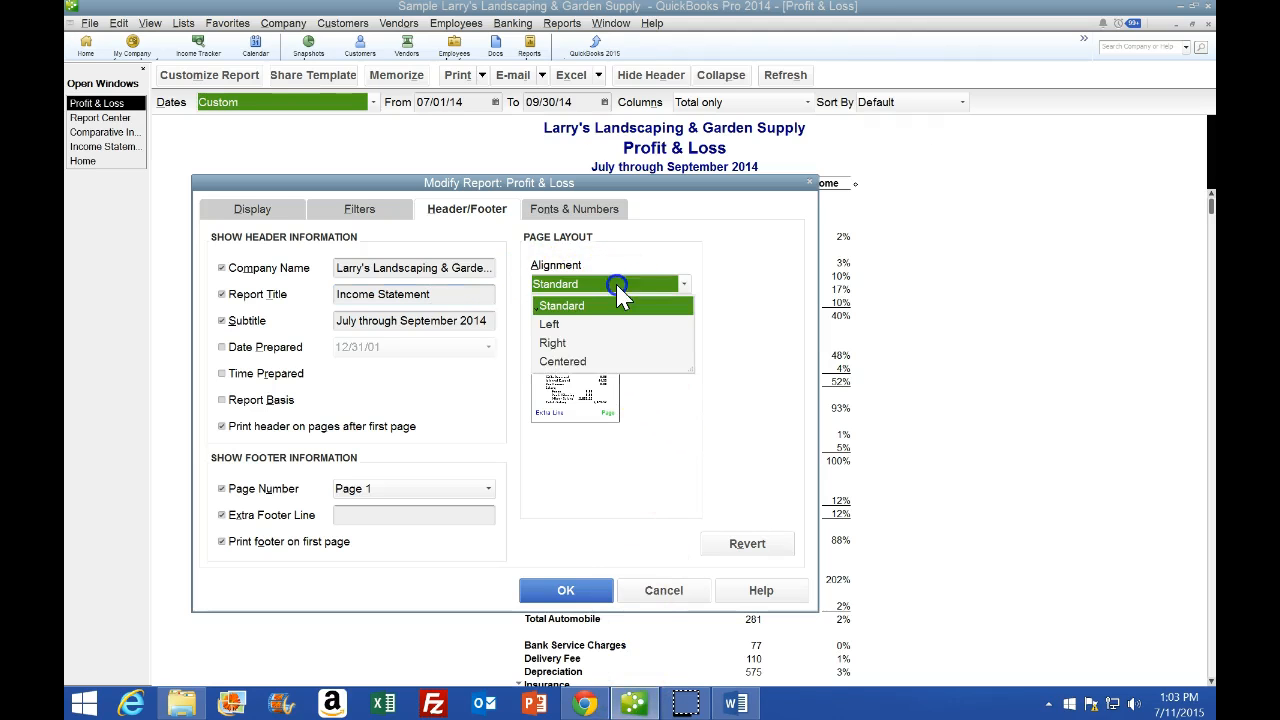
left_click(592, 362)
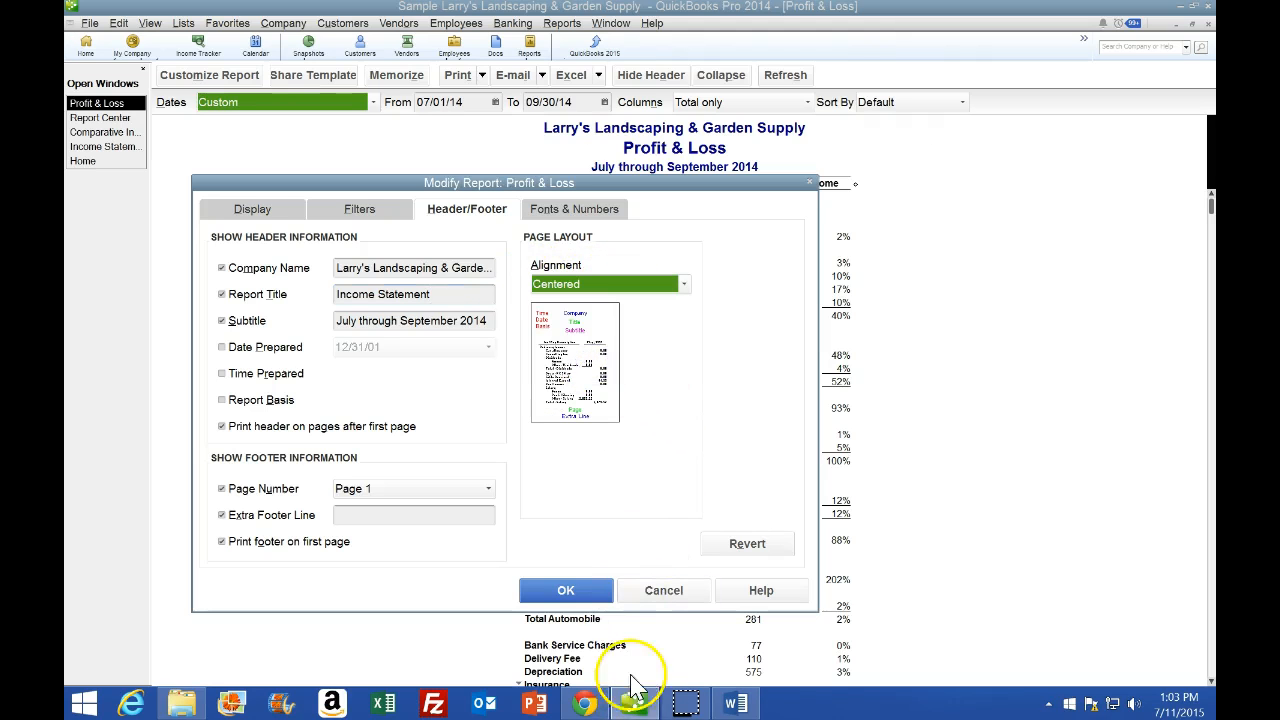
Read steps 4 and 5 and Figure 3.12 in the Chrome textbook, checking the report's Subtitle field in QuickBooks.
left_click(597, 709)
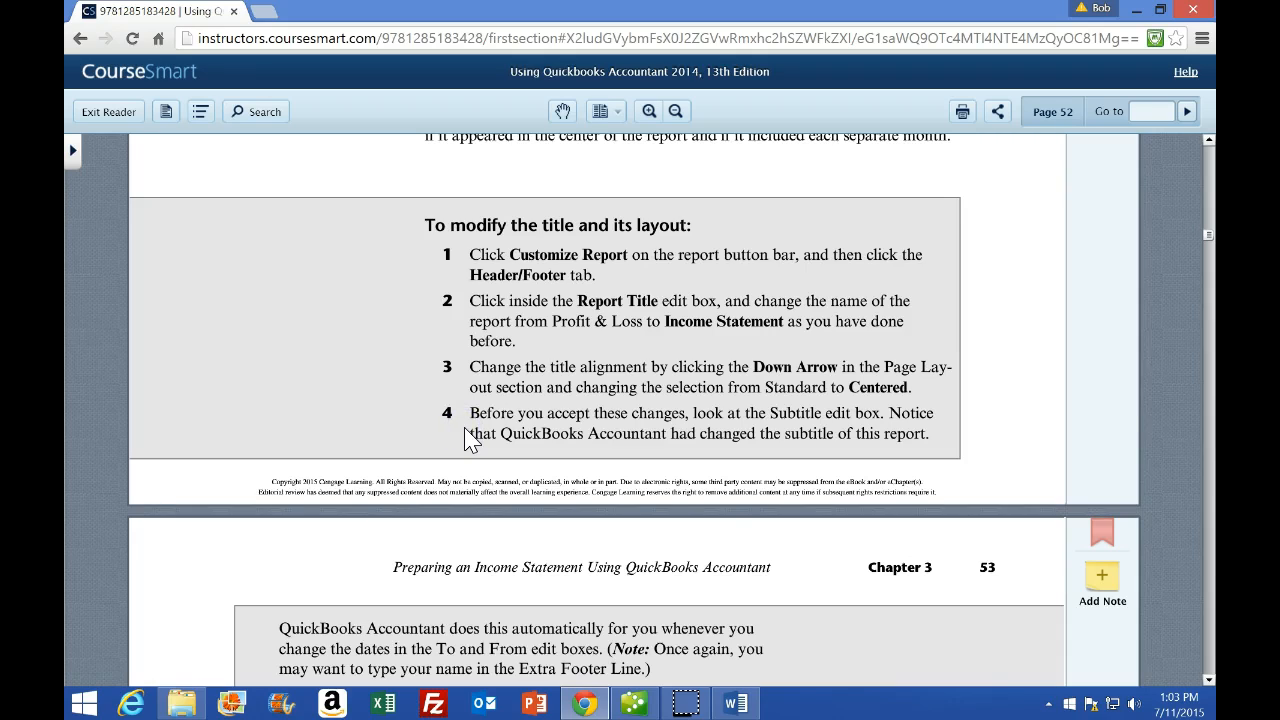
scroll(470, 440, "down", 1)
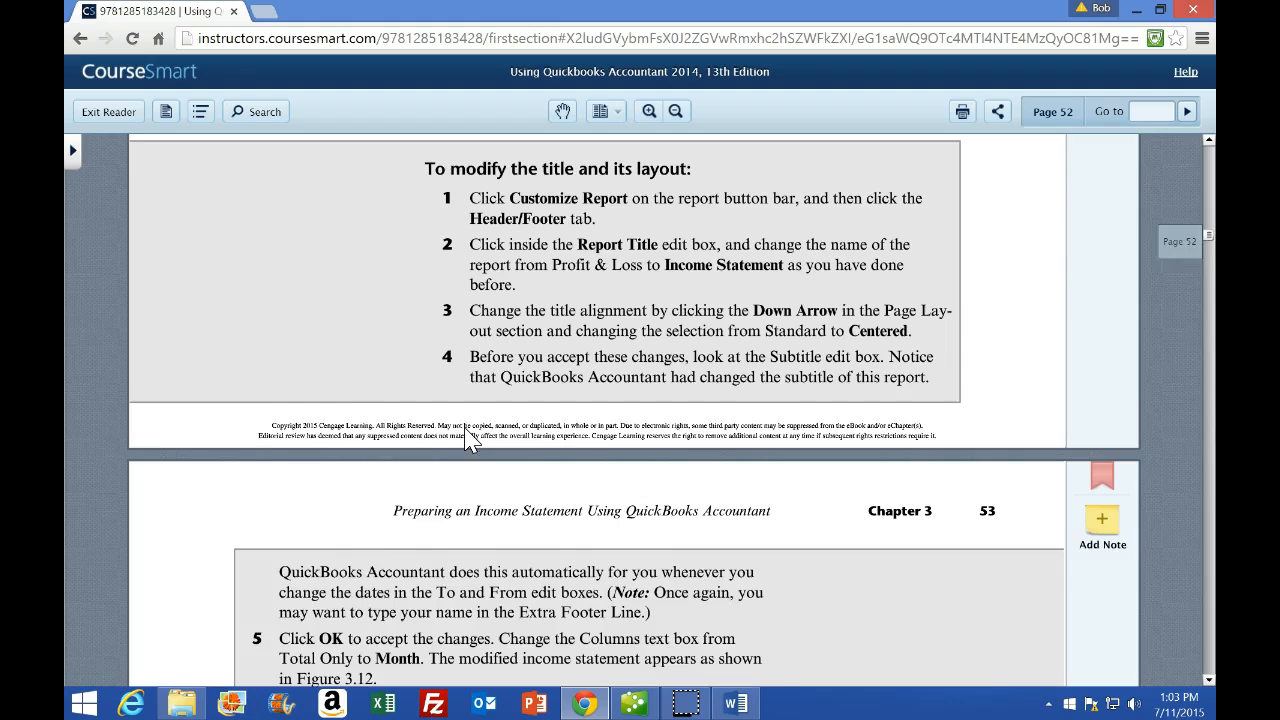
scroll(470, 440, "down", 1)
scroll(470, 440, "down", 1)
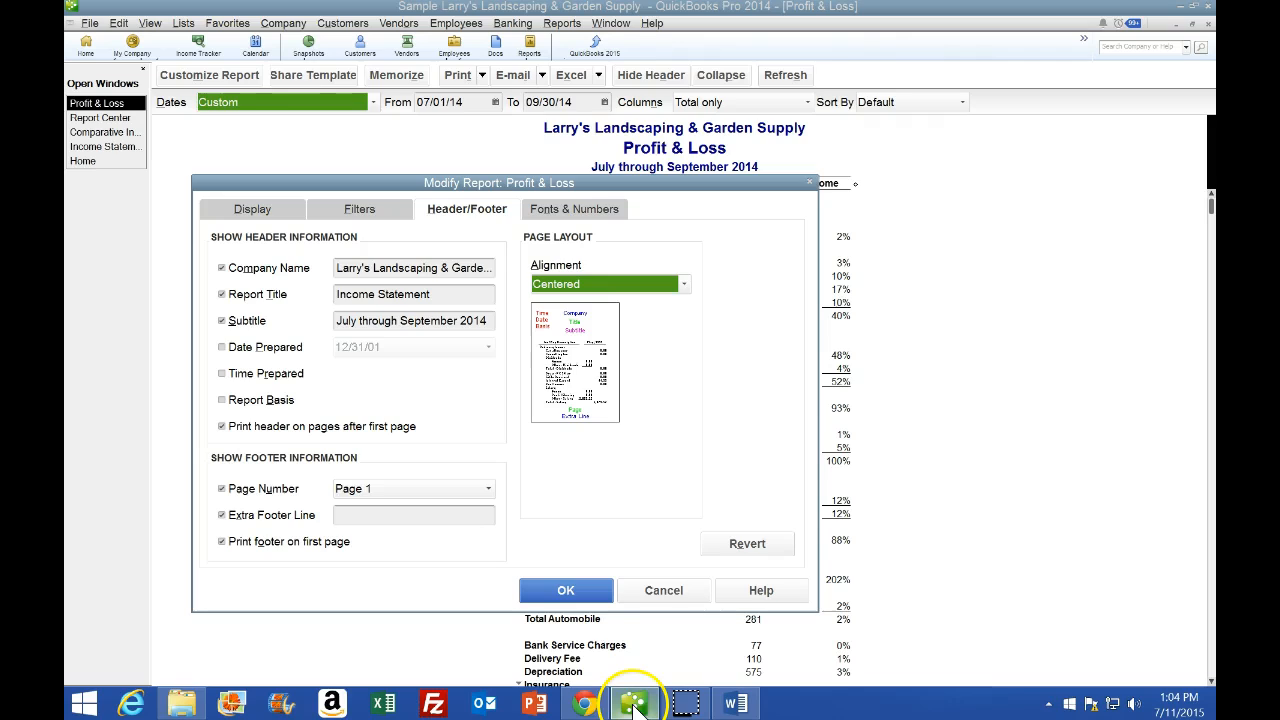
left_click(634, 704)
left_click(585, 704)
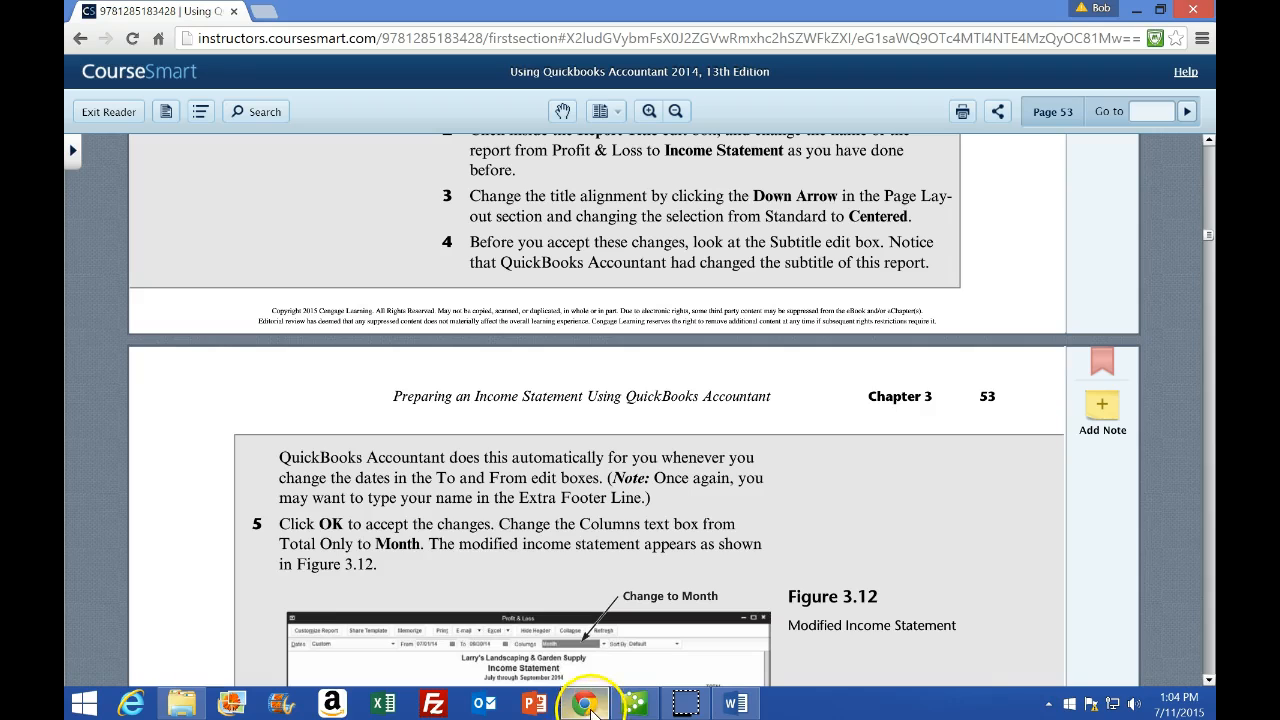
scroll(600, 500, "down", 1)
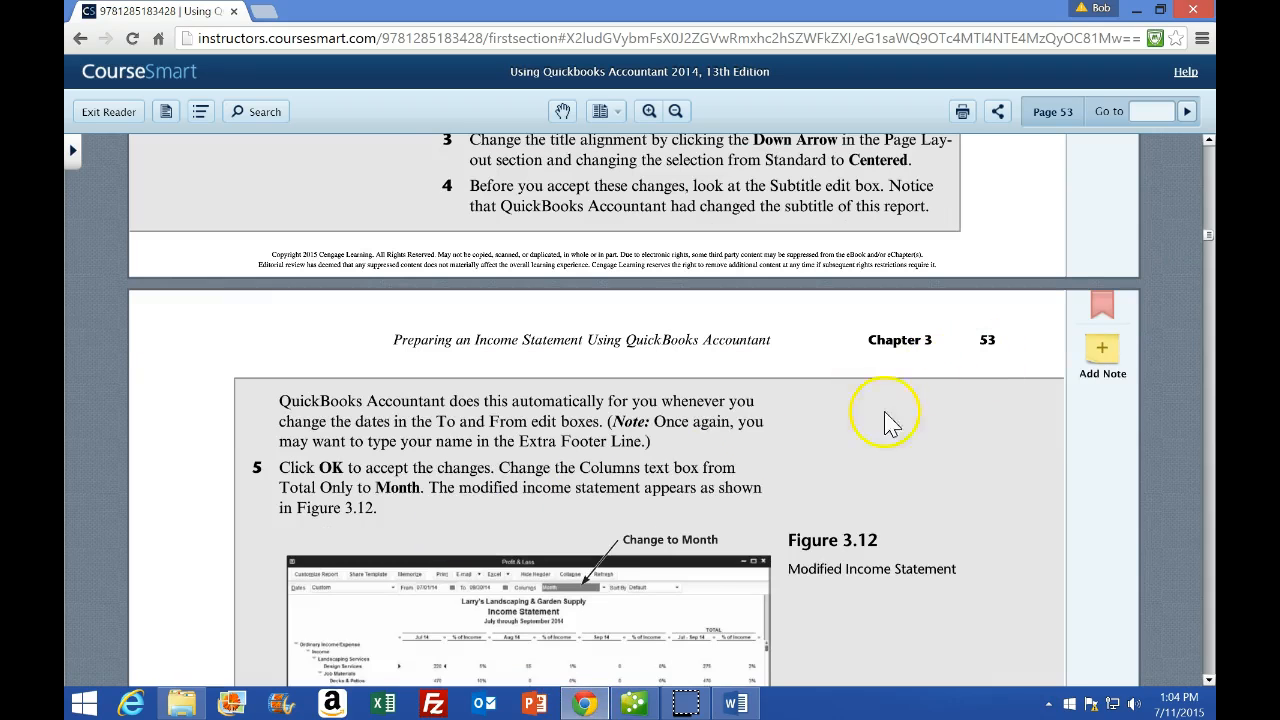
scroll(810, 560, "down", 3)
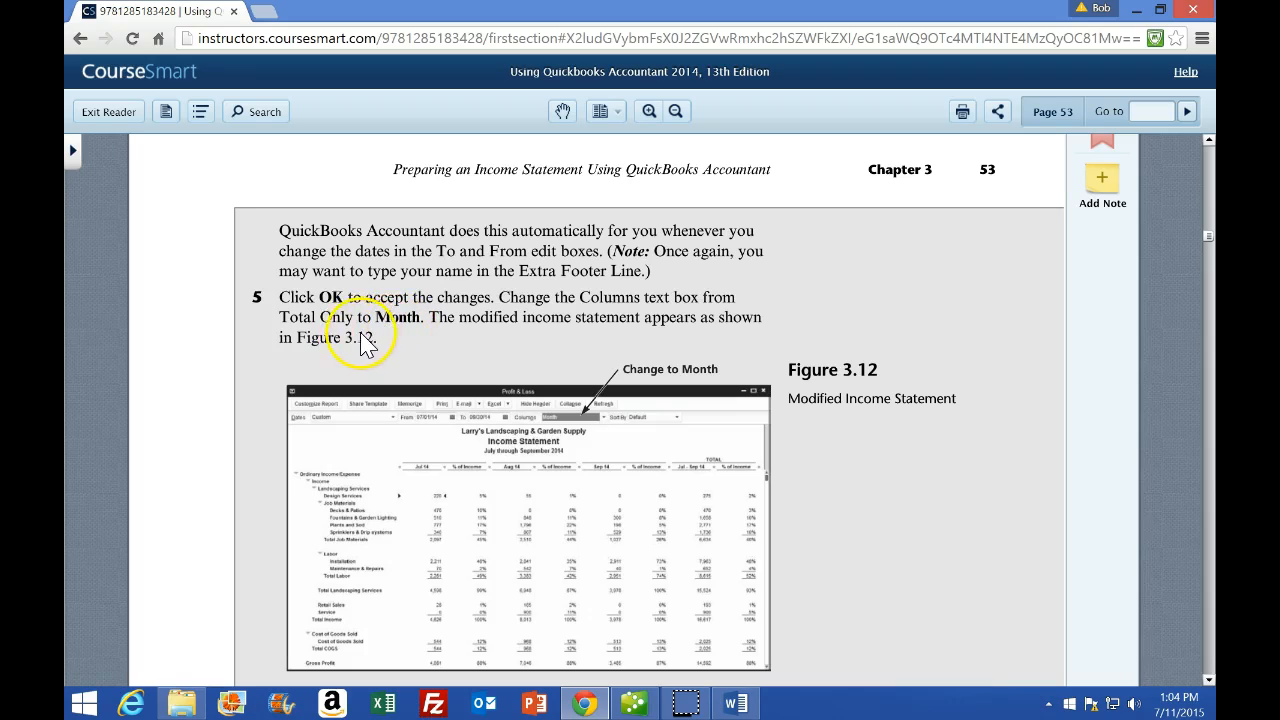
Apply the header changes to the QuickBooks report and display its columns by Month.
left_click(634, 703)
left_click(570, 592)
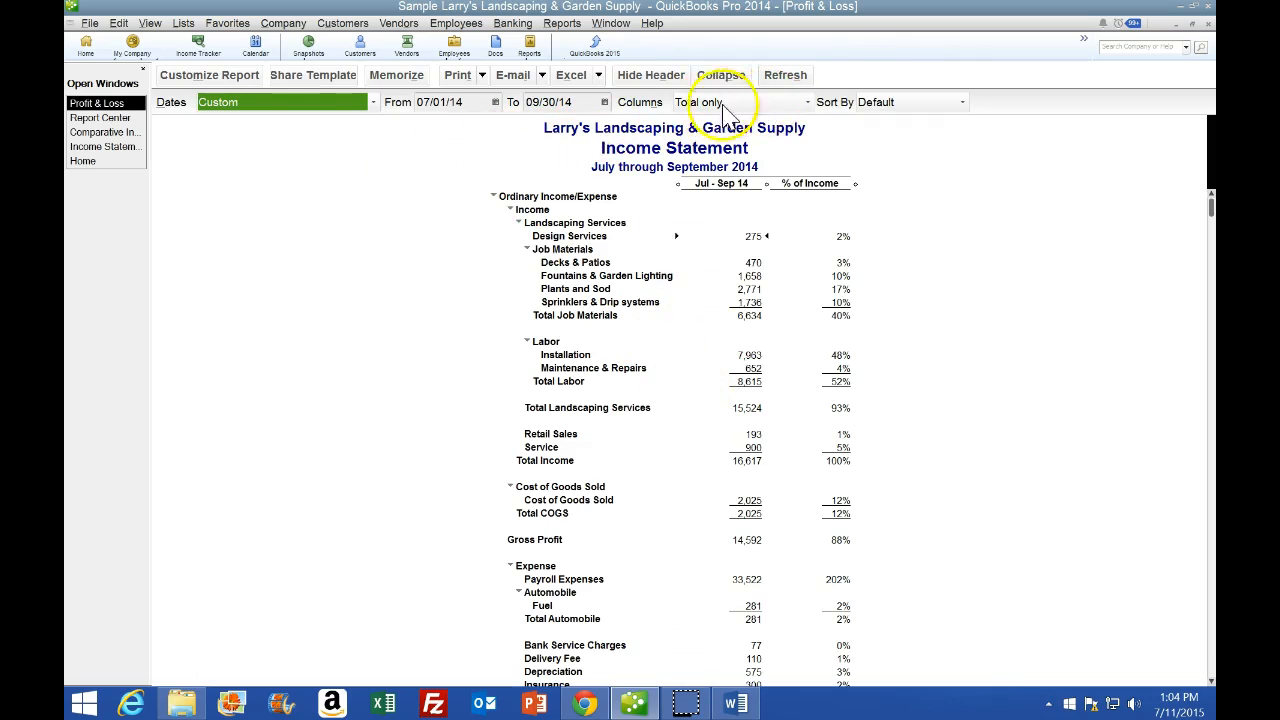
left_click(809, 103)
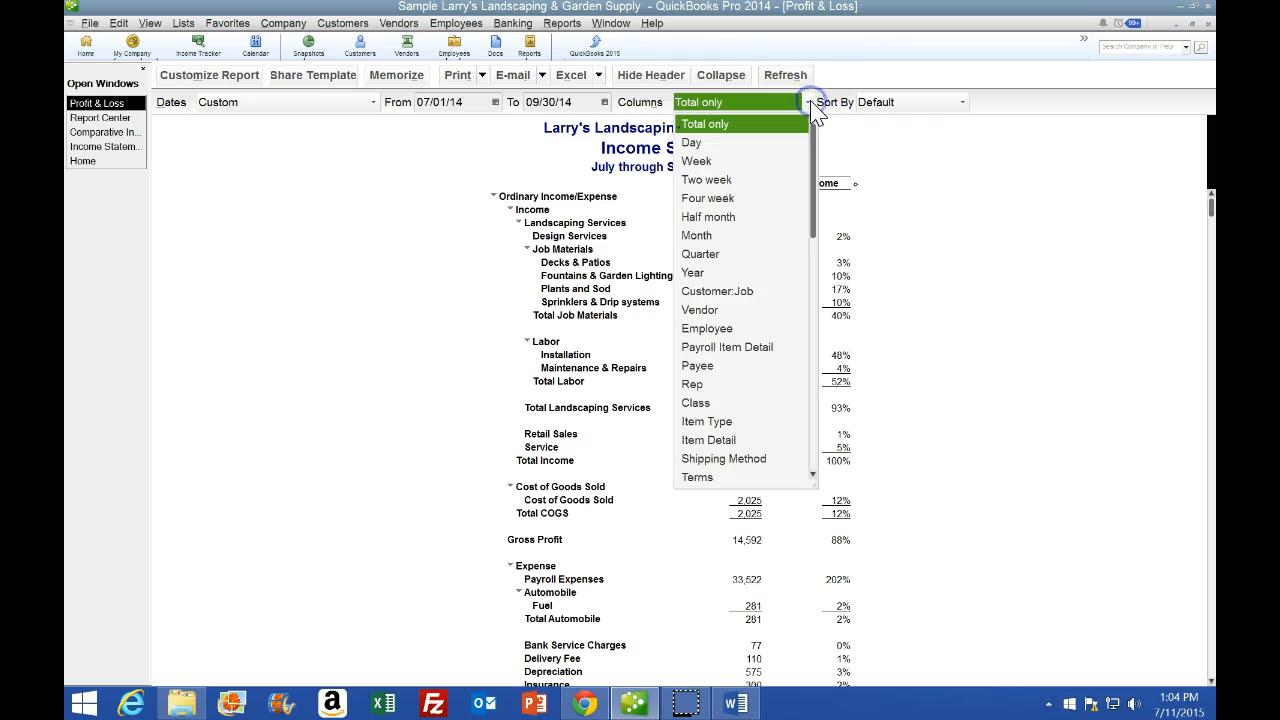
left_click(705, 235)
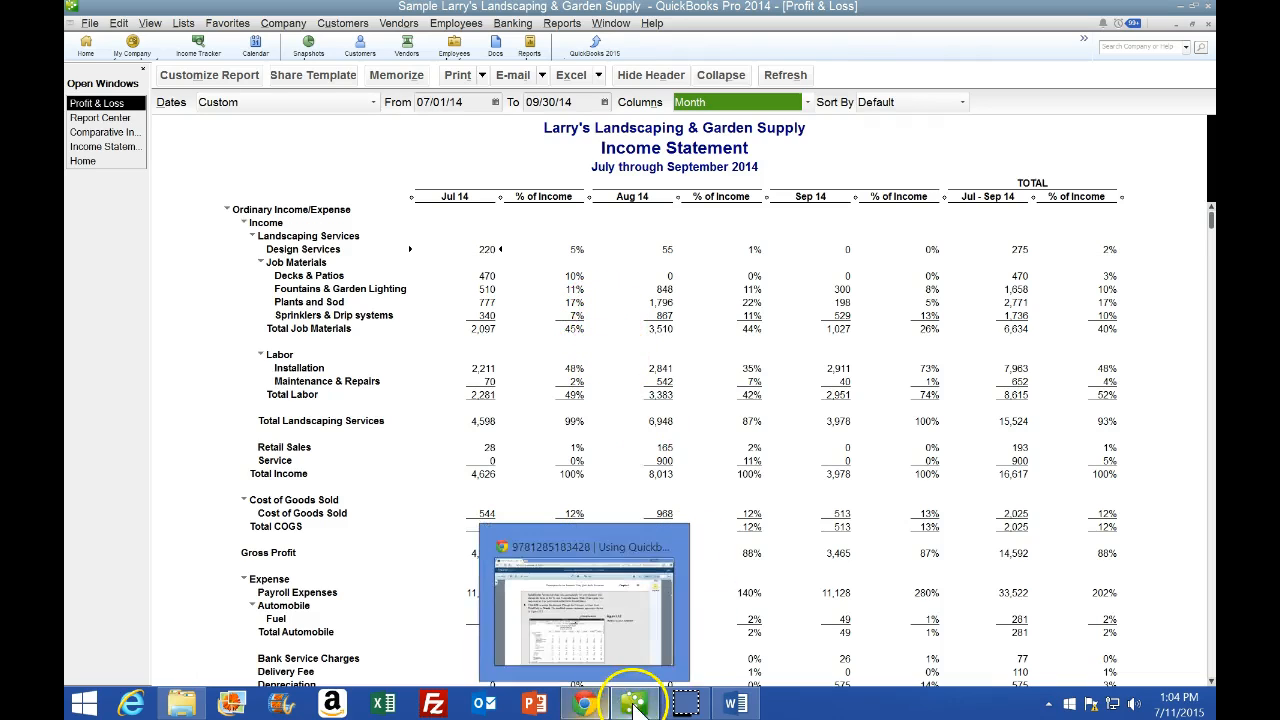
Read step 6 in the Chrome textbook, and name the report to memorize 3rd Qtr Income Statement in QuickBooks.
left_click(590, 705)
scroll(495, 475, "down", 4)
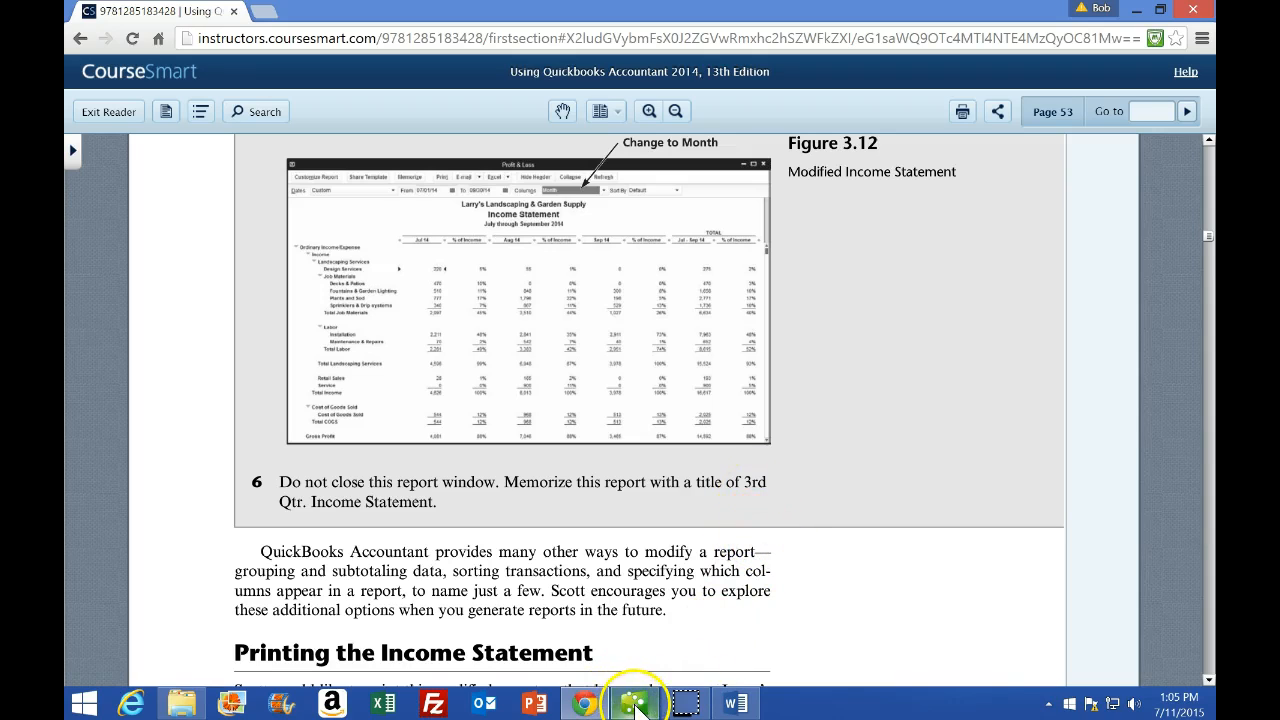
left_click(634, 704)
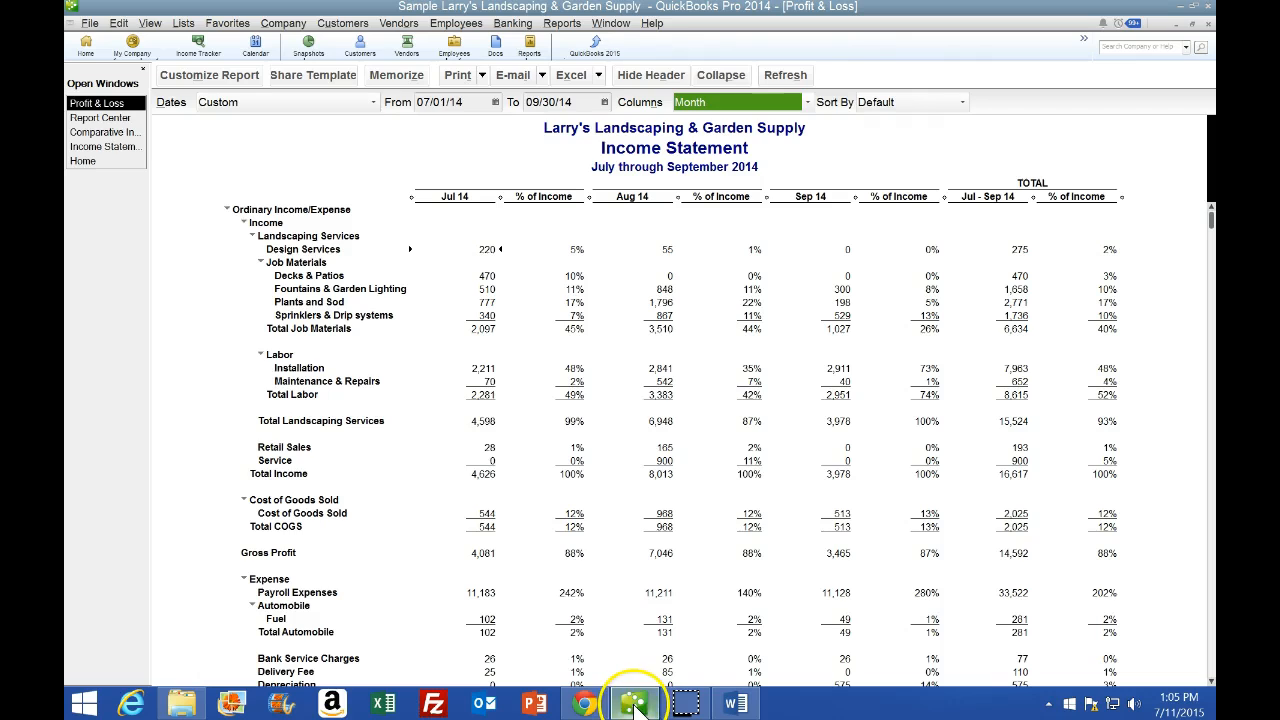
left_click(397, 75)
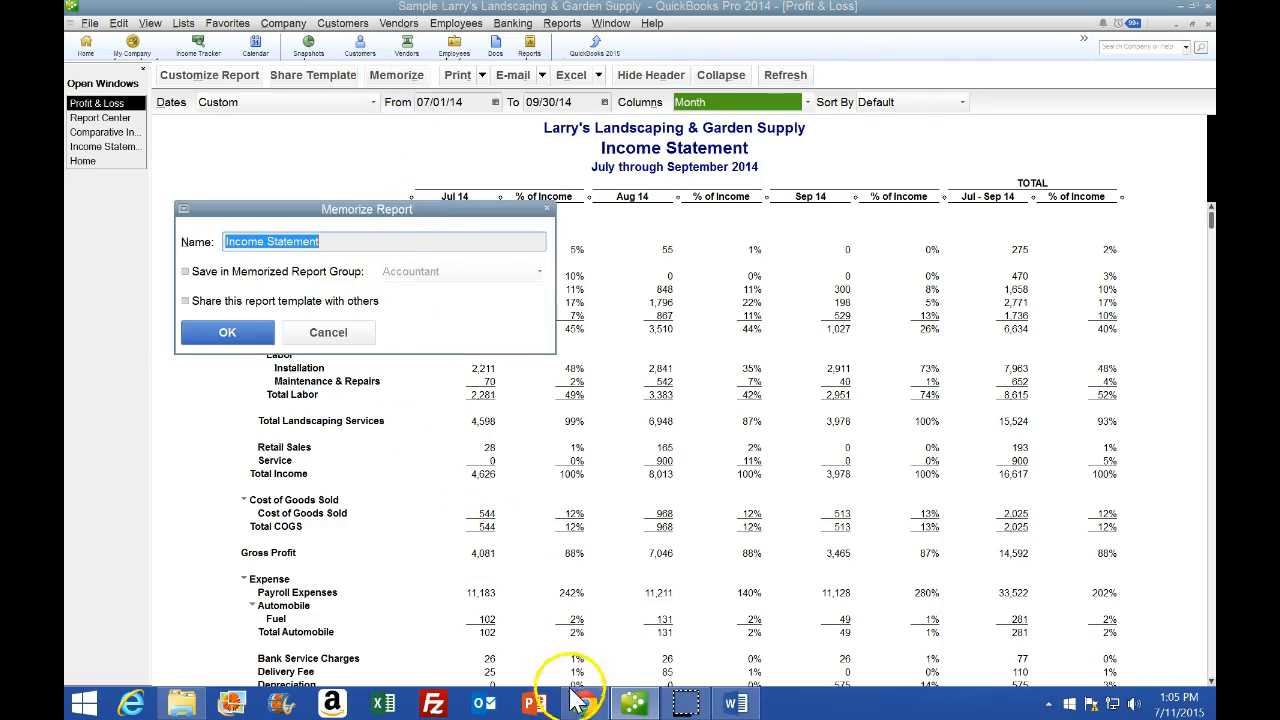
left_click(583, 704)
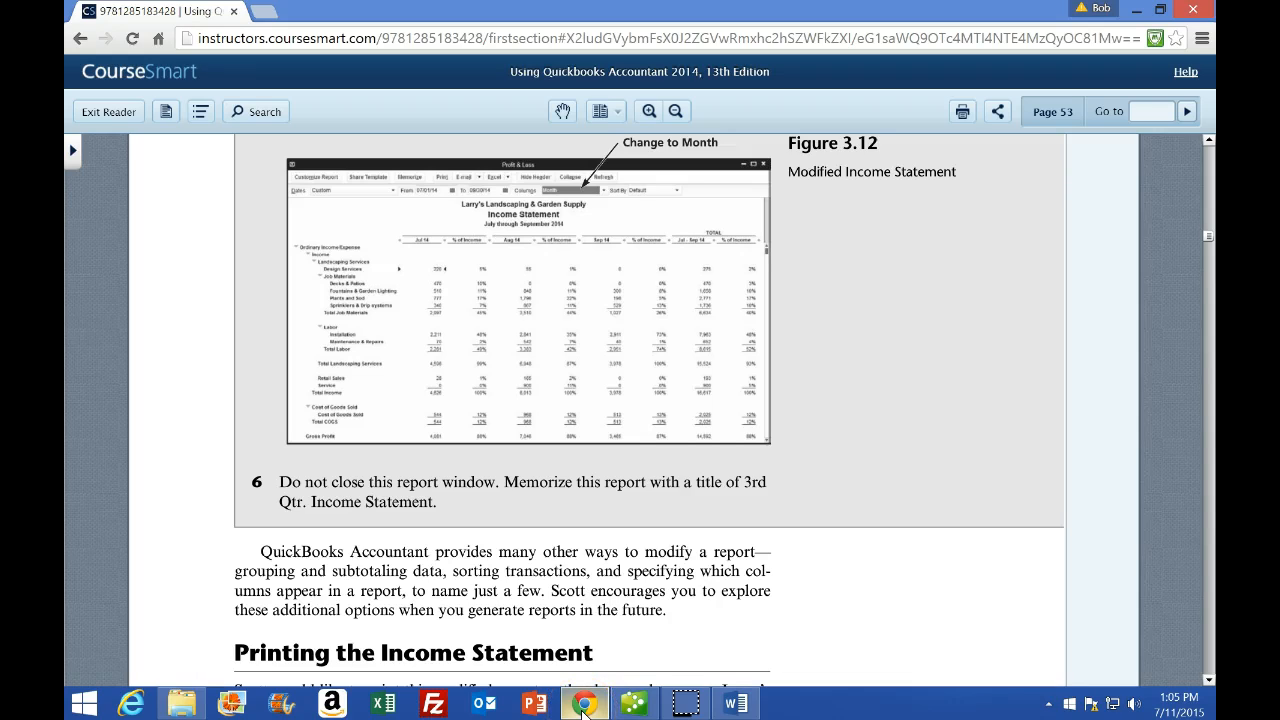
left_click(583, 704)
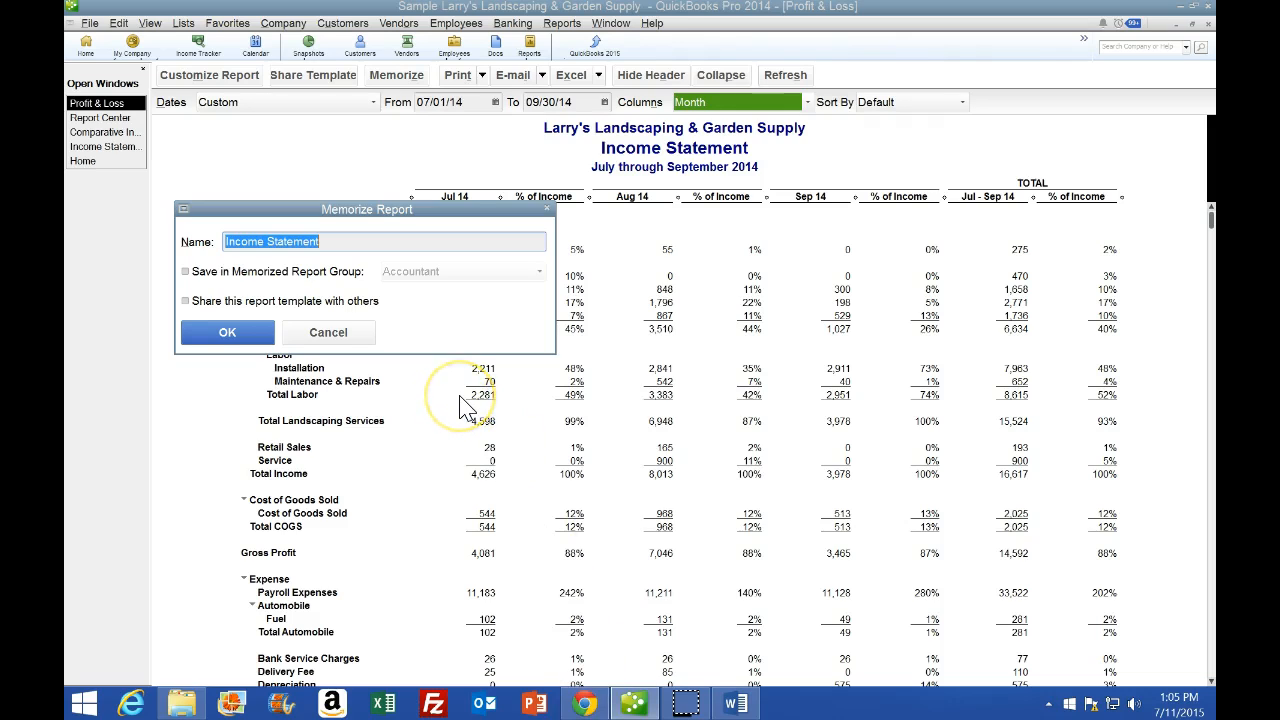
type(".3")
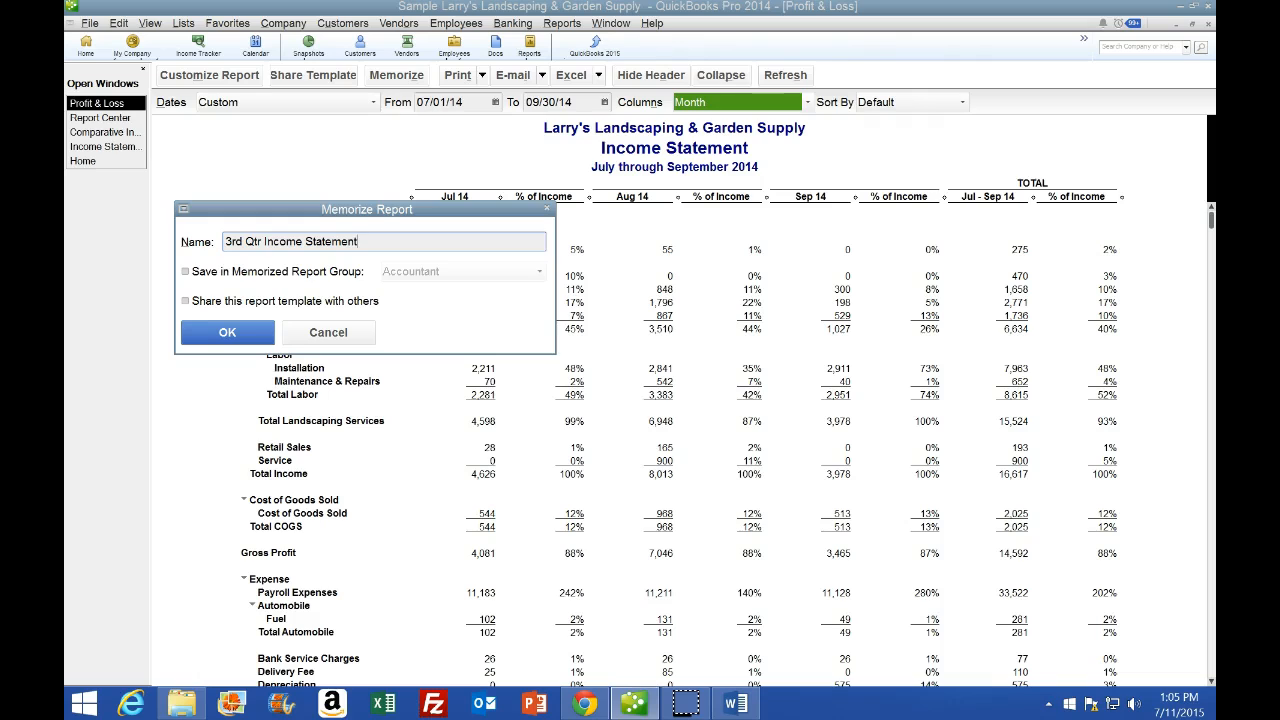
Assign the report to the memorized report group bearing the user's own name, and save the memorized report.
left_click(196, 271)
left_click(486, 274)
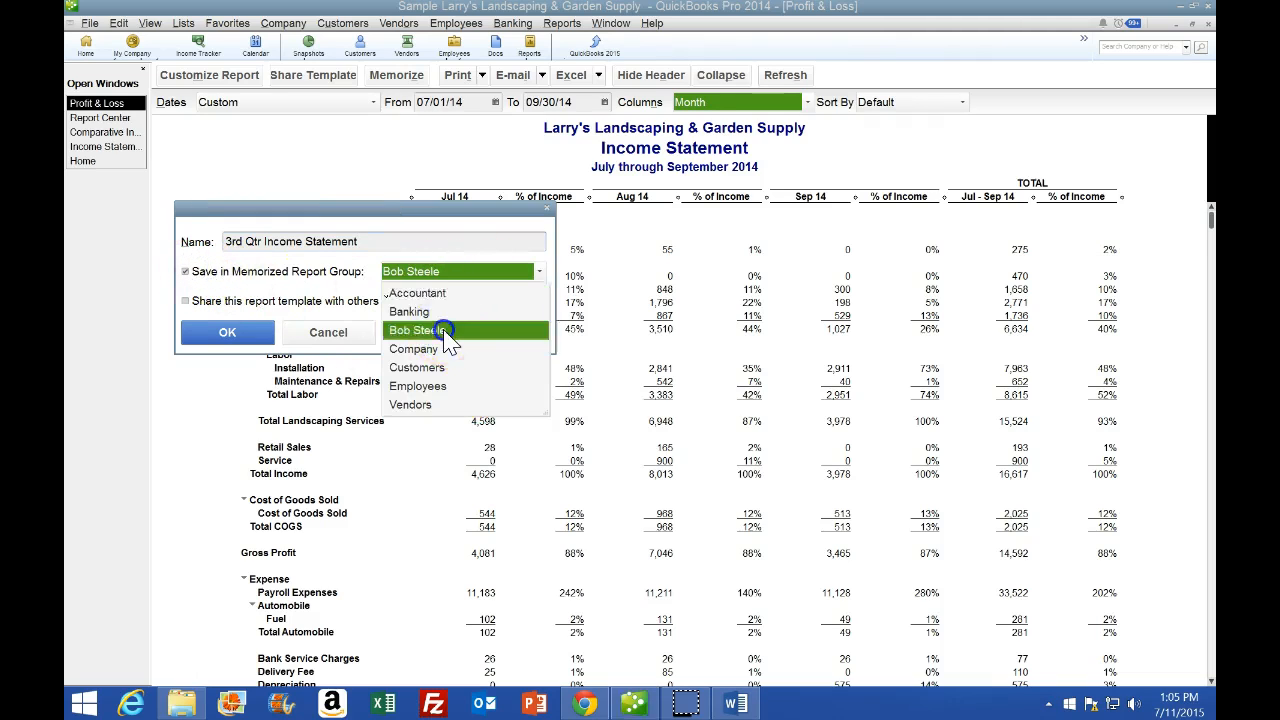
left_click(443, 329)
left_click(236, 334)
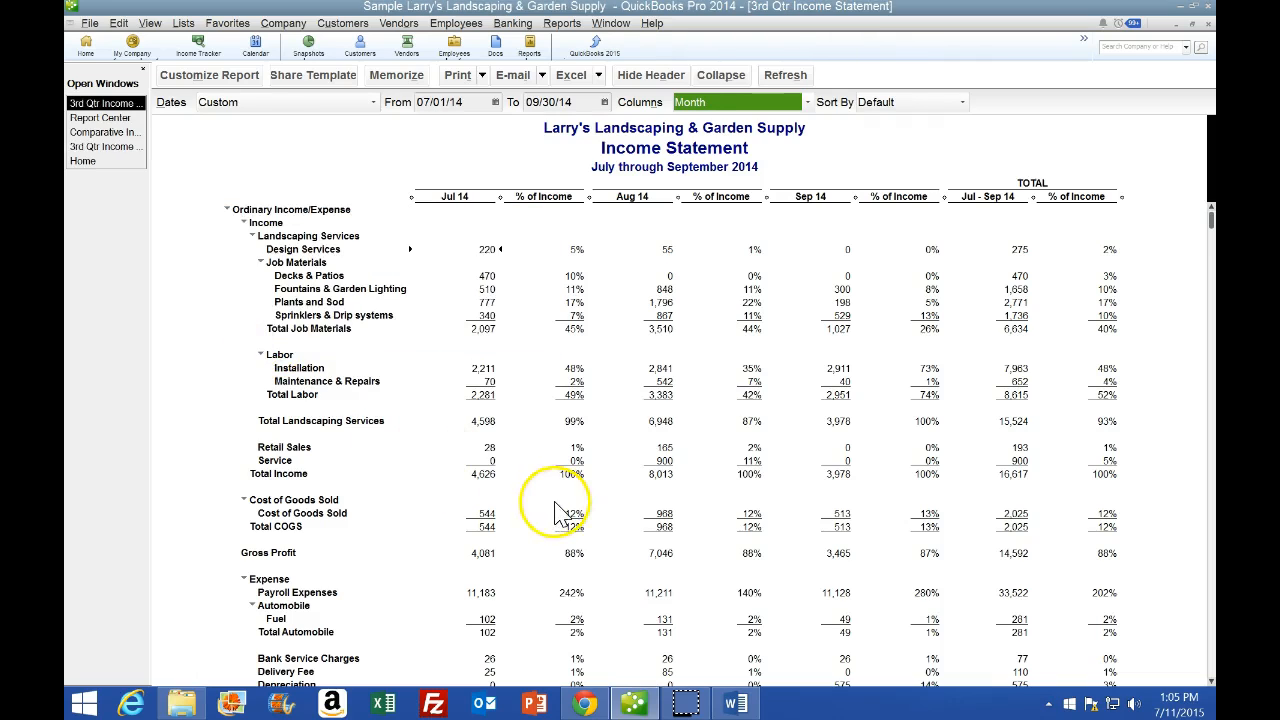
Read the Chrome textbook's instructions for previewing the modified income statement, through Figure 3.13 on page 54.
mouse_move(583, 705)
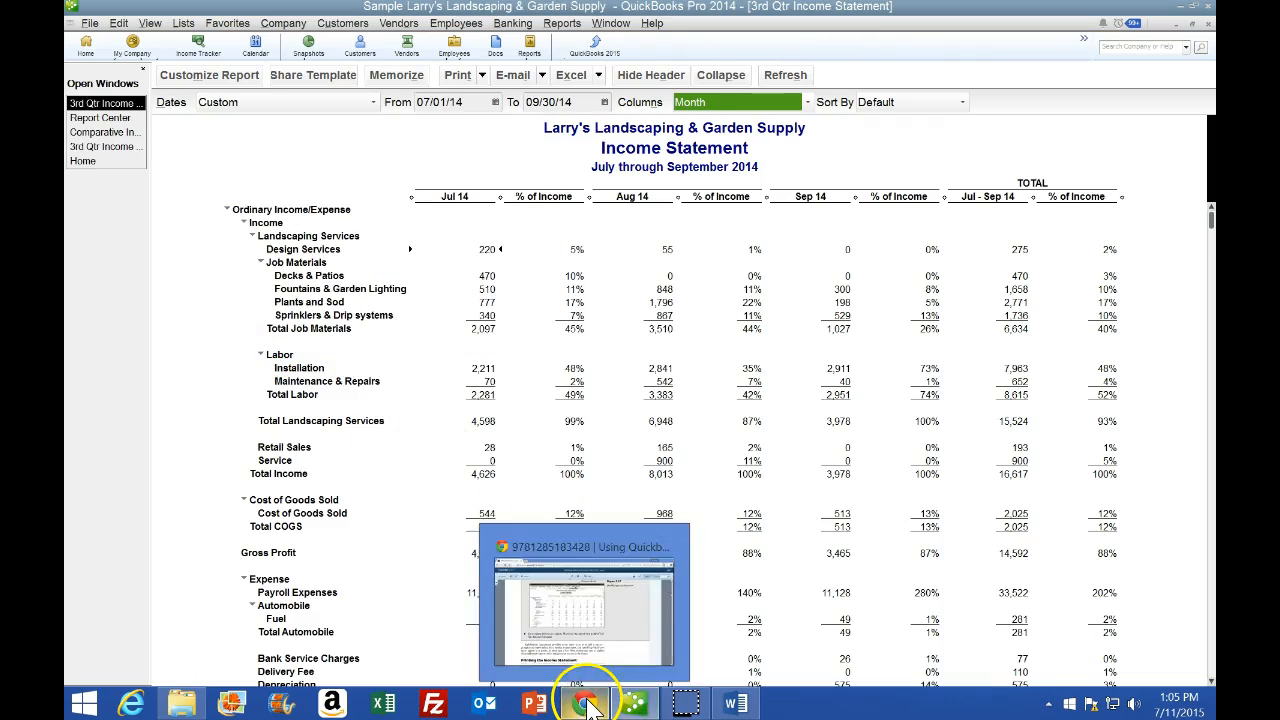
left_click(567, 592)
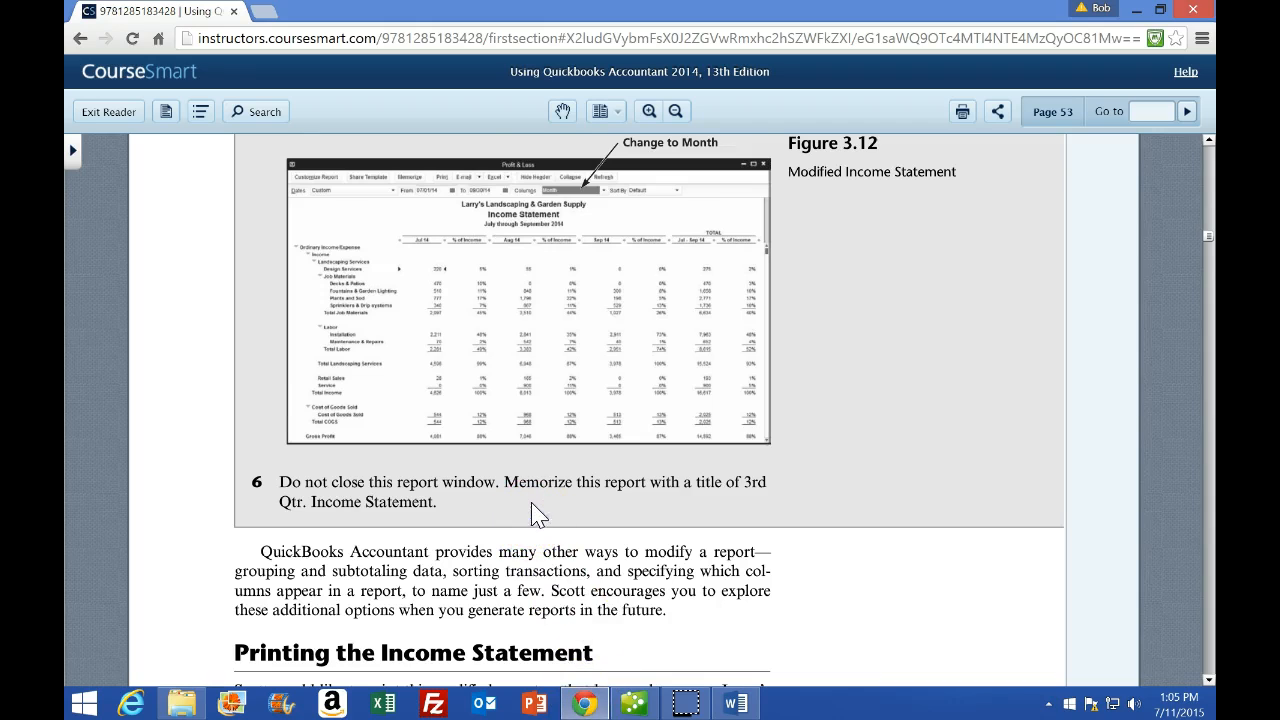
scroll(535, 512, "down", 3)
scroll(535, 505, "down", 2)
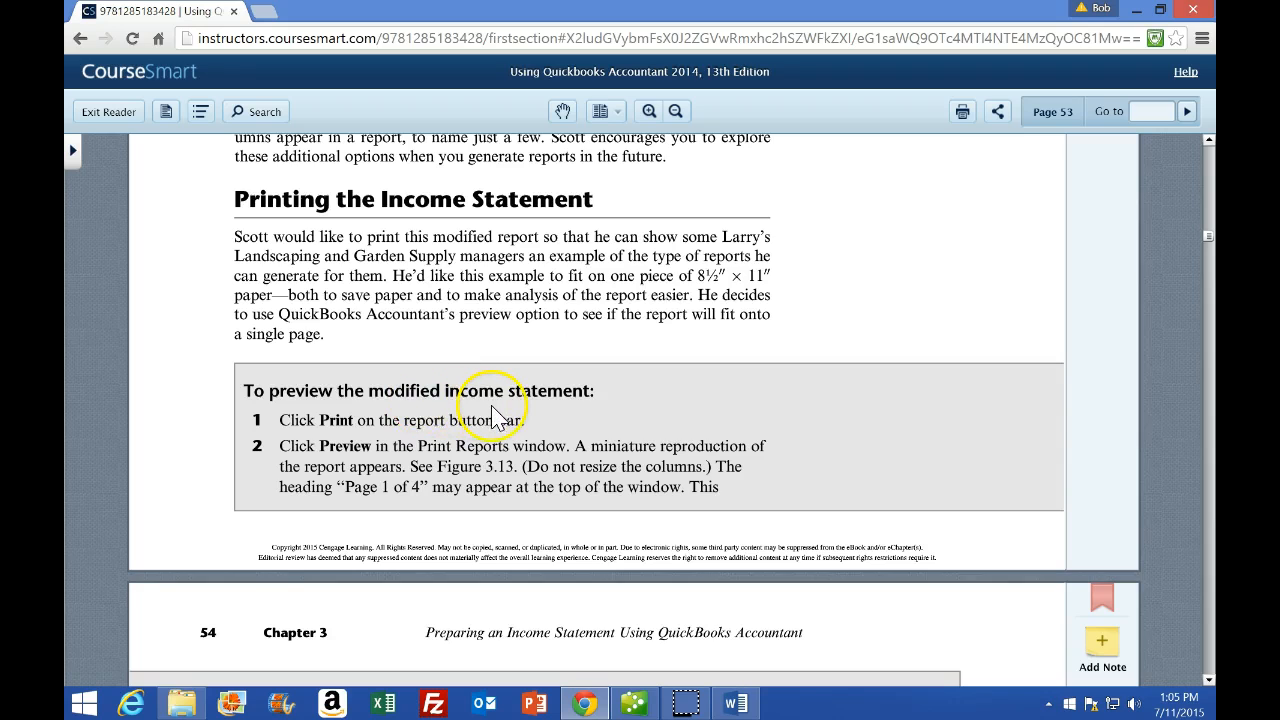
scroll(493, 415, "down", 1)
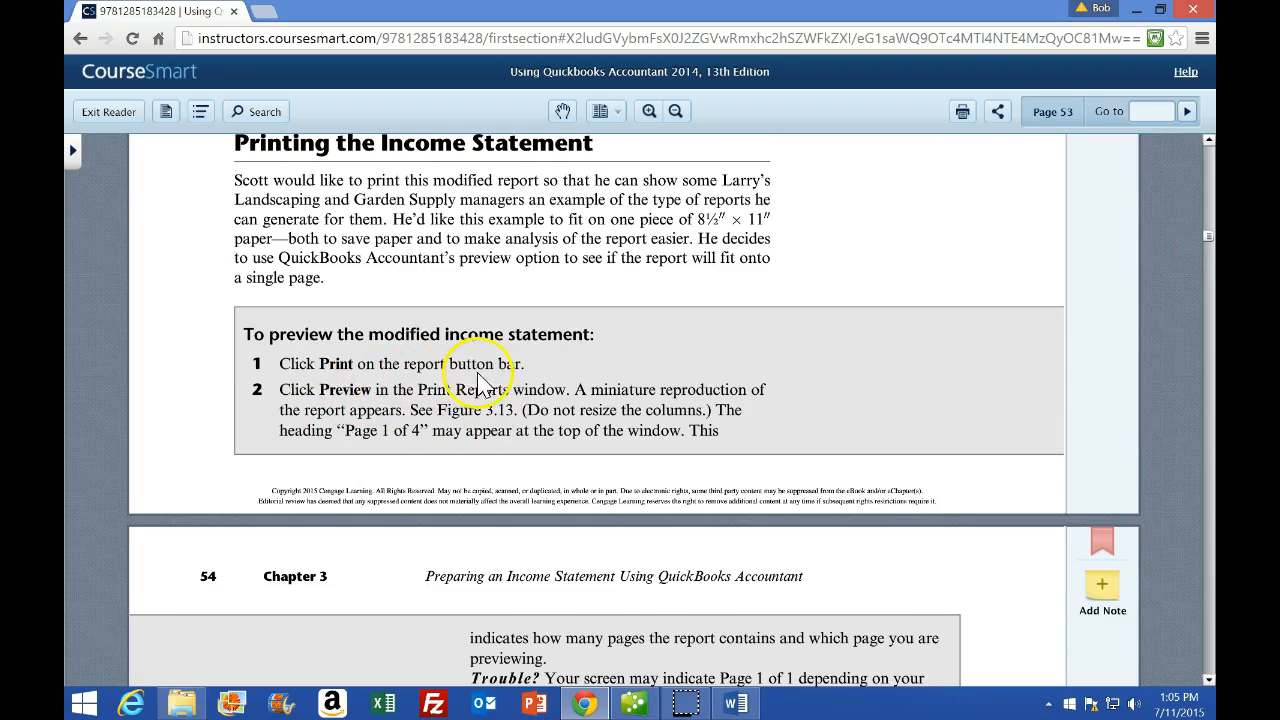
scroll(490, 390, "down", 1)
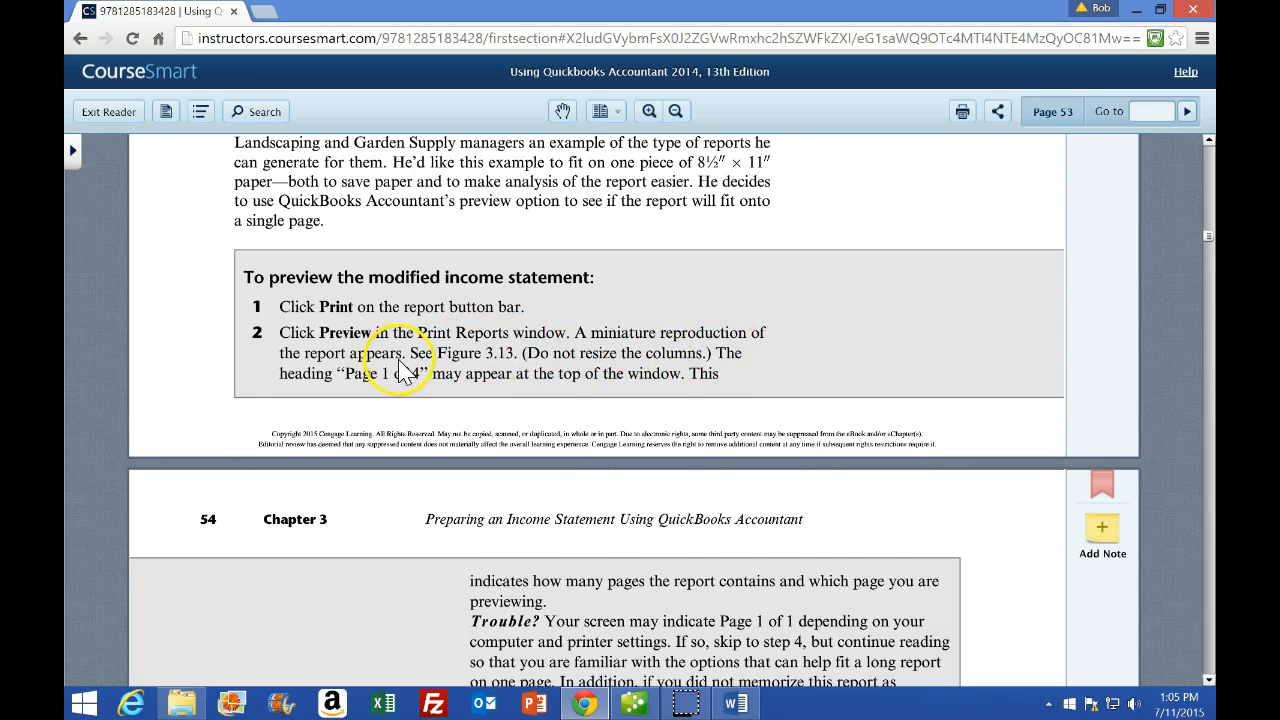
scroll(380, 372, "down", 5)
scroll(450, 455, "down", 1)
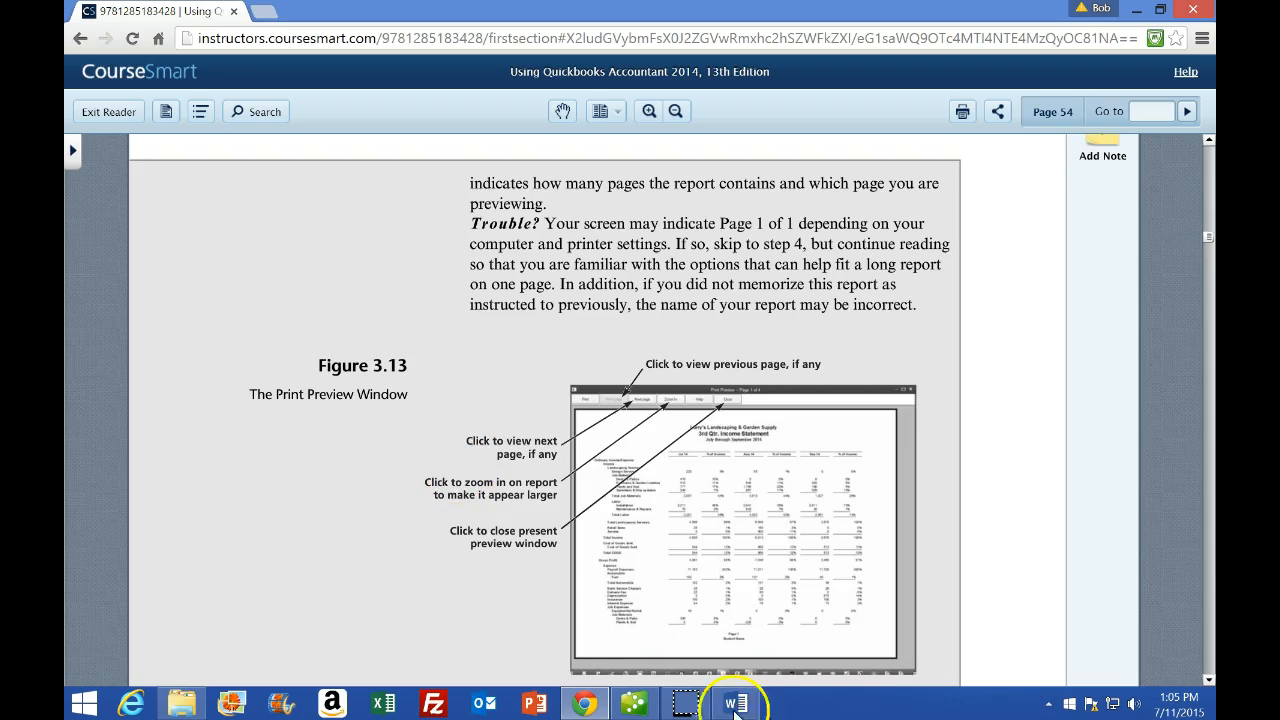
Open the print preview of the 3rd Qtr Income Statement report in QuickBooks.
left_click(634, 705)
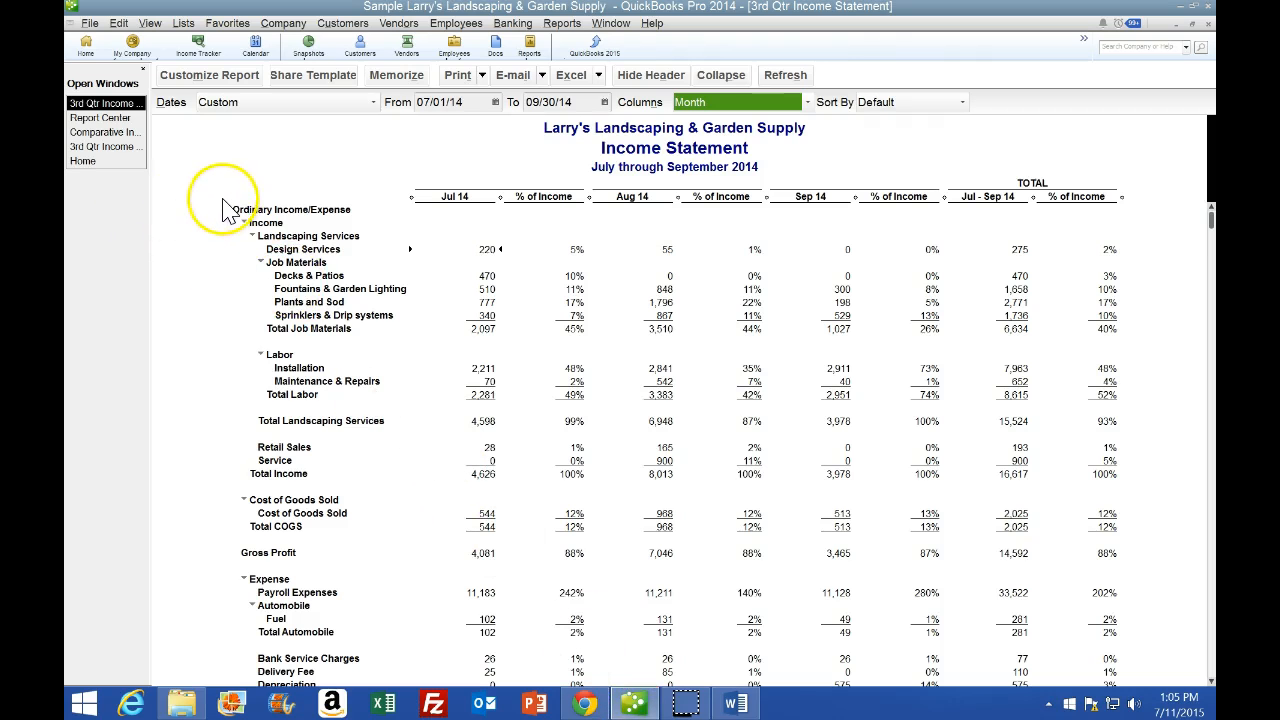
left_click(90, 24)
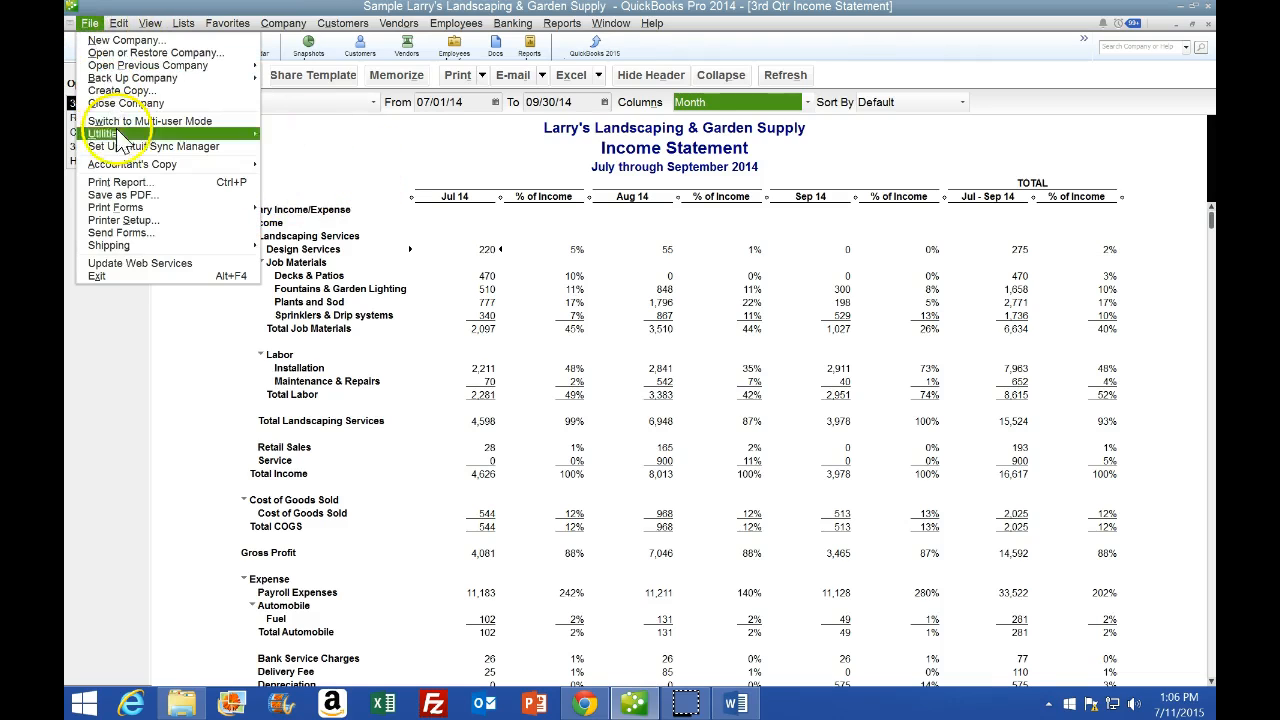
left_click(120, 182)
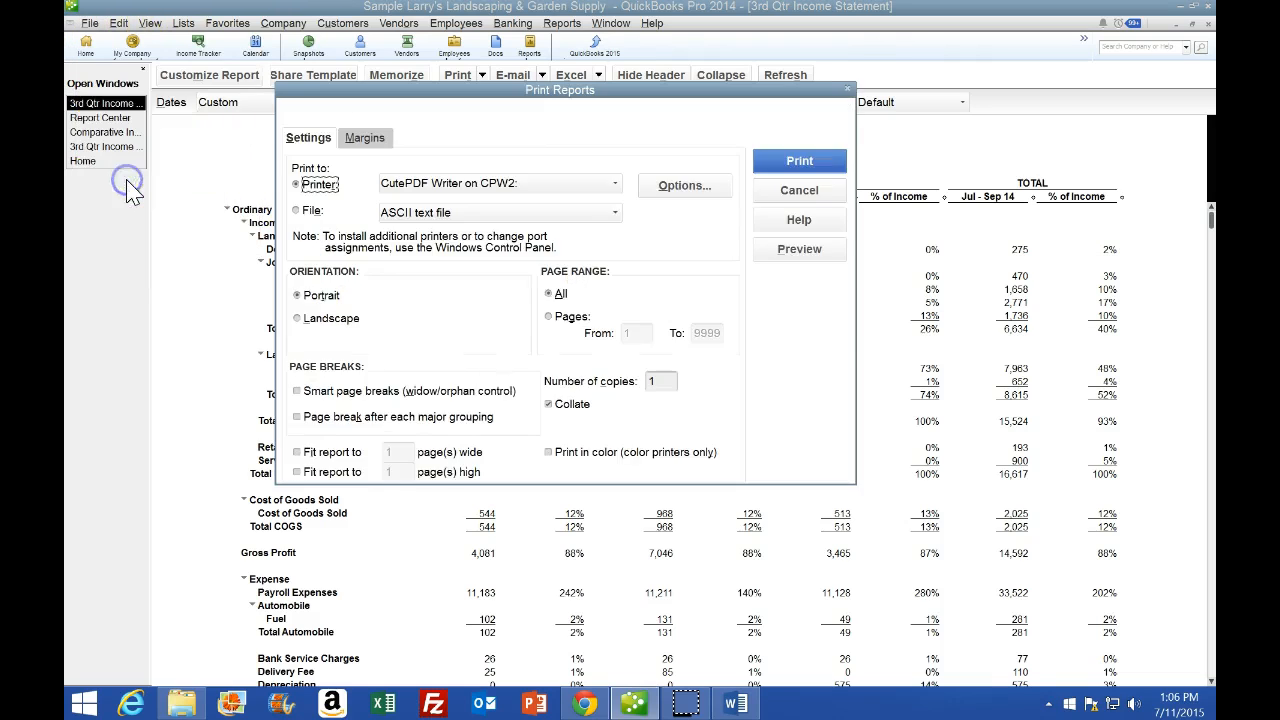
left_click(790, 252)
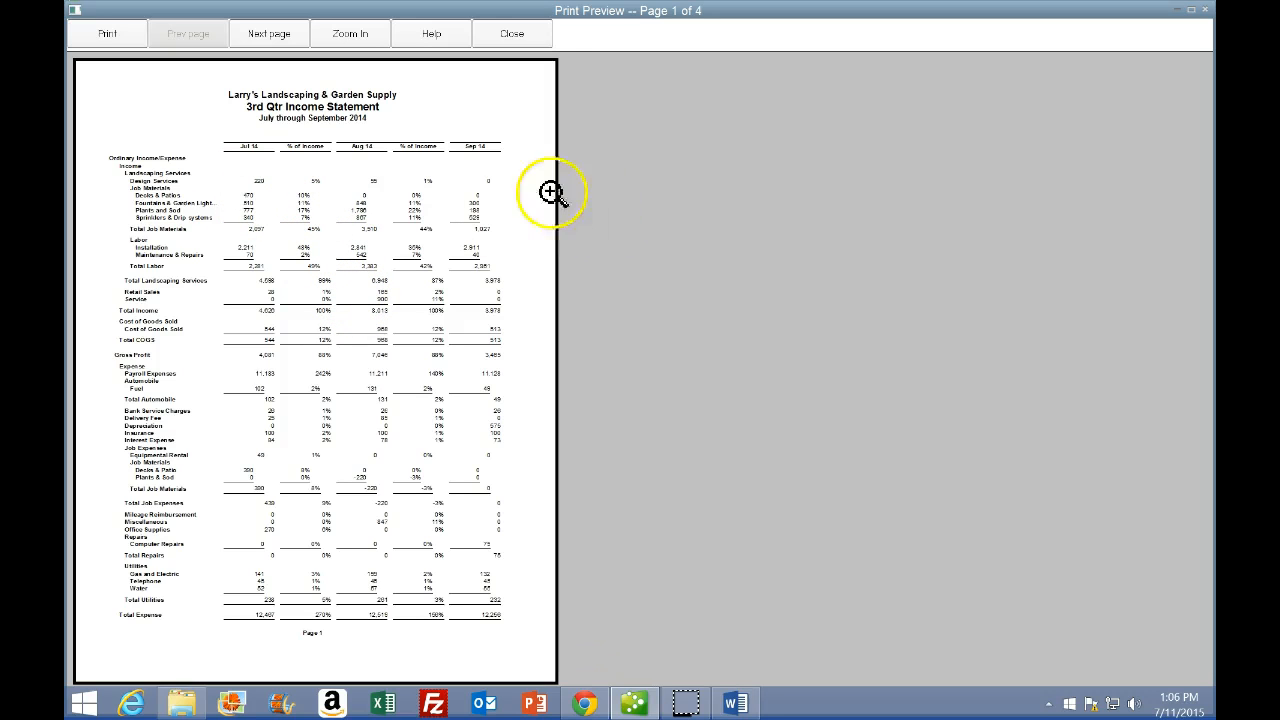
Page through the print preview of the 3rd Qtr Income Statement, going back to page 1 and then on to page 3.
left_click(272, 40)
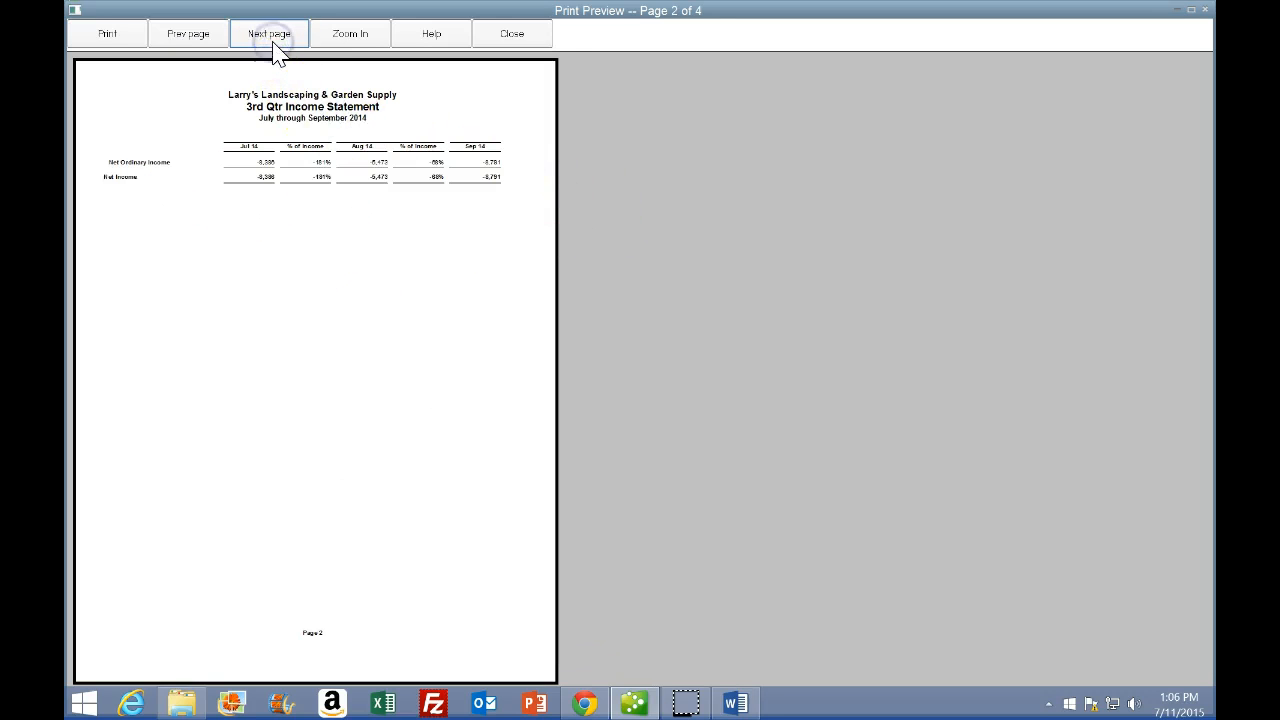
left_click(272, 42)
left_click(215, 45)
left_click(205, 42)
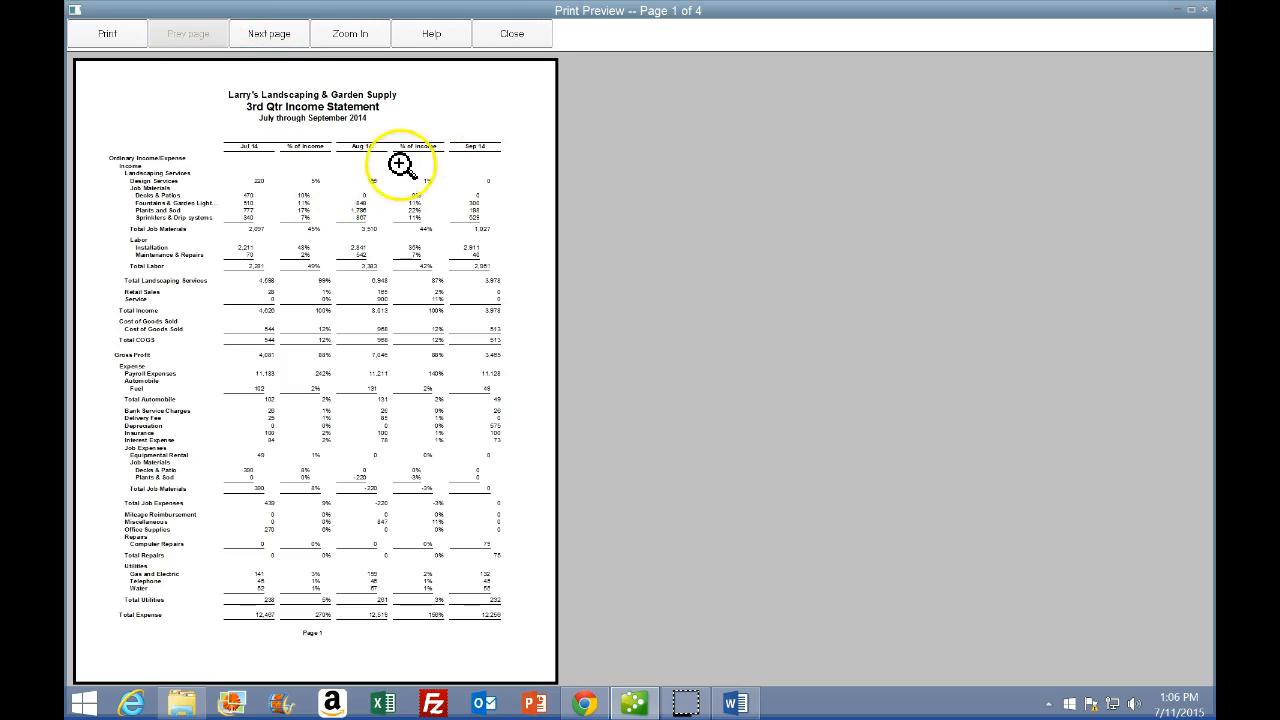
left_click(284, 42)
left_click(286, 46)
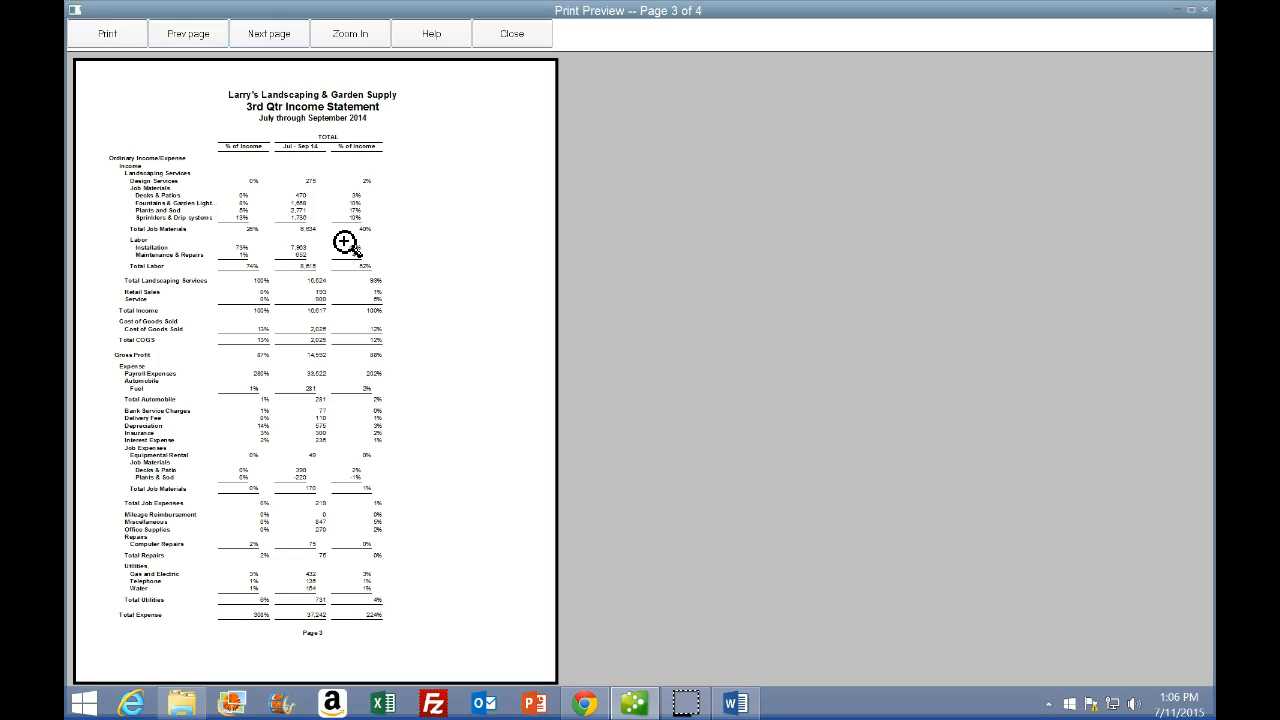
Read the Chrome textbook's Figure 3.13 and steps 3 and 4 on paging through and closing the preview.
left_click(588, 705)
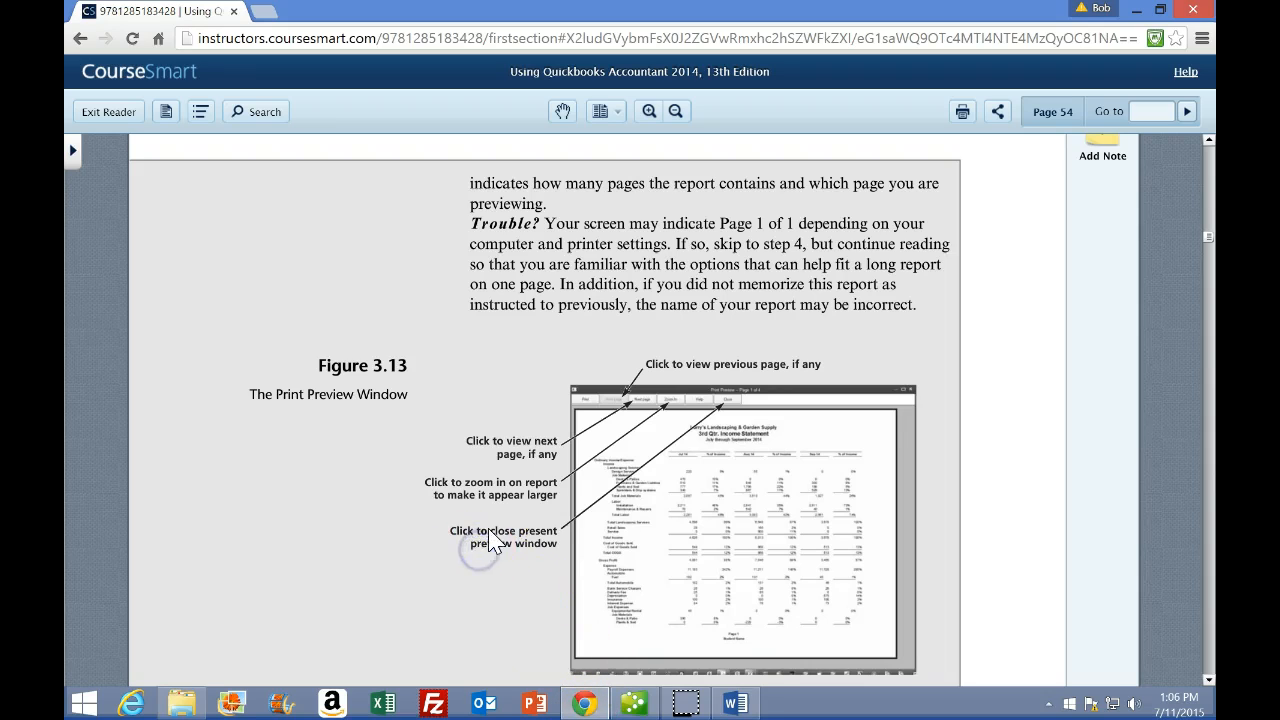
scroll(484, 540, "down", 3)
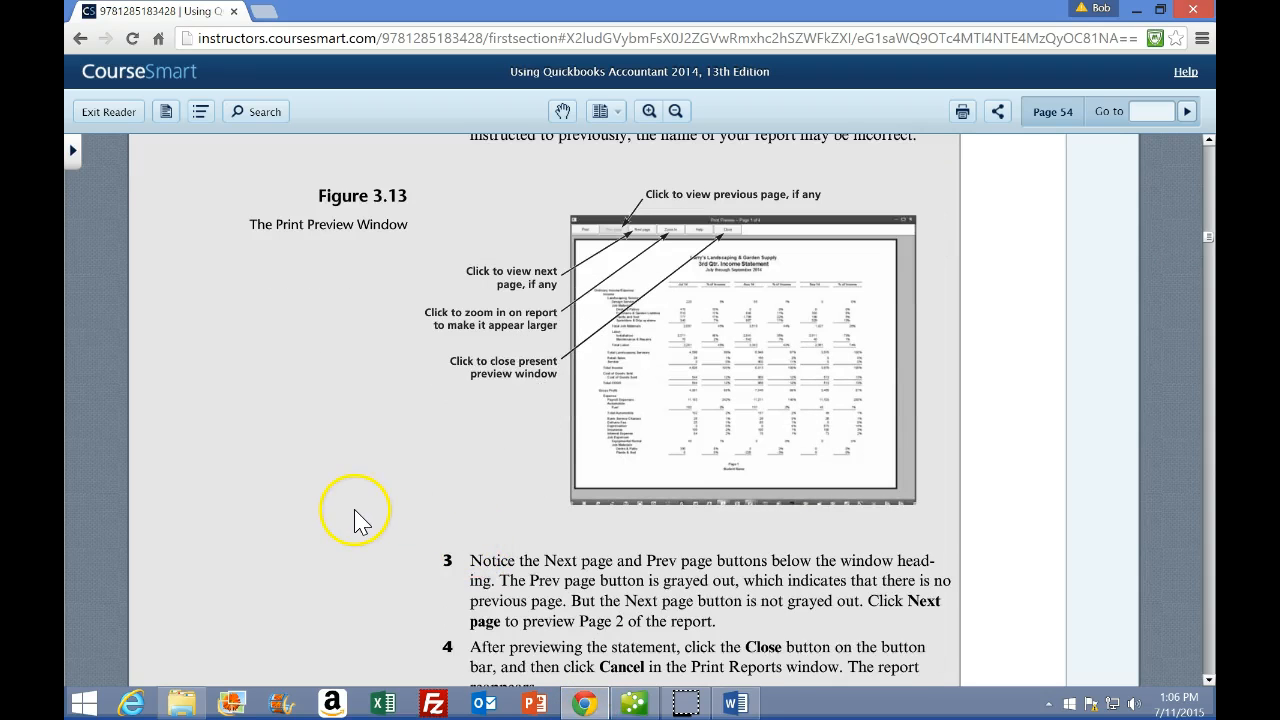
scroll(360, 515, "up", 5)
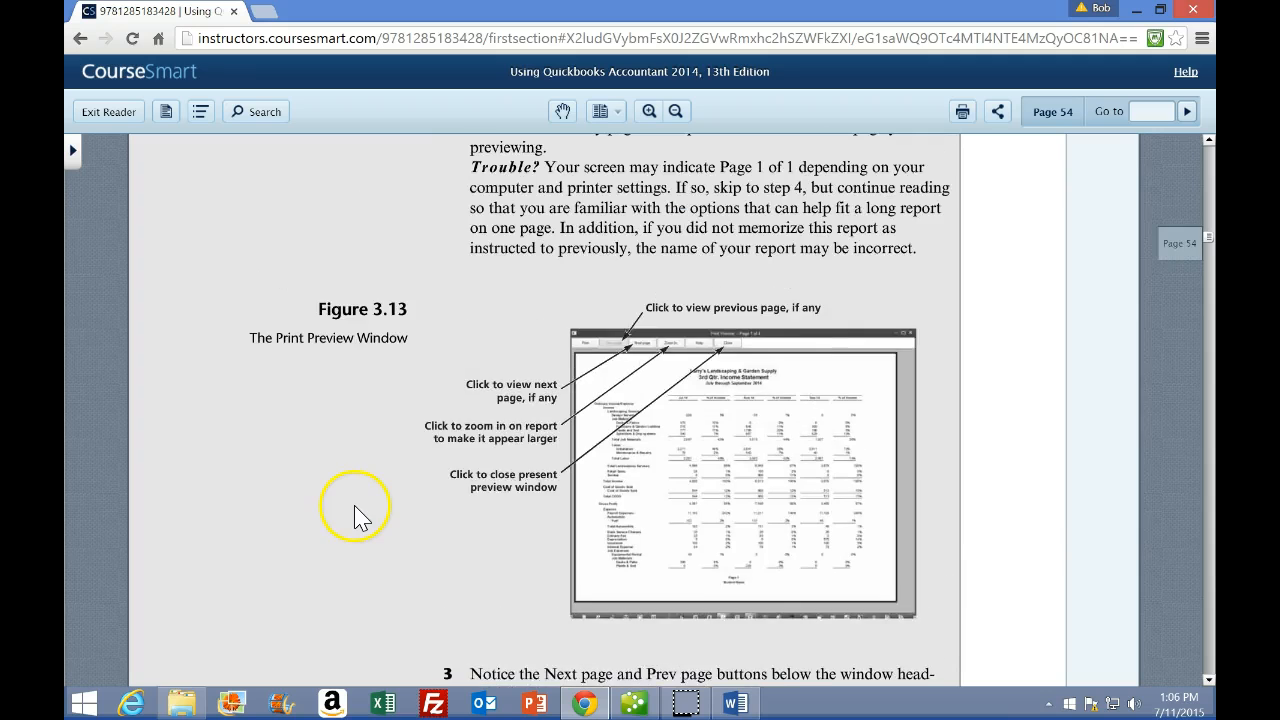
scroll(360, 512, "up", 1)
scroll(360, 510, "down", 6)
scroll(355, 510, "down", 2)
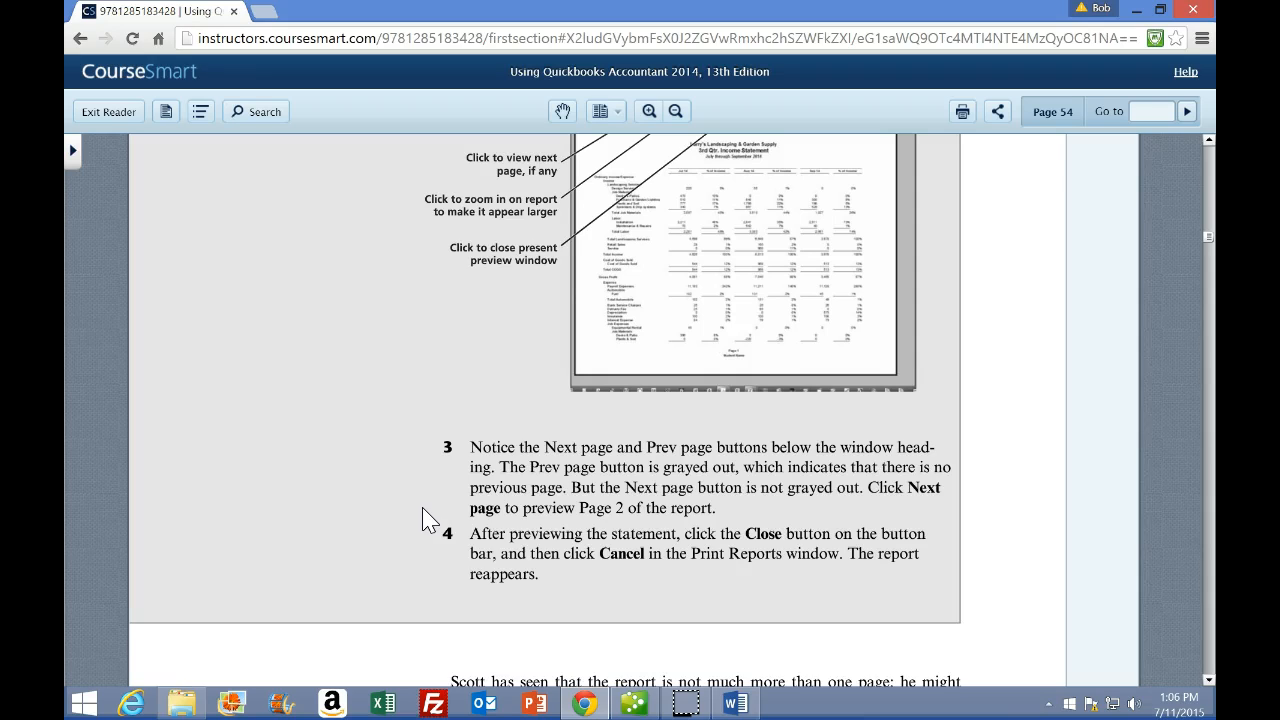
scroll(422, 518, "up", 2)
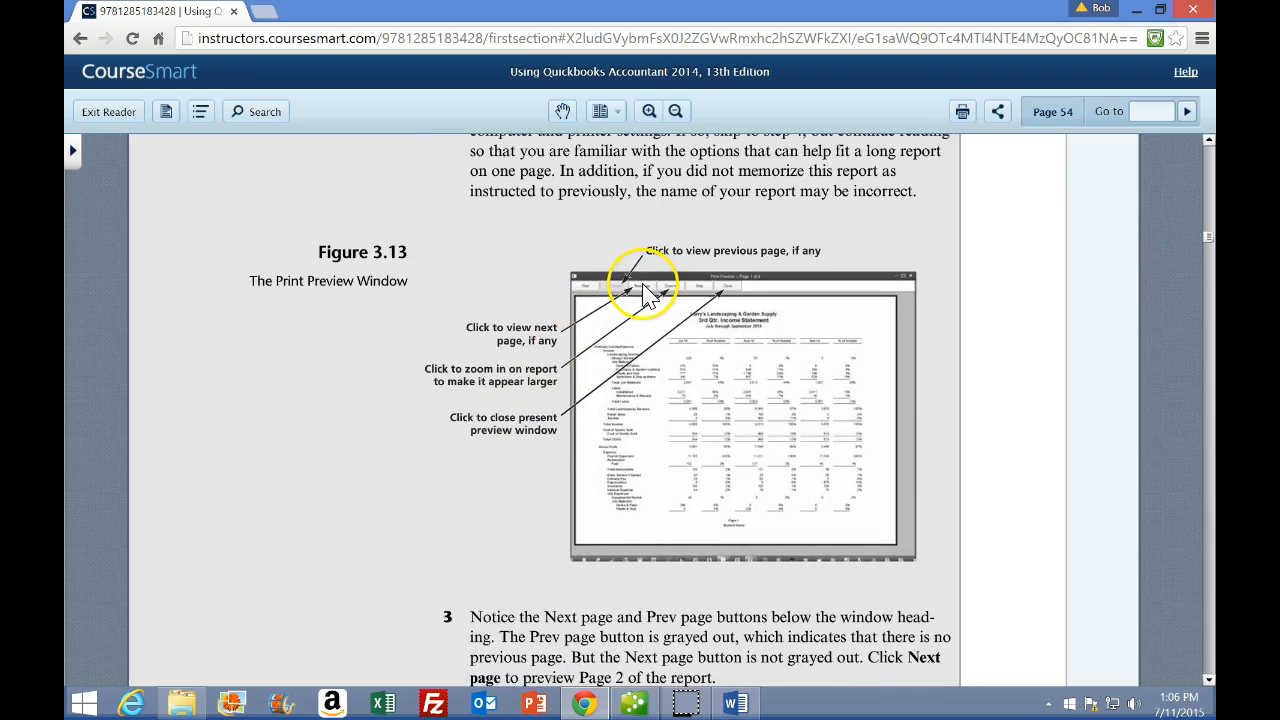
scroll(400, 530, "down", 2)
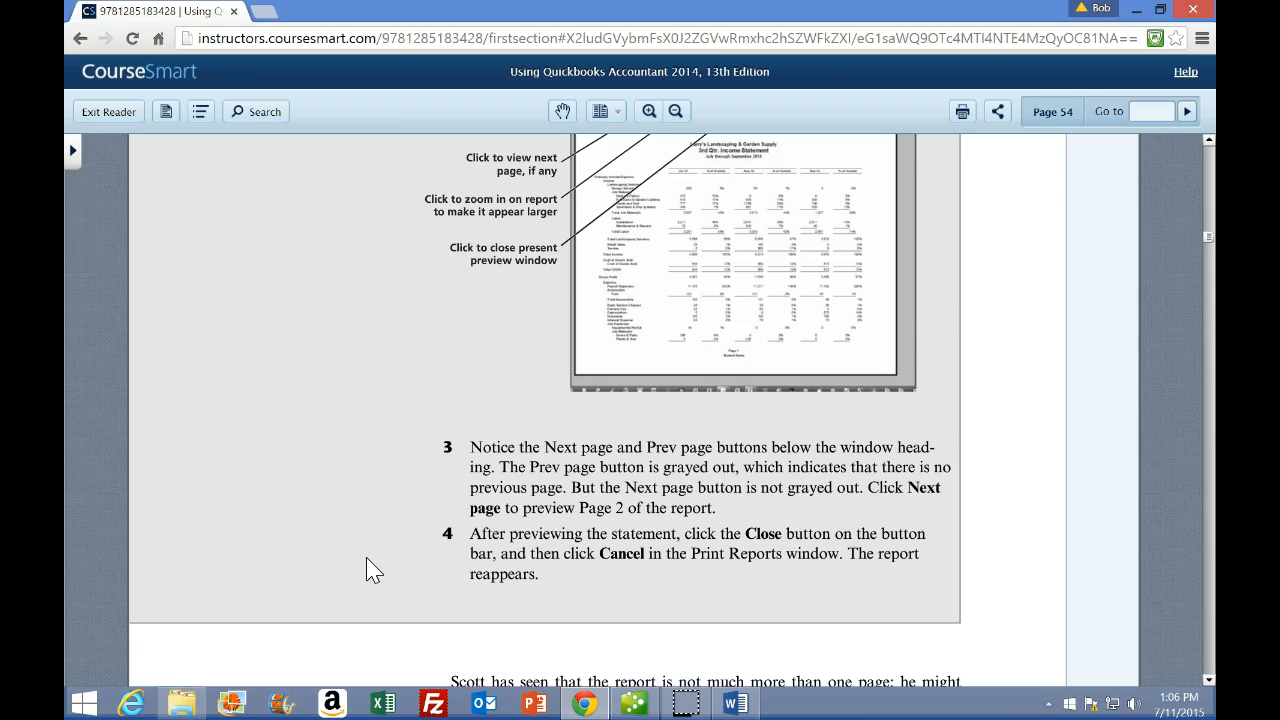
scroll(372, 569, "down", 2)
scroll(372, 570, "down", 1)
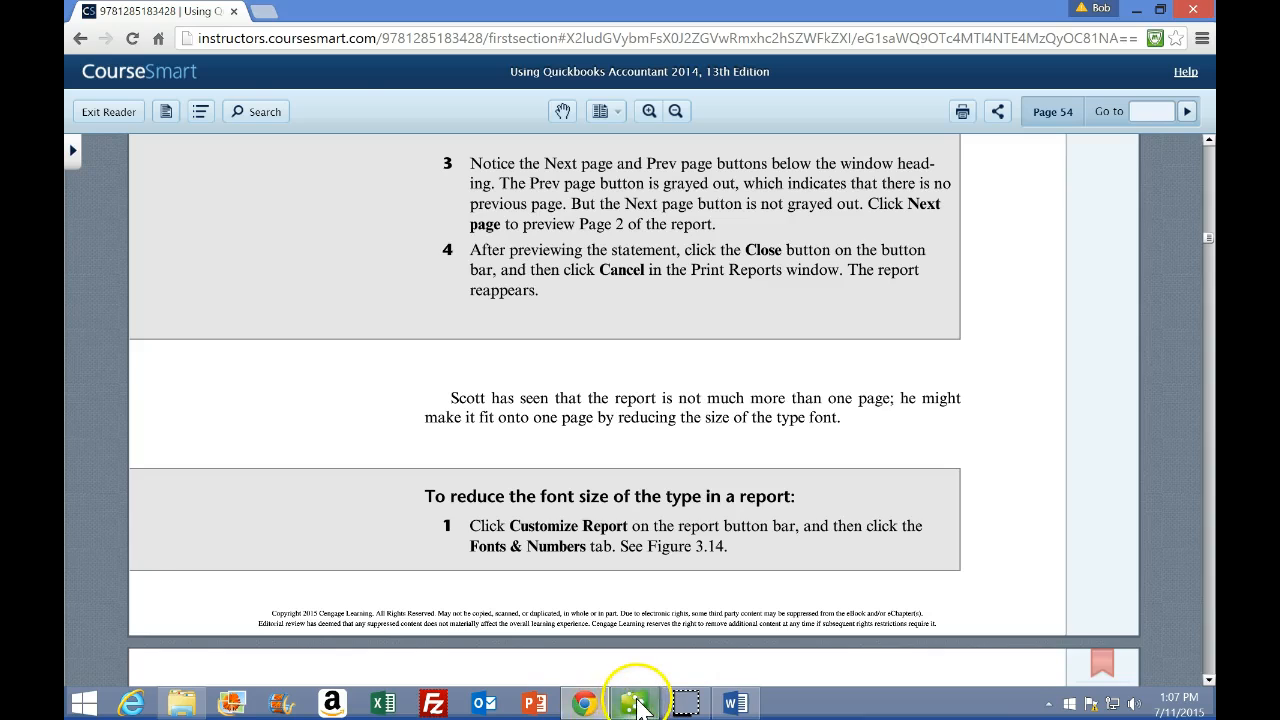
Close the print preview in QuickBooks and dismiss the Print Reports window without printing.
left_click(636, 705)
left_click(509, 32)
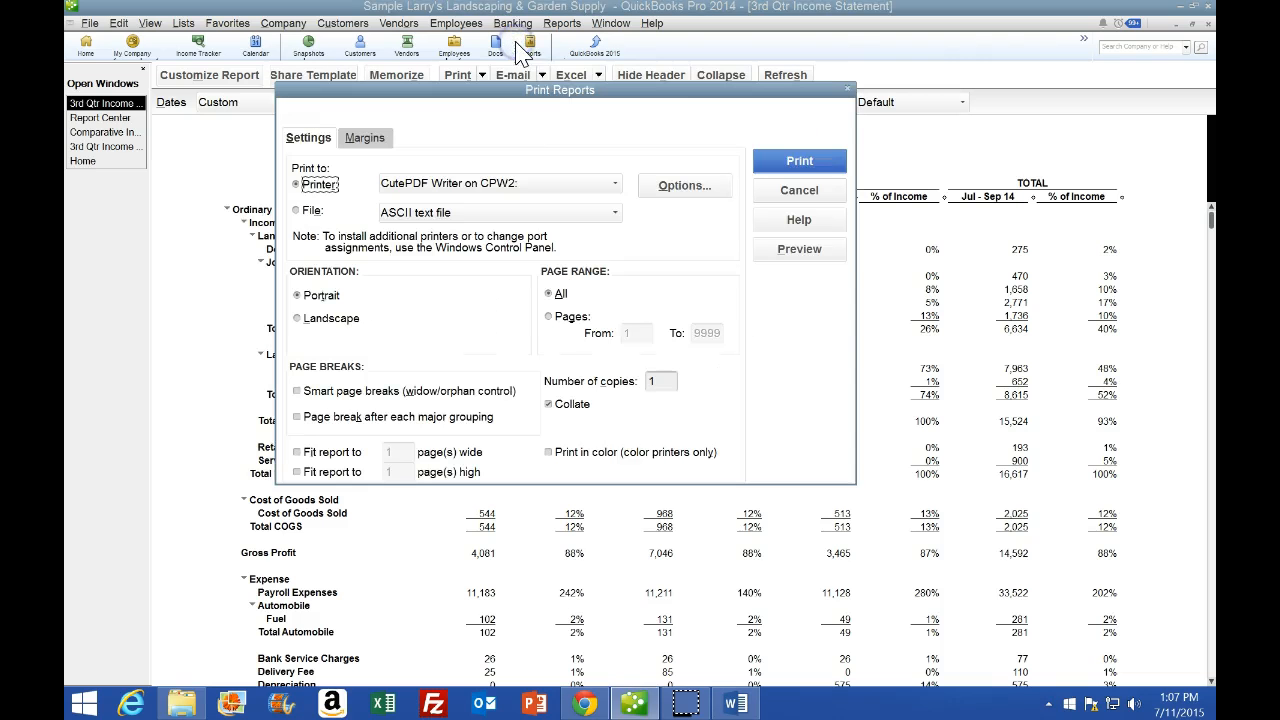
left_click(847, 90)
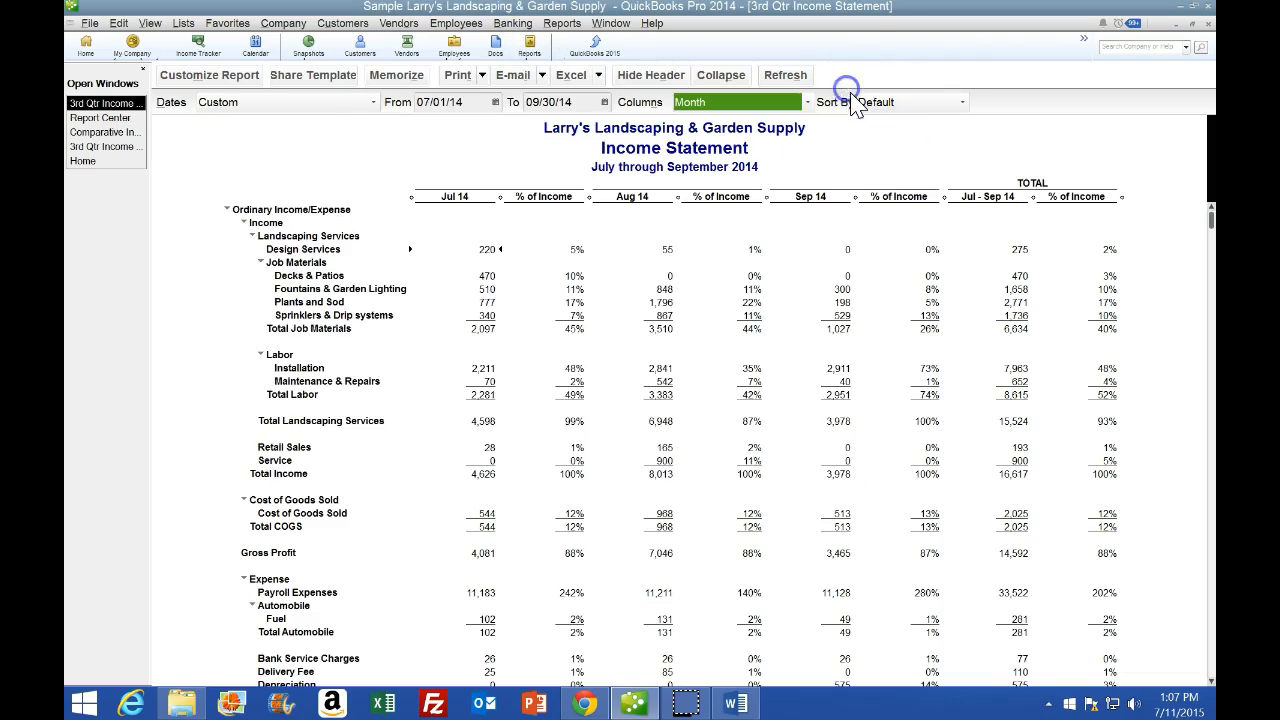
Read step 1 on reducing a report's font size in the Chrome textbook, and open the report's Fonts & Numbers customization in QuickBooks.
left_click(588, 705)
scroll(462, 556, "down", 1)
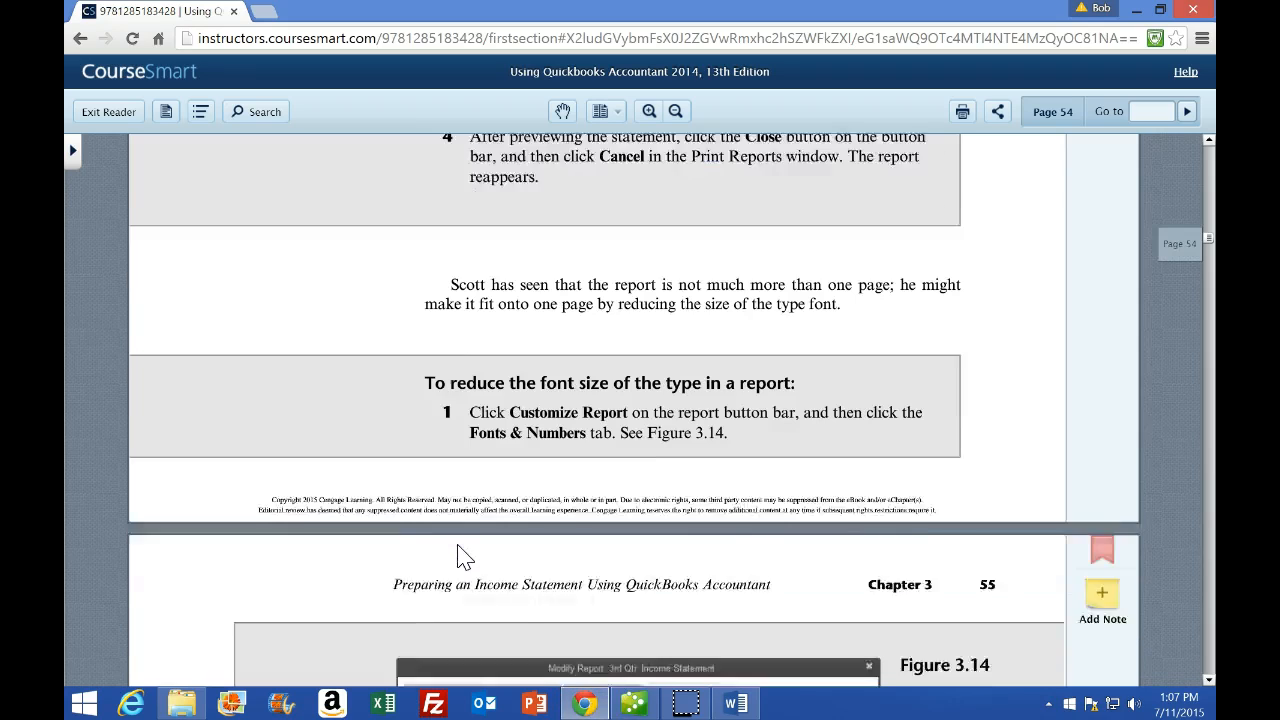
scroll(462, 556, "down", 1)
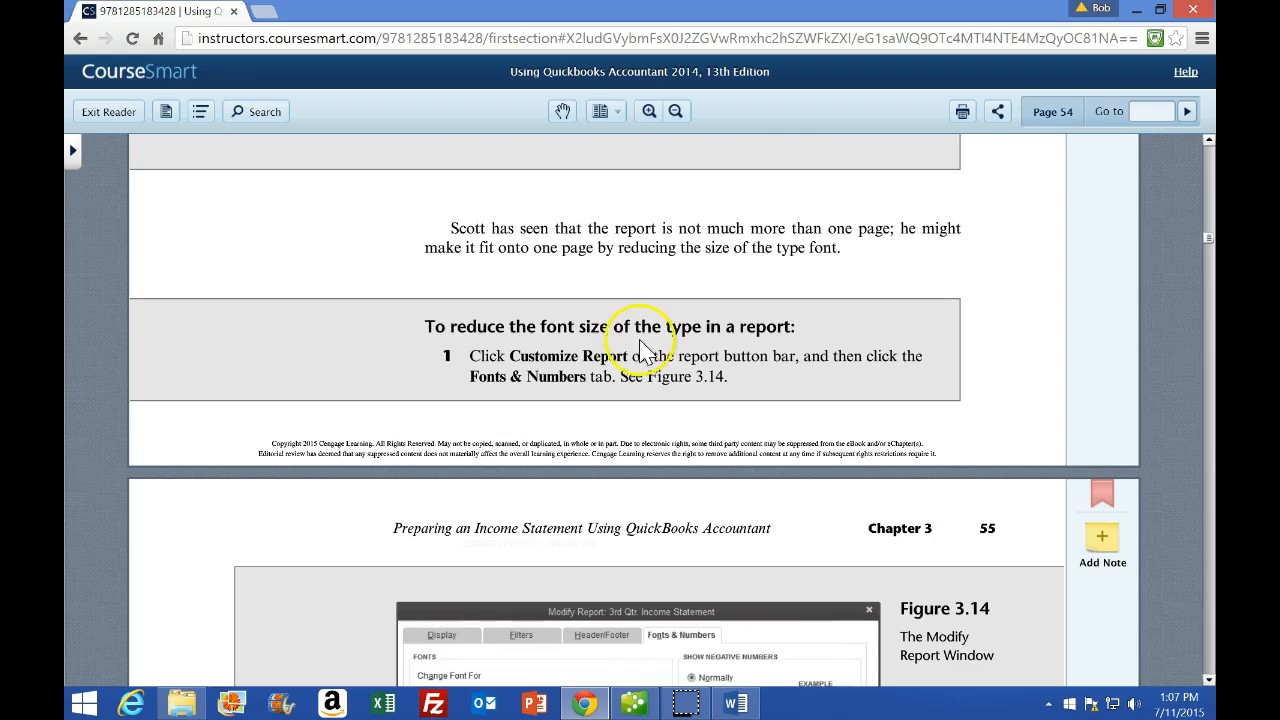
scroll(634, 331, "down", 1)
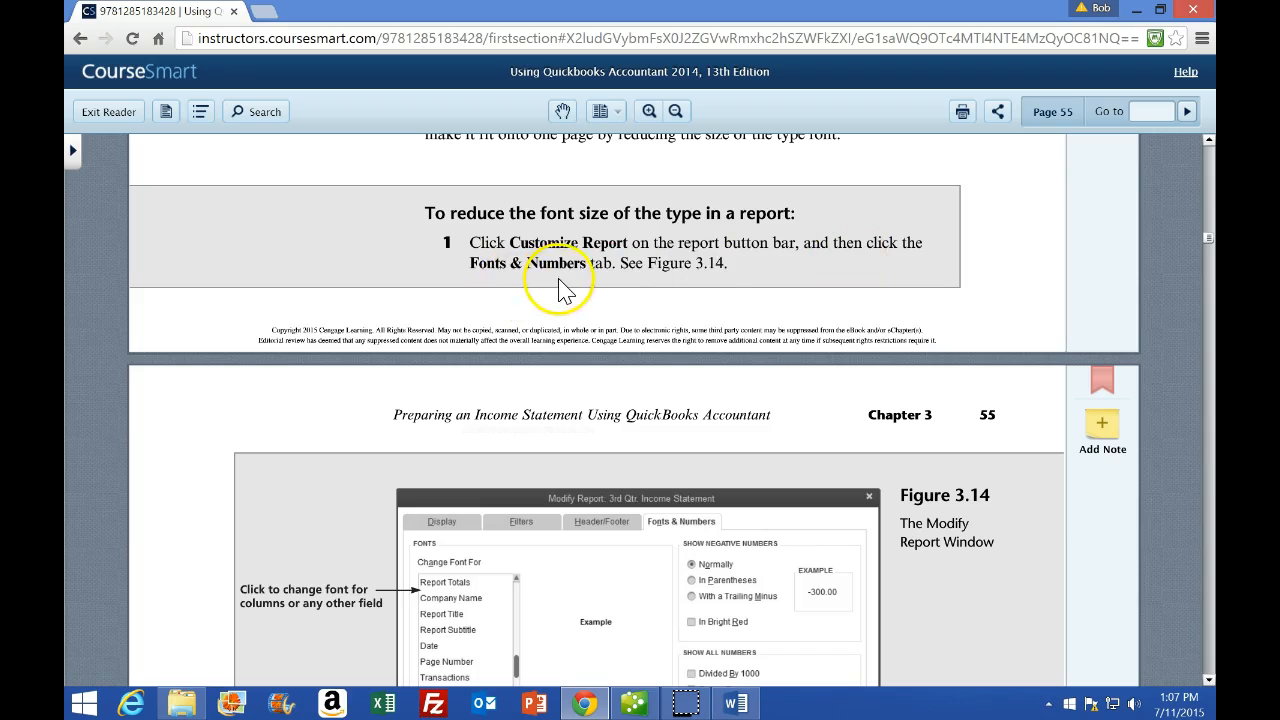
left_click(650, 703)
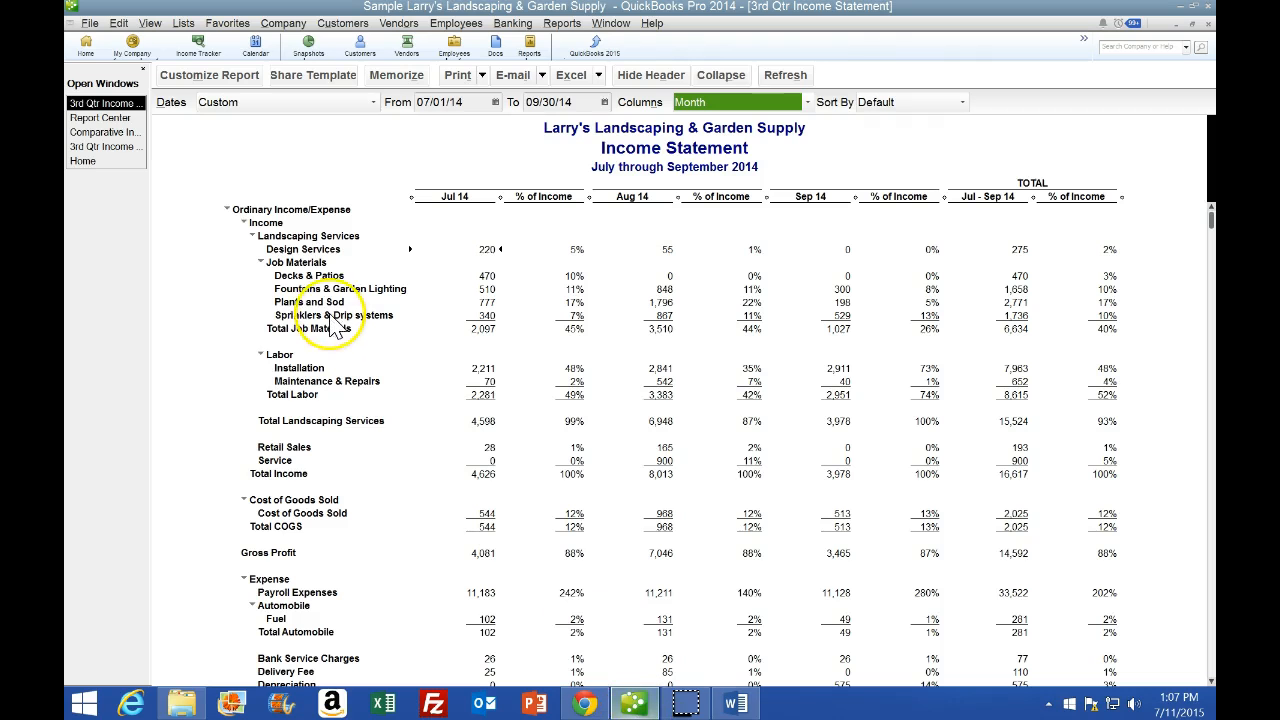
left_click(210, 78)
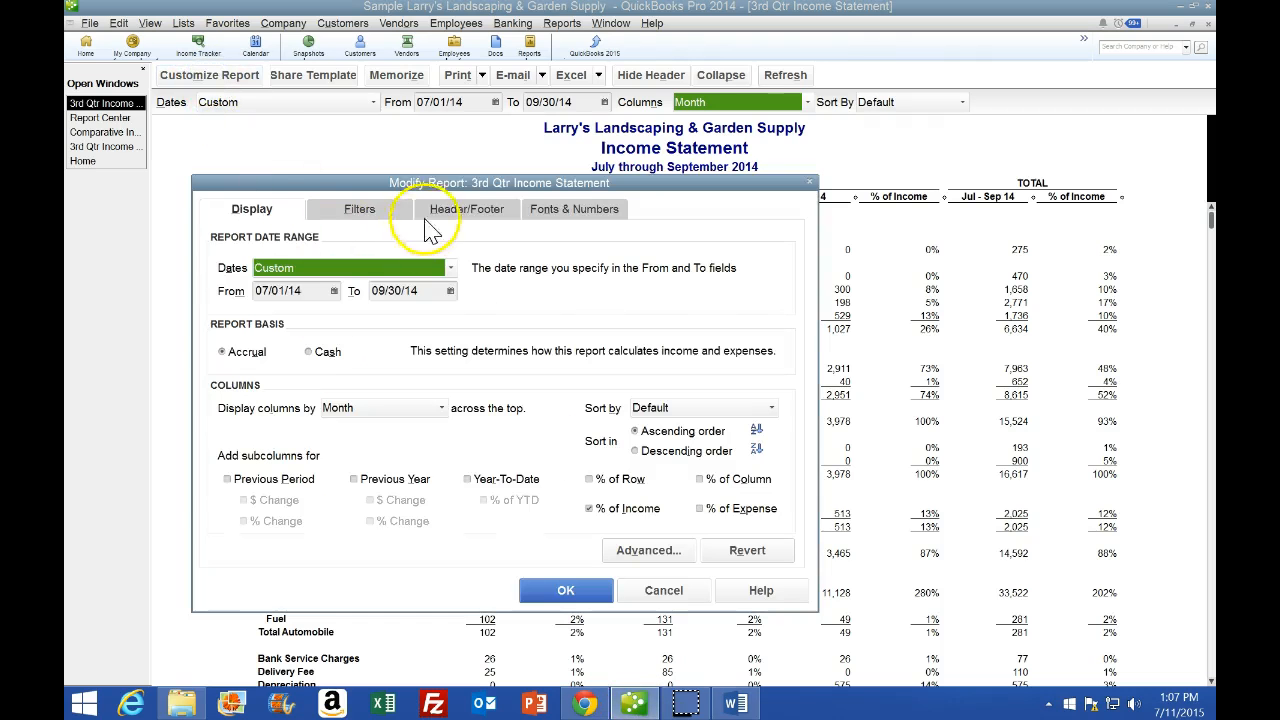
left_click(568, 206)
Read steps 2 and 3 on page 55 of the Chrome textbook, and open the Column Labels font settings in QuickBooks.
left_click(585, 704)
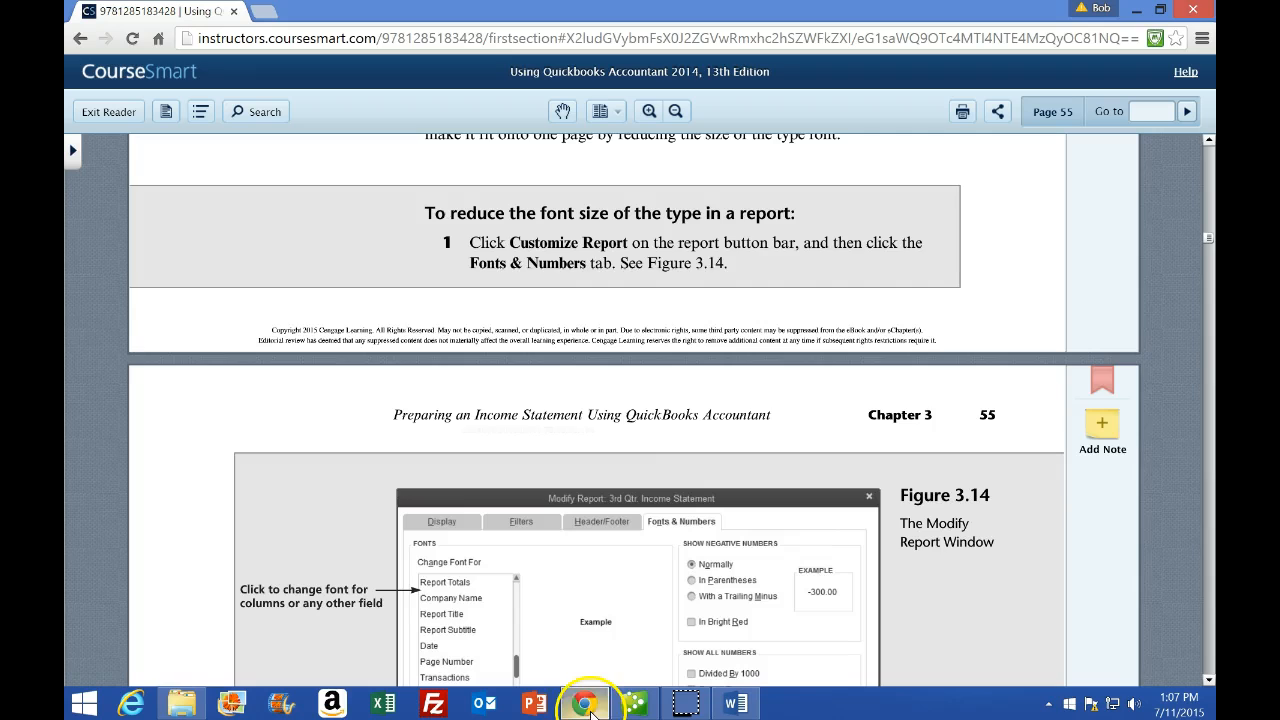
scroll(555, 560, "down", 2)
scroll(556, 546, "down", 2)
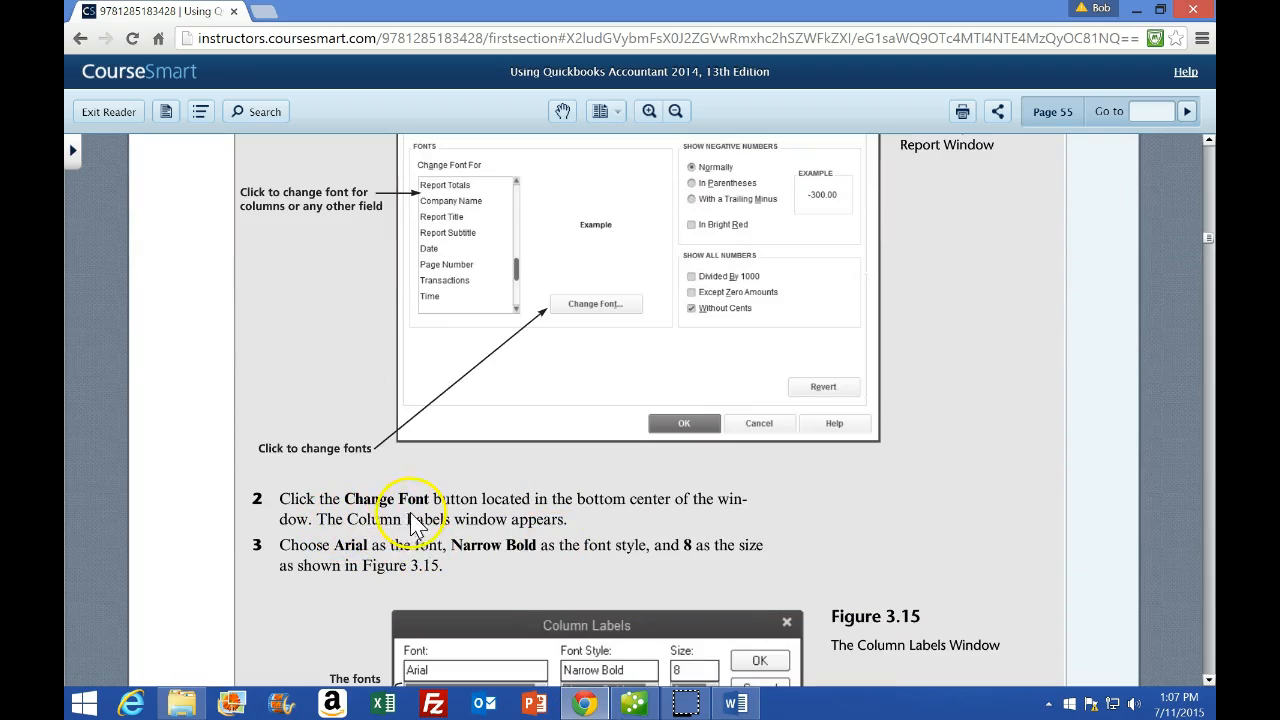
scroll(423, 523, "down", 1)
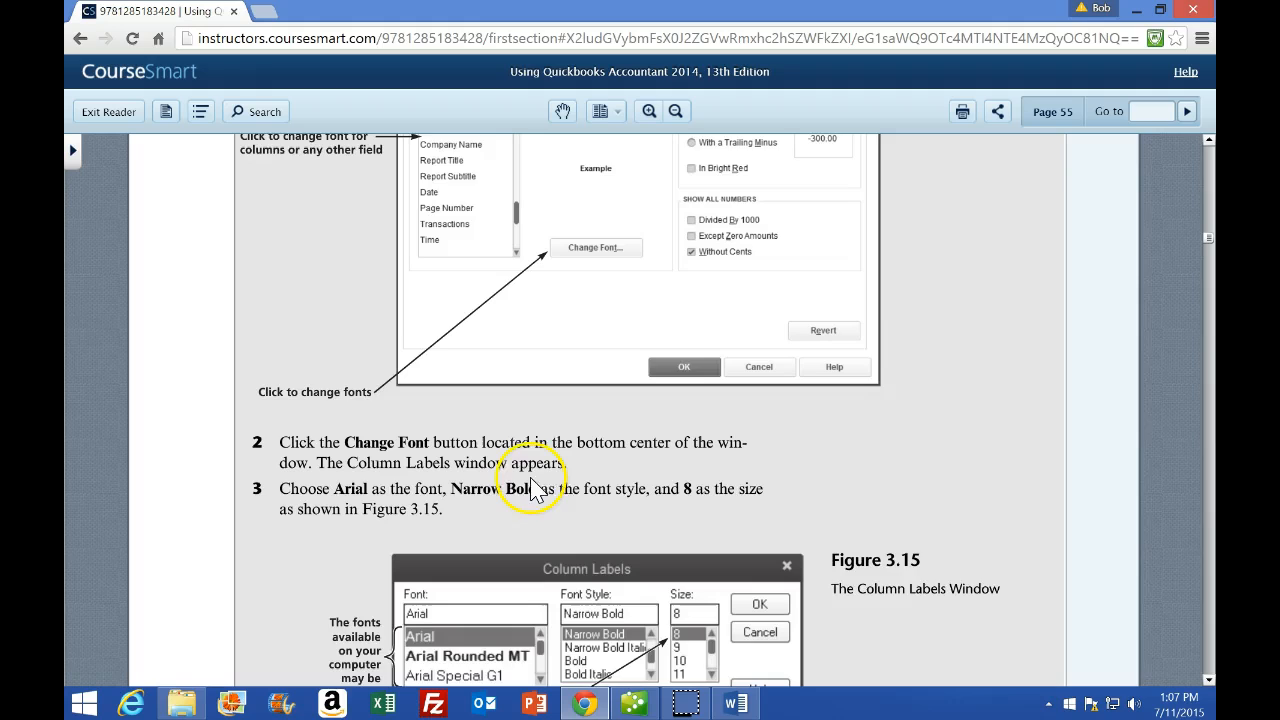
scroll(548, 490, "down", 1)
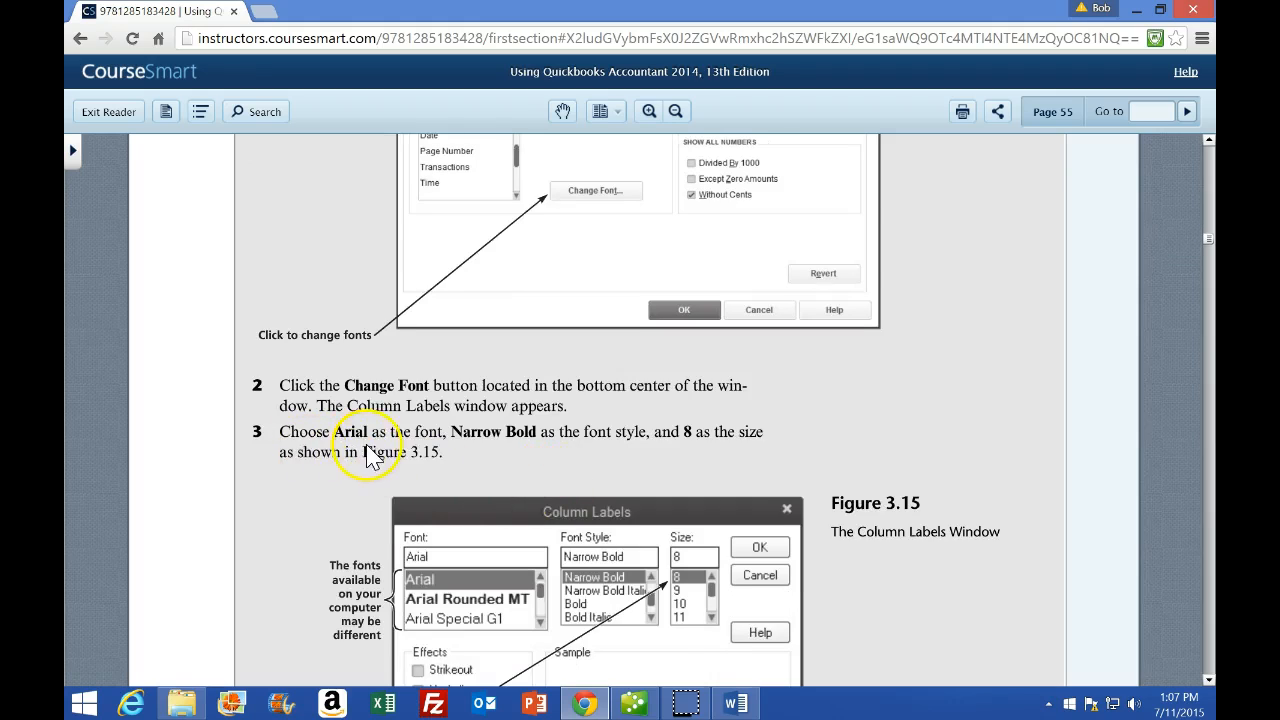
left_click(636, 702)
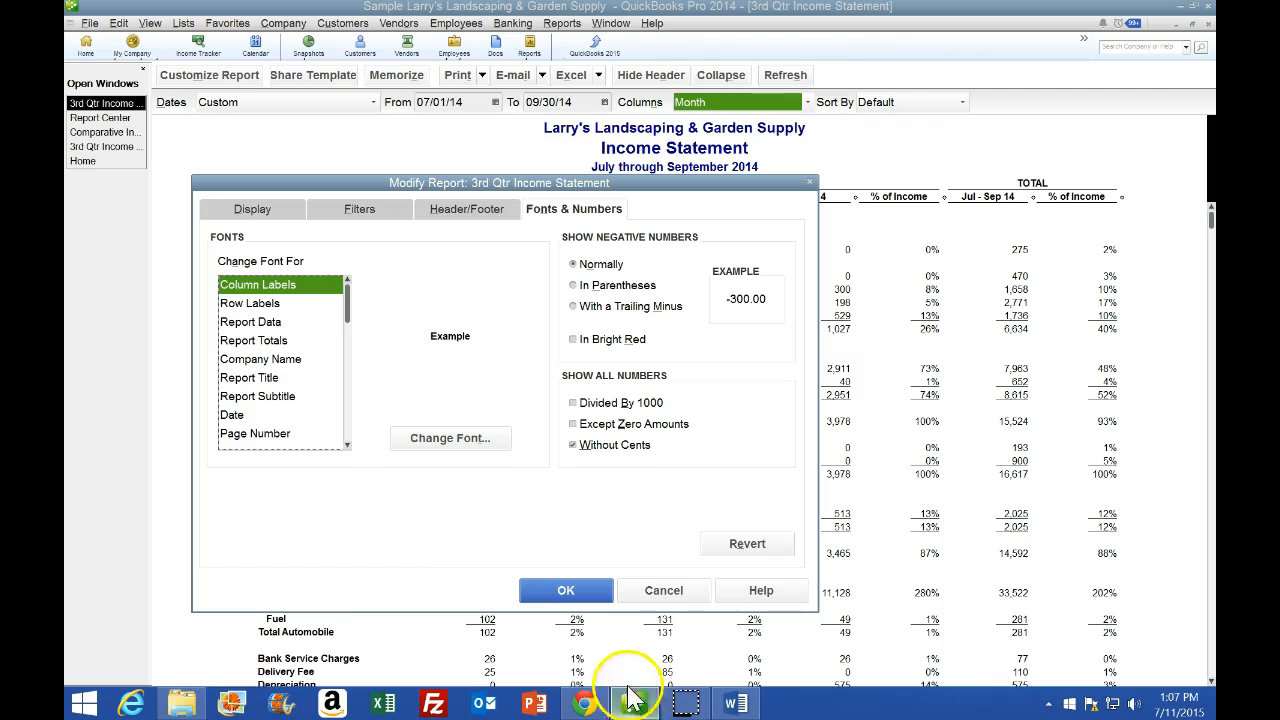
left_click(460, 438)
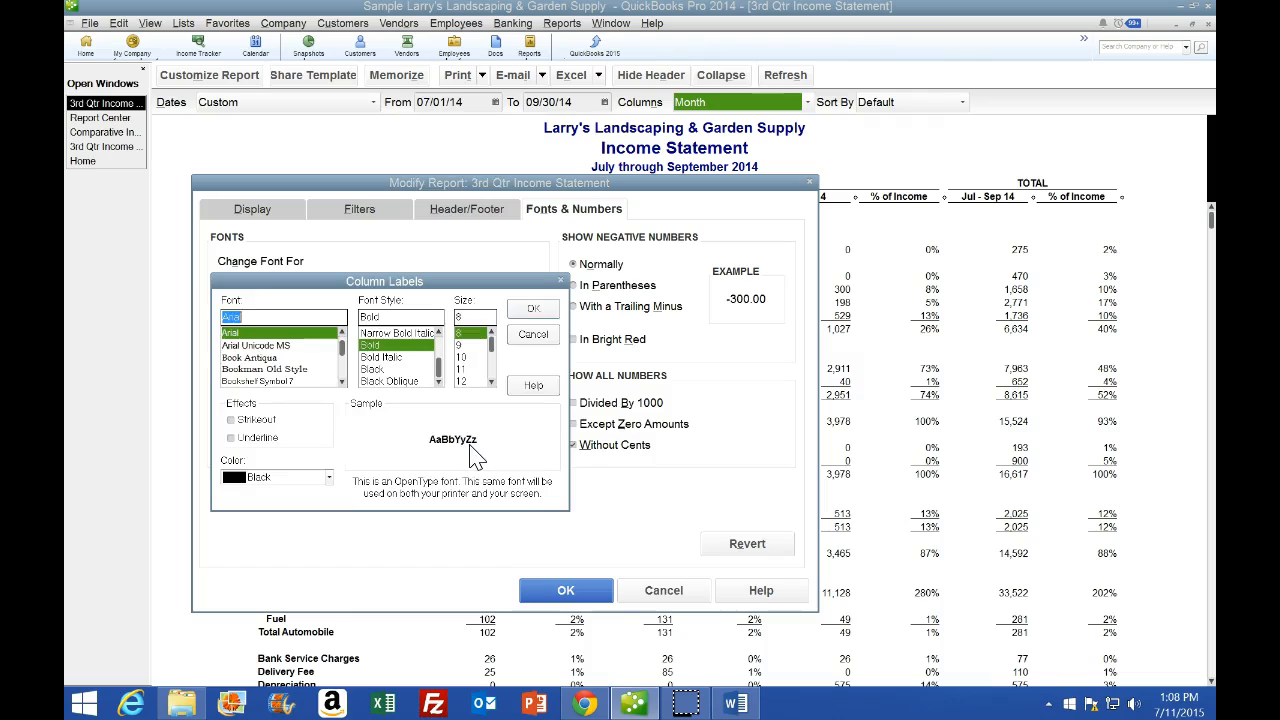
Check the font choices in the Chrome textbook's step 3, and set the column labels' font style to Narrow Bold Italic in QuickBooks.
left_click(585, 704)
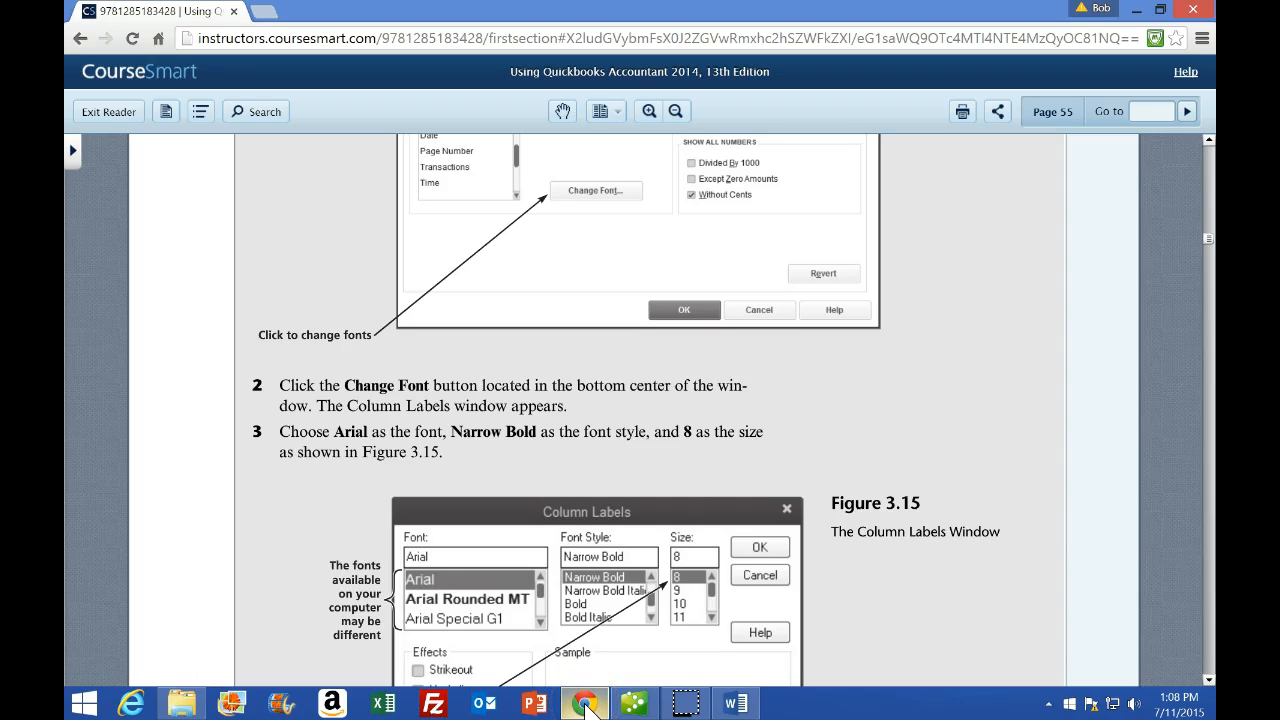
left_click(585, 704)
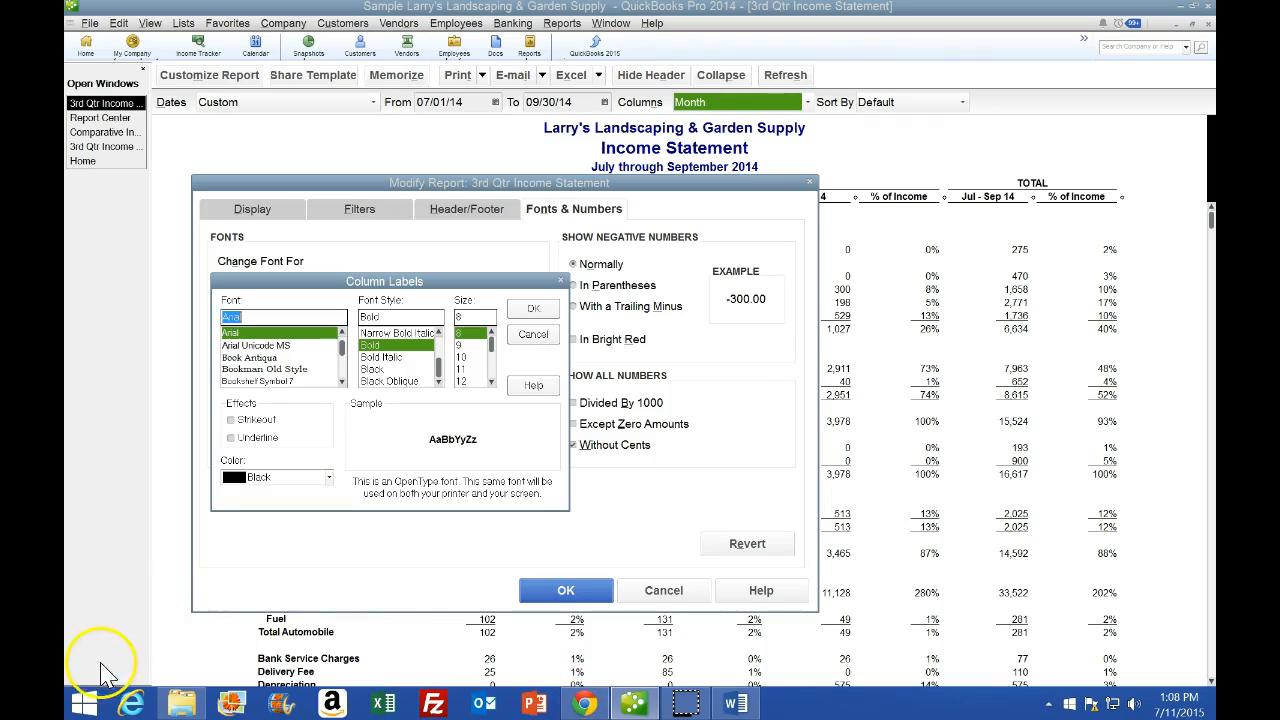
left_click(385, 333)
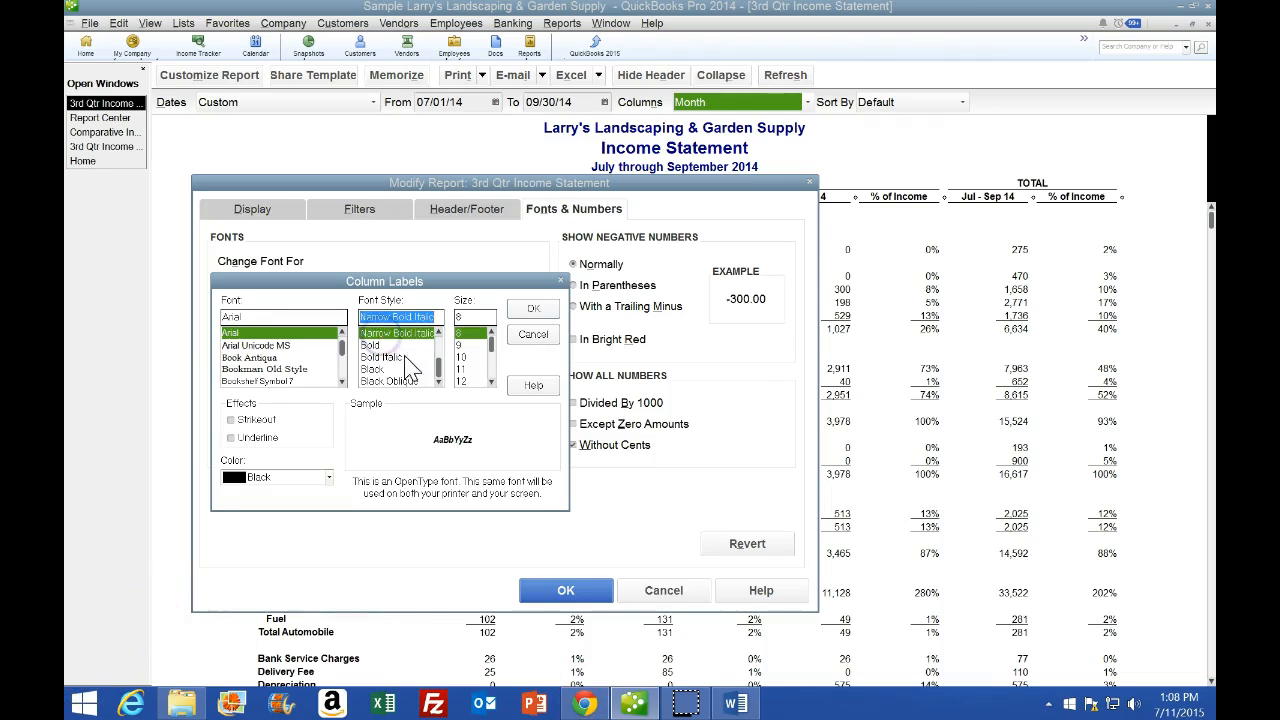
left_click(595, 704)
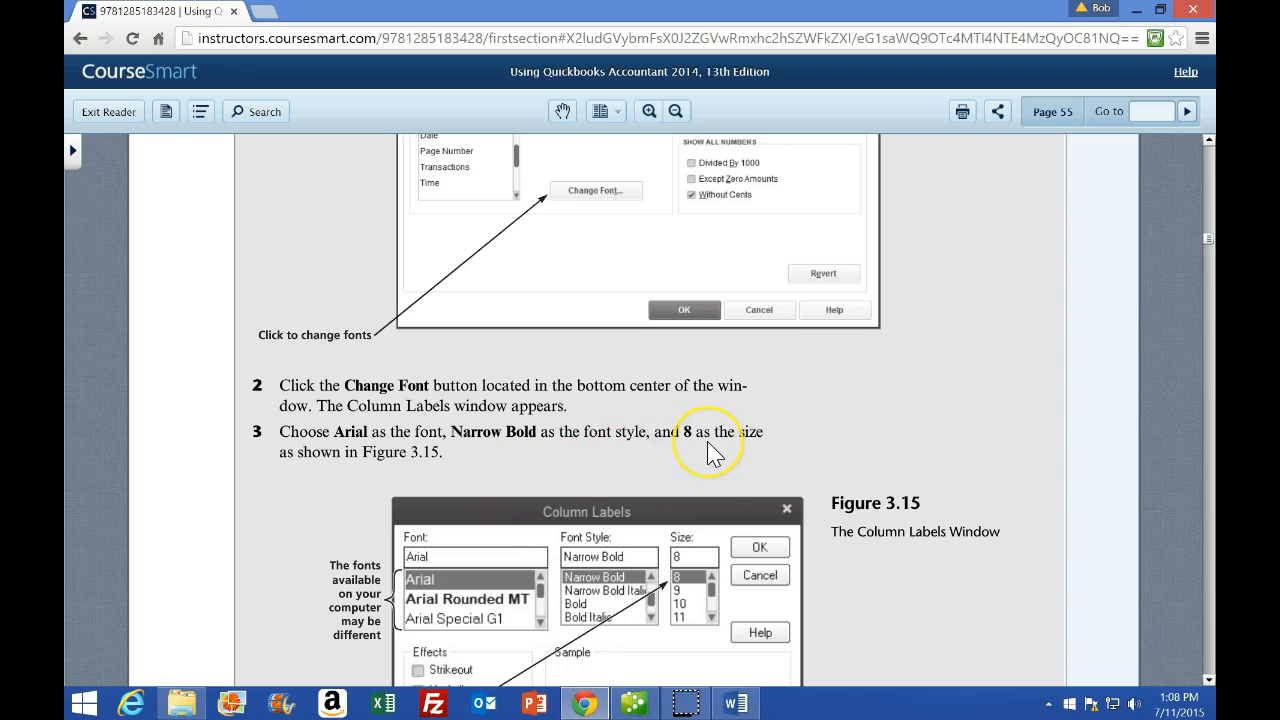
left_click(586, 704)
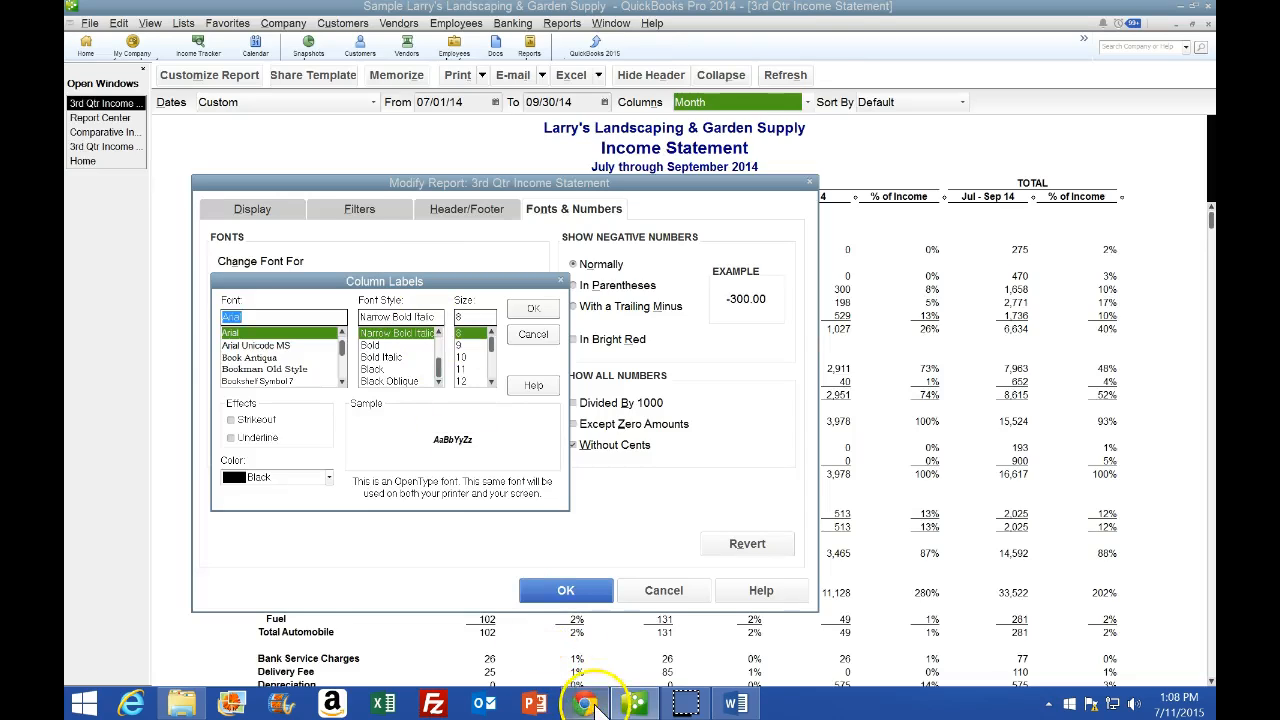
Read Figure 3.15 and step 4 in the Chrome textbook, and apply the font change to all related fonts of the report in QuickBooks.
left_click(586, 704)
scroll(455, 505, "down", 3)
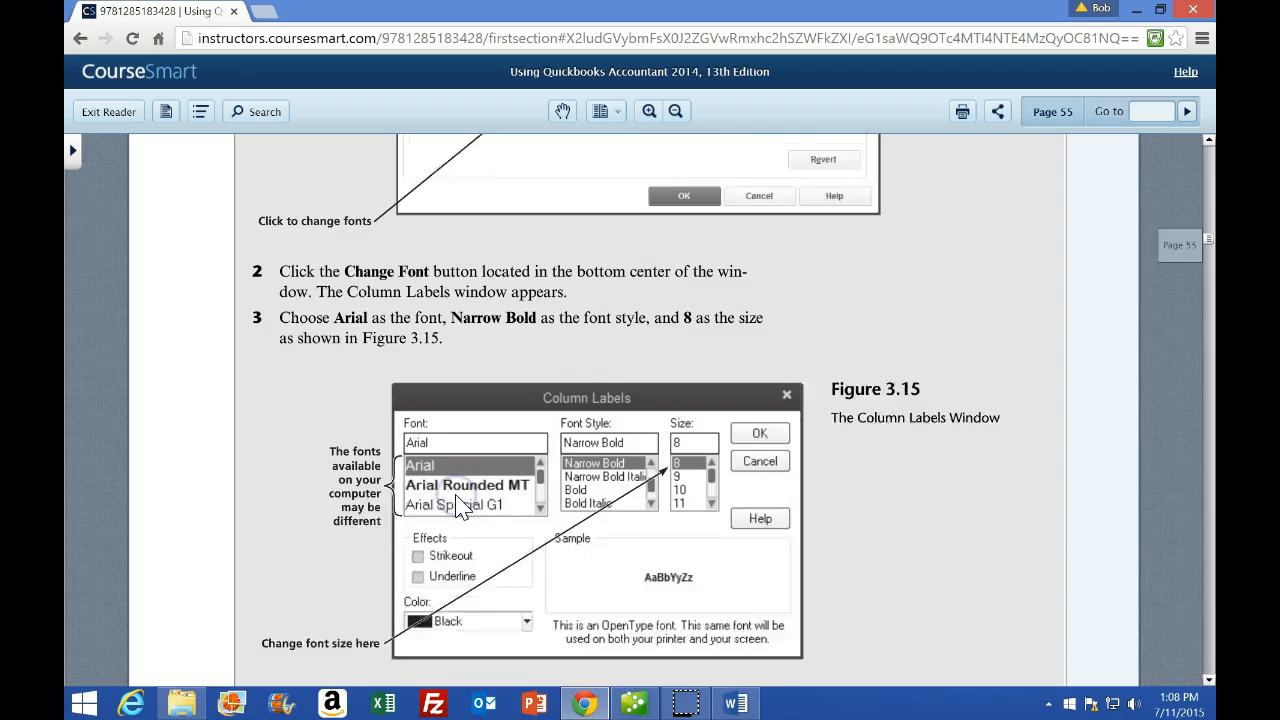
scroll(660, 457, "down", 5)
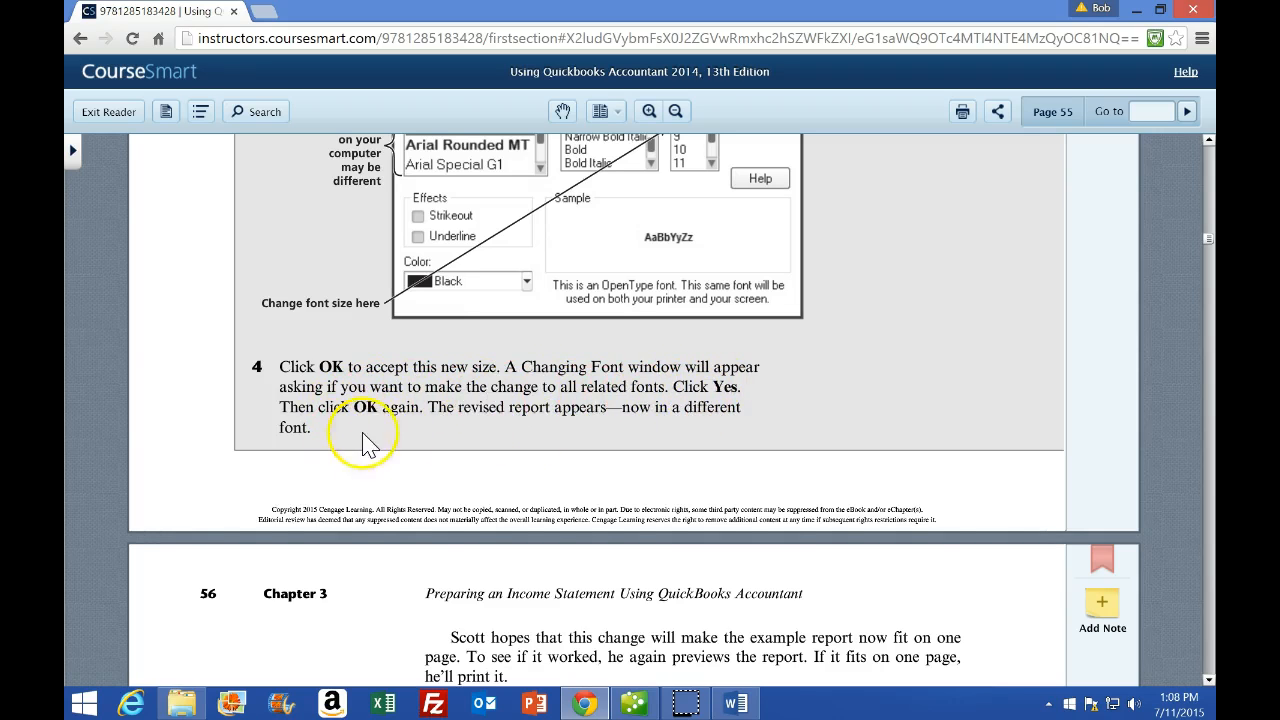
left_click(634, 704)
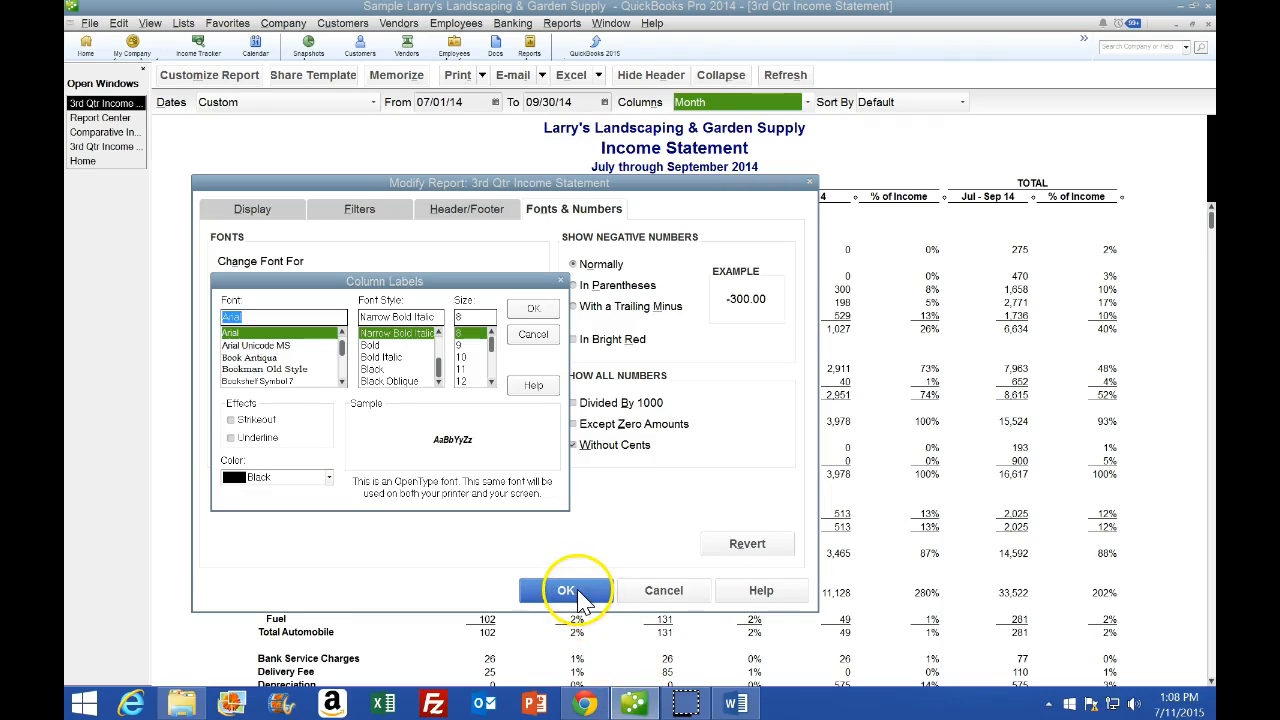
left_click(533, 308)
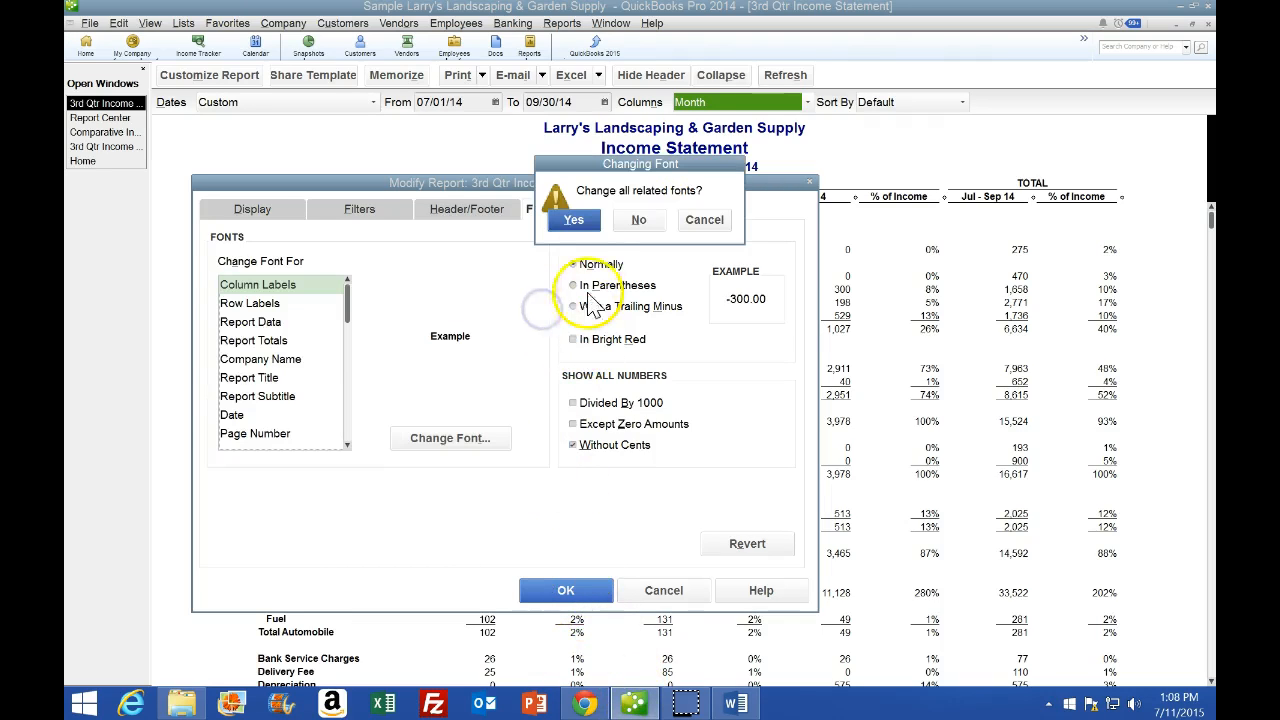
left_click(577, 221)
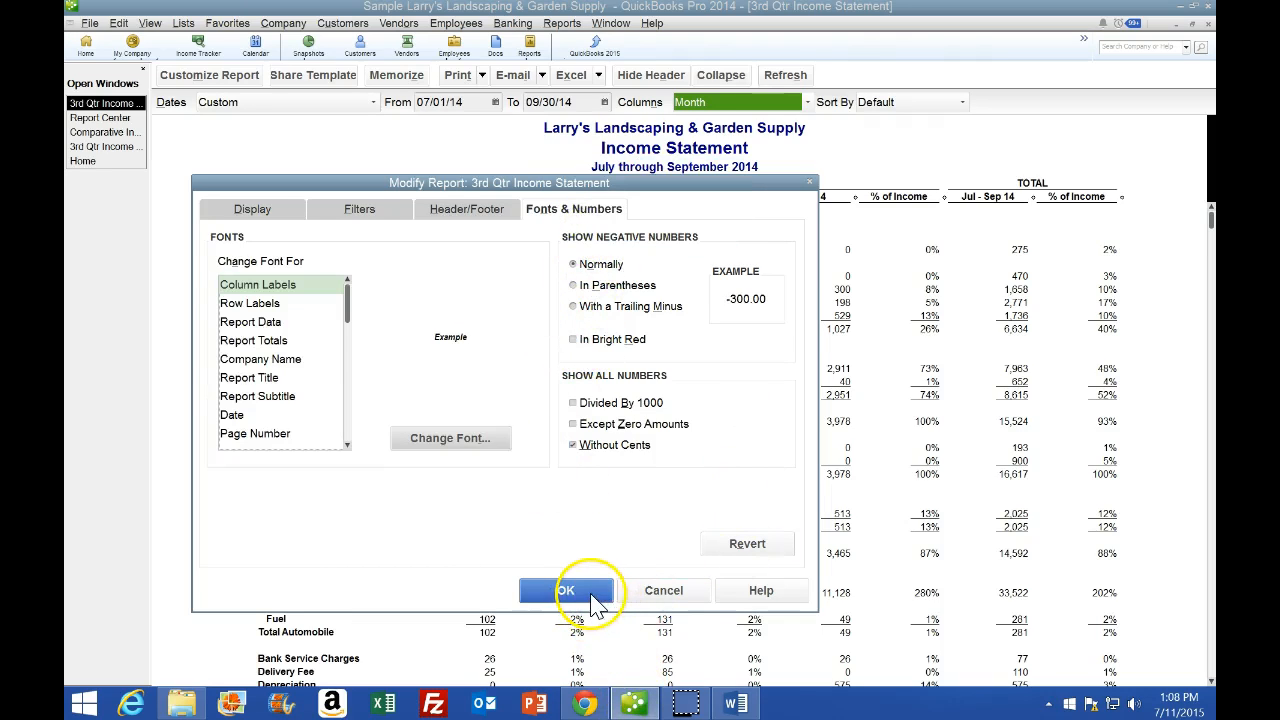
left_click(566, 591)
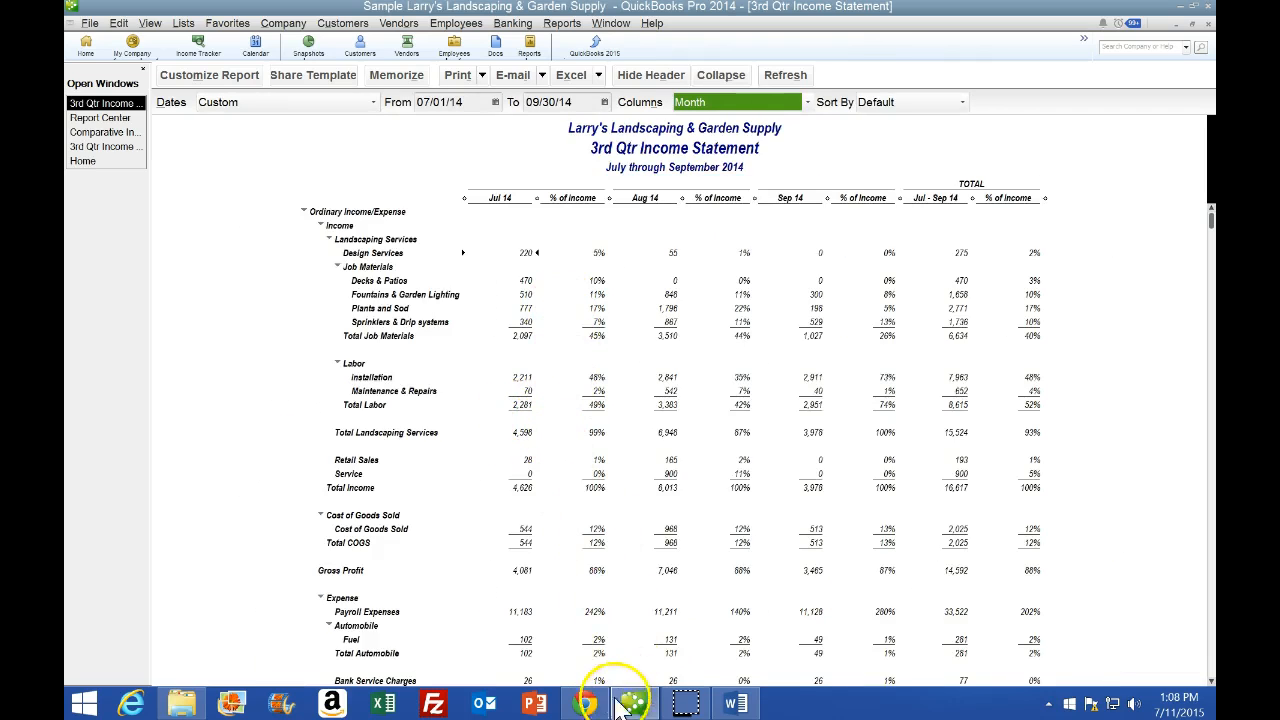
Read the instructions for previewing the modified income statement again on page 56 of the Chrome textbook.
left_click(585, 703)
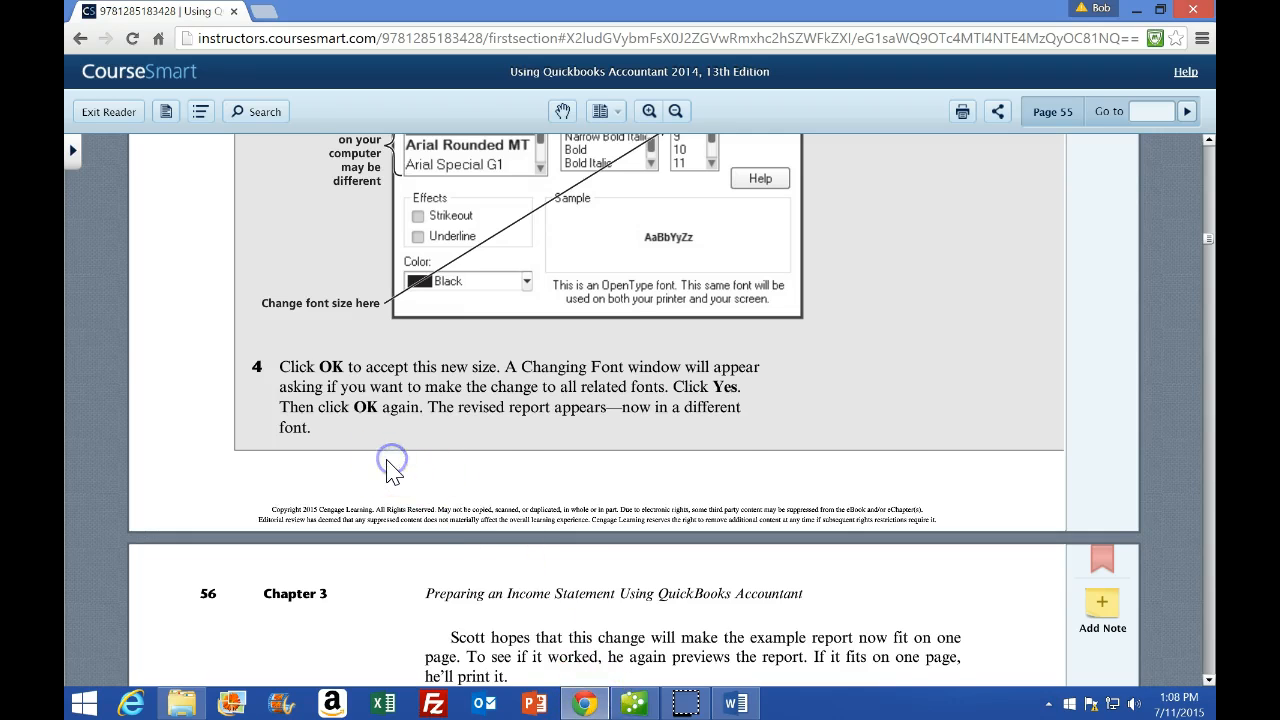
scroll(314, 460, "down", 2)
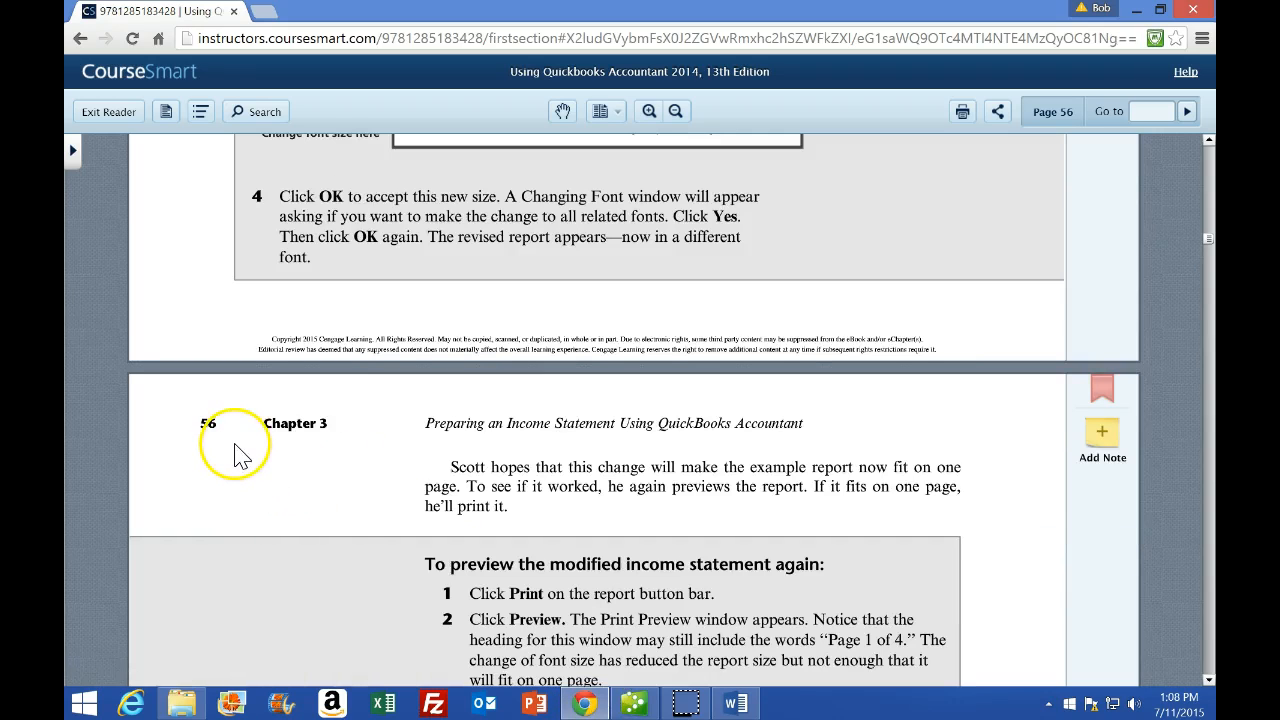
scroll(240, 460, "down", 1)
scroll(279, 509, "down", 1)
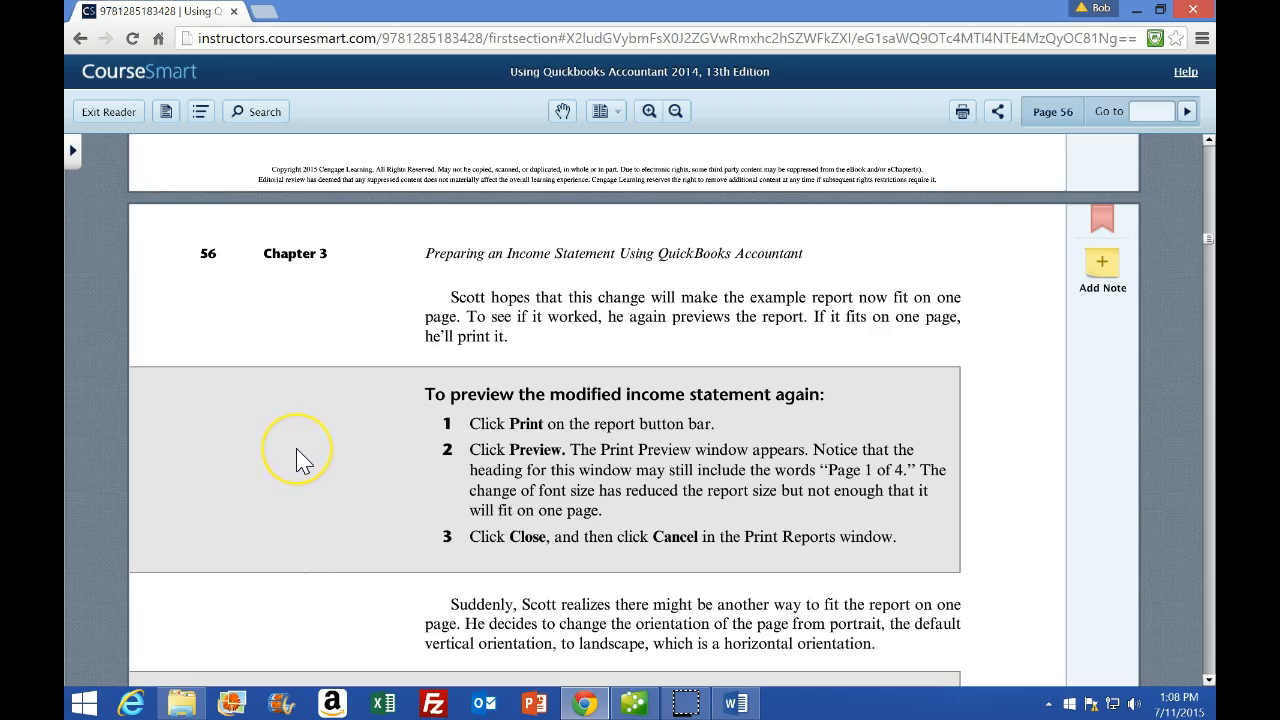
scroll(304, 461, "down", 1)
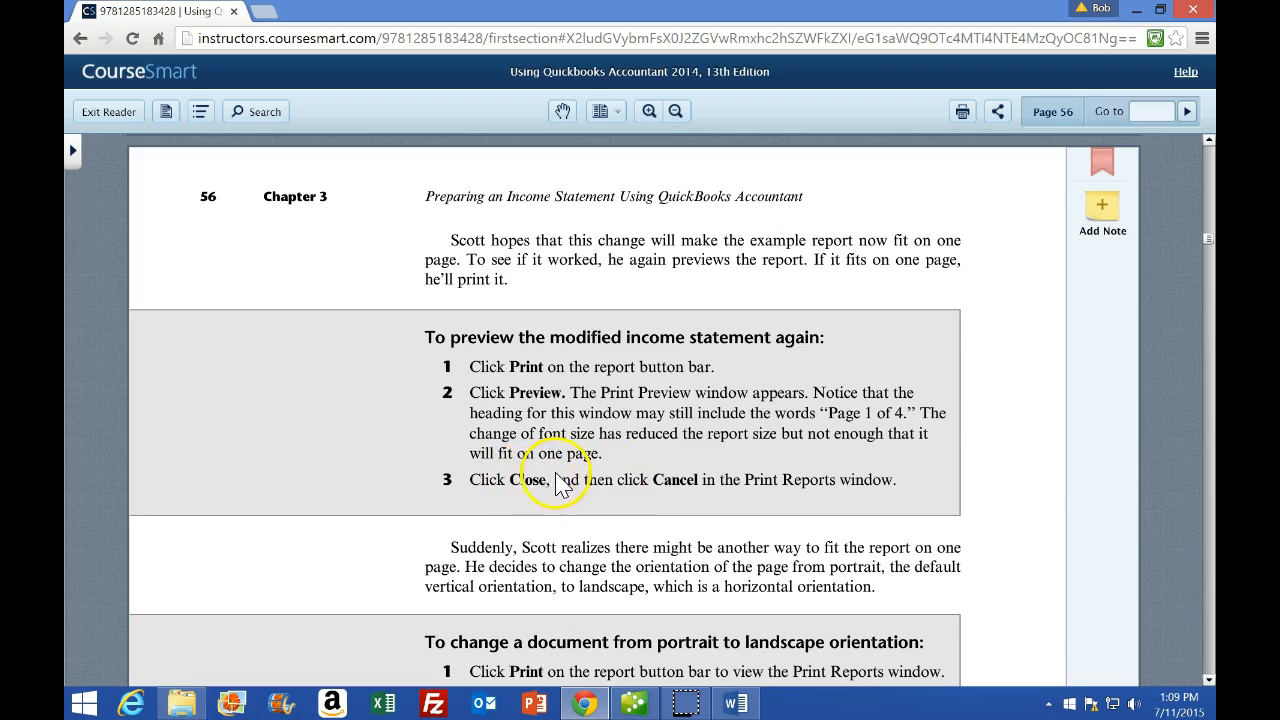
Switch to QuickBooks and open the print preview of the 3rd Qtr Income Statement with its changed fonts.
left_click(633, 704)
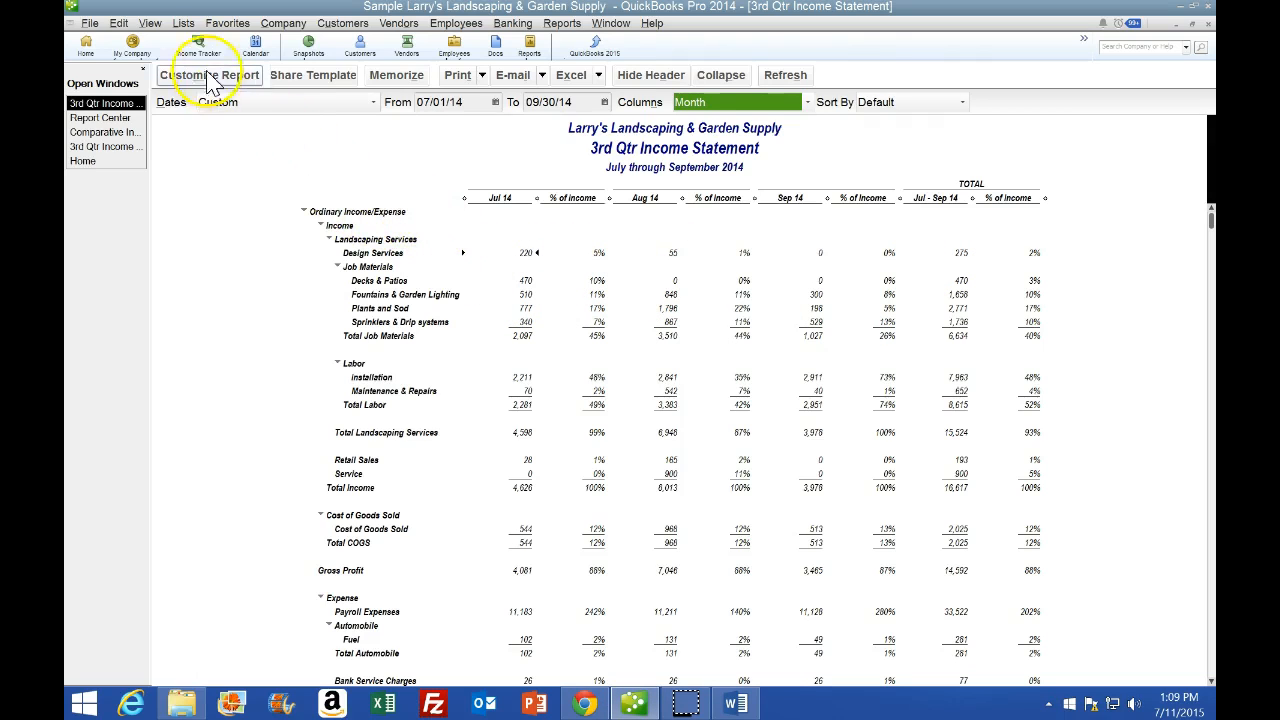
left_click(89, 22)
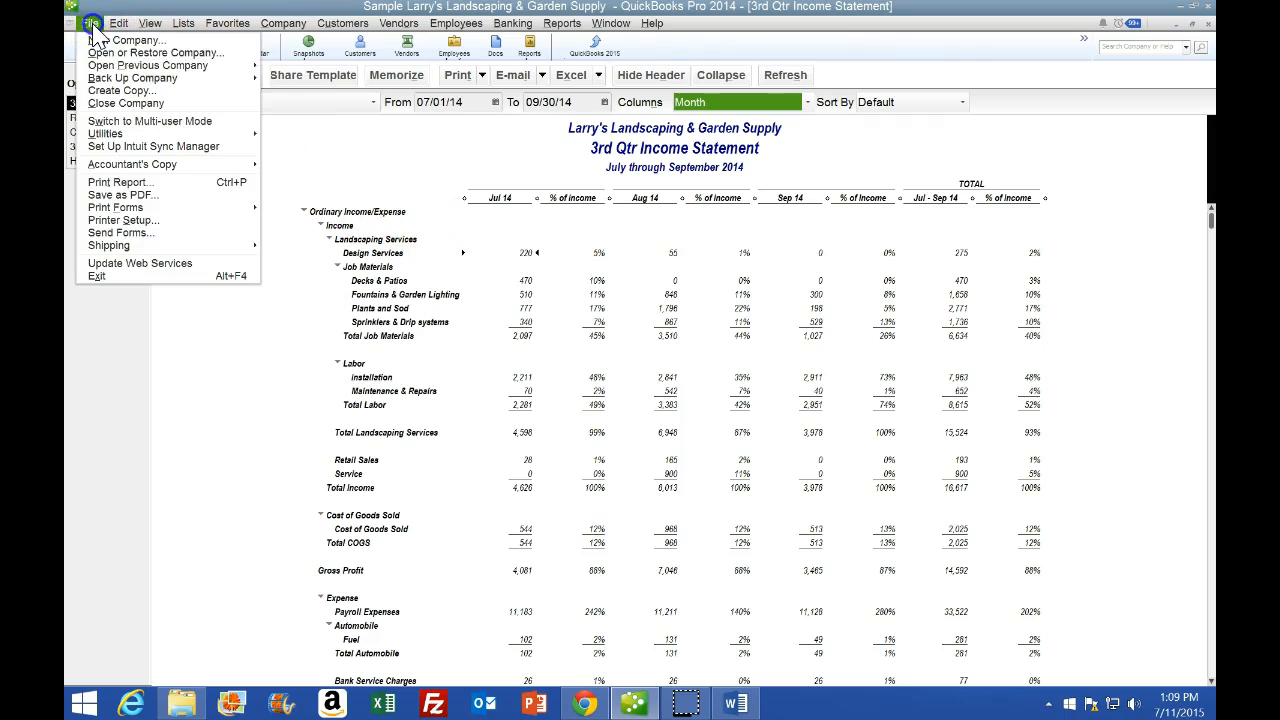
left_click(106, 183)
left_click(800, 254)
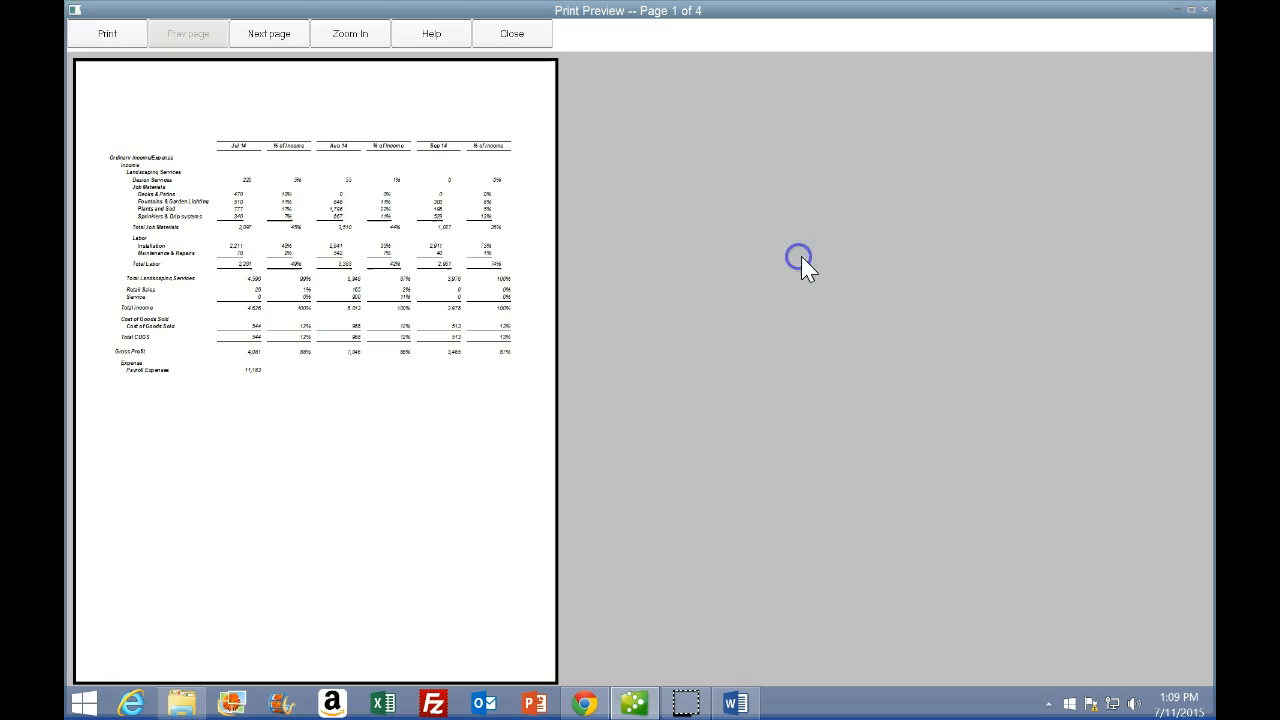
Page through the previewed income statement, and close both the preview and the print settings without printing.
left_click(276, 37)
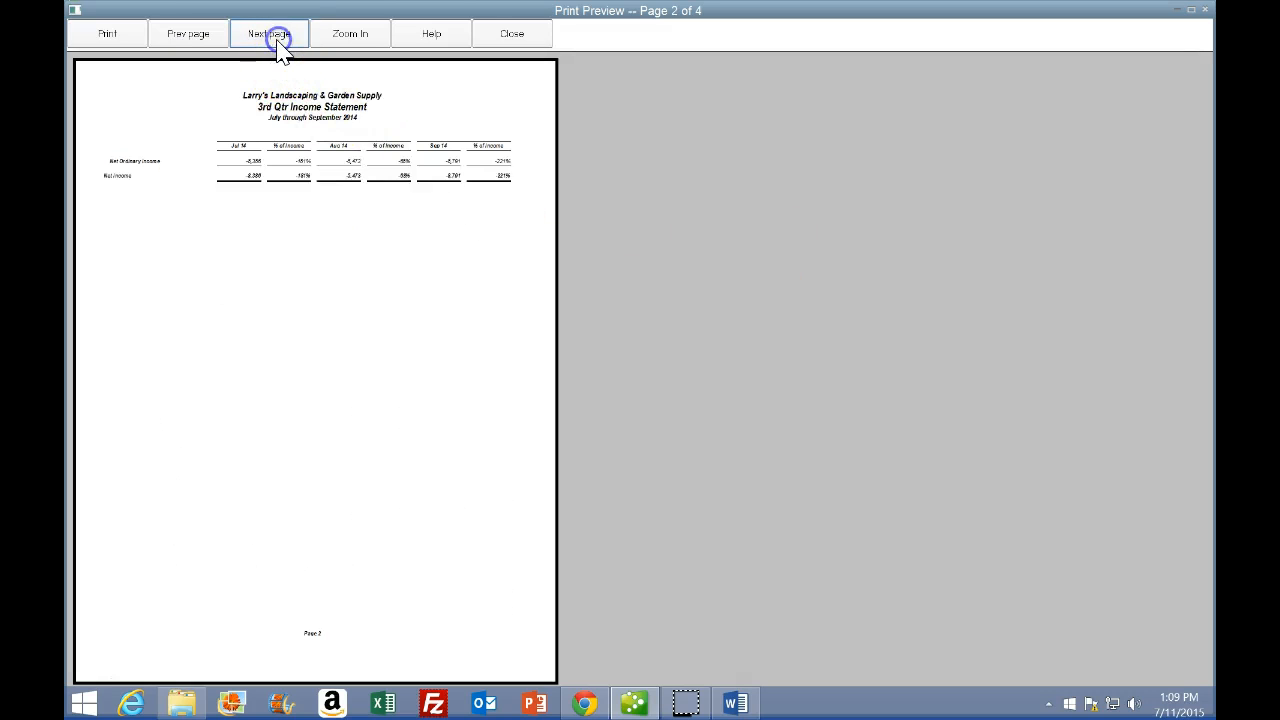
left_click(279, 40)
left_click(278, 42)
left_click(204, 48)
left_click(205, 50)
left_click(514, 40)
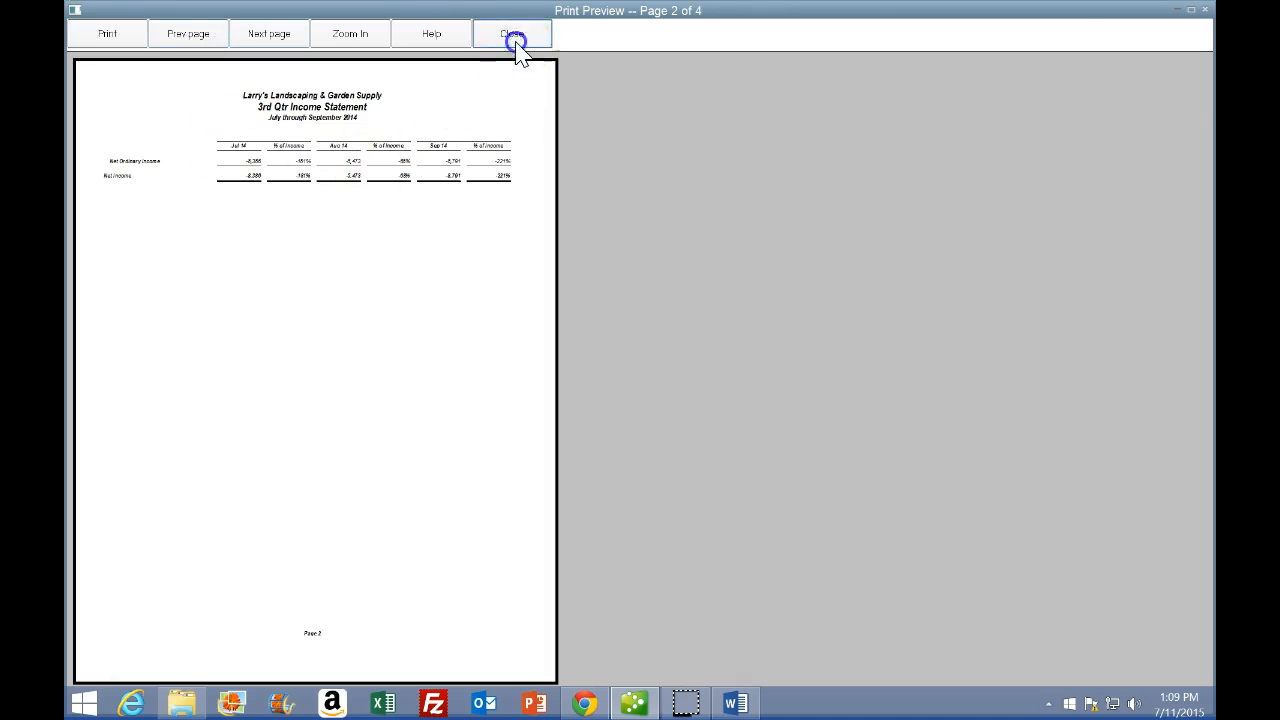
left_click(848, 89)
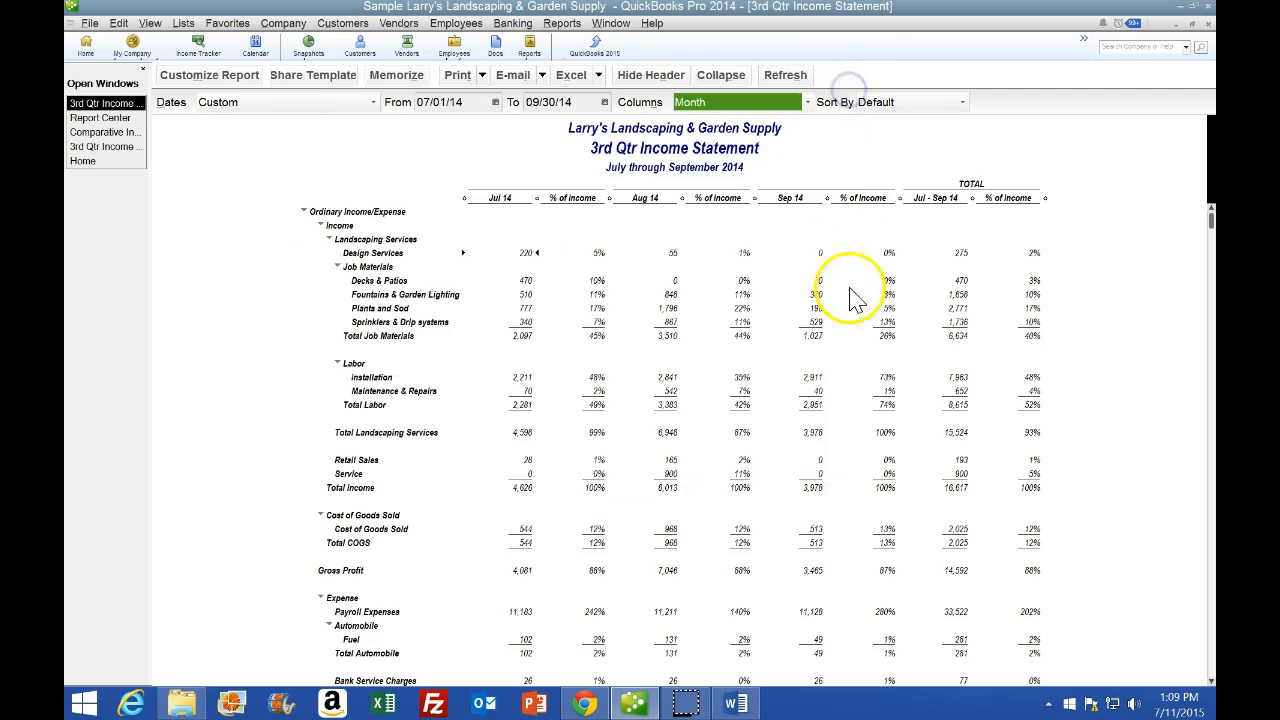
Read the steps for changing a document from portrait to landscape orientation on page 56 of the Chrome textbook.
left_click(587, 703)
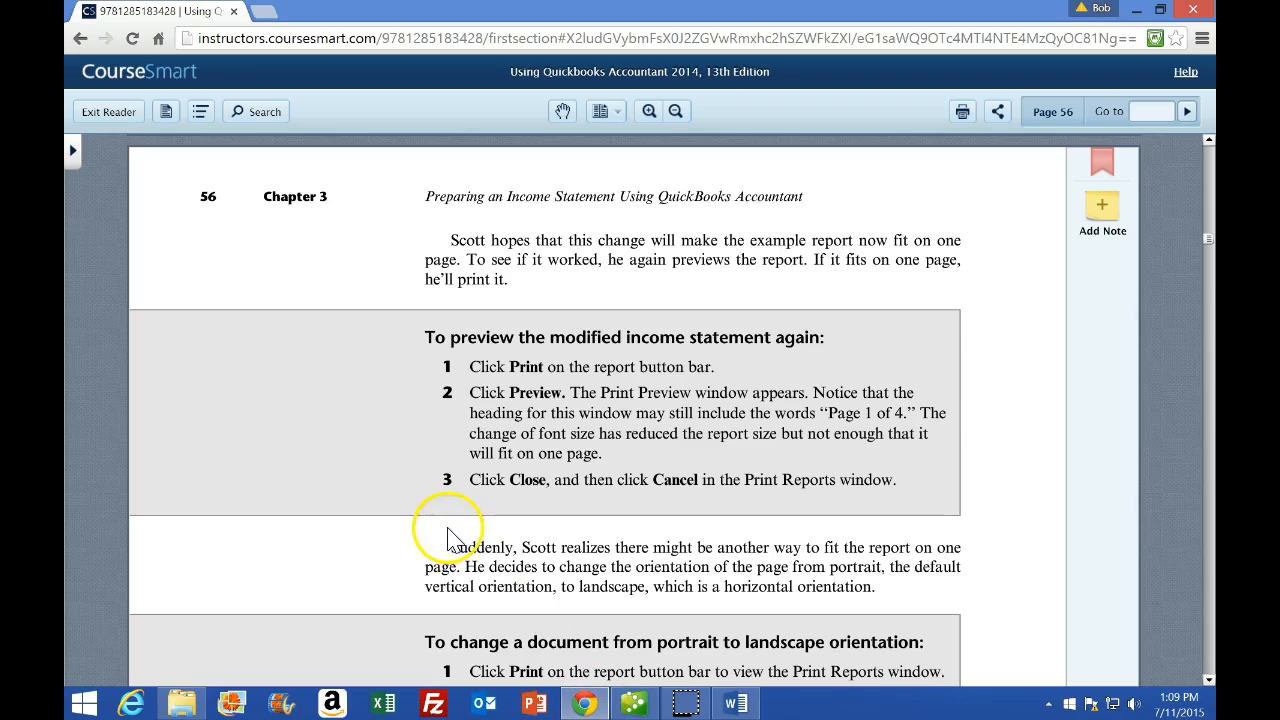
scroll(447, 530, "down", 3)
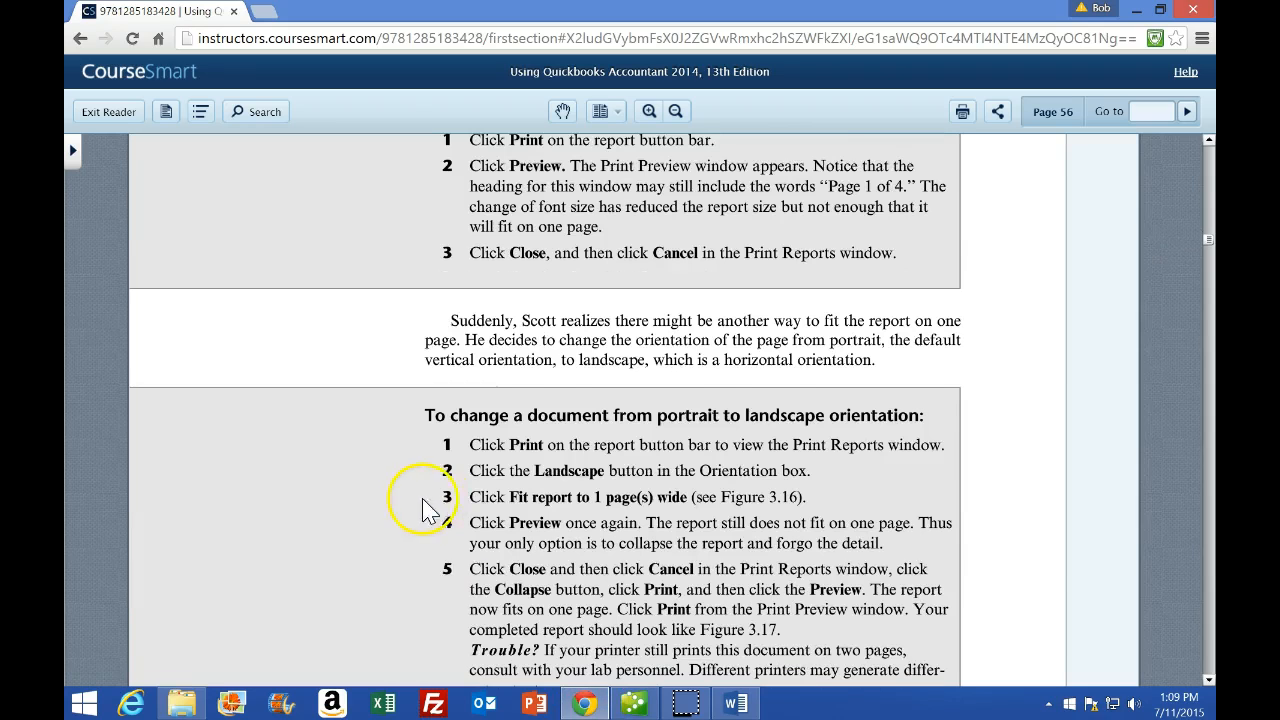
scroll(410, 505, "down", 1)
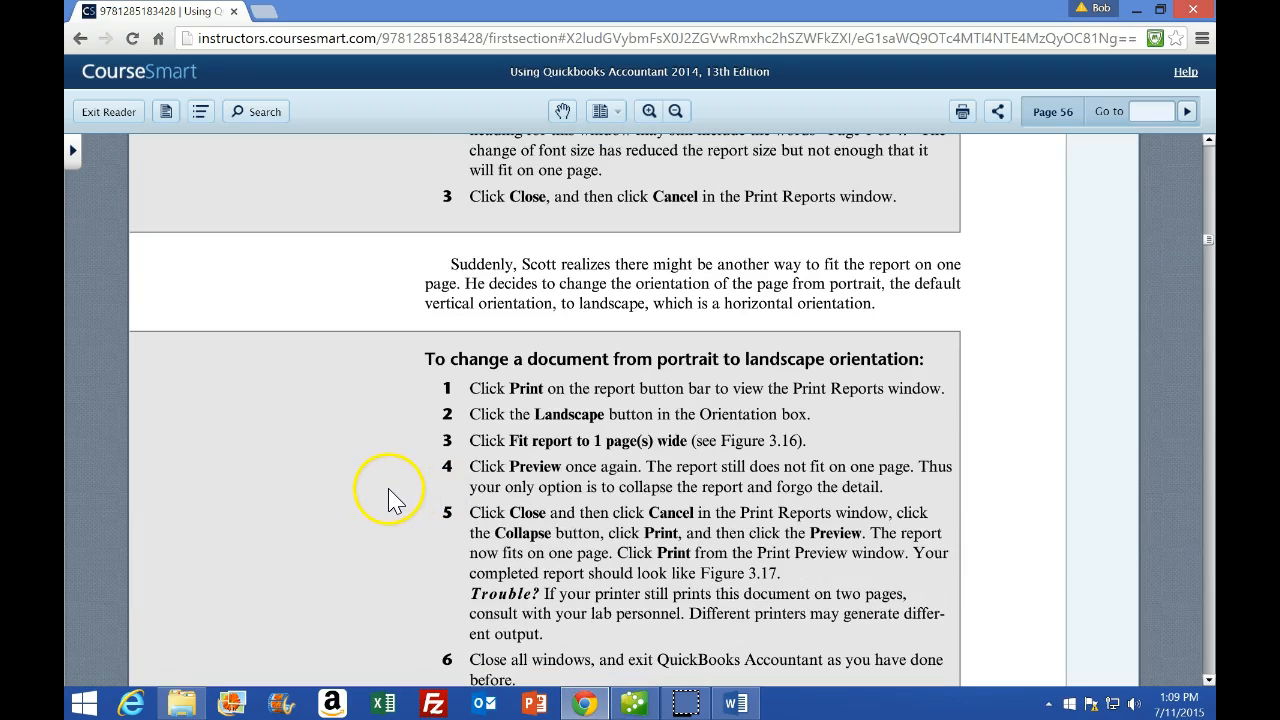
scroll(393, 490, "down", 1)
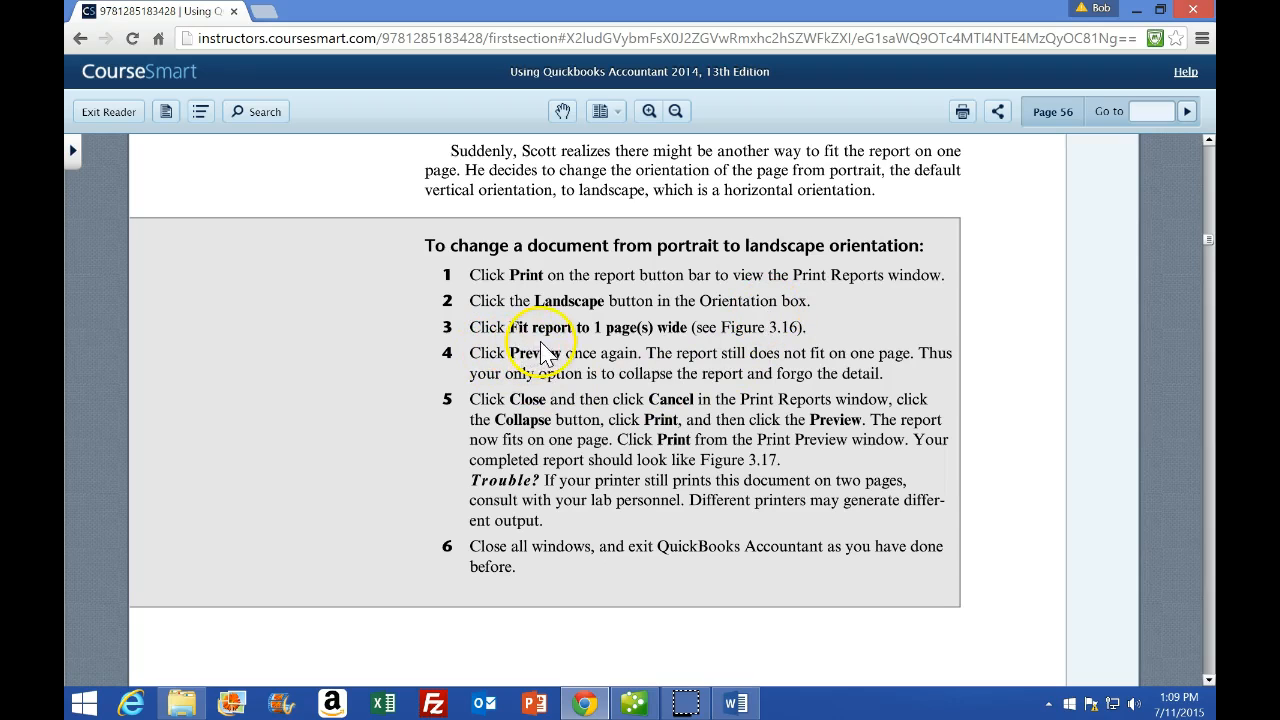
In QuickBooks, set the income statement's print orientation to Landscape and fit the report to 1 page wide.
left_click(634, 704)
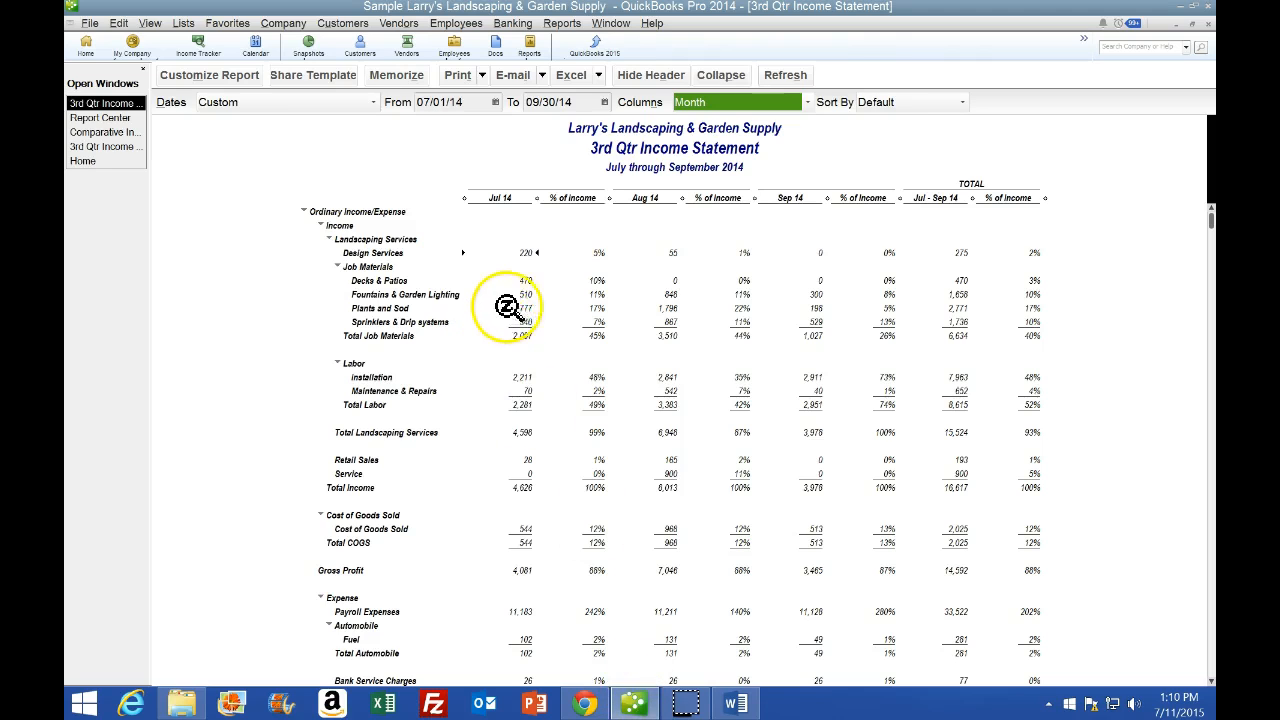
left_click(89, 23)
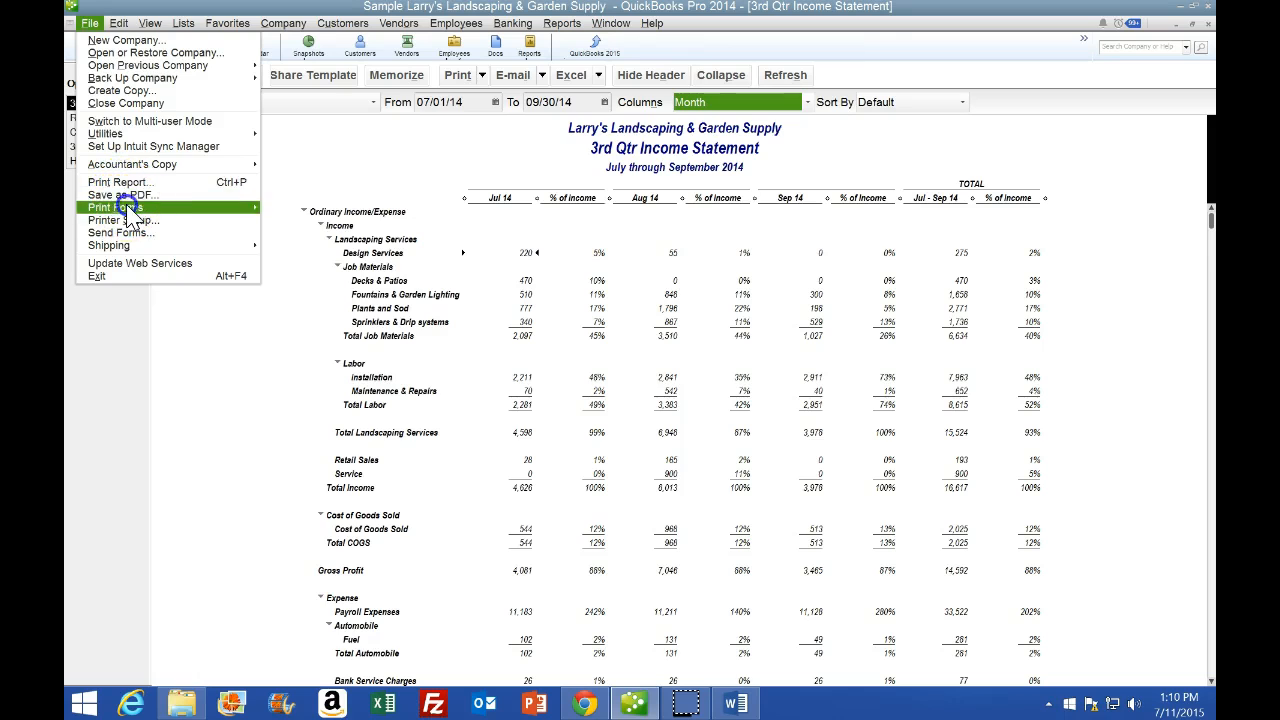
mouse_move(130, 210)
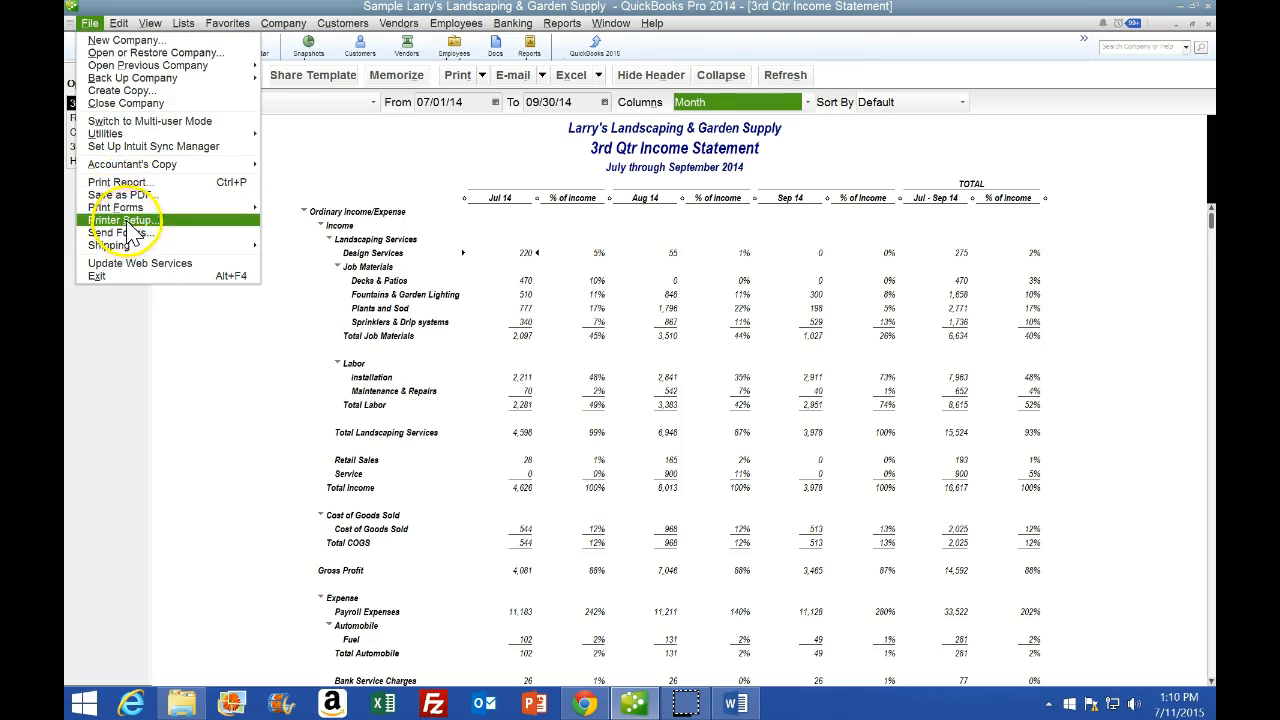
left_click(128, 182)
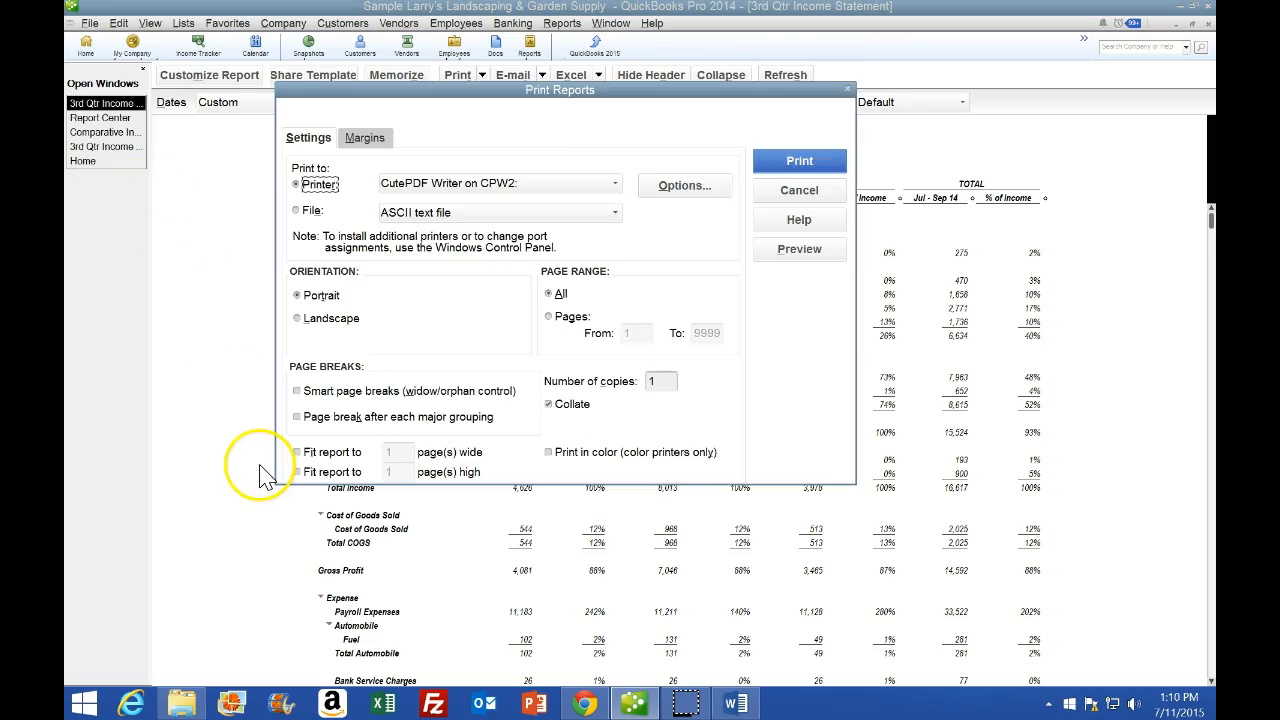
left_click(298, 319)
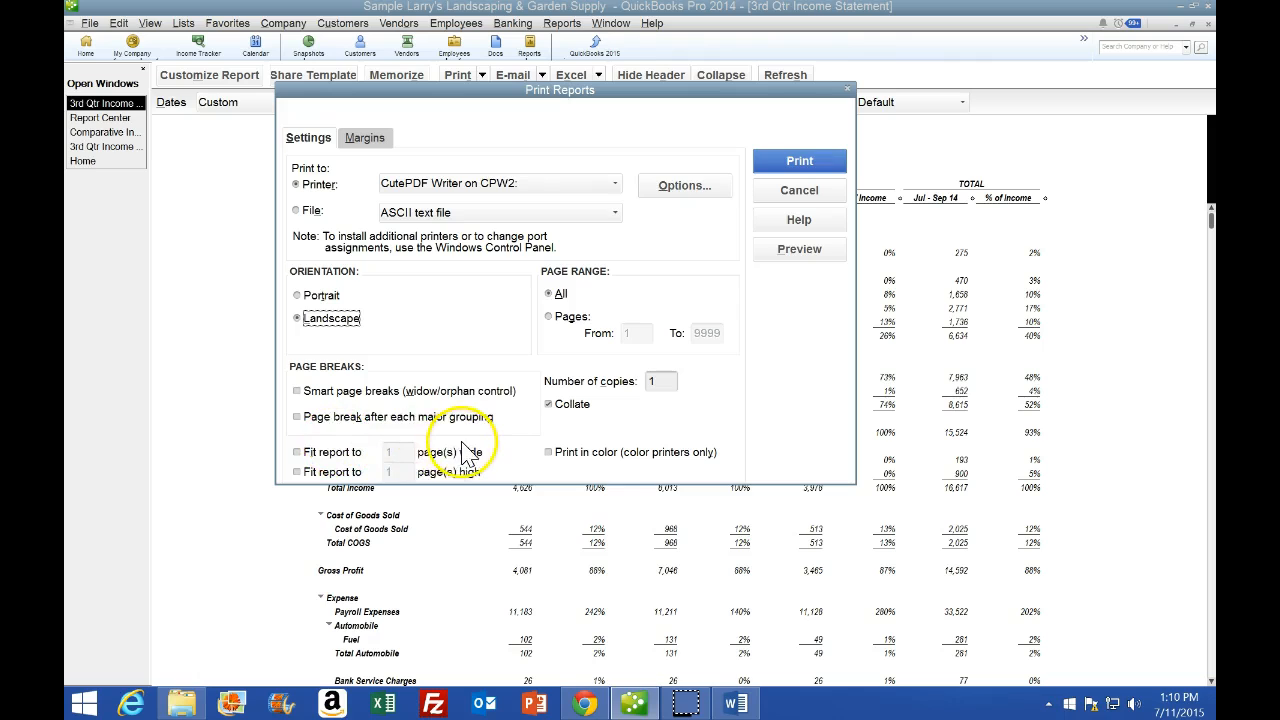
left_click(297, 452)
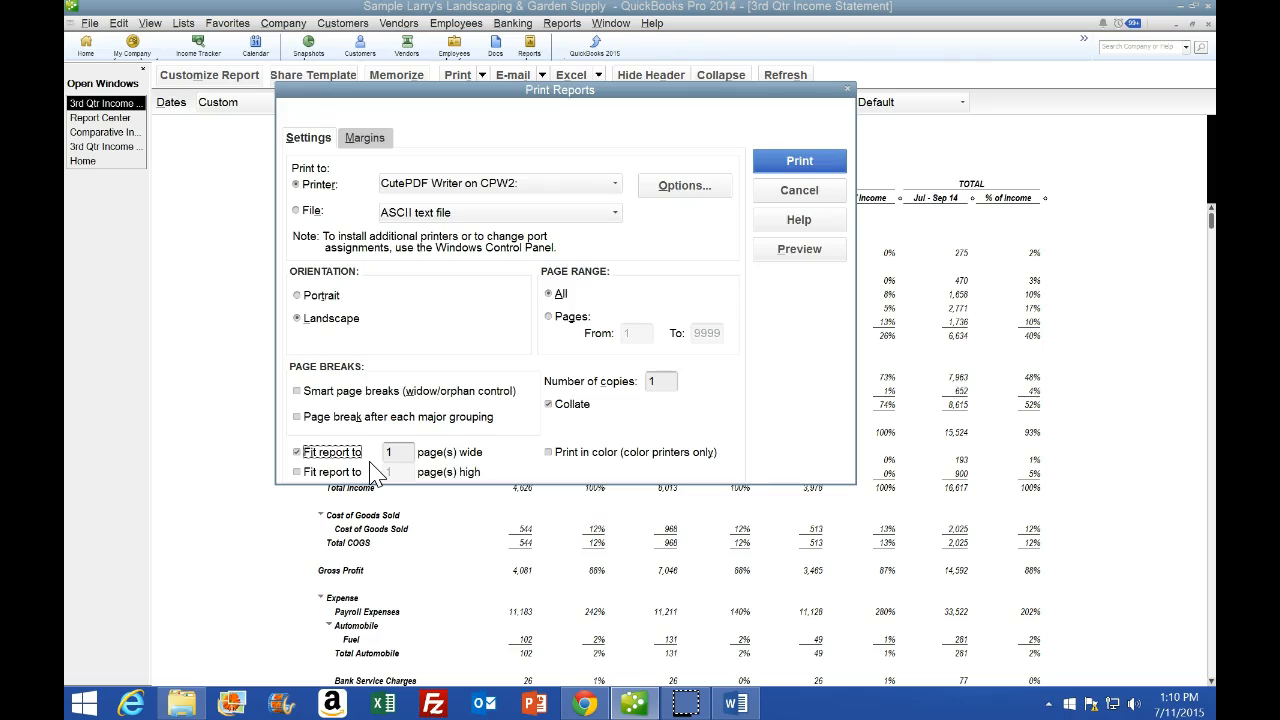
left_click(358, 443)
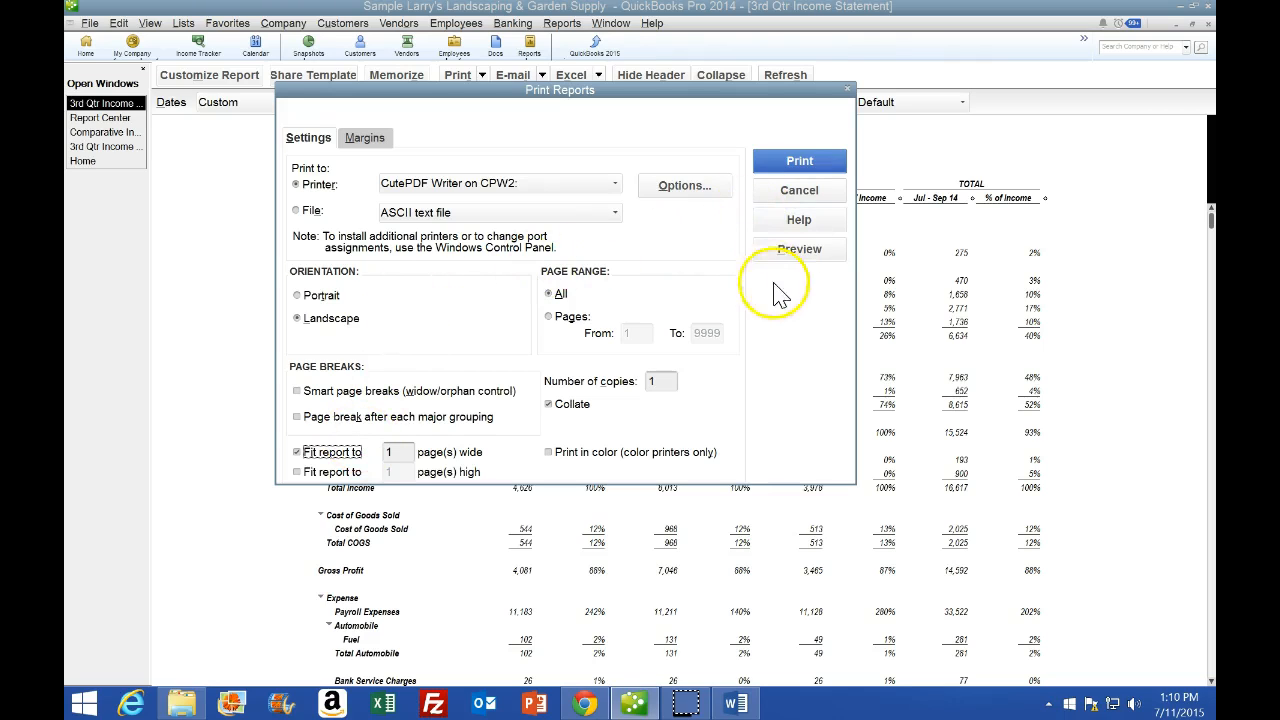
Preview the landscape income statement's pages, and check the orientation instructions in the Chrome textbook before returning to QuickBooks.
left_click(798, 250)
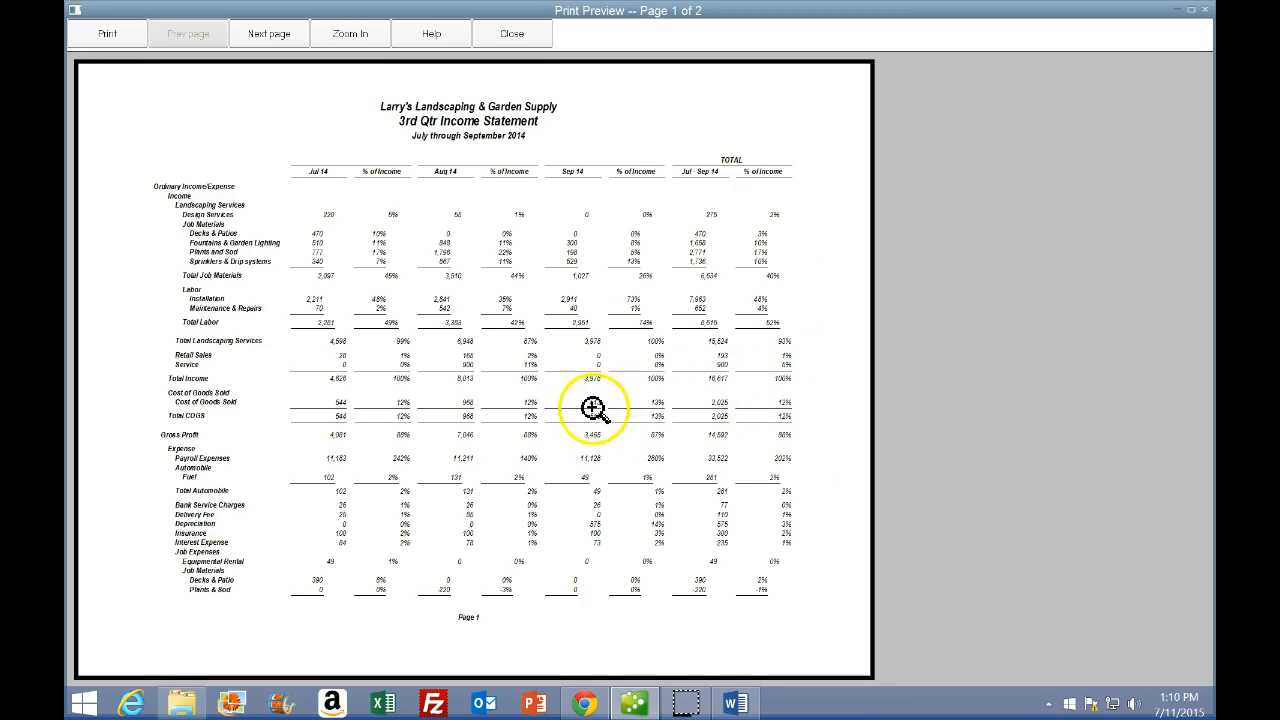
left_click(272, 38)
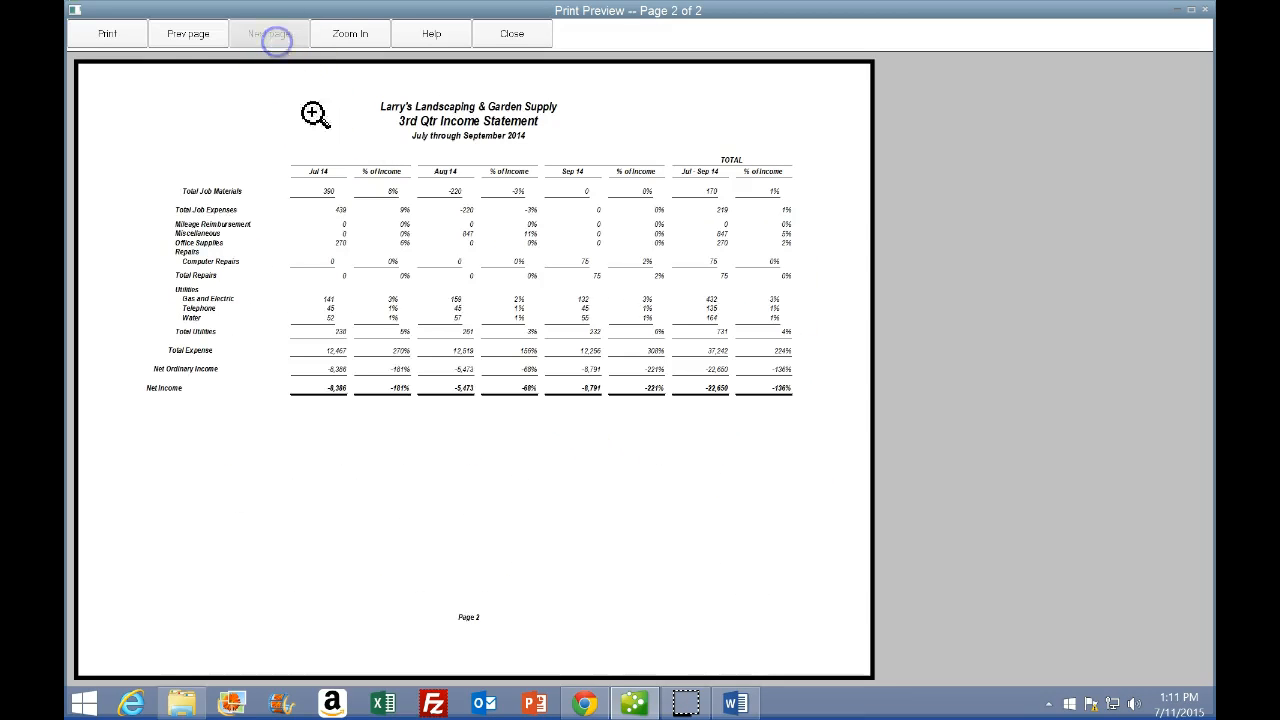
left_click(195, 37)
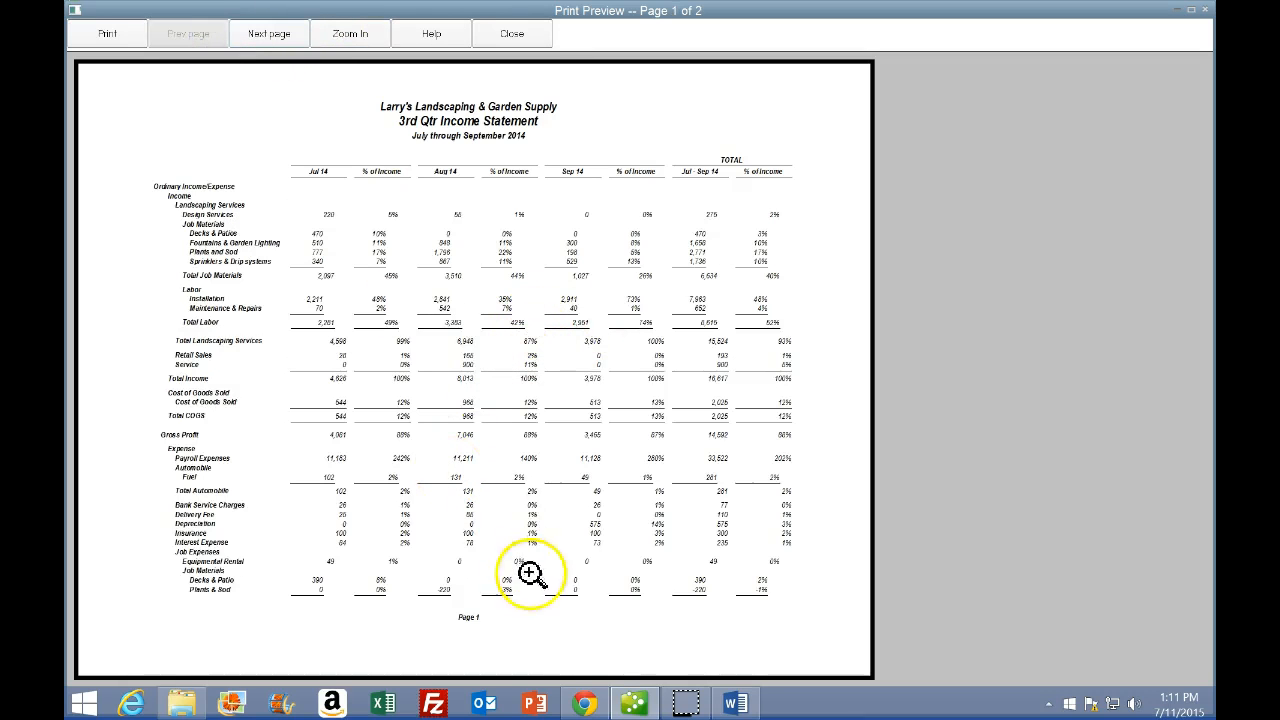
left_click(585, 703)
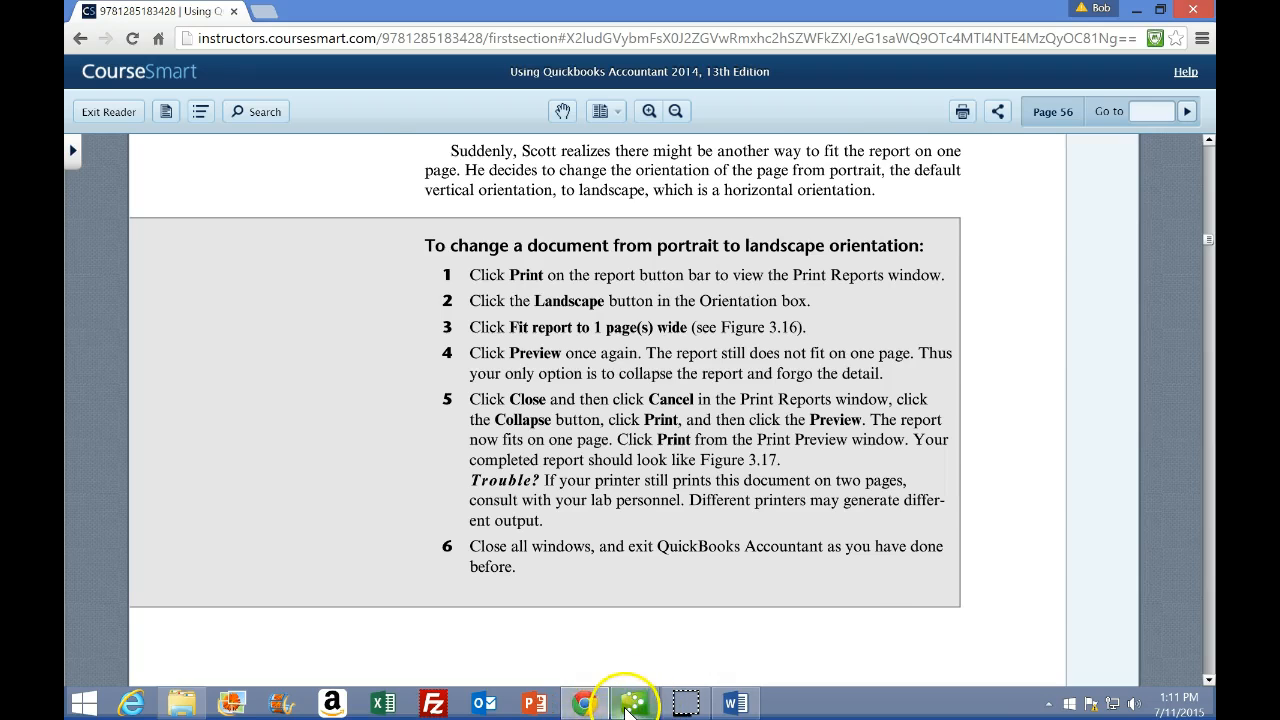
left_click(634, 703)
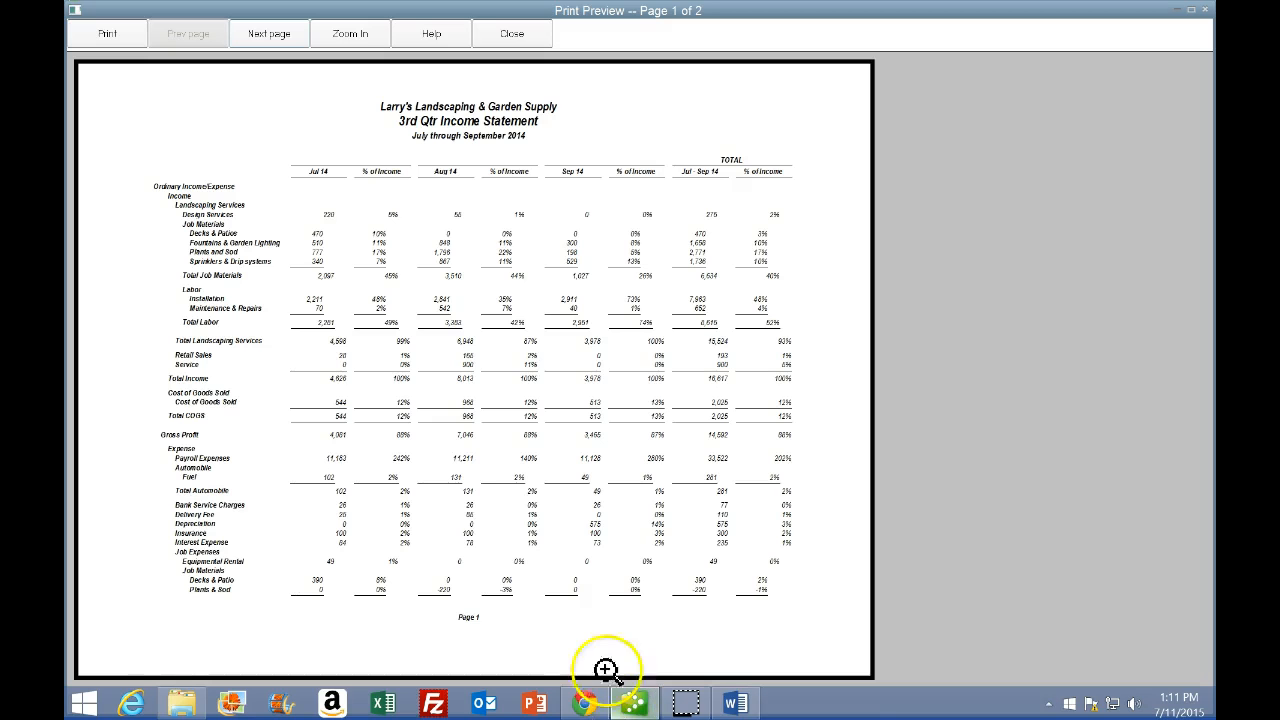
Close the print preview and print settings without printing, and collapse the income statement's detail.
left_click(531, 47)
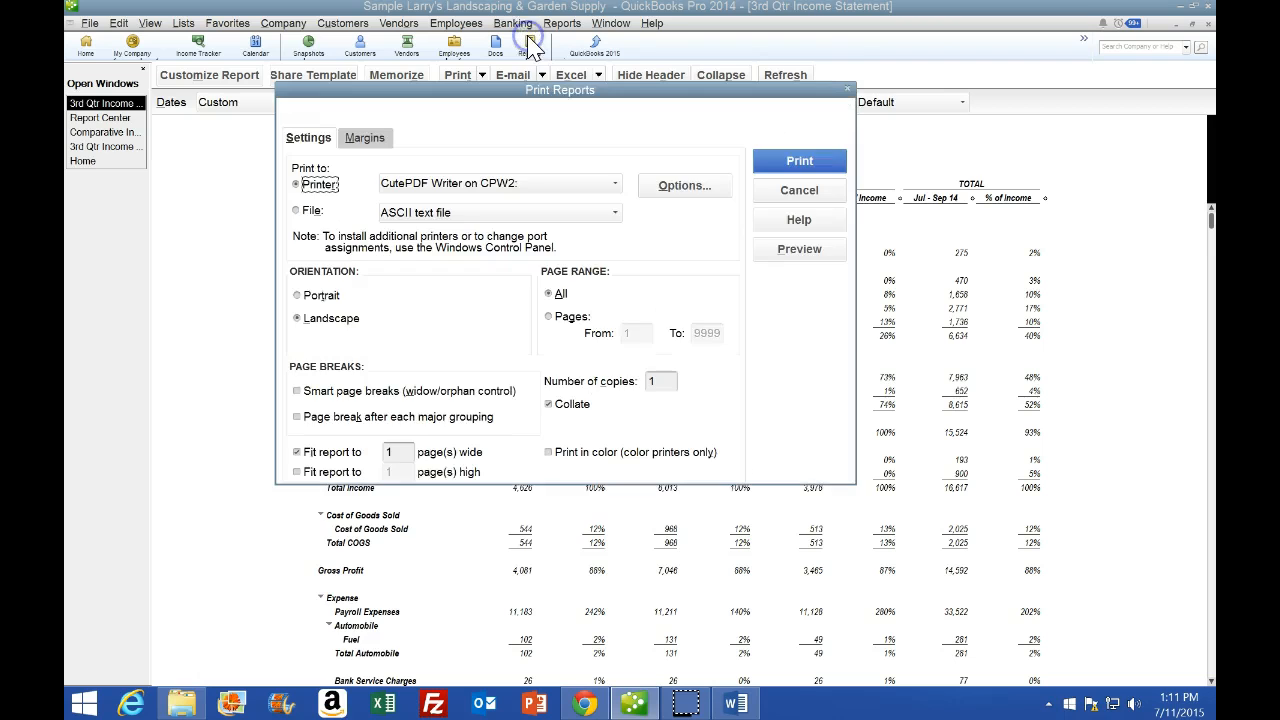
left_click(850, 88)
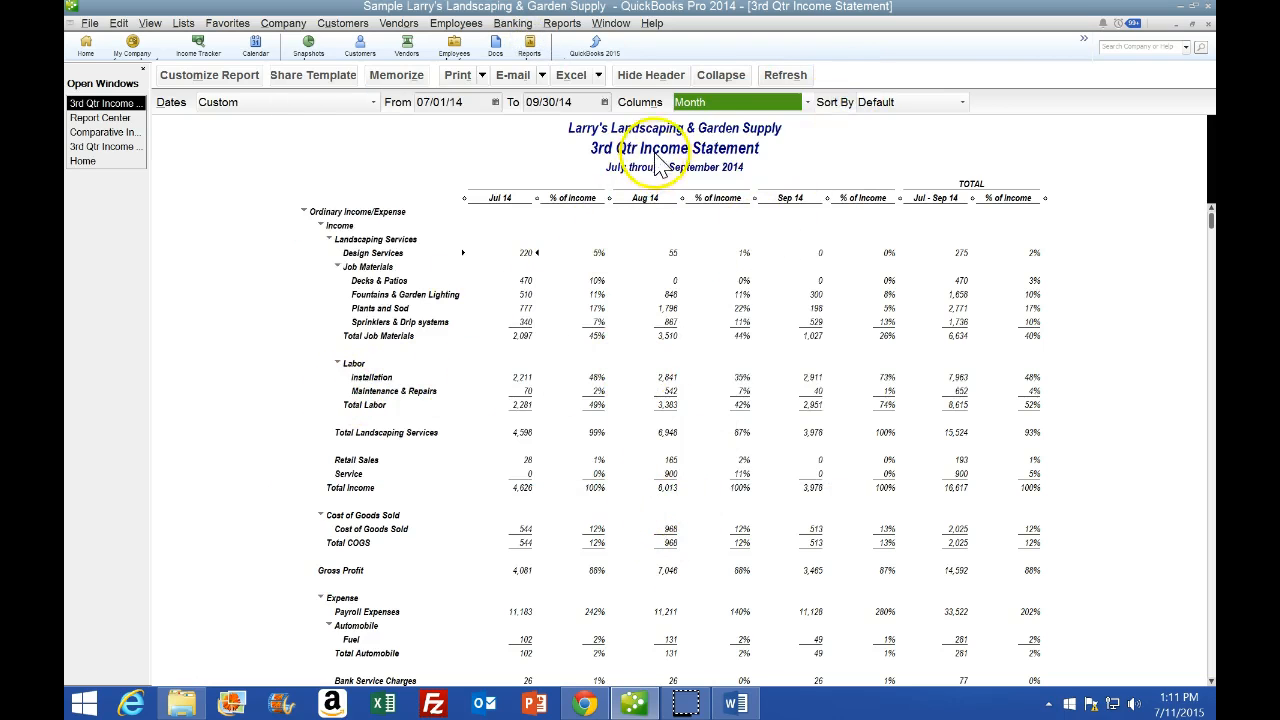
left_click(720, 74)
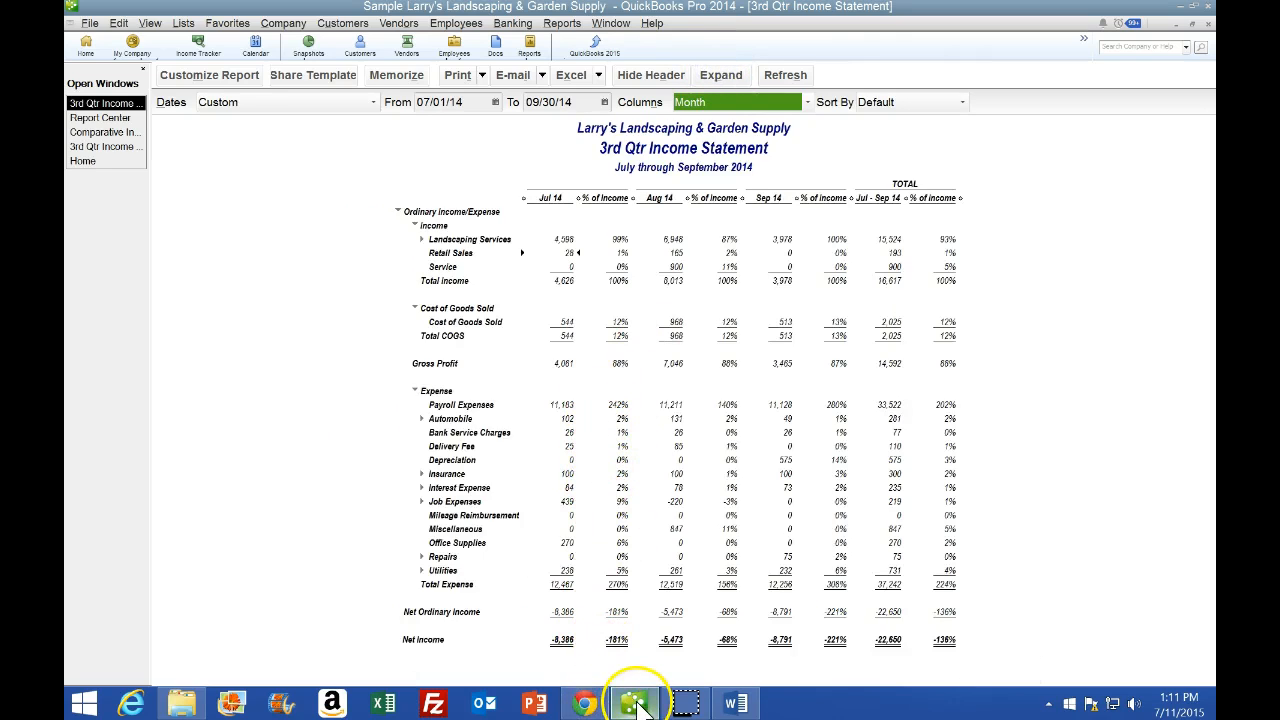
Check step 5 in the Chrome textbook, and open the print preview of the collapsed income statement in QuickBooks.
mouse_move(633, 704)
left_click(640, 615)
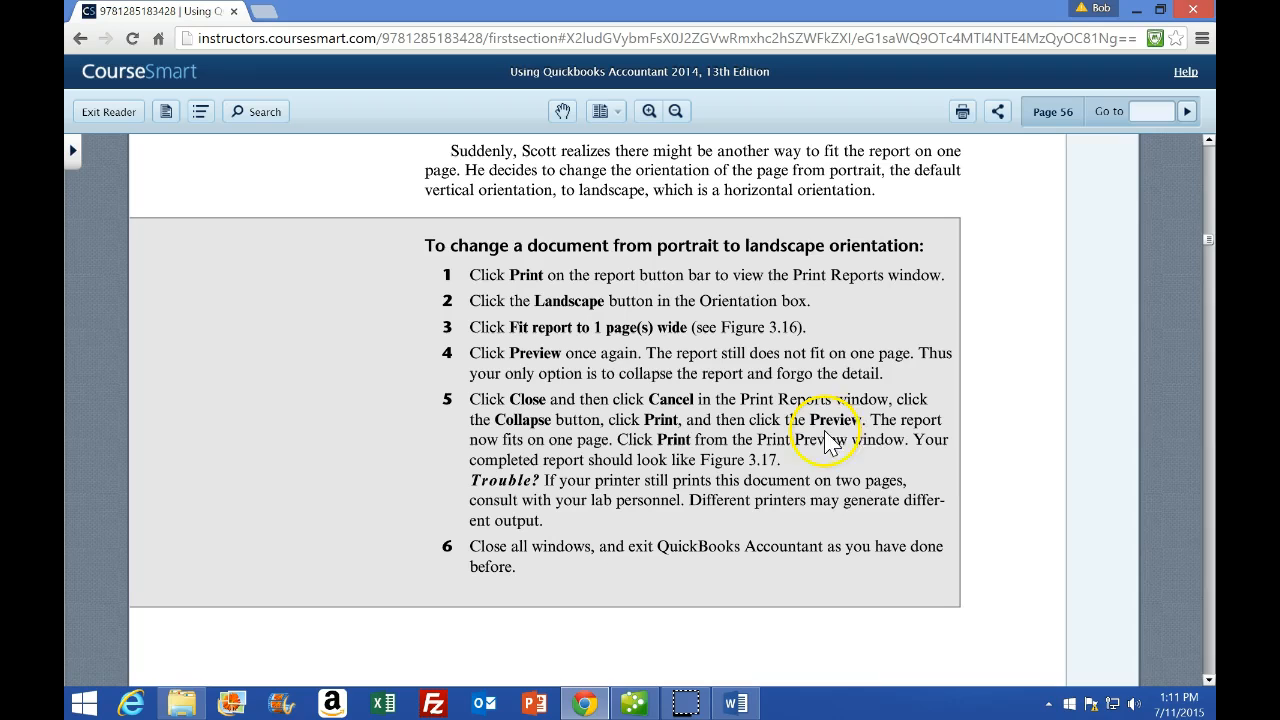
mouse_move(630, 700)
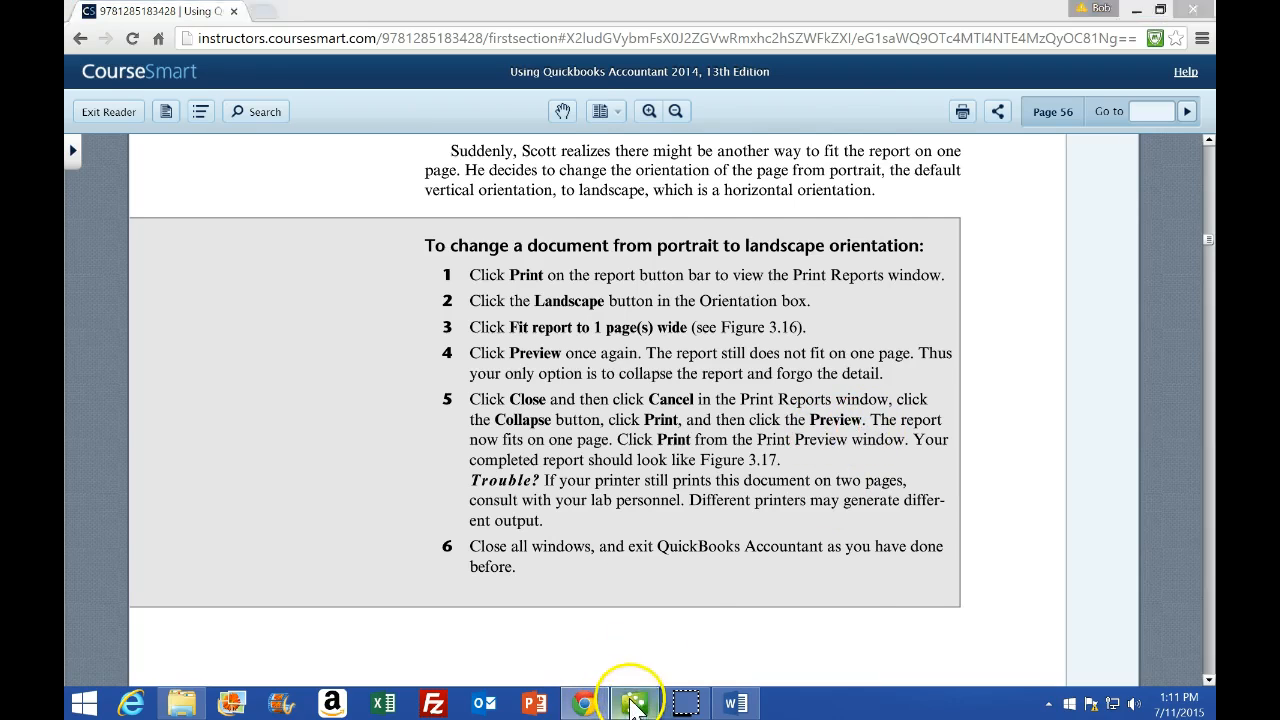
left_click(600, 618)
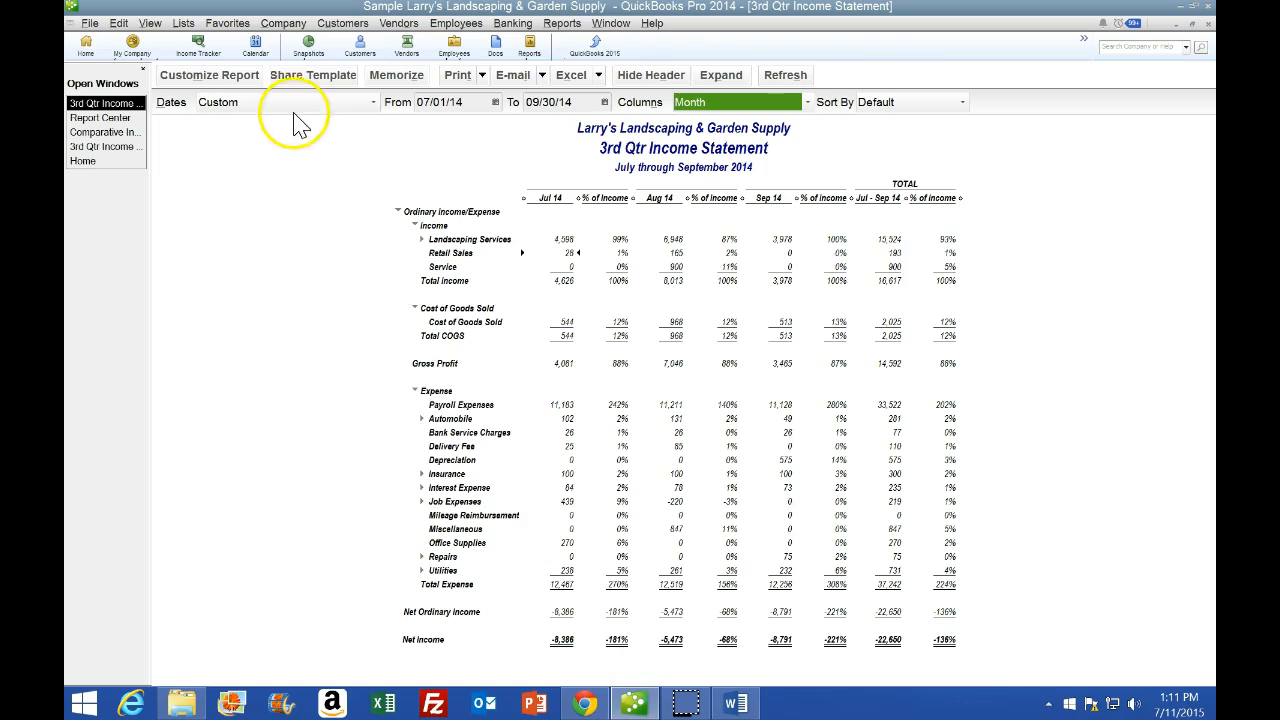
left_click(90, 28)
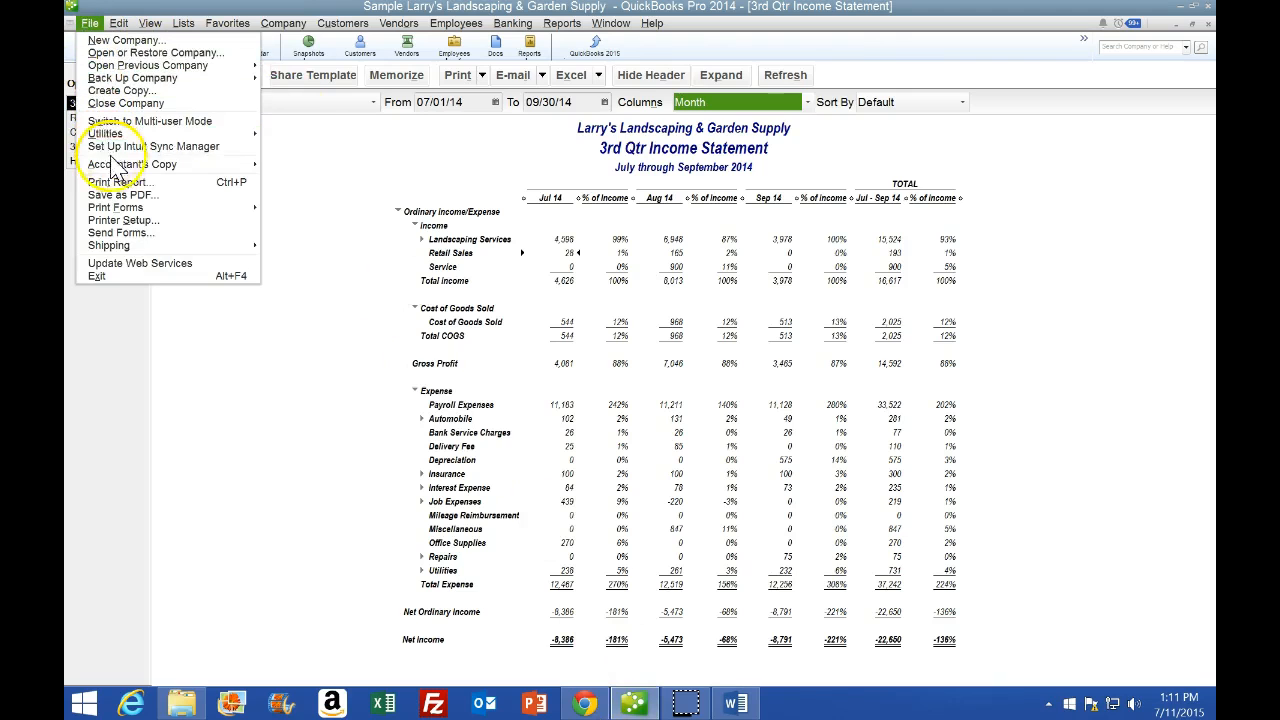
left_click(125, 183)
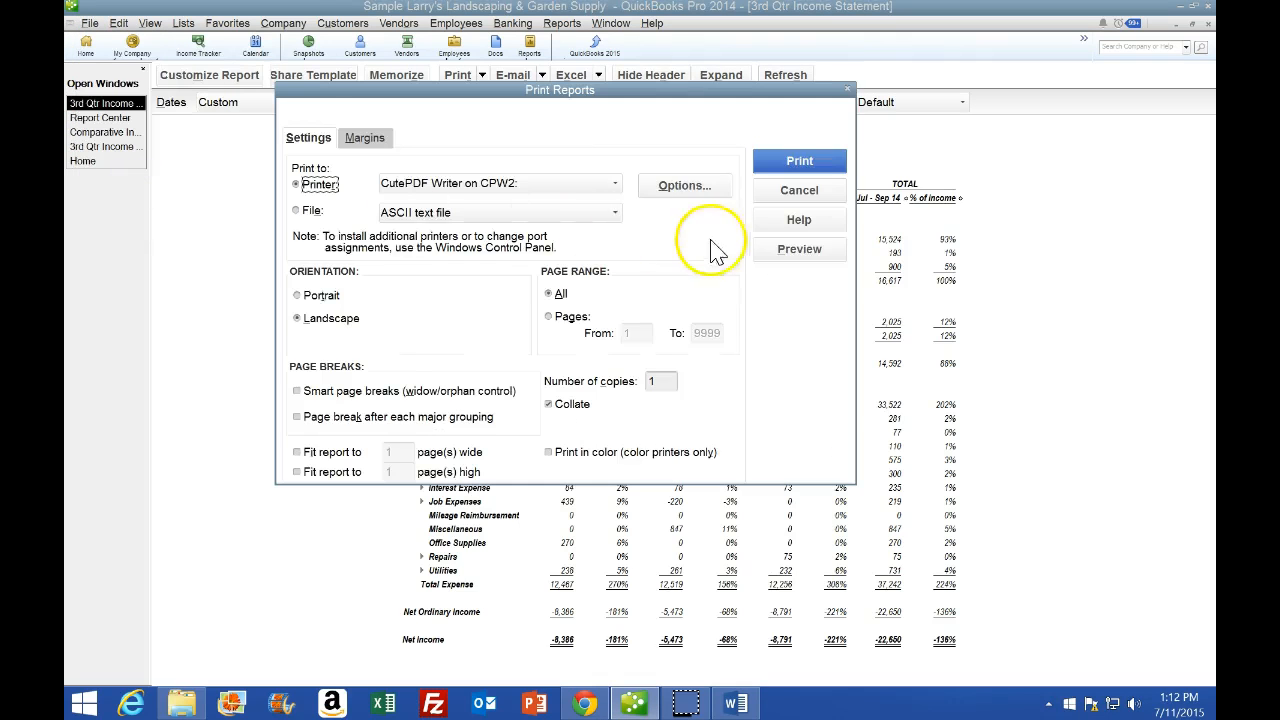
left_click(795, 278)
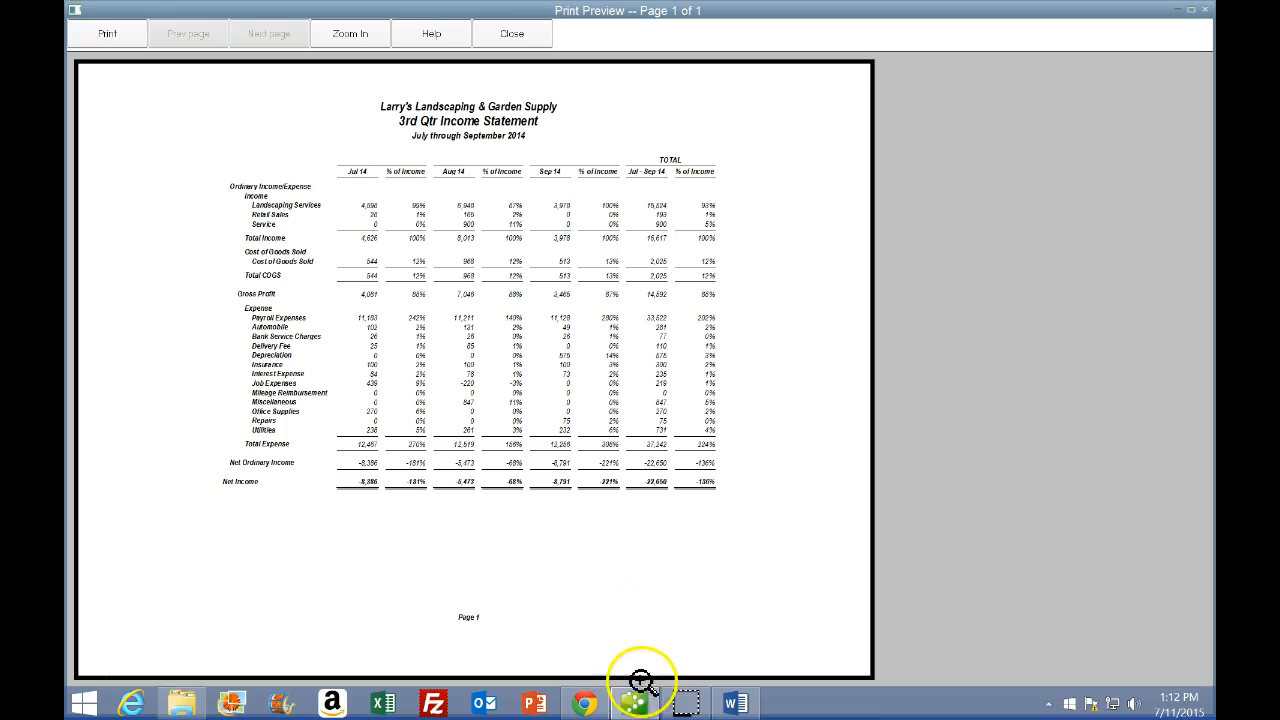
In the Chrome textbook, examine Figure 3.16's print settings and compare the income statement preview with Figure 3.17.
left_click(597, 704)
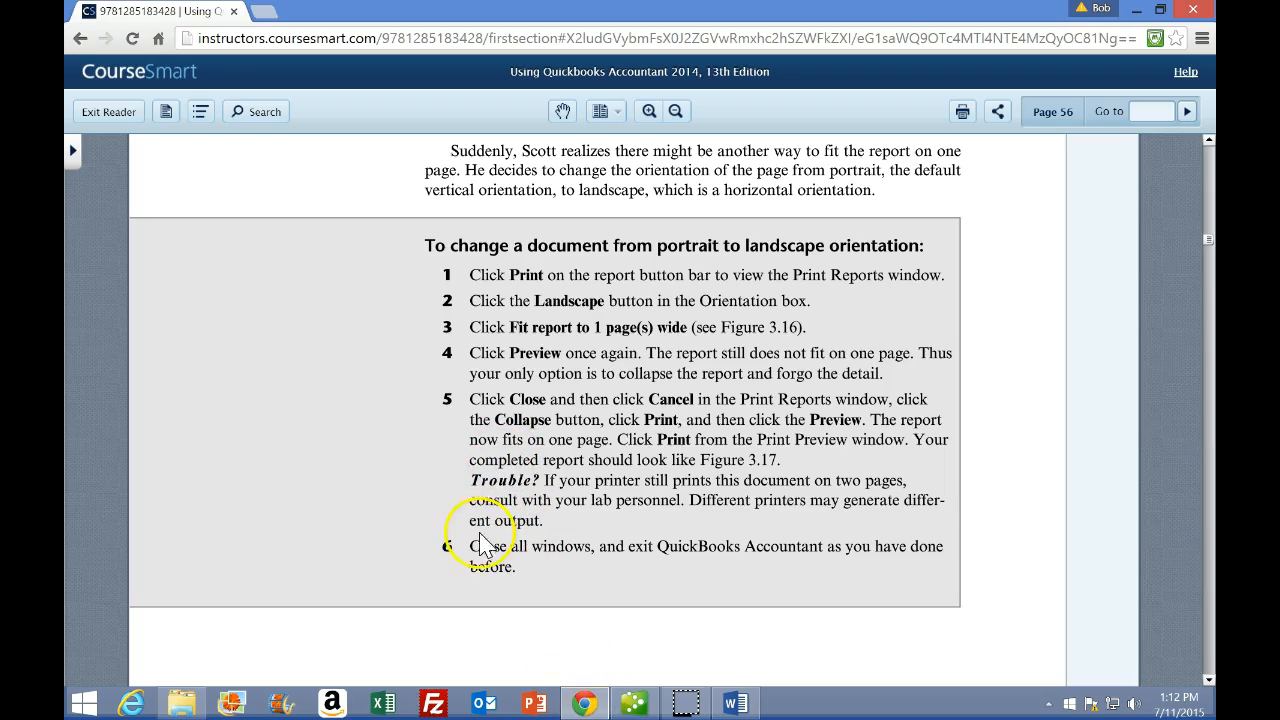
scroll(415, 561, "down", 5)
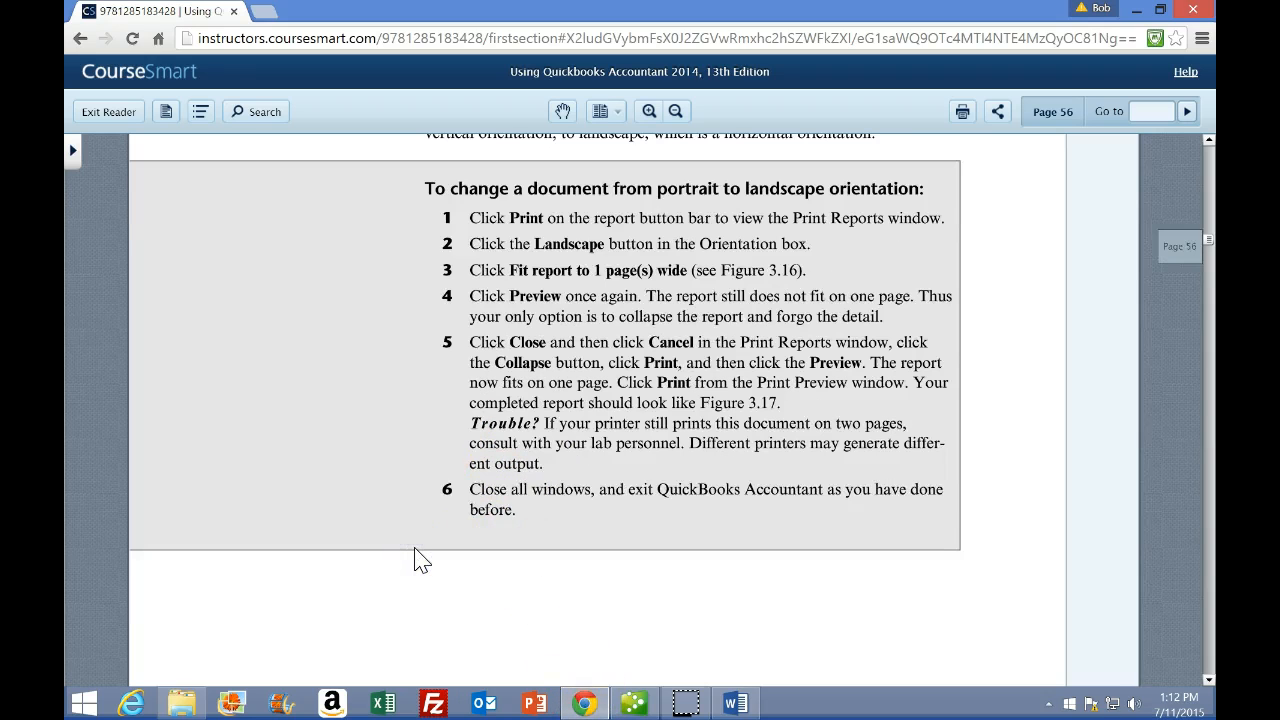
scroll(420, 558, "down", 5)
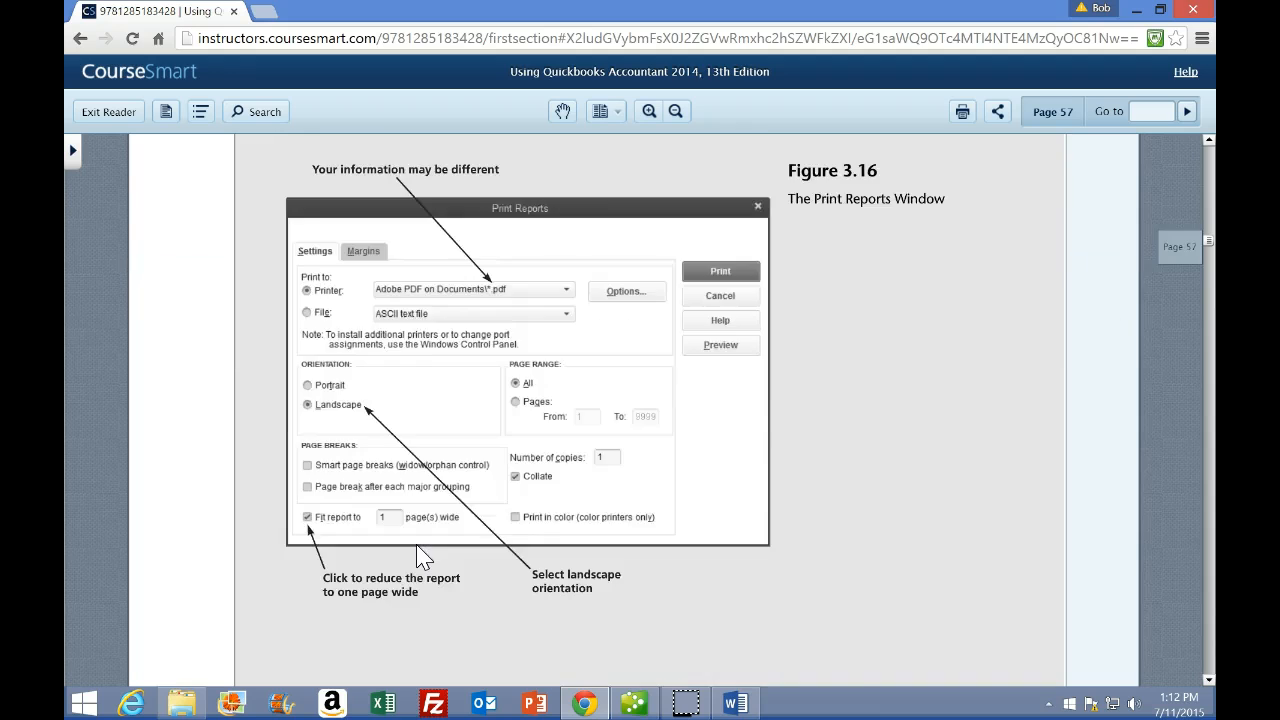
scroll(420, 558, "up", 2)
scroll(420, 558, "up", 6)
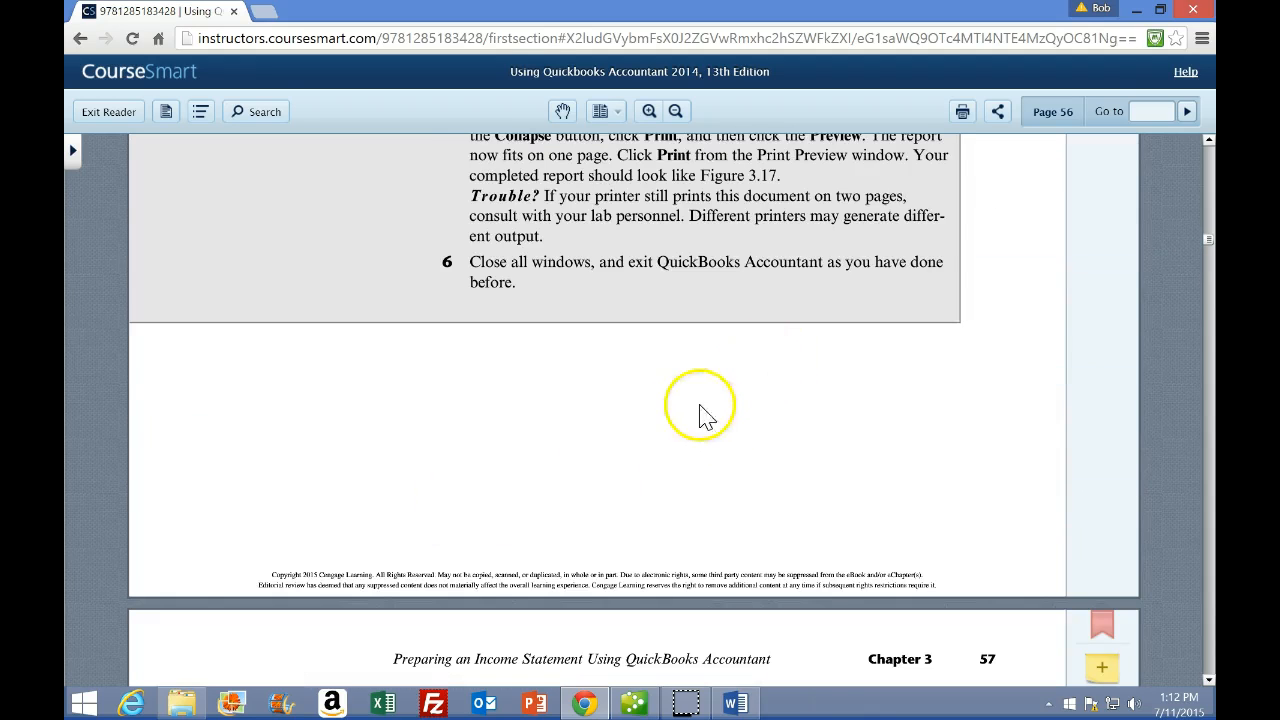
scroll(556, 420, "down", 3)
scroll(832, 527, "down", 3)
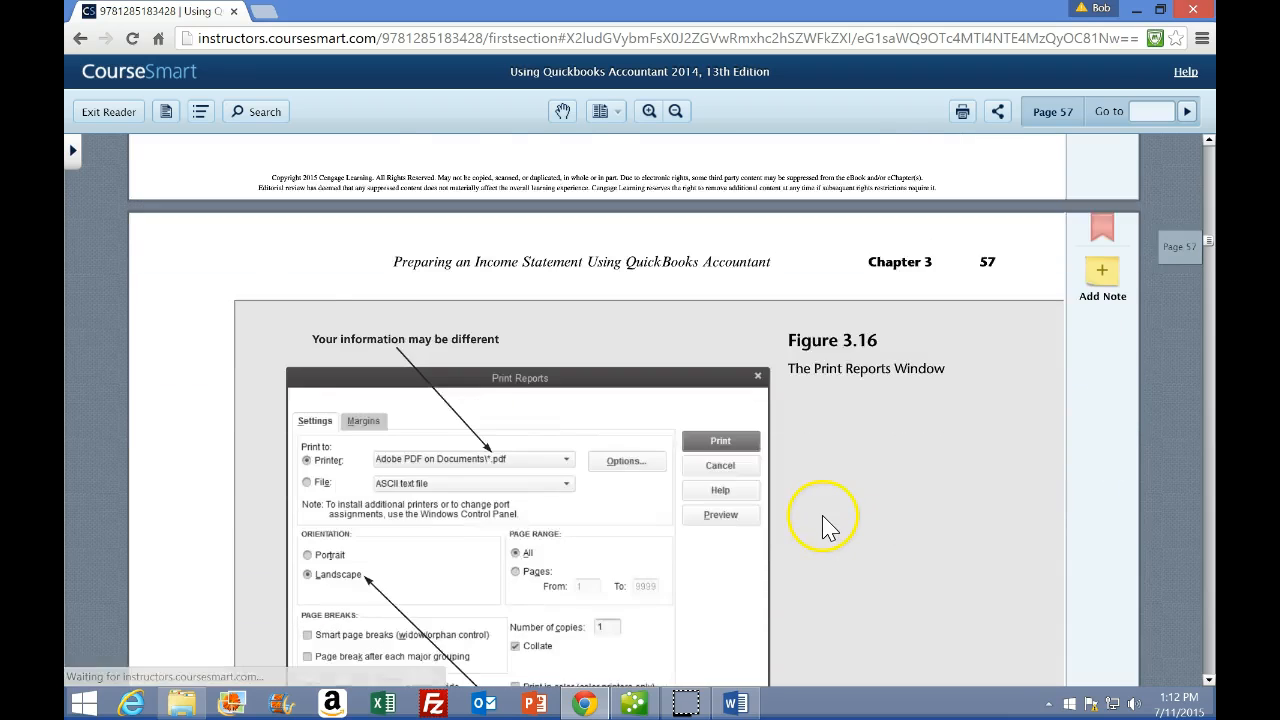
scroll(400, 350, "down", 5)
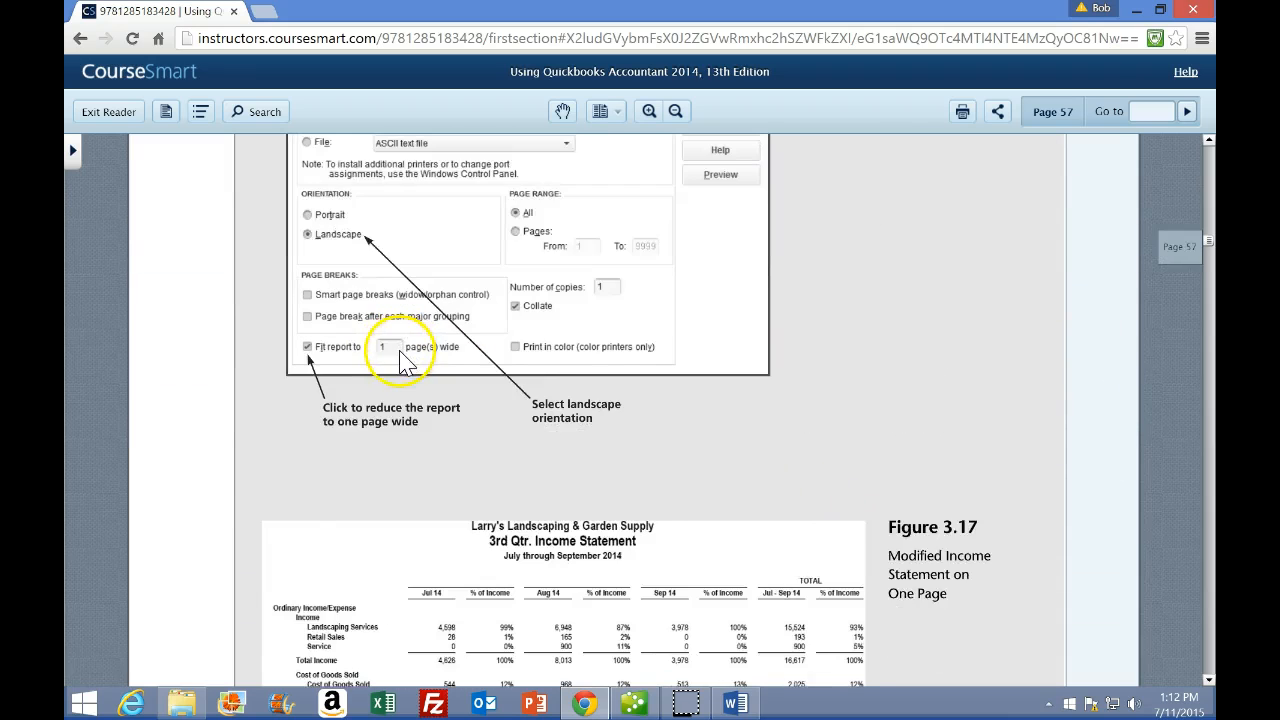
scroll(657, 370, "down", 1)
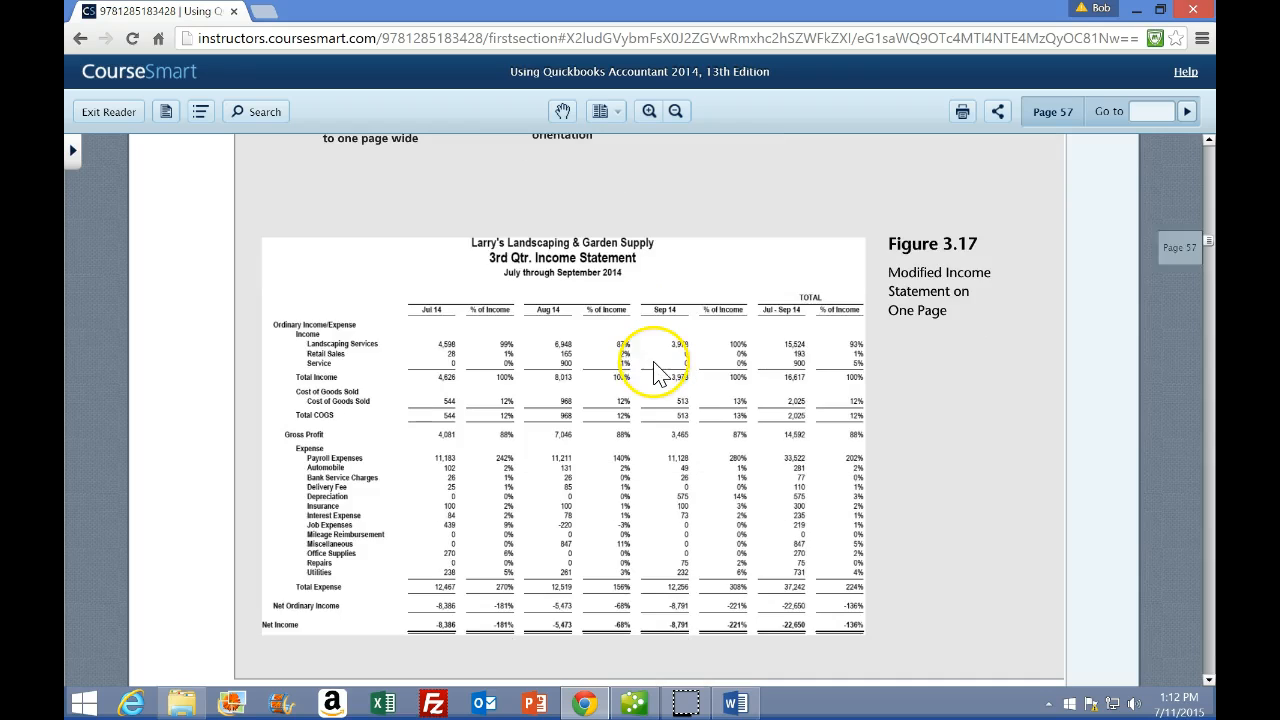
Return to QuickBooks and close the income statement's print preview and print settings without printing.
left_click(640, 698)
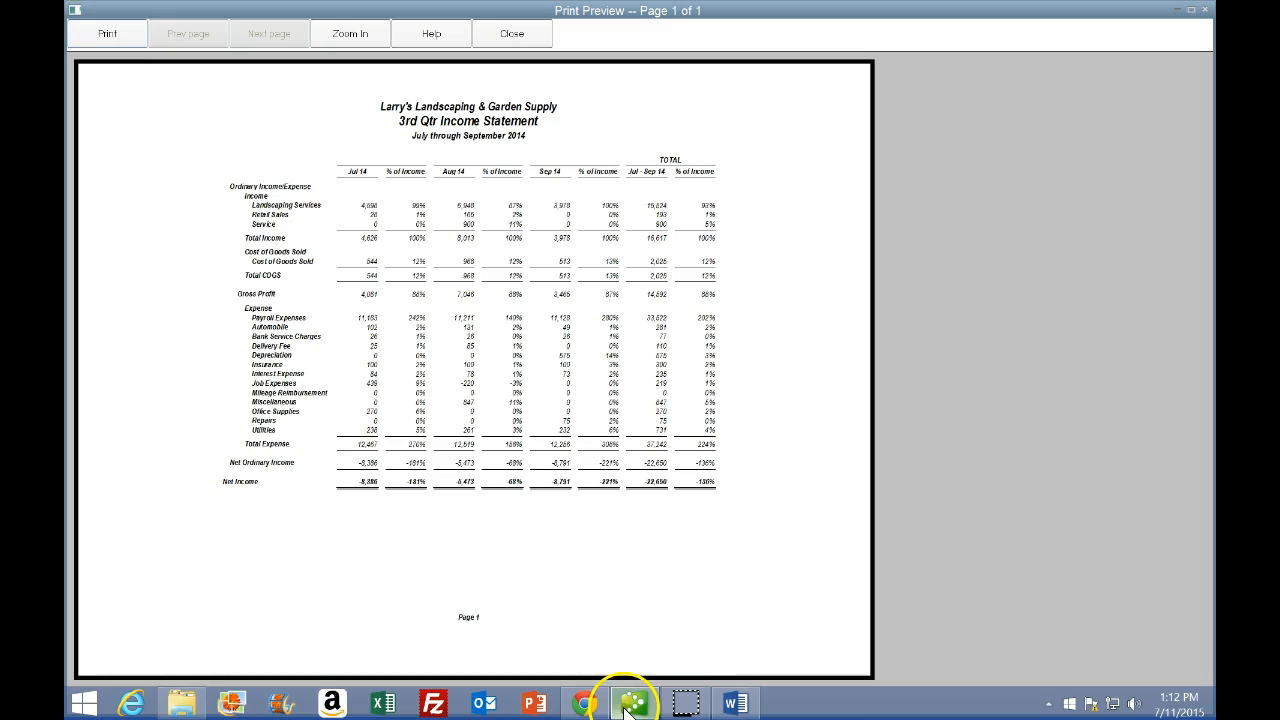
left_click(537, 40)
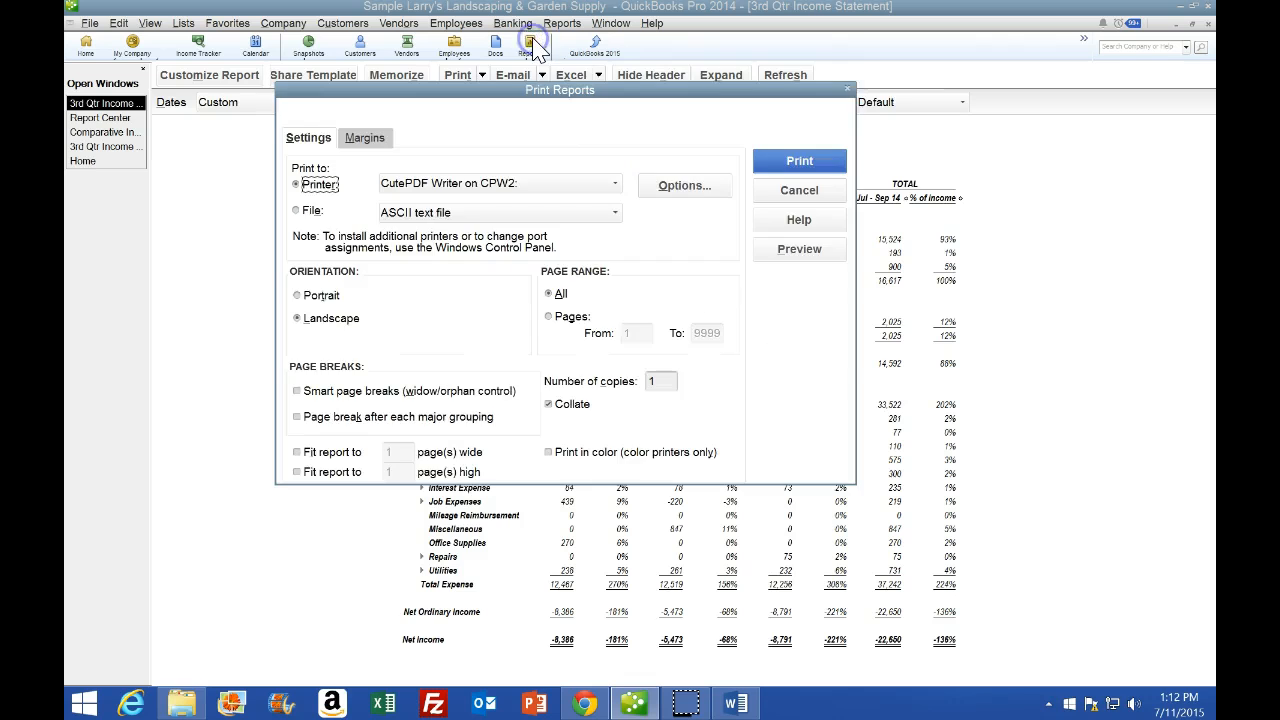
left_click(847, 89)
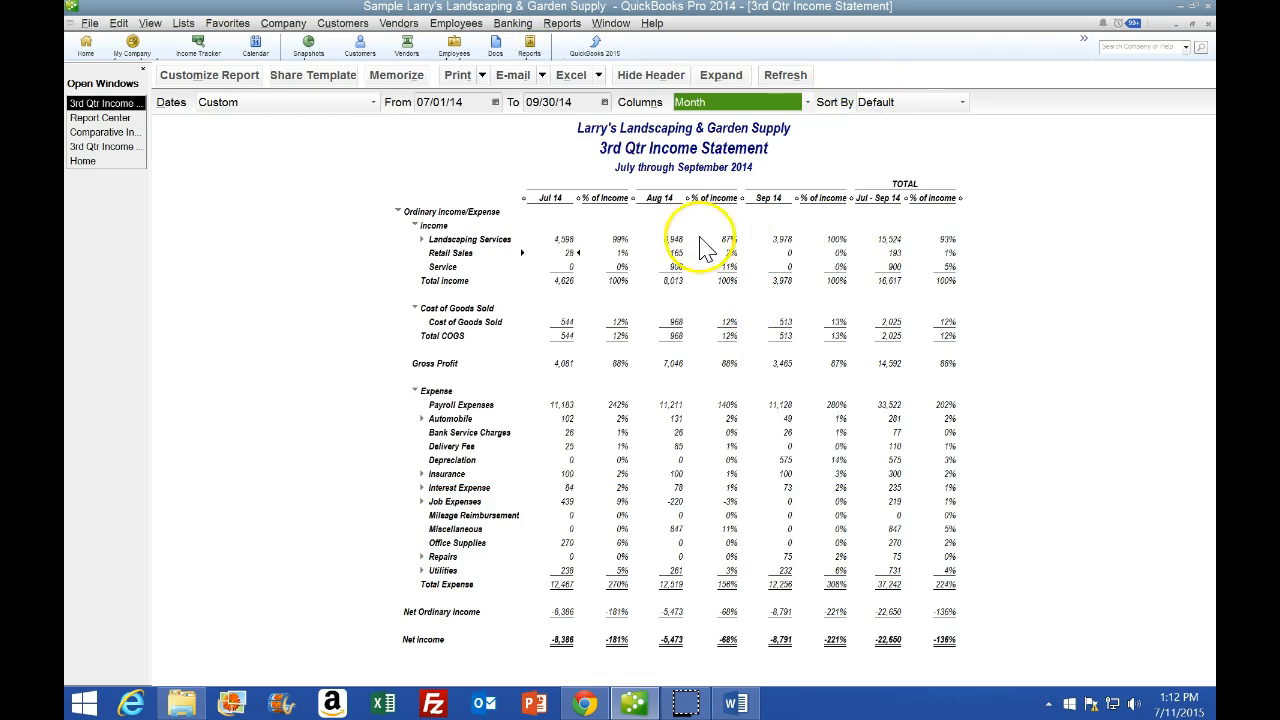
Export the 3rd Qtr Income Statement to Excel as a new worksheet in the existing Ch. 3 Docs workbook.
left_click(580, 78)
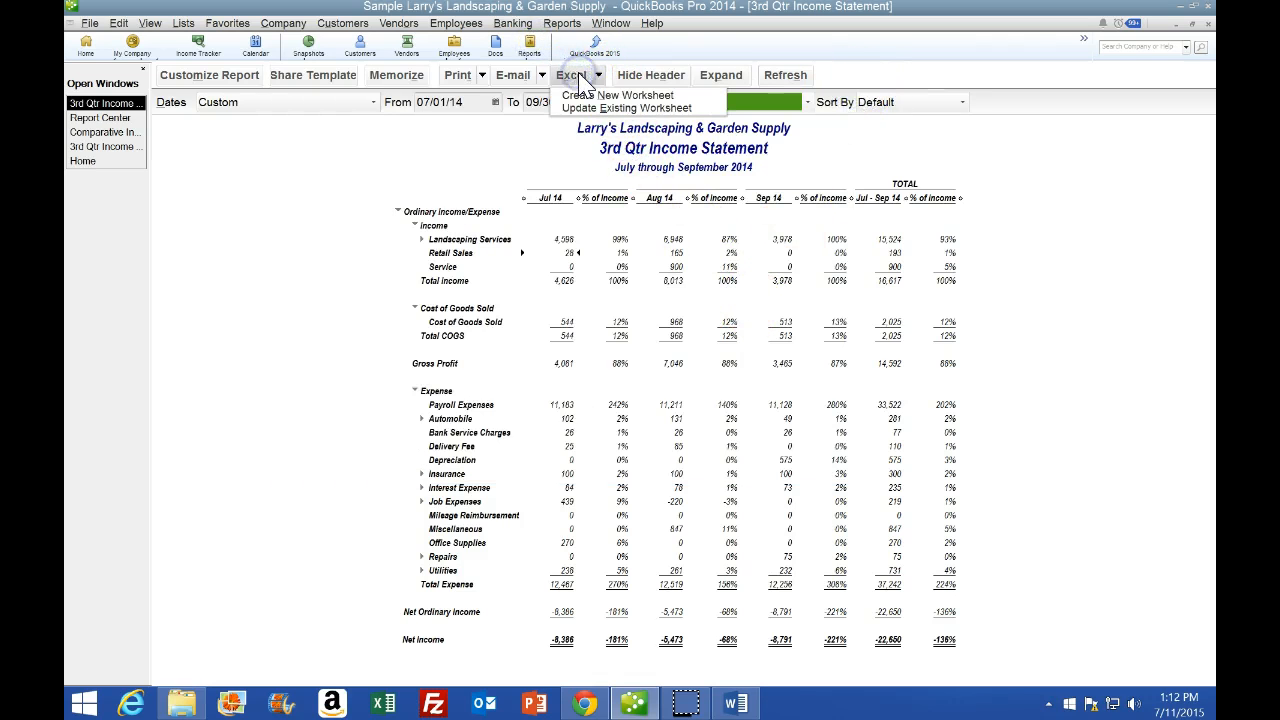
left_click(583, 96)
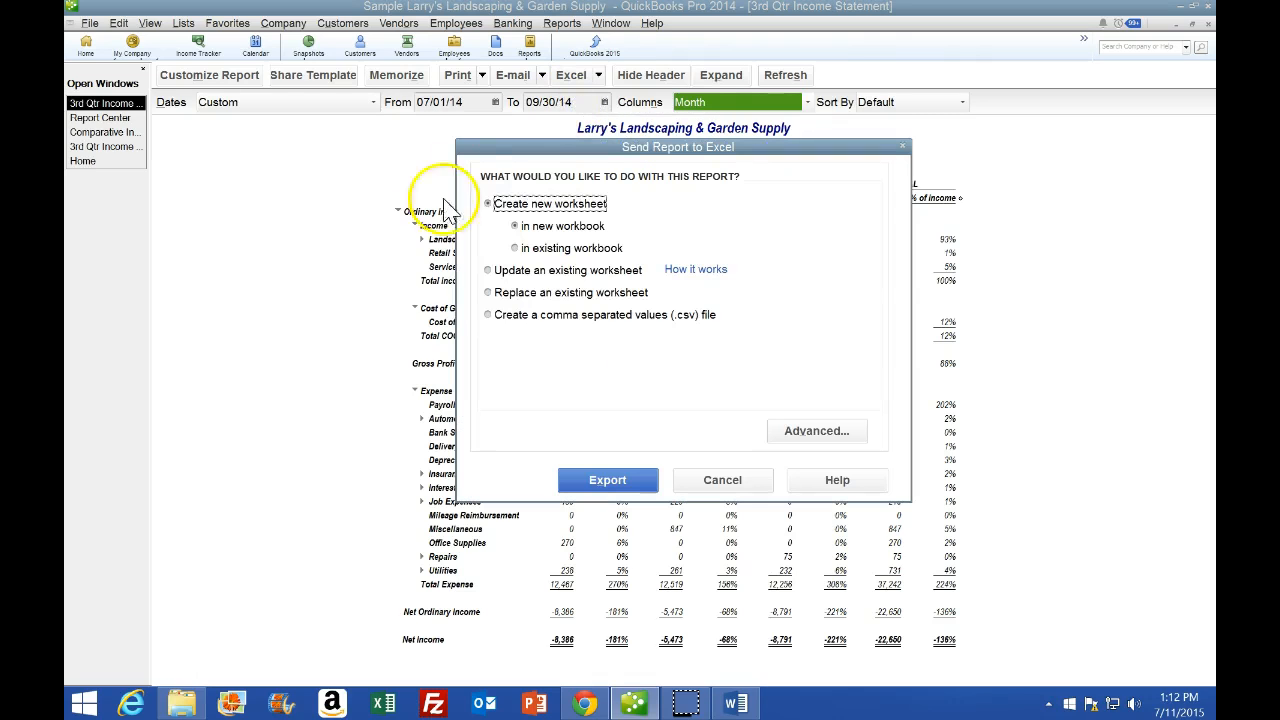
left_click(520, 249)
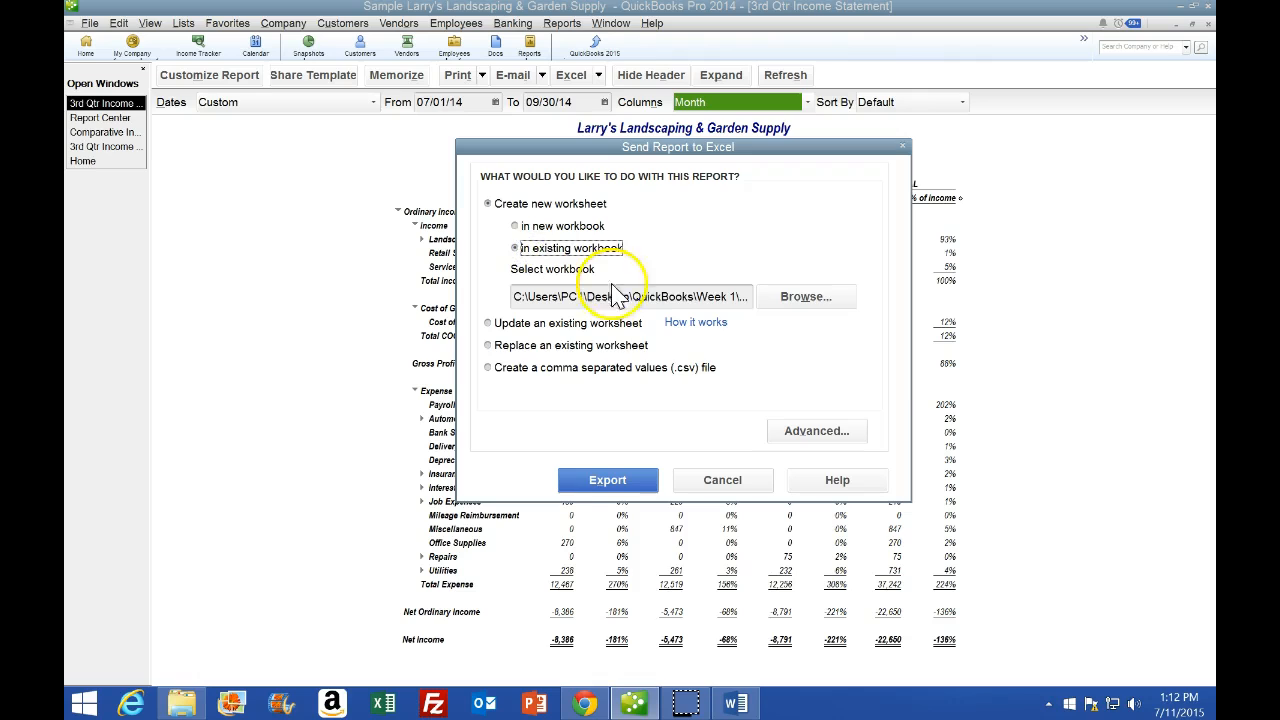
left_click(810, 302)
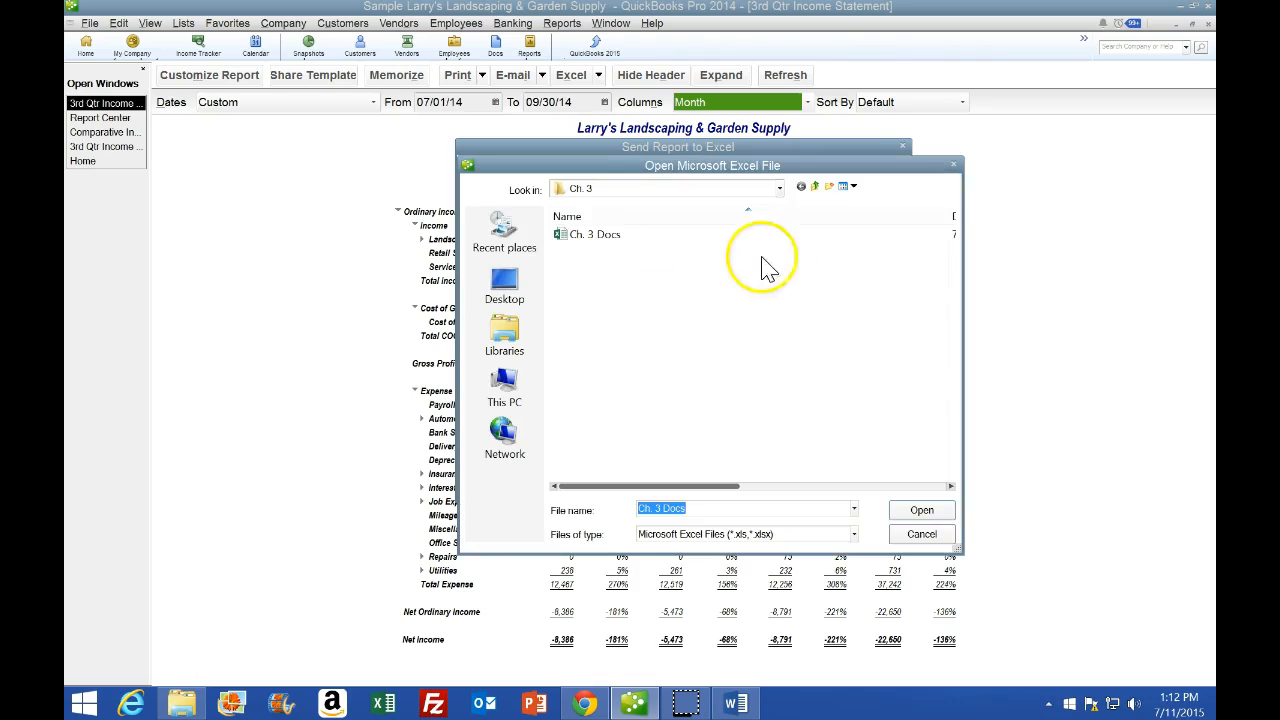
double_click(606, 247)
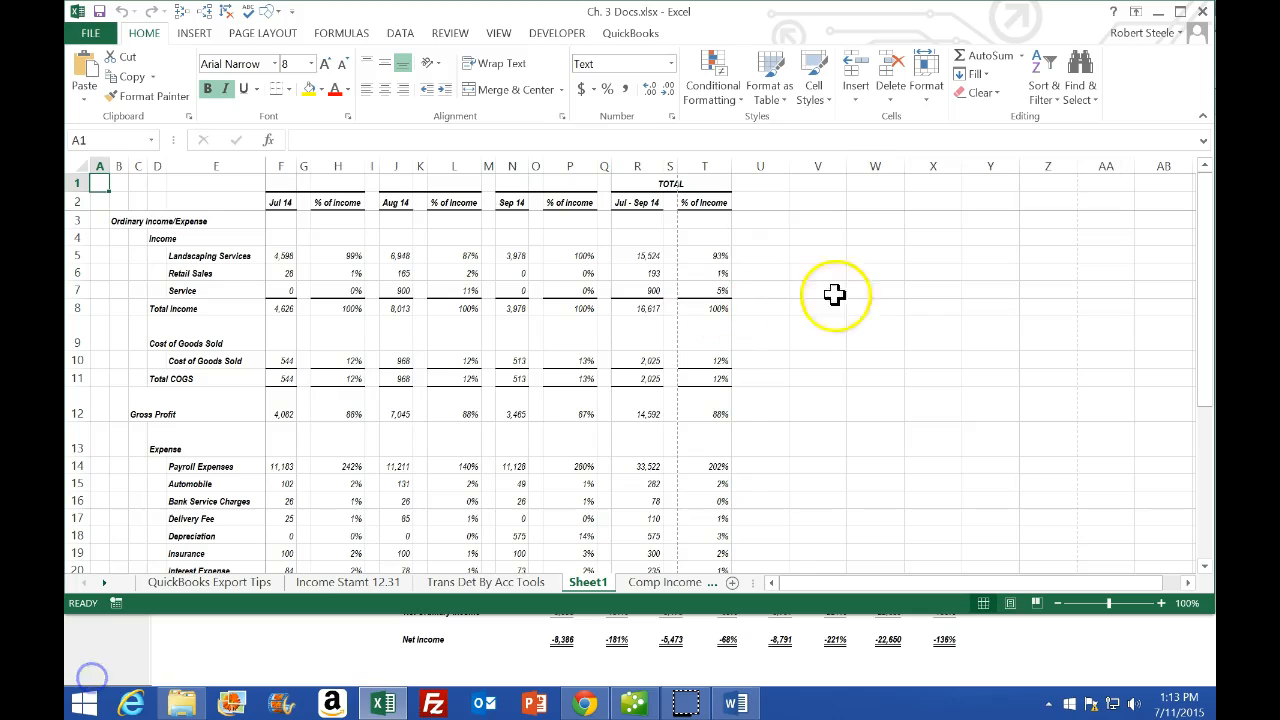
Maximize the Excel workbook, show Sheet1 in Page Layout view with its panes unfrozen, and remove the window split.
left_click(1180, 11)
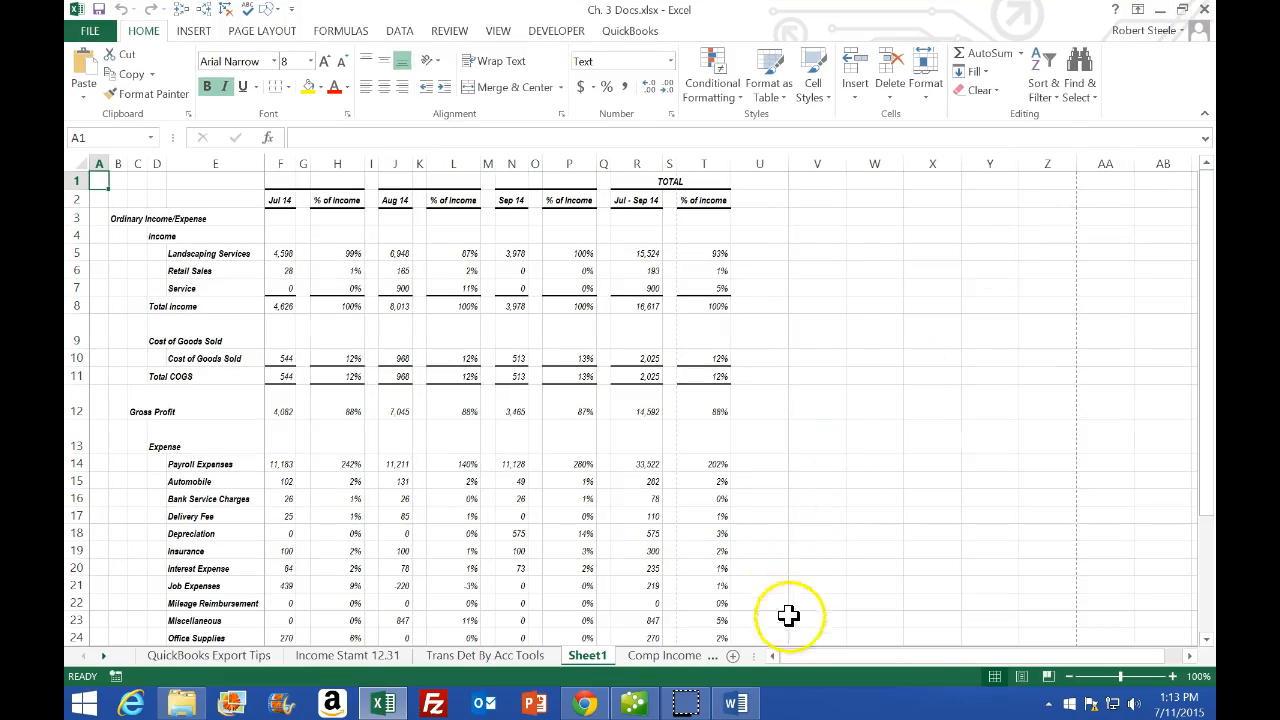
left_click(1022, 677)
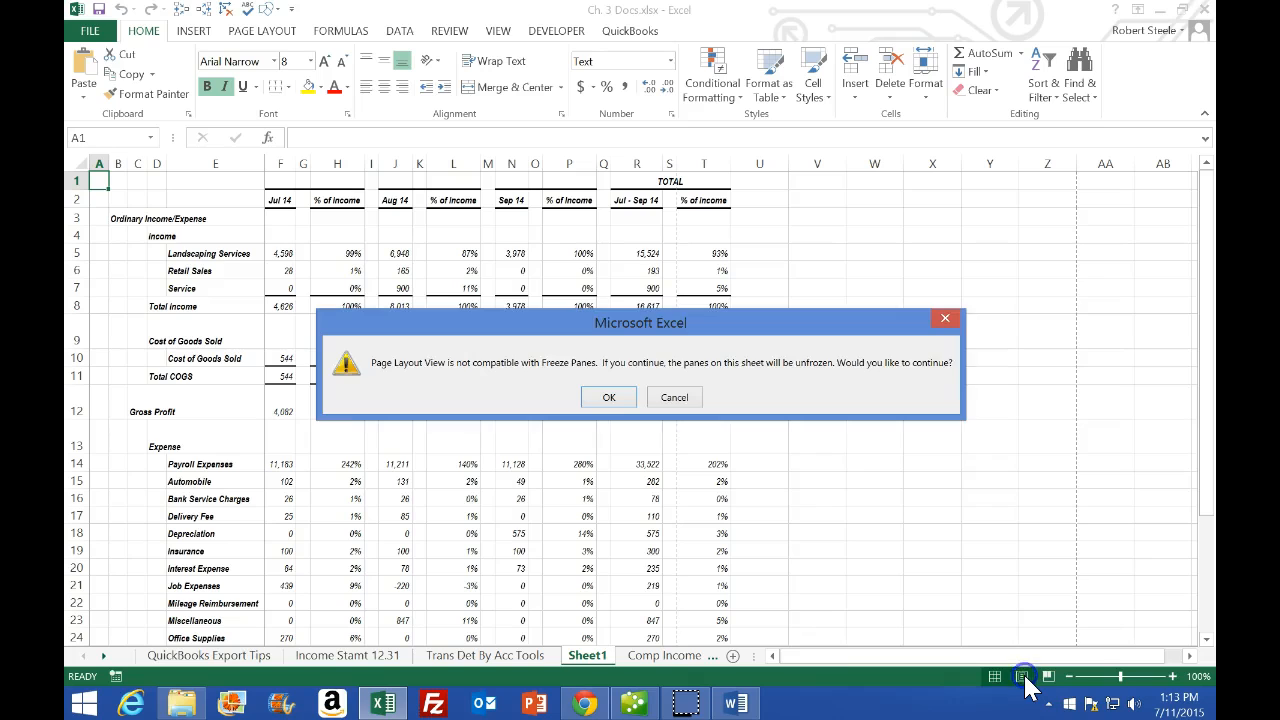
left_click(609, 397)
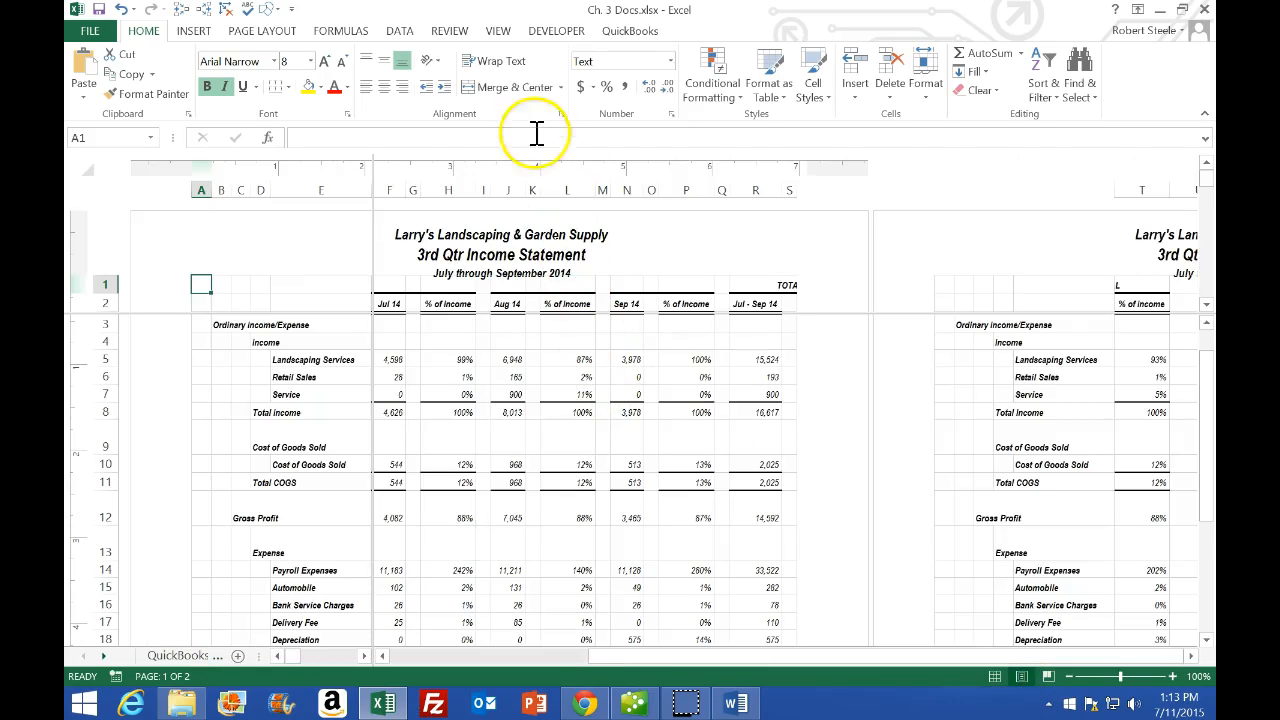
left_click(498, 31)
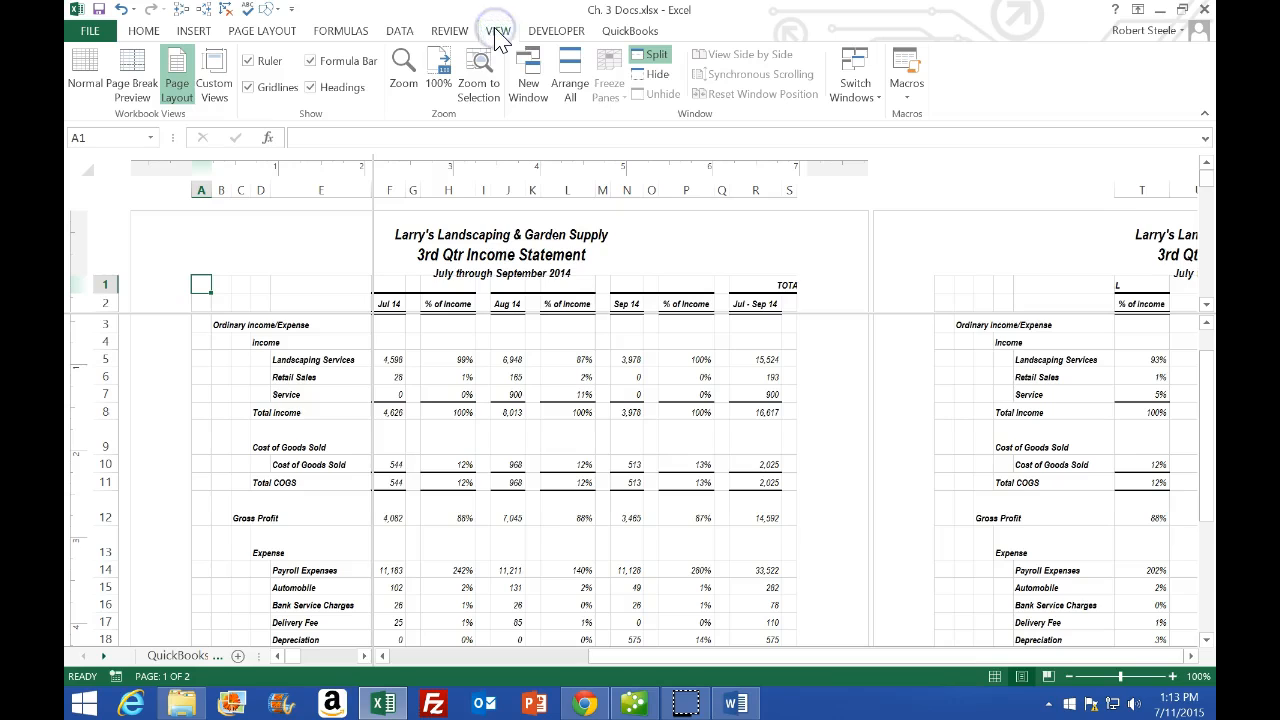
left_click(655, 58)
left_click(653, 58)
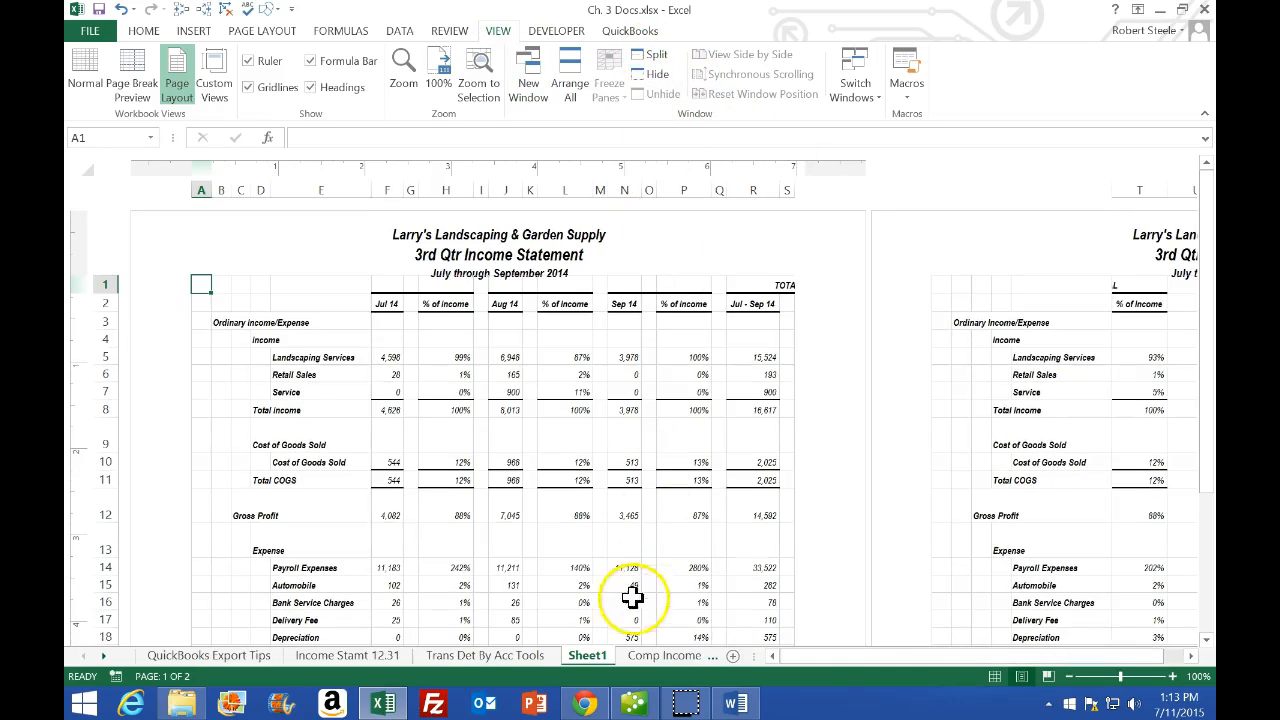
Rename Sheet1 as 3rdh Qtr Income Stmt and return the sheet to Normal view.
left_click_drag(601, 661, 603, 653)
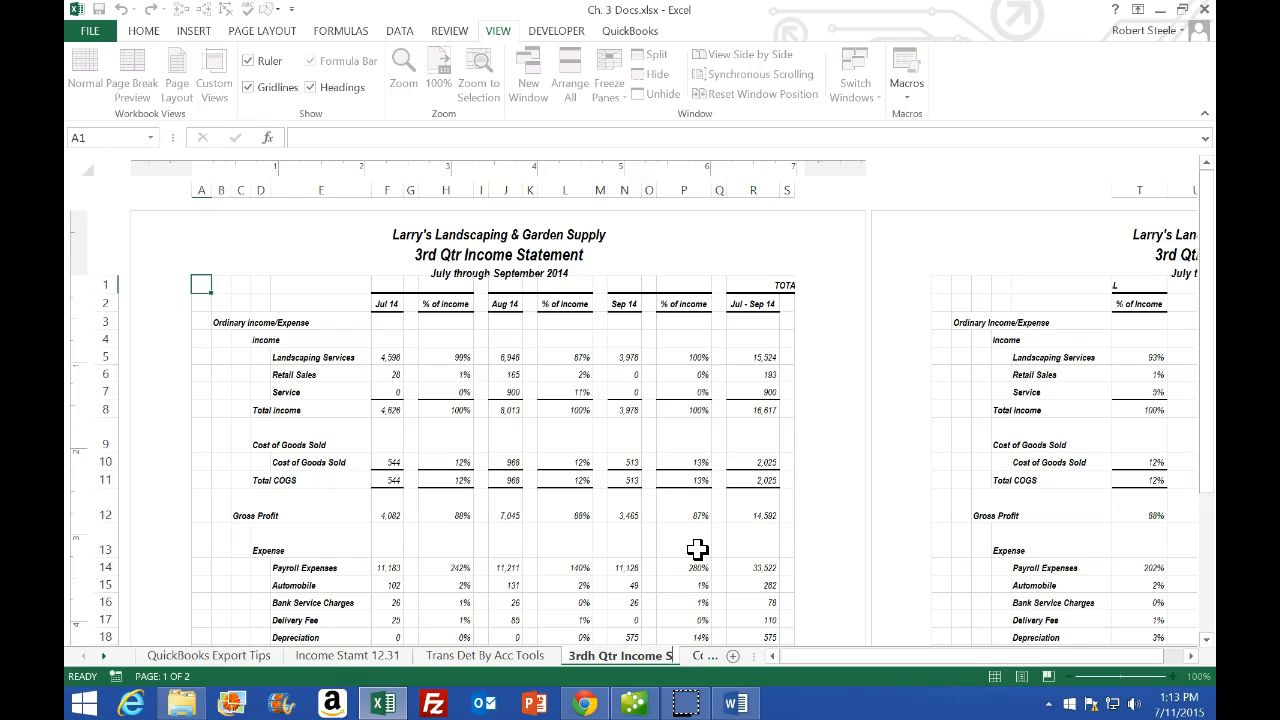
left_click(718, 515)
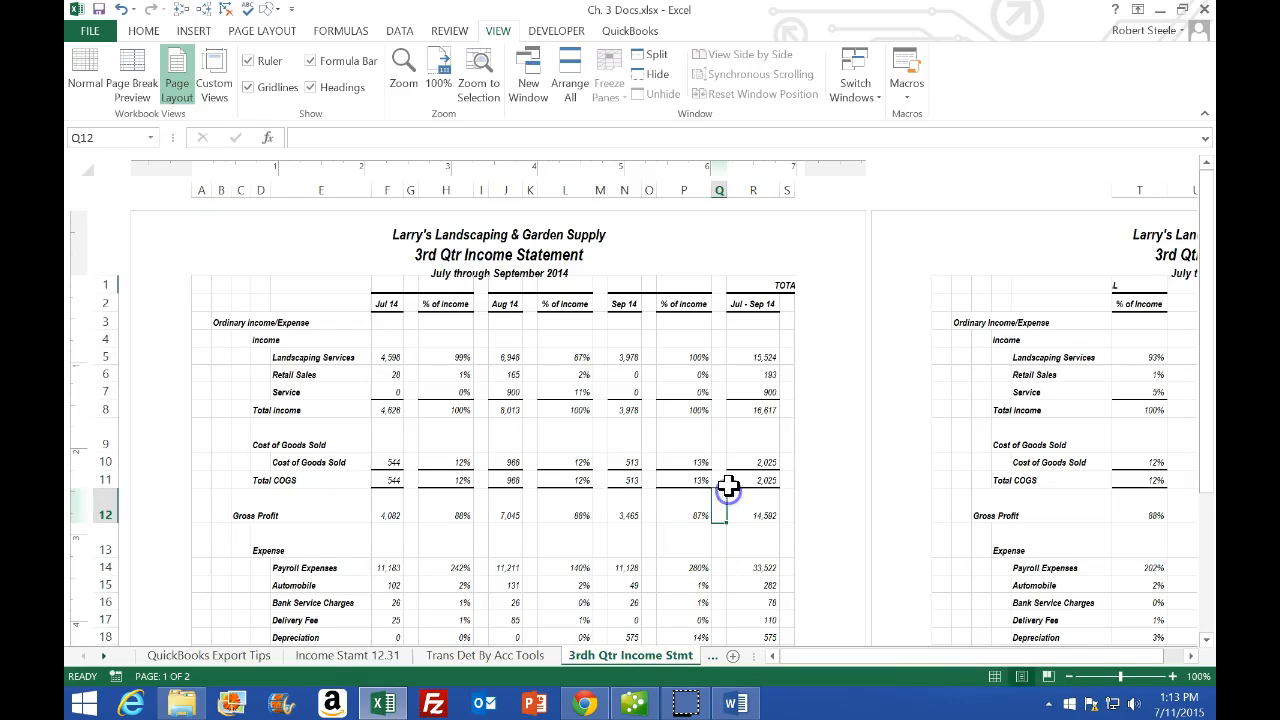
left_click(995, 676)
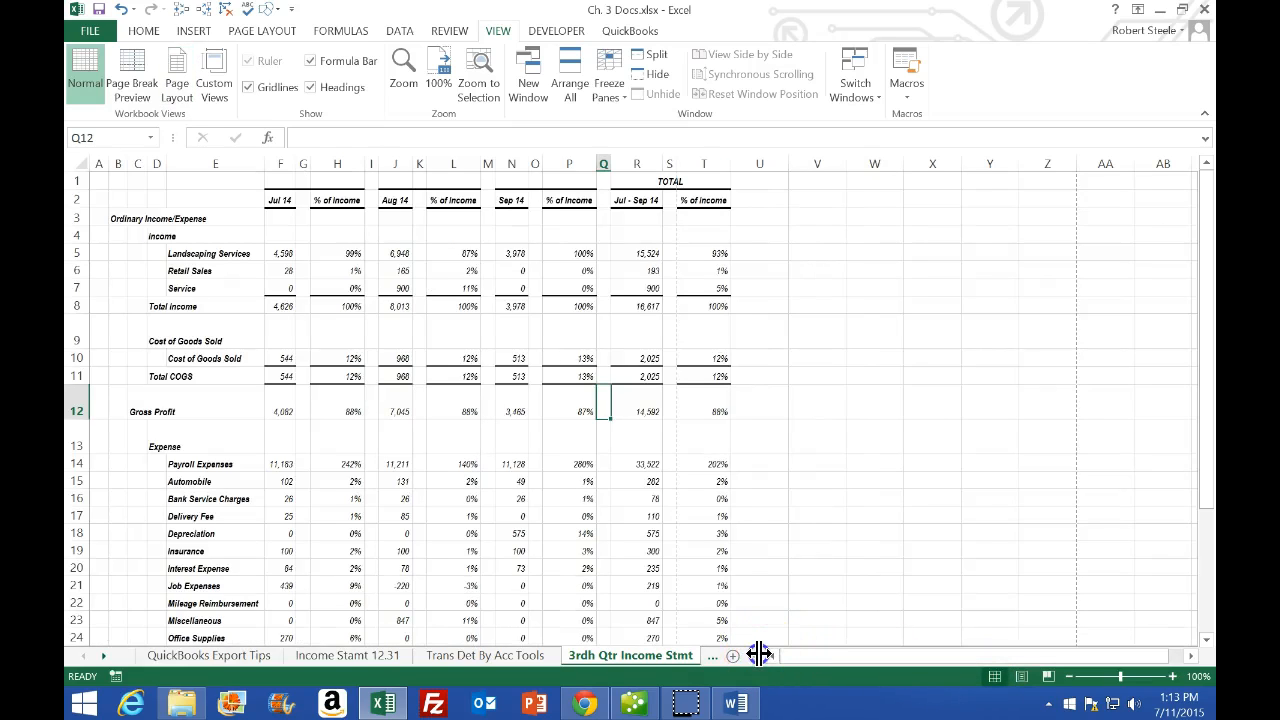
Make room to show all the sheet tabs and move the 3rdh Qtr Income Stmt sheet after Comp Income Statmt. 11.14.
left_click_drag(836, 652, 927, 650)
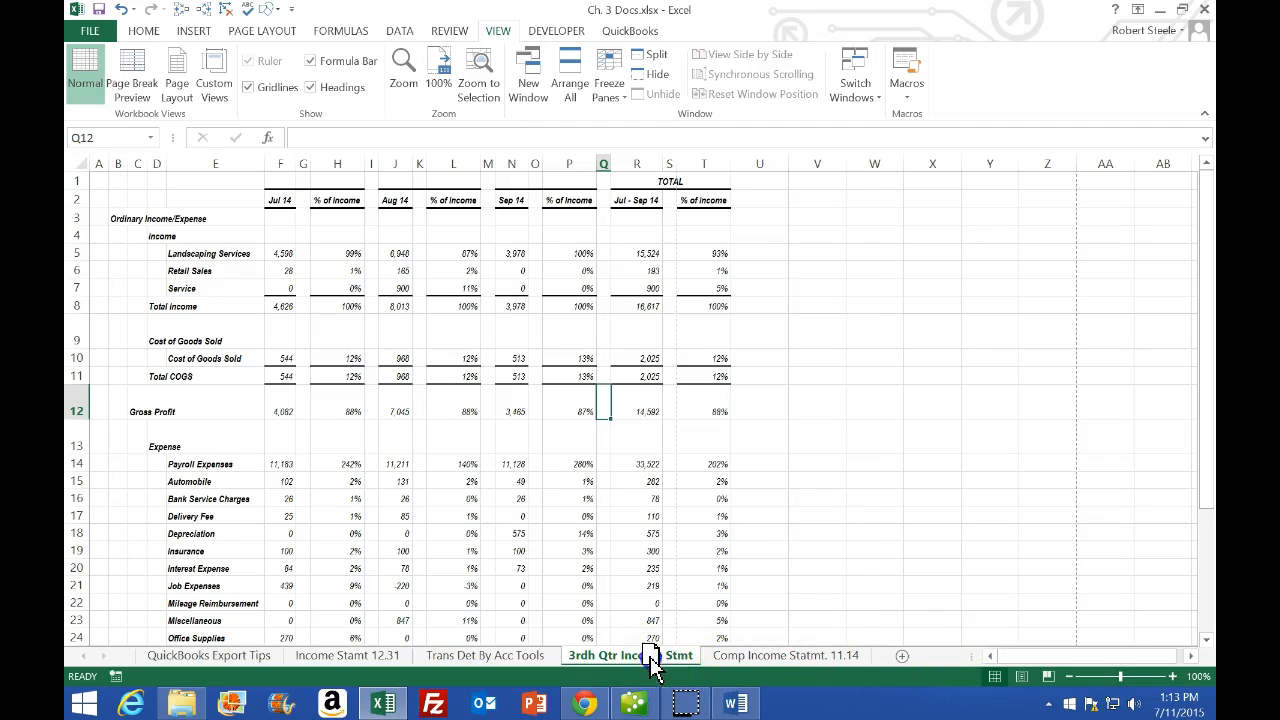
left_click_drag(876, 672, 868, 668)
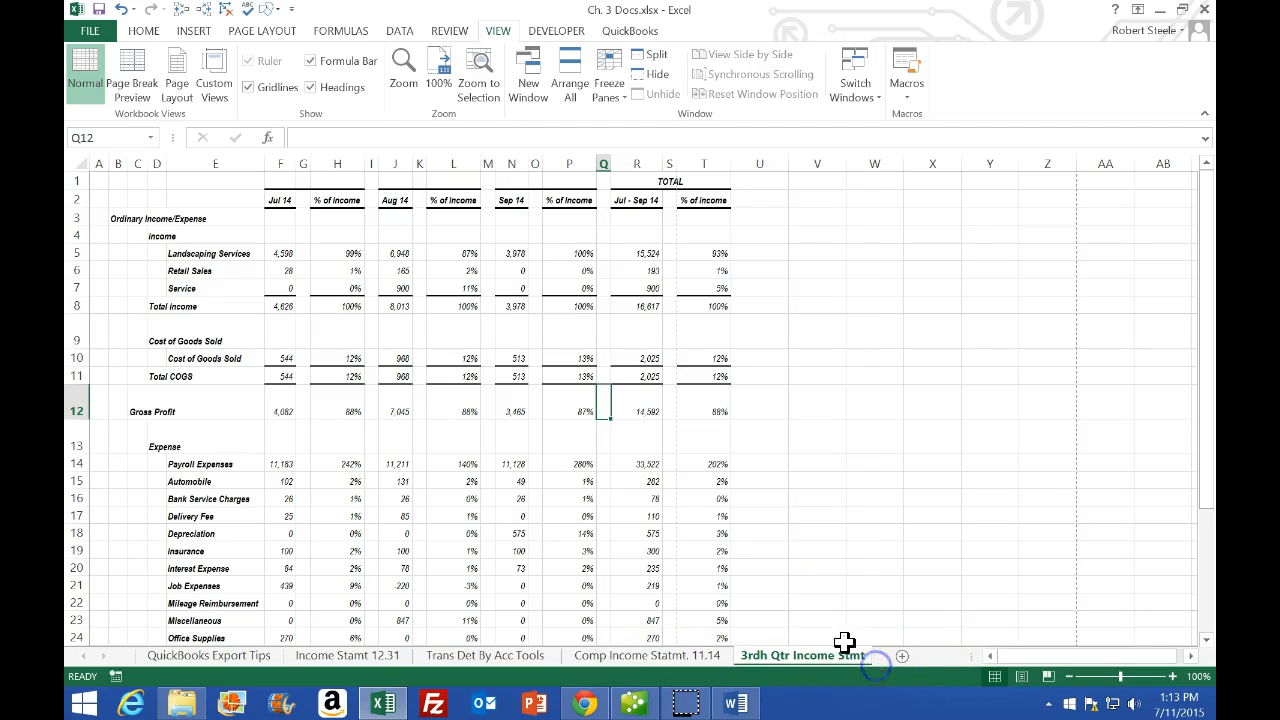
left_click(706, 517)
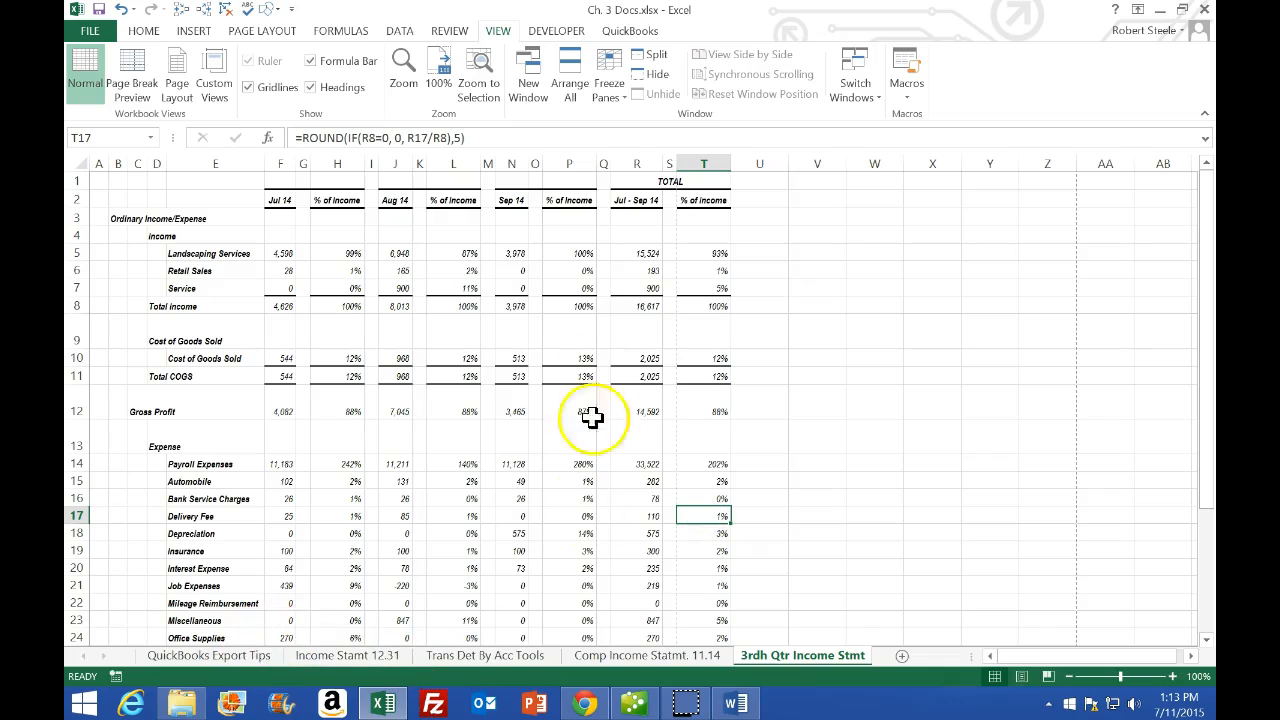
Save the Ch. 3 Docs workbook and close Excel to return to QuickBooks.
left_click(625, 333)
left_click(99, 12)
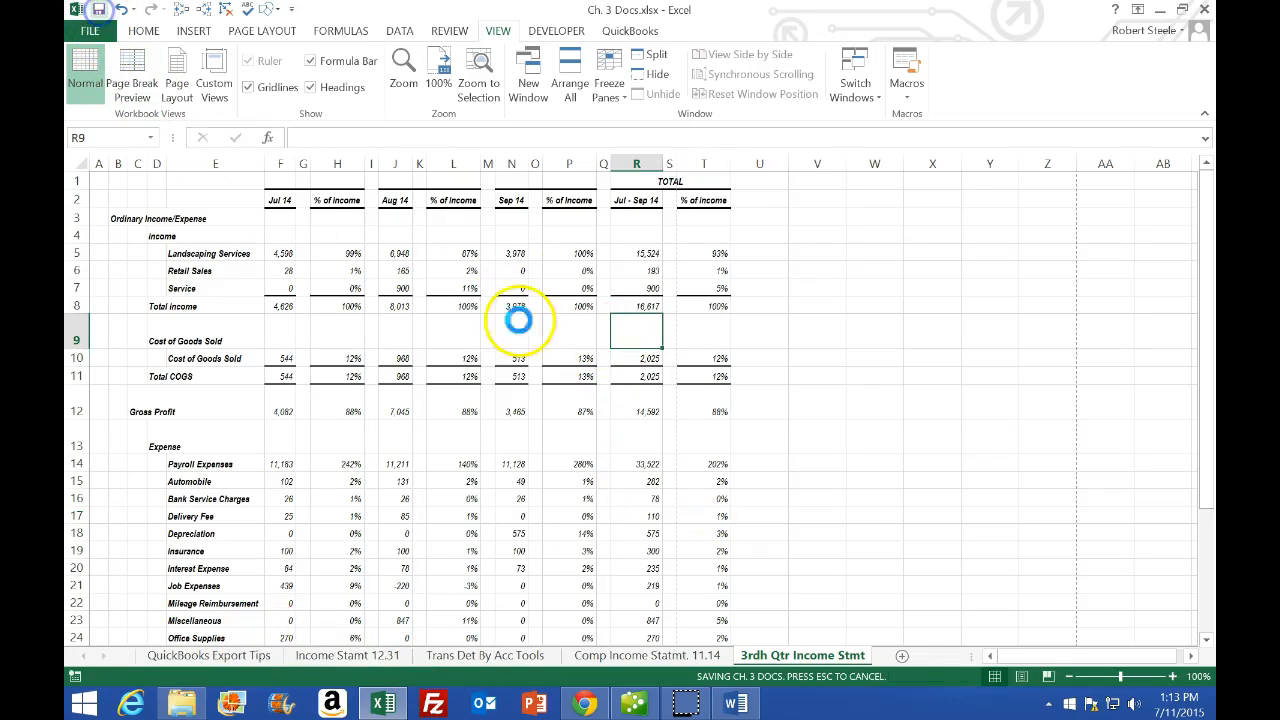
left_click(1206, 10)
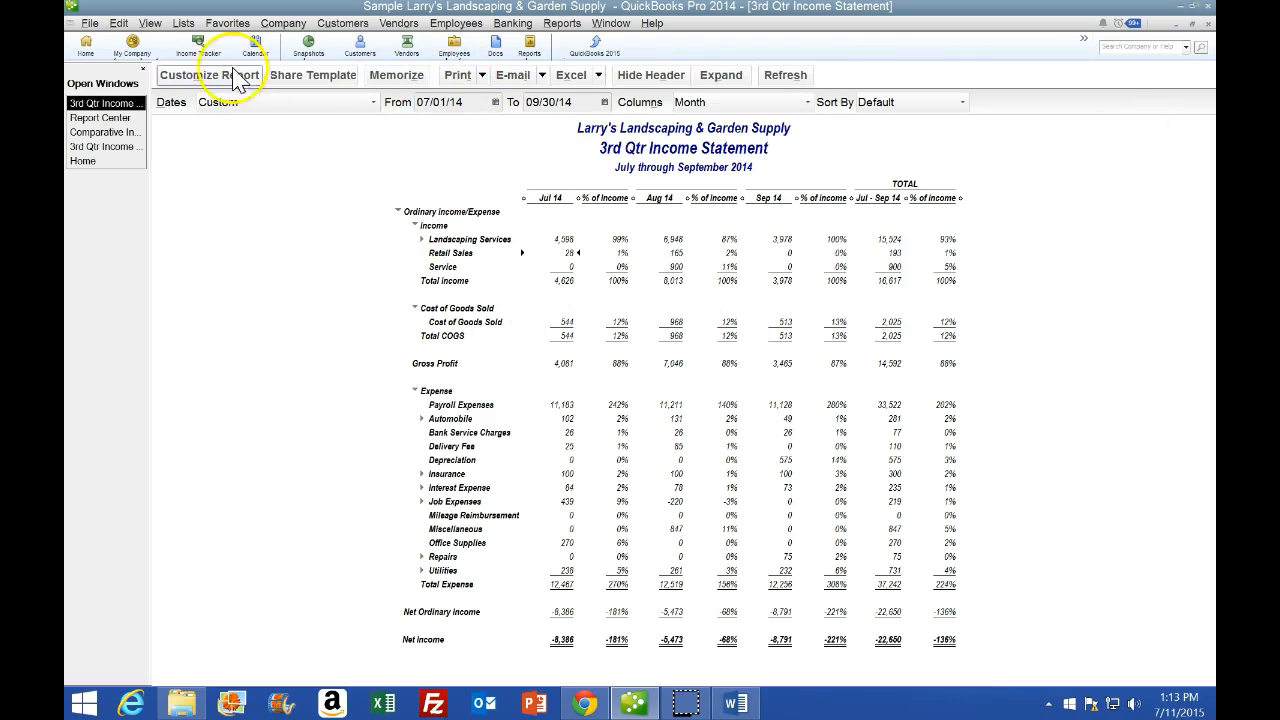
Save the income statement as a PDF named 3rd Qtr Income Statement in the Ch. 3 folder.
left_click(89, 22)
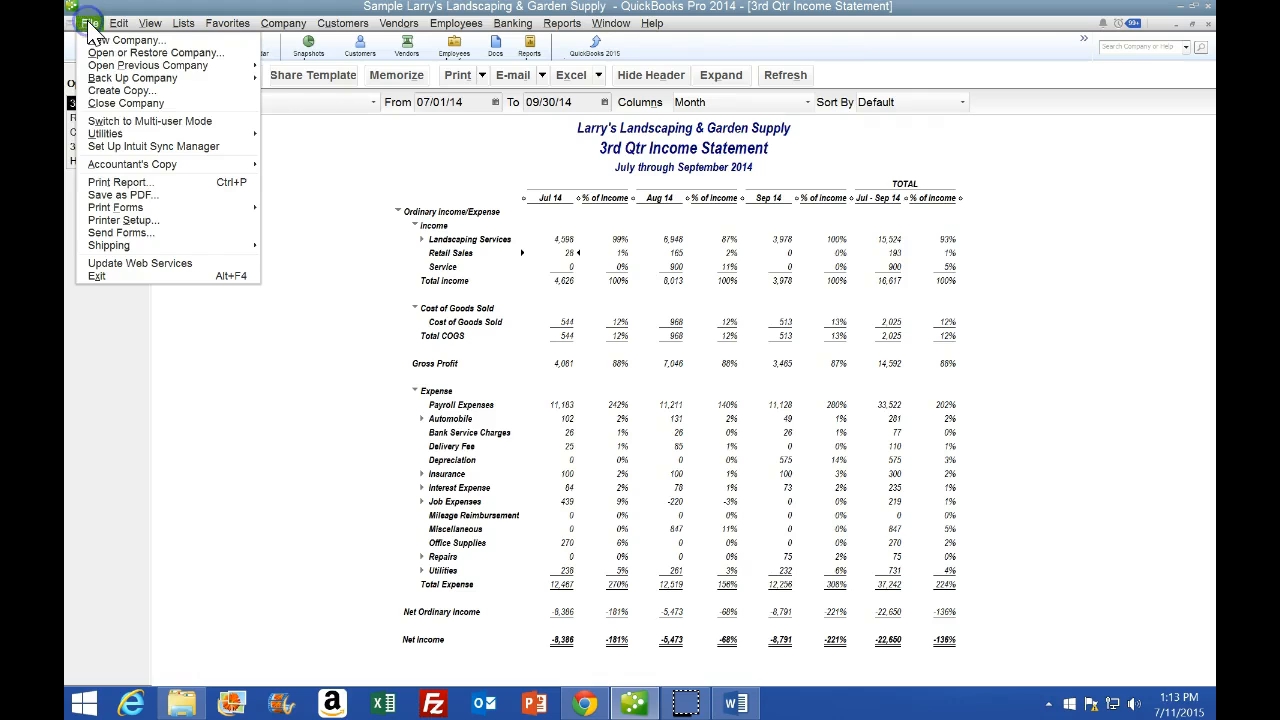
left_click(112, 195)
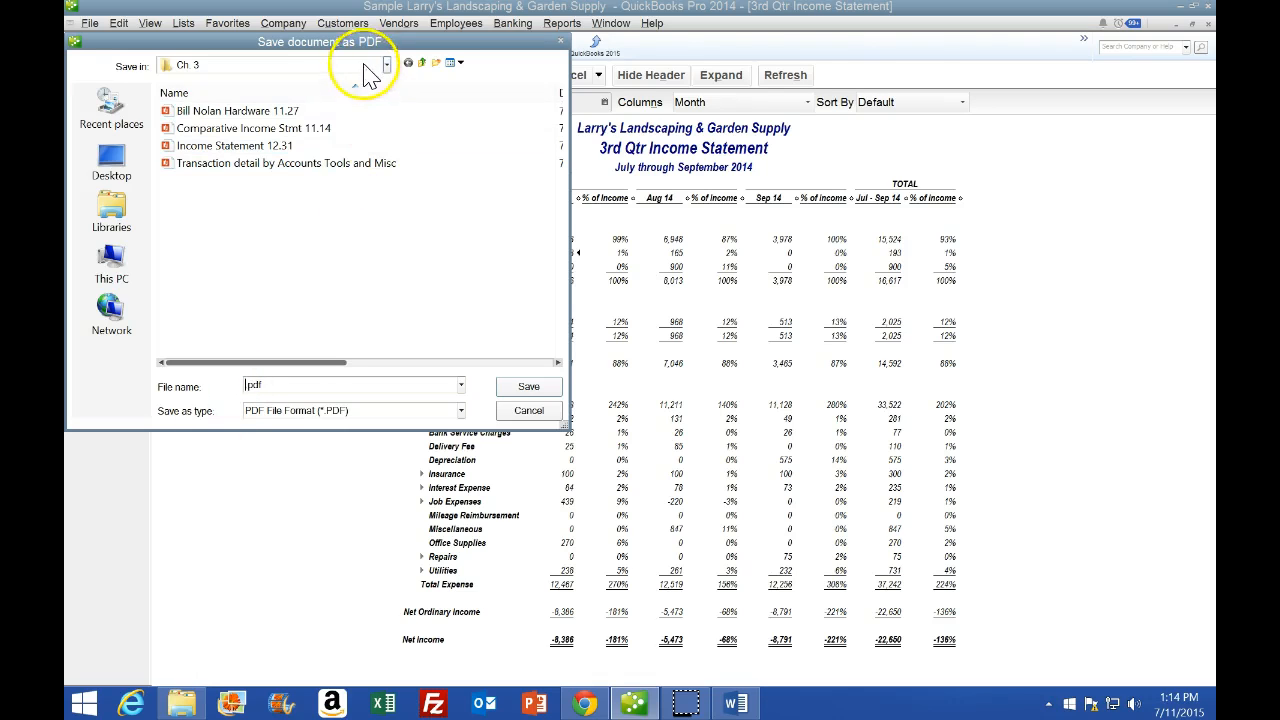
left_click_drag(349, 38, 349, 62)
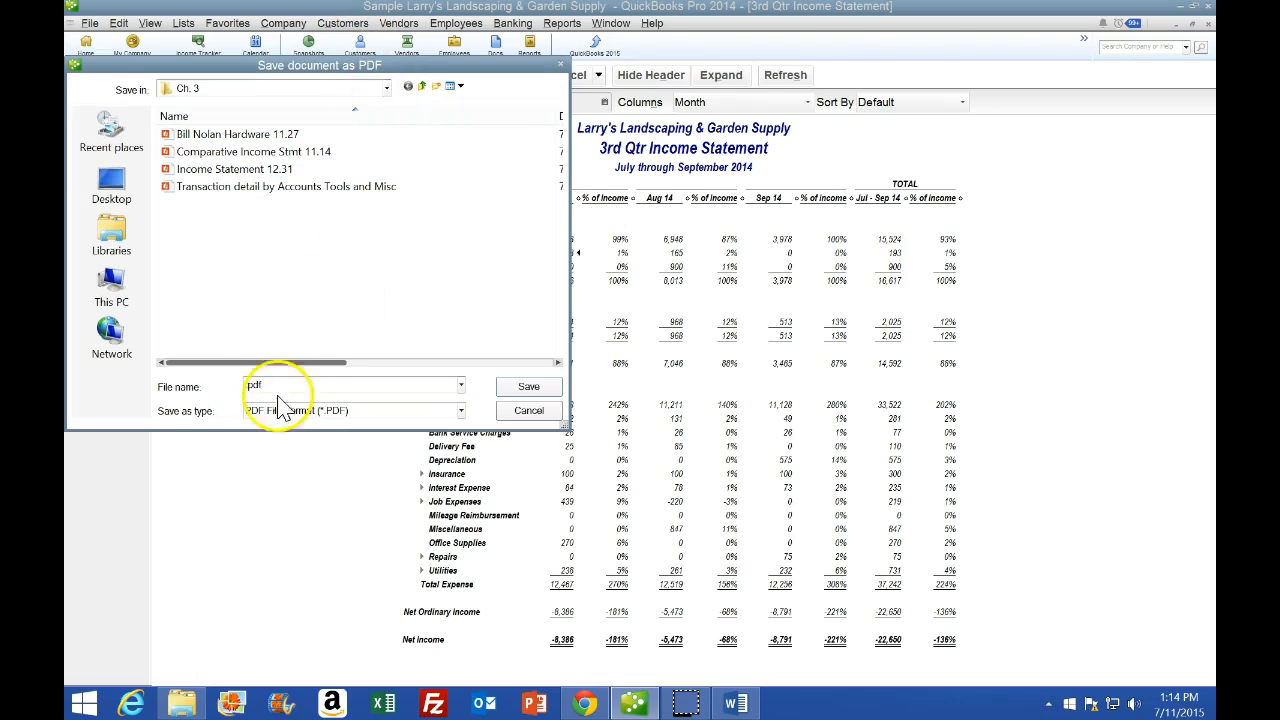
left_click(249, 385)
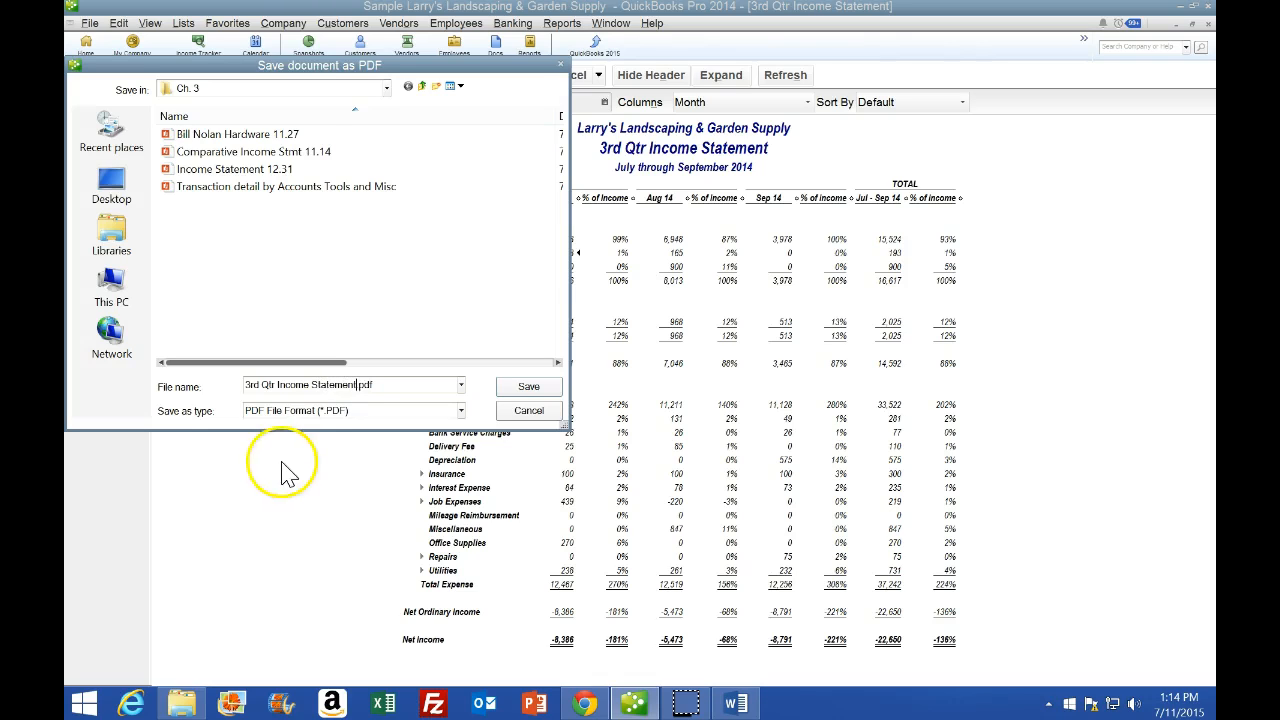
left_click(526, 389)
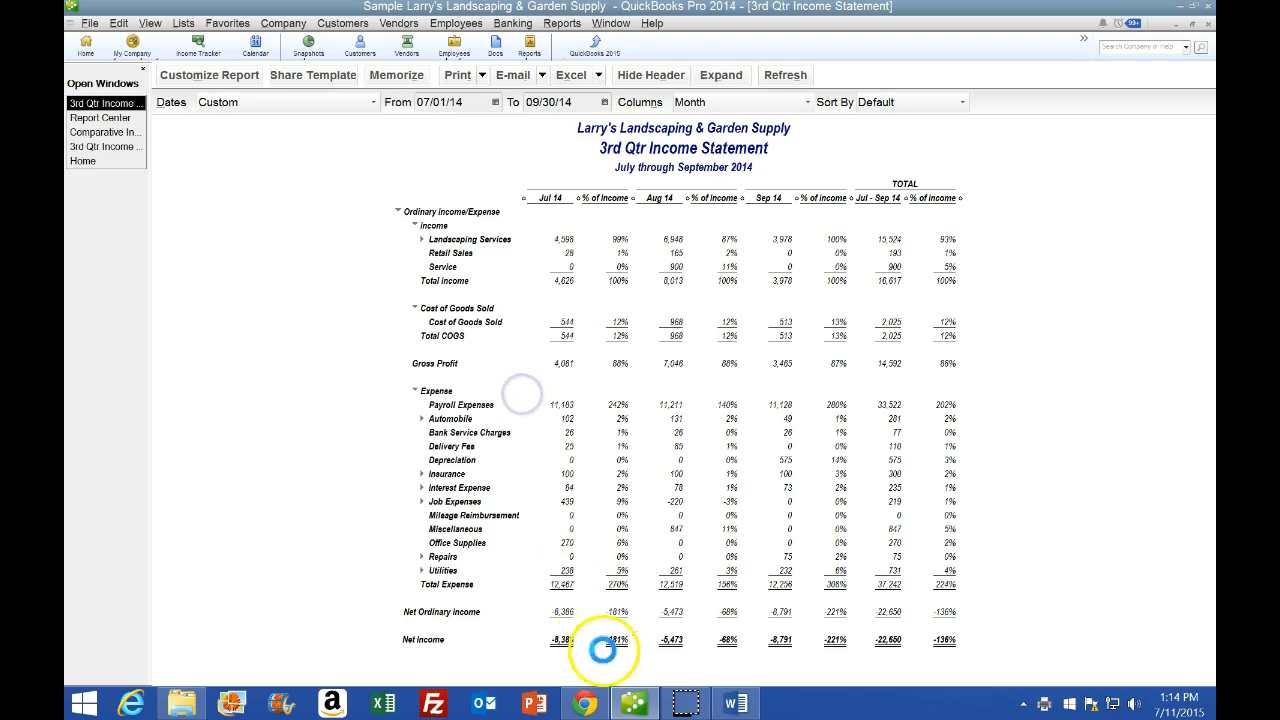
Return to the Chrome textbook and read on past Figure 3.17 to the chapter's closing text on page 58.
left_click(585, 703)
scroll(400, 560, "down", 5)
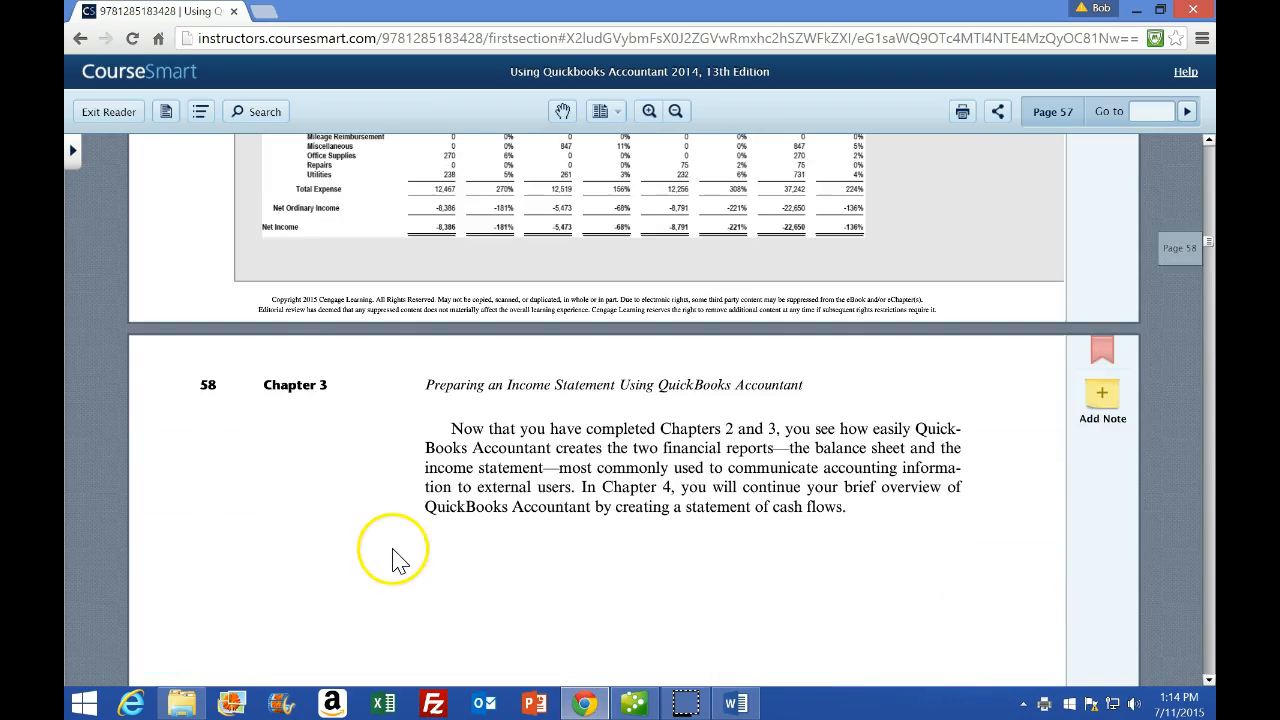
scroll(474, 540, "down", 5)
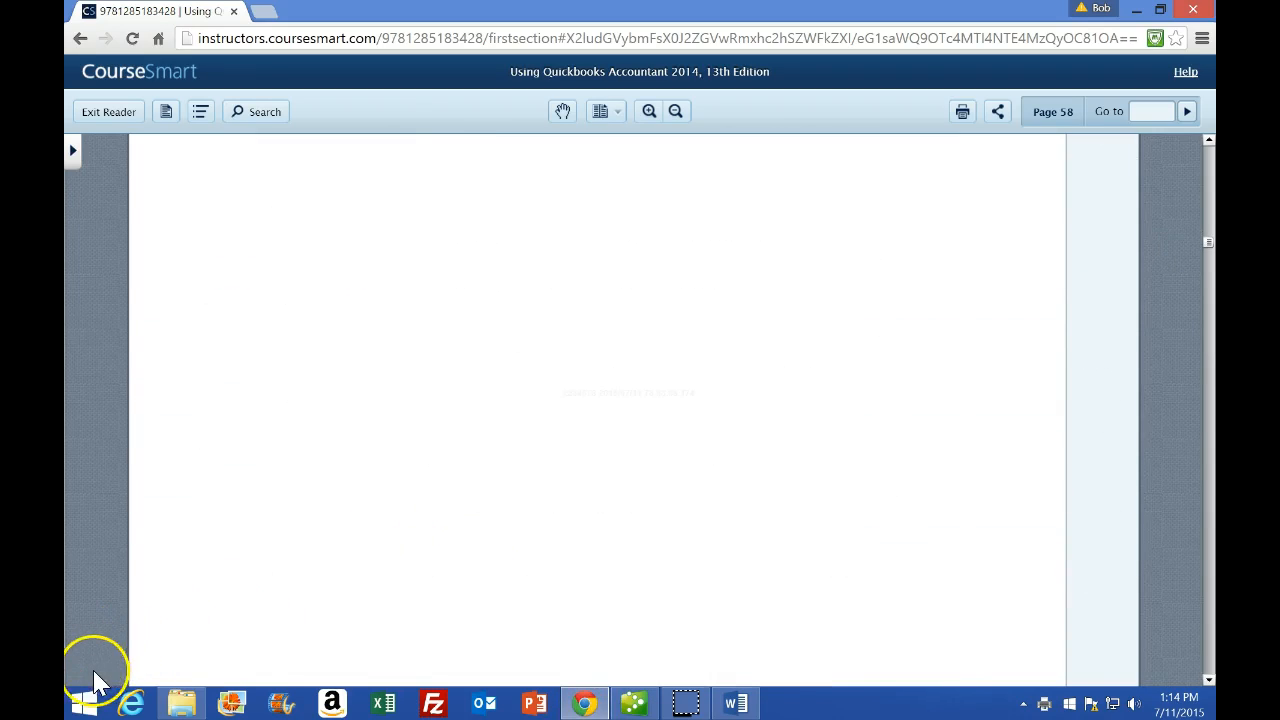
Clear the open windows to reach the desktop and open the QuickBooks folder's Week 1 > Ch. 3 subfolder to review its files.
left_click(1137, 10)
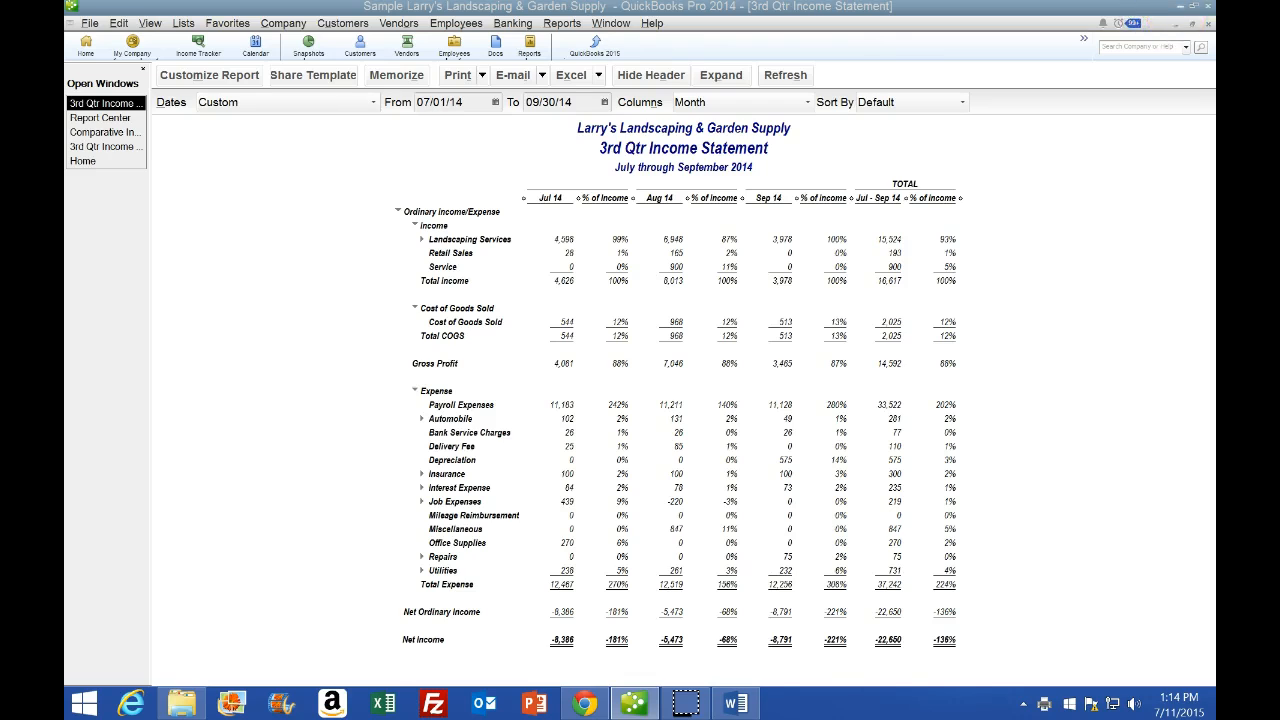
left_click(1174, 7)
left_click(1056, 140)
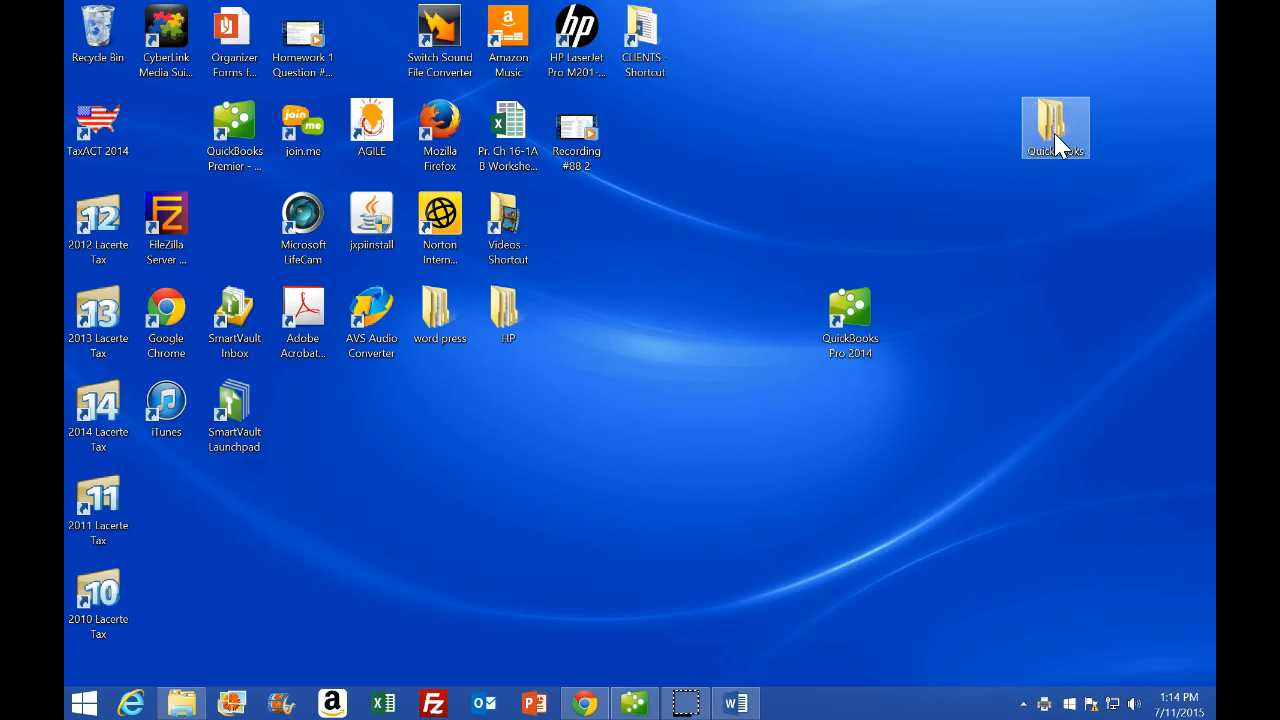
double_click(1056, 140)
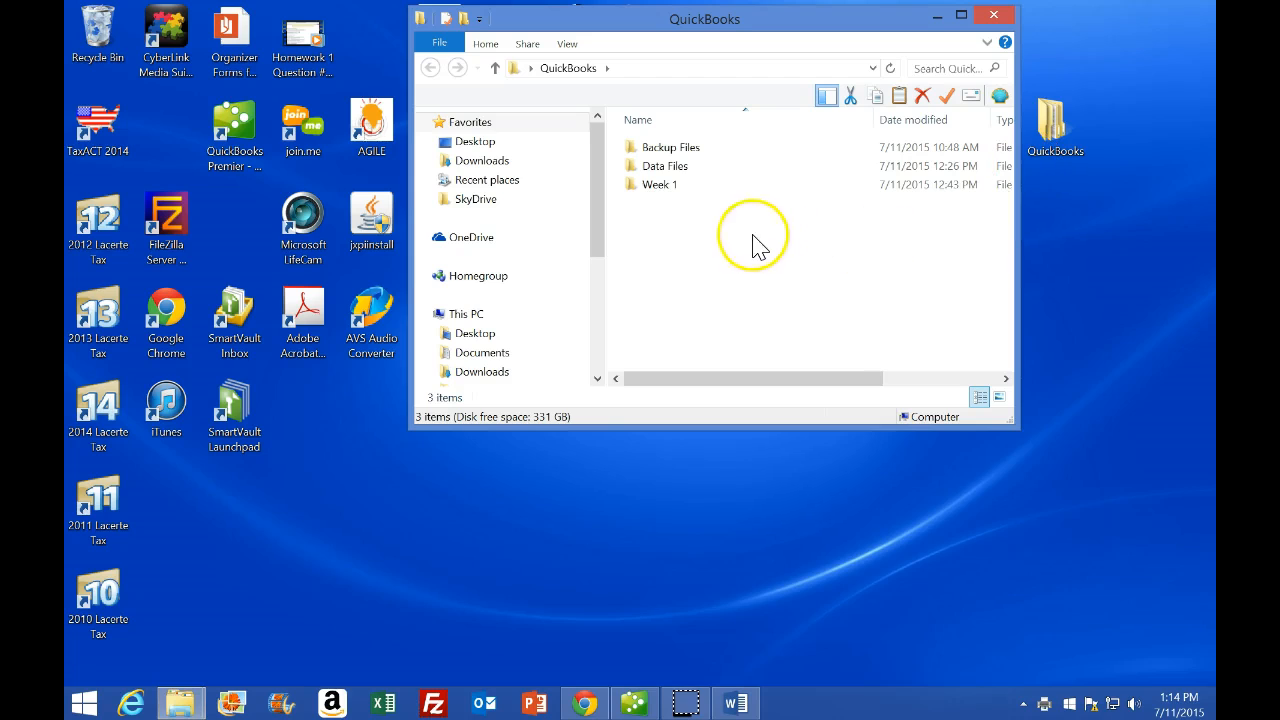
double_click(650, 190)
left_click(655, 192)
double_click(655, 188)
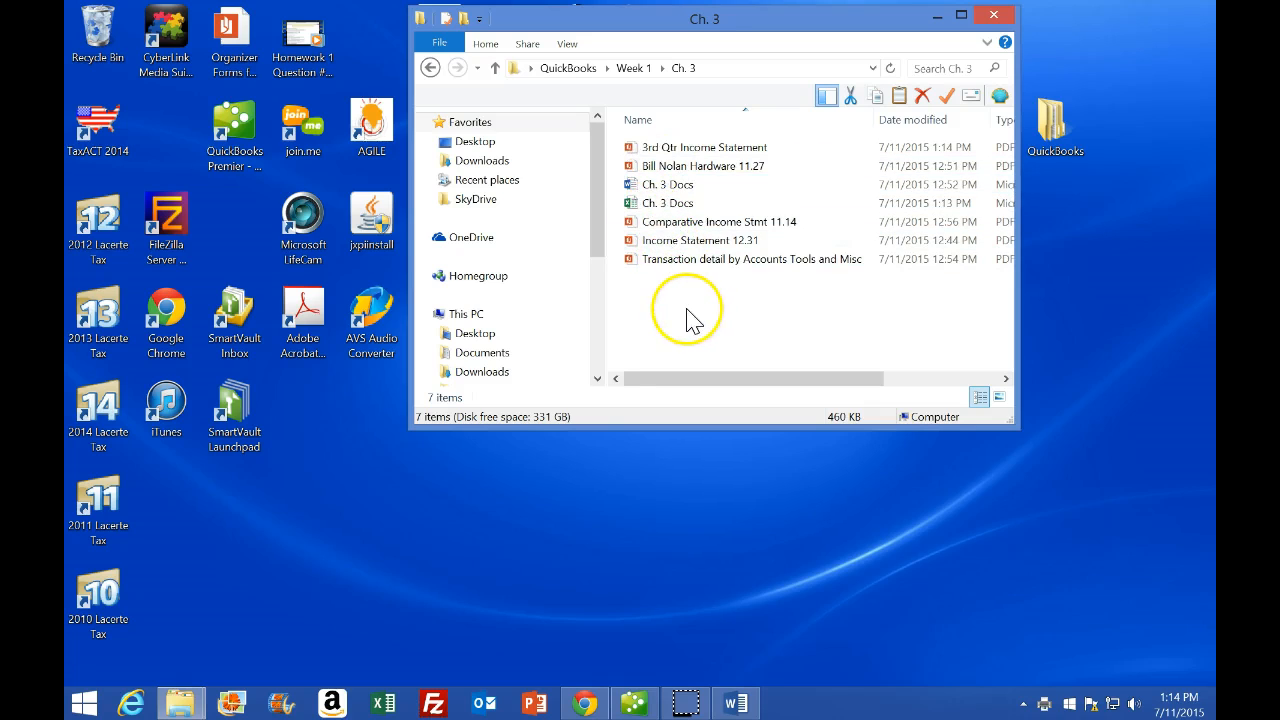
Return to the Week 1 folder and compress the Ch. 3 folder into a zipped folder.
left_click(431, 67)
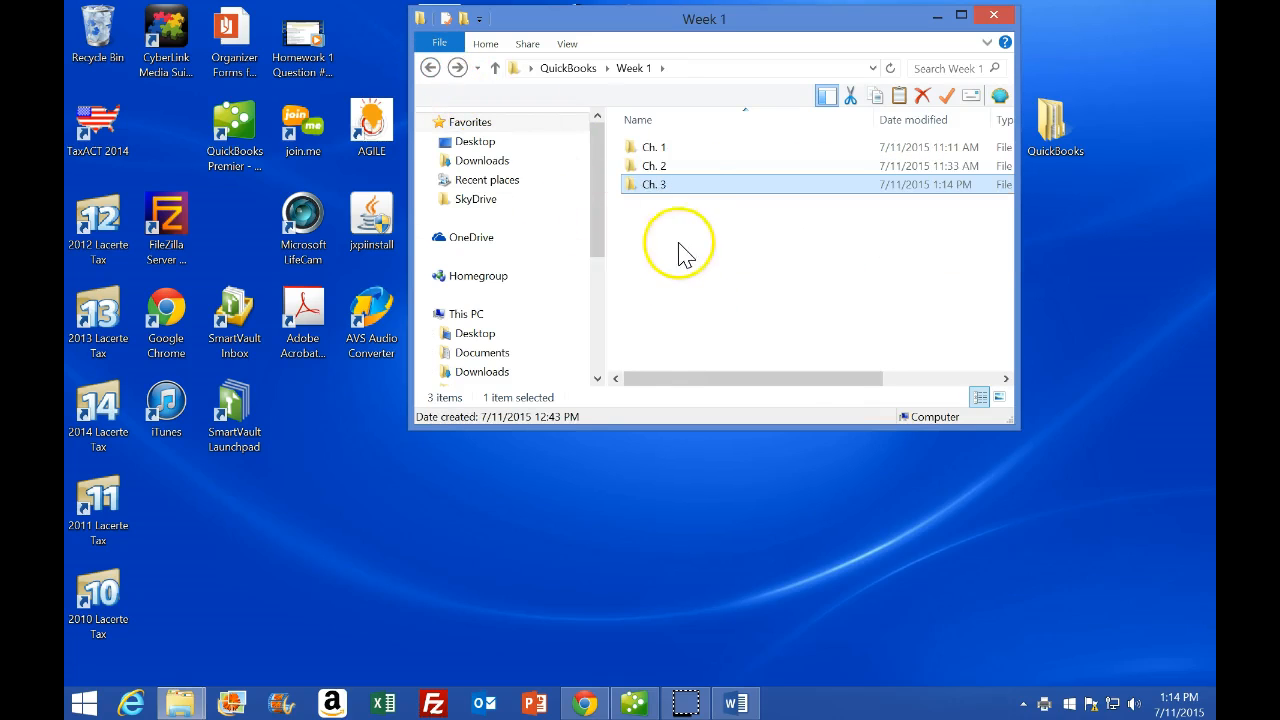
mouse_move(660, 197)
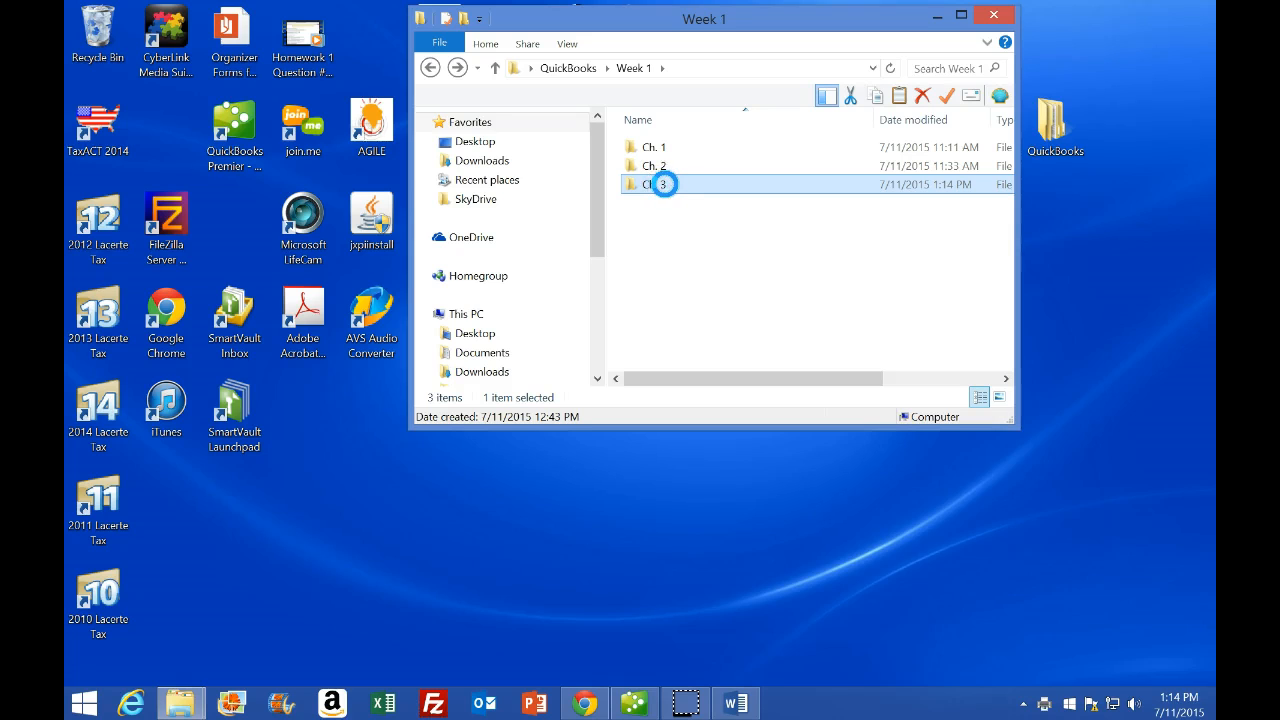
right_click(663, 184)
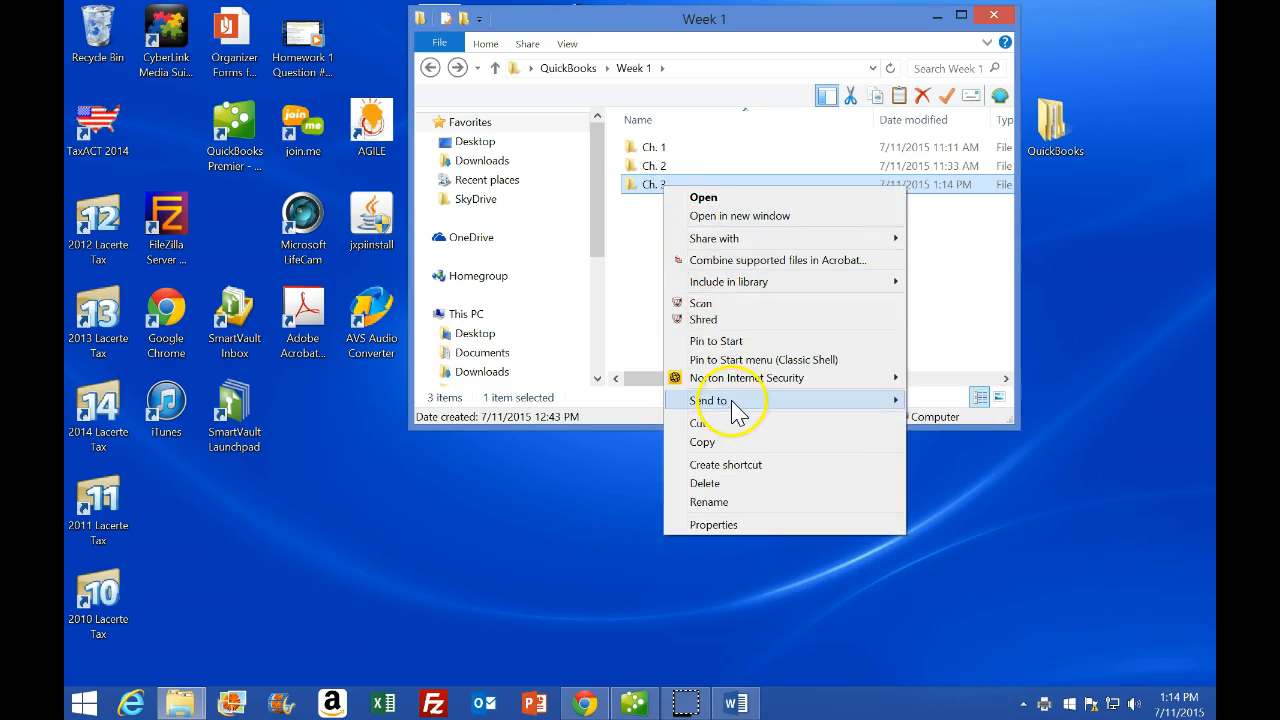
mouse_move(735, 410)
left_click(930, 422)
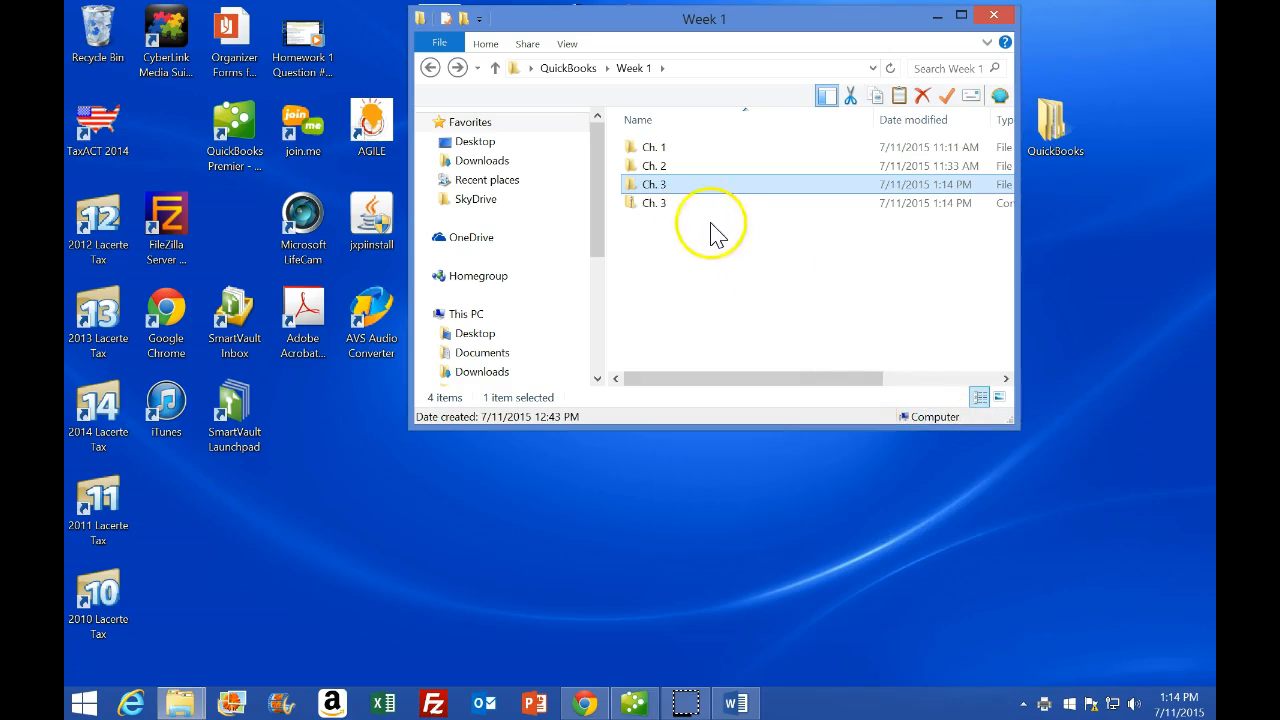
Check the files inside the zipped Ch. 3 folder and return to the Week 1 folder.
double_click(652, 204)
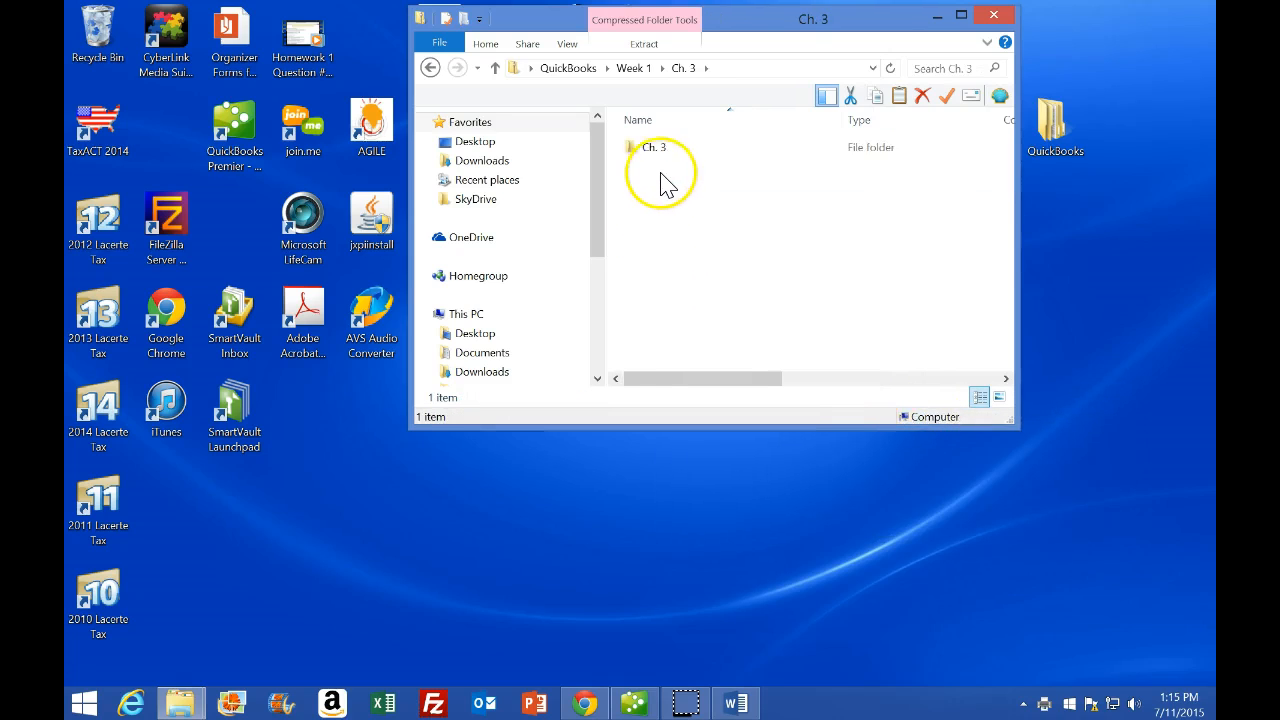
double_click(657, 152)
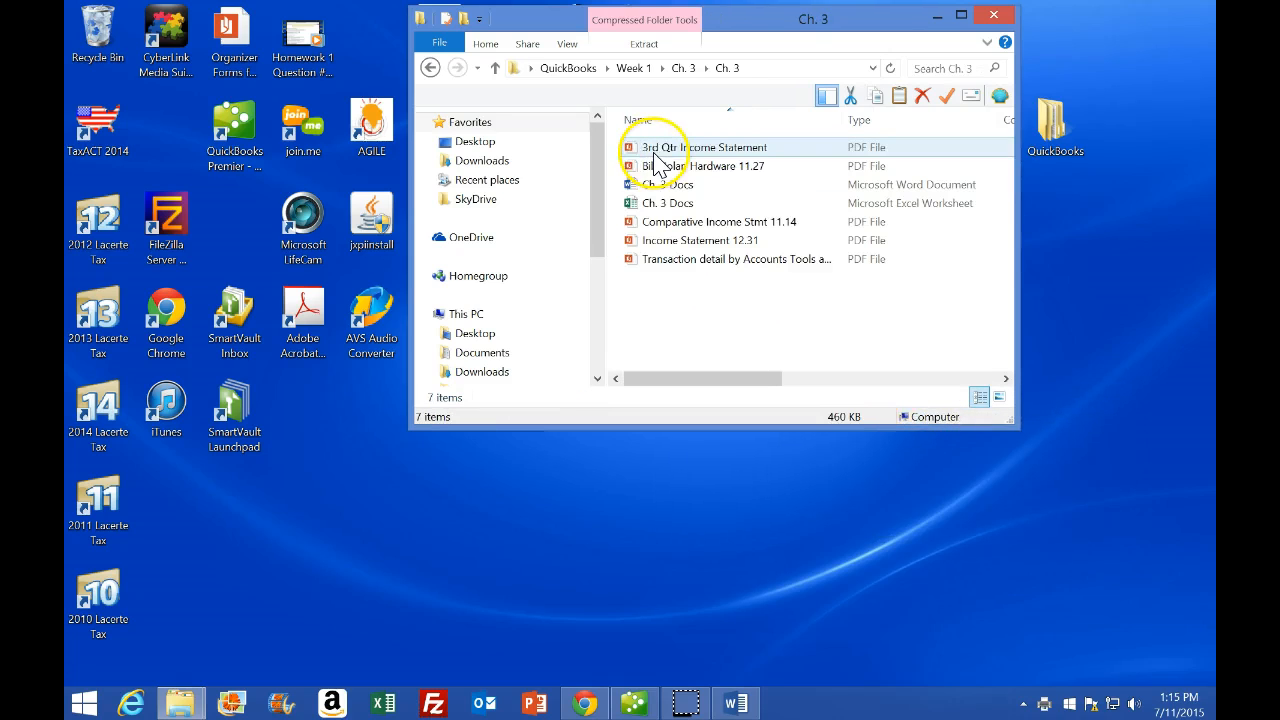
left_click(432, 68)
left_click(432, 68)
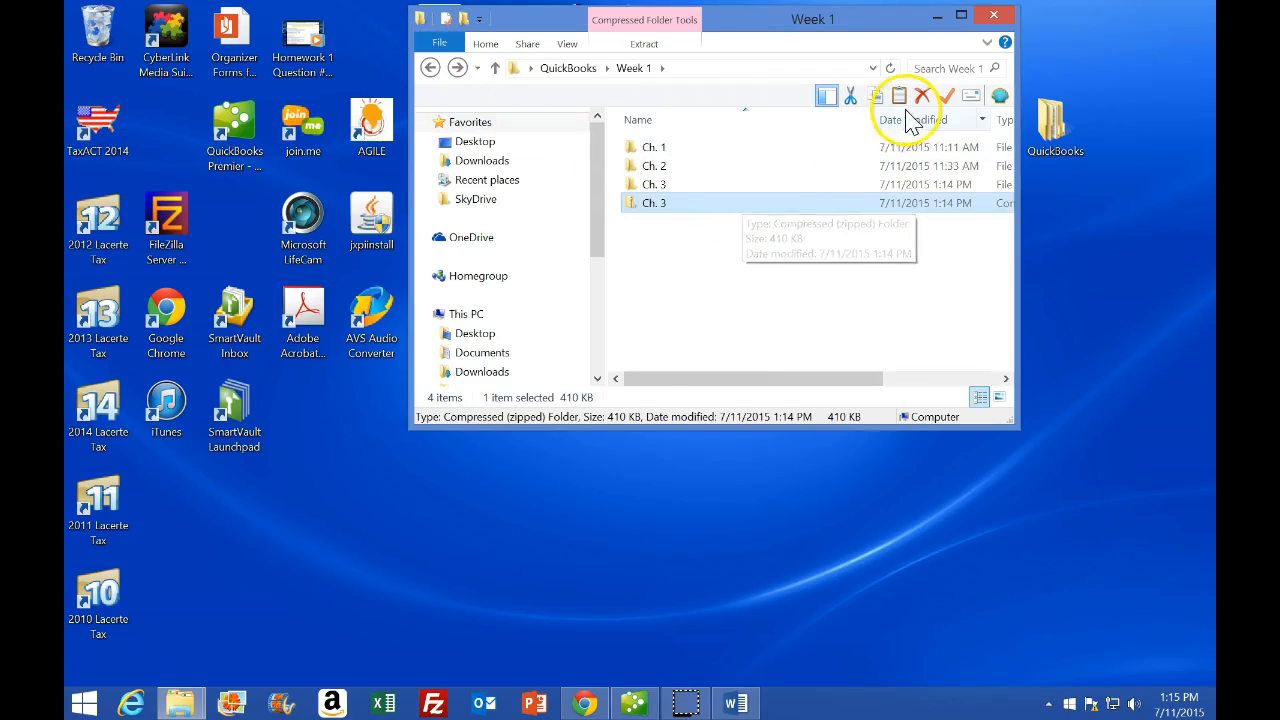